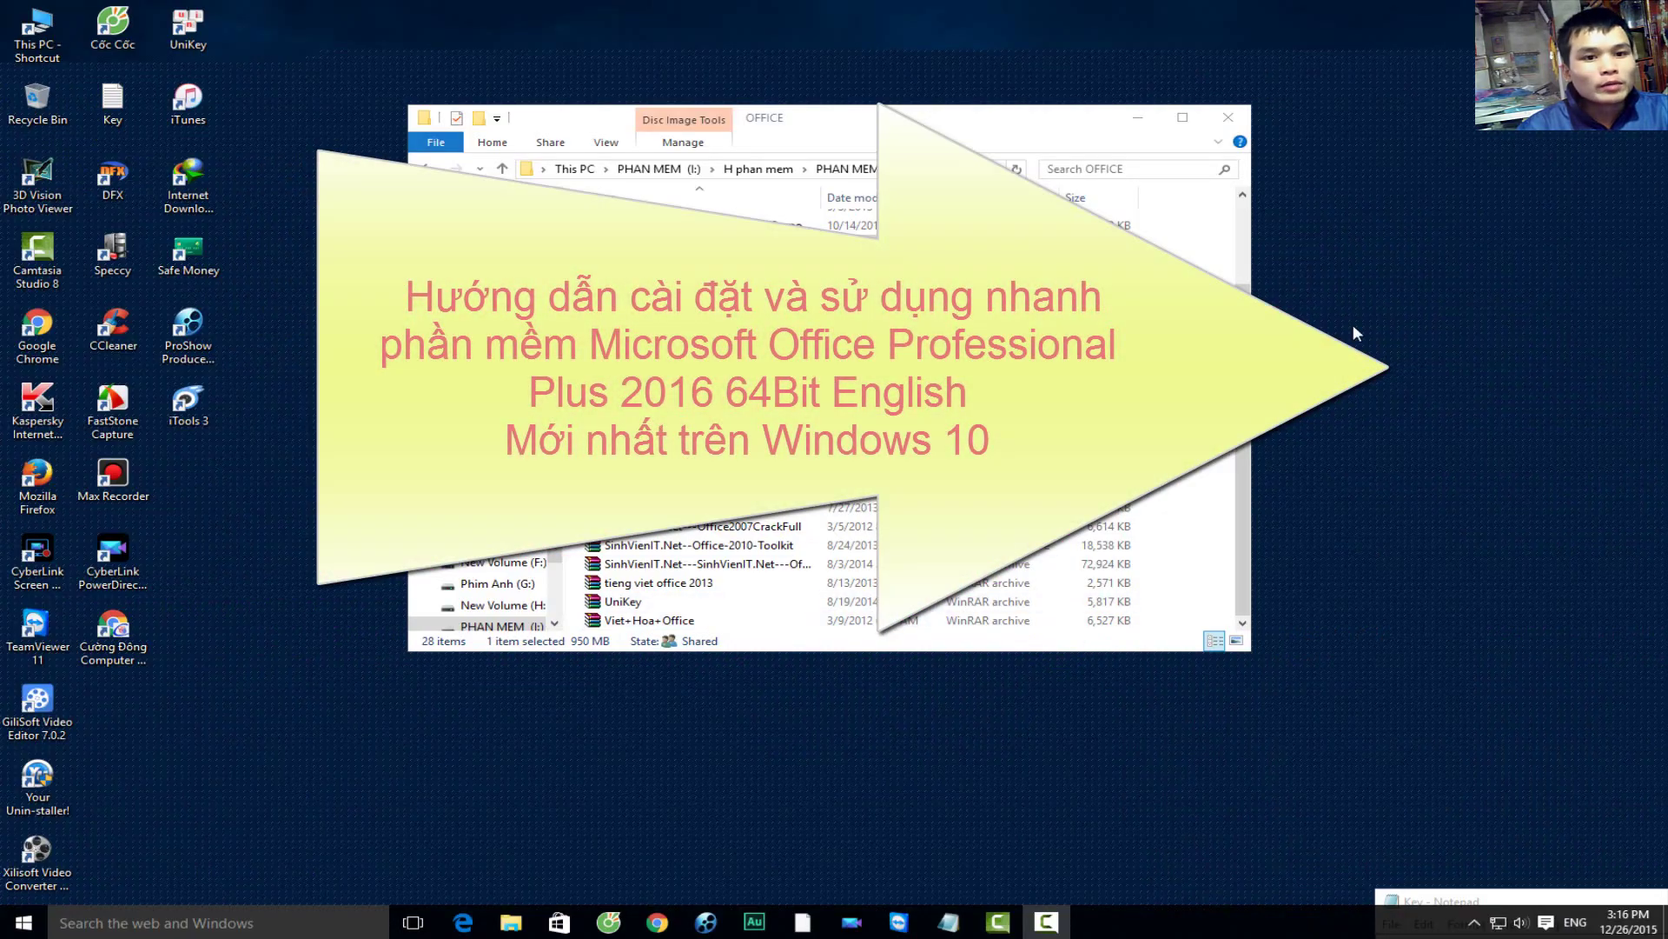
# Step: Reposition the File Explorer window and widen the Name column to show full file names
pyautogui.rightClick(1267, 327)
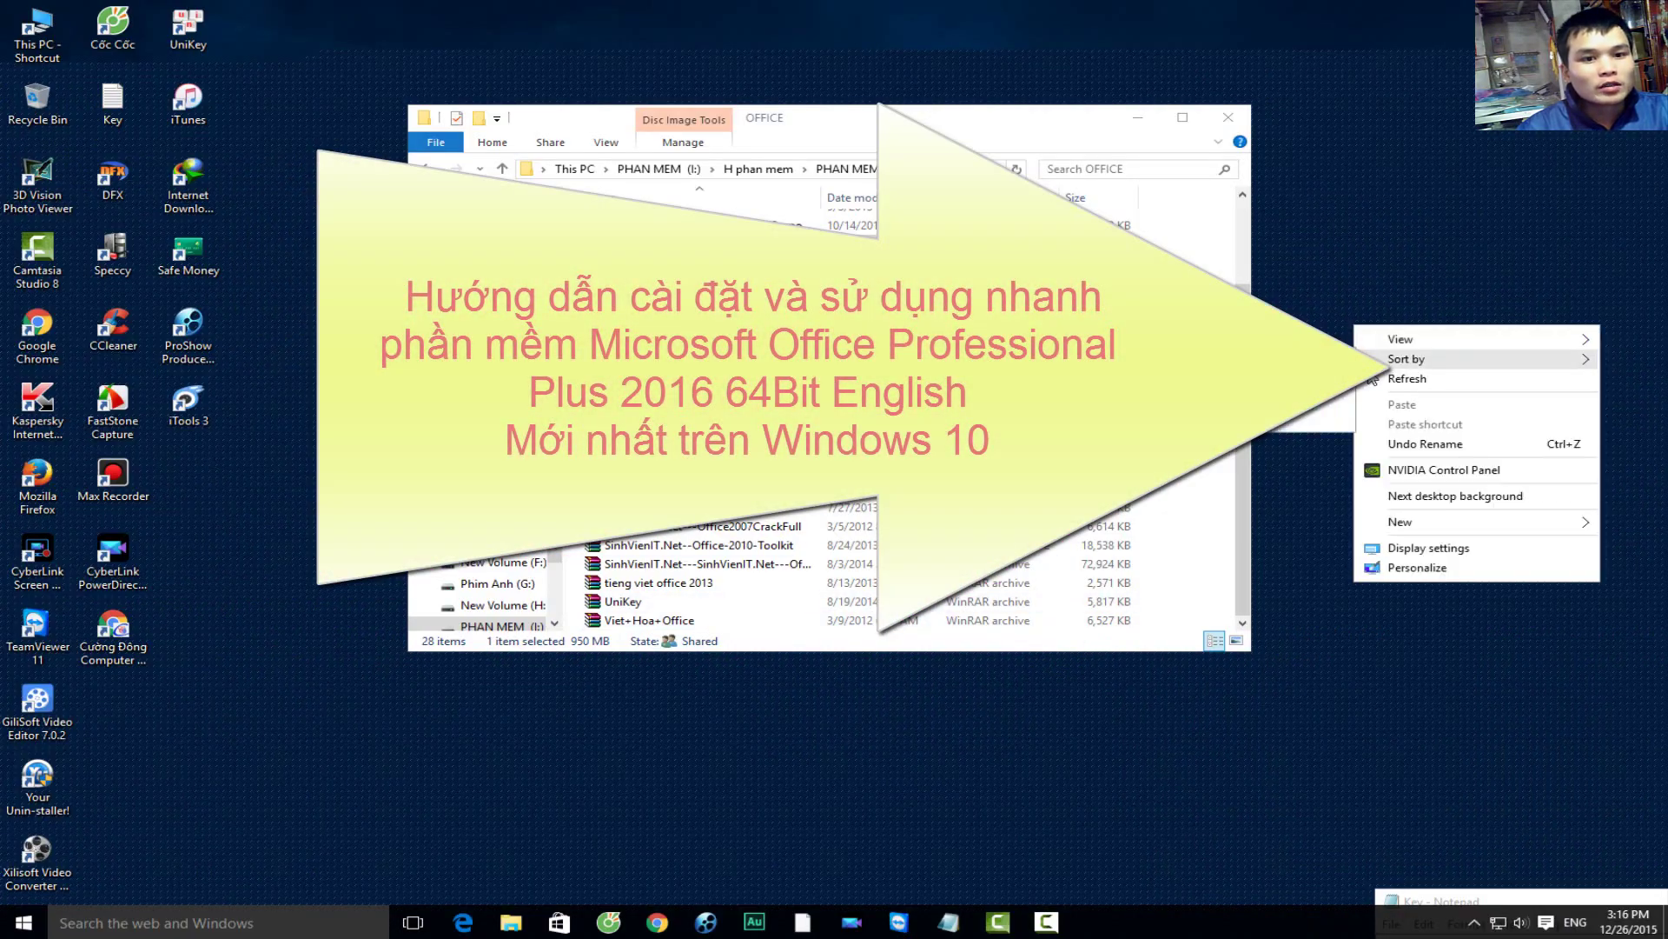
pyautogui.click(1373, 382)
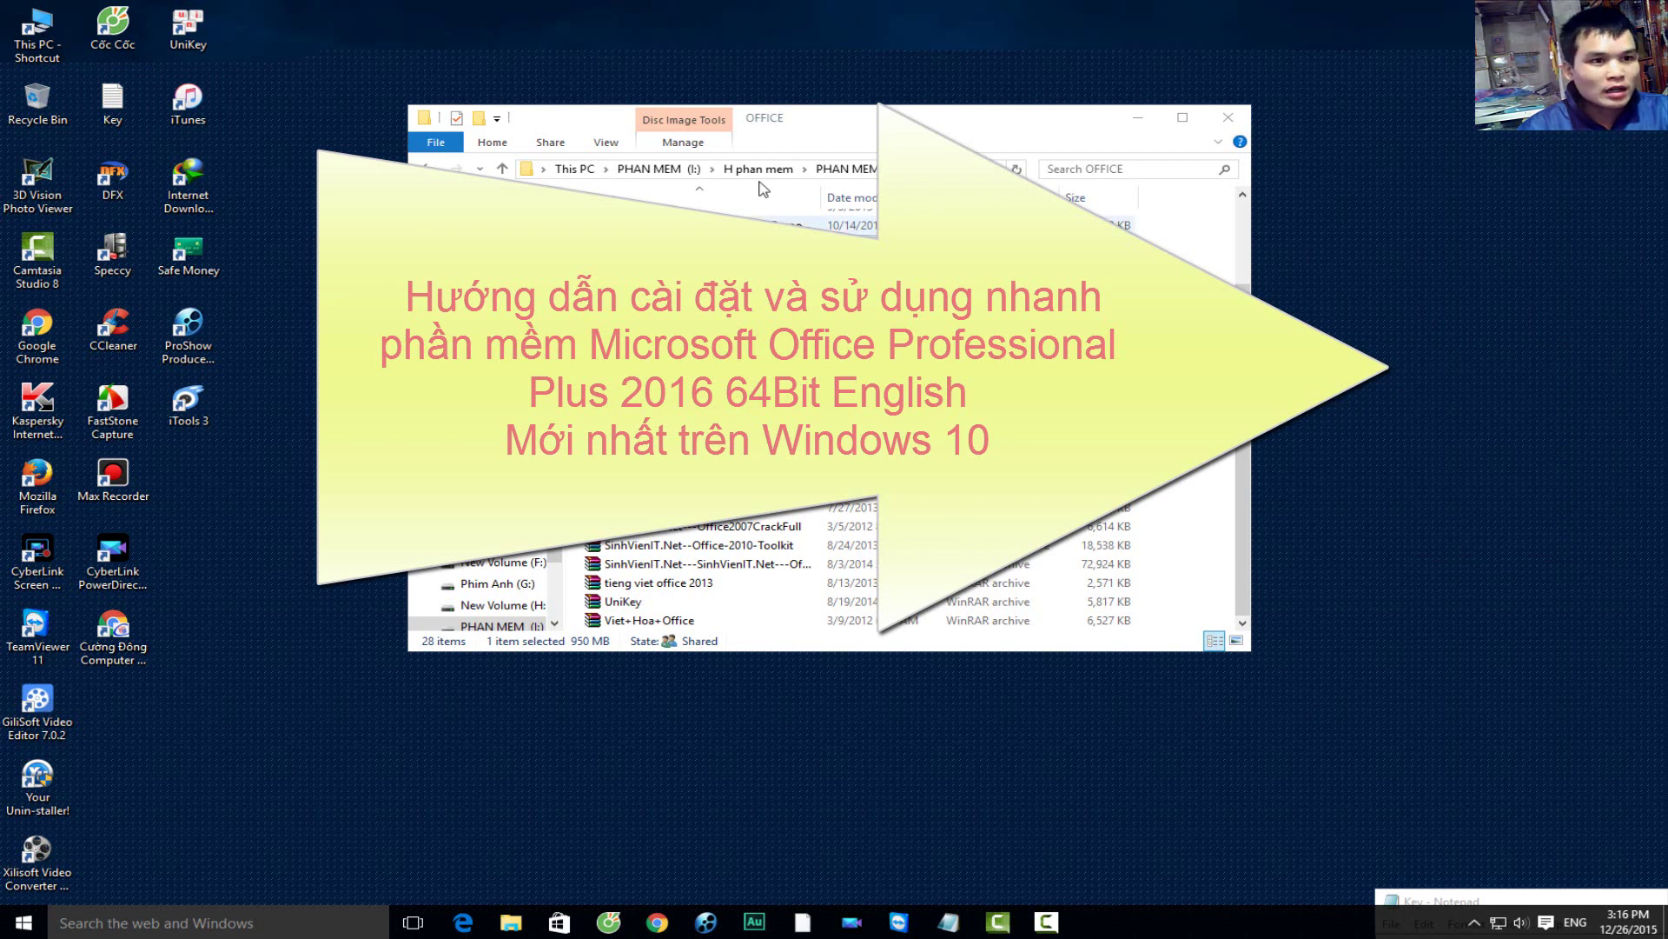
pyautogui.moveTo(802, 131); pyautogui.dragTo(1182, 142)
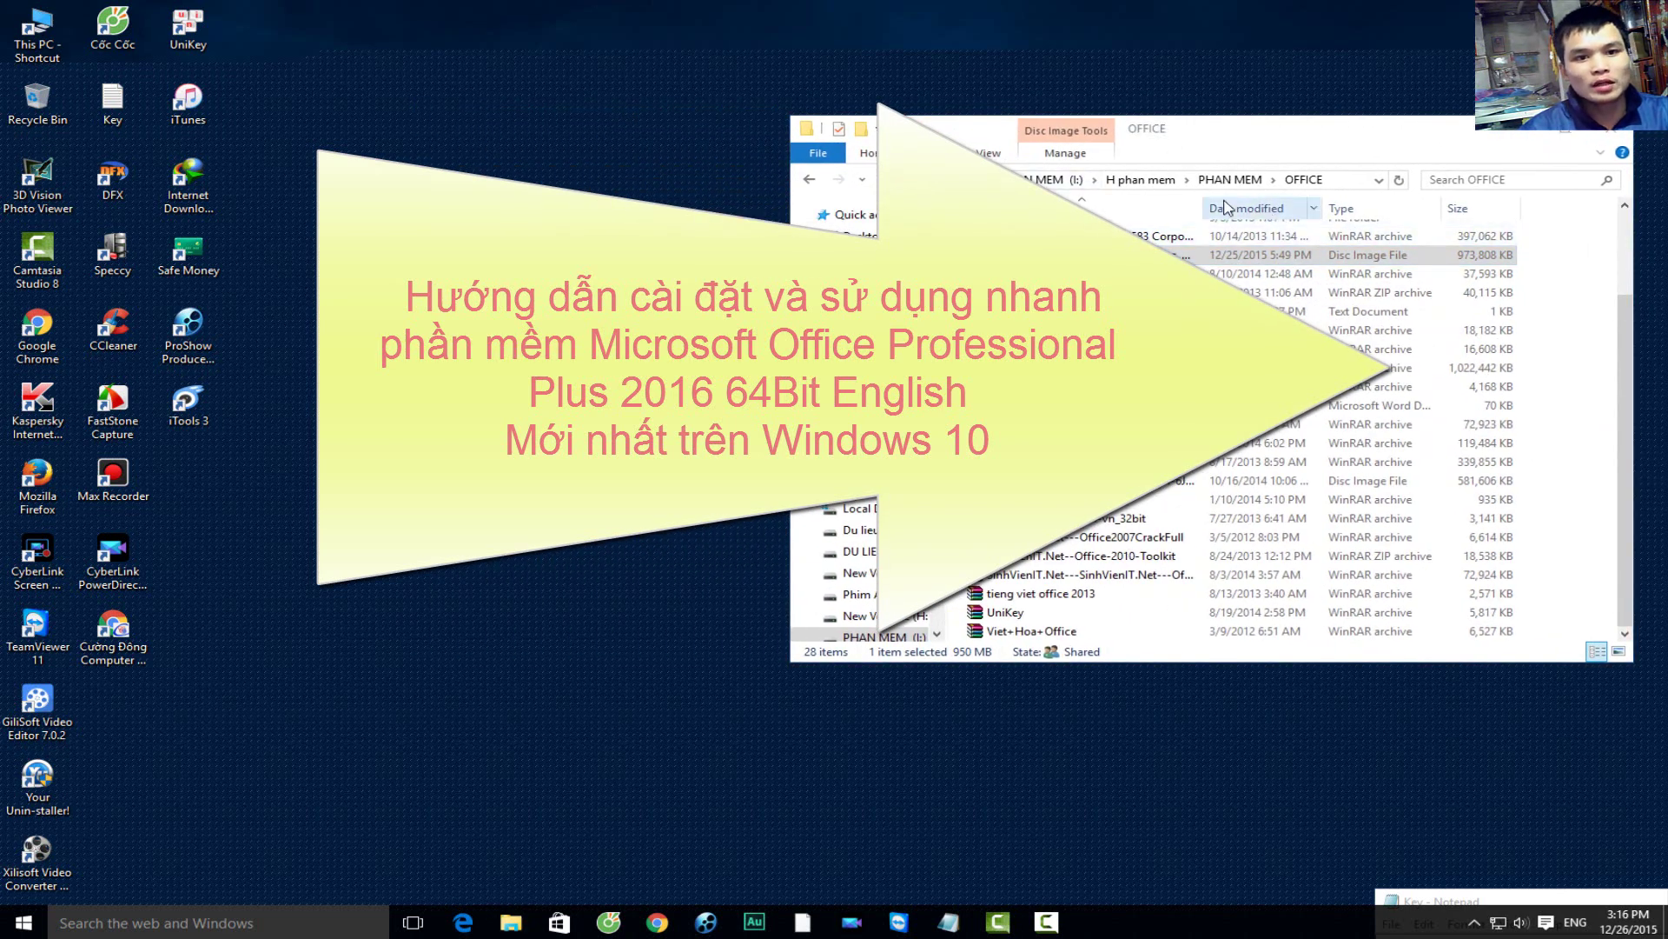
pyautogui.moveTo(1278, 209)
pyautogui.mouseDown()
pyautogui.moveTo(1425, 215)
pyautogui.moveTo(1216, 219)
pyautogui.moveTo(1456, 224)
pyautogui.moveTo(1232, 235)
pyautogui.mouseUp()
pyautogui.moveTo(1234, 144); pyautogui.dragTo(1148, 206)
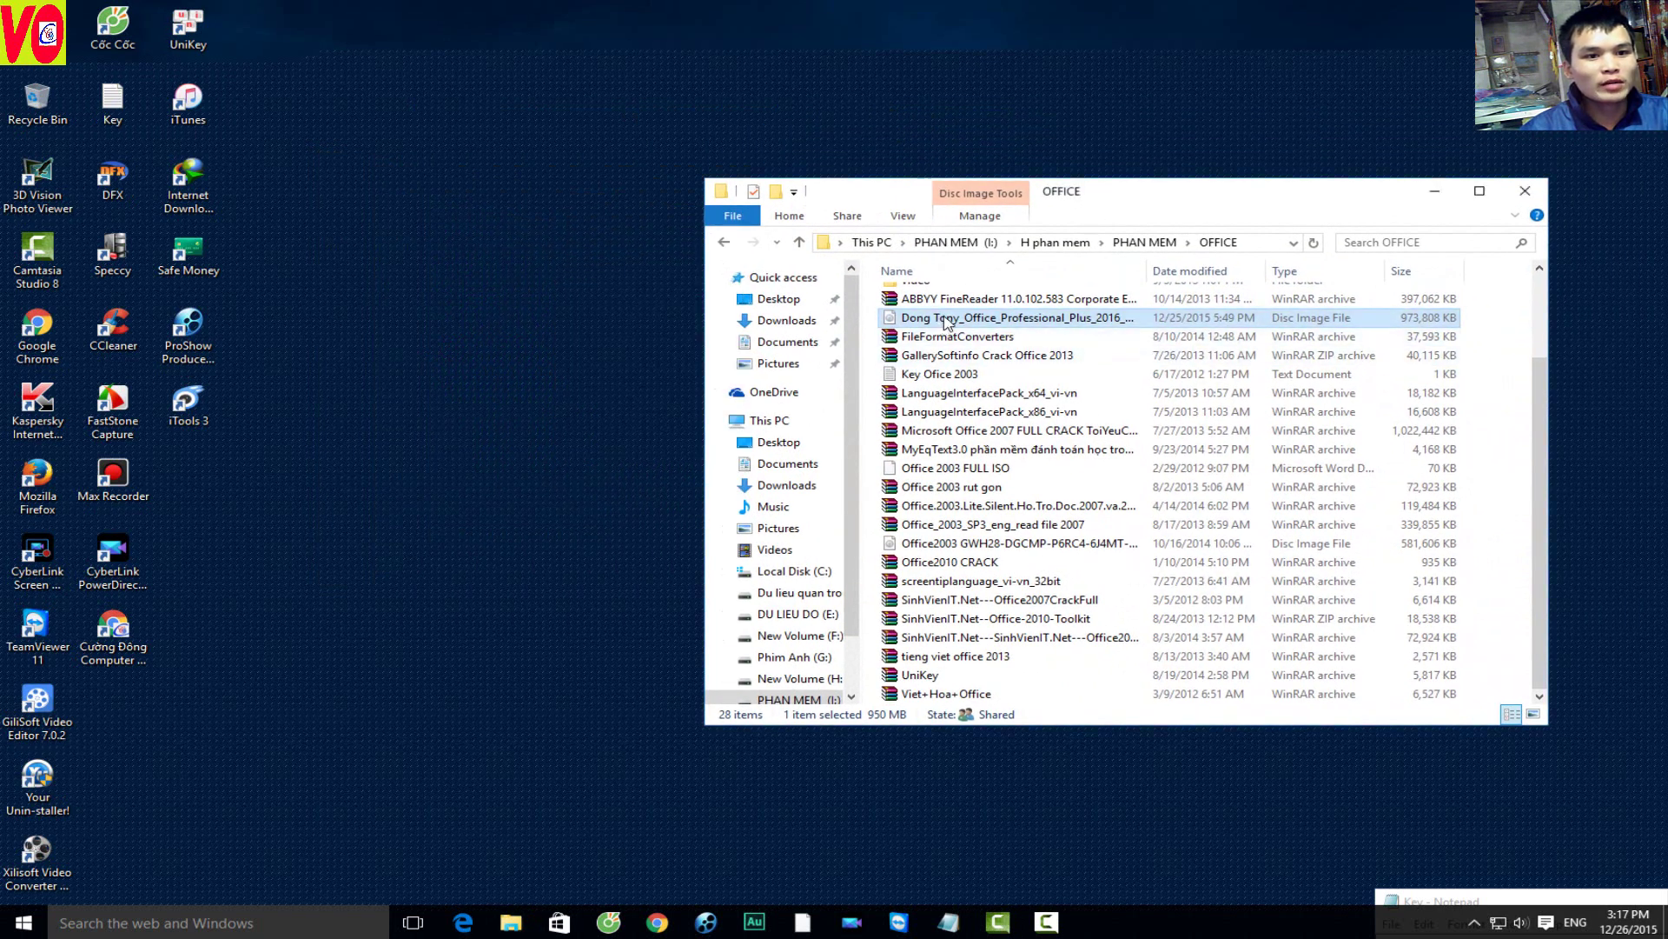
# Step: Mount the Office Professional Plus 2016 ISO to open it as DVD Drive (J:)
pyautogui.rightClick(944, 318)
pyautogui.click(452, 357)
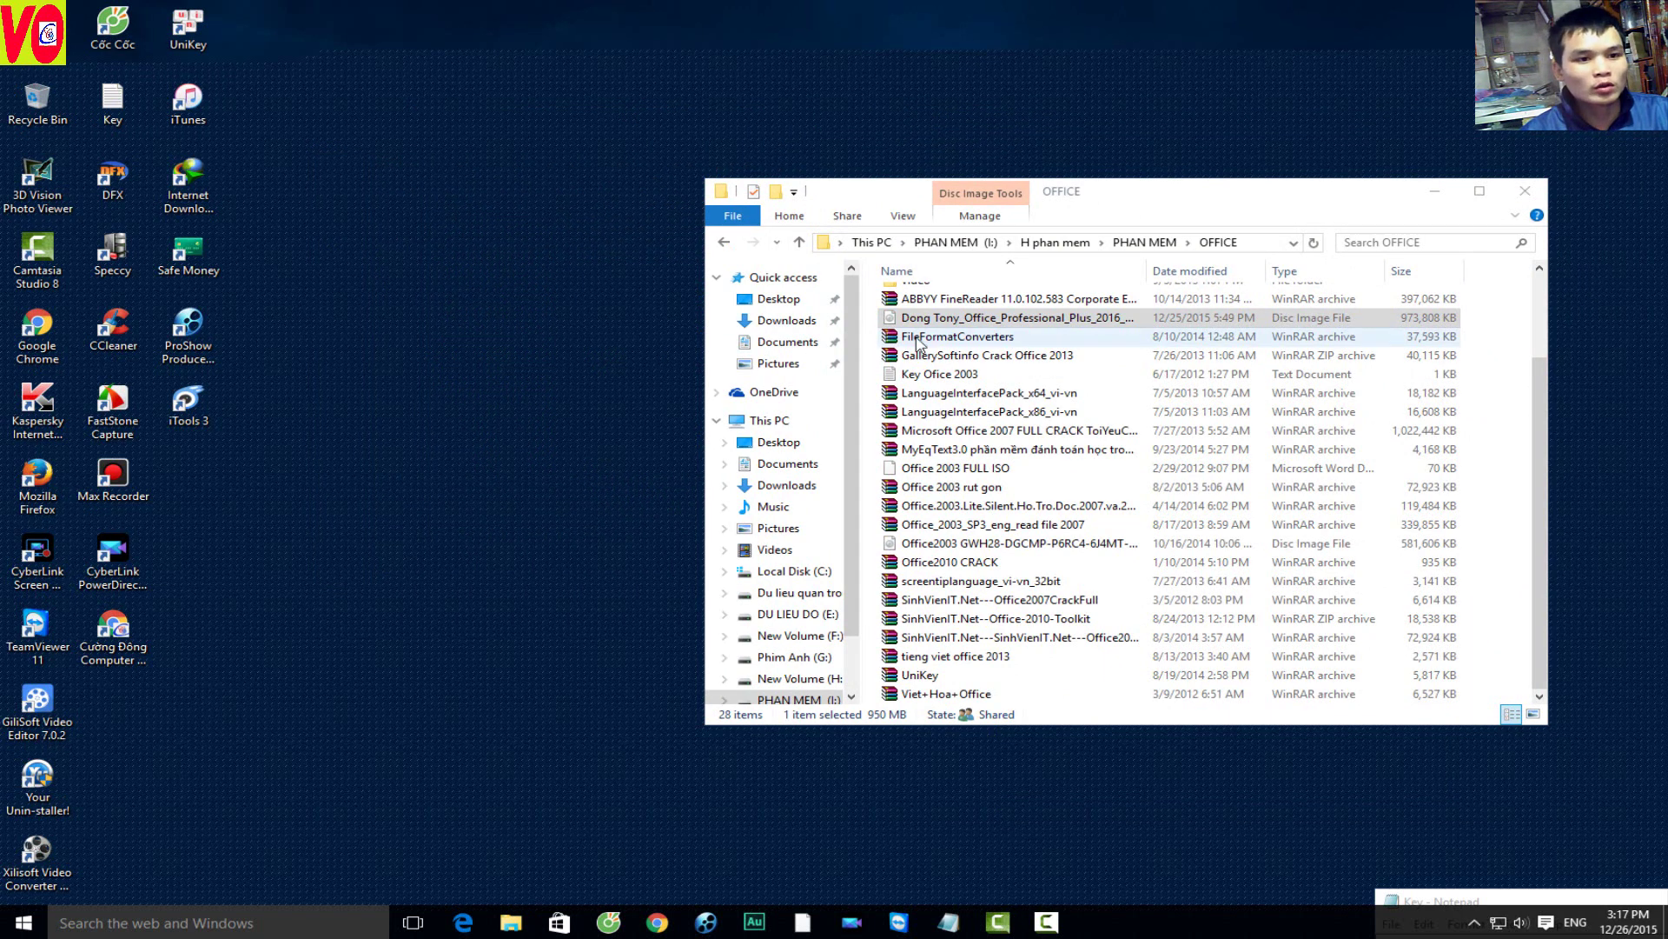
pyautogui.rightClick(947, 320)
pyautogui.click(1034, 343)
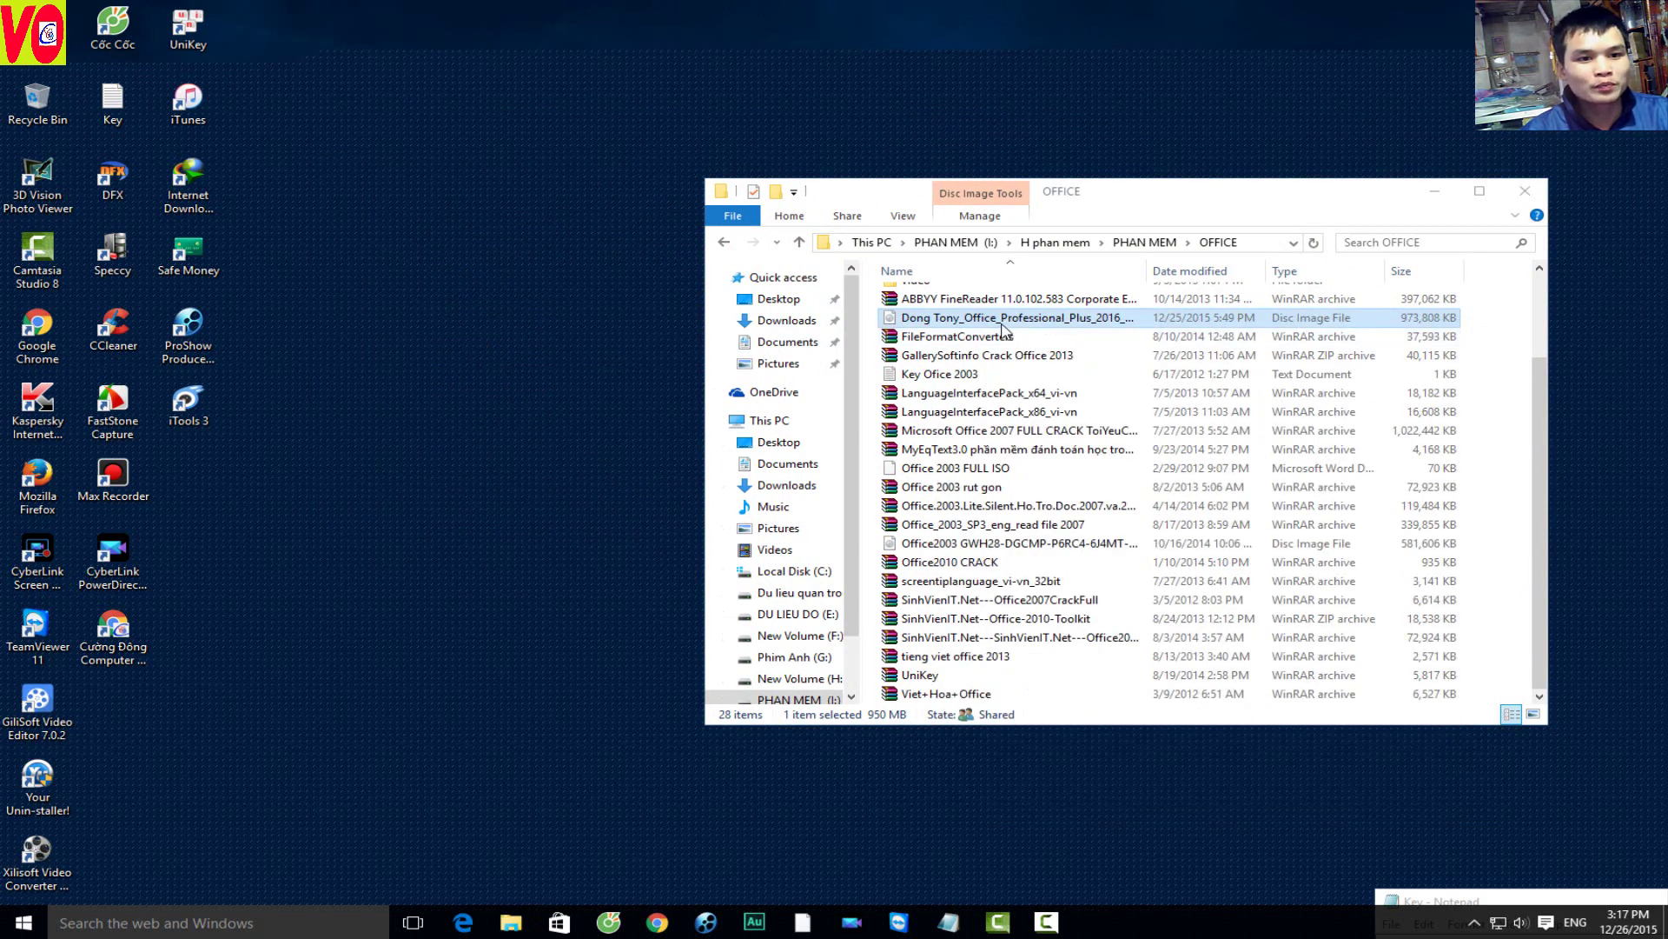
pyautogui.rightClick(869, 318)
pyautogui.click(401, 320)
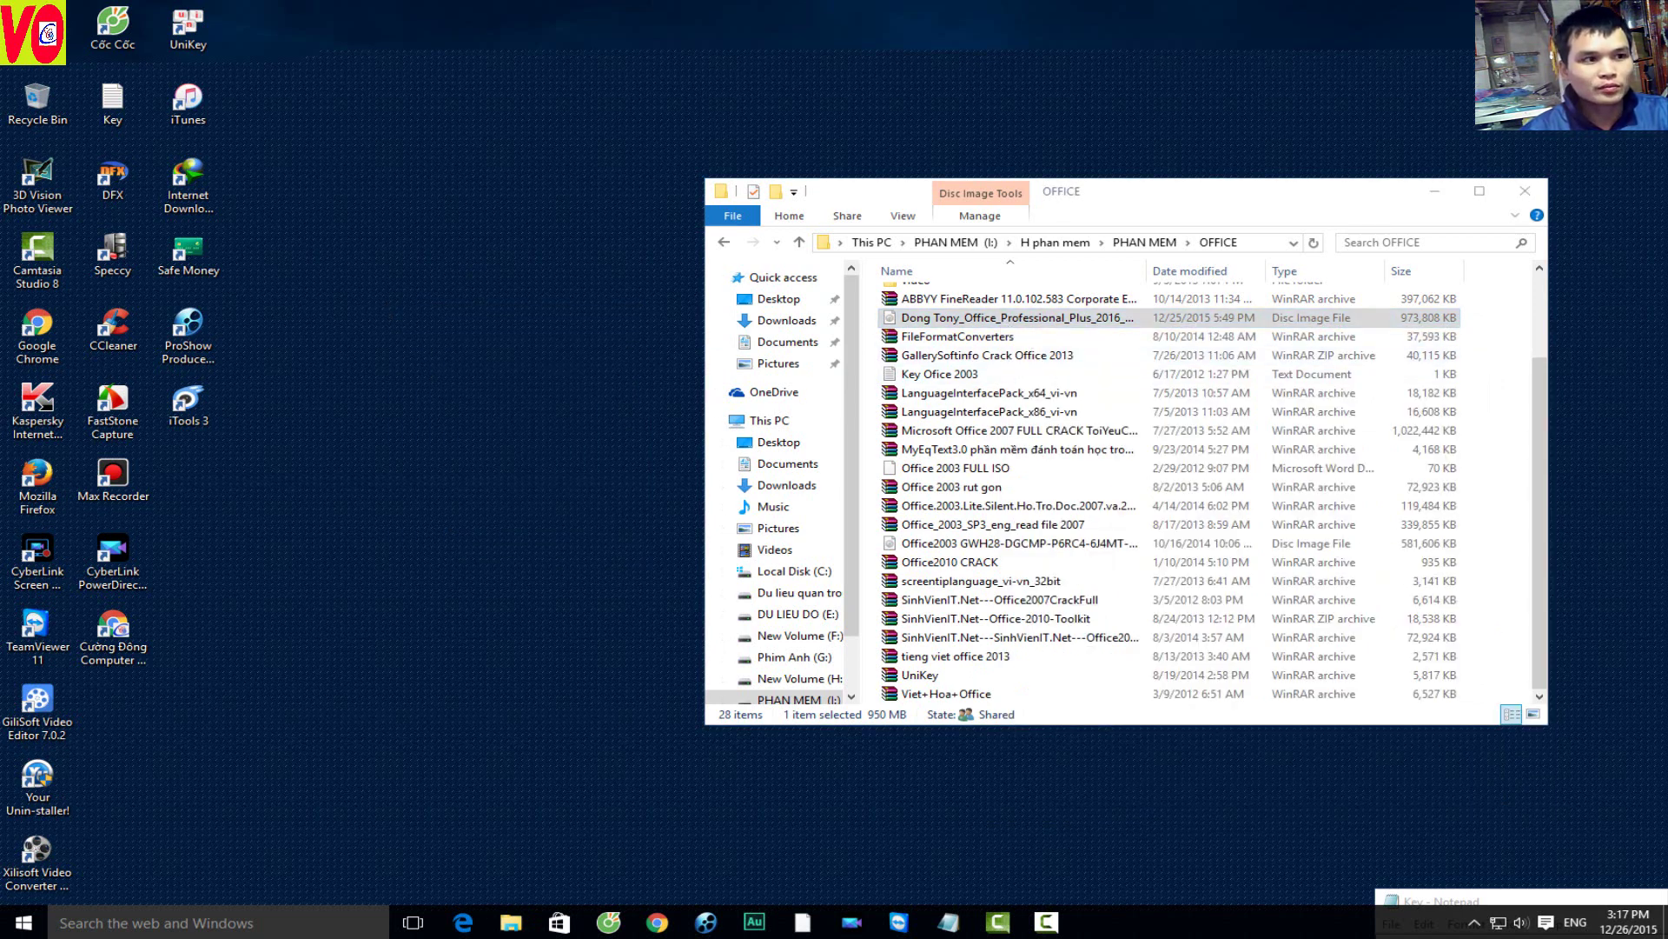
pyautogui.rightClick(944, 328)
pyautogui.click(991, 339)
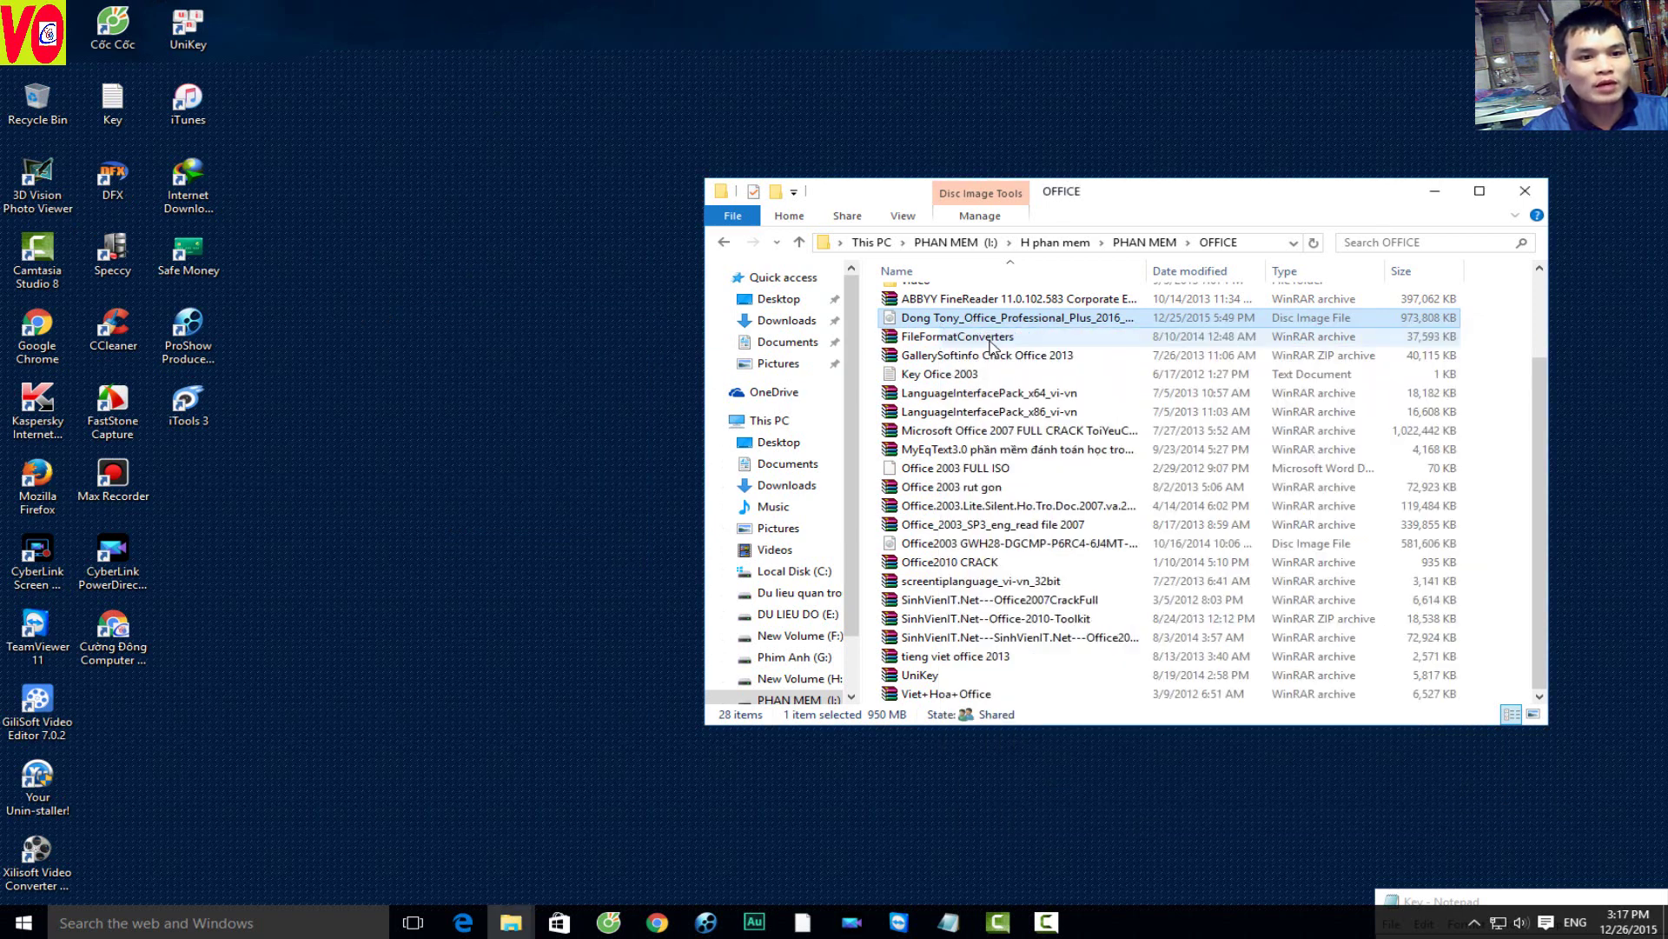
# Step: Launch the Office setup program from the mounted DVD drive
pyautogui.doubleClick(1073, 191)
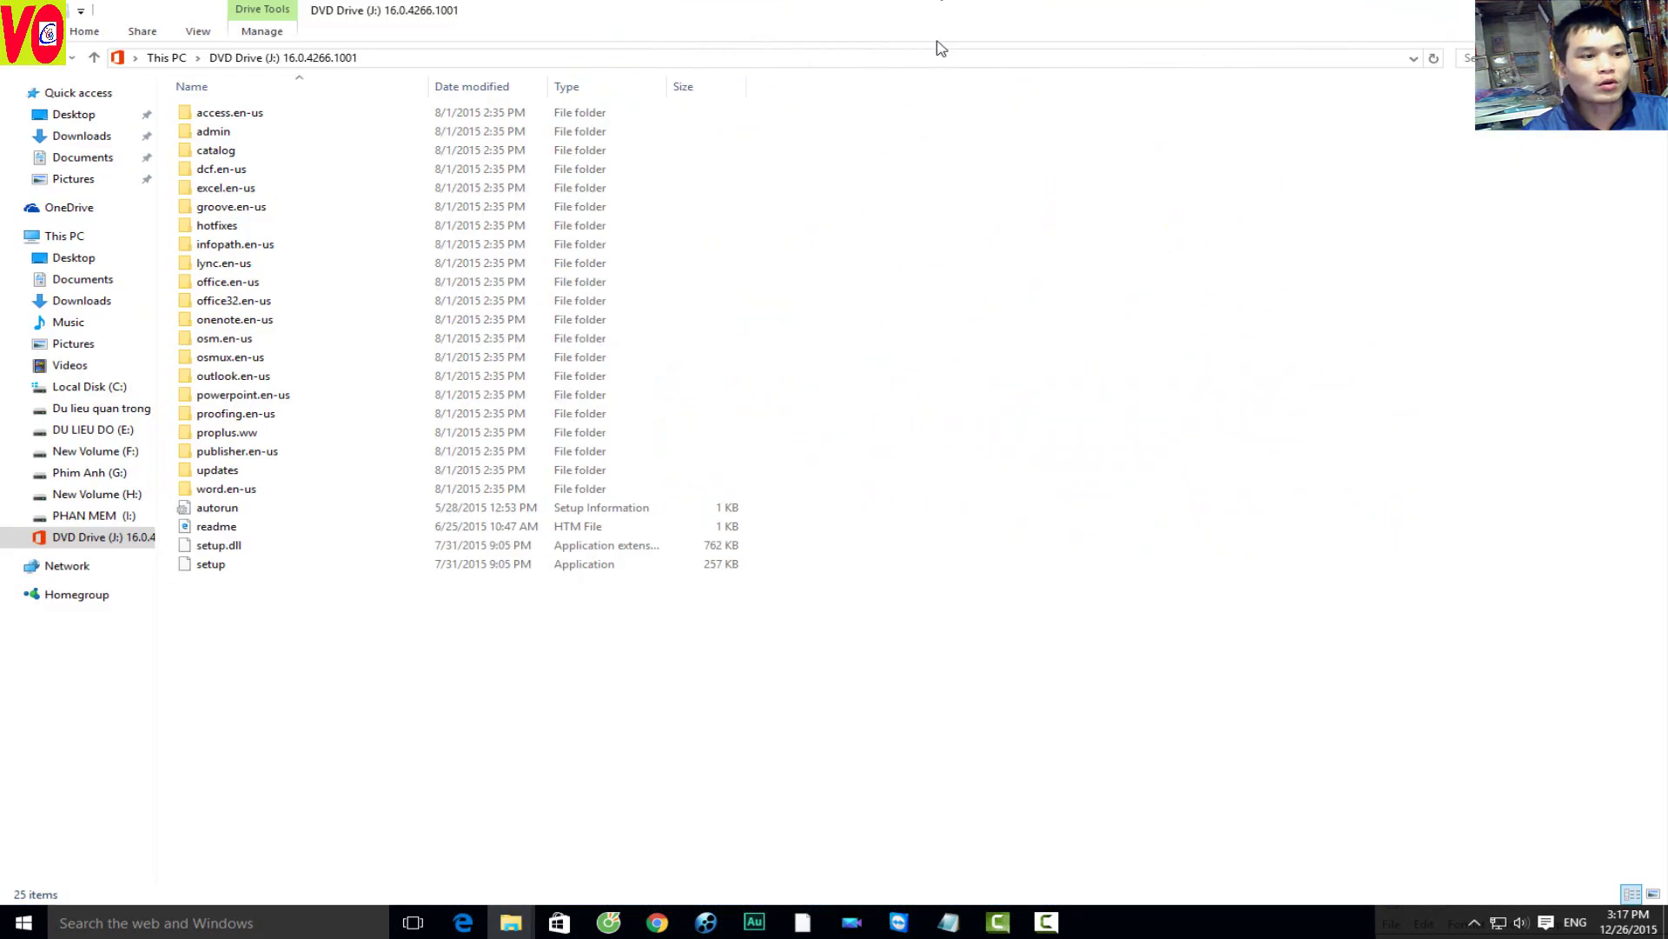
pyautogui.click(287, 575)
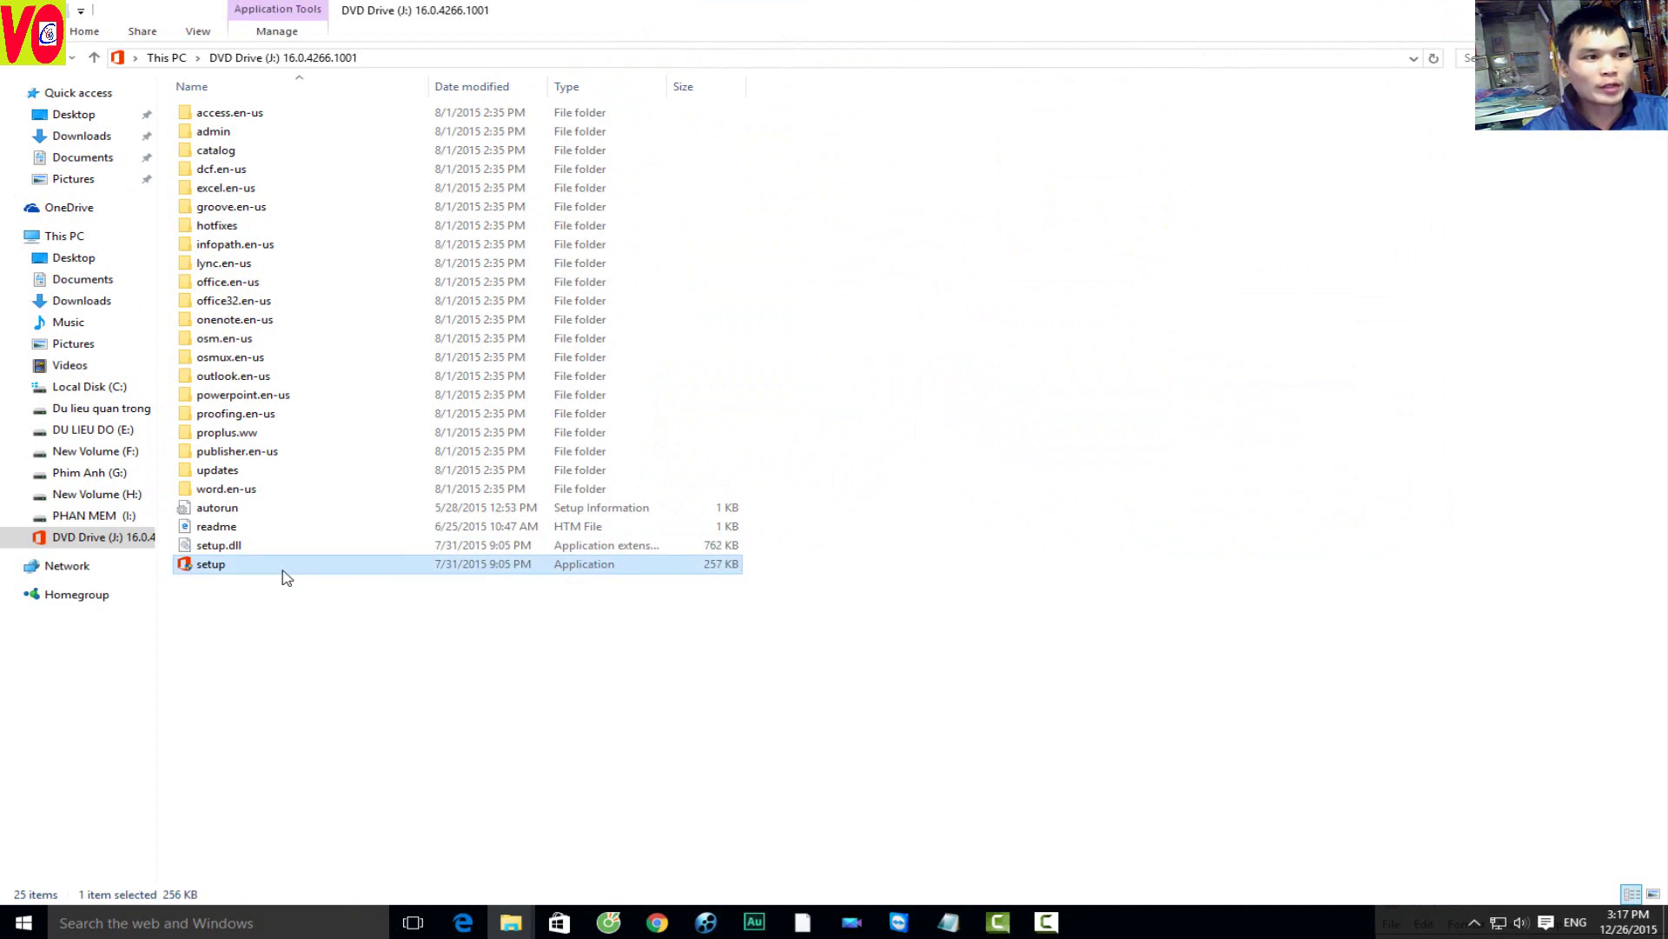
pyautogui.doubleClick(286, 564)
pyautogui.moveTo(417, 10); pyautogui.dragTo(1433, 290)
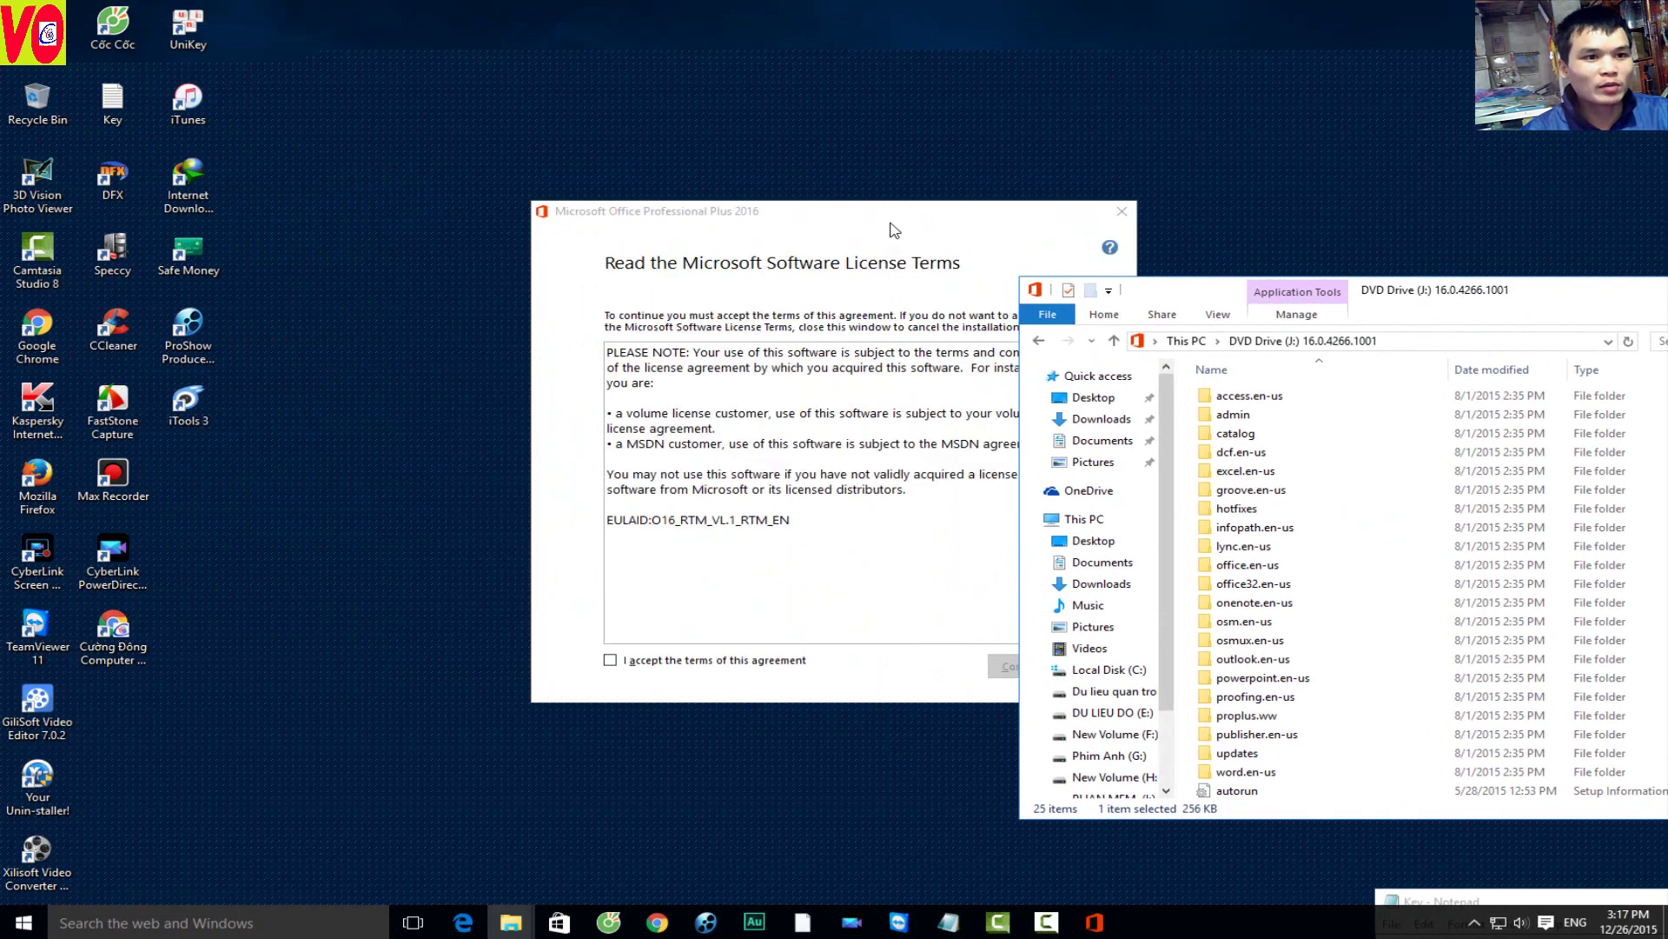
# Step: Accept the license terms, continue, and choose the Customize installation
pyautogui.moveTo(894, 230); pyautogui.dragTo(615, 203)
pyautogui.rightClick(914, 108)
pyautogui.click(945, 167)
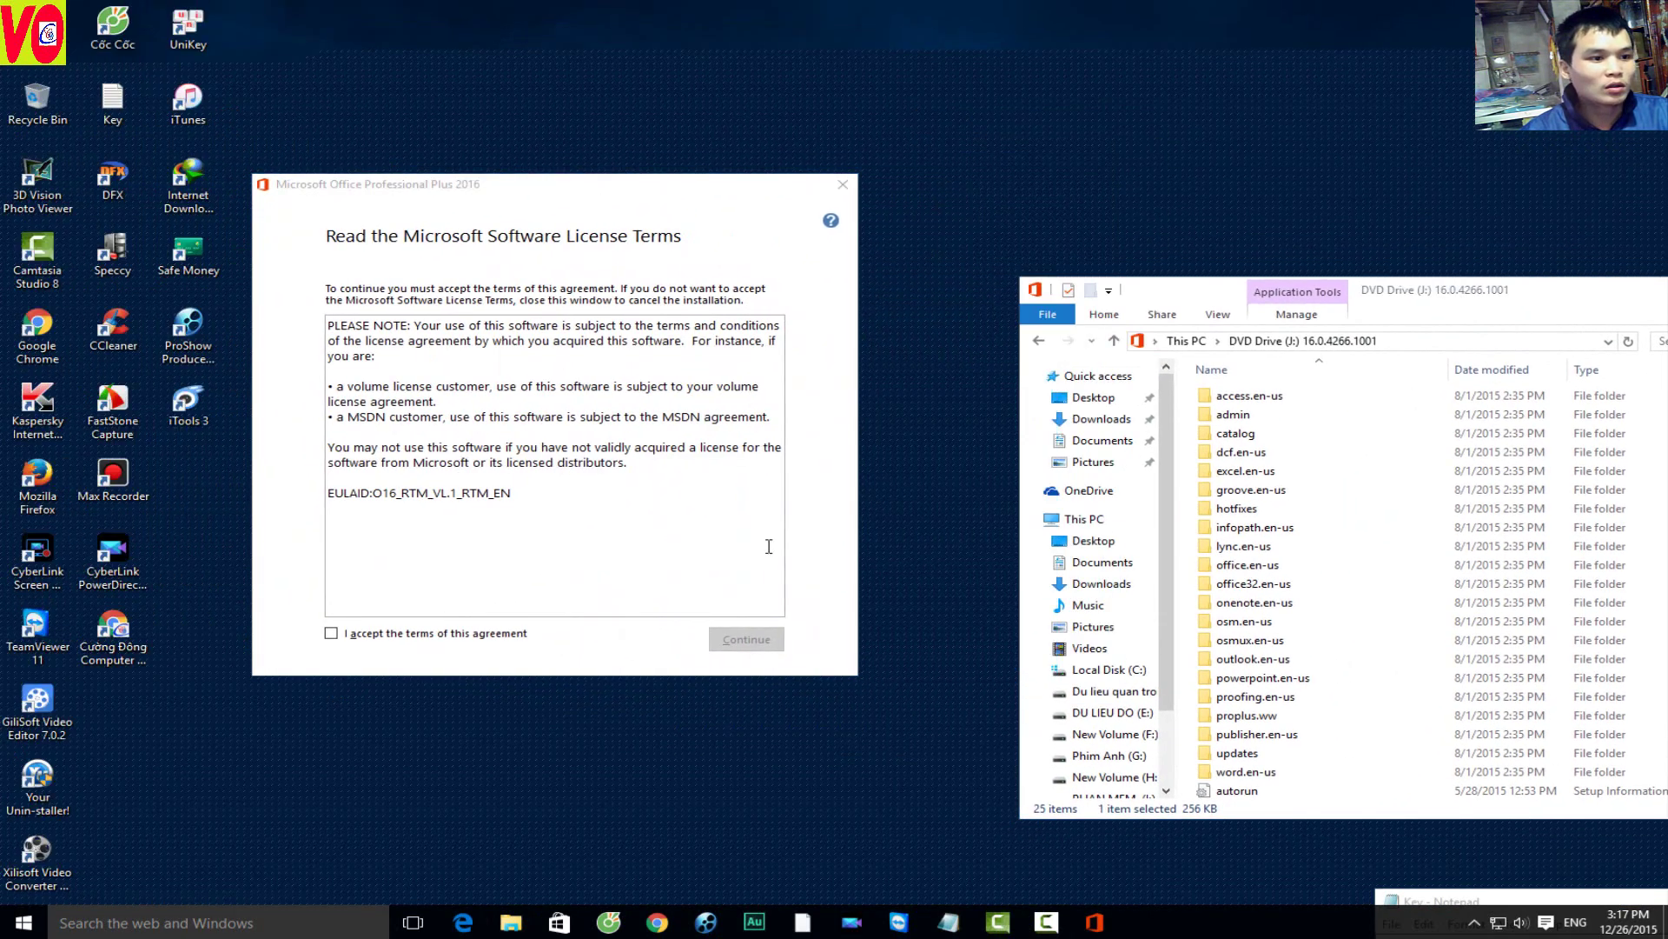
pyautogui.click(331, 634)
pyautogui.click(734, 648)
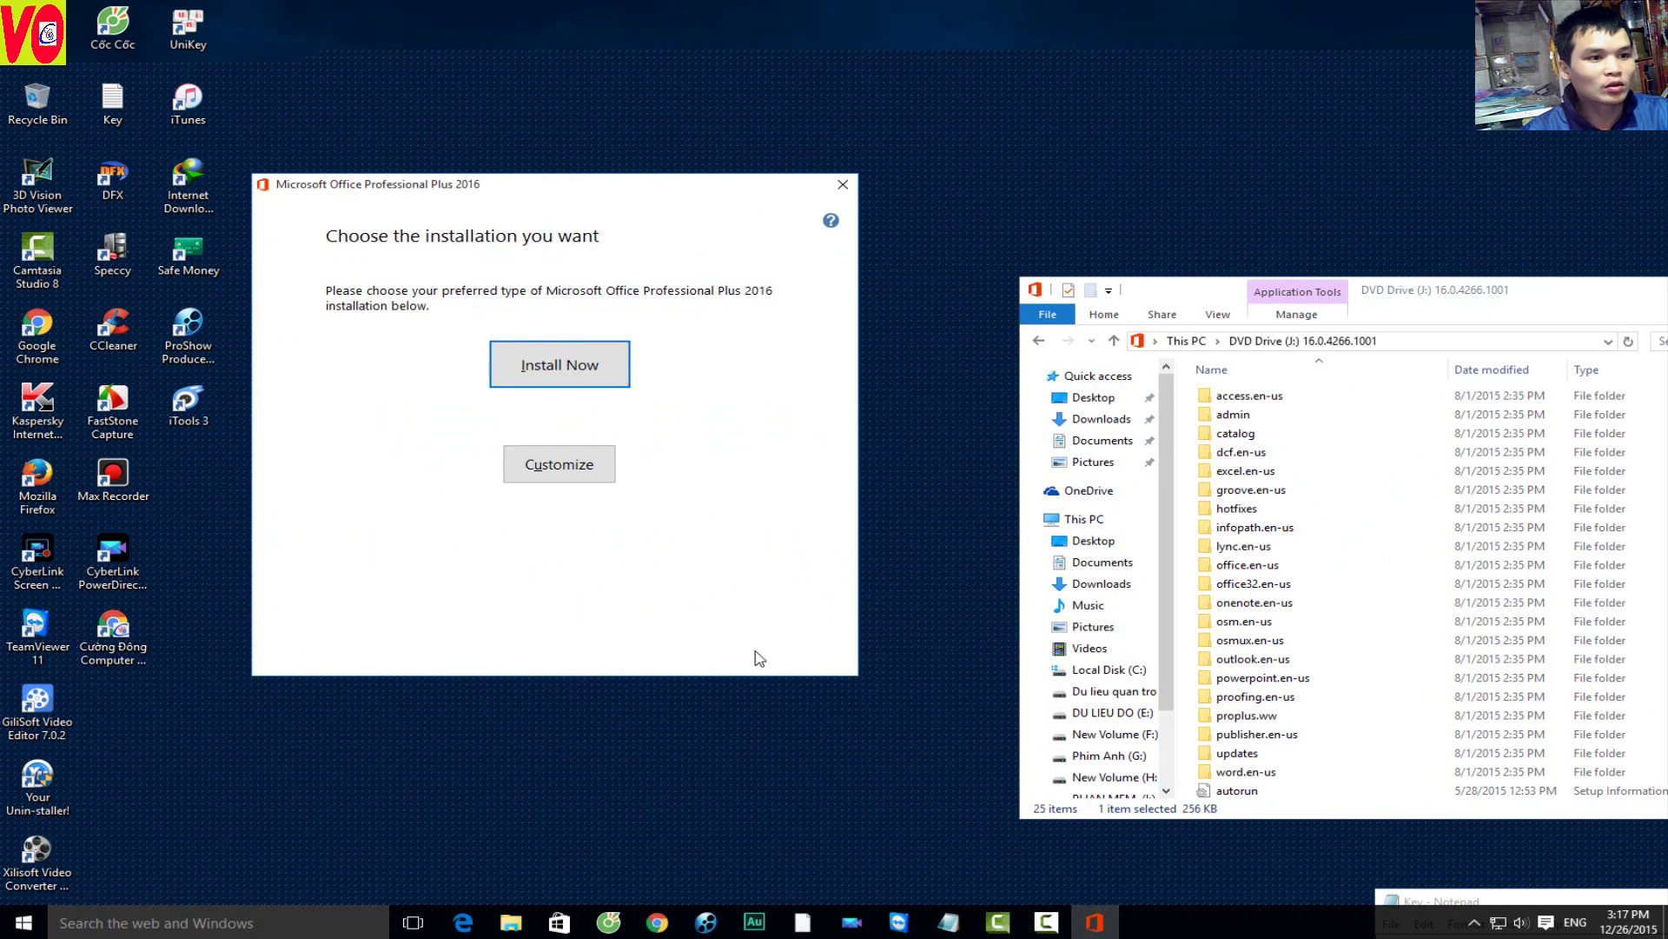
pyautogui.click(556, 476)
pyautogui.moveTo(748, 183); pyautogui.dragTo(1178, 167)
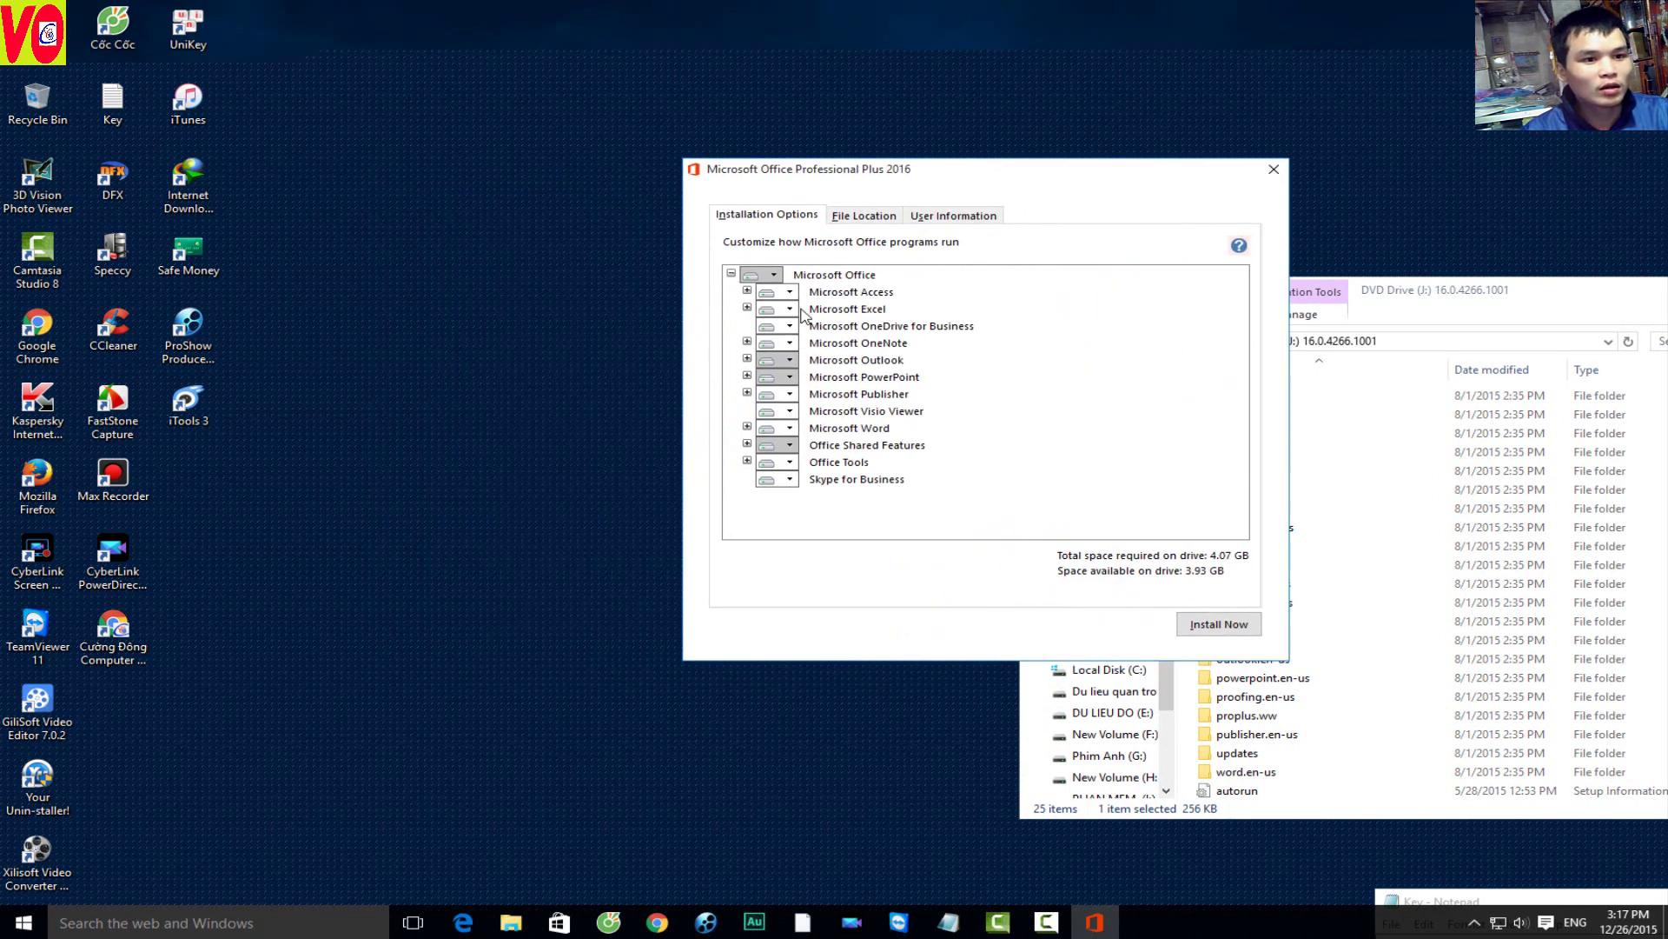
# Step: Review the Installation Options component descriptions, including OneNote, PowerPoint, Word and Office Shared Features
pyautogui.moveTo(853, 171); pyautogui.dragTo(681, 154)
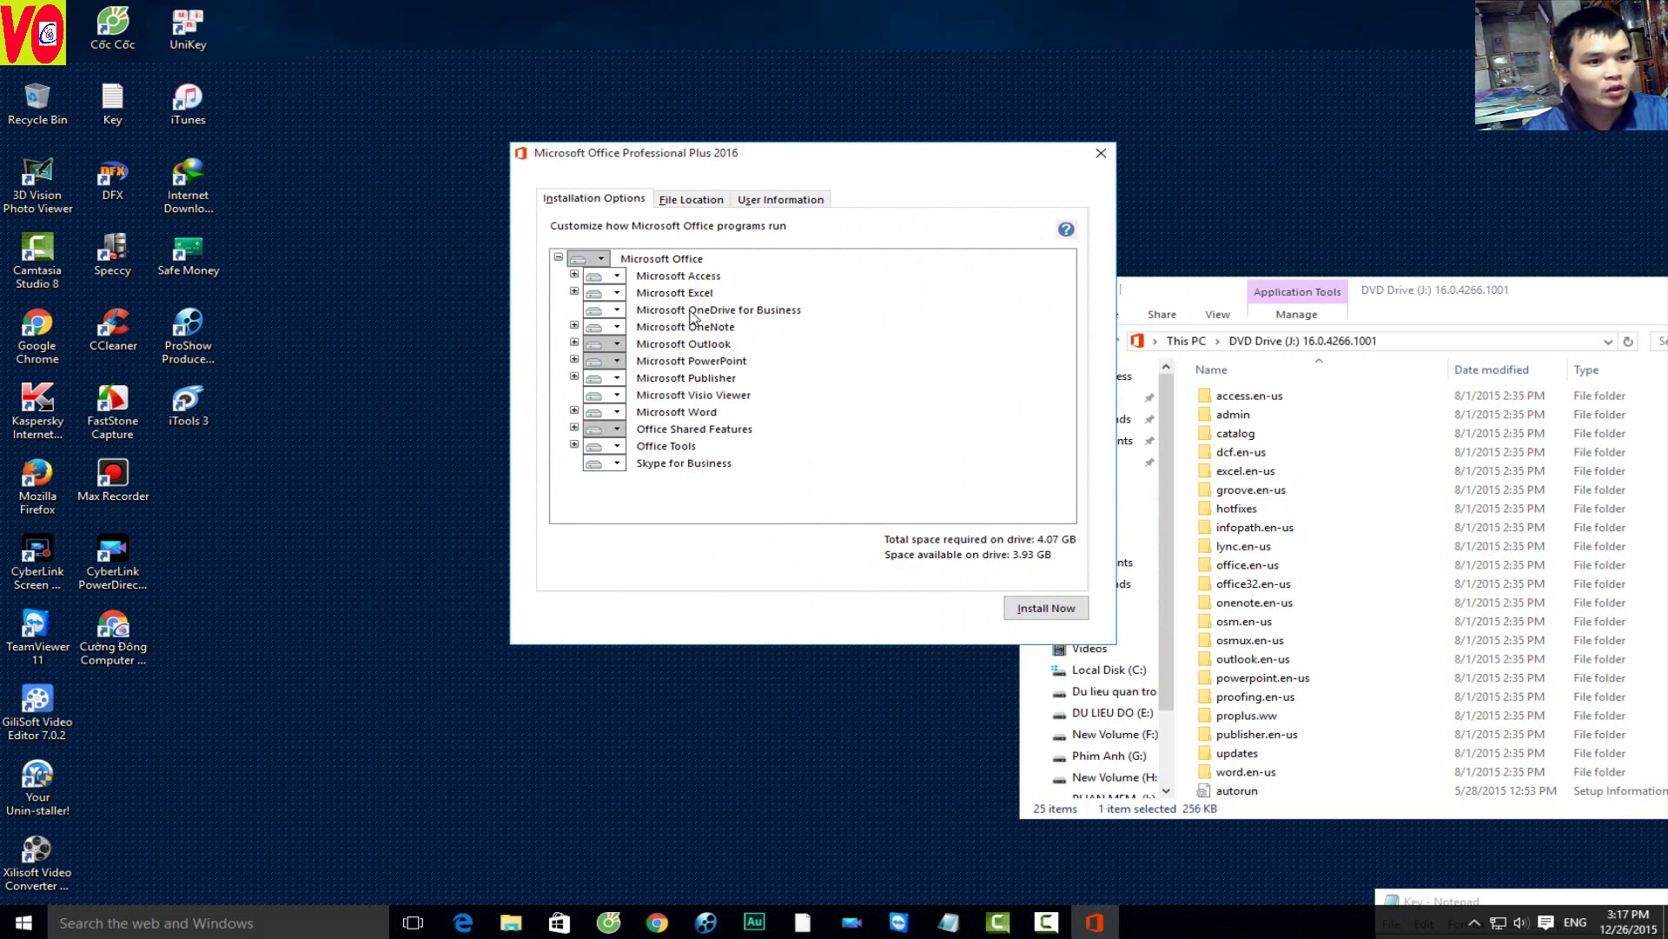
pyautogui.click(616, 310)
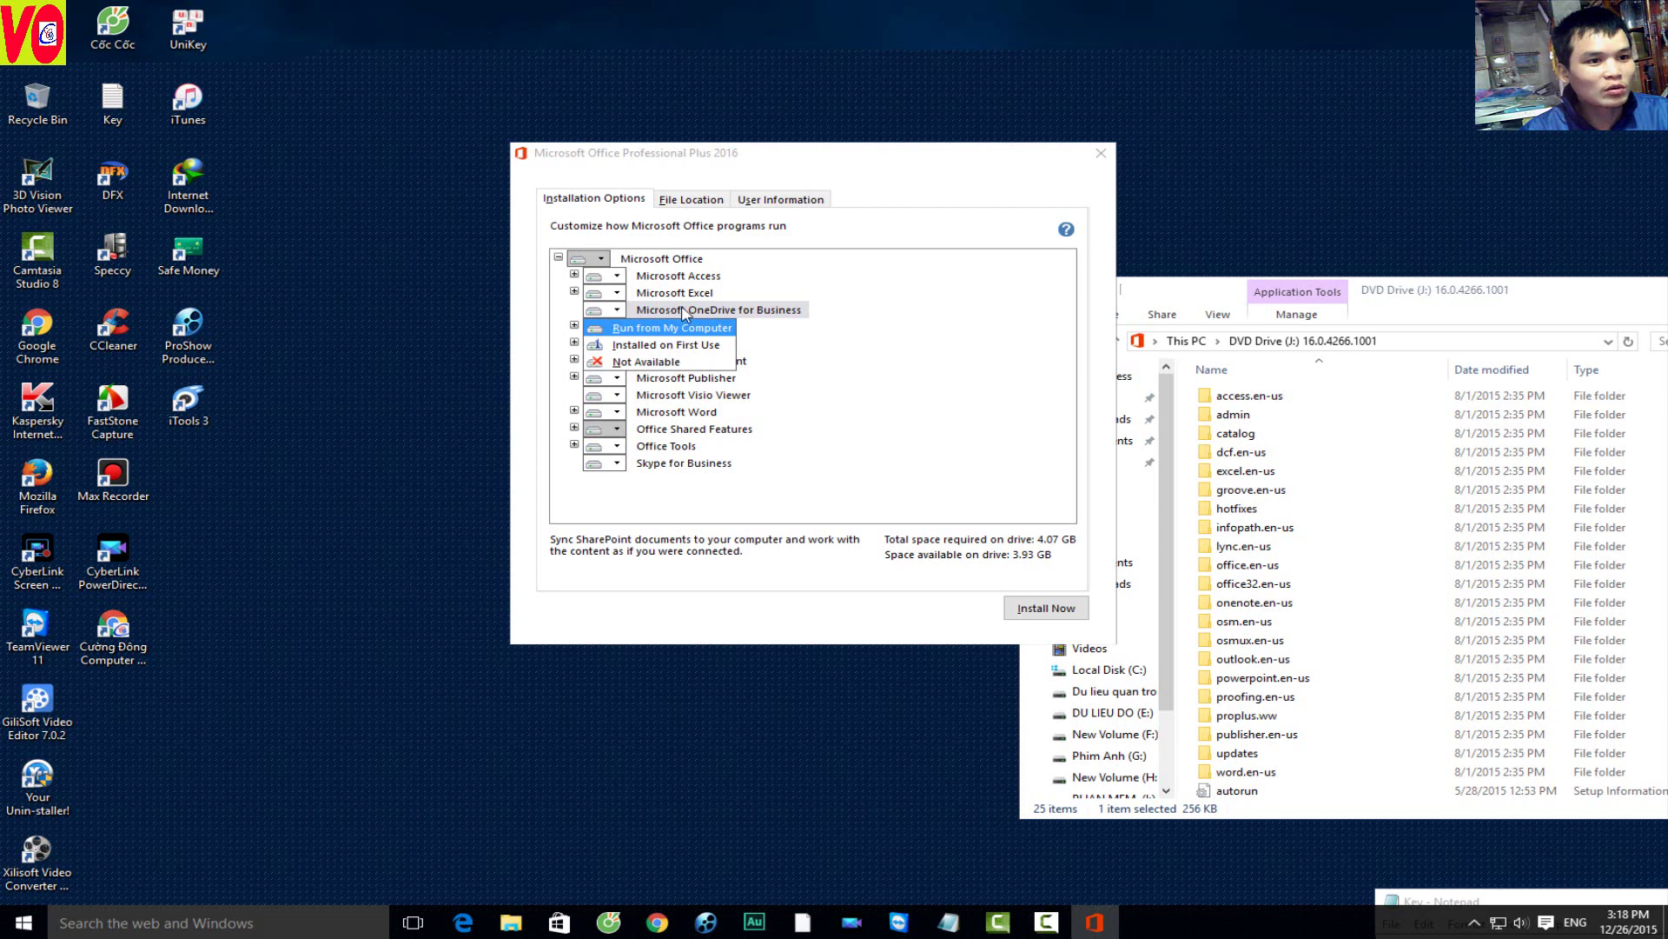
pyautogui.click(673, 327)
pyautogui.click(709, 334)
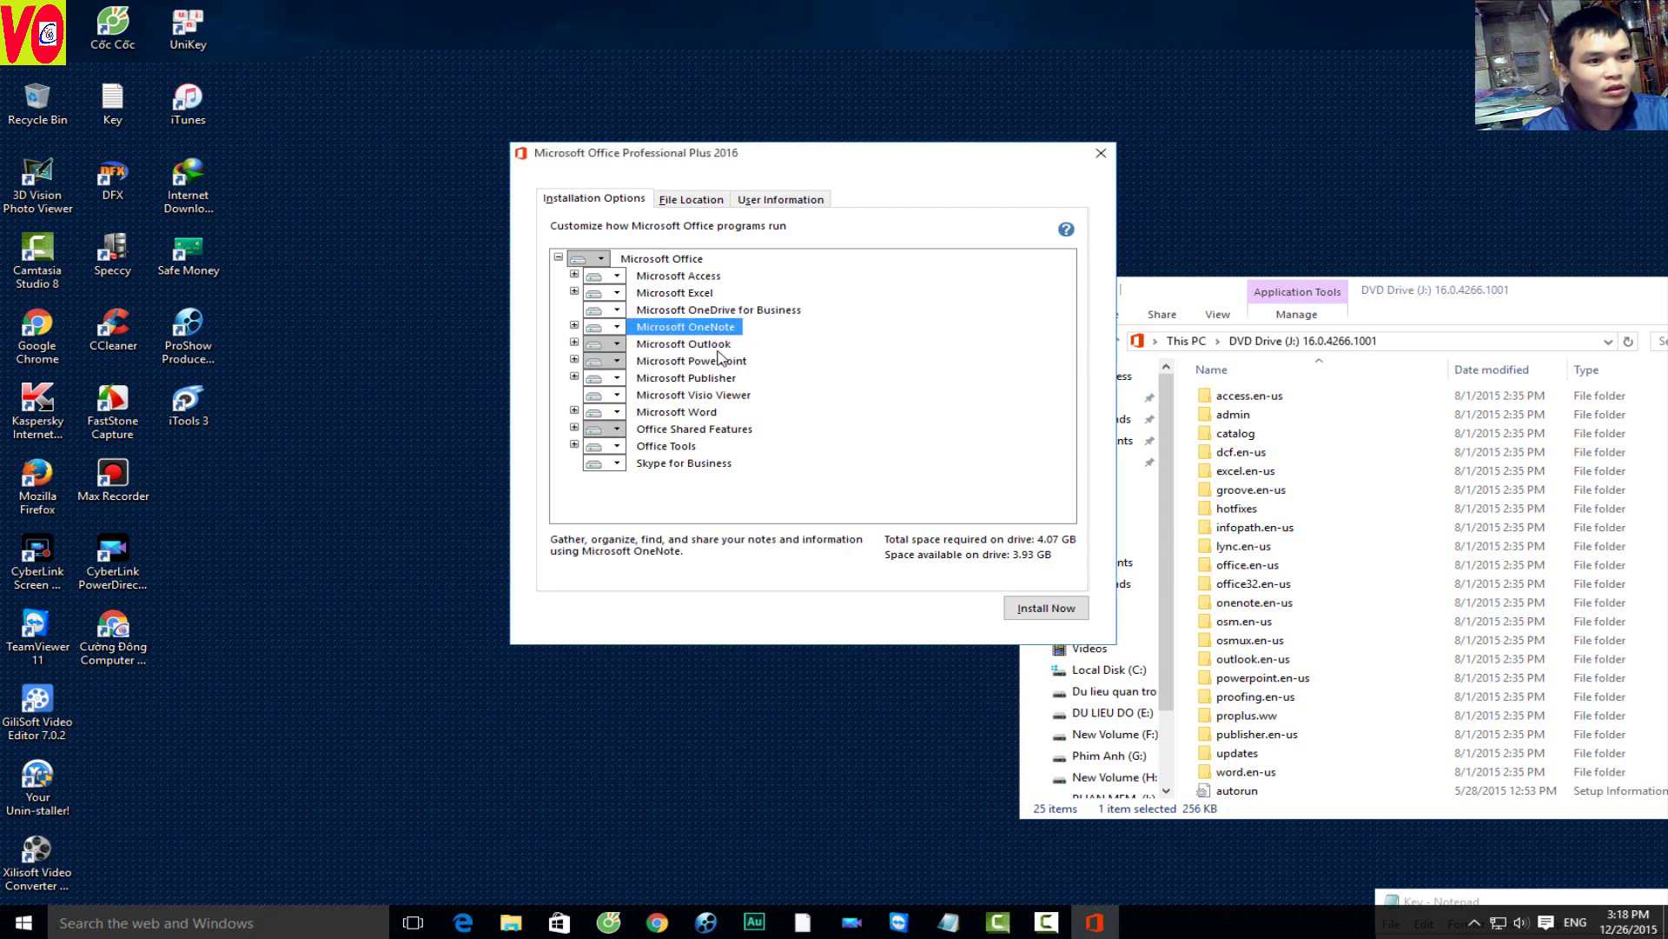
pyautogui.click(718, 351)
pyautogui.click(723, 361)
pyautogui.click(725, 383)
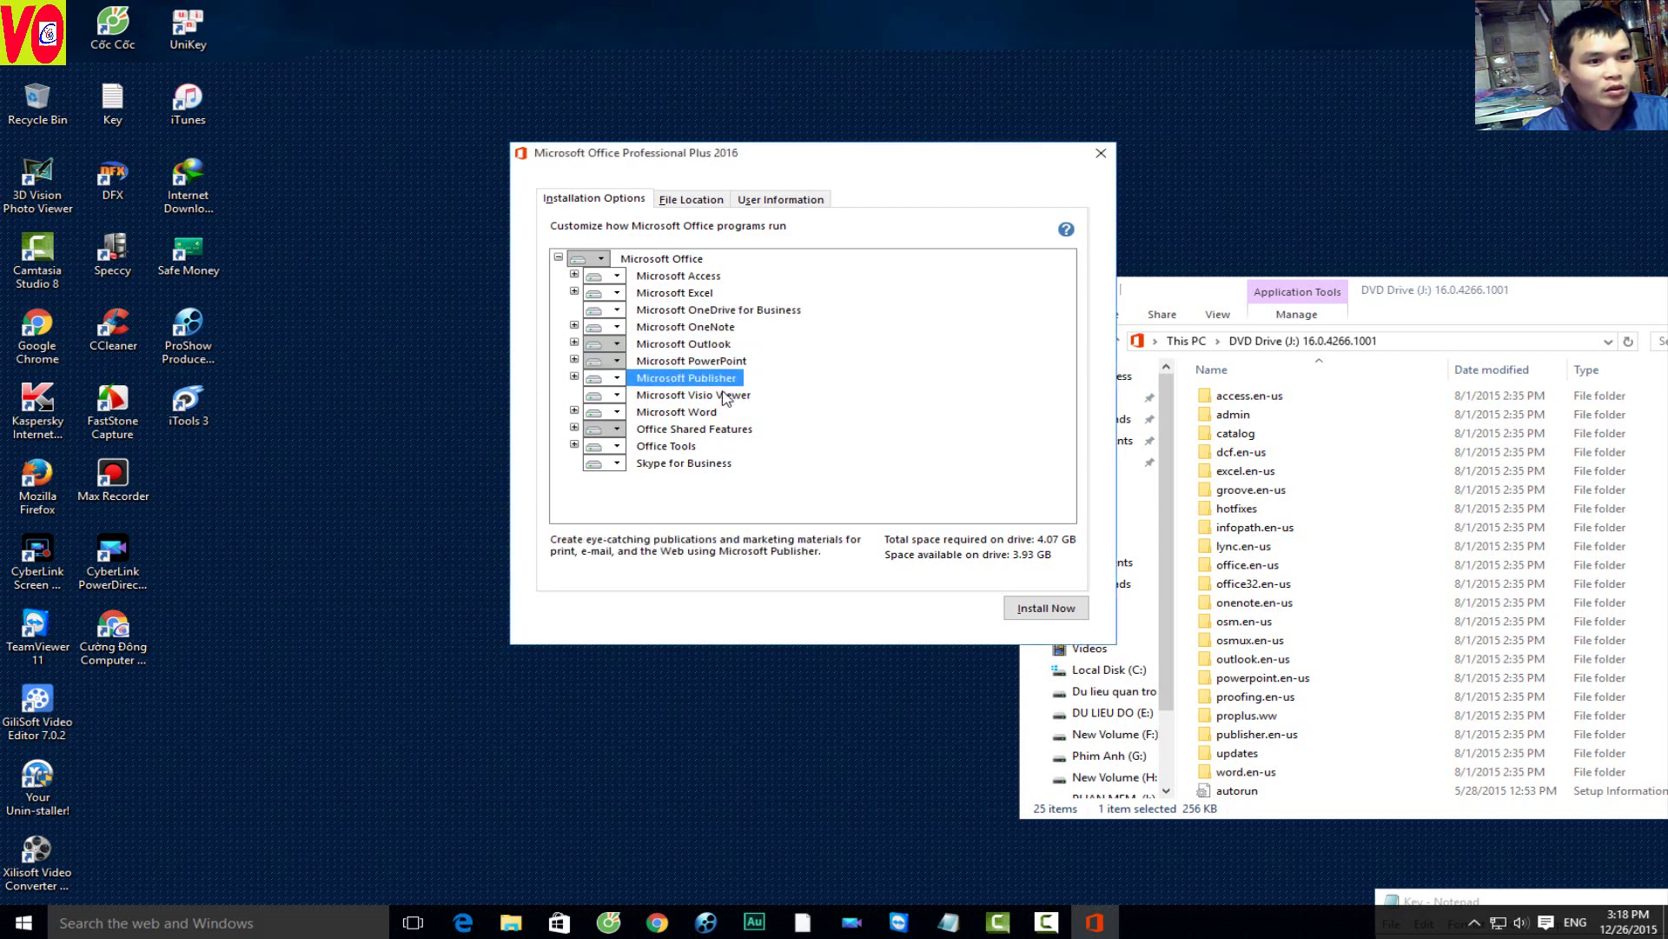
pyautogui.click(721, 396)
pyautogui.click(716, 413)
pyautogui.click(729, 434)
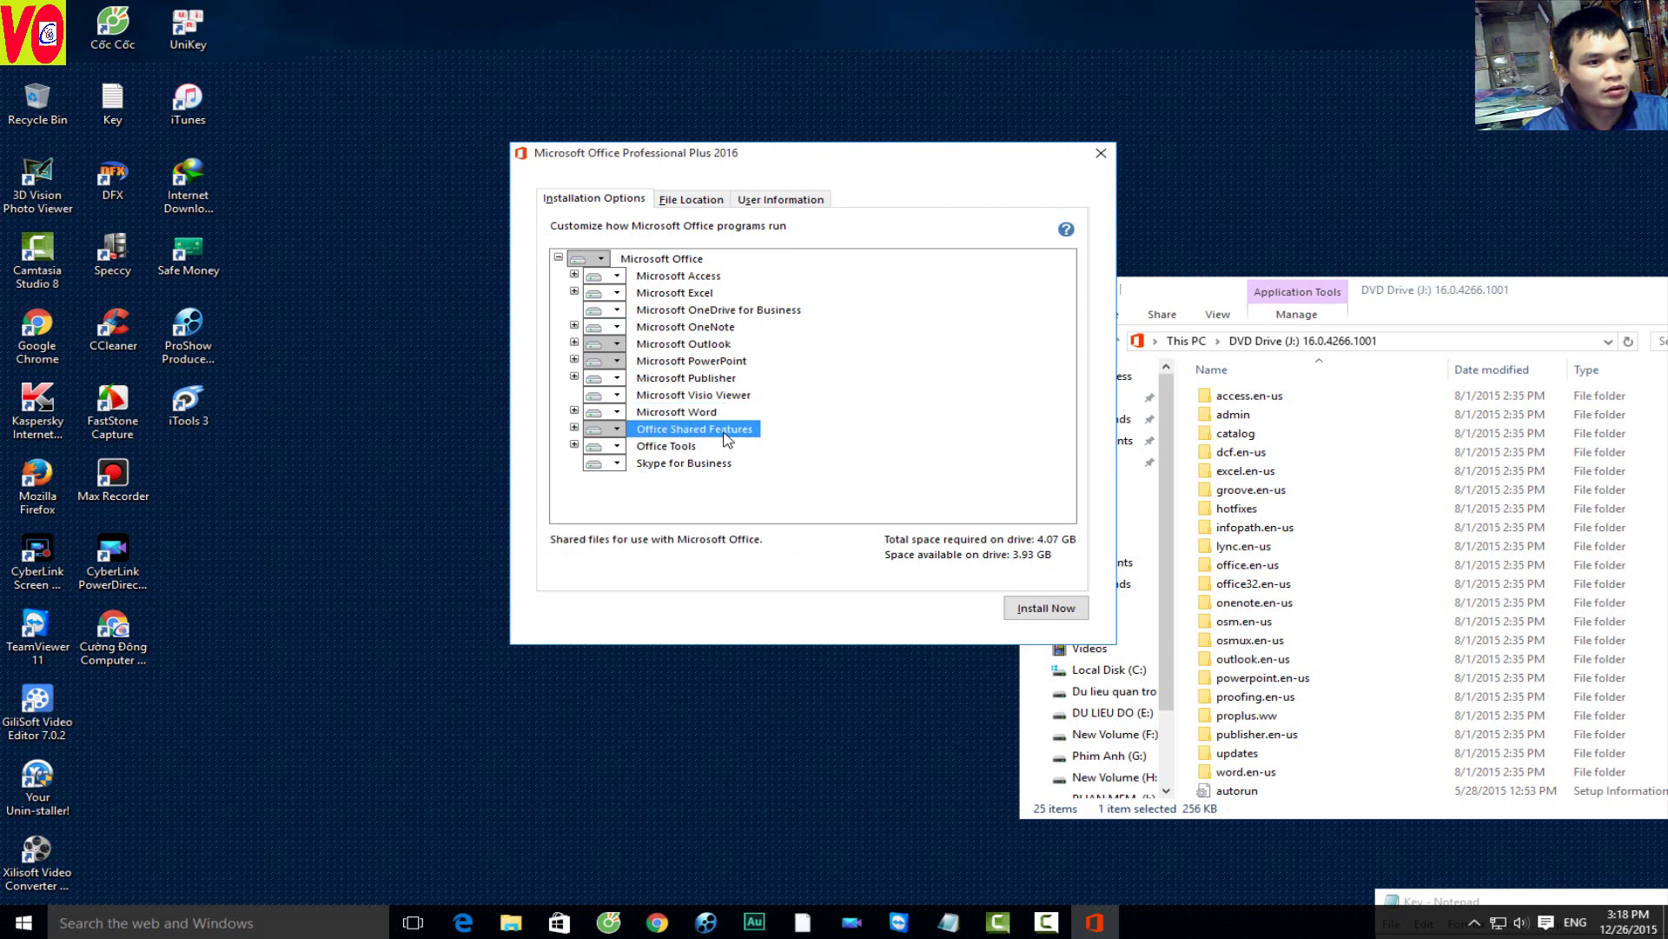
# Step: Set OneDrive for Business, OneNote and Outlook to Not Available, then restore OneDrive for Business
pyautogui.click(617, 310)
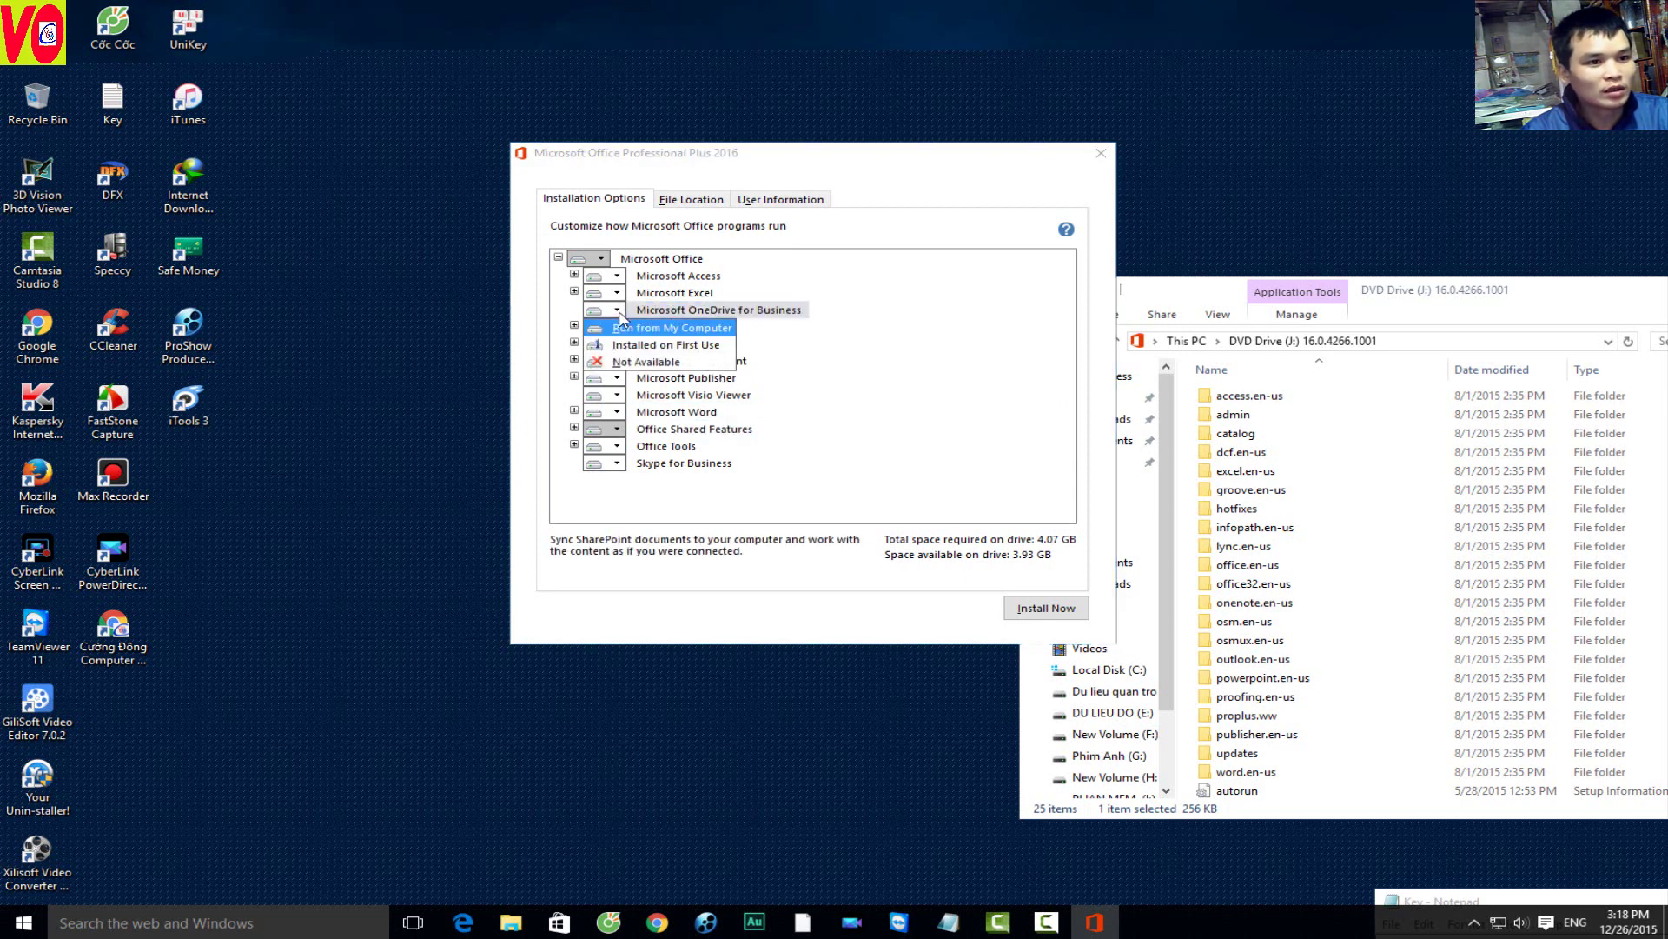
pyautogui.click(622, 372)
pyautogui.click(617, 327)
pyautogui.click(623, 396)
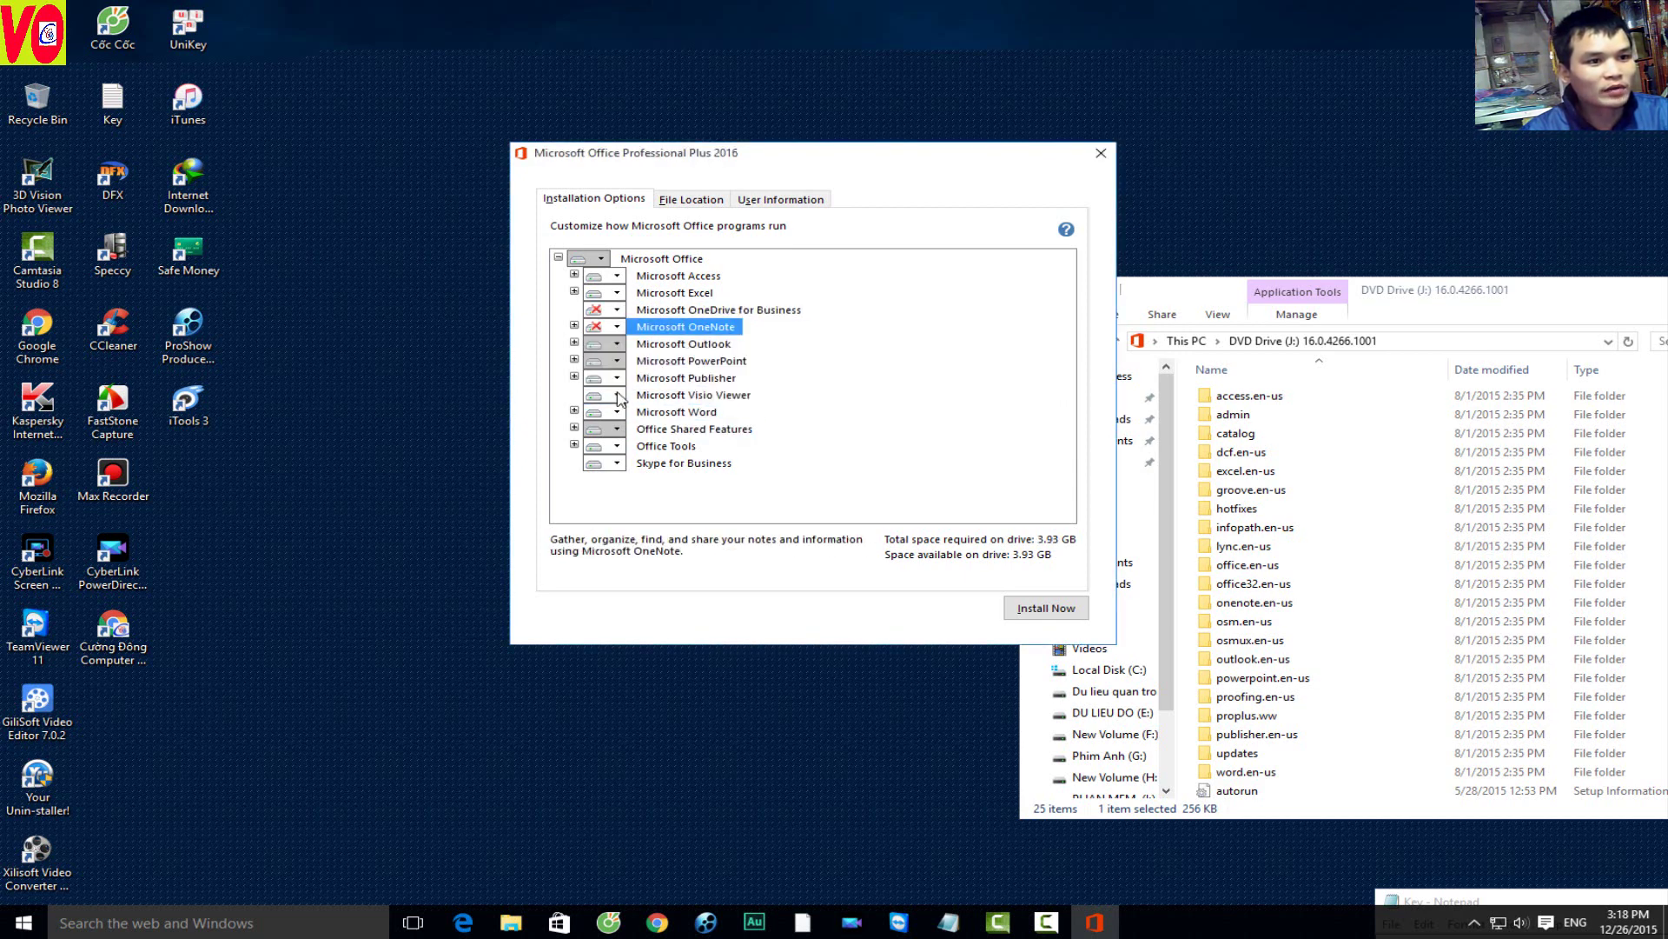
pyautogui.click(617, 344)
pyautogui.click(615, 417)
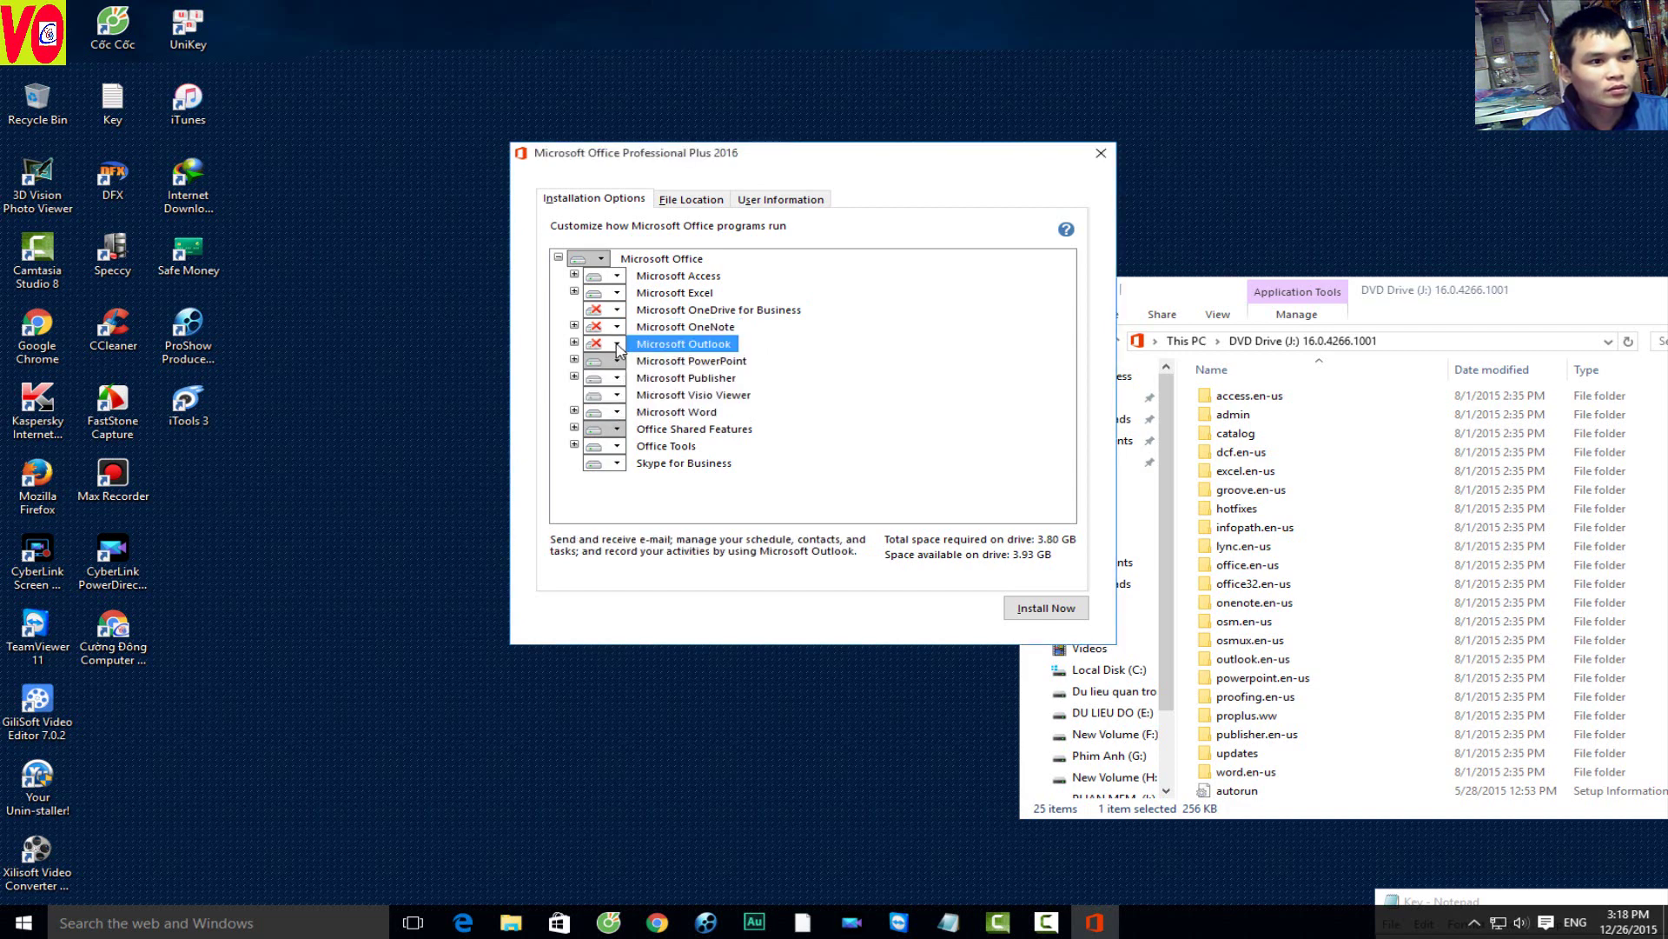
pyautogui.click(618, 345)
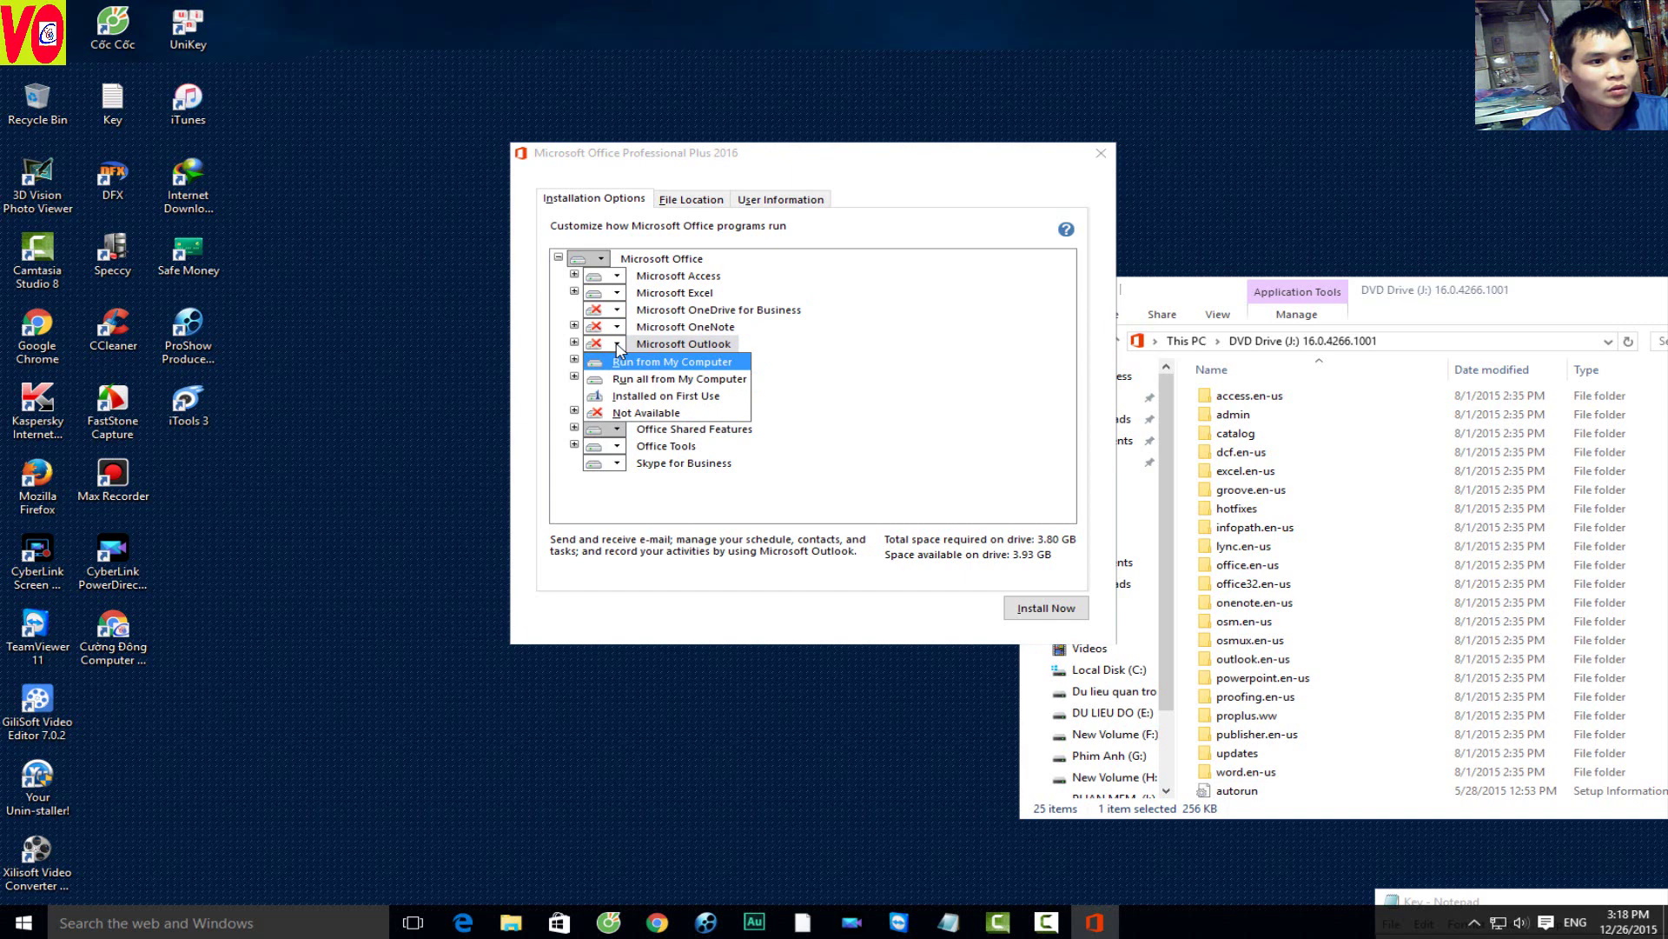
pyautogui.click(595, 263)
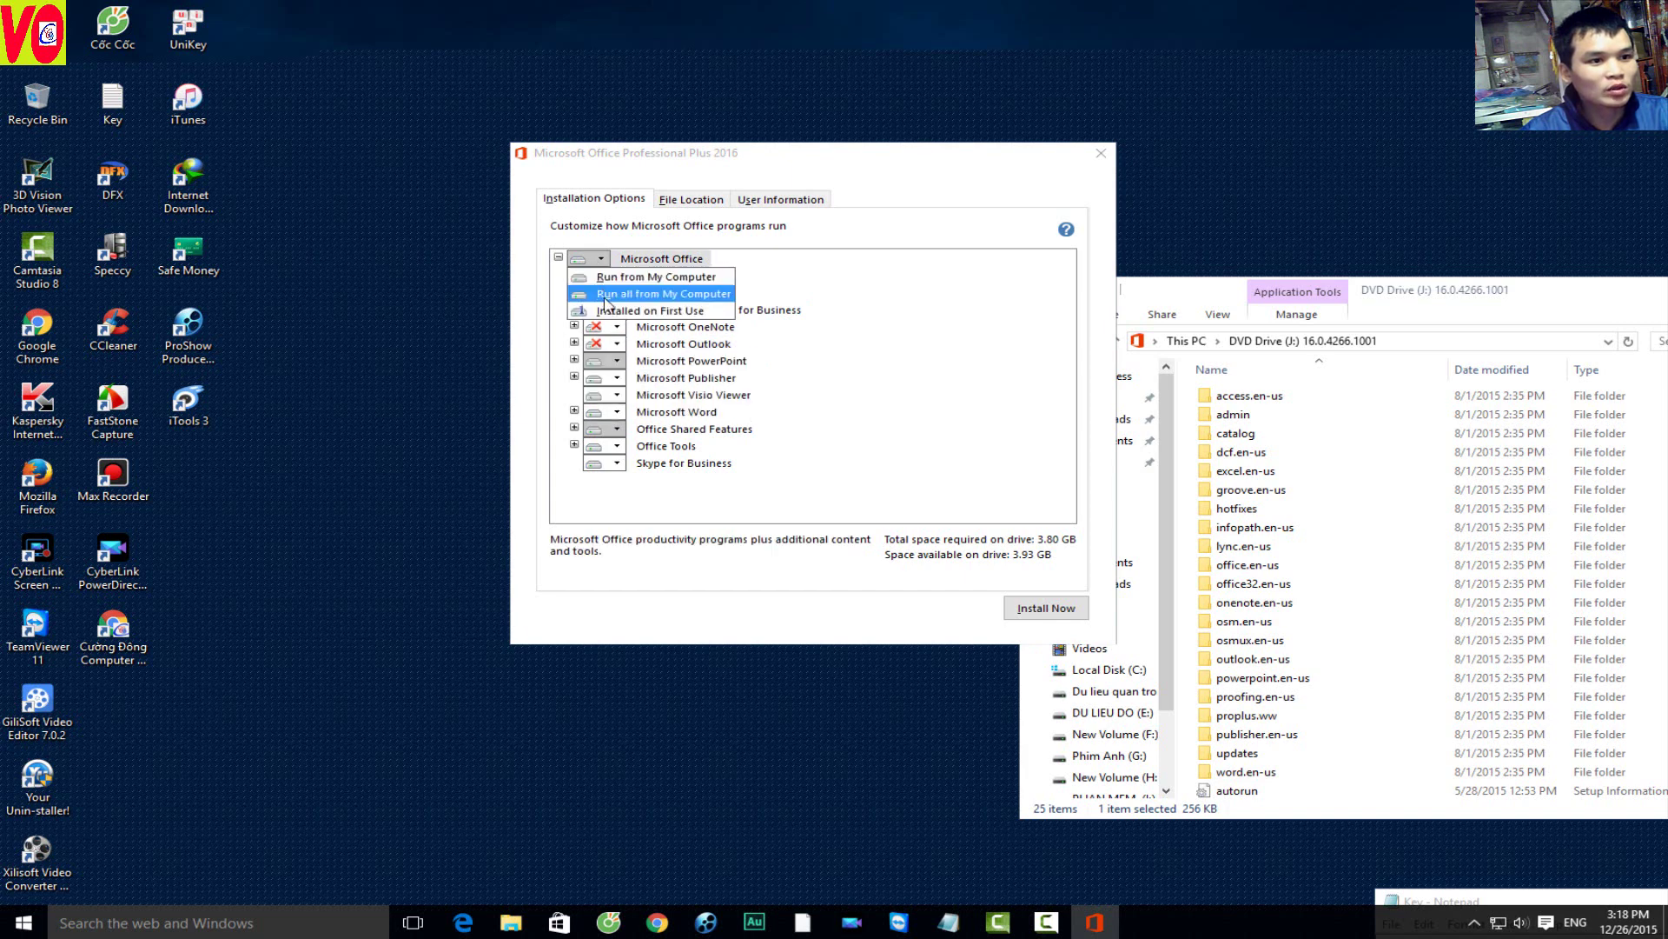
pyautogui.click(756, 202)
pyautogui.click(608, 199)
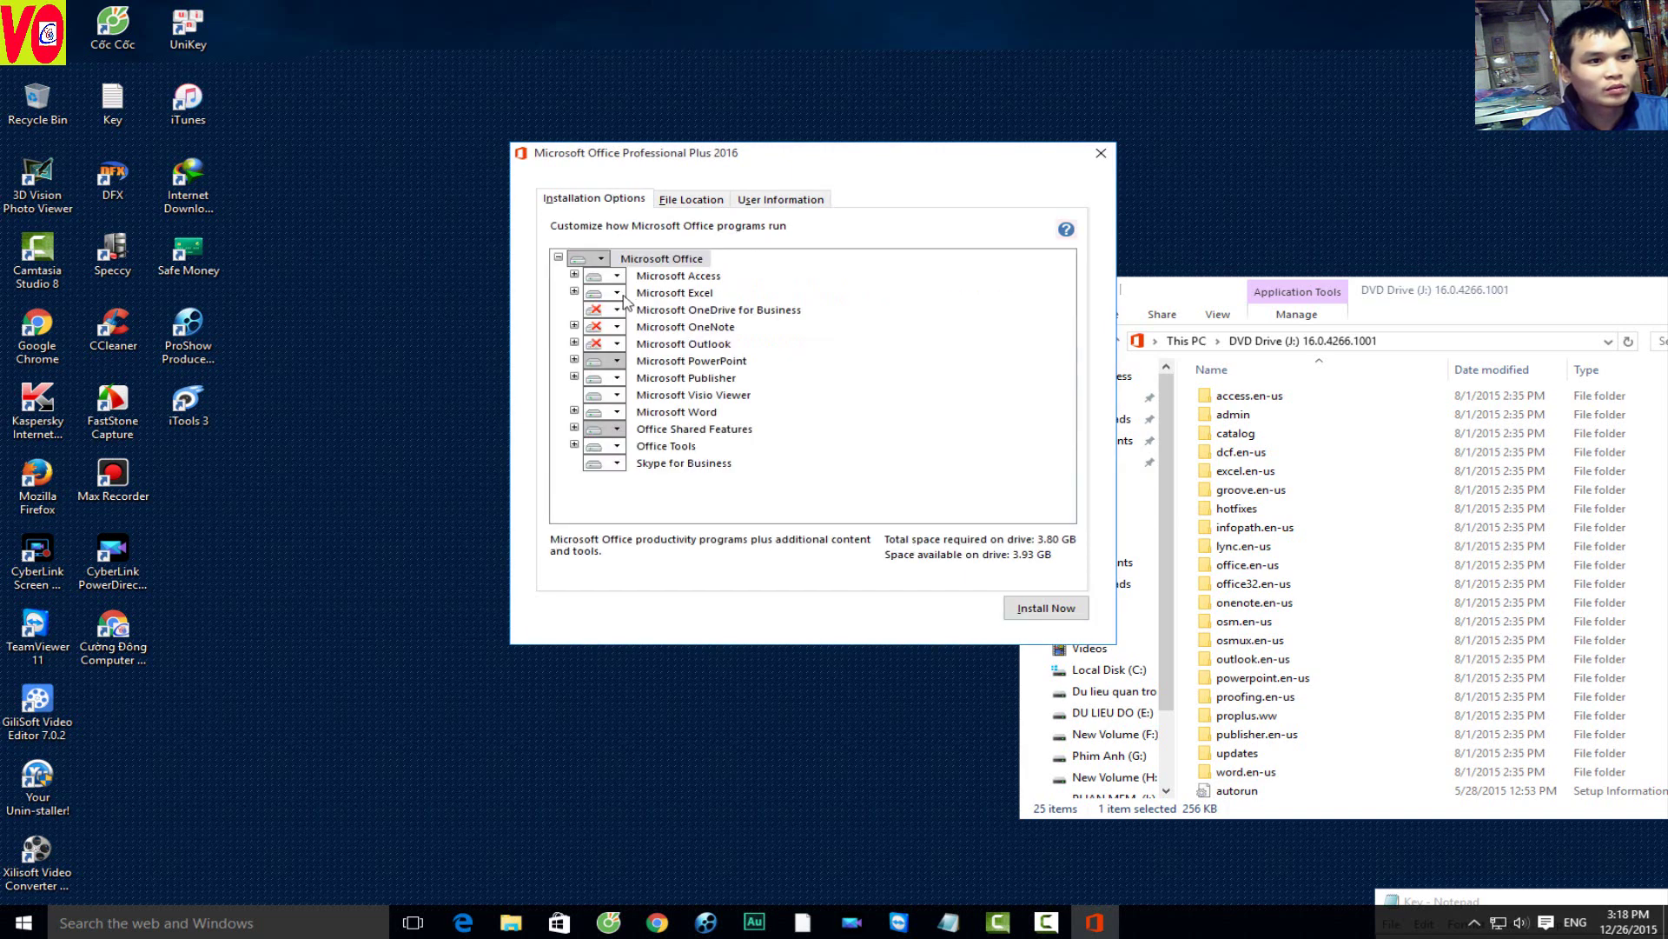
pyautogui.click(617, 310)
pyautogui.click(613, 322)
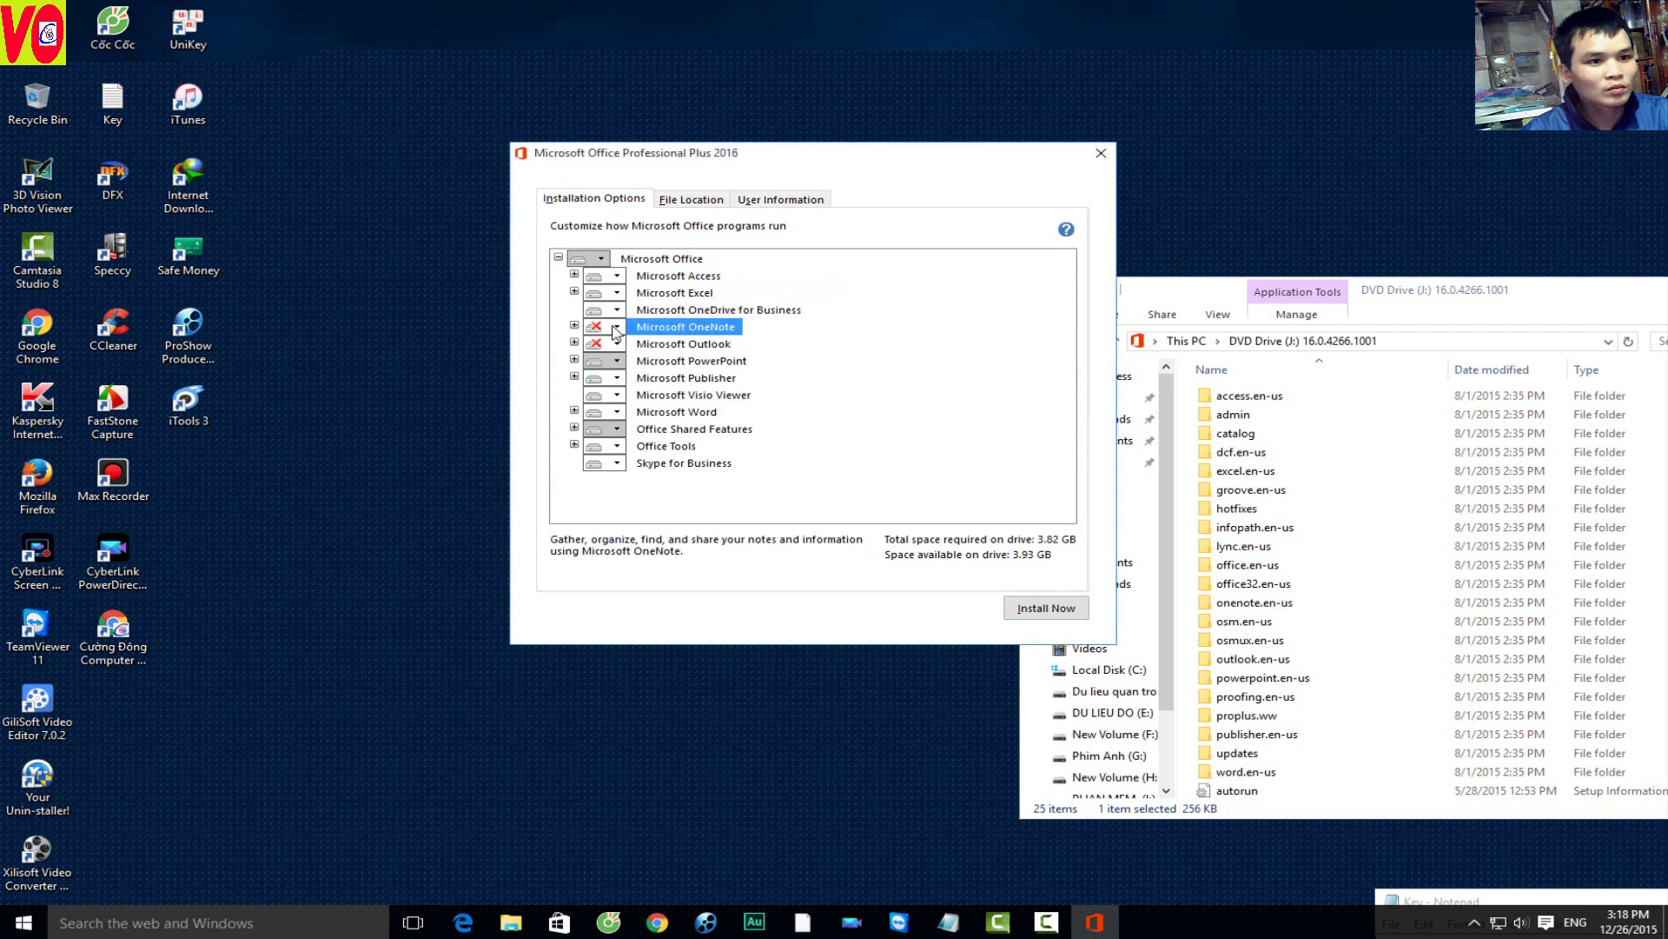
# Step: Make Microsoft OneNote Not Available and move on to the User Information page
pyautogui.click(617, 310)
pyautogui.click(618, 293)
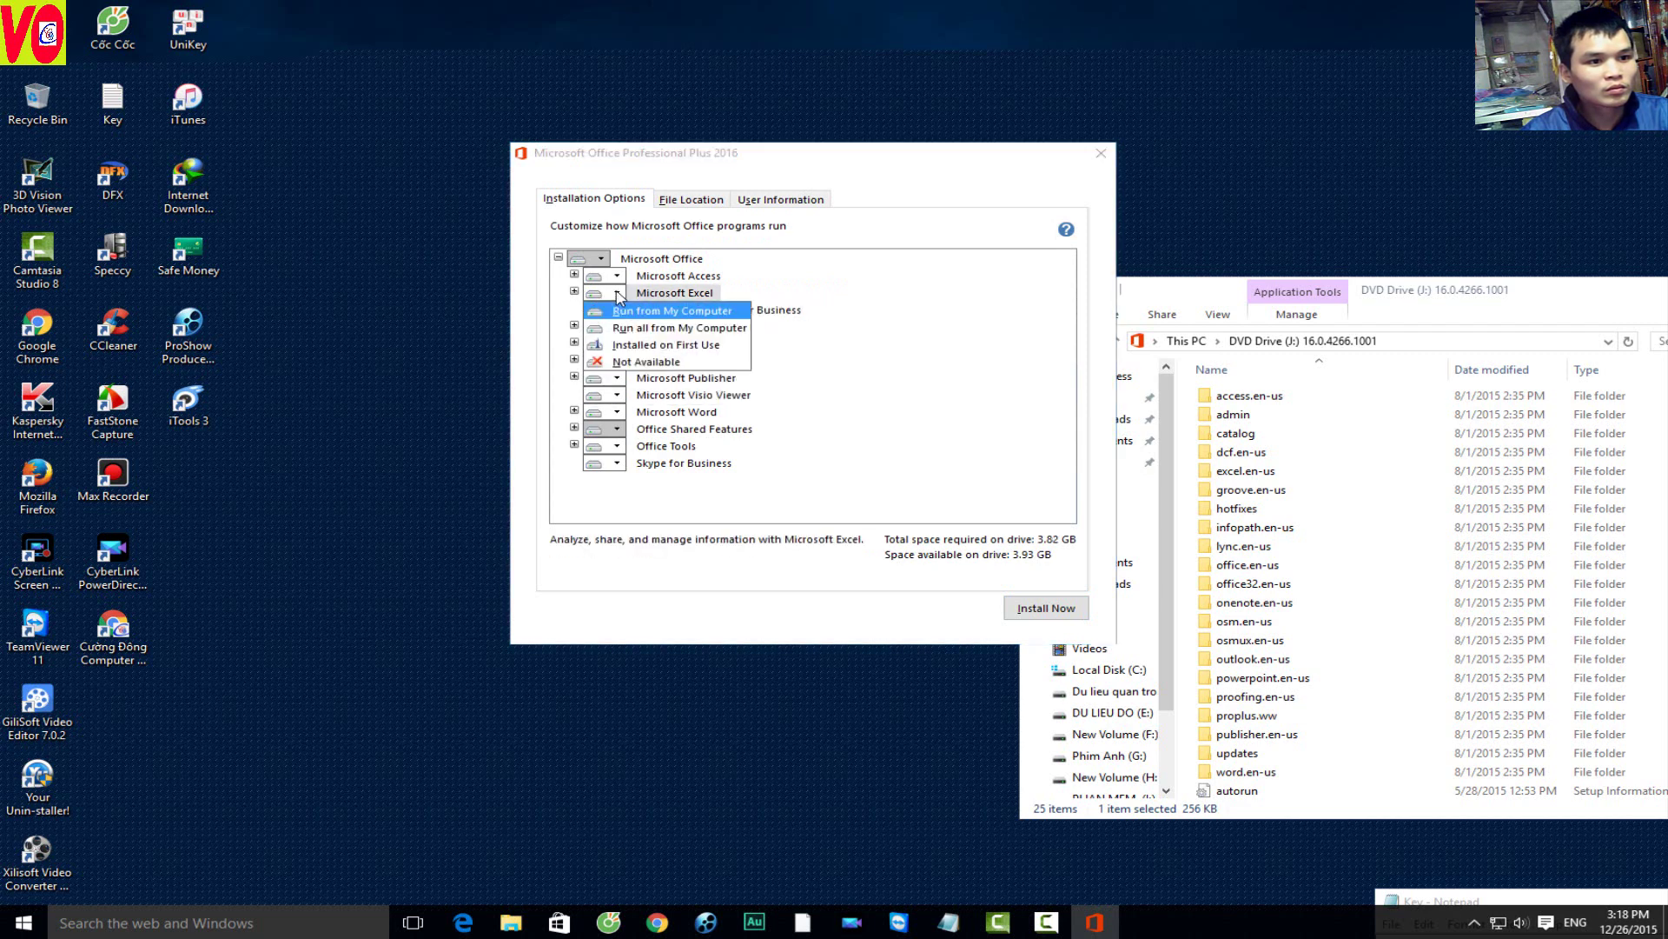
pyautogui.click(618, 310)
pyautogui.click(617, 310)
pyautogui.click(617, 327)
pyautogui.click(617, 327)
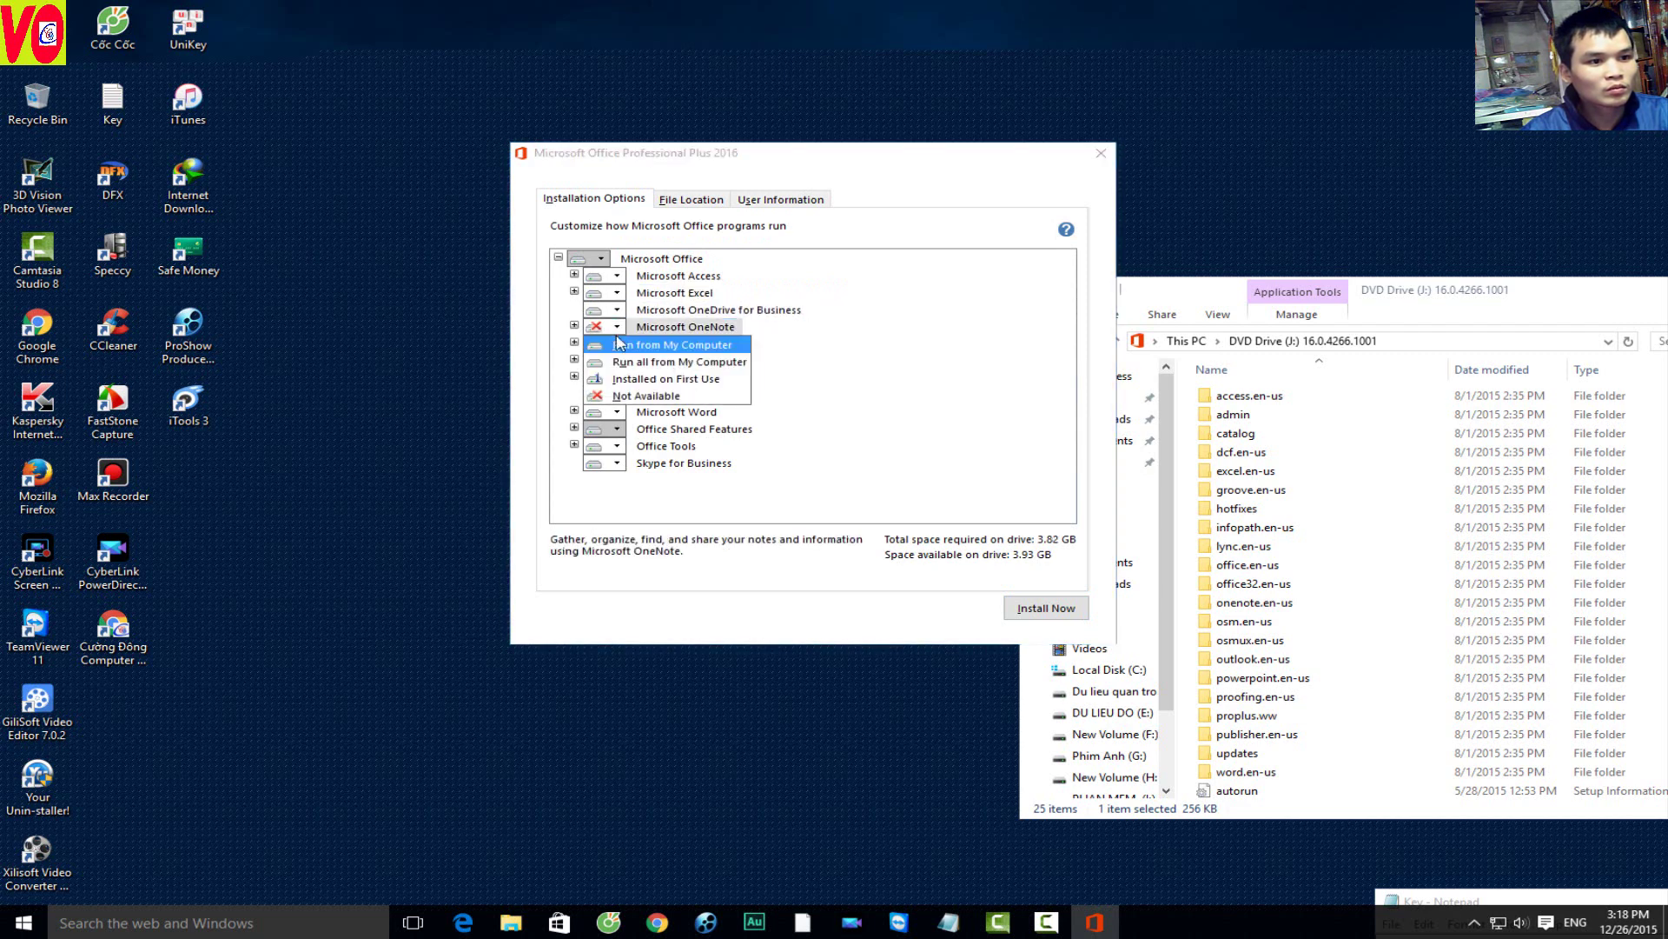
pyautogui.click(713, 363)
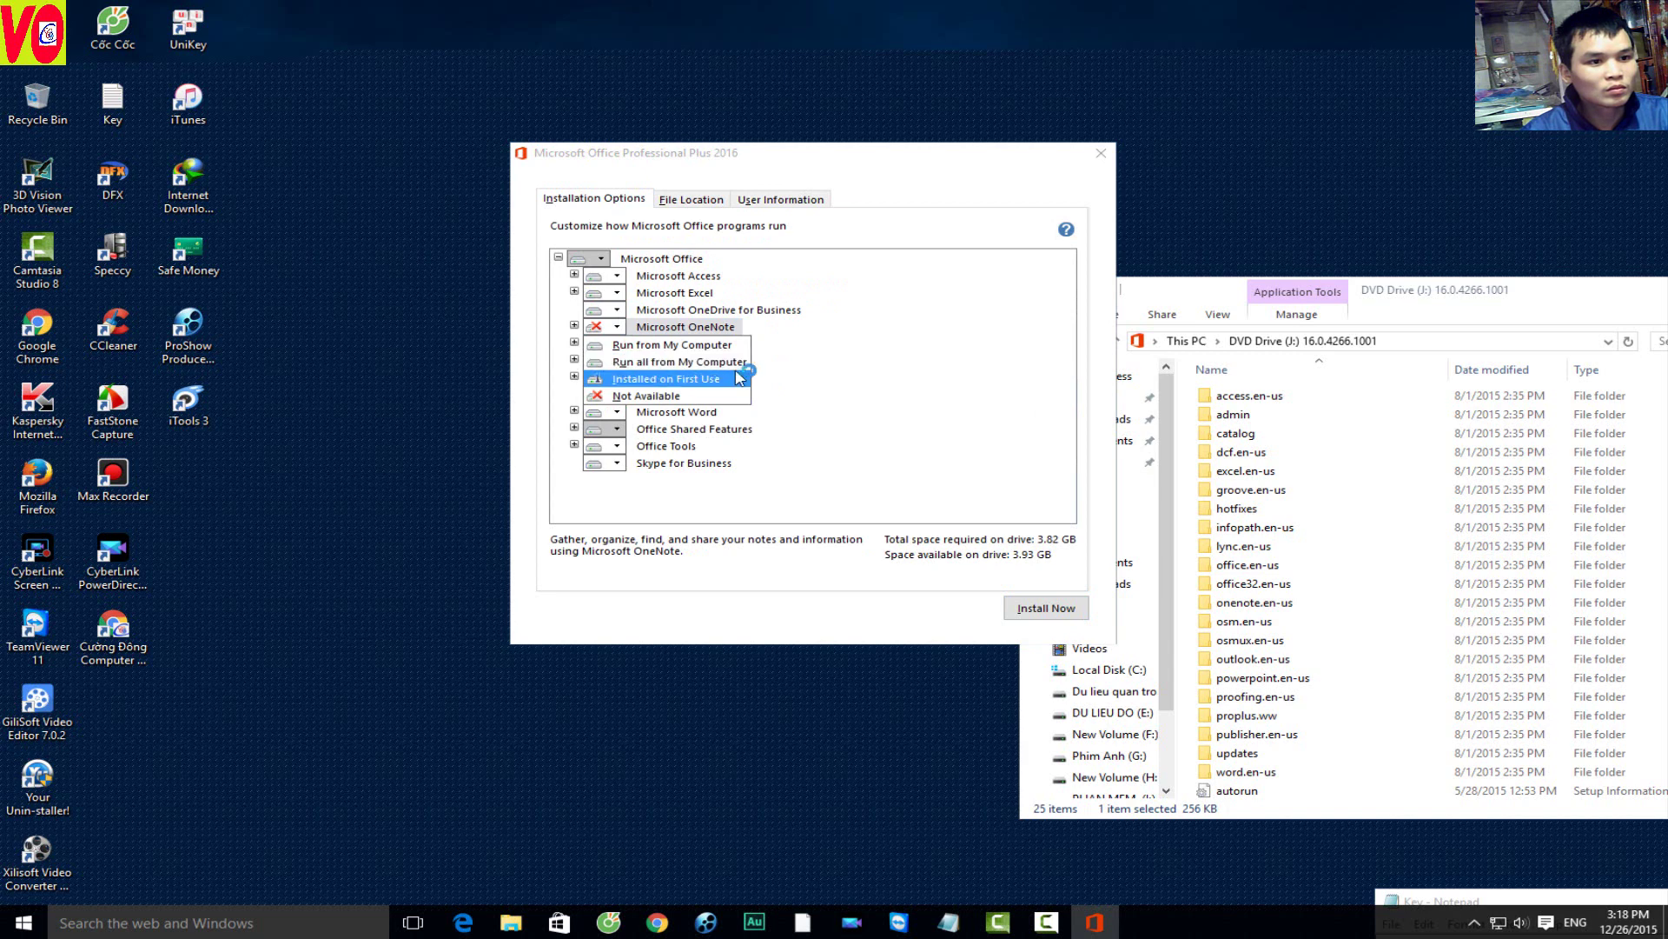
pyautogui.click(825, 199)
# Step: Cancel the current setup and close the cancelled-installation notice
pyautogui.click(1100, 153)
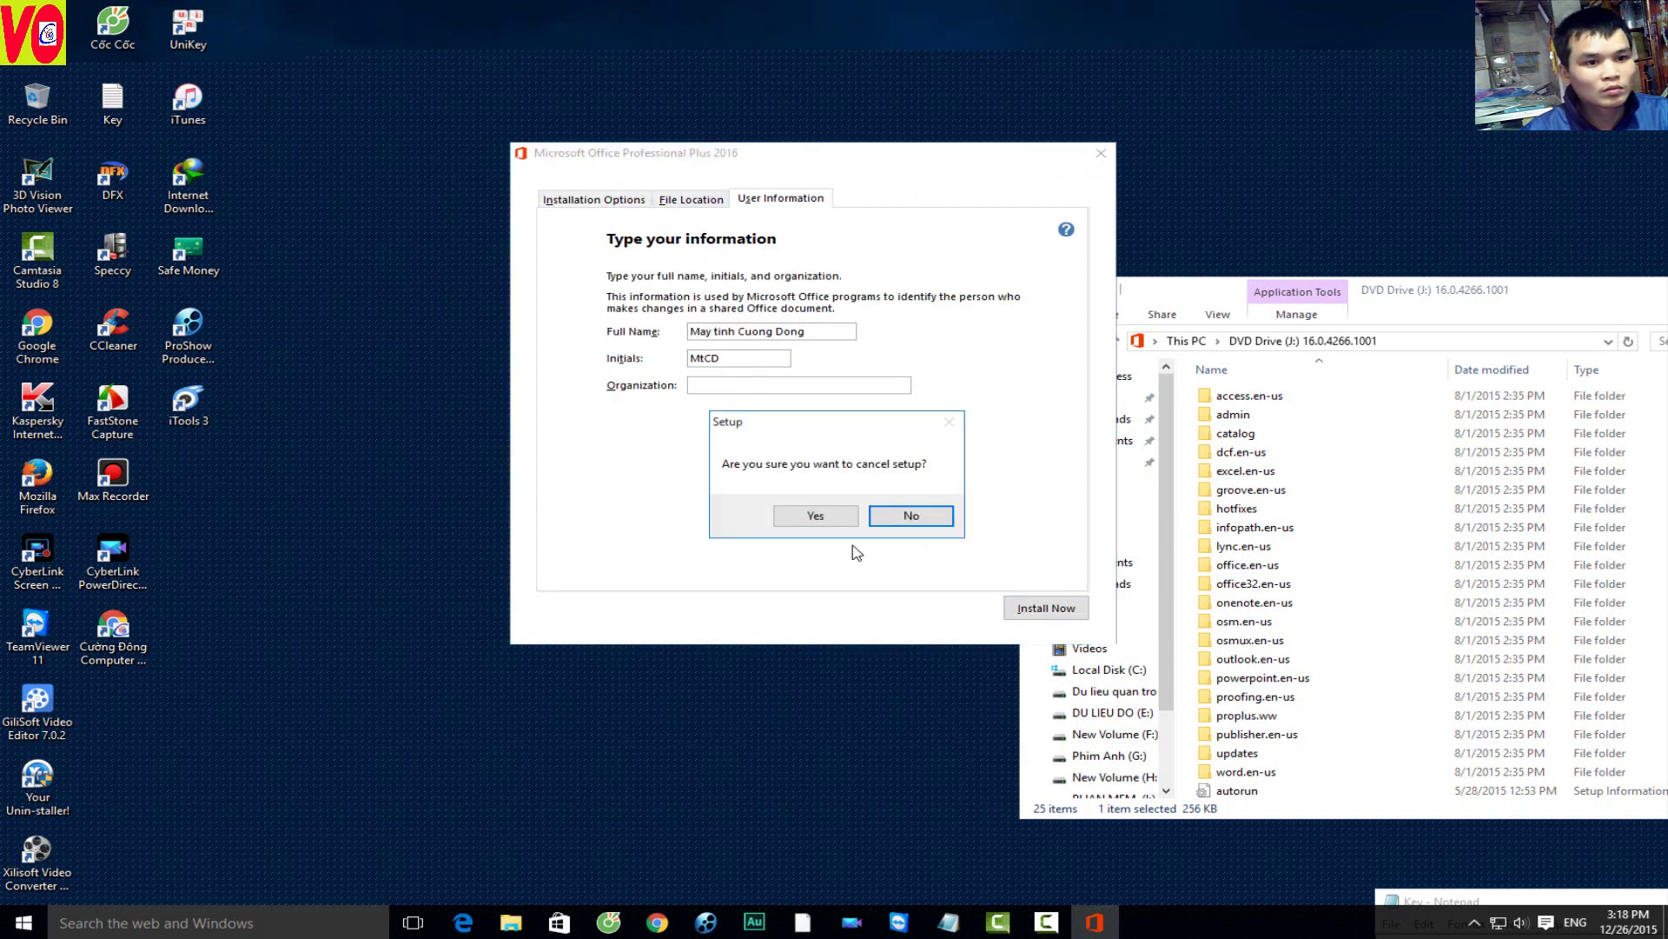
pyautogui.click(815, 517)
pyautogui.click(1040, 605)
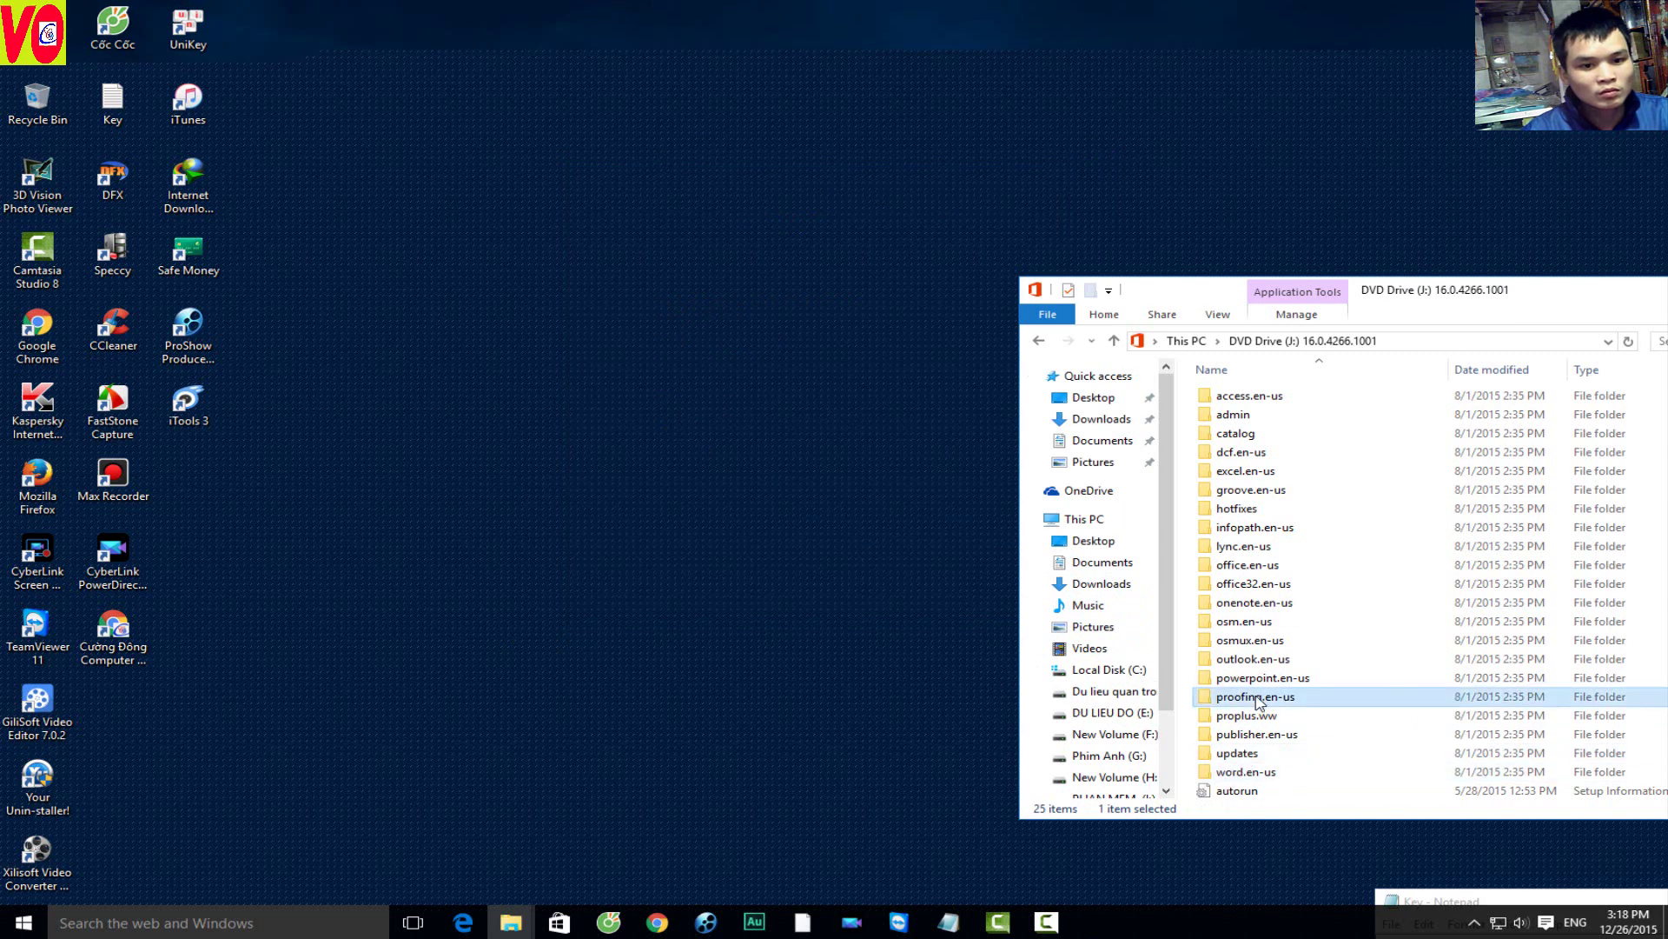
pyautogui.scroll(-1, 1243, 756)
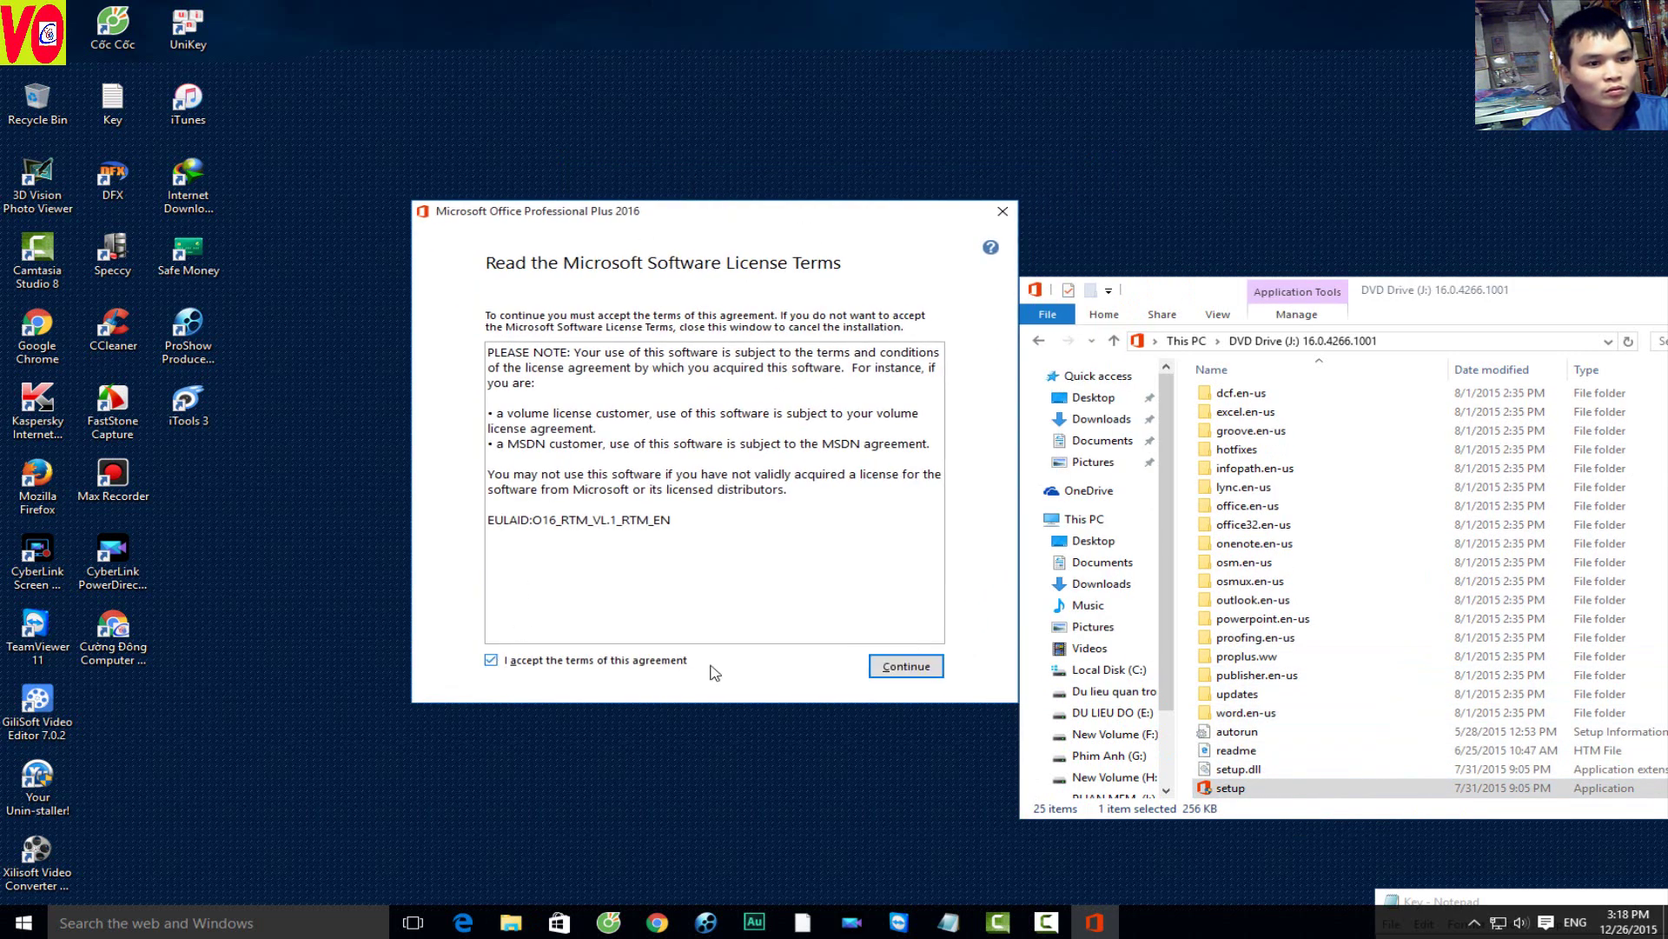
# Step: Accept the licence terms, check File Location, and try Install Now despite the low-space warning
pyautogui.click(886, 666)
pyautogui.click(728, 490)
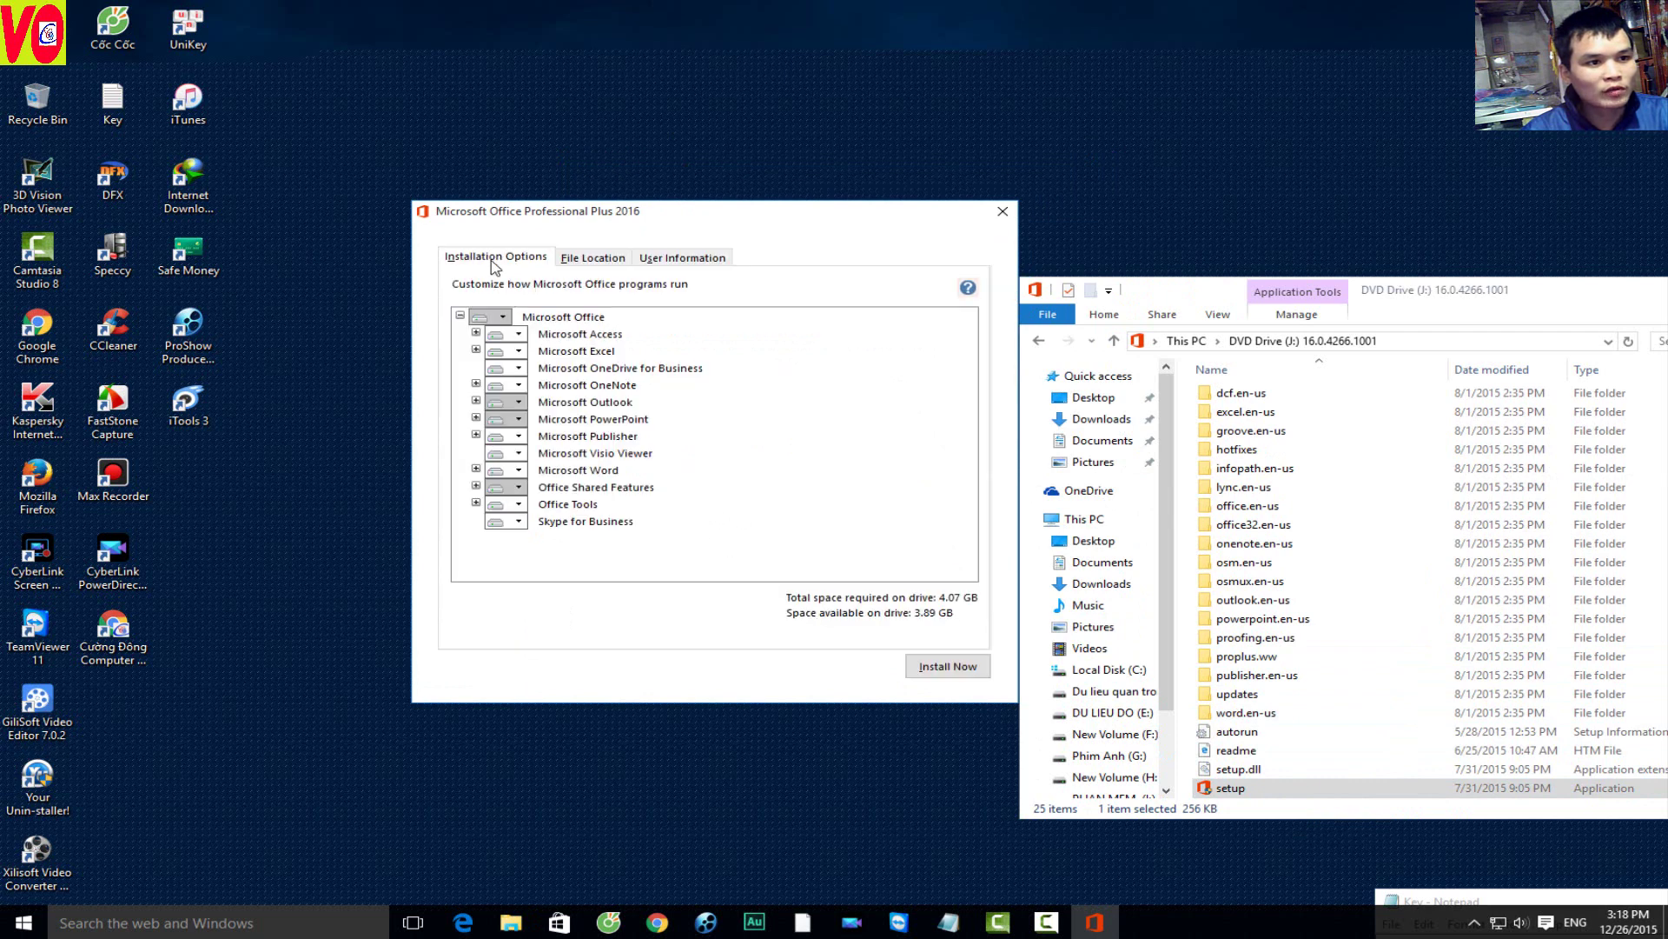
pyautogui.click(592, 258)
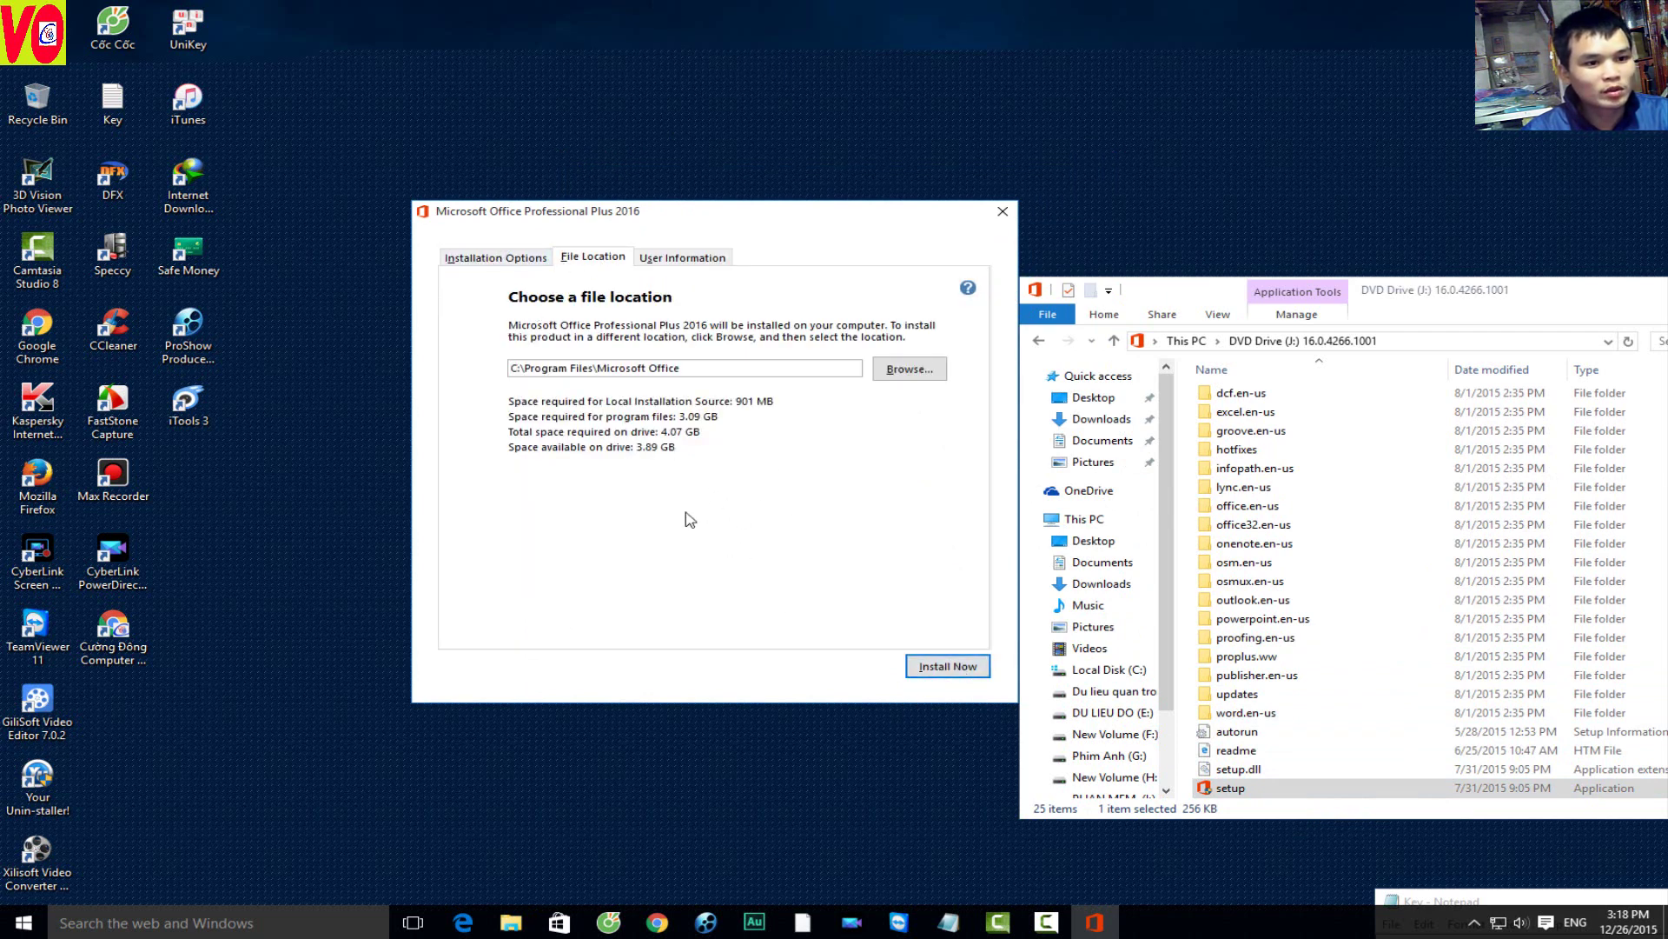
pyautogui.click(956, 671)
pyautogui.click(1016, 523)
pyautogui.click(932, 676)
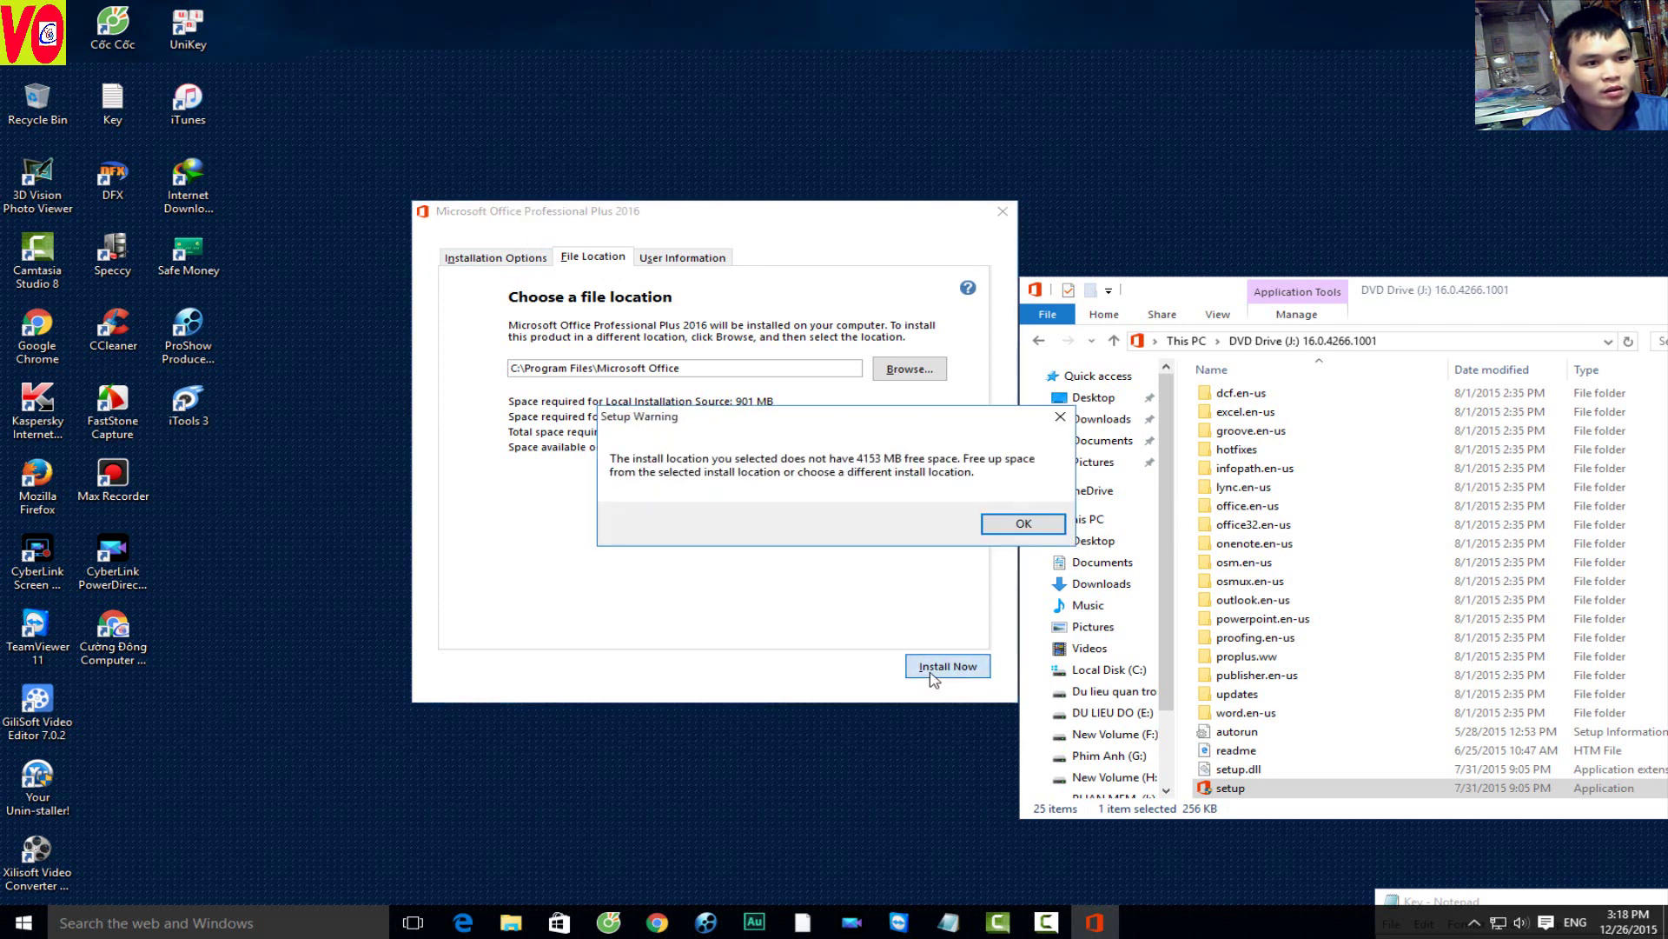
# Step: Dismiss the disk-space warning and open Documents > Camtasia Studio in File Explorer
pyautogui.click(1024, 525)
pyautogui.press('super+e')
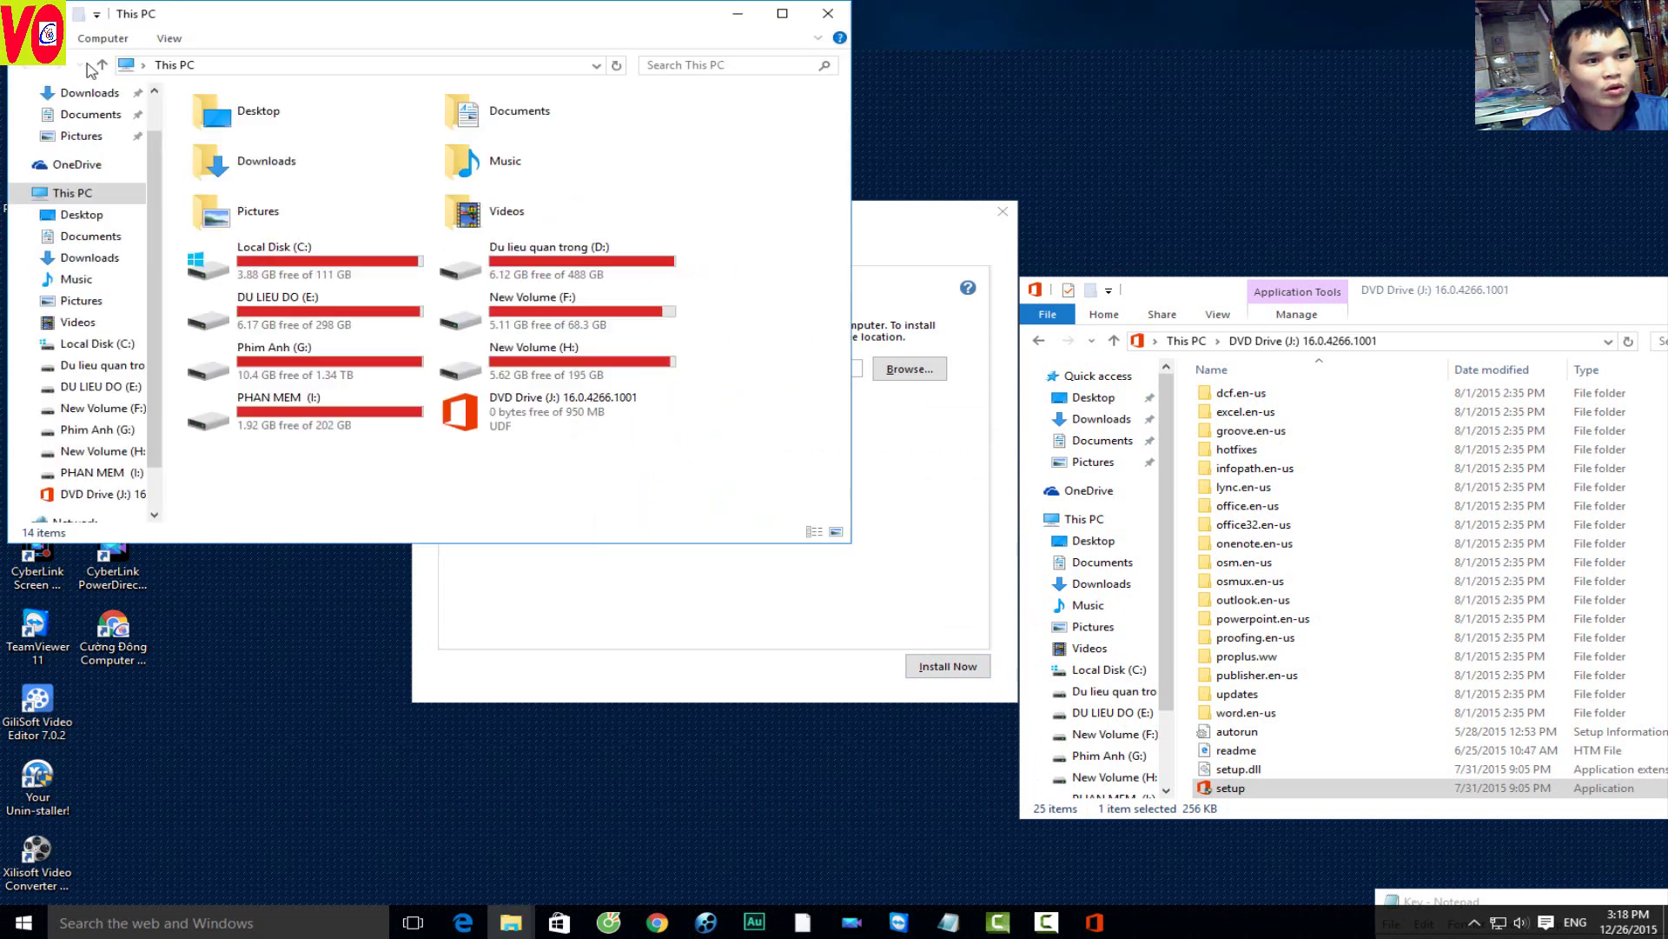
pyautogui.click(90, 236)
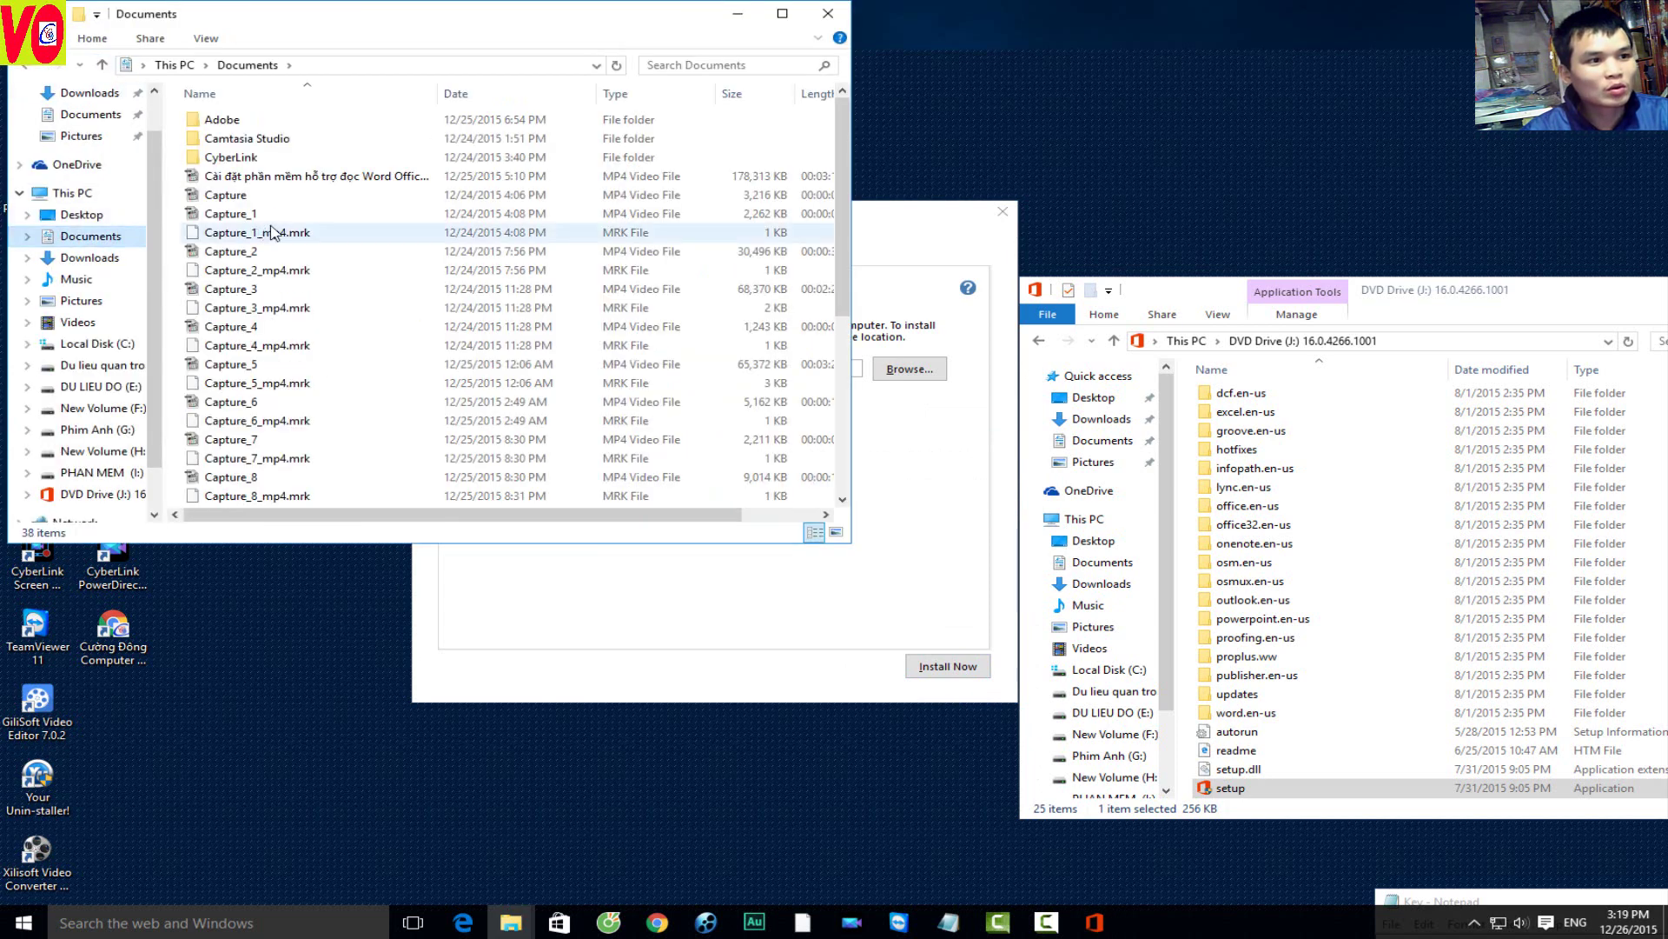
pyautogui.click(256, 141)
pyautogui.doubleClick(252, 139)
# Step: Permanently delete all capture recordings from capture-1 to the last, then start installing Office
pyautogui.click(298, 328)
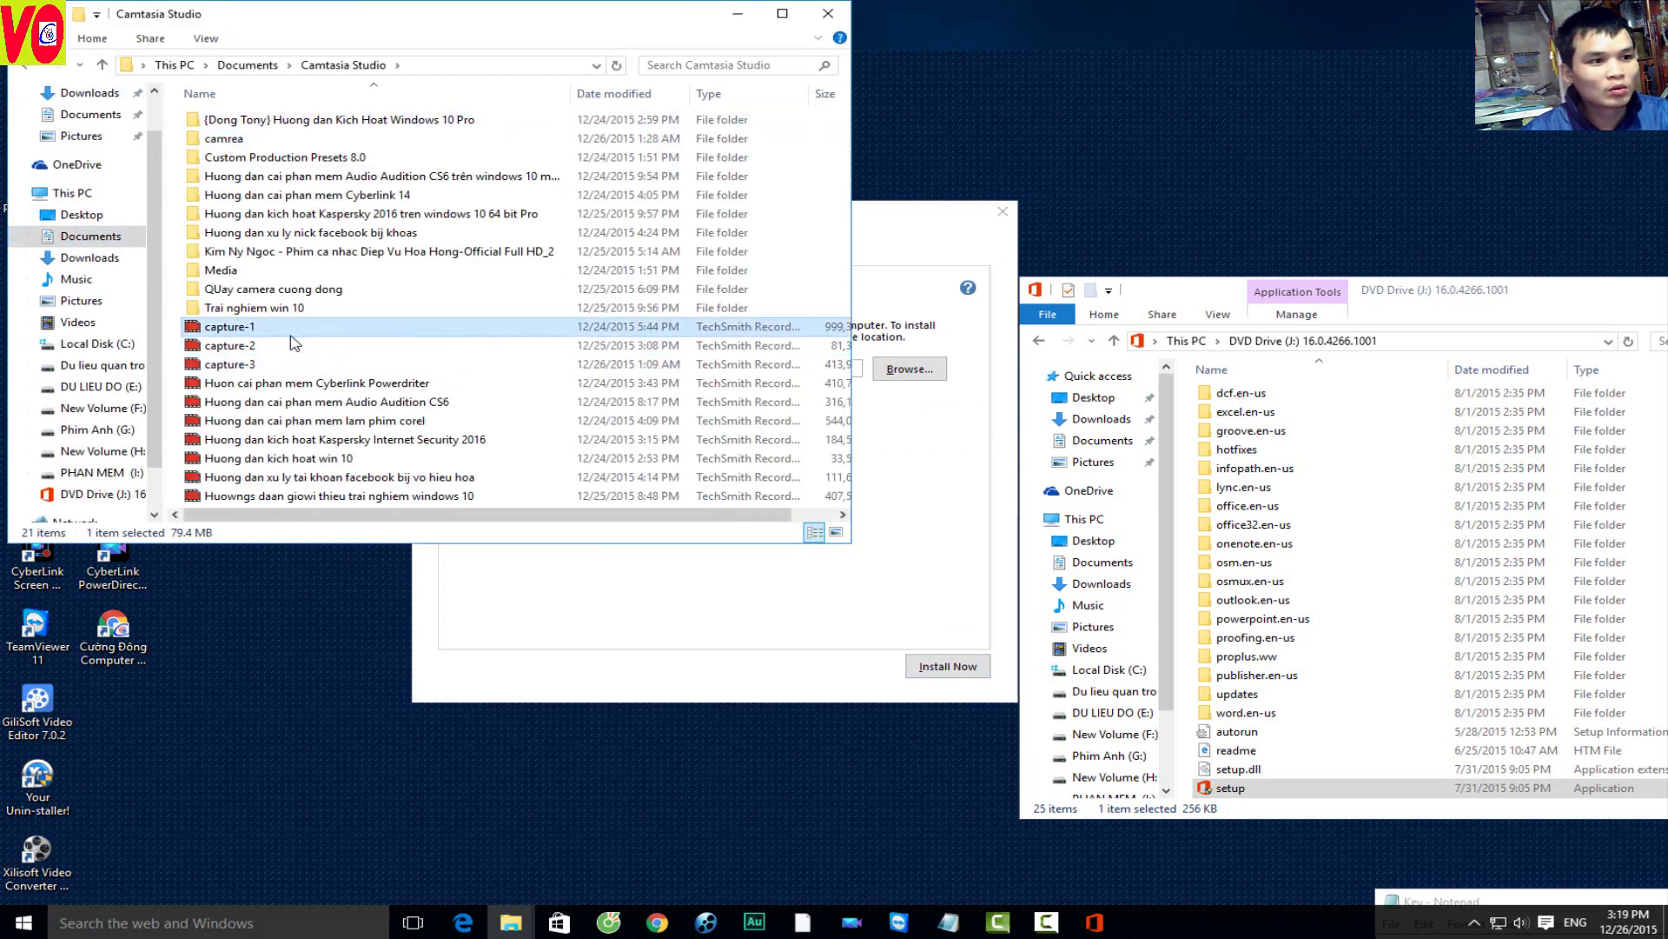
pyautogui.keyDown('shift'); pyautogui.click(261, 496); pyautogui.keyUp('shift')
pyautogui.hotkey('shift', 'Delete')
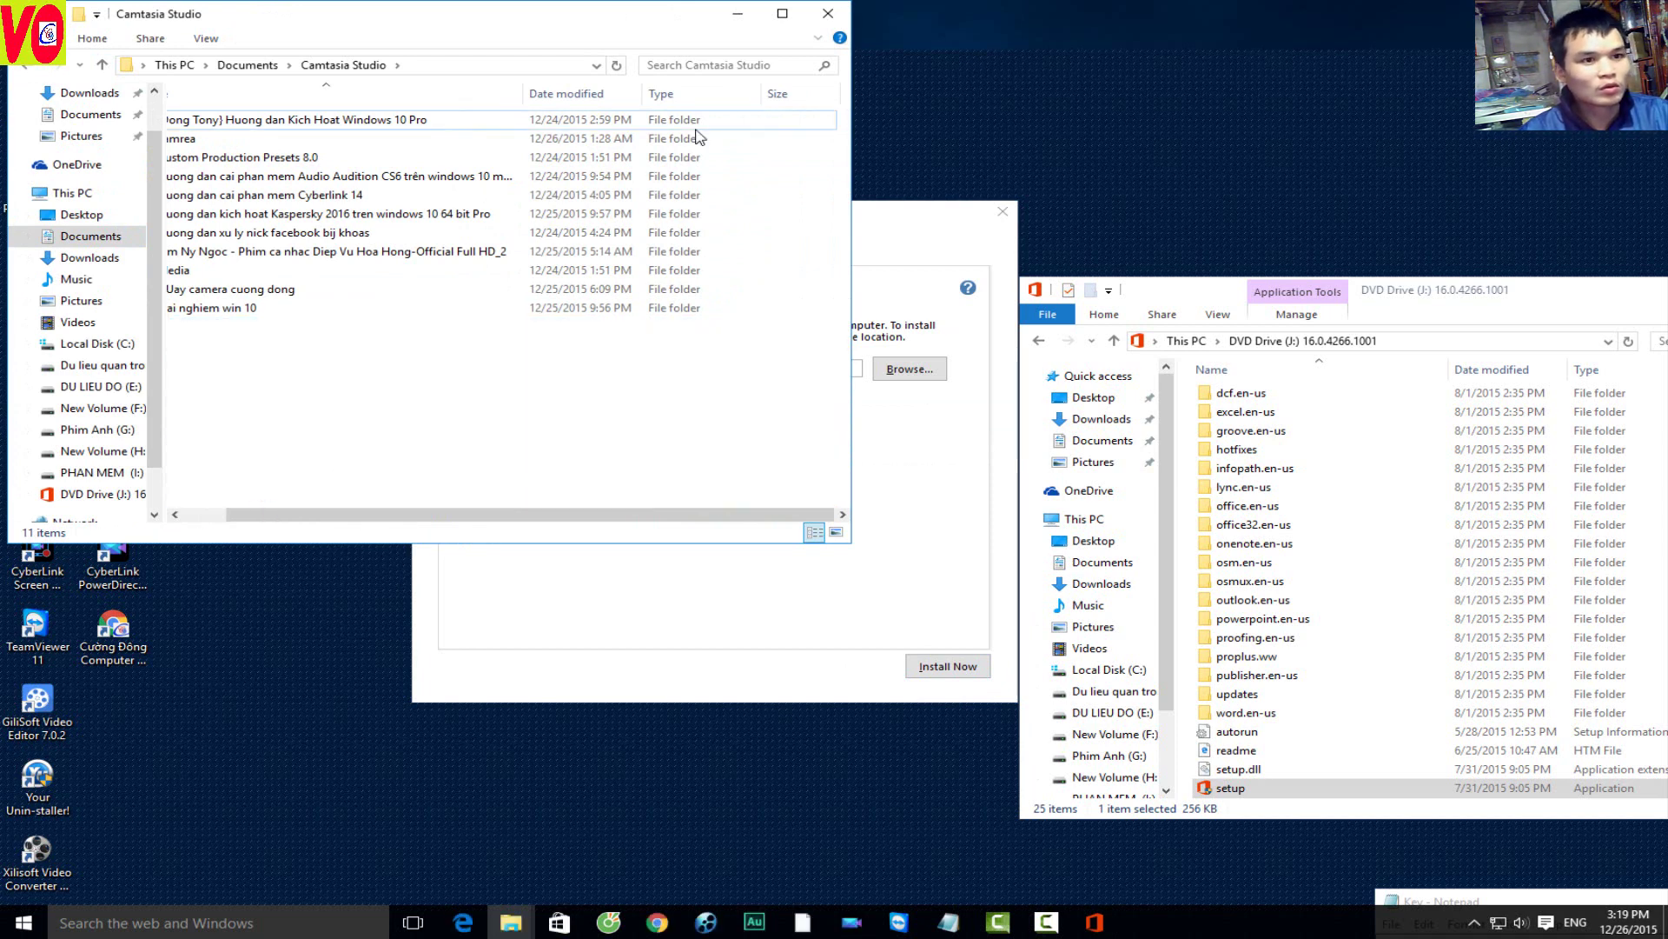
pyautogui.click(737, 13)
pyautogui.press('Return')
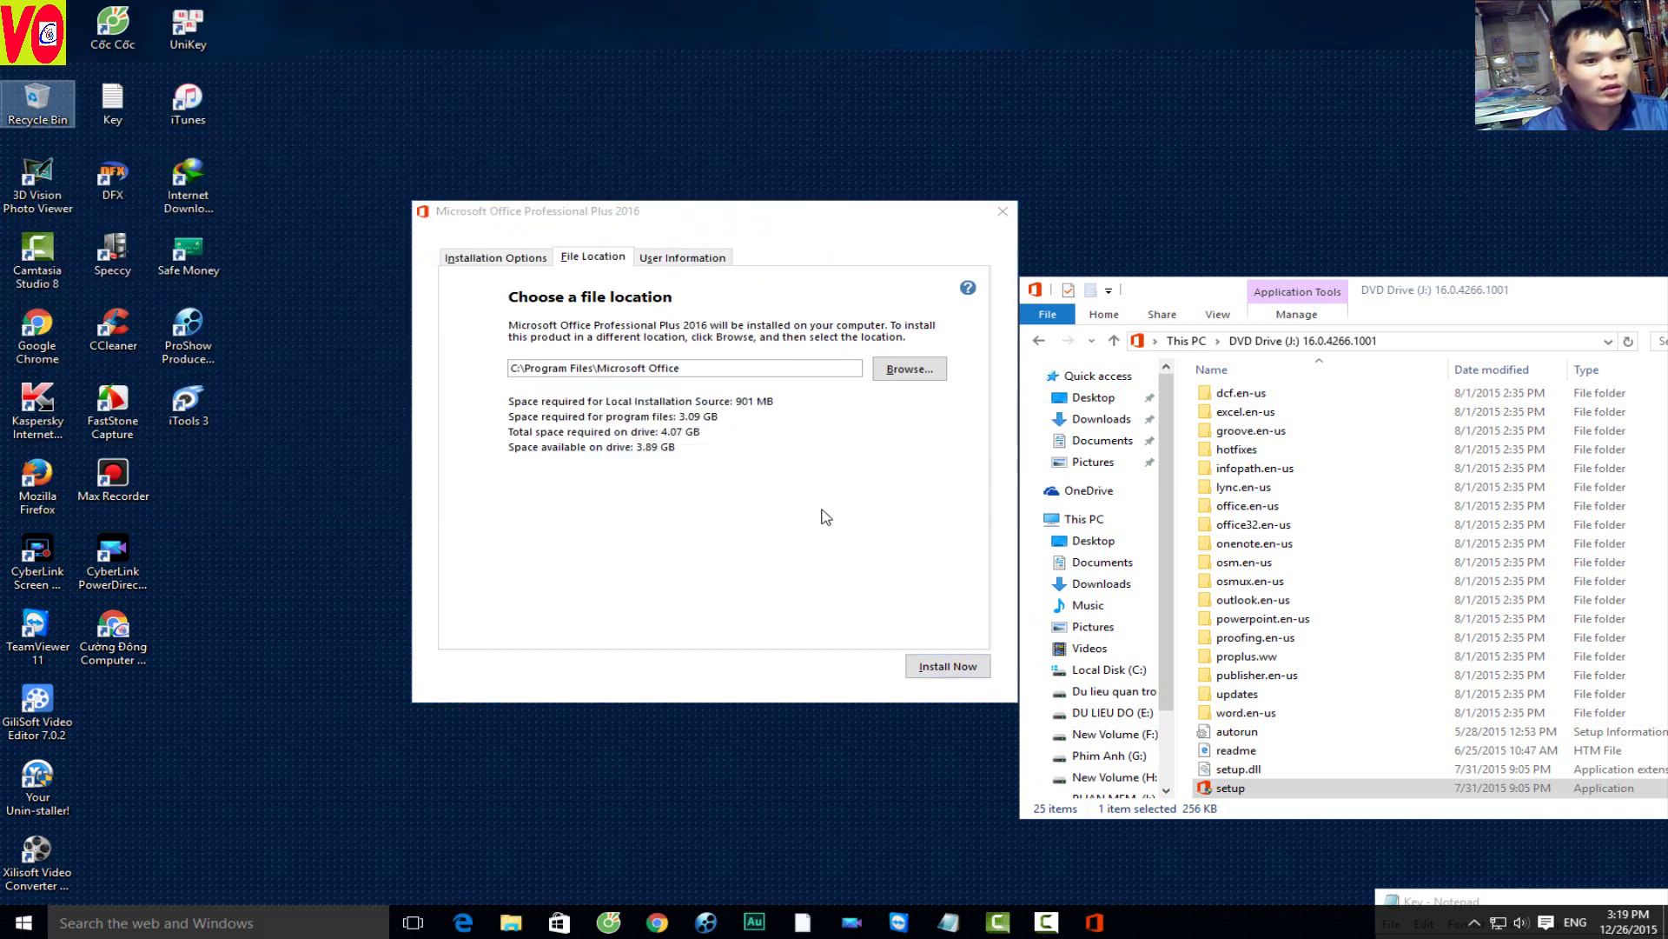
pyautogui.click(919, 664)
# Step: Move the Office installer window aside while the installation continues
pyautogui.moveTo(702, 213); pyautogui.dragTo(1111, 214)
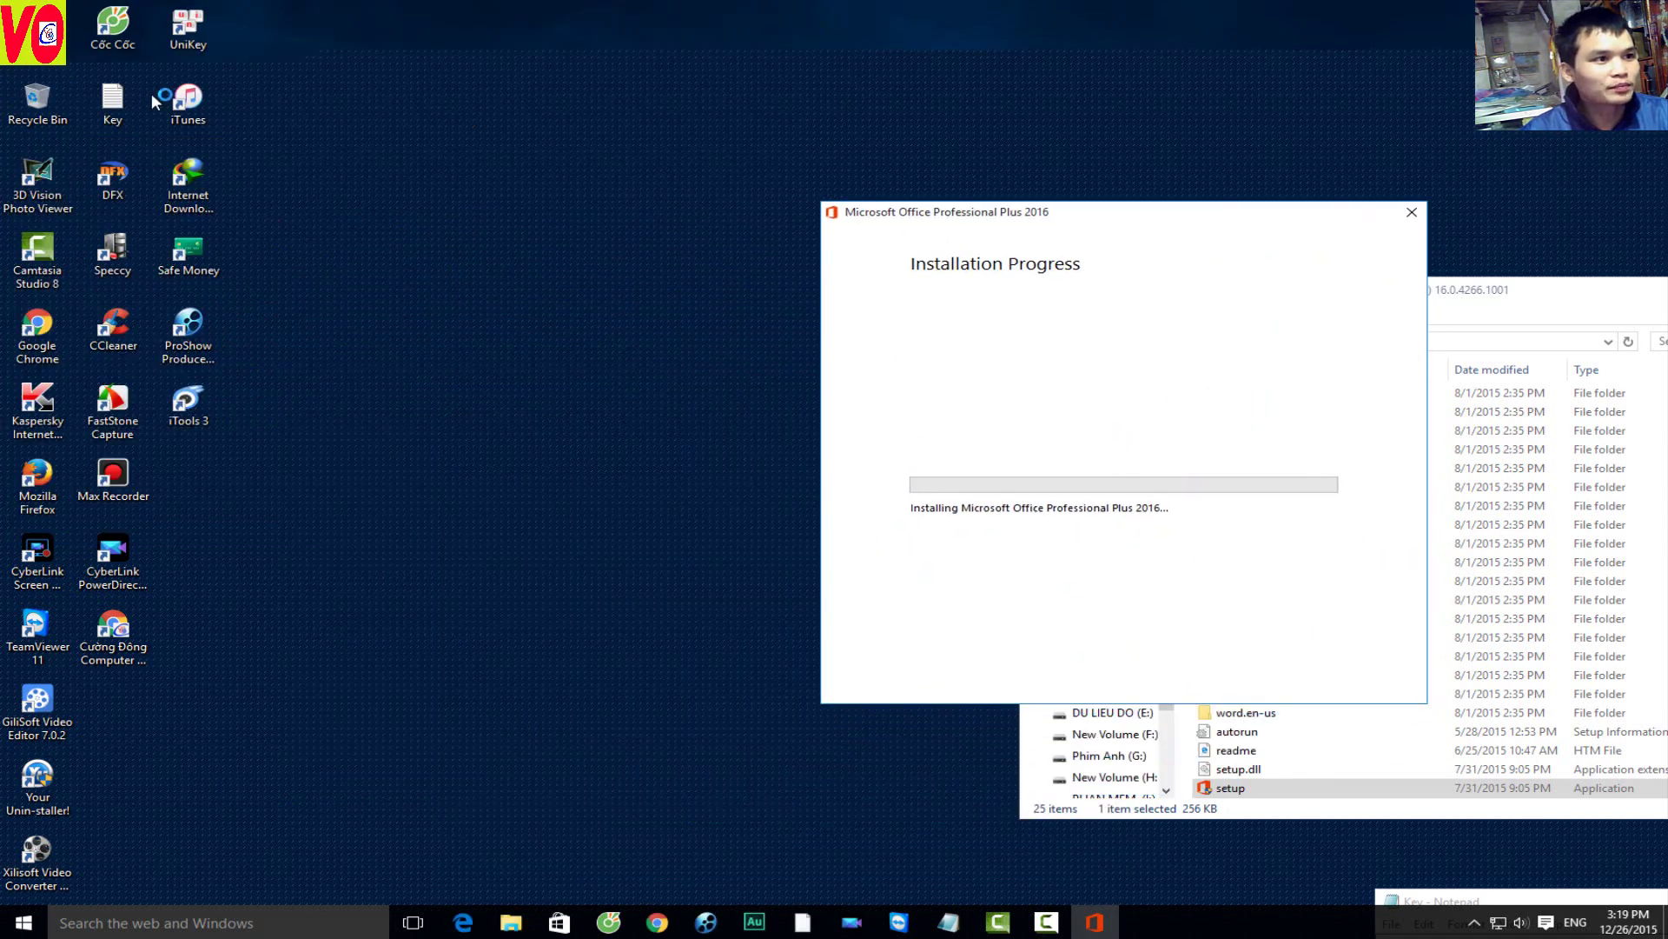
pyautogui.press('super+e')
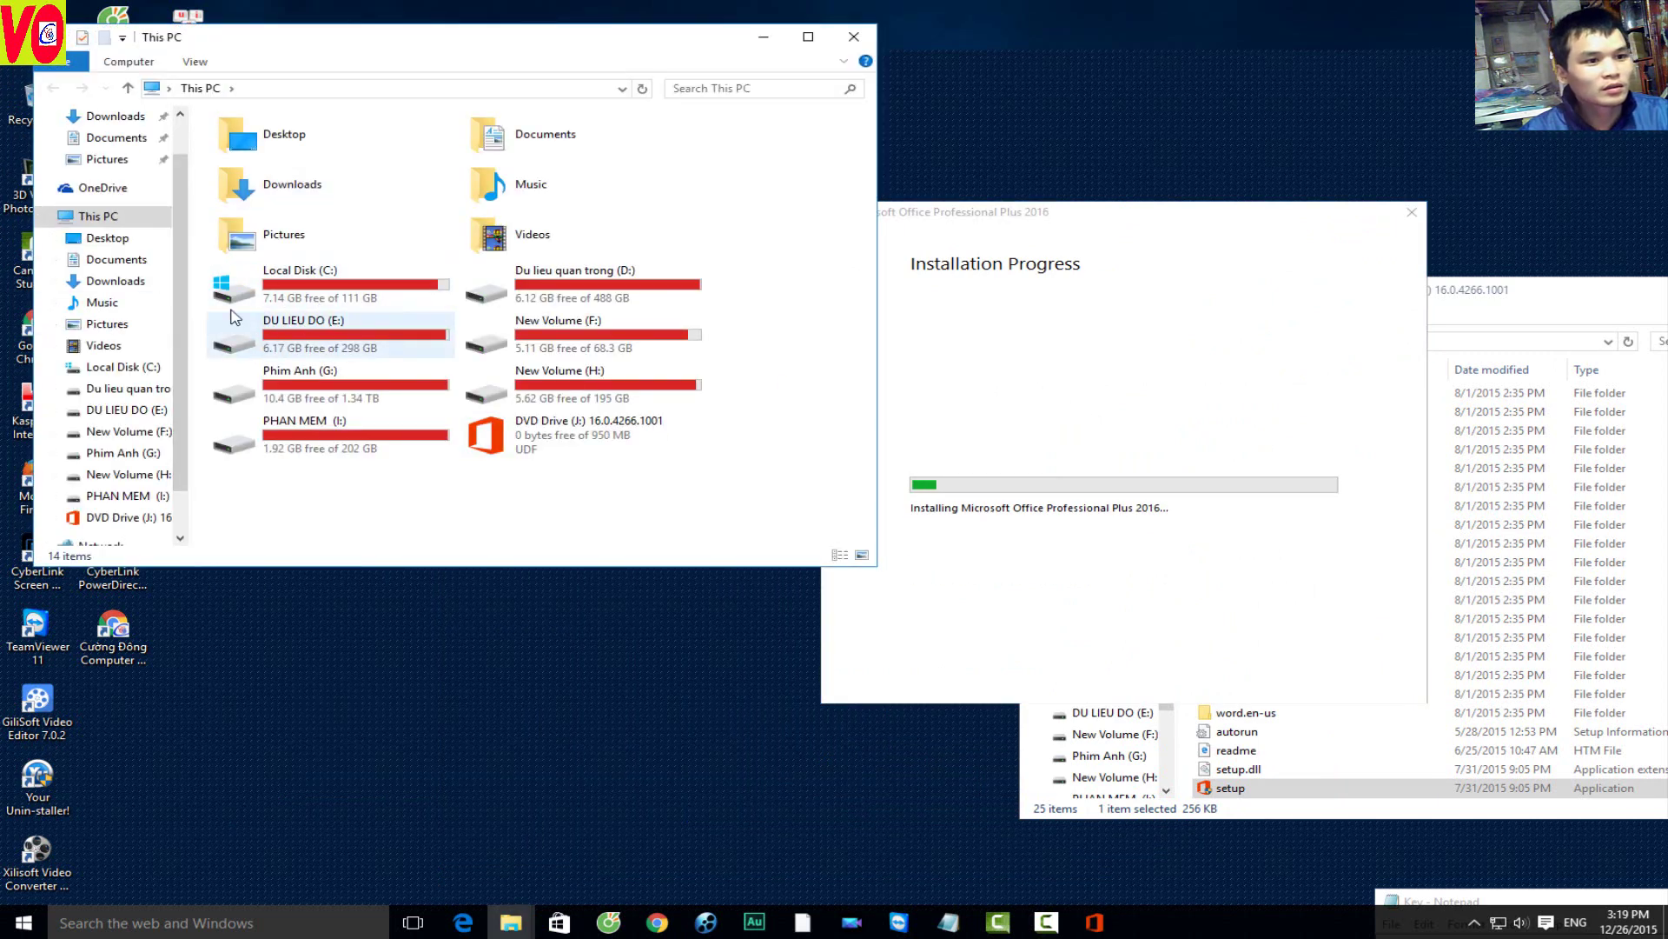
pyautogui.click(1206, 275)
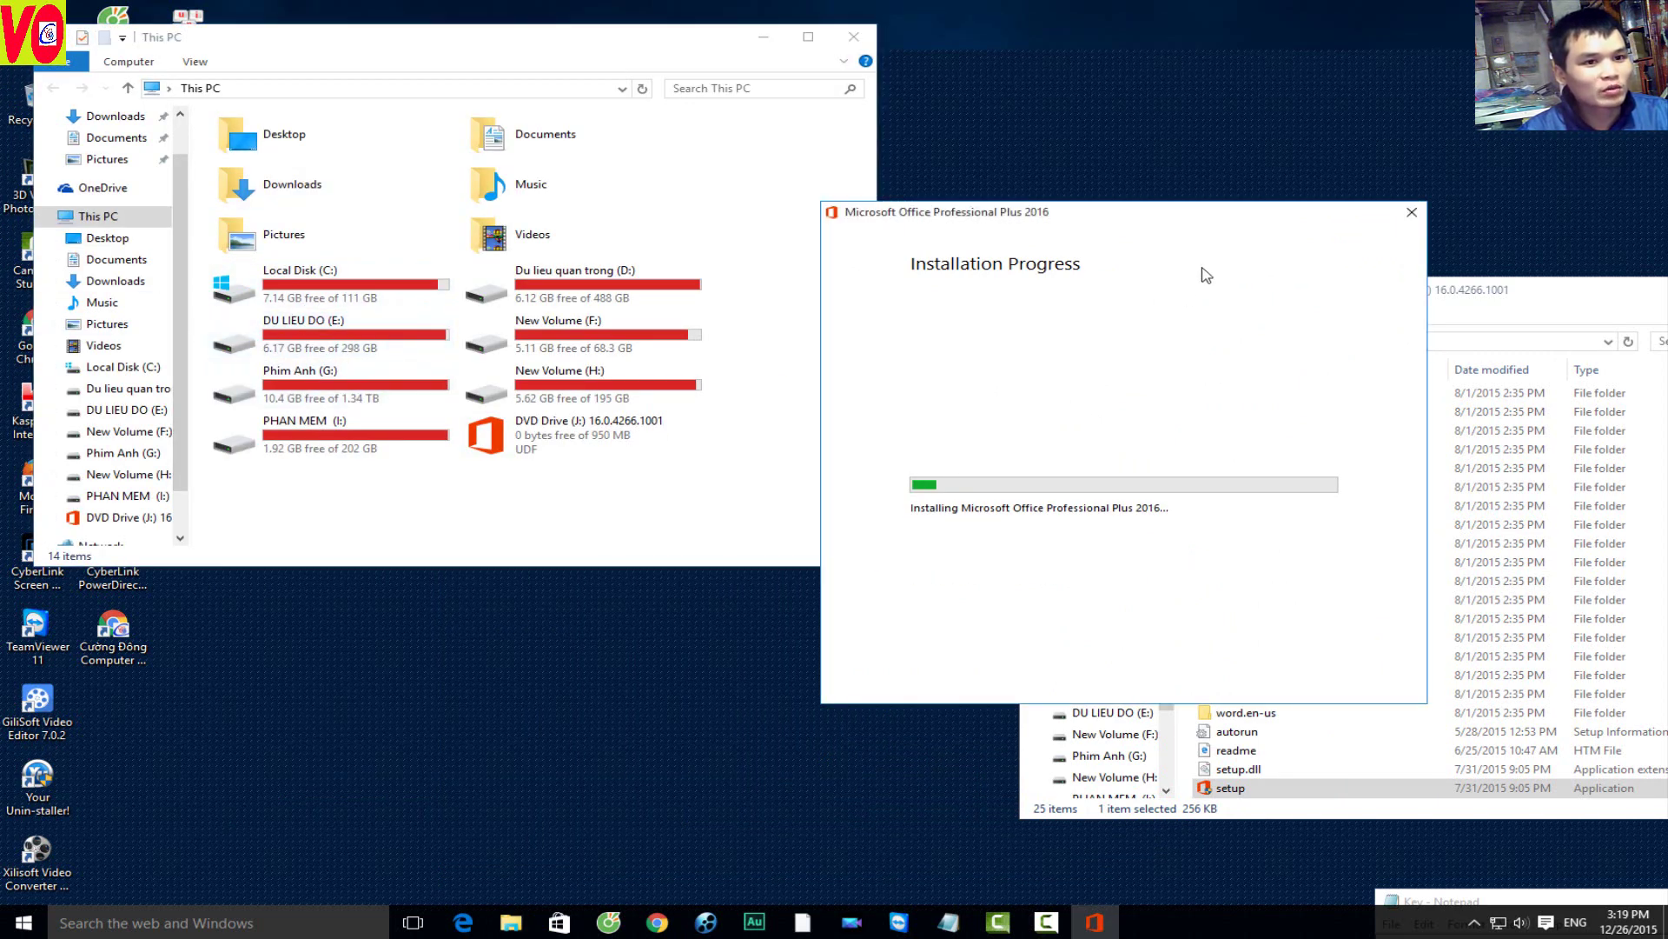
pyautogui.moveTo(1149, 240); pyautogui.dragTo(1118, 326)
# Step: Open Internet Download Manager from the hidden tray icons and close Tip of the Day
pyautogui.click(1475, 923)
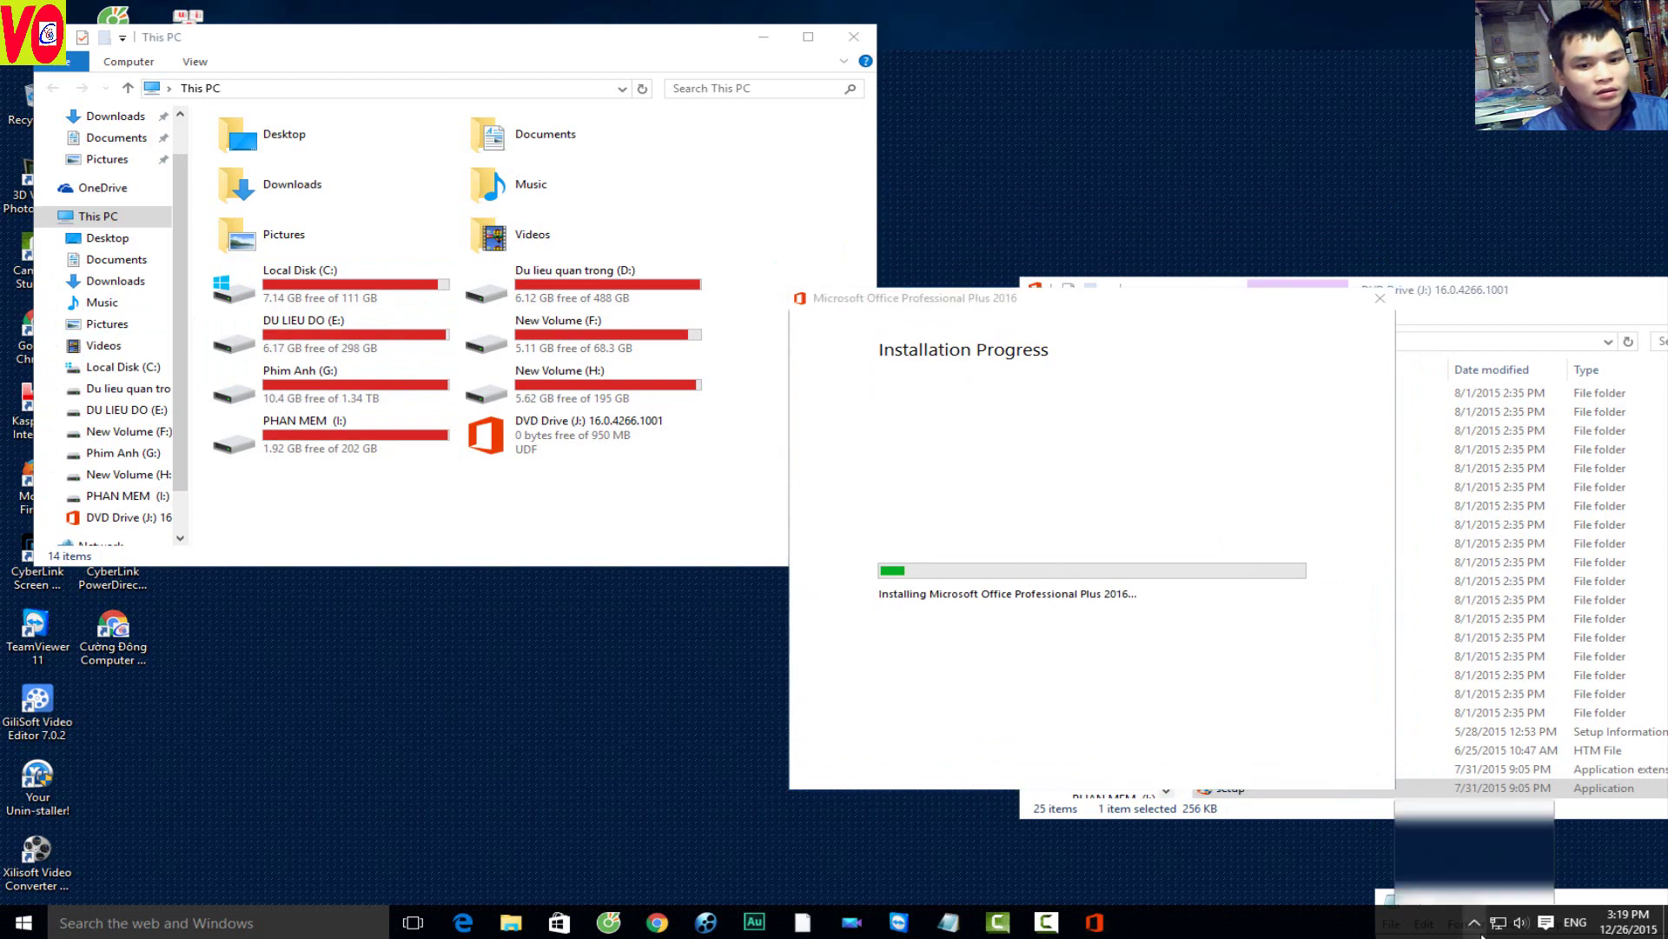
pyautogui.doubleClick(1480, 858)
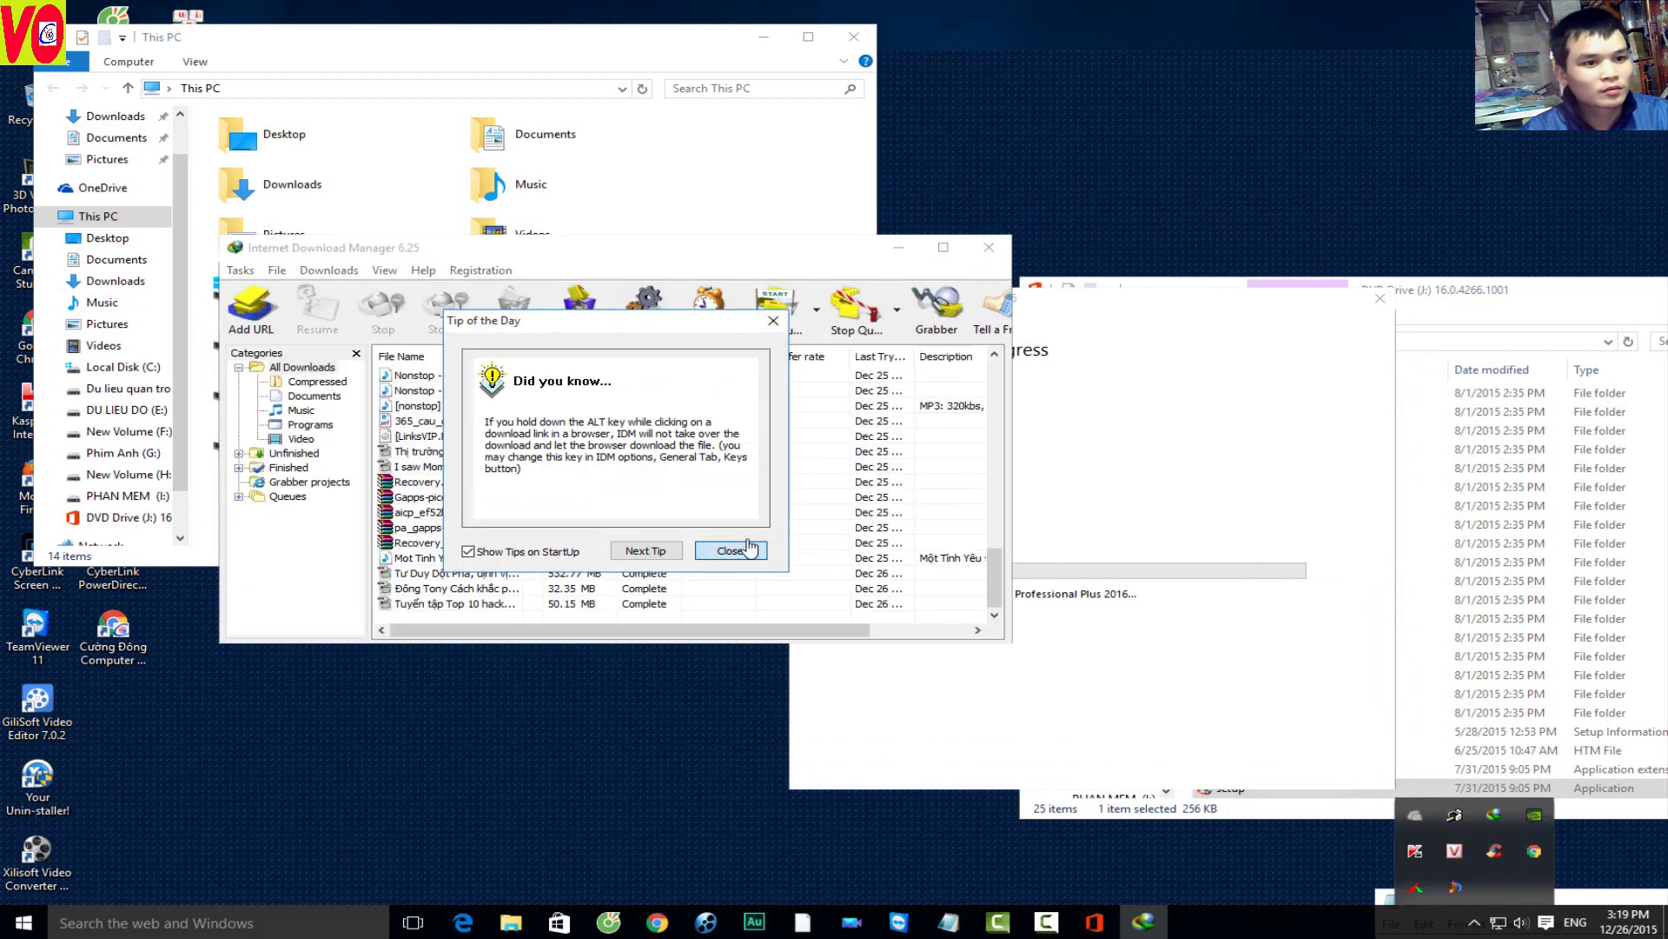
pyautogui.click(732, 551)
pyautogui.moveTo(522, 248); pyautogui.dragTo(367, 72)
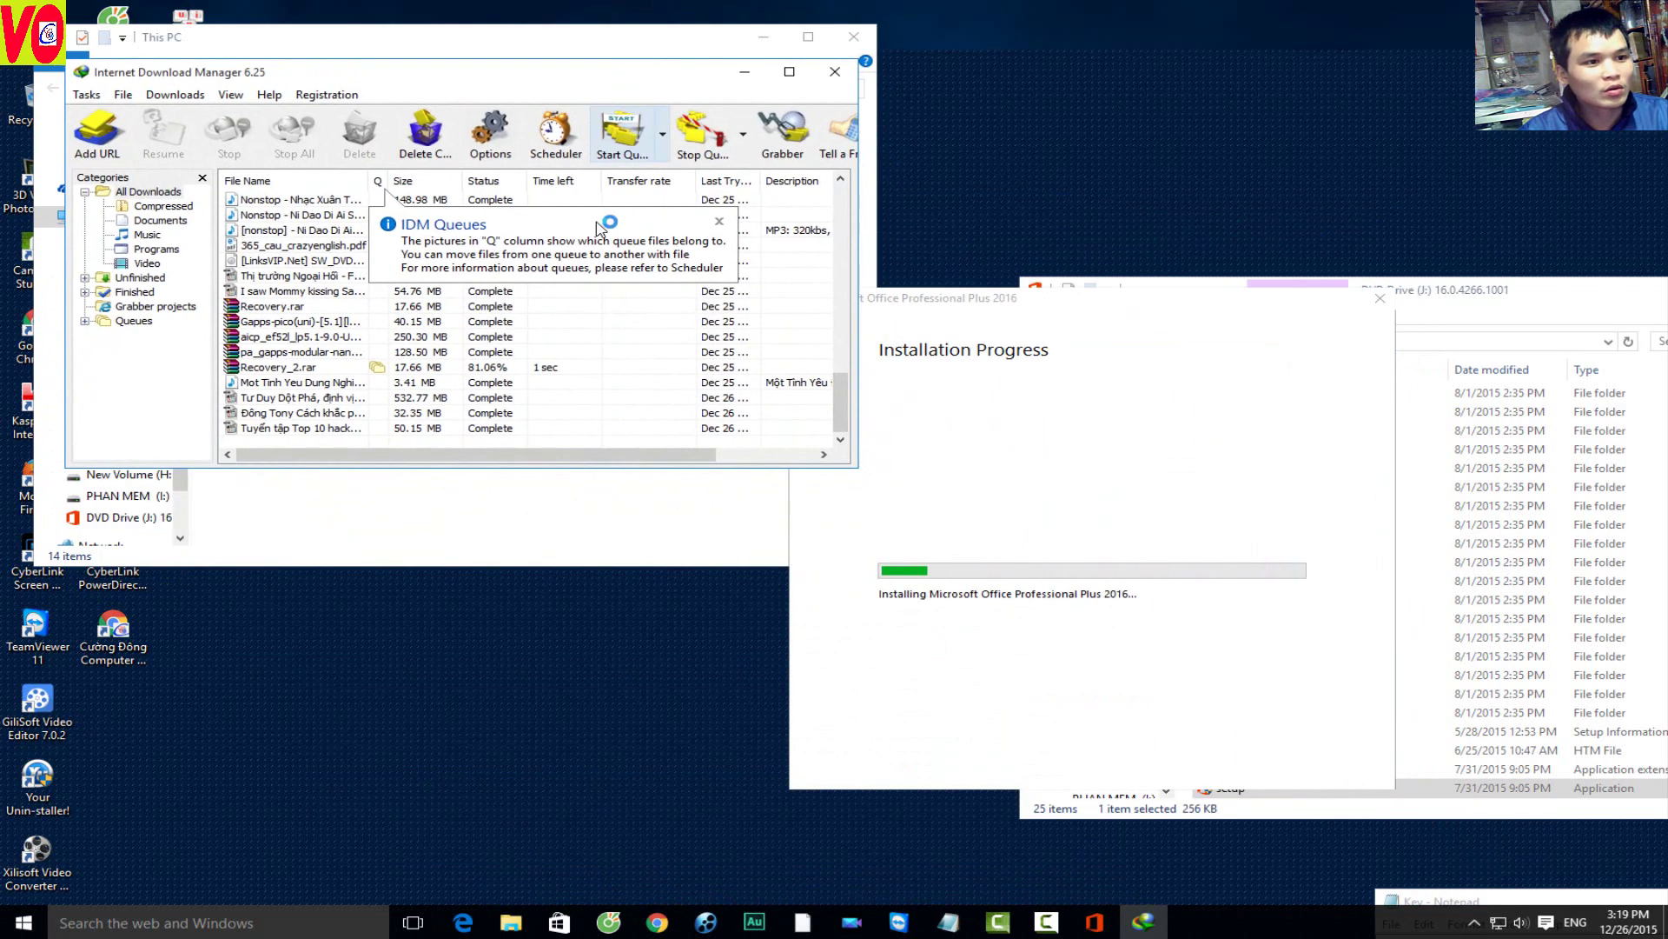
pyautogui.click(599, 367)
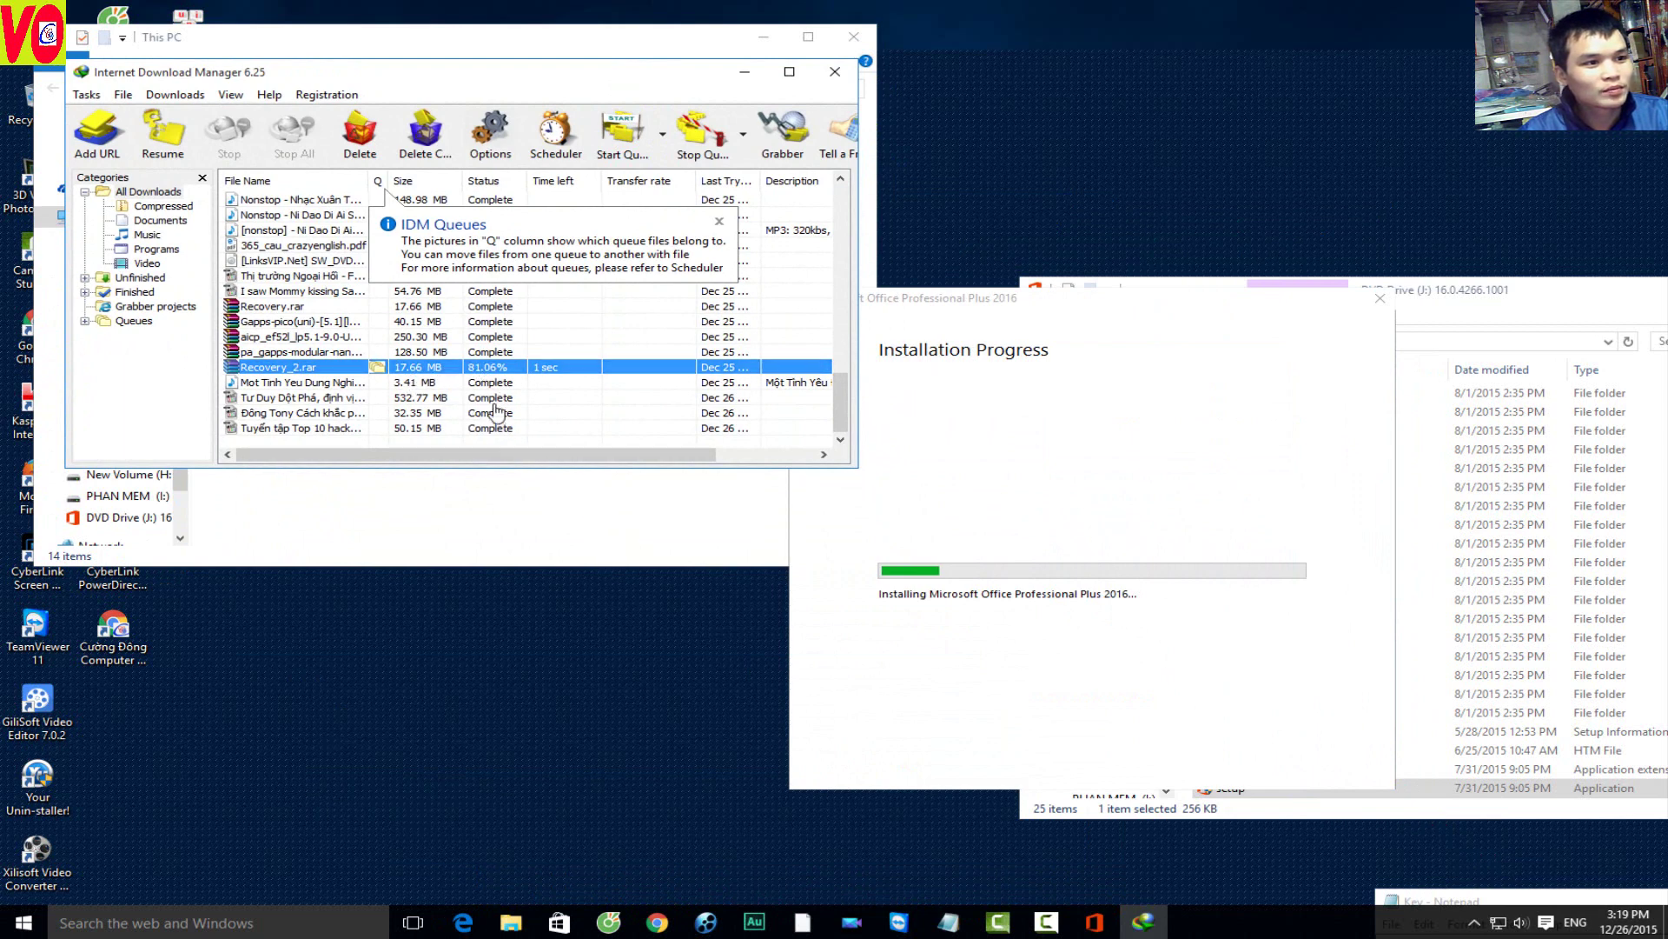
# Step: Find and select the SW_DVD5 Office Professional DVD download in the list
pyautogui.scroll(4, 496, 408)
pyautogui.click(718, 221)
pyautogui.click(509, 322)
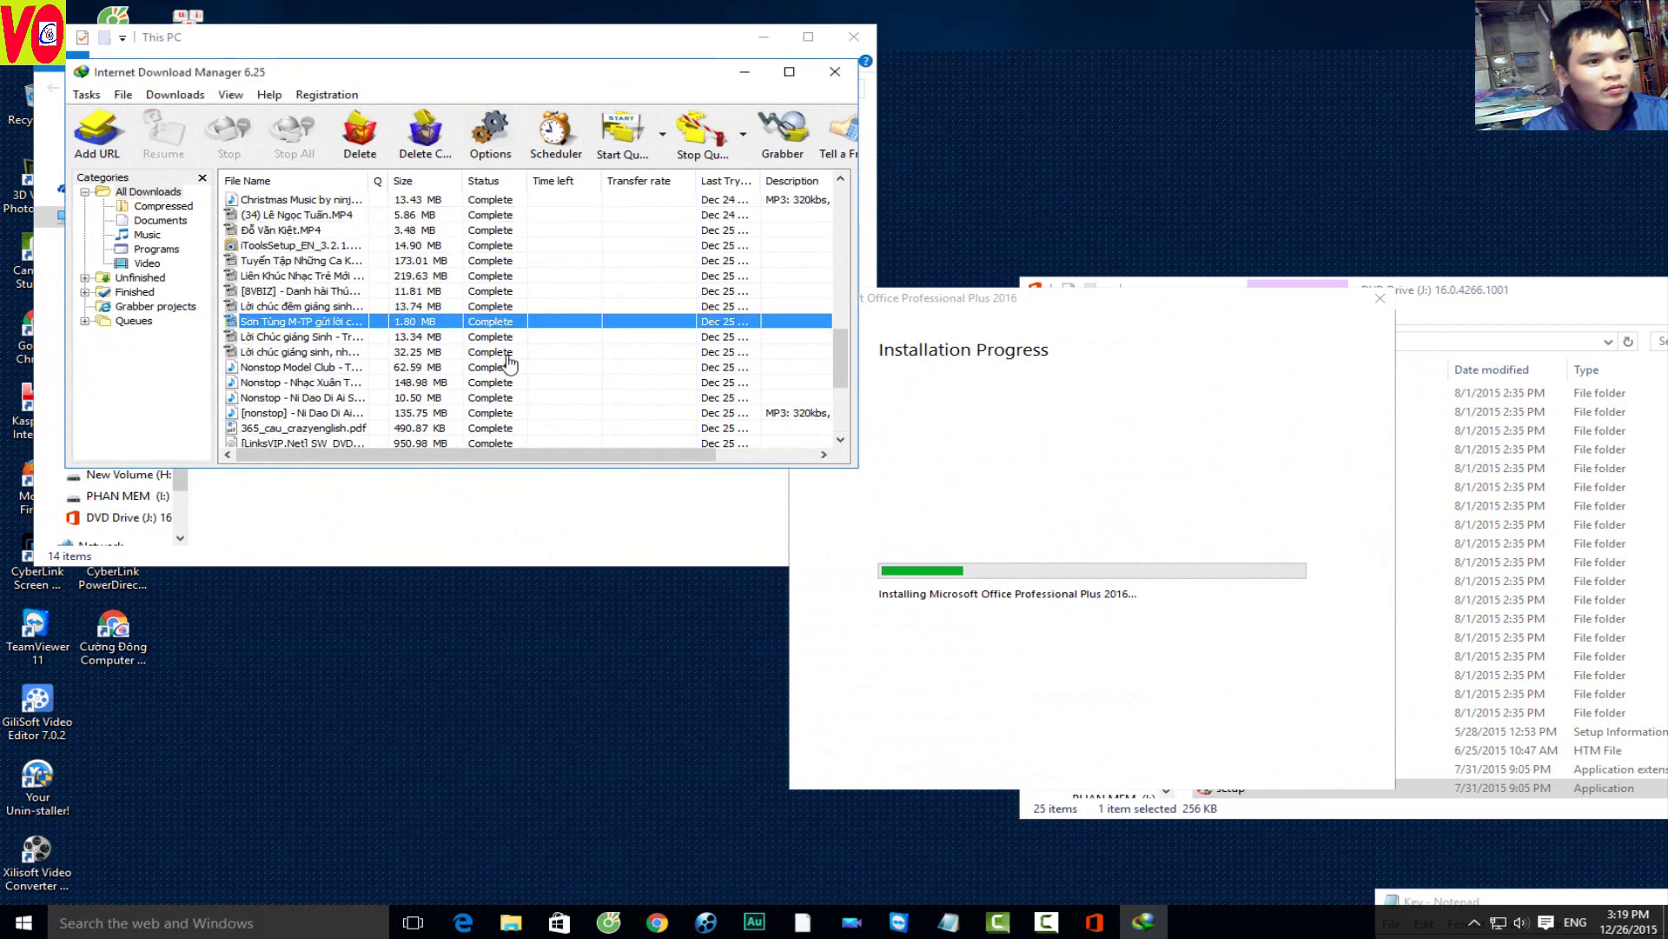
pyautogui.scroll(6, 510, 339)
pyautogui.scroll(6, 510, 341)
pyautogui.scroll(-3, 510, 341)
pyautogui.scroll(-3, 510, 342)
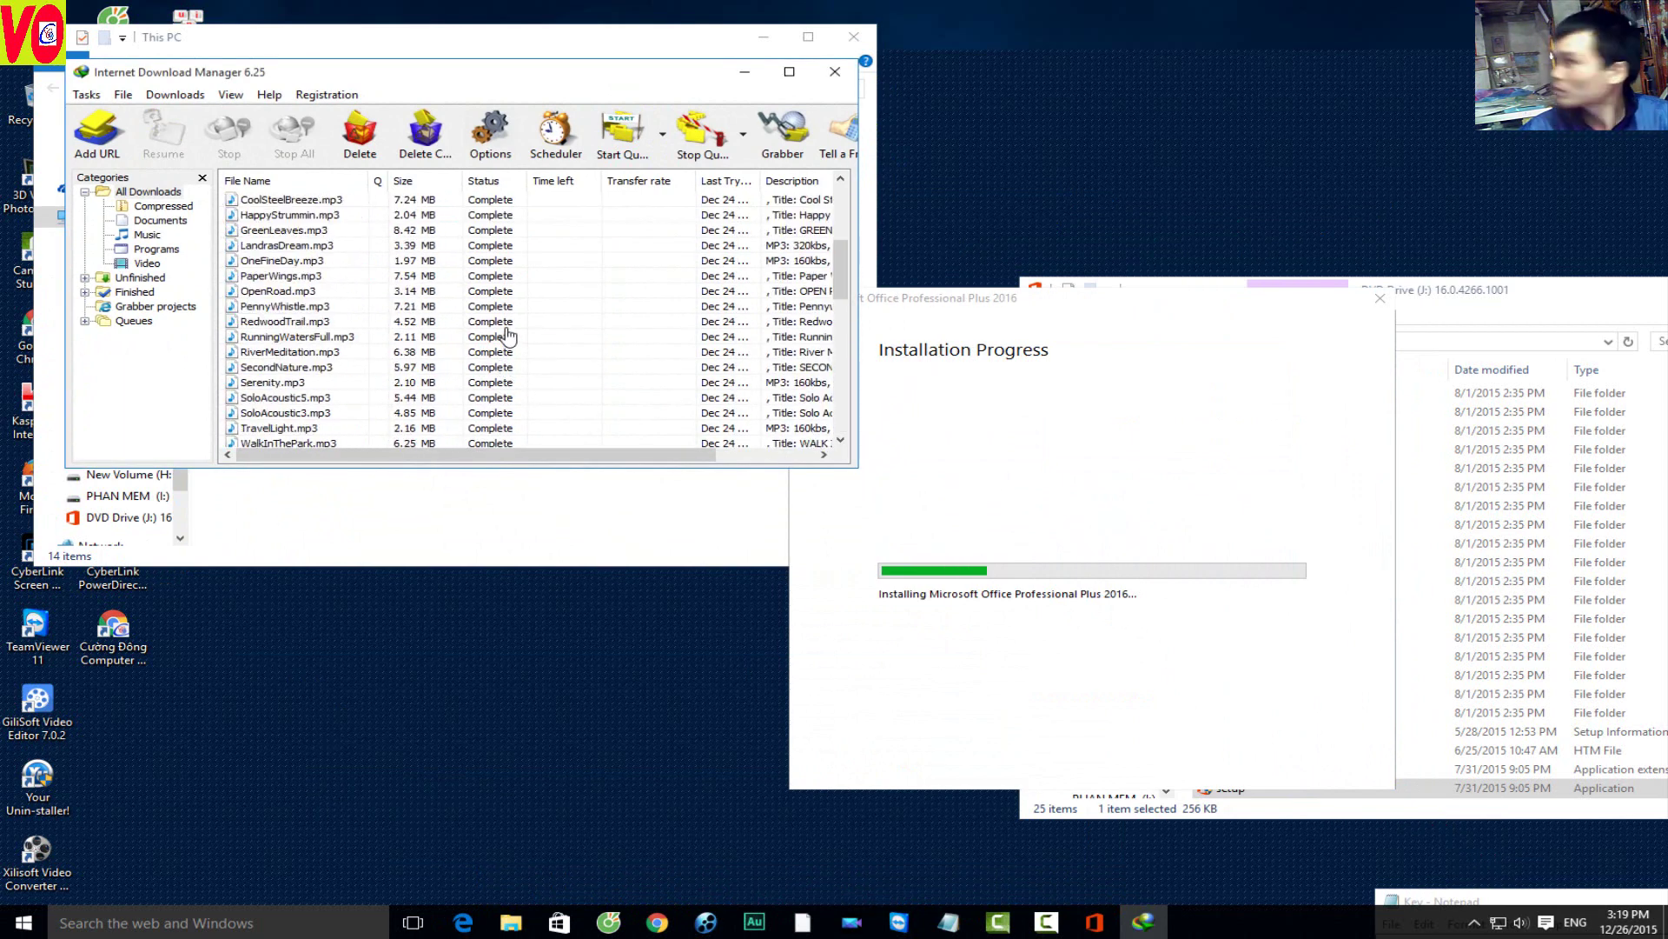
pyautogui.scroll(-3, 509, 342)
pyautogui.scroll(-3, 506, 342)
pyautogui.click(498, 366)
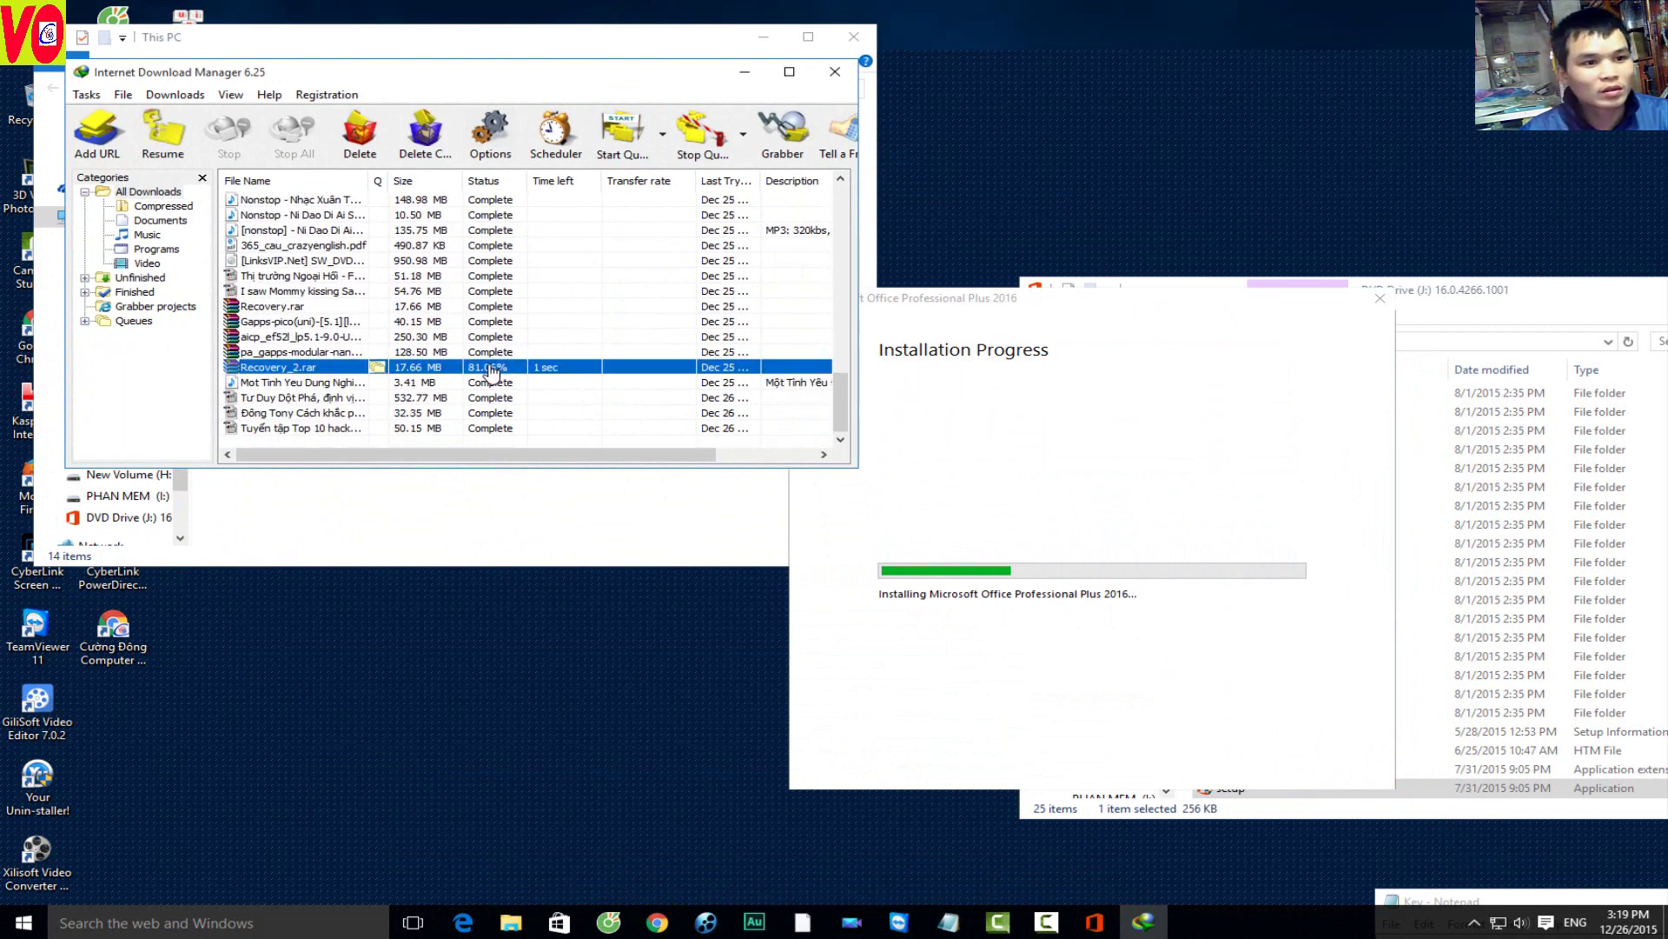
pyautogui.click(489, 382)
pyautogui.scroll(1, 463, 372)
pyautogui.click(430, 306)
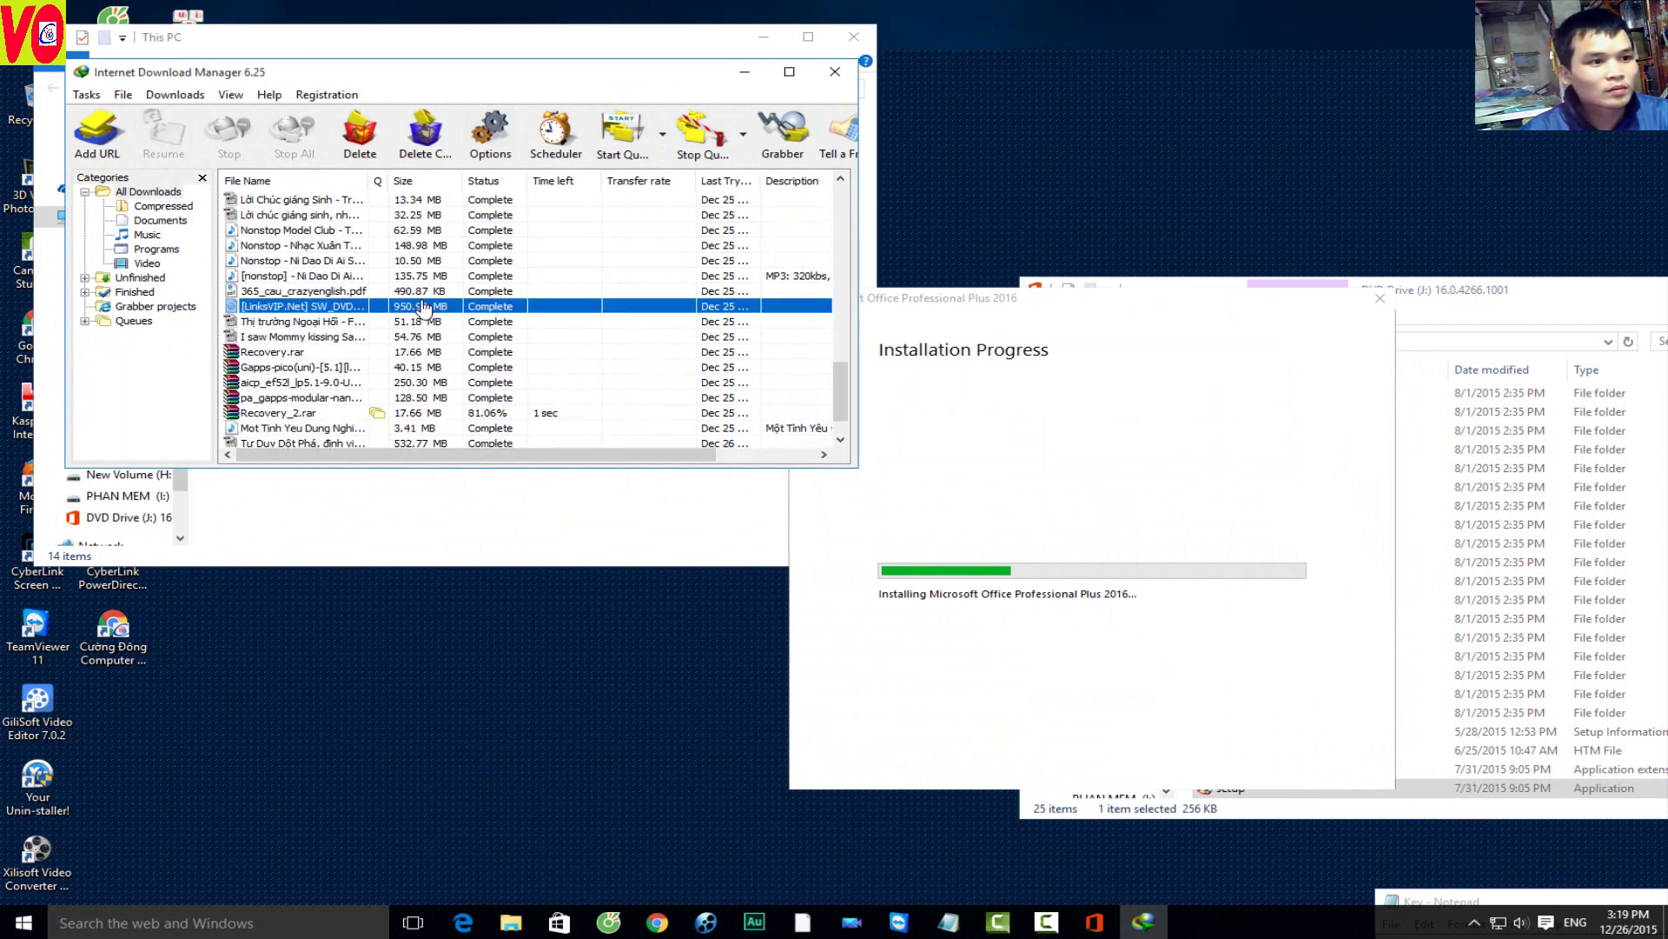
pyautogui.click(431, 291)
pyautogui.click(450, 309)
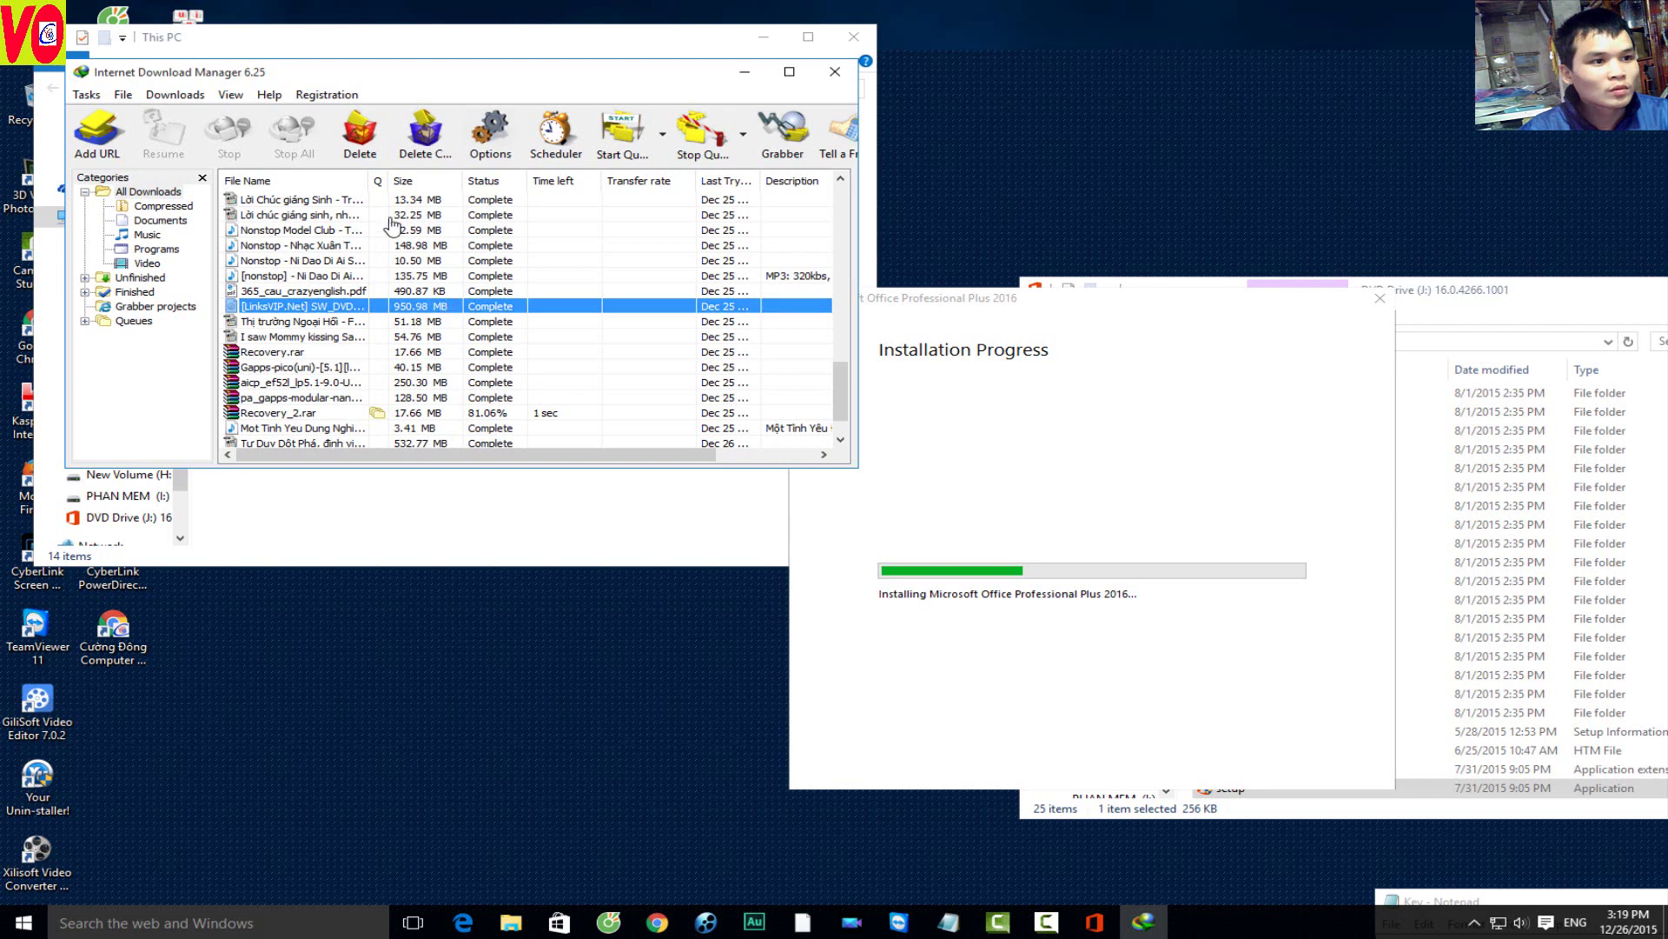
# Step: Widen the File Name column to read the full image name, then close Internet Download Manager
pyautogui.moveTo(369, 180)
pyautogui.mouseDown()
pyautogui.moveTo(686, 236)
pyautogui.moveTo(492, 249)
pyautogui.mouseUp()
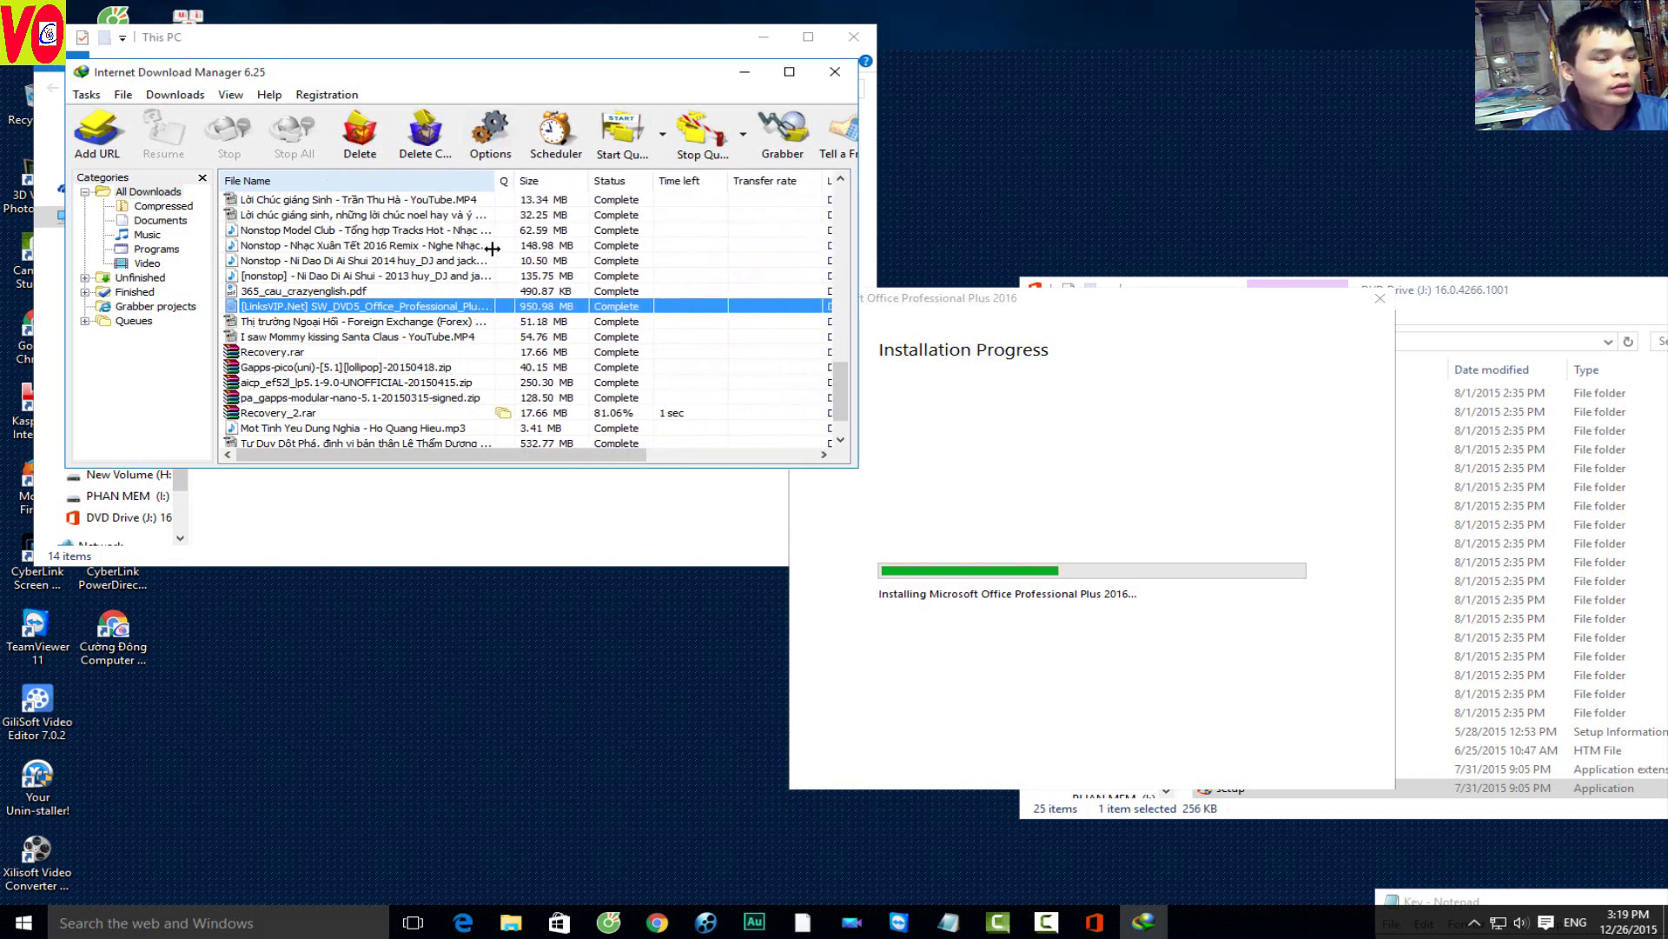
pyautogui.moveTo(492, 249); pyautogui.dragTo(446, 249)
pyautogui.moveTo(595, 76); pyautogui.dragTo(610, 117)
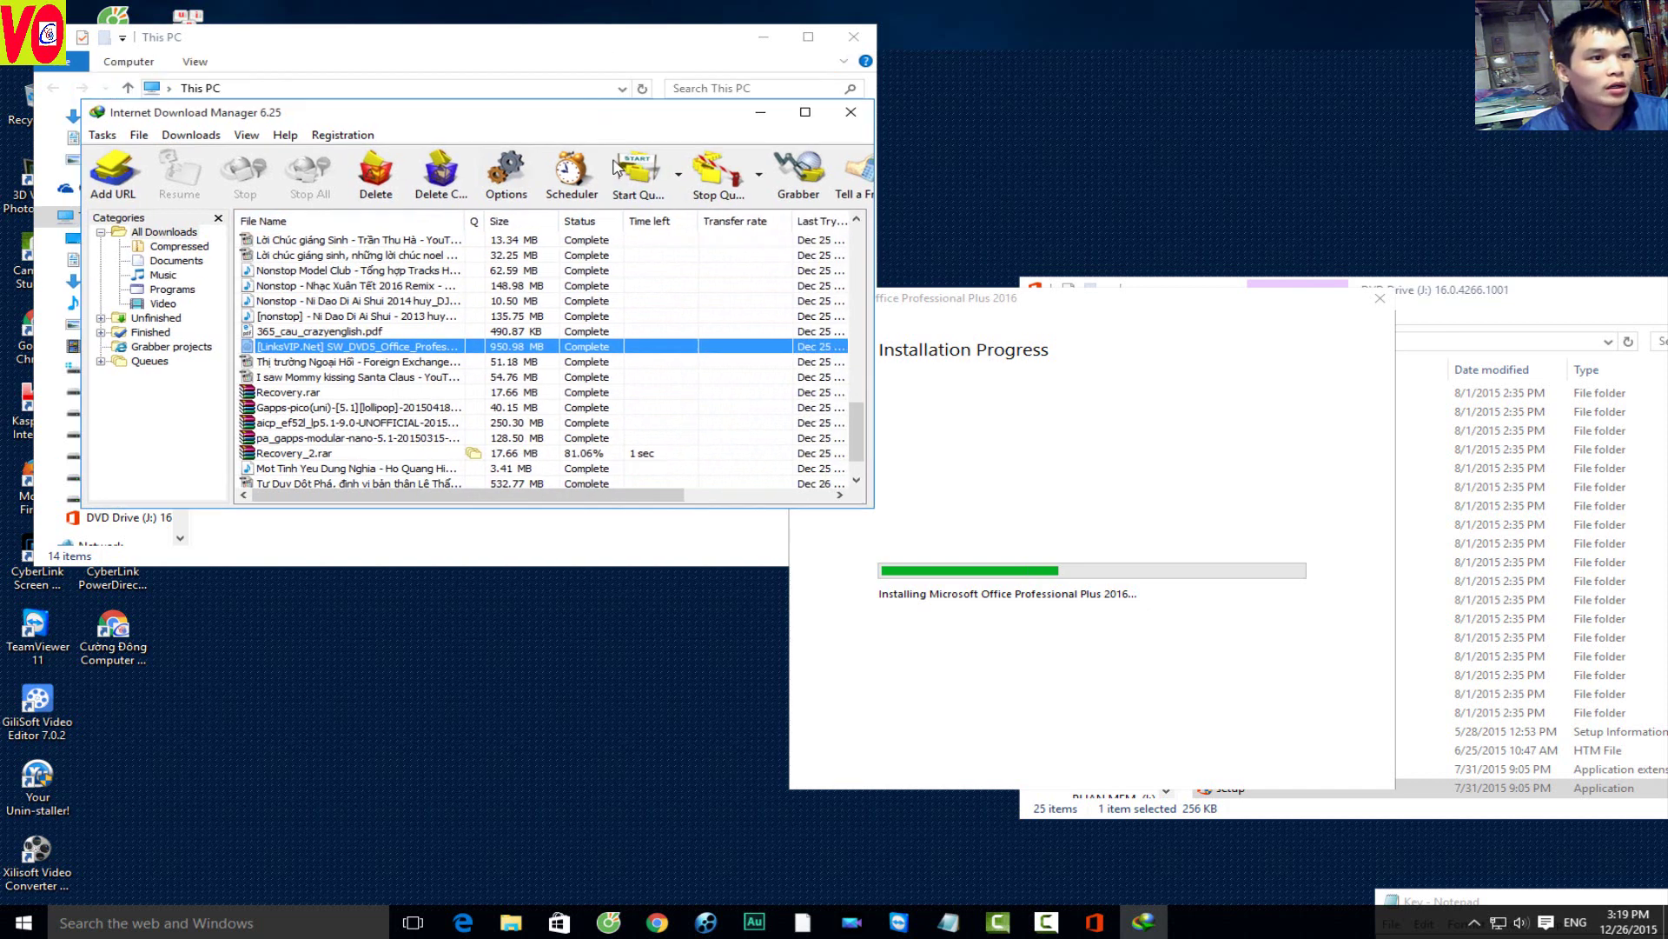
pyautogui.click(850, 112)
pyautogui.moveTo(560, 50)
pyautogui.mouseDown()
pyautogui.moveTo(611, 368)
pyautogui.moveTo(520, 193)
pyautogui.moveTo(619, 264)
pyautogui.moveTo(563, 391)
pyautogui.mouseUp()
# Step: Delete all files in the Windows Prefetch folder, skipping the one in use
pyautogui.rightClick(510, 246)
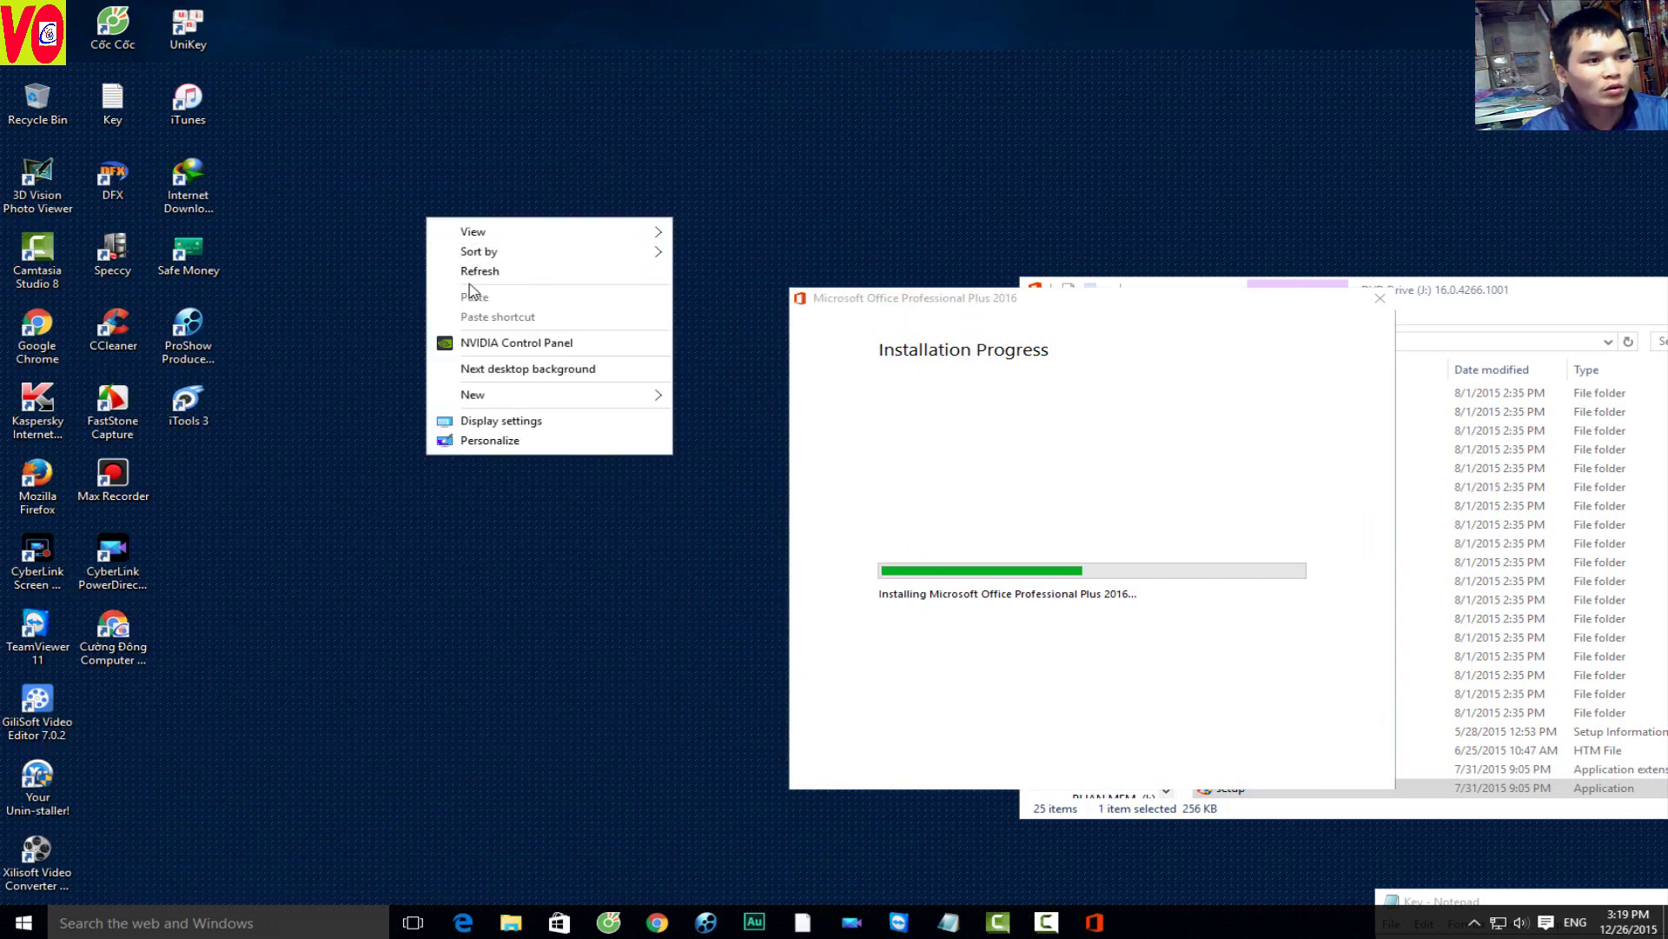
pyautogui.click(473, 273)
pyautogui.press('super+r')
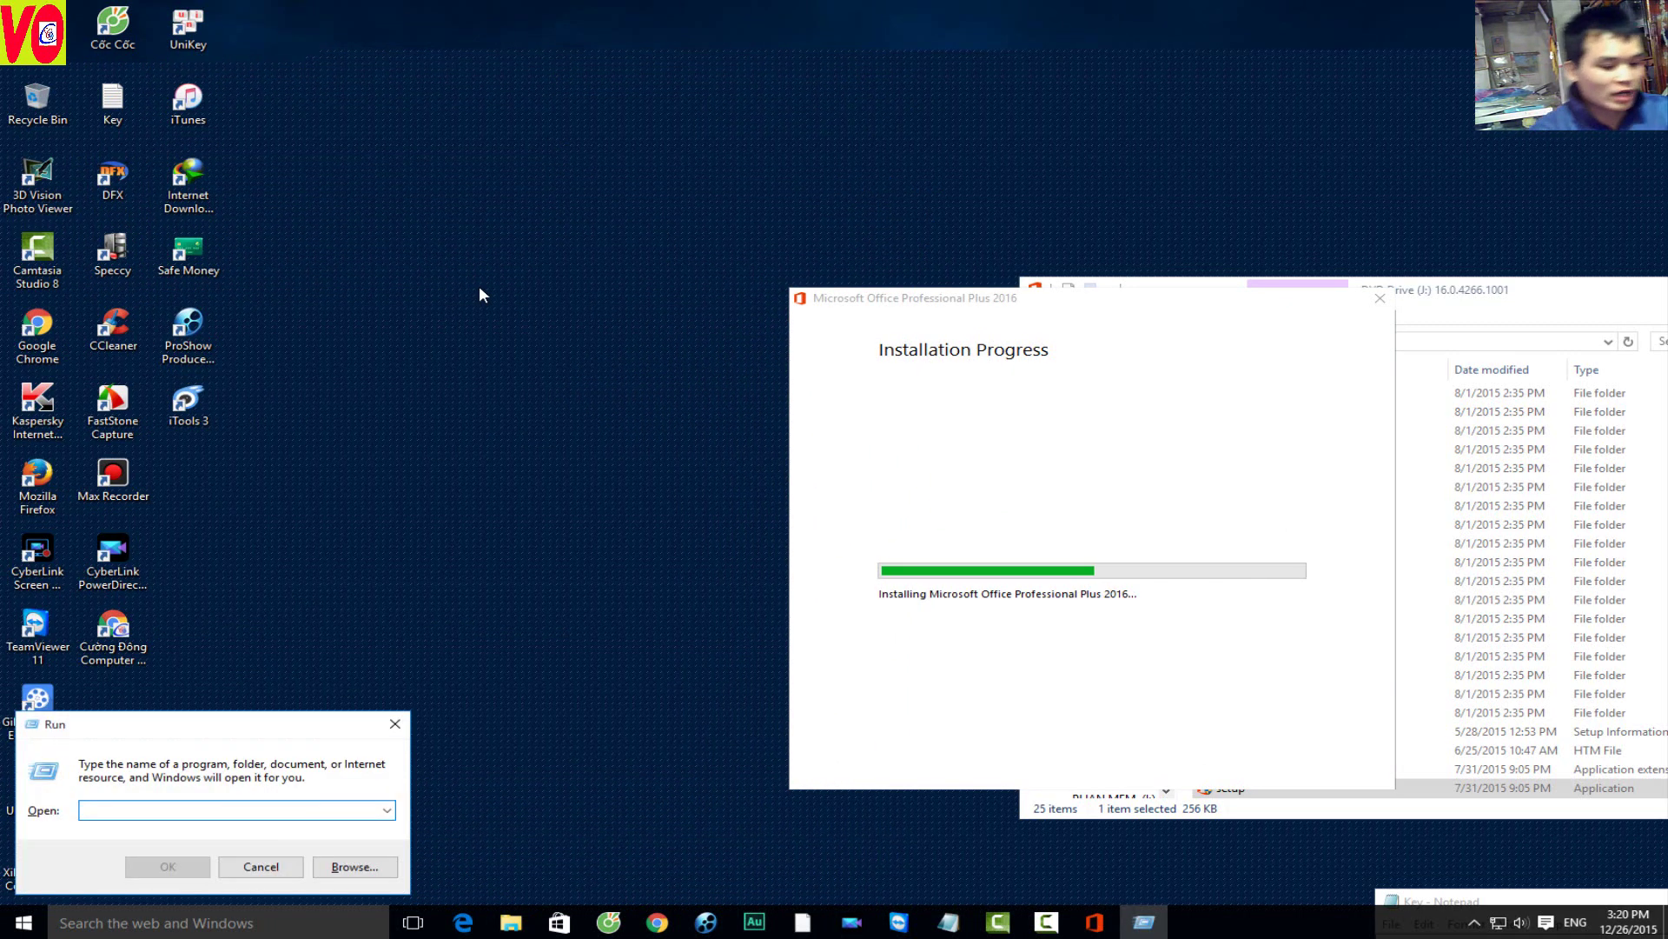
pyautogui.write('h')
pyautogui.press('Return')
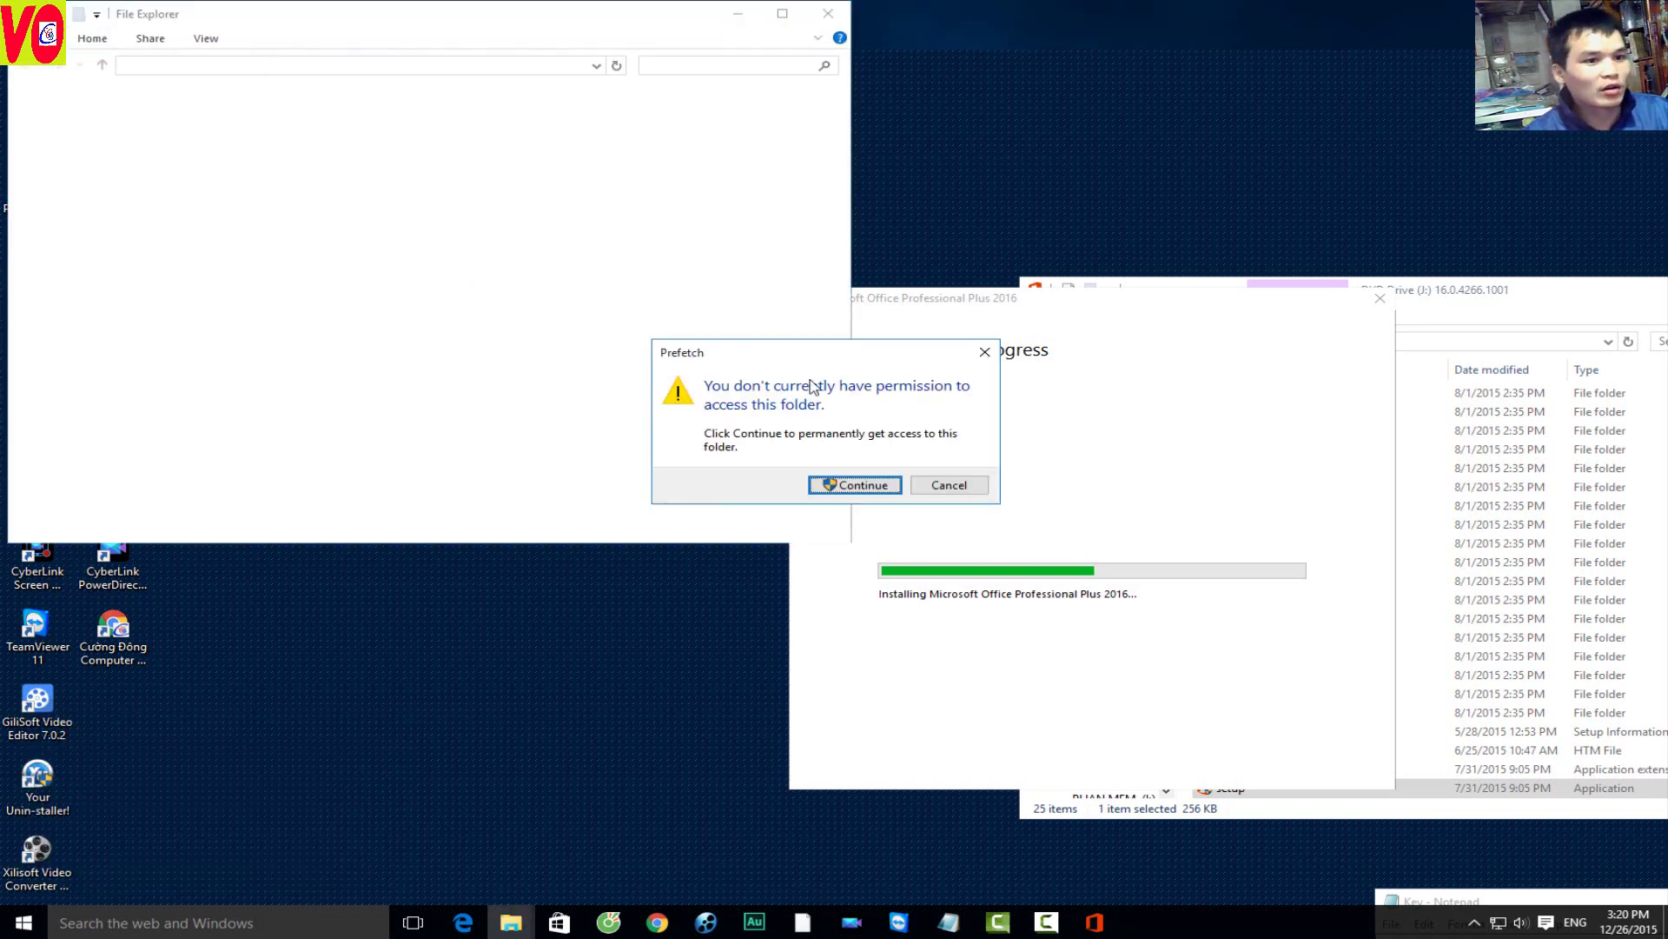
pyautogui.click(884, 492)
pyautogui.hotkey('ctrl', 'a')
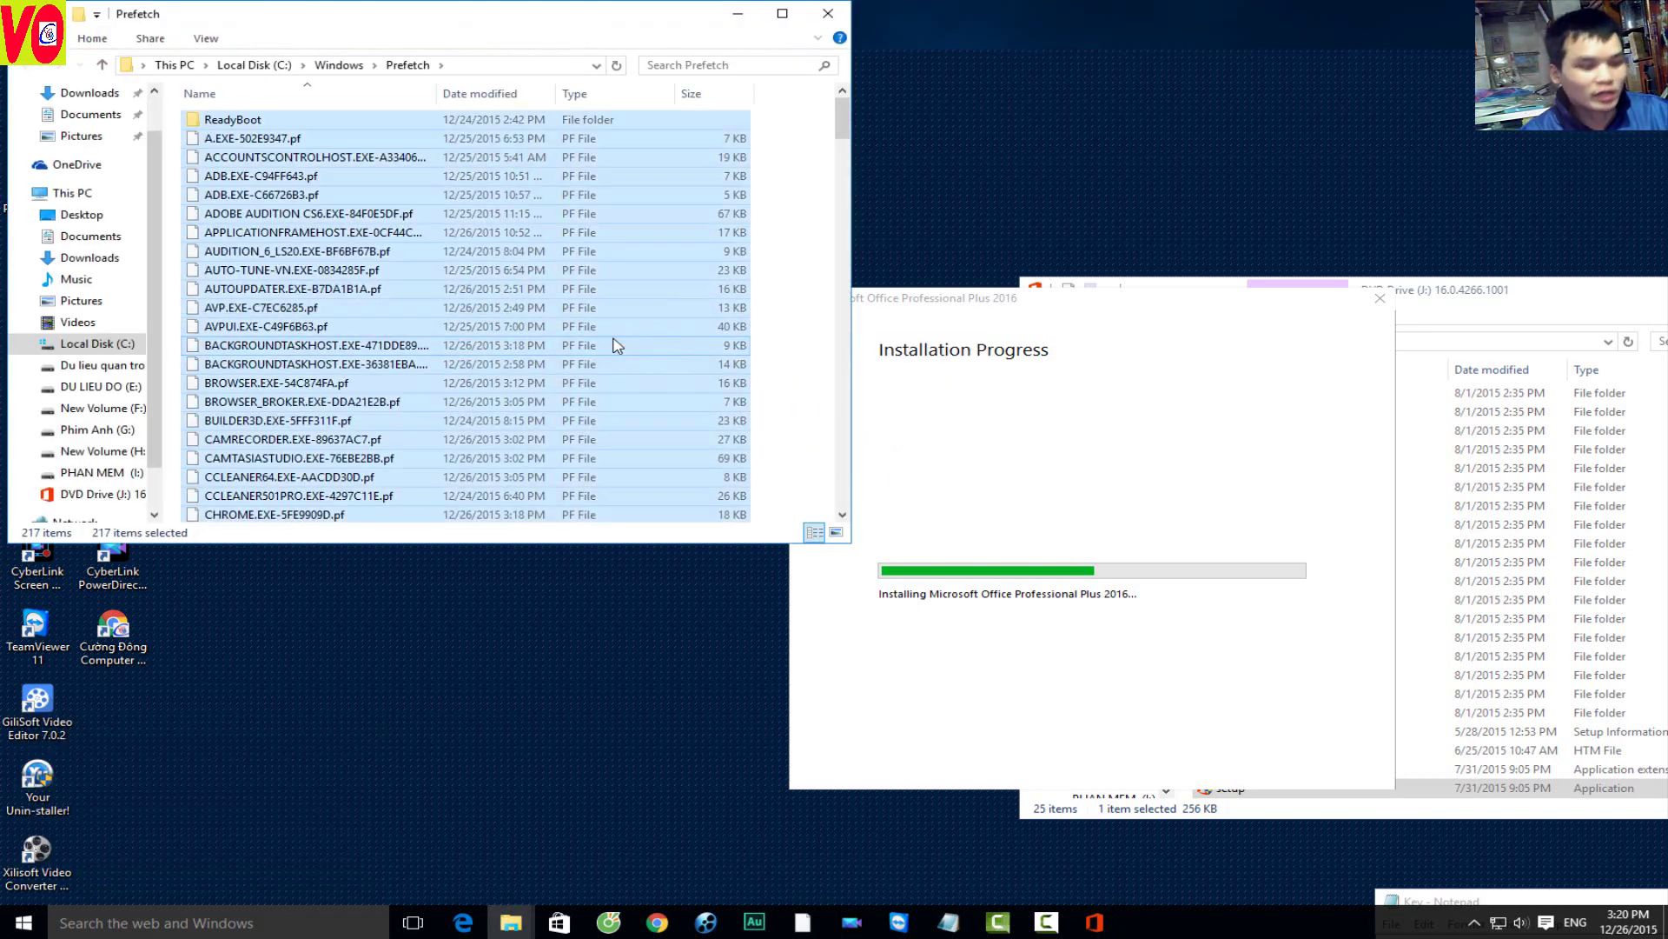
pyautogui.press('Delete')
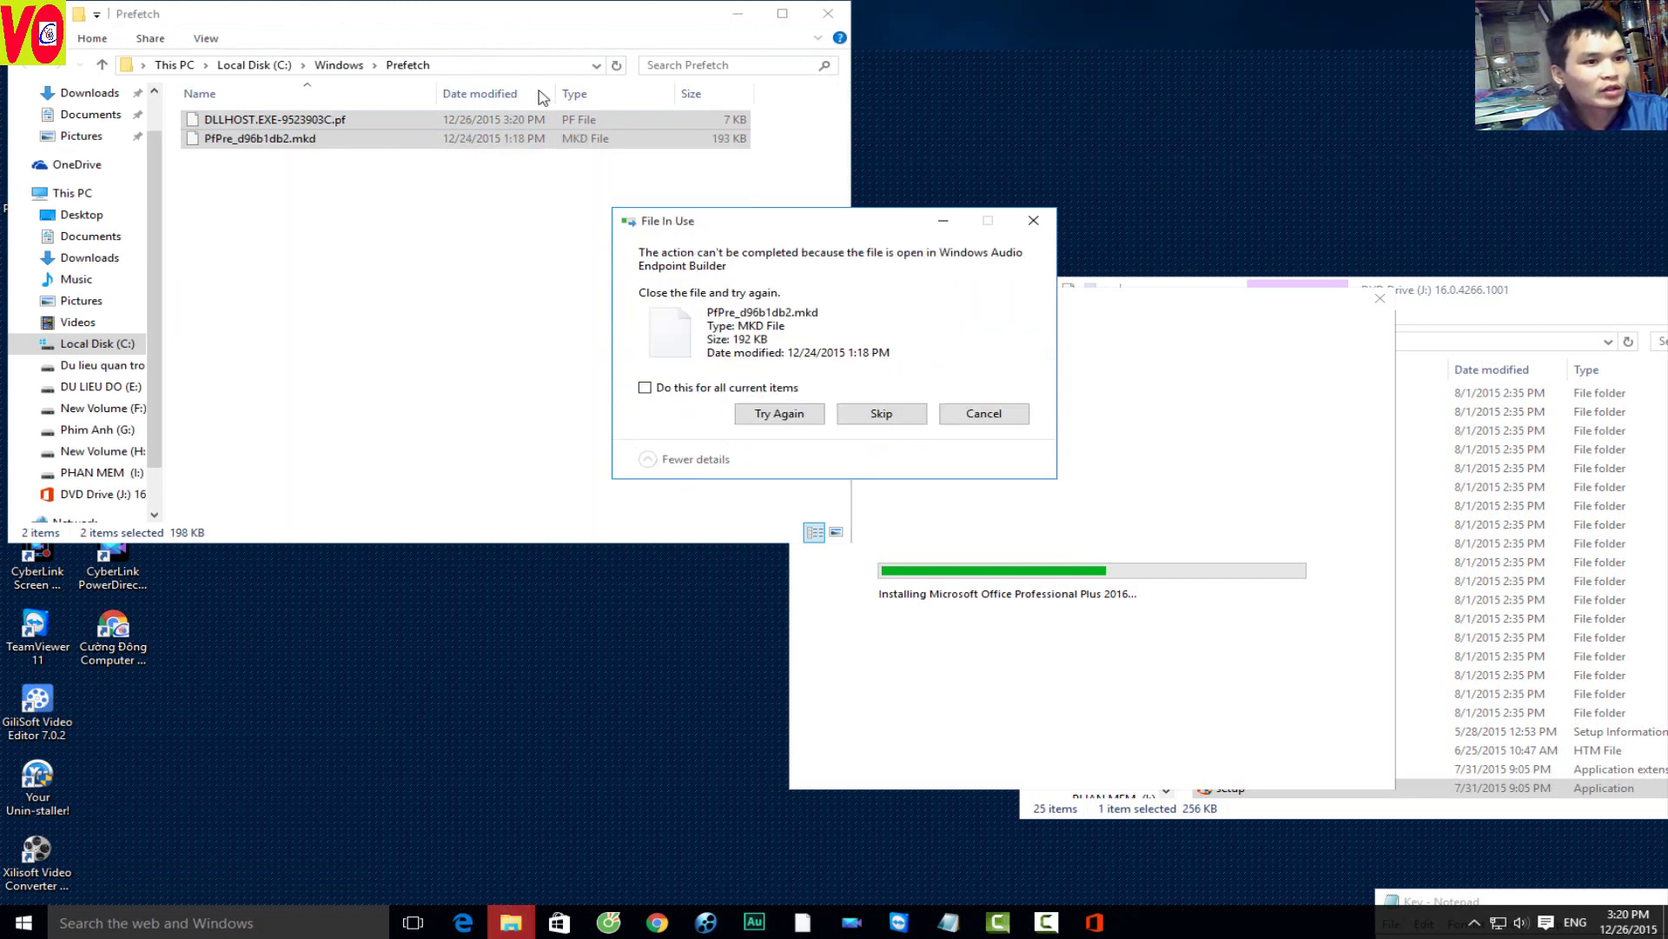
pyautogui.click(881, 413)
# Step: Delete all files in C:\Windows\Temp, skipping locked ones, and close the window
pyautogui.click(522, 60)
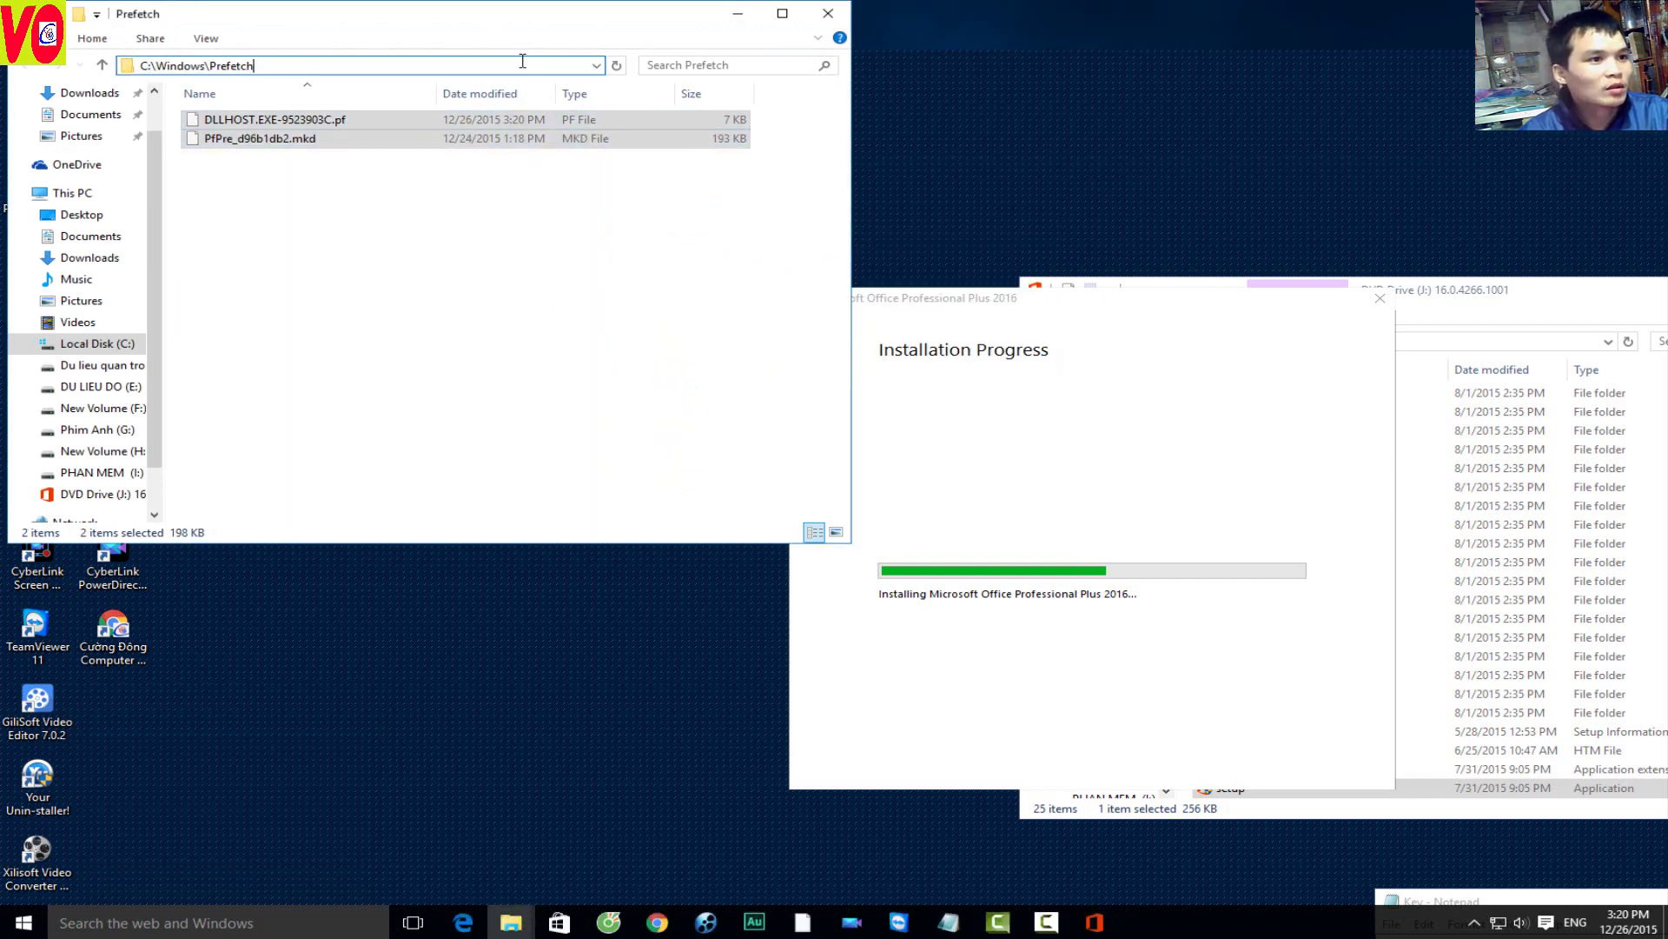
pyautogui.press('BackSpace')
pyautogui.press('BackSpace')
pyautogui.press('BackSpace')
pyautogui.press('BackSpace')
pyautogui.press('BackSpace')
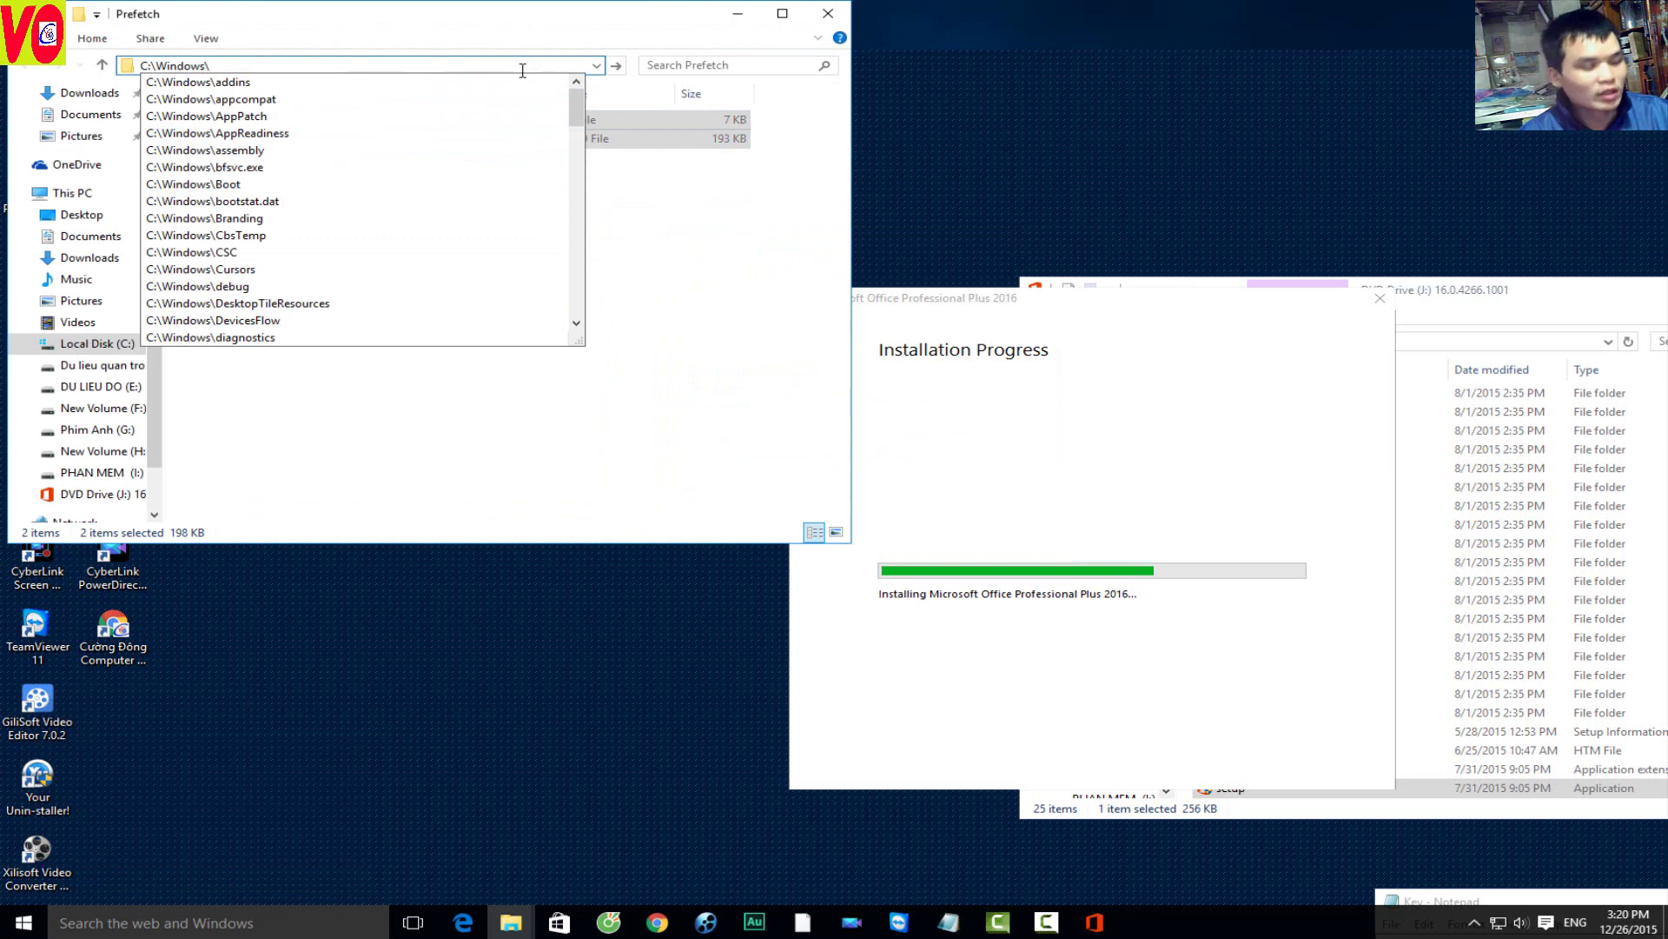
pyautogui.write('t')
pyautogui.click(470, 116)
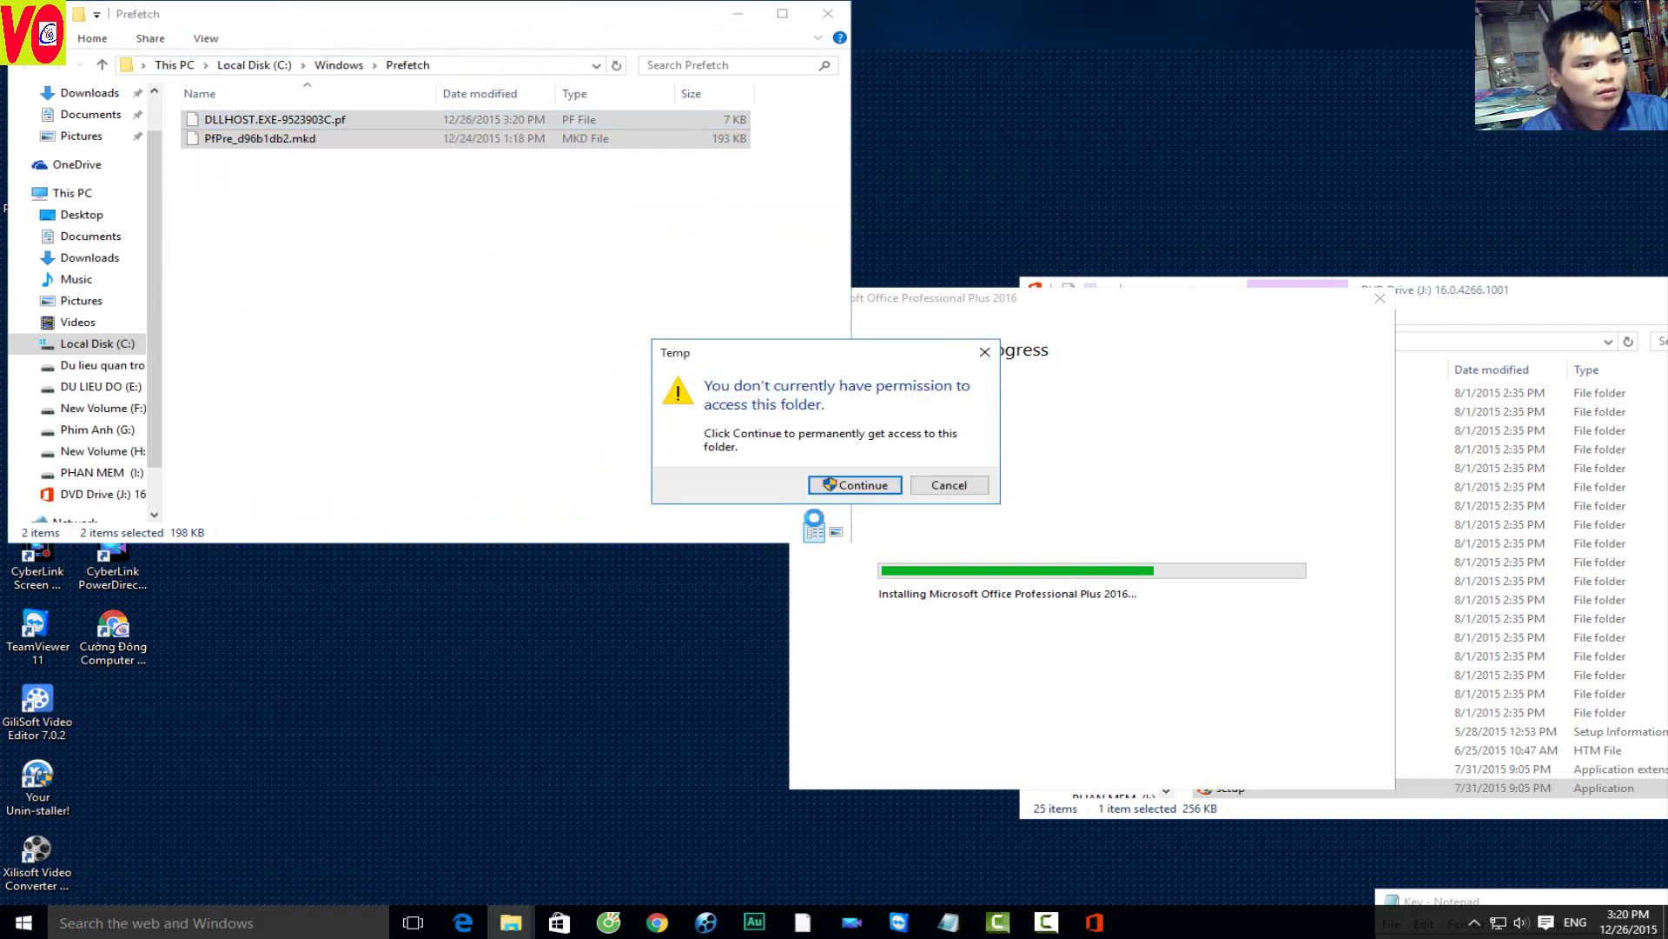
pyautogui.click(621, 459)
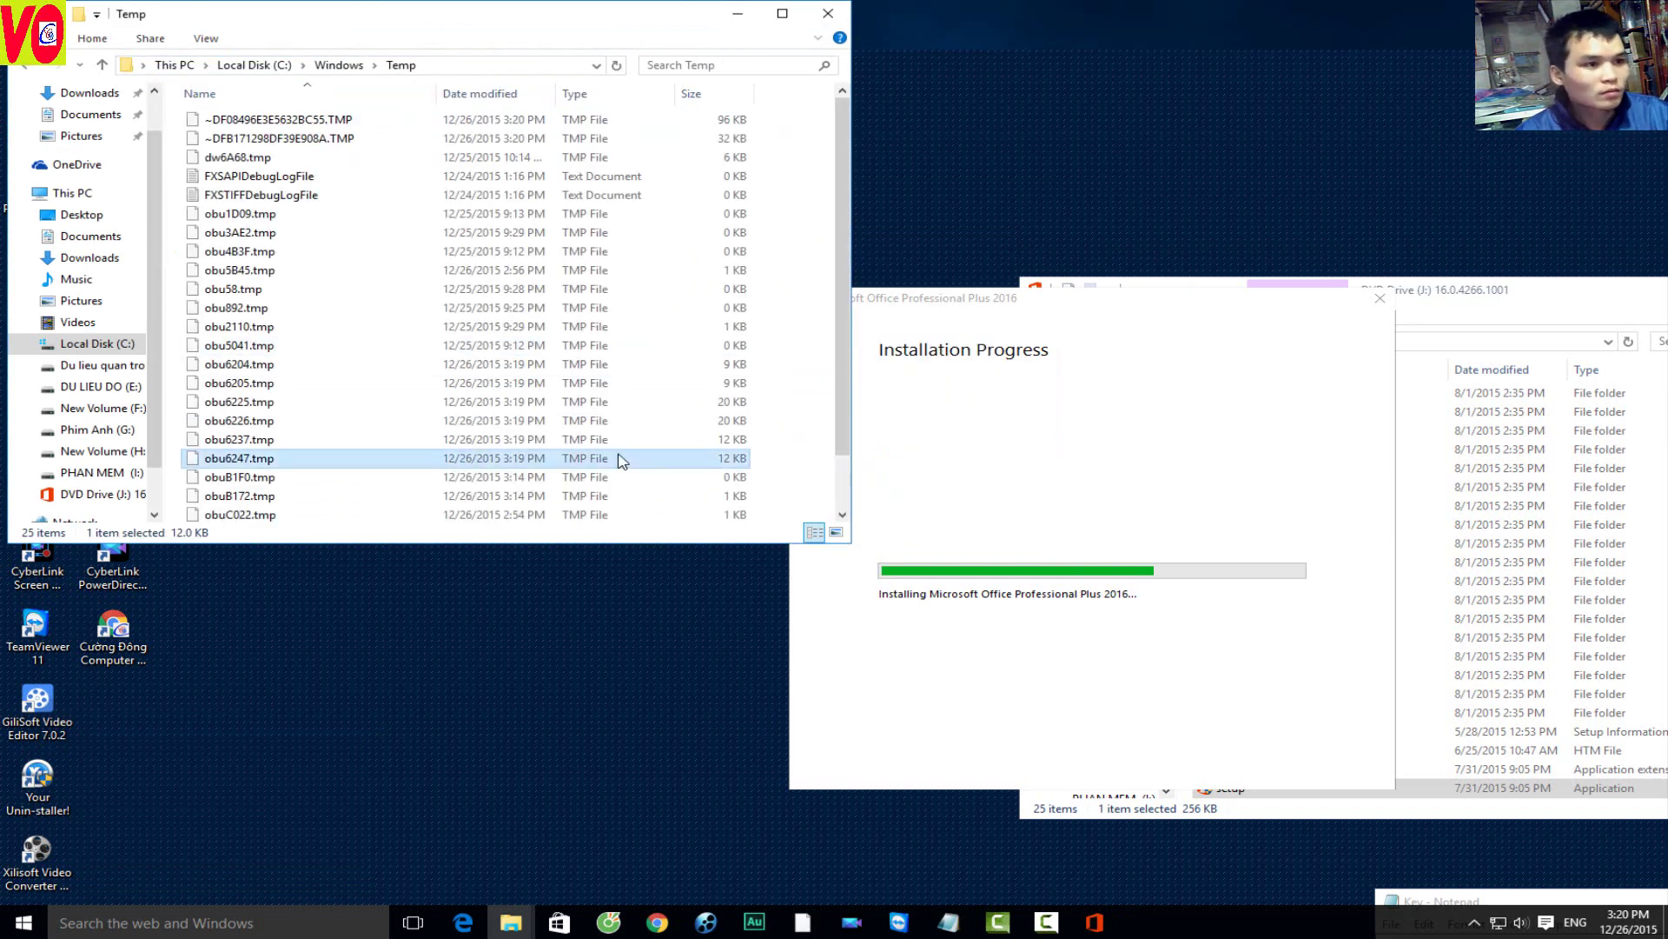
pyautogui.hotkey('ctrl', 'a')
pyautogui.press('Delete')
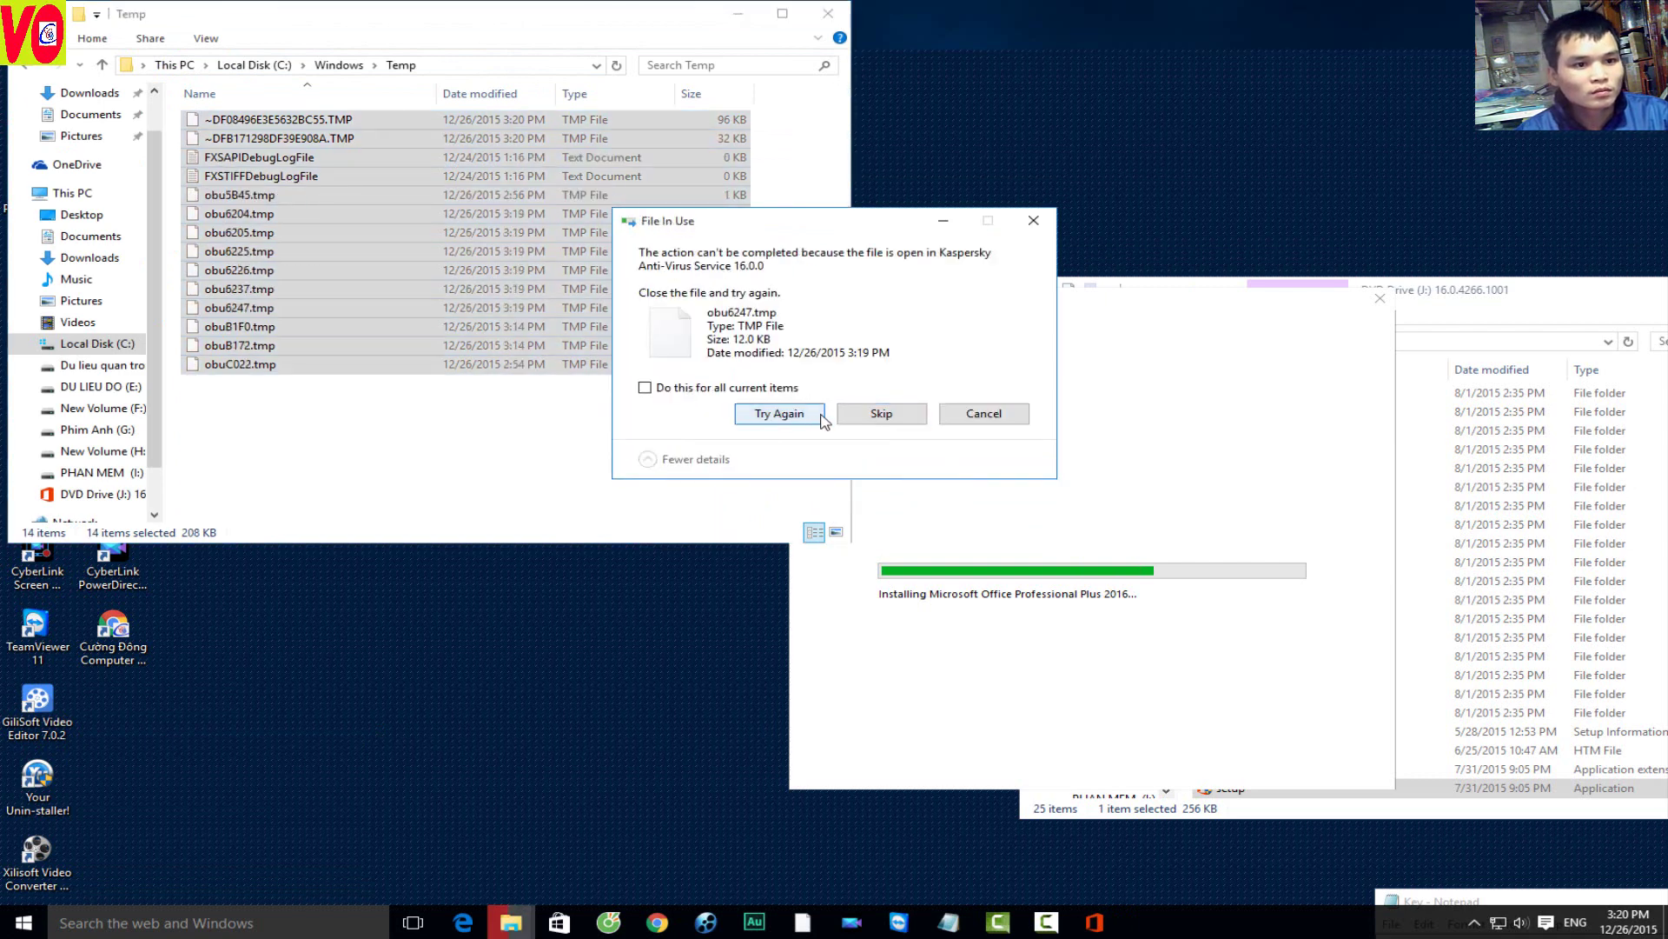
pyautogui.click(865, 423)
pyautogui.click(881, 414)
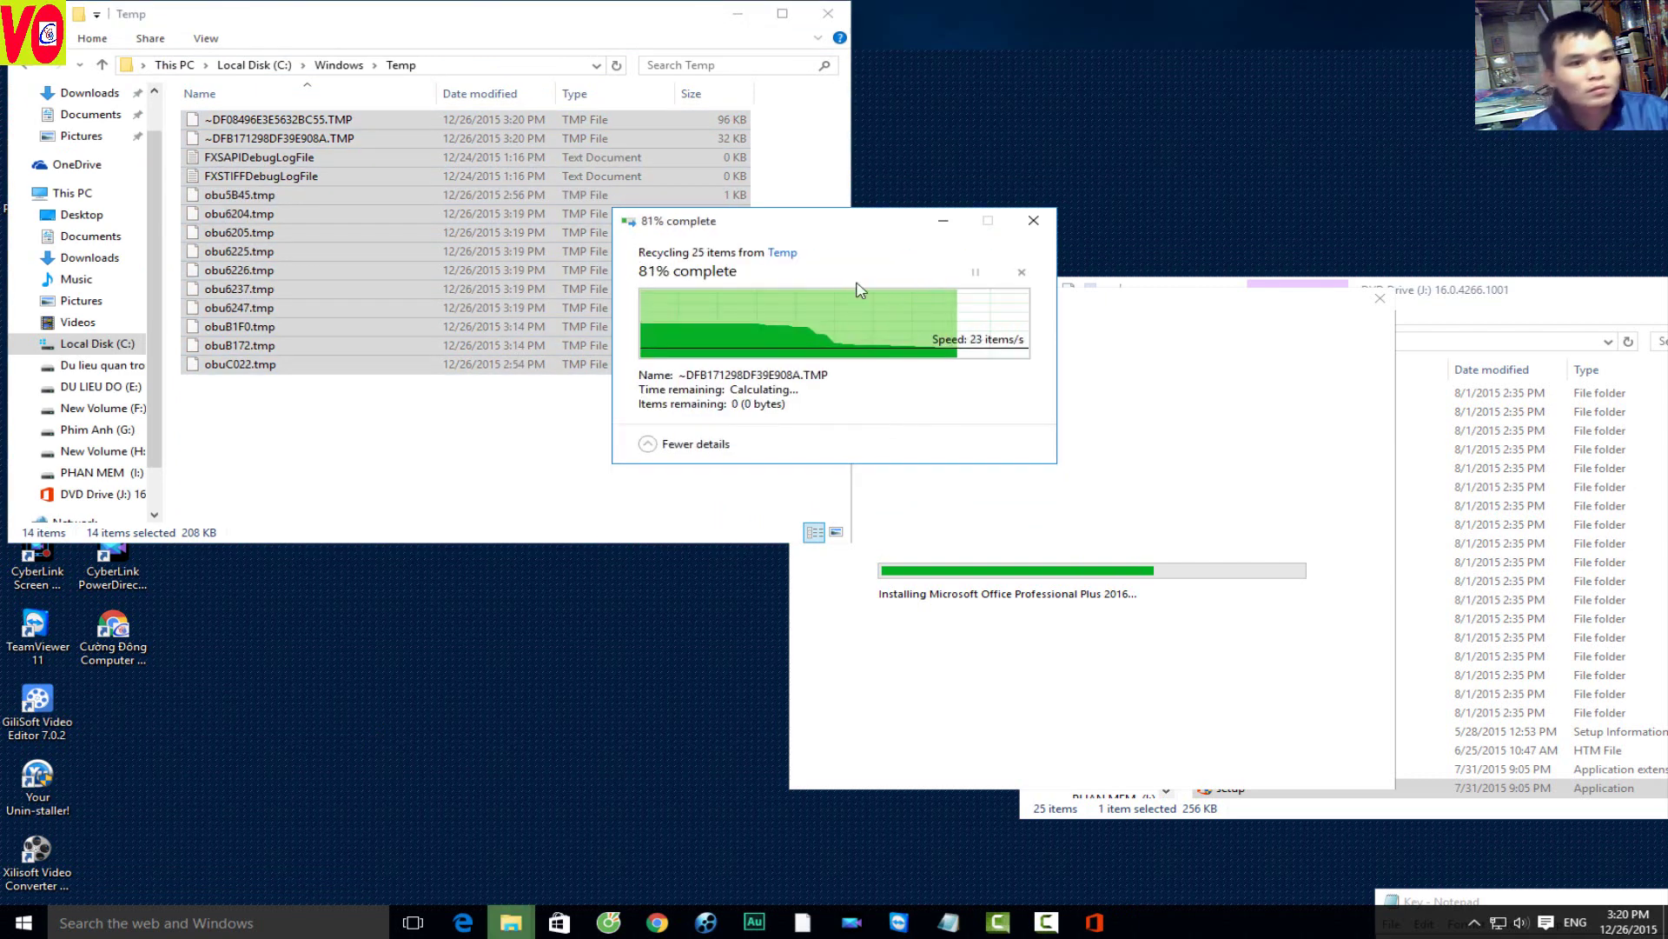
pyautogui.click(829, 13)
# Step: Empty the Recycle Bin, confirming the permanent deletion
pyautogui.rightClick(65, 101)
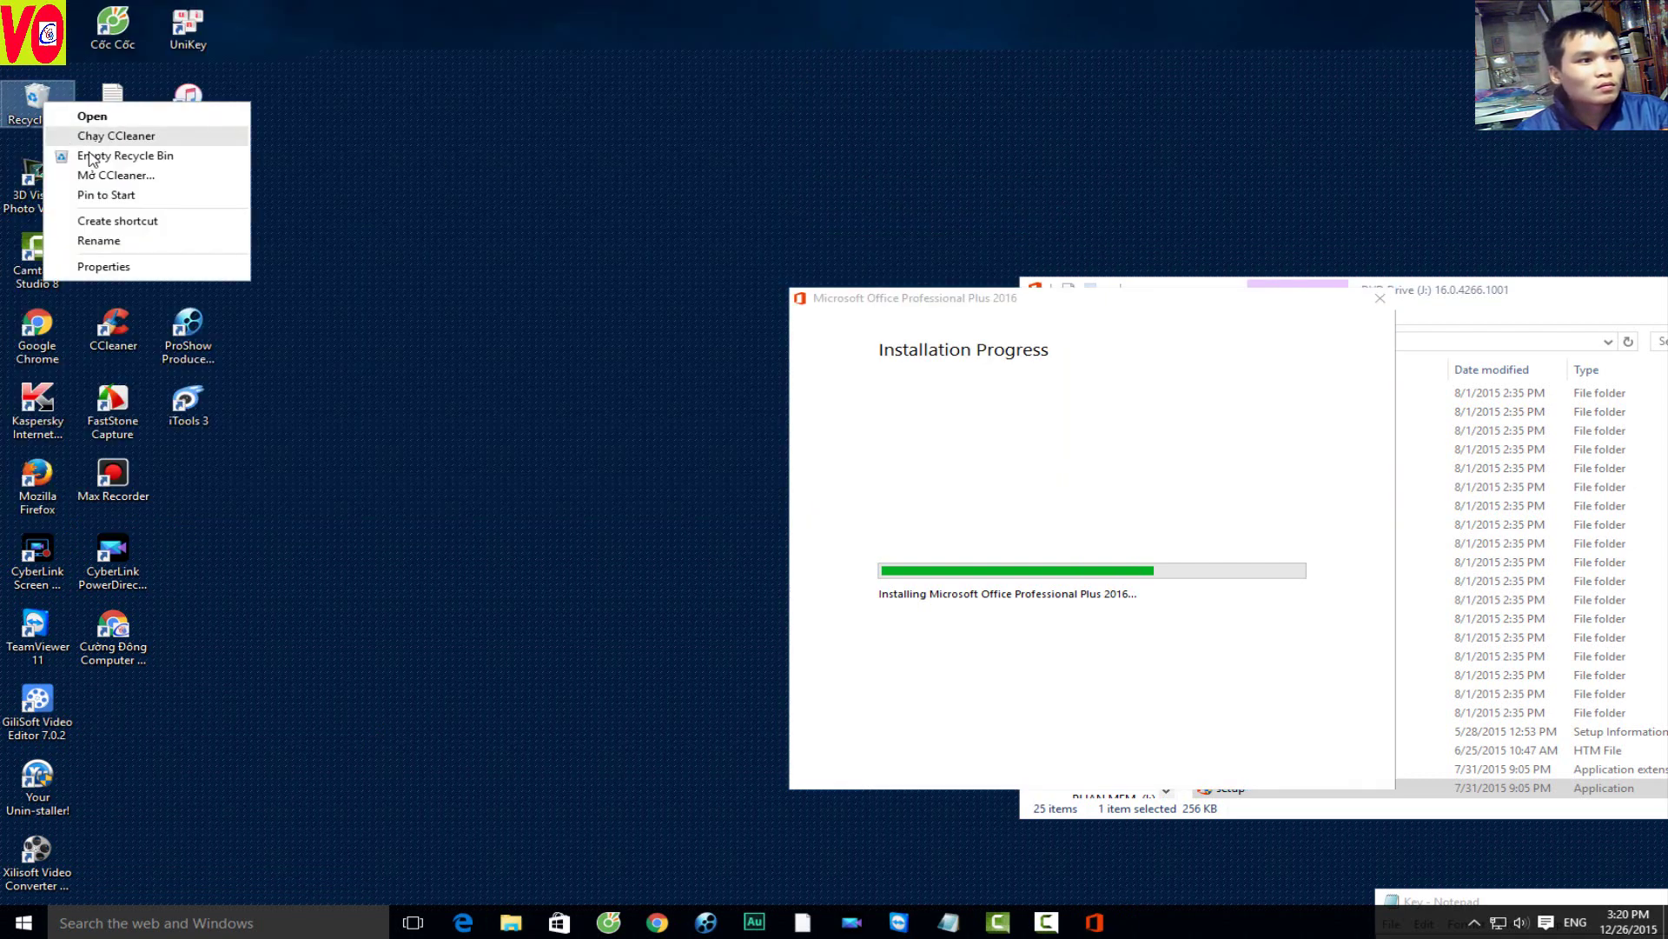
pyautogui.click(131, 133)
pyautogui.press('Return')
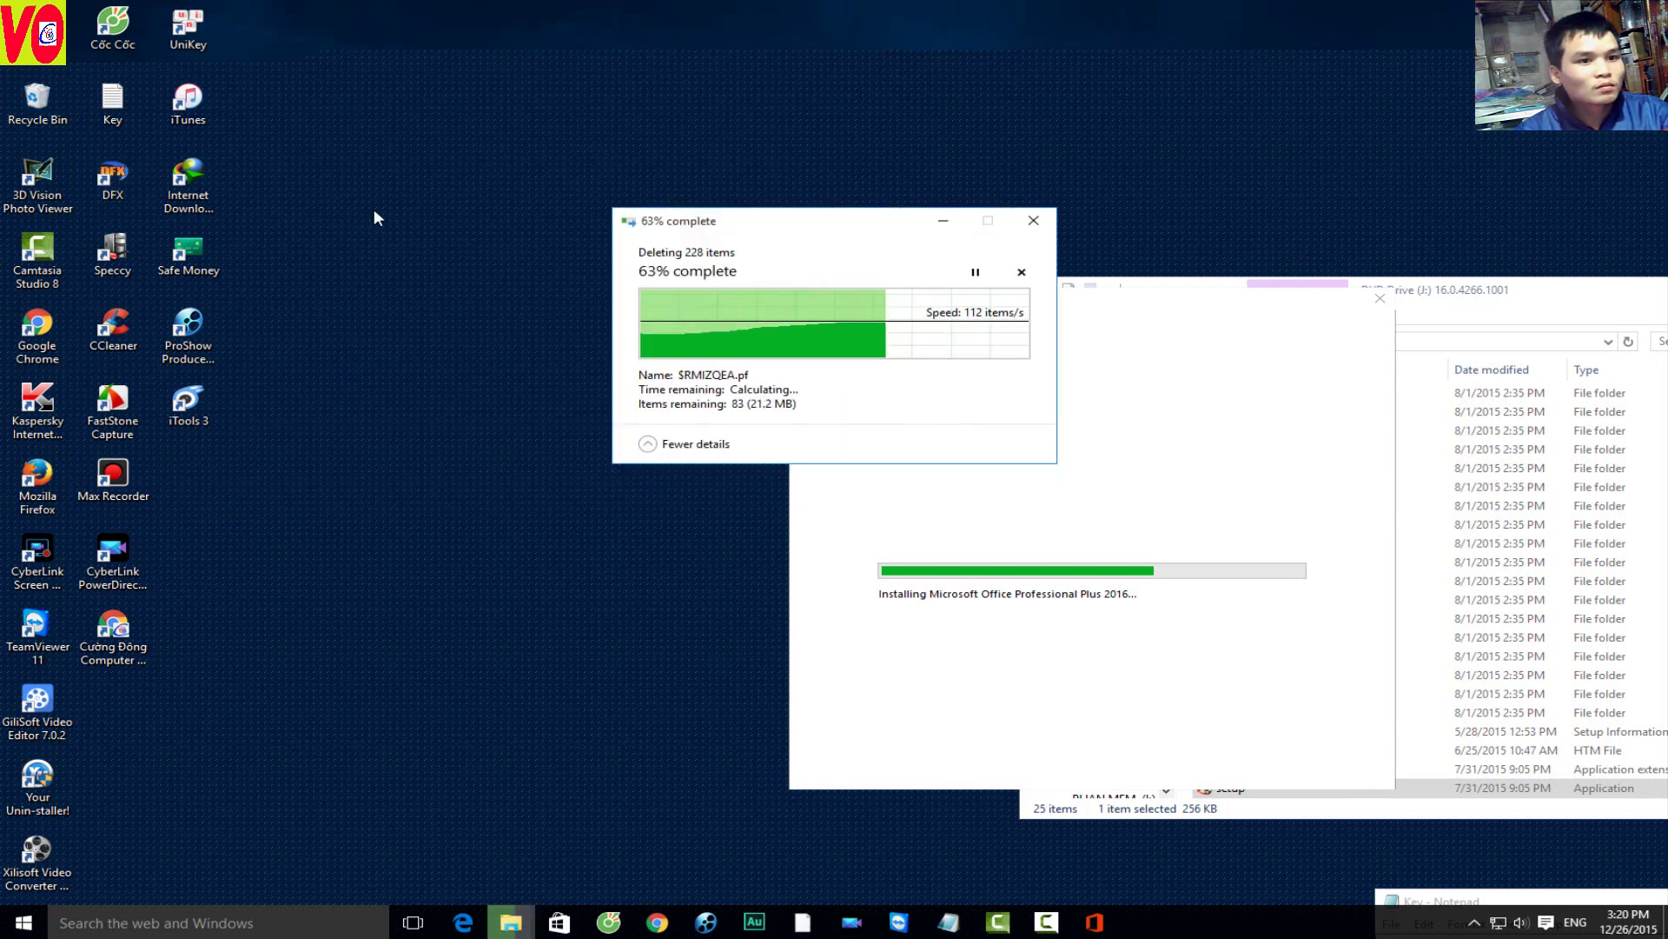
pyautogui.moveTo(1173, 305)
pyautogui.mouseDown()
pyautogui.moveTo(853, 319)
pyautogui.moveTo(718, 198)
pyautogui.mouseUp()
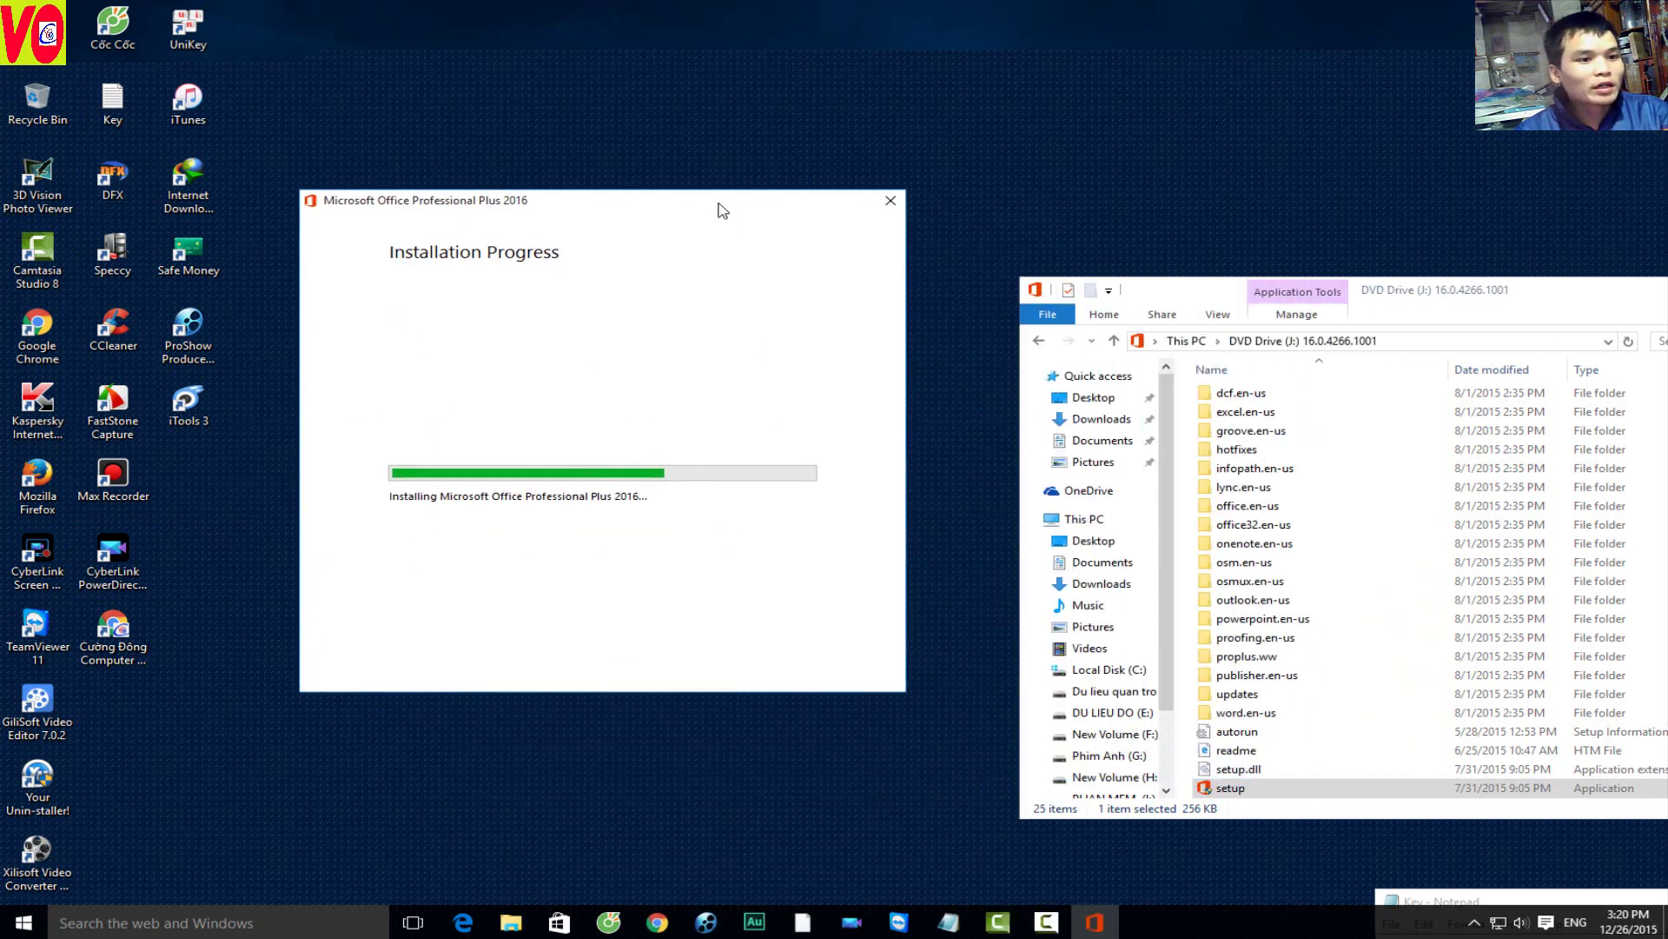
# Step: Open This PC beside the installer and arrange both windows to track C: free space
pyautogui.press('super+e')
pyautogui.moveTo(470, 47); pyautogui.dragTo(1474, 140)
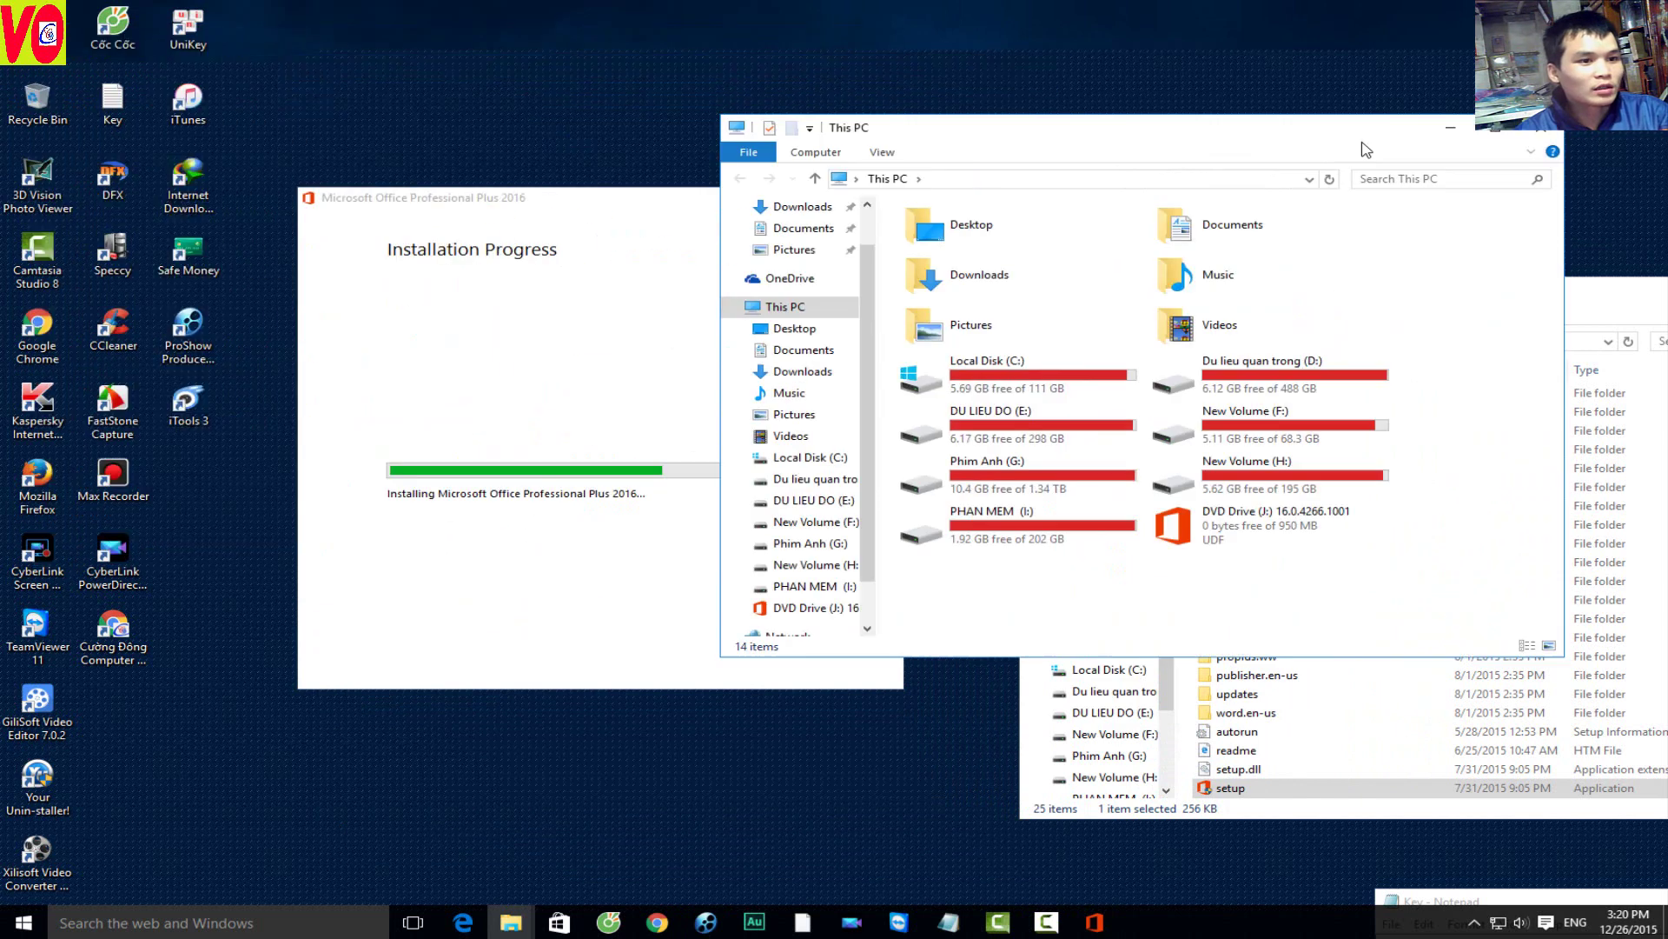
pyautogui.moveTo(595, 206); pyautogui.dragTo(668, 134)
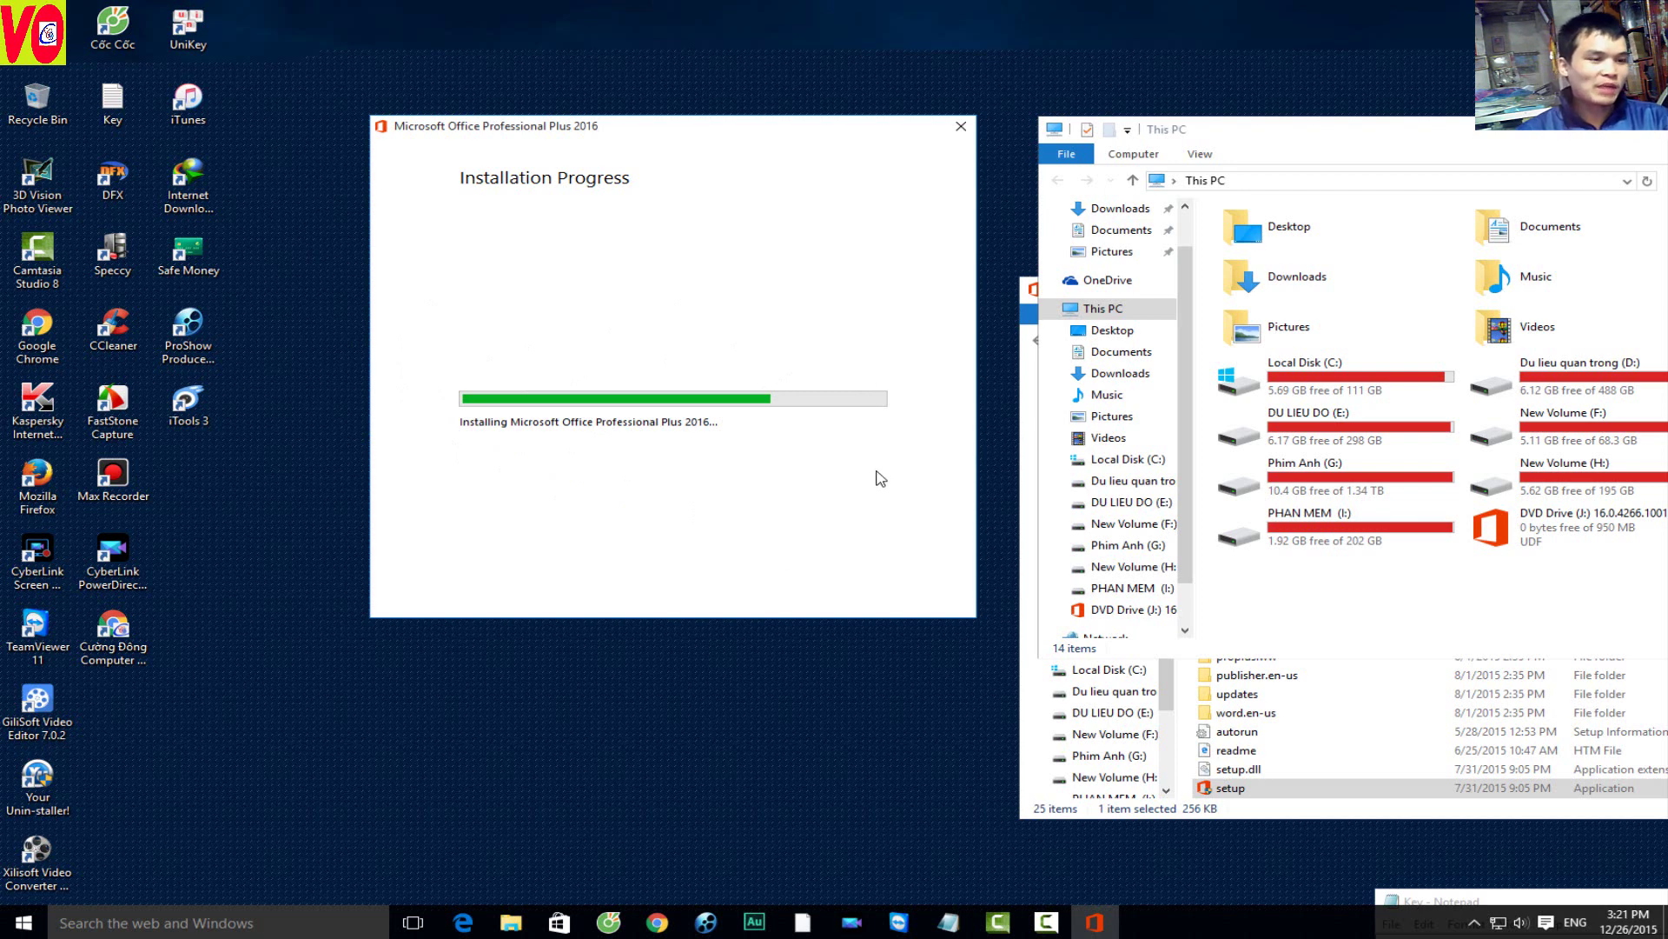
pyautogui.rightClick(285, 347)
pyautogui.moveTo(615, 128); pyautogui.dragTo(642, 104)
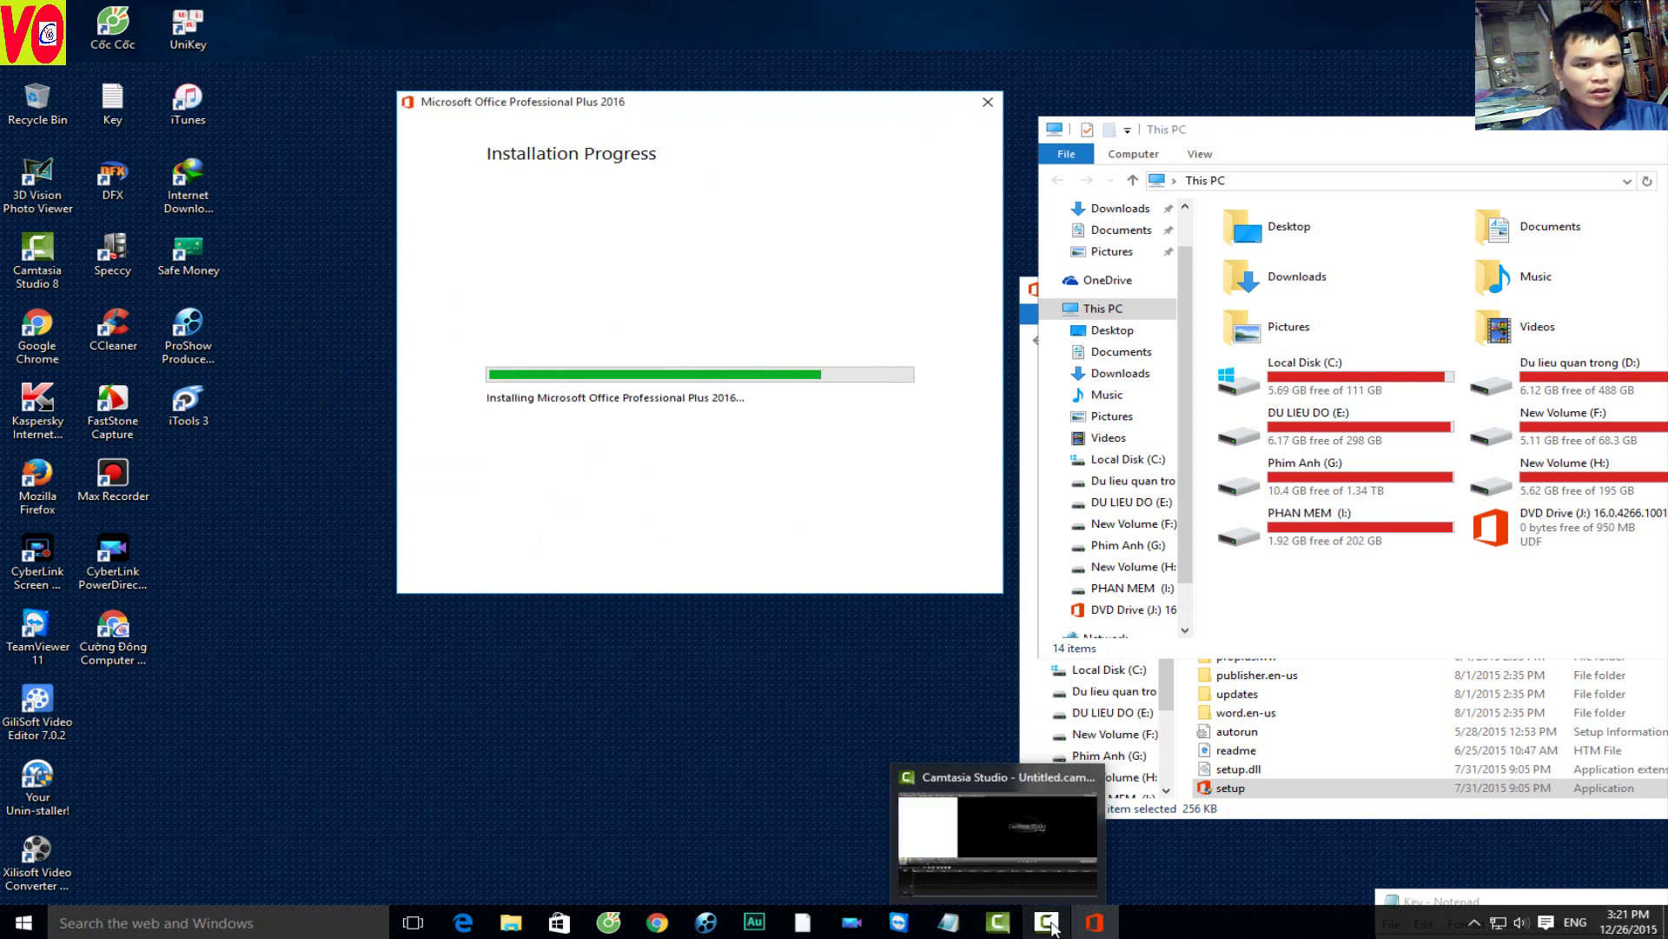
pyautogui.click(1048, 924)
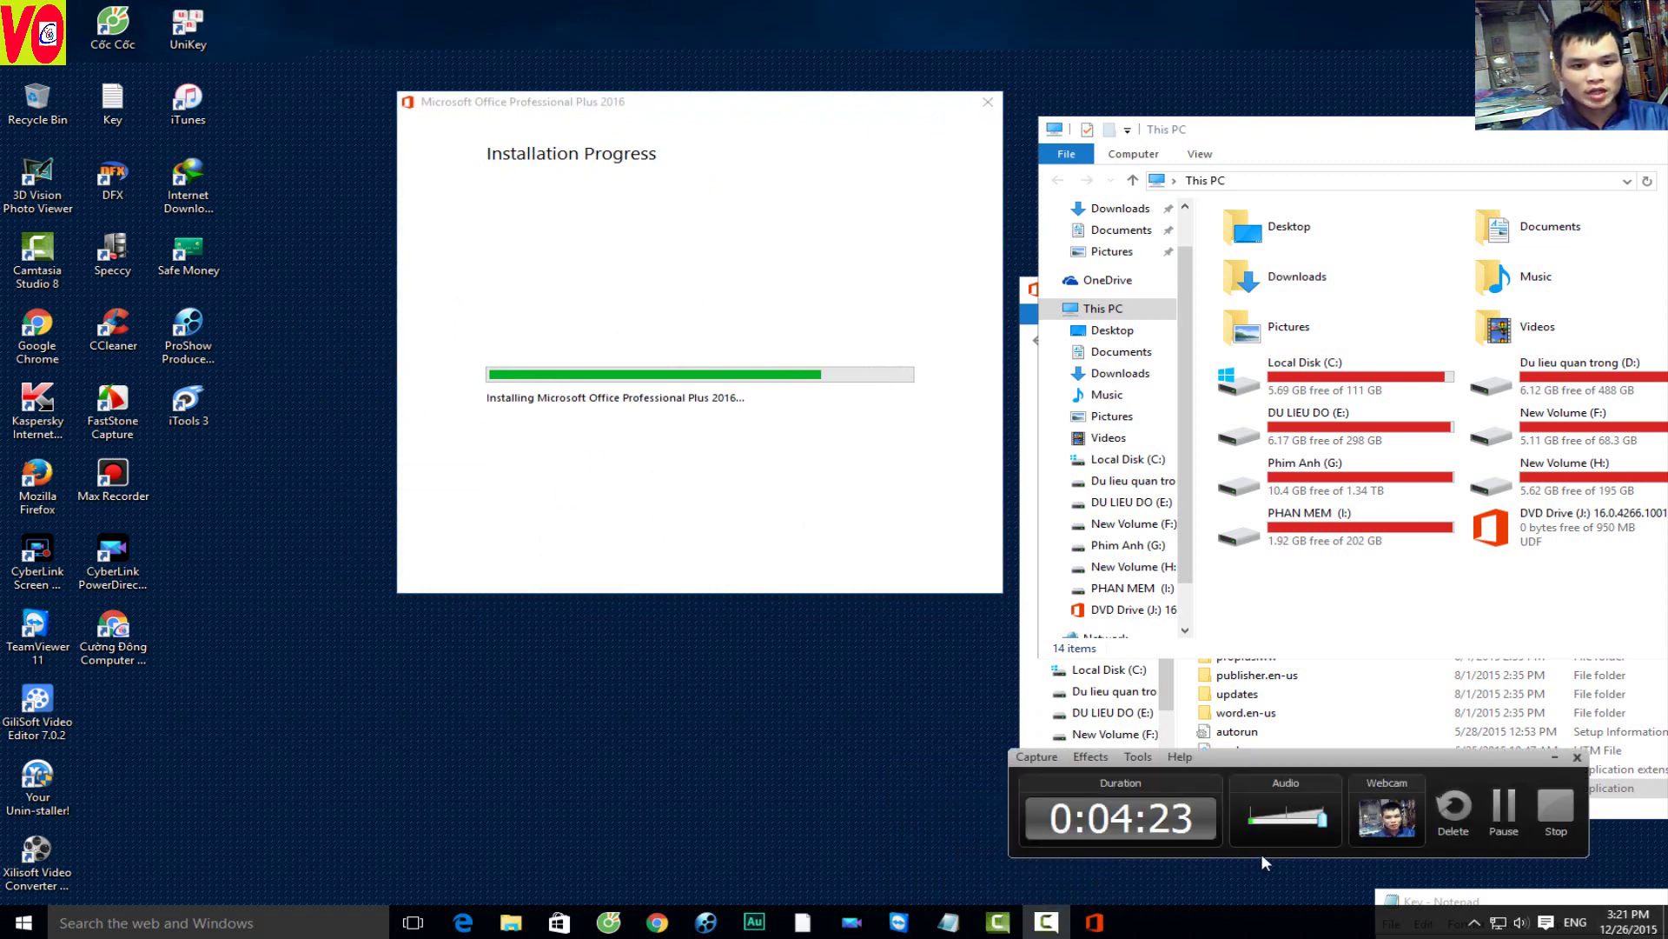
pyautogui.click(1556, 757)
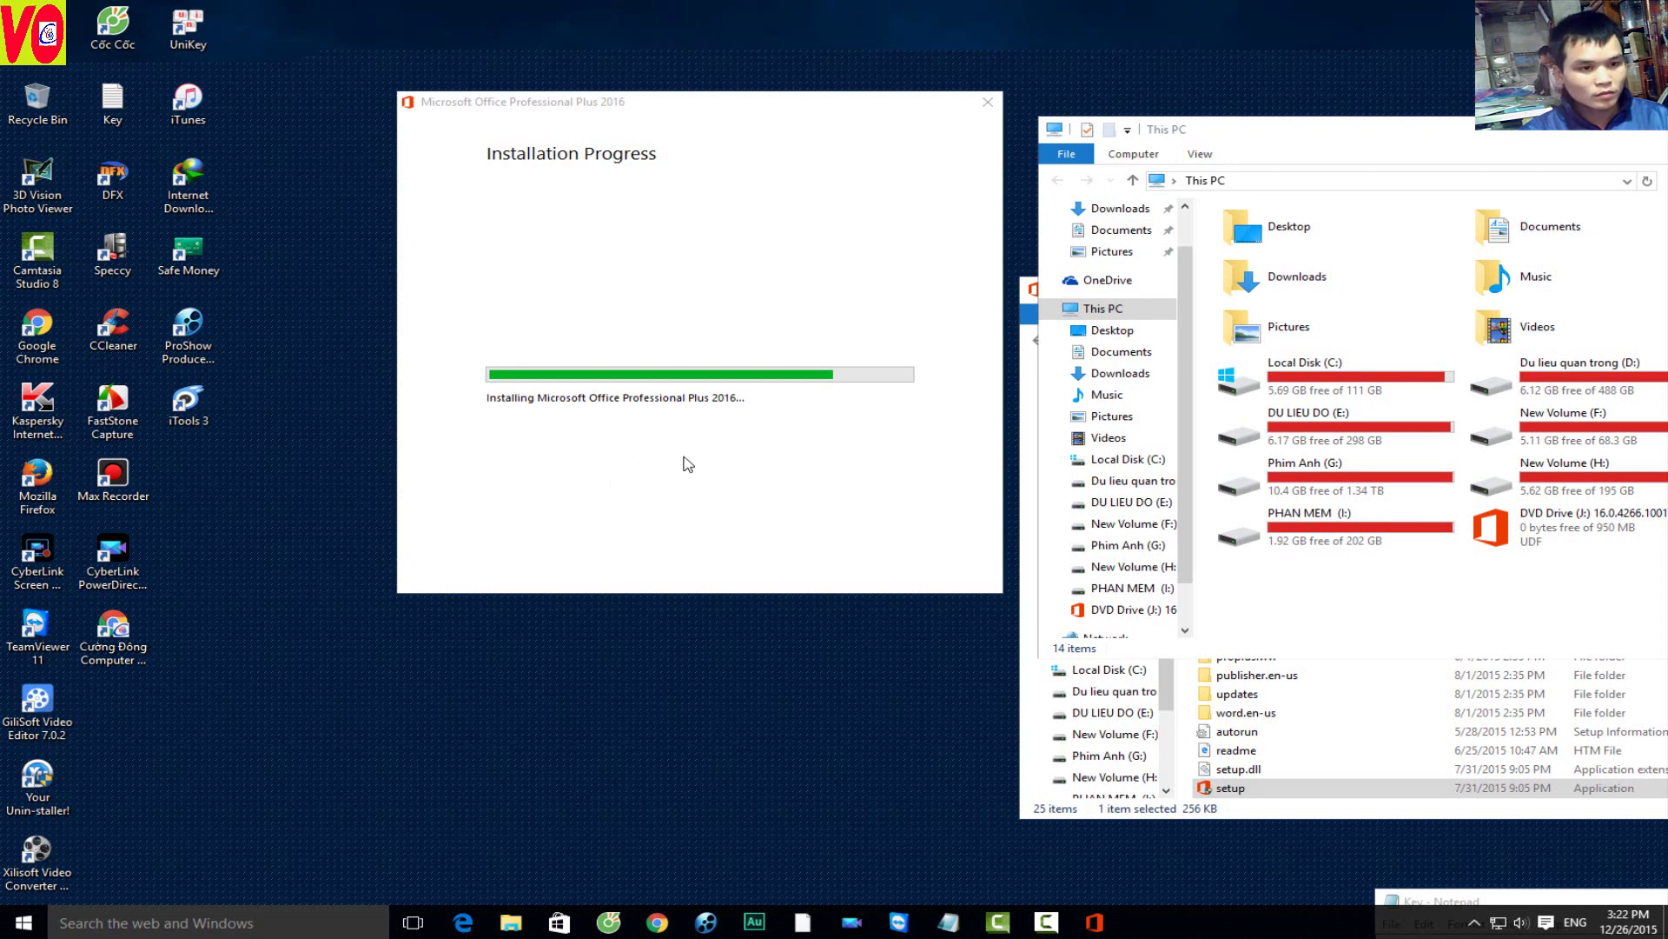
pyautogui.moveTo(789, 104); pyautogui.dragTo(686, 126)
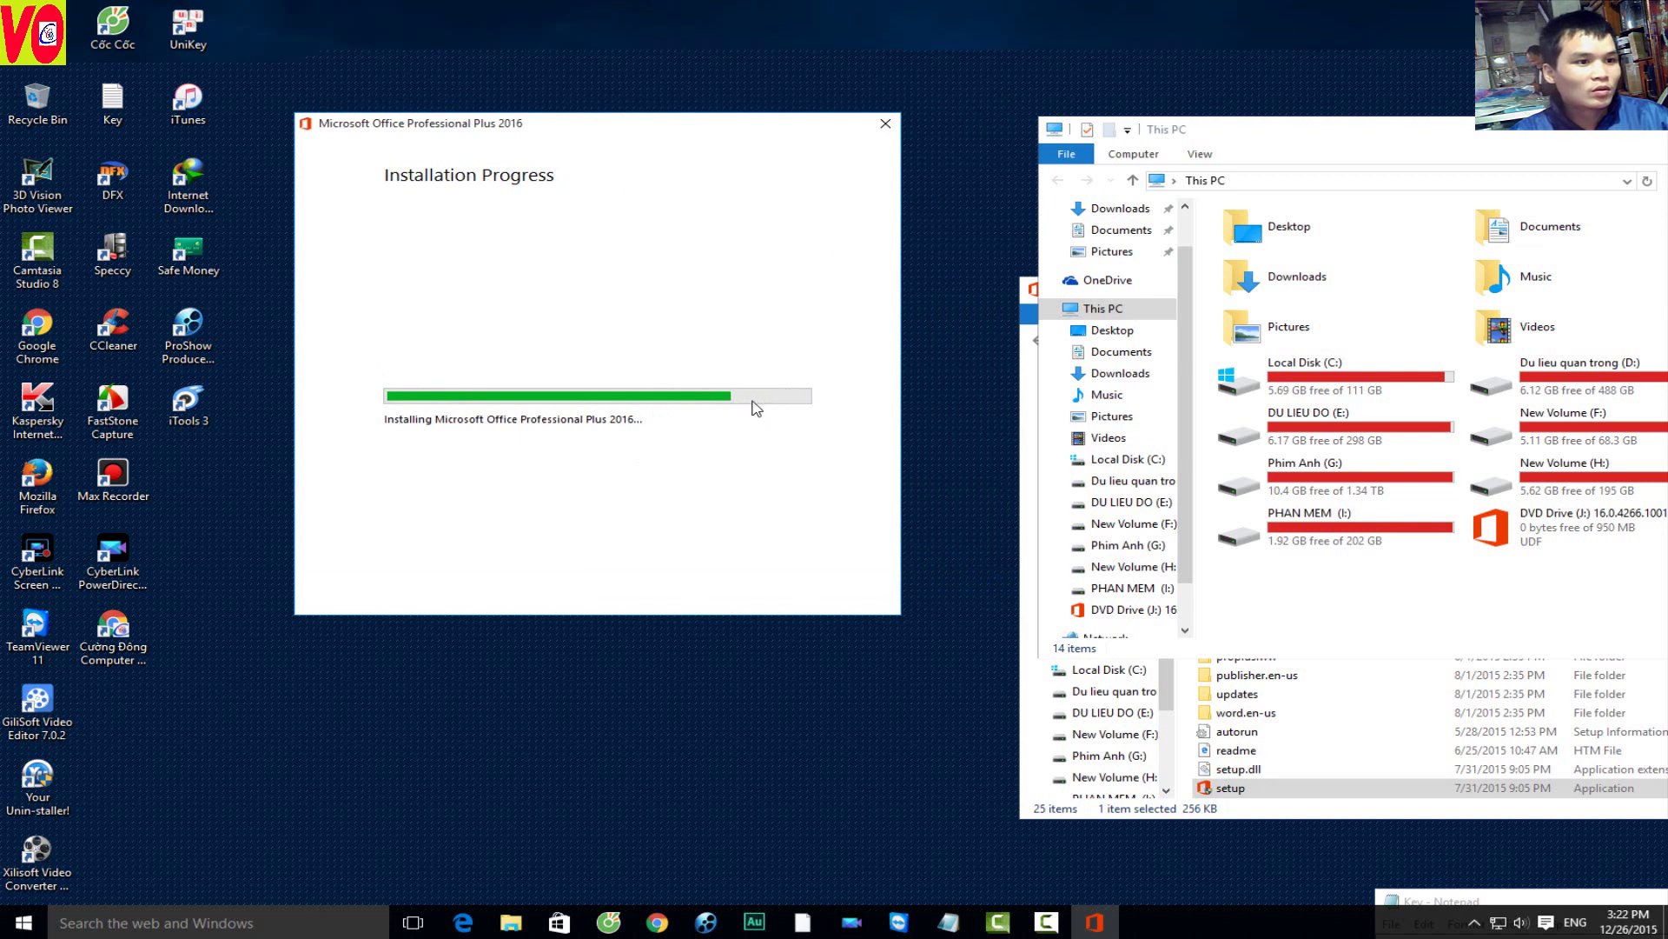
pyautogui.moveTo(647, 132)
pyautogui.mouseDown()
pyautogui.moveTo(728, 143)
pyautogui.moveTo(766, 117)
pyautogui.mouseUp()
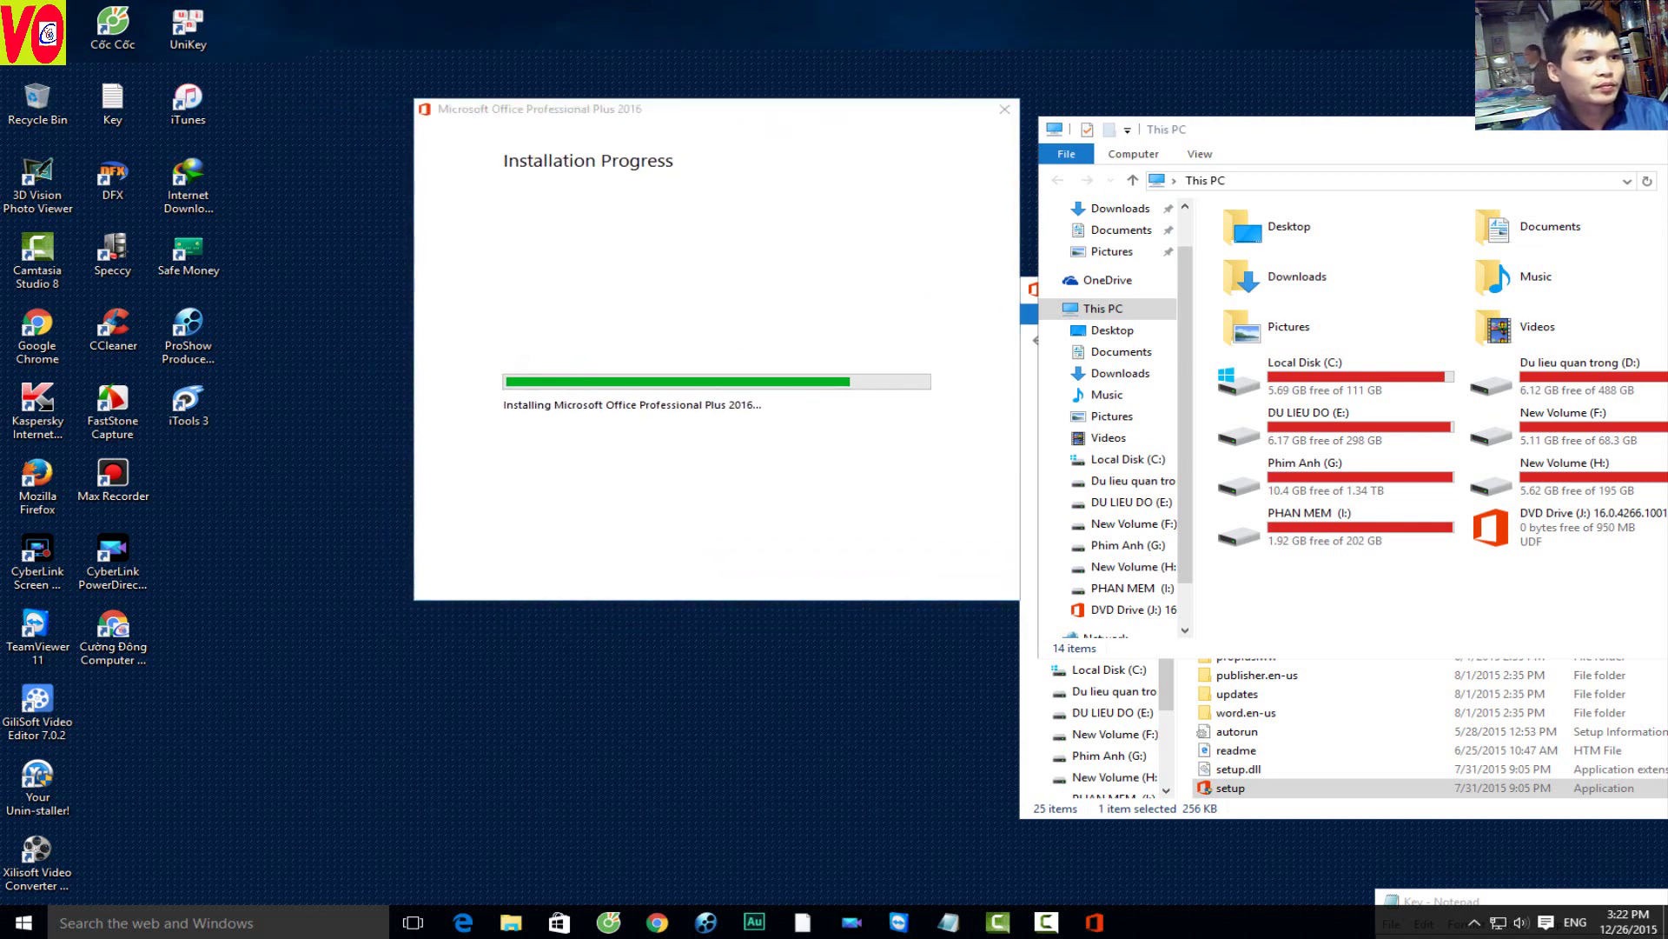
pyautogui.moveTo(1156, 129); pyautogui.dragTo(440, 43)
# Step: Refresh the This PC view several times to update drive free space, moving it right
pyautogui.rightClick(1065, 360)
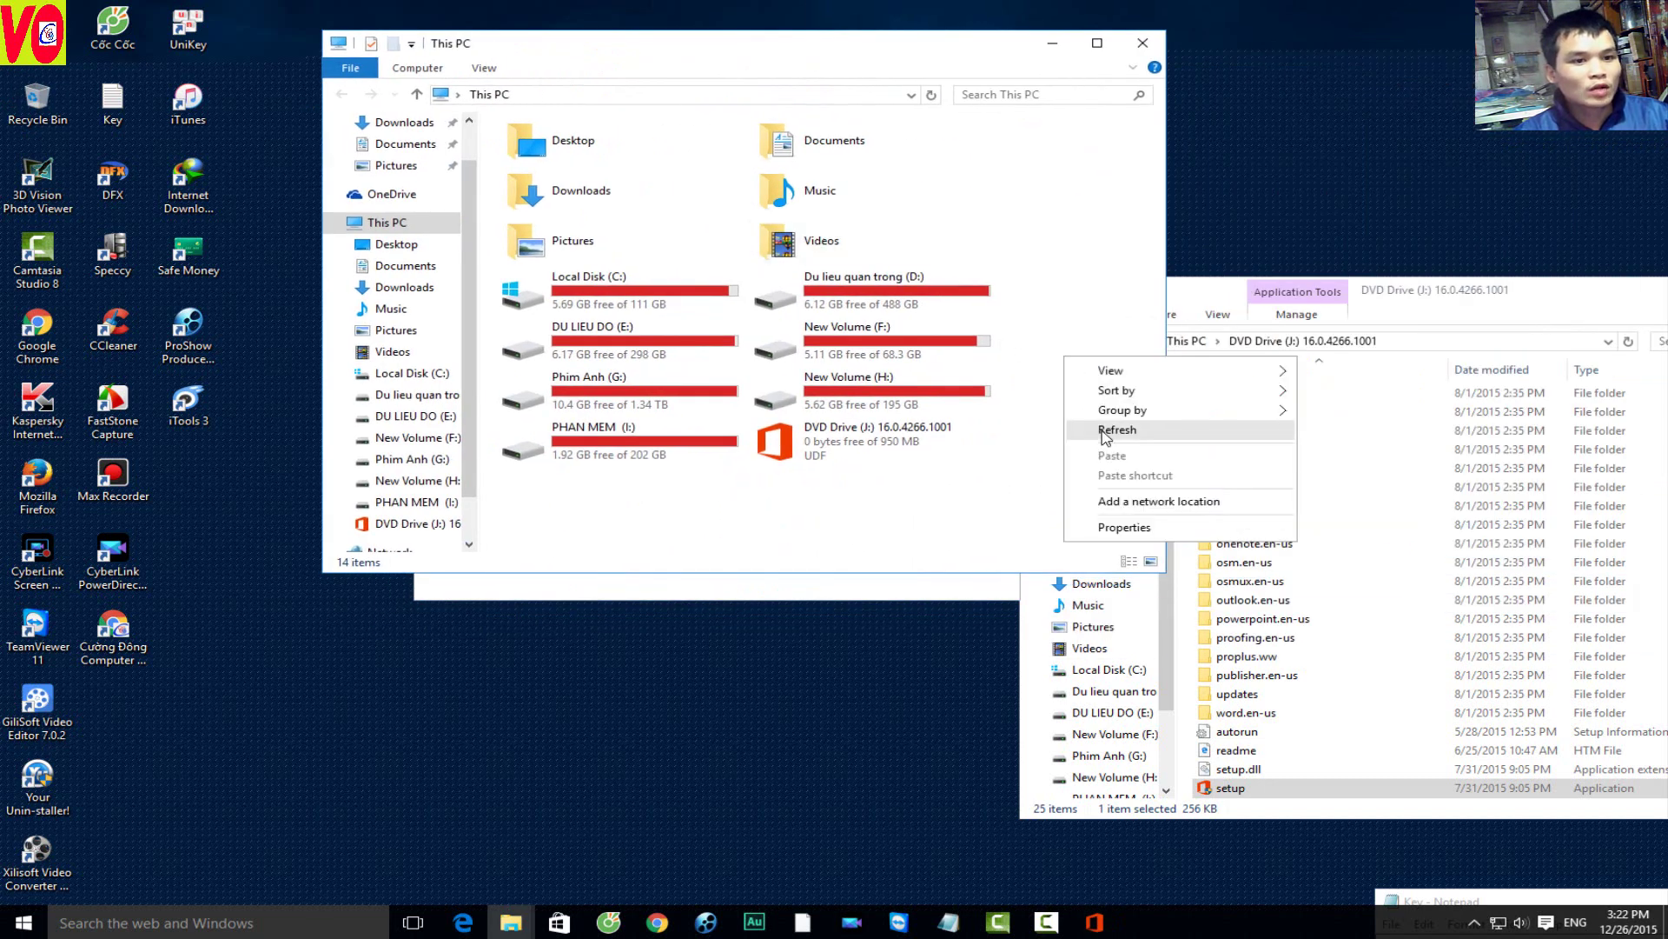
pyautogui.click(1104, 428)
pyautogui.moveTo(736, 50); pyautogui.dragTo(1118, 65)
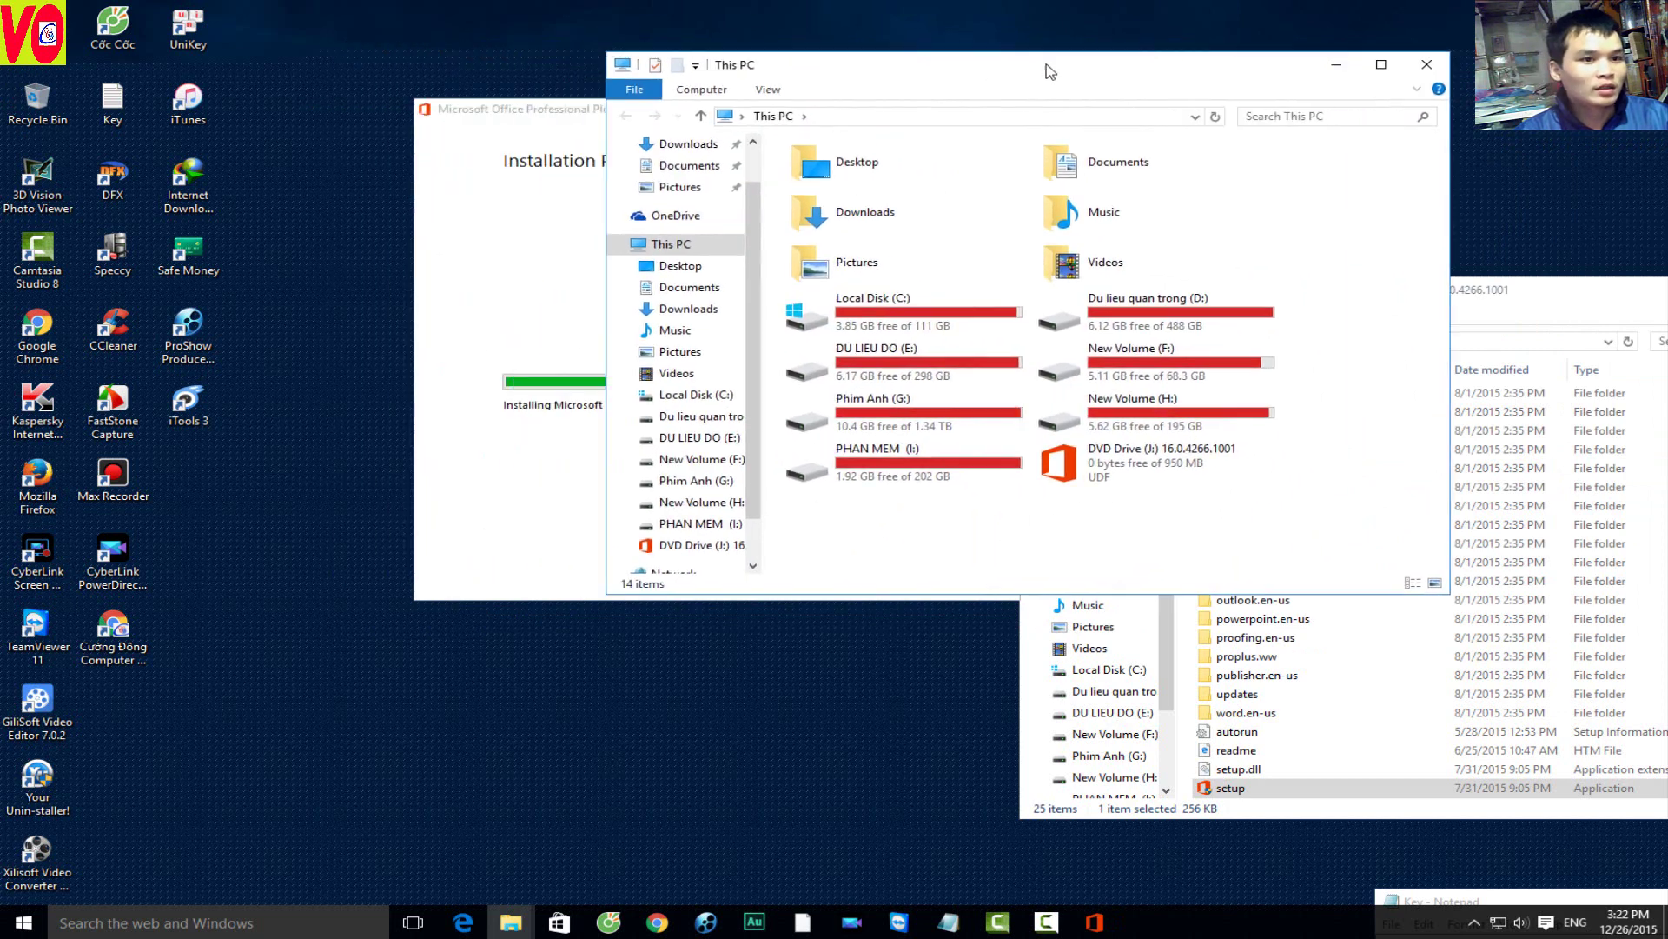
pyautogui.rightClick(1512, 511)
pyautogui.click(1523, 584)
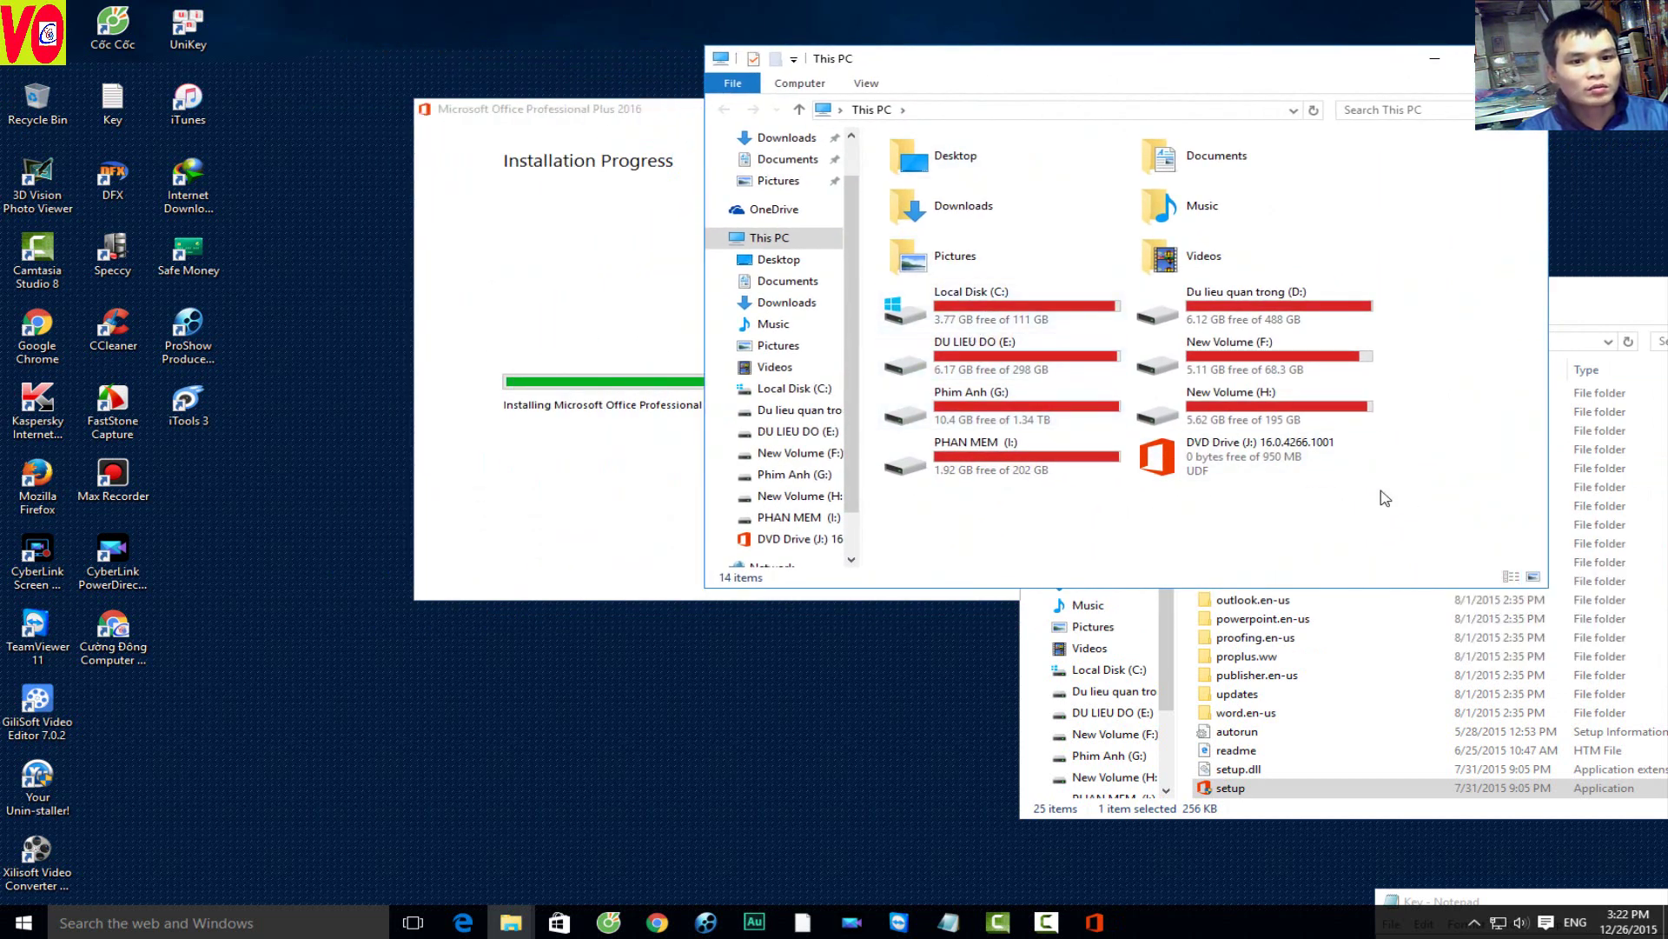
pyautogui.rightClick(1390, 485)
pyautogui.click(1435, 559)
# Step: Refresh the other This PC window to update C: free space and select the DU LIEU DO (E:) drive
pyautogui.rightClick(1430, 452)
pyautogui.click(1468, 527)
pyautogui.rightClick(1436, 440)
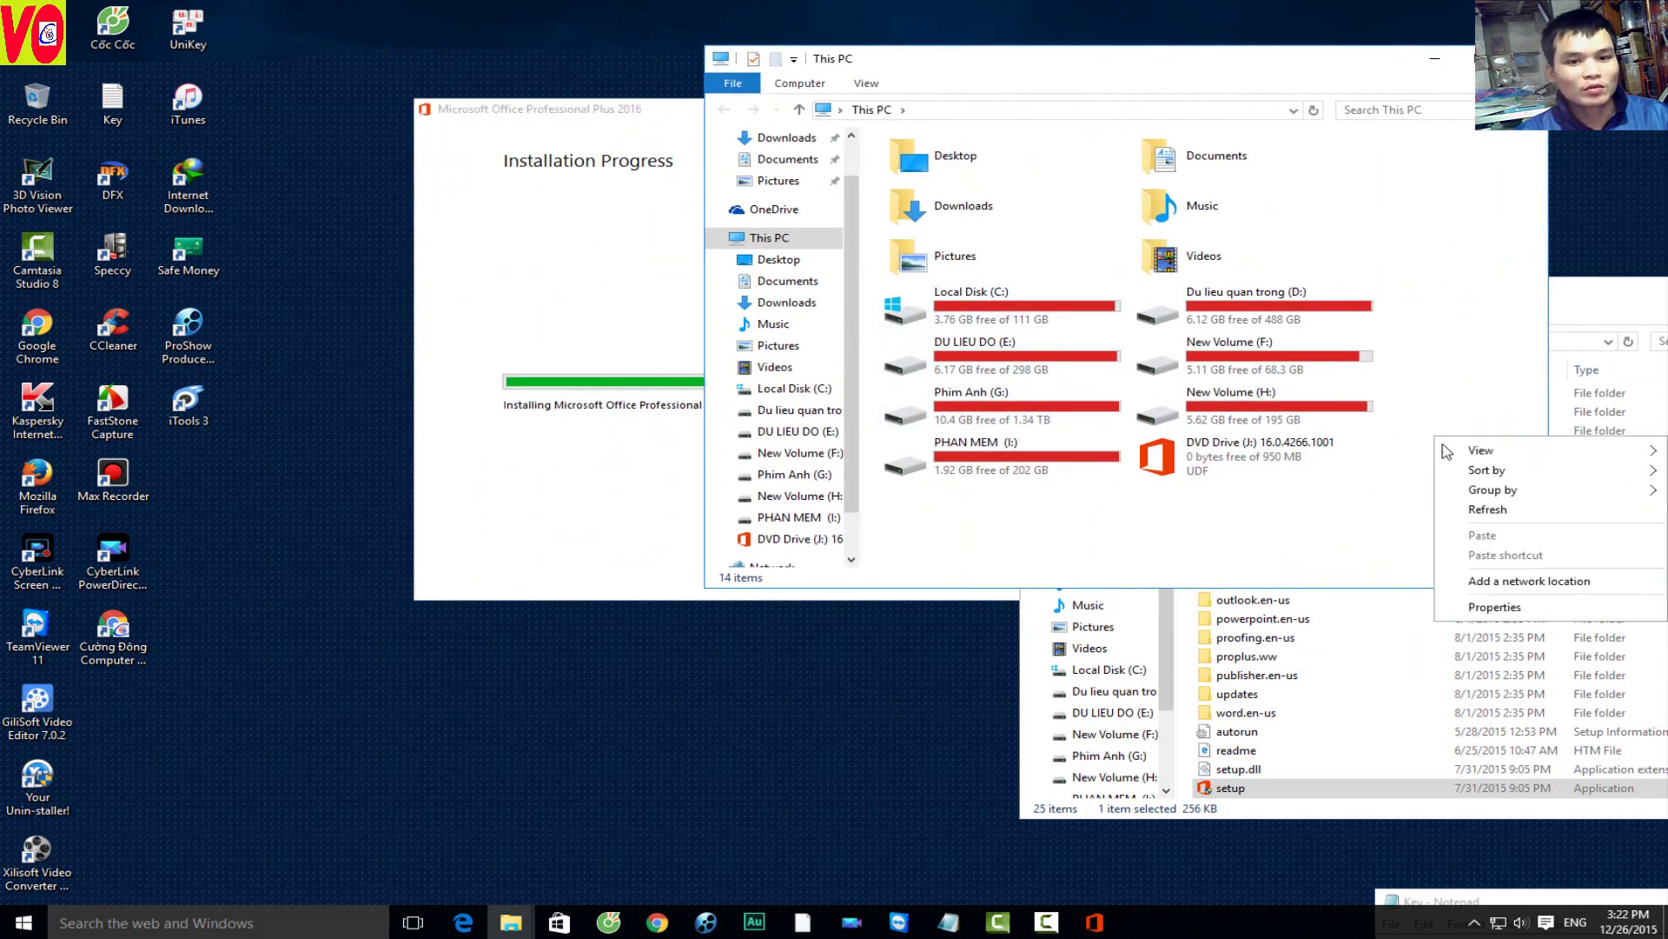
pyautogui.click(1486, 510)
pyautogui.moveTo(1043, 58); pyautogui.dragTo(416, 76)
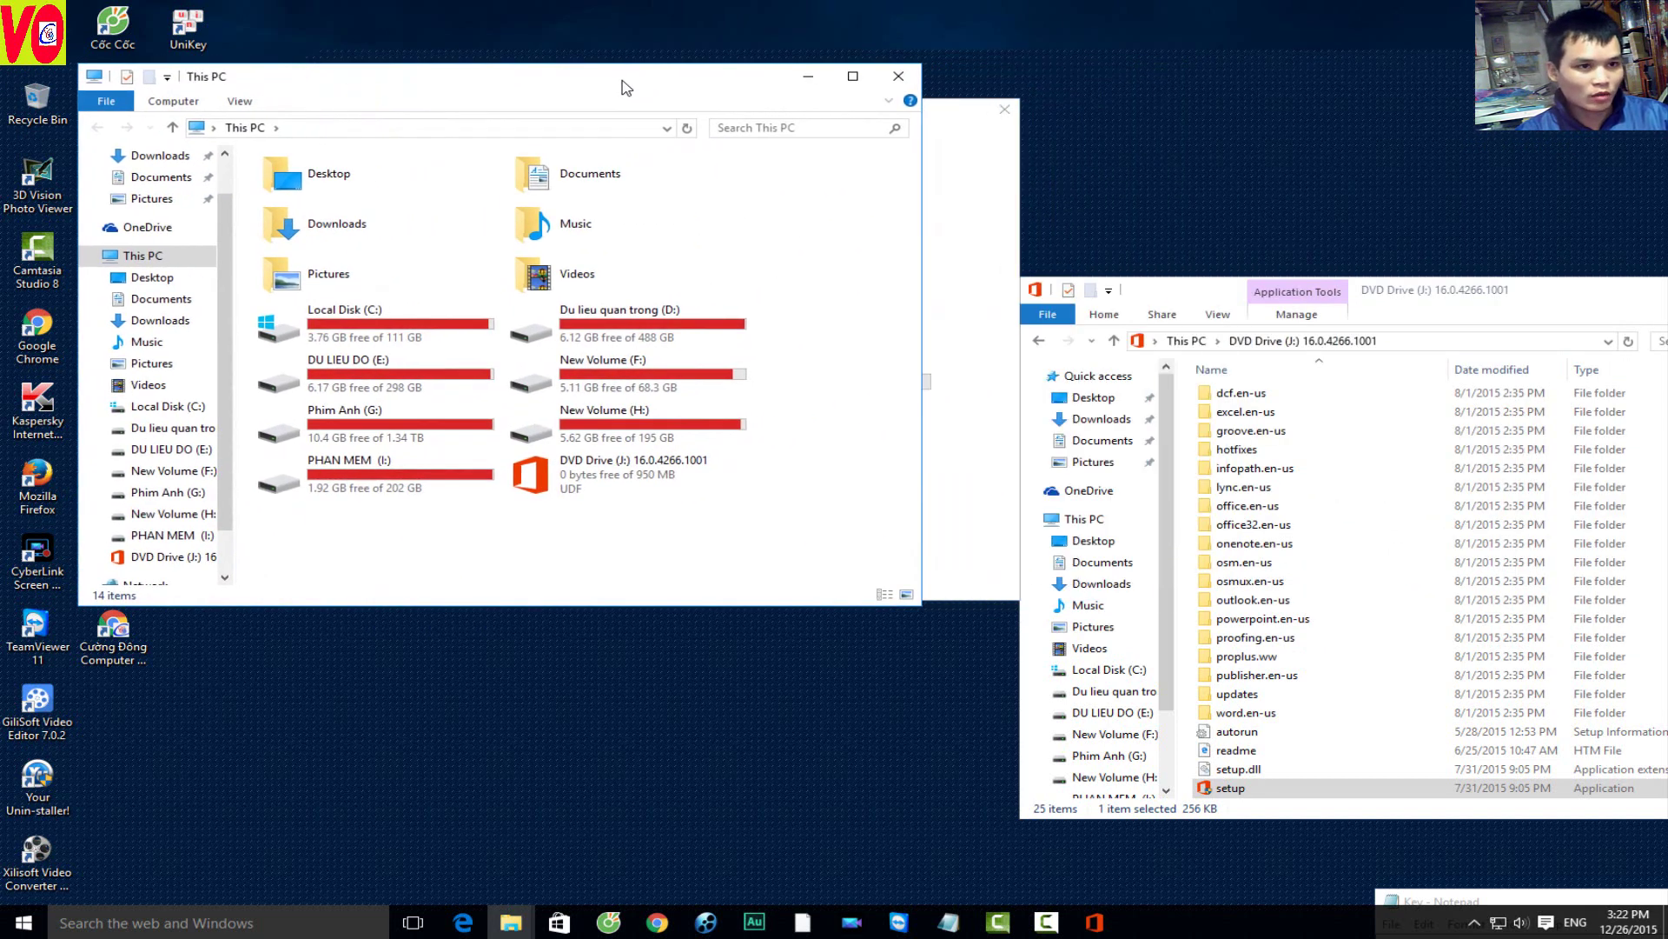
pyautogui.rightClick(850, 431)
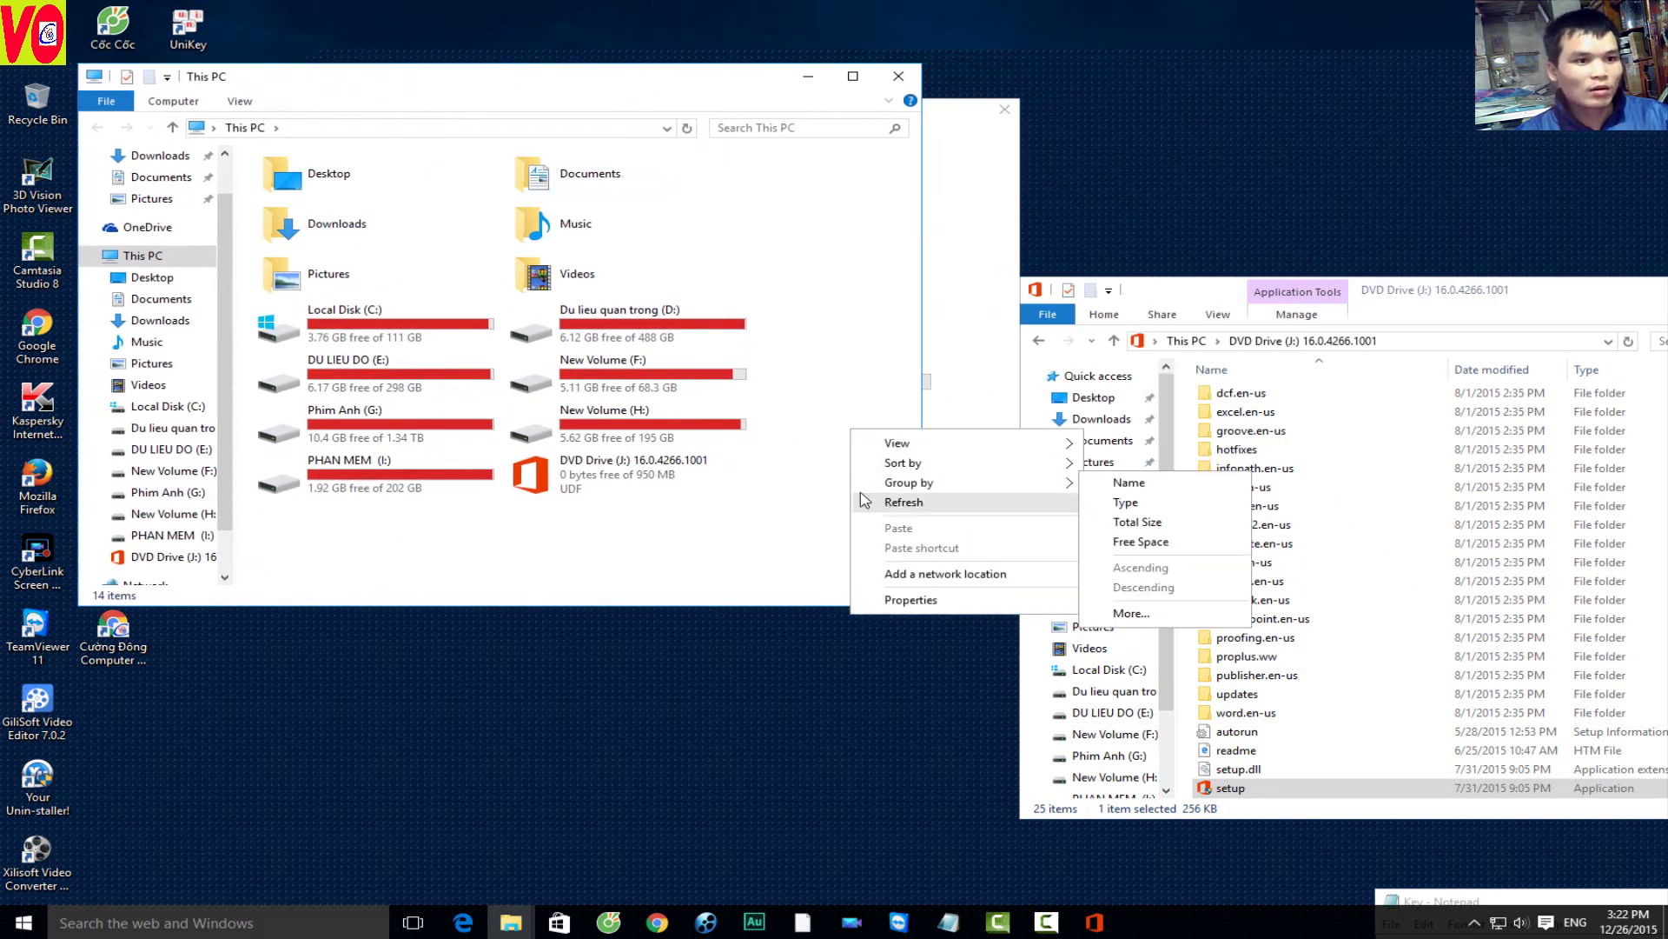
pyautogui.click(884, 503)
pyautogui.click(606, 315)
pyautogui.click(450, 378)
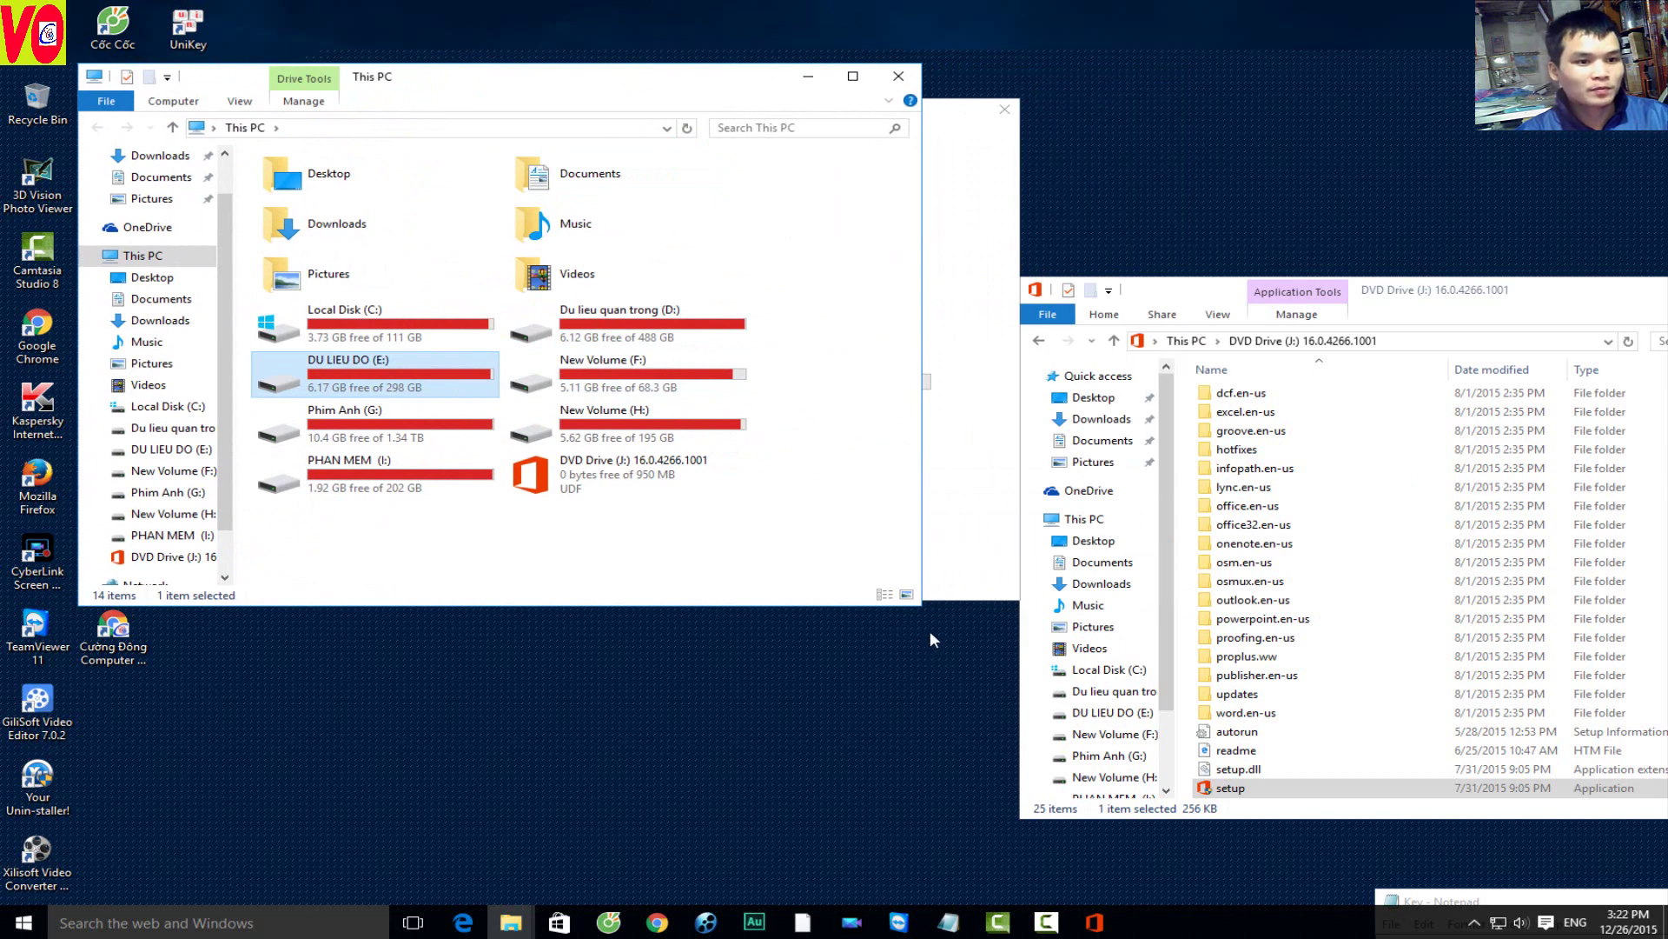
# Step: Switch the DVD Drive window to This PC and refresh its drive listing
pyautogui.moveTo(914, 606); pyautogui.dragTo(940, 631)
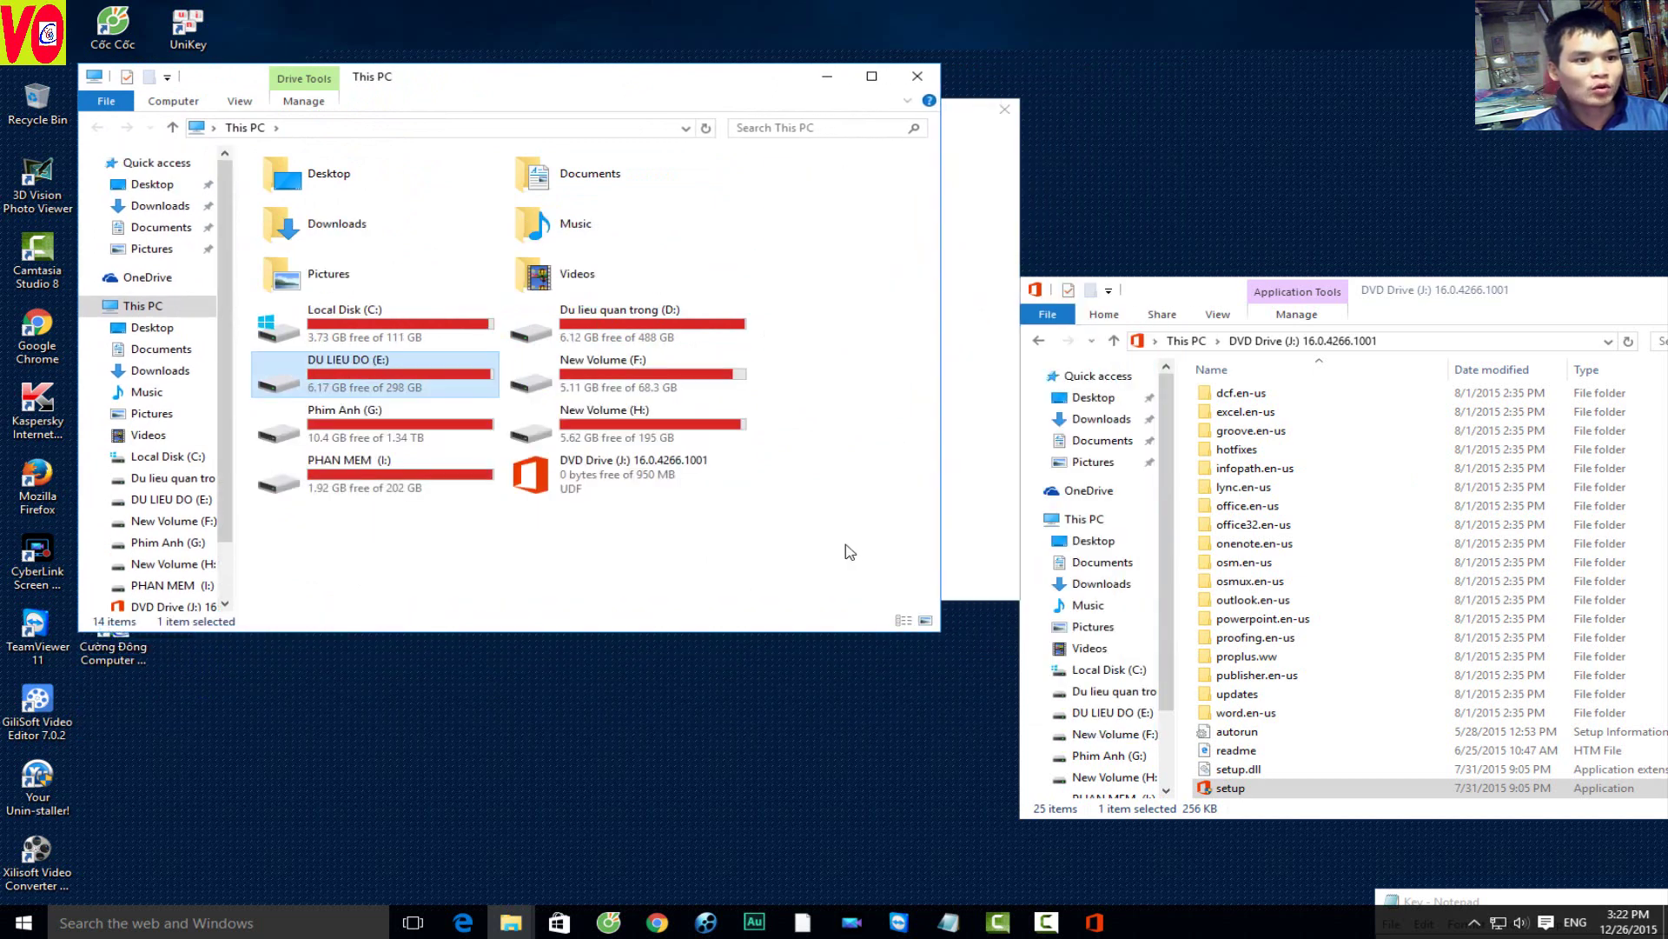
pyautogui.moveTo(660, 83)
pyautogui.mouseDown()
pyautogui.moveTo(1021, 713)
pyautogui.moveTo(629, 408)
pyautogui.mouseUp()
pyautogui.moveTo(1475, 282)
pyautogui.mouseDown()
pyautogui.moveTo(1199, 218)
pyautogui.moveTo(1069, 155)
pyautogui.mouseUp()
pyautogui.click(999, 418)
pyautogui.scroll(1, 1005, 551)
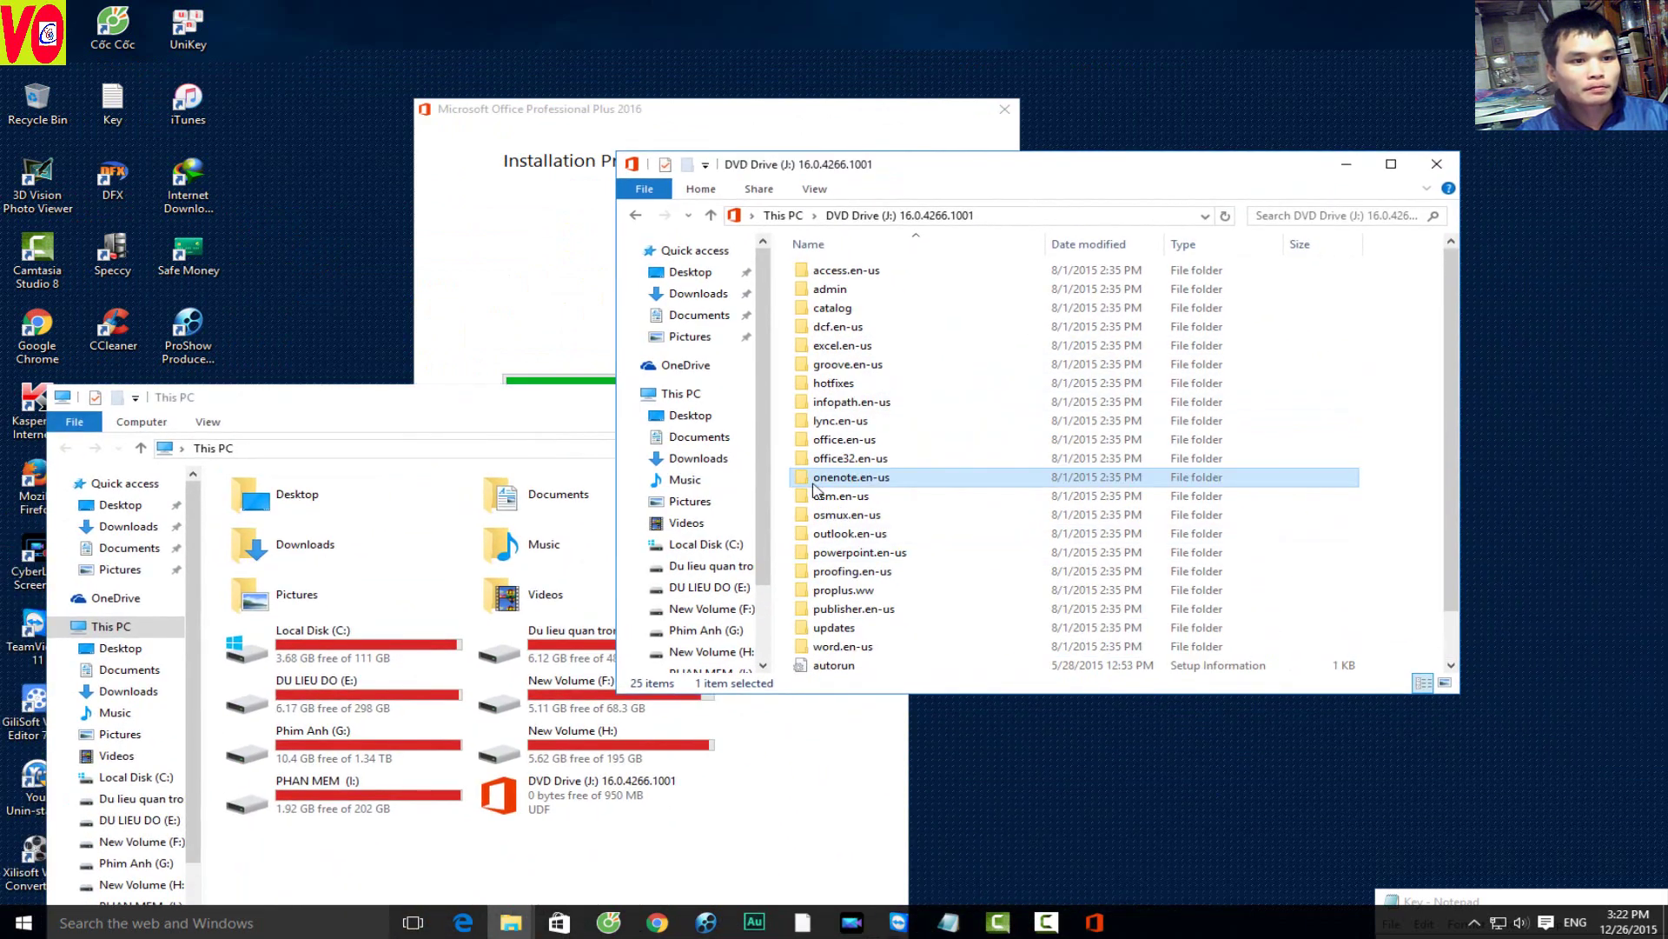
pyautogui.click(722, 395)
pyautogui.rightClick(1362, 557)
pyautogui.click(1400, 624)
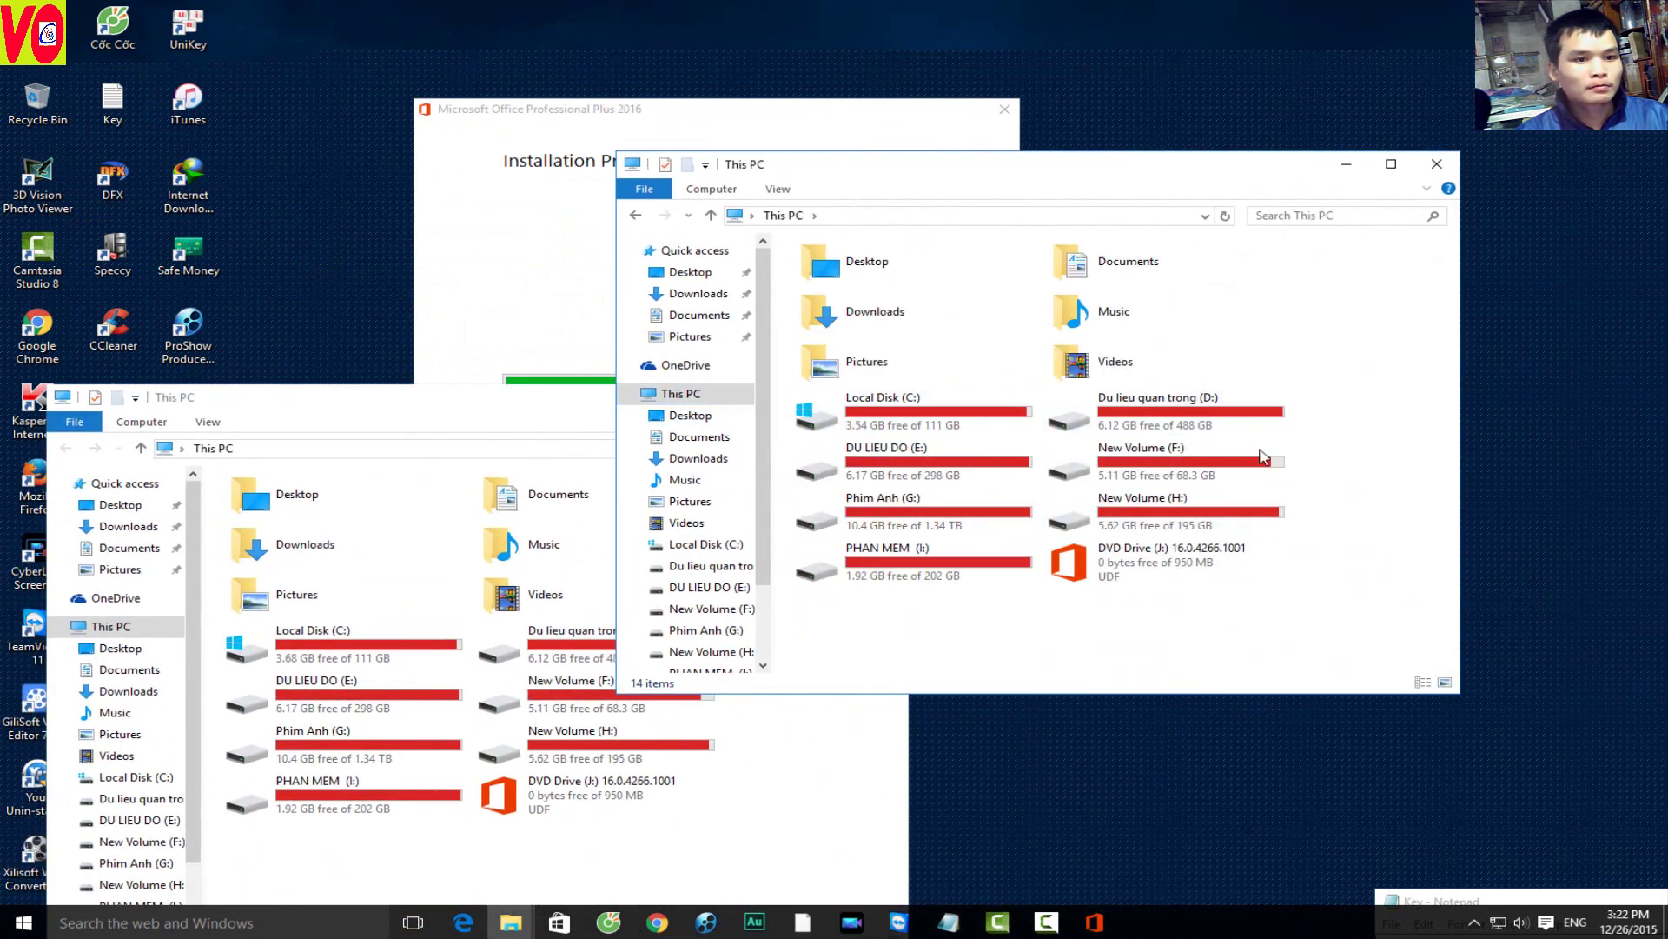
# Step: Rearrange the two This PC windows and the installer window across the screen
pyautogui.moveTo(1169, 164); pyautogui.dragTo(1426, 468)
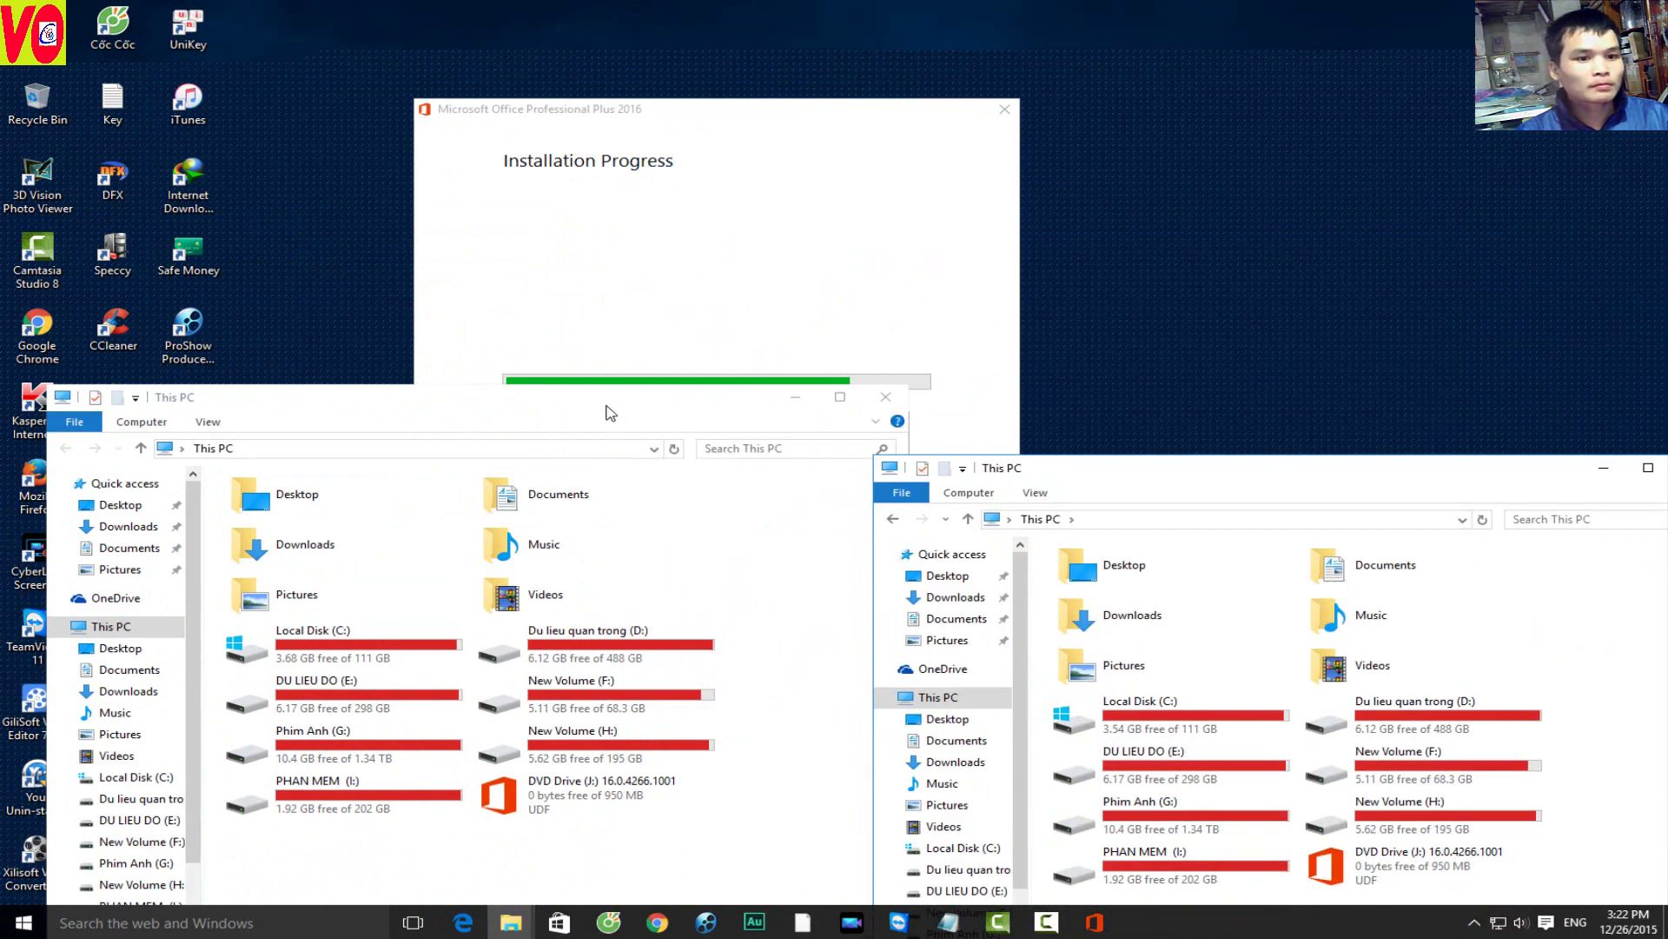
pyautogui.moveTo(611, 413); pyautogui.dragTo(599, 582)
pyautogui.moveTo(1217, 470); pyautogui.dragTo(1005, 170)
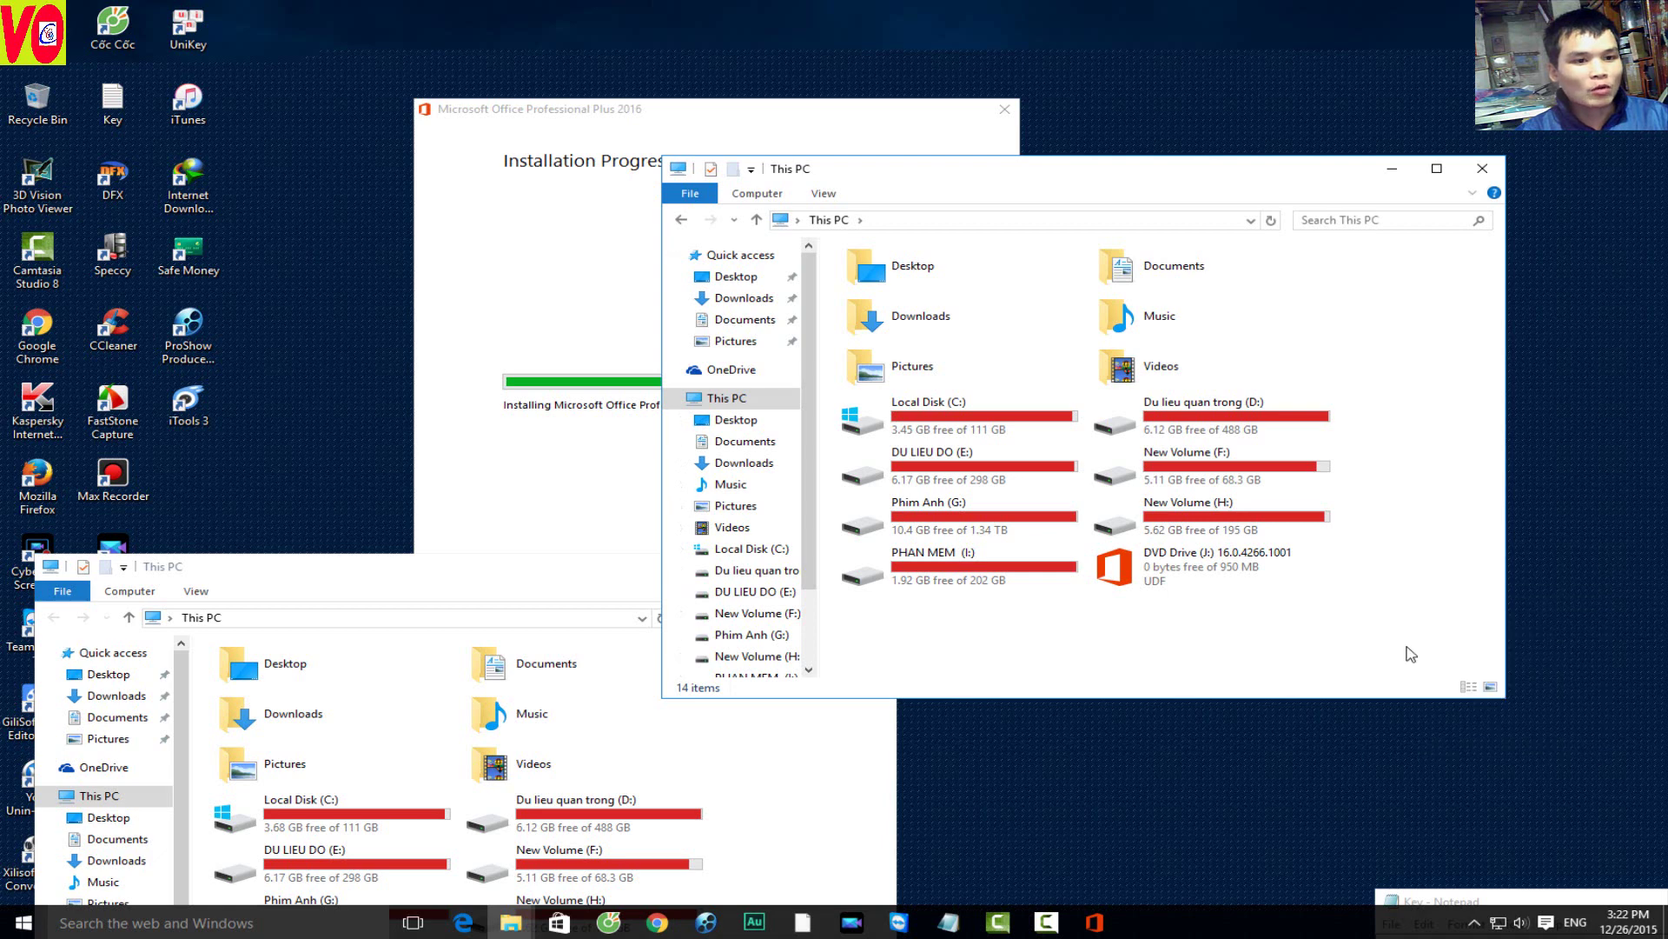
pyautogui.rightClick(1411, 565)
pyautogui.rightClick(1421, 579)
pyautogui.rightClick(1426, 602)
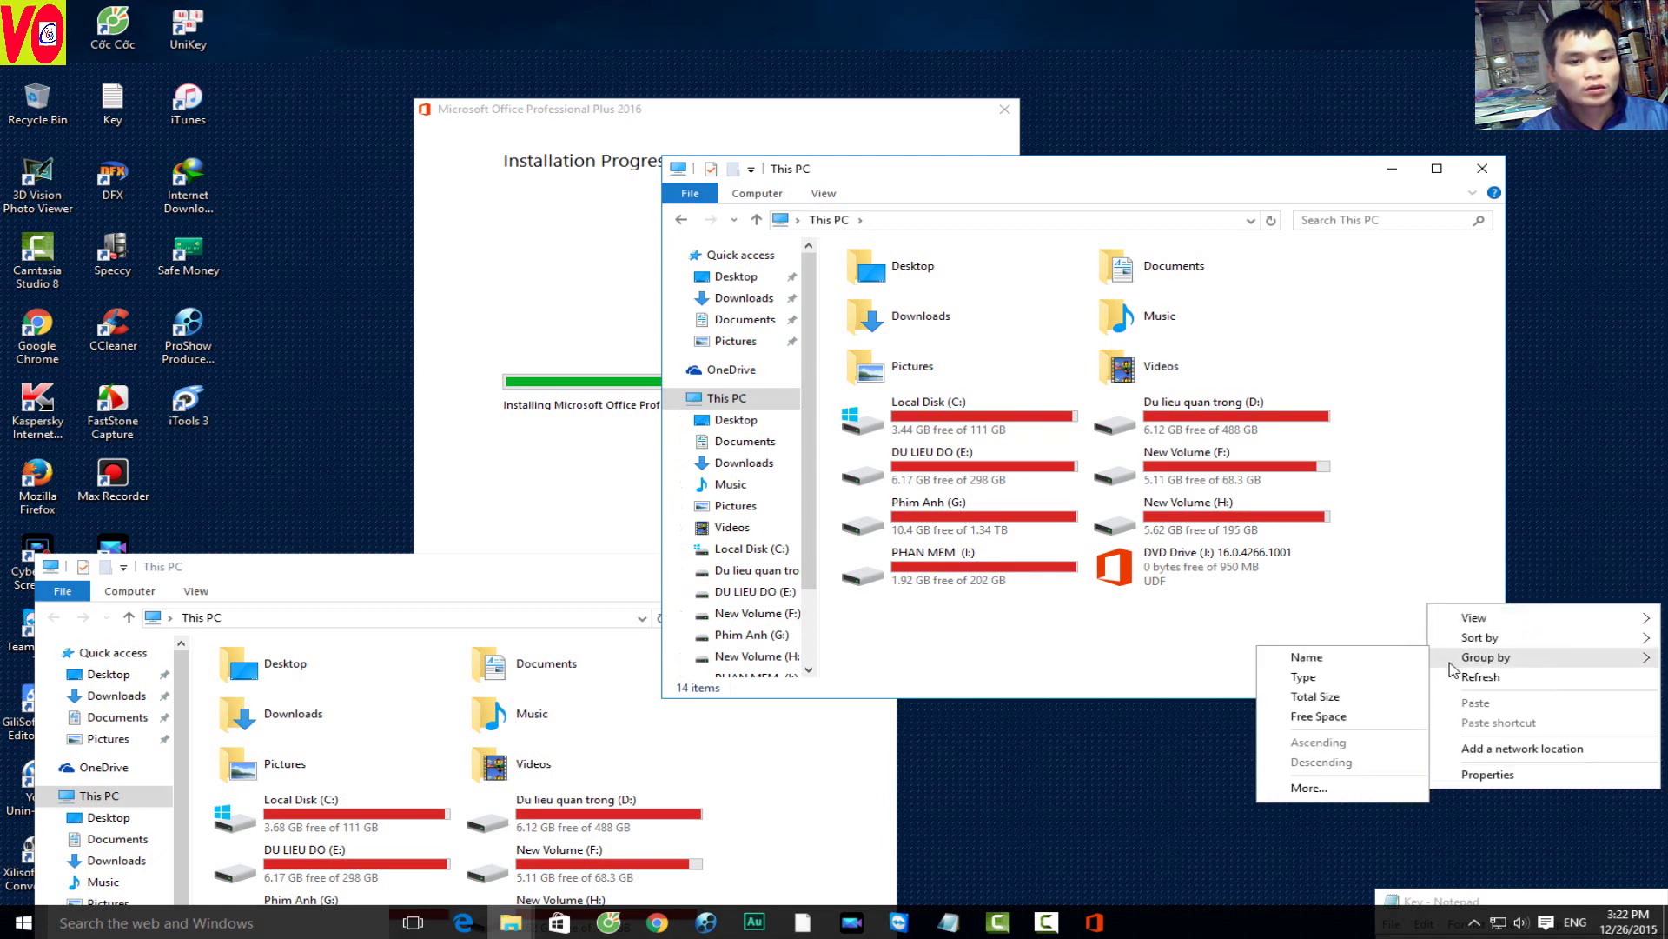
pyautogui.press('Escape')
pyautogui.moveTo(1140, 174); pyautogui.dragTo(1551, 198)
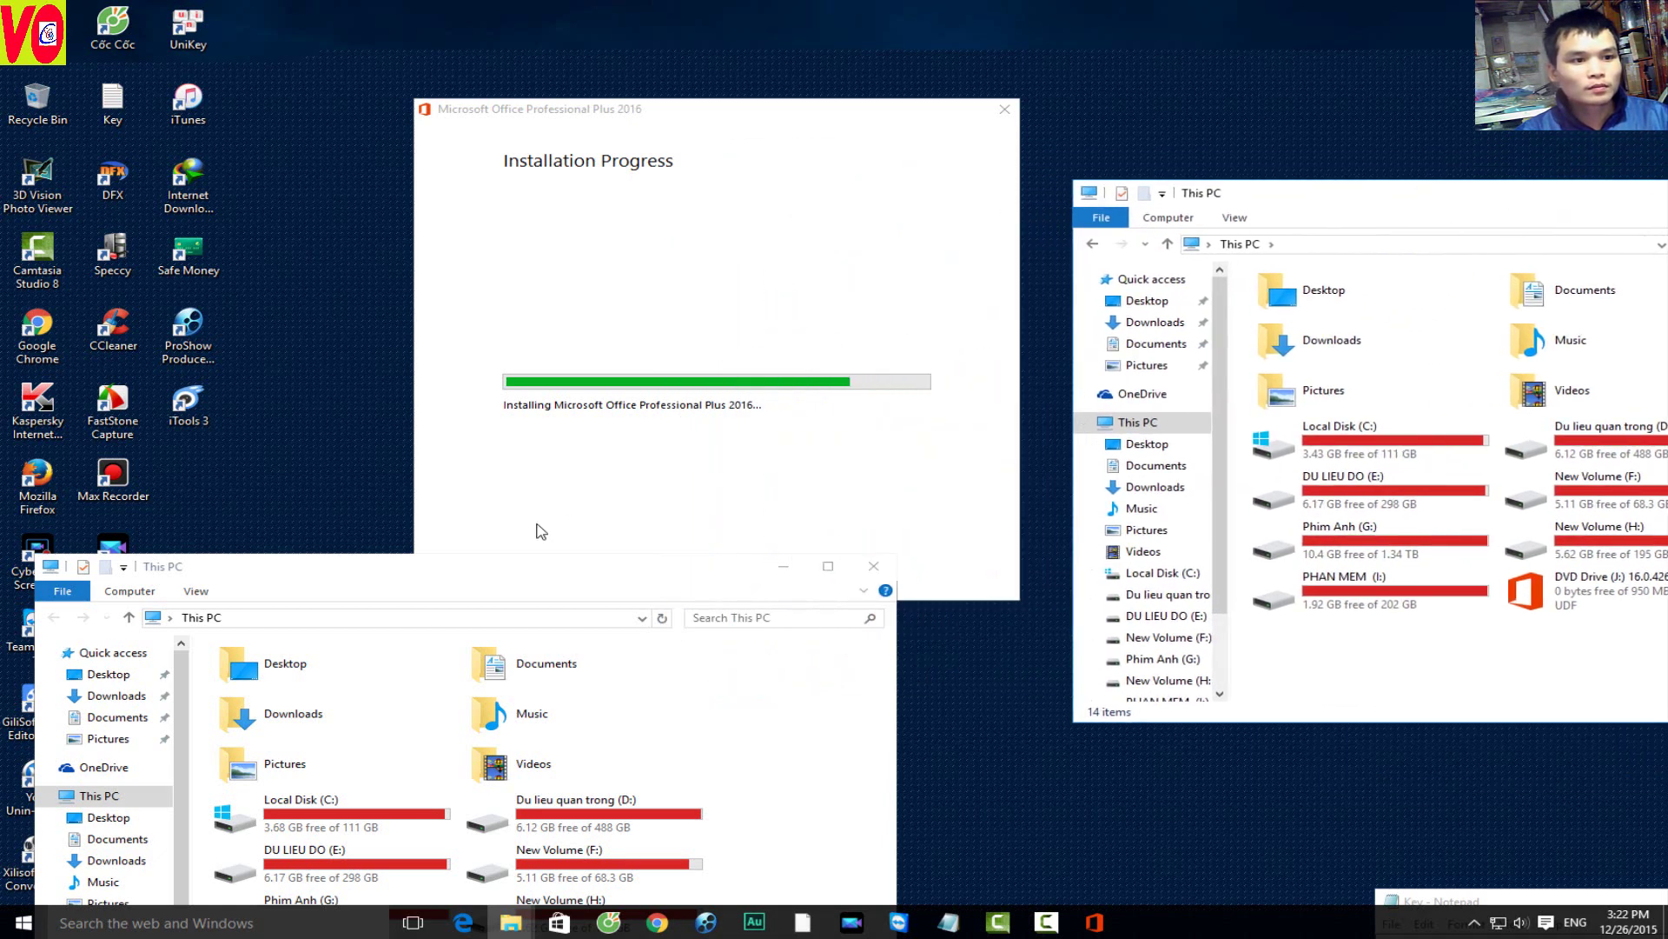
pyautogui.moveTo(540, 566); pyautogui.dragTo(1180, 659)
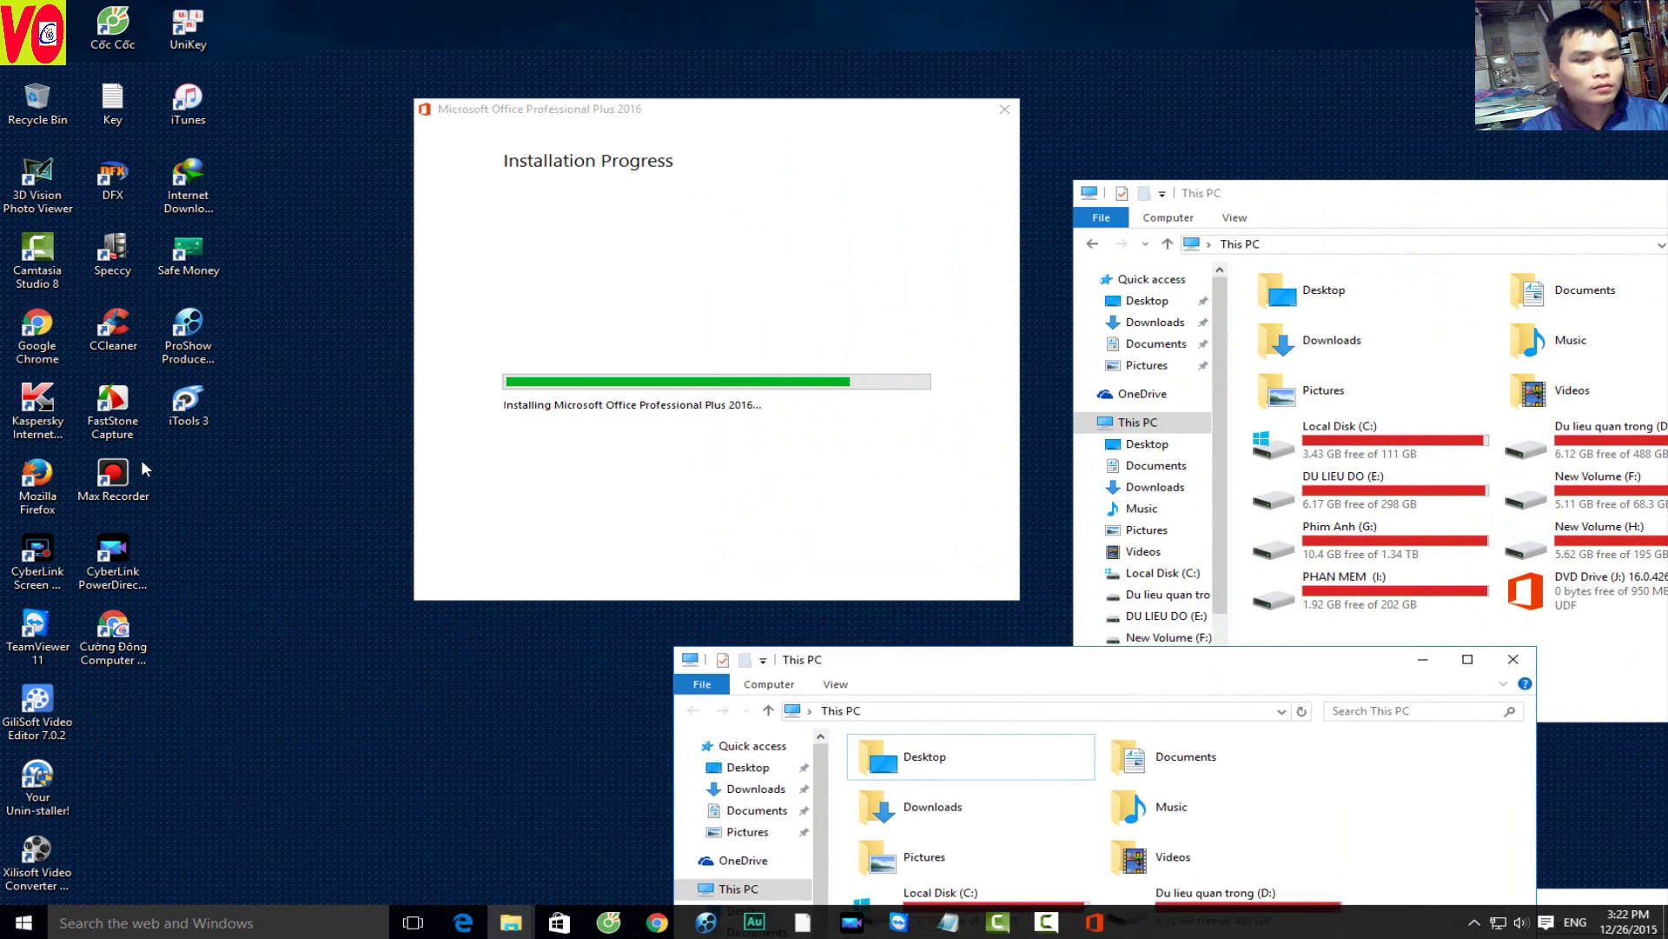
pyautogui.rightClick(532, 60)
pyautogui.moveTo(610, 119); pyautogui.dragTo(570, 128)
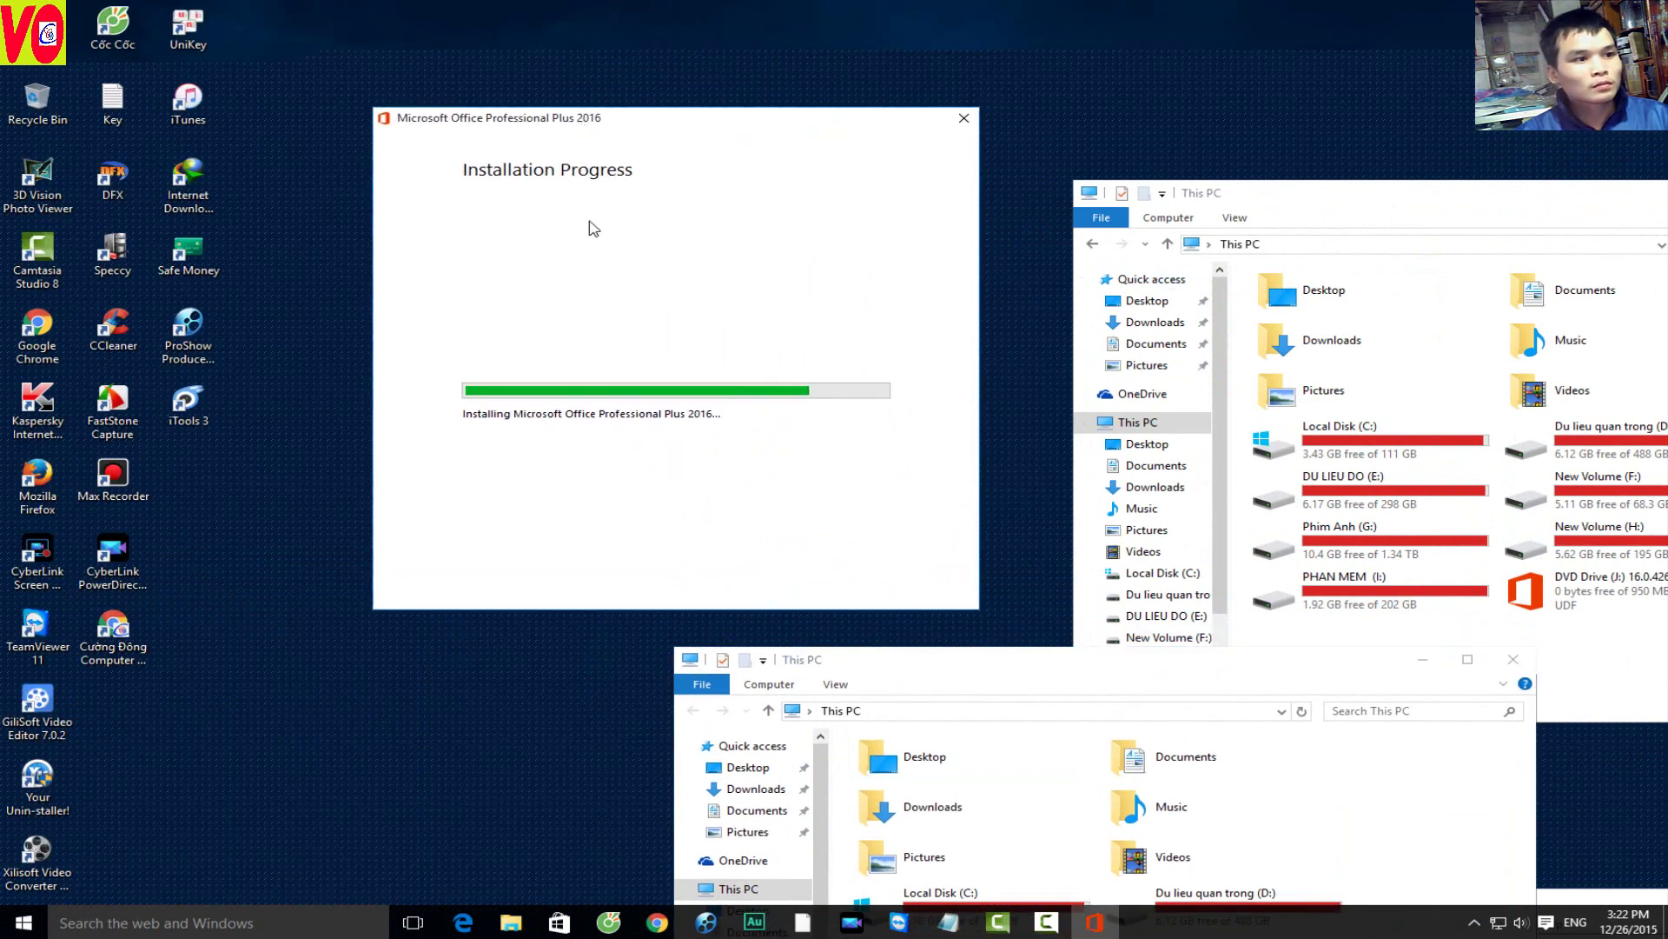
# Step: Let the Office installation progress, refreshing the desktop and nudging the setup window meanwhile
pyautogui.click(23, 921)
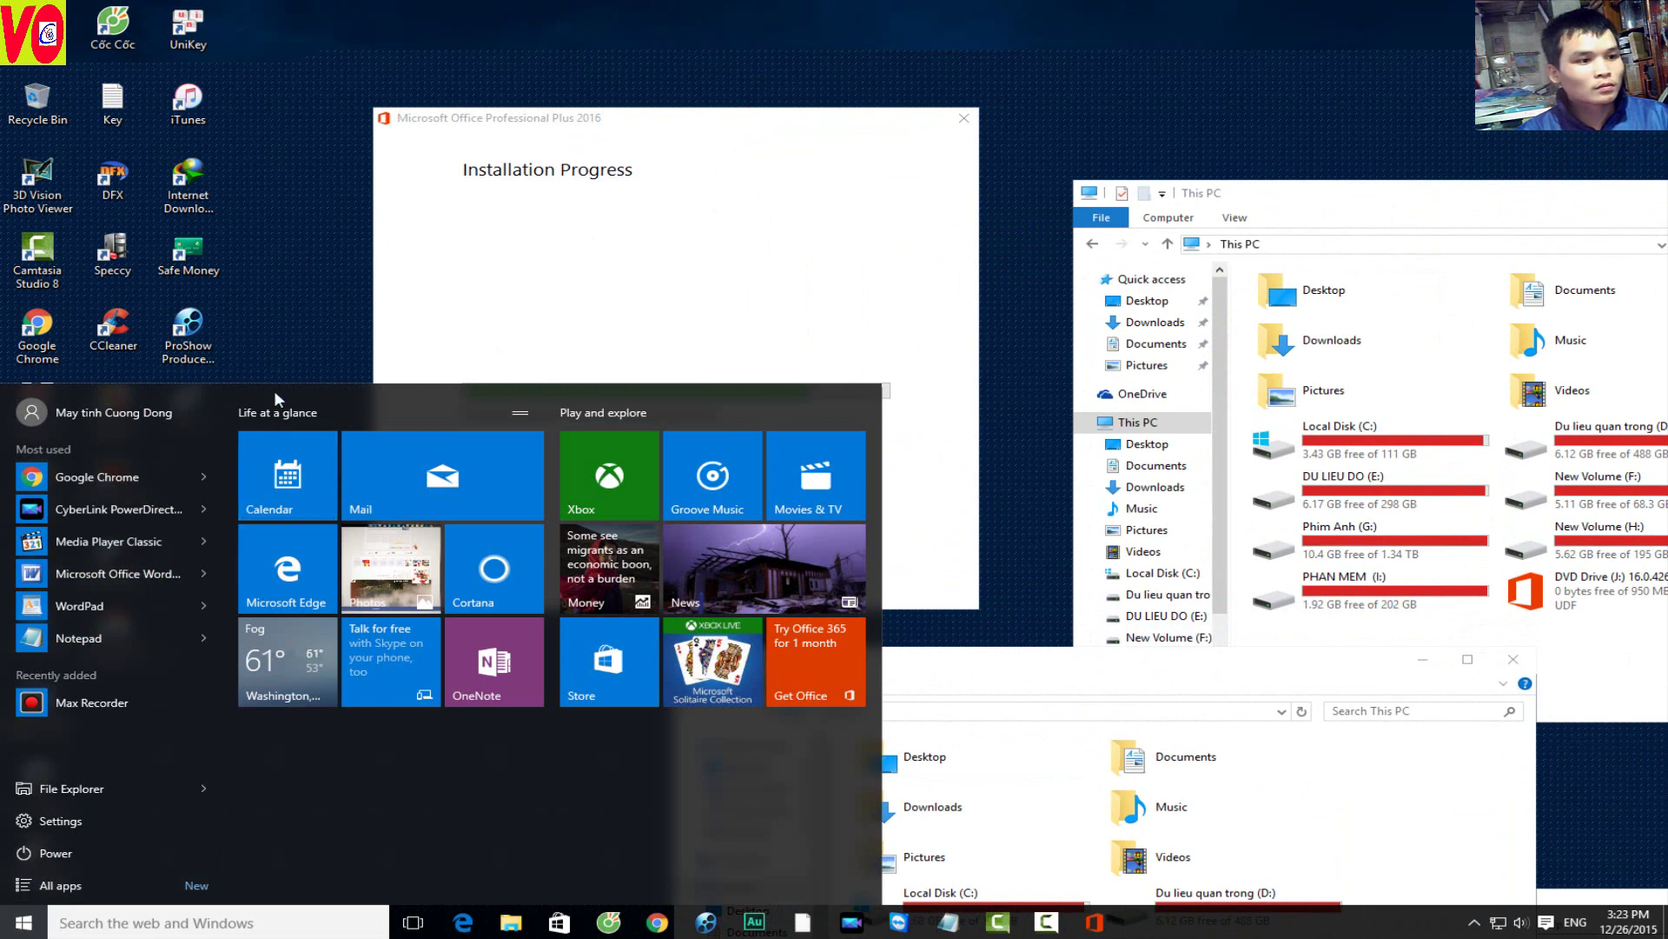
pyautogui.click(273, 309)
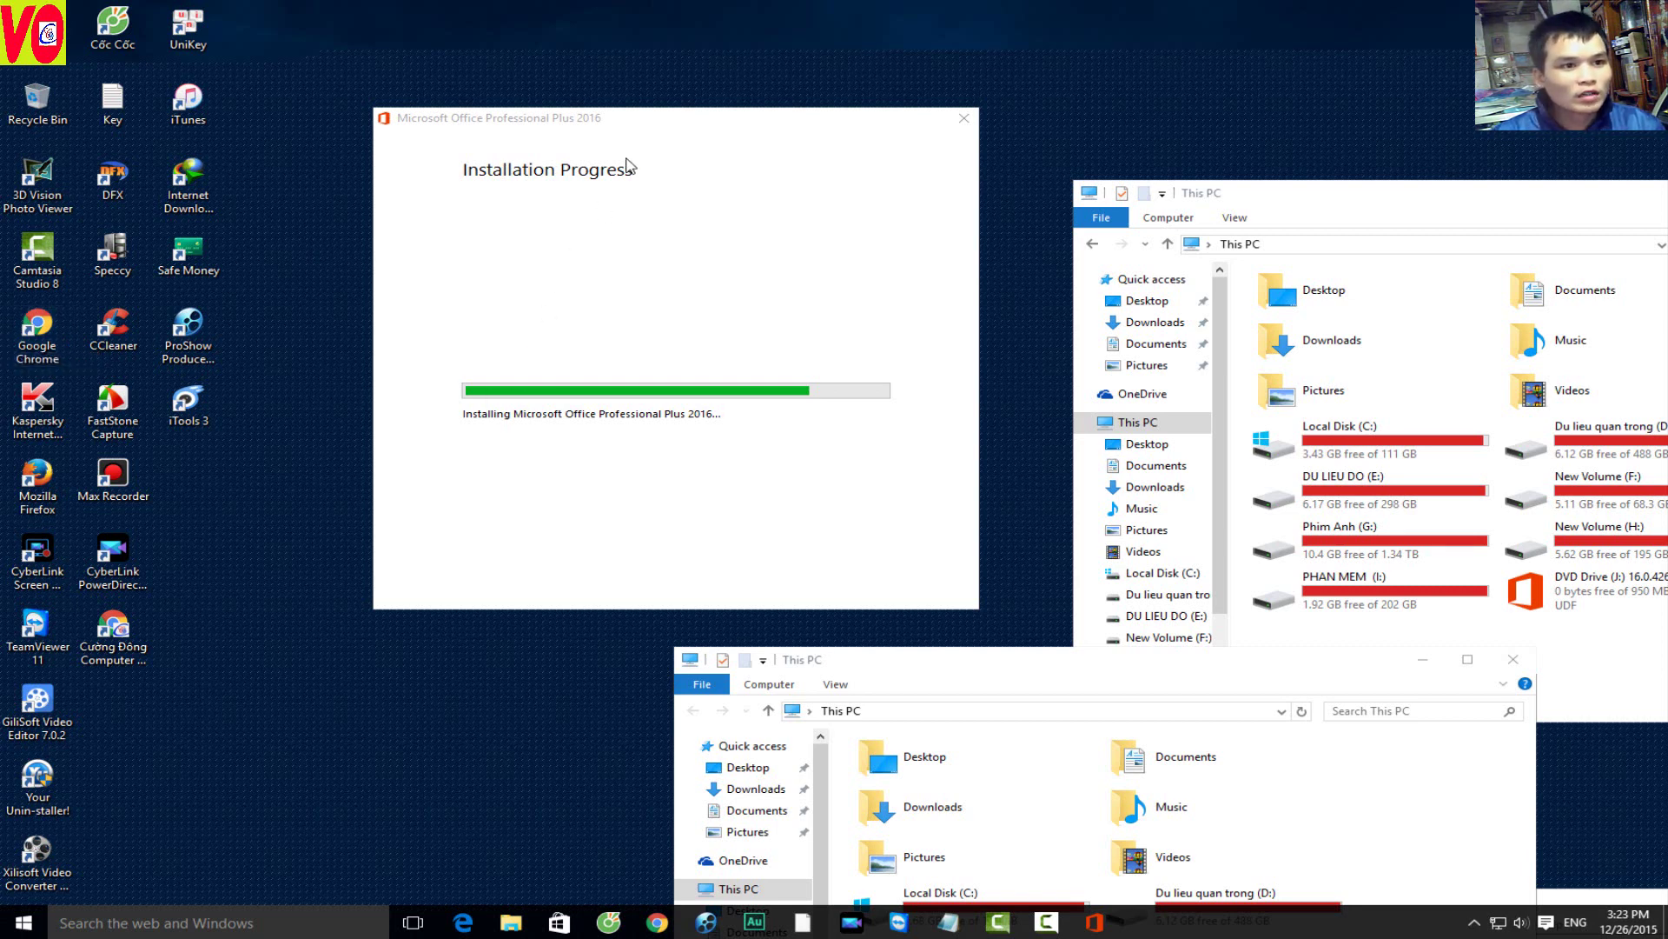
pyautogui.moveTo(643, 117)
pyautogui.mouseDown()
pyautogui.moveTo(533, 167)
pyautogui.moveTo(585, 127)
pyautogui.mouseUp()
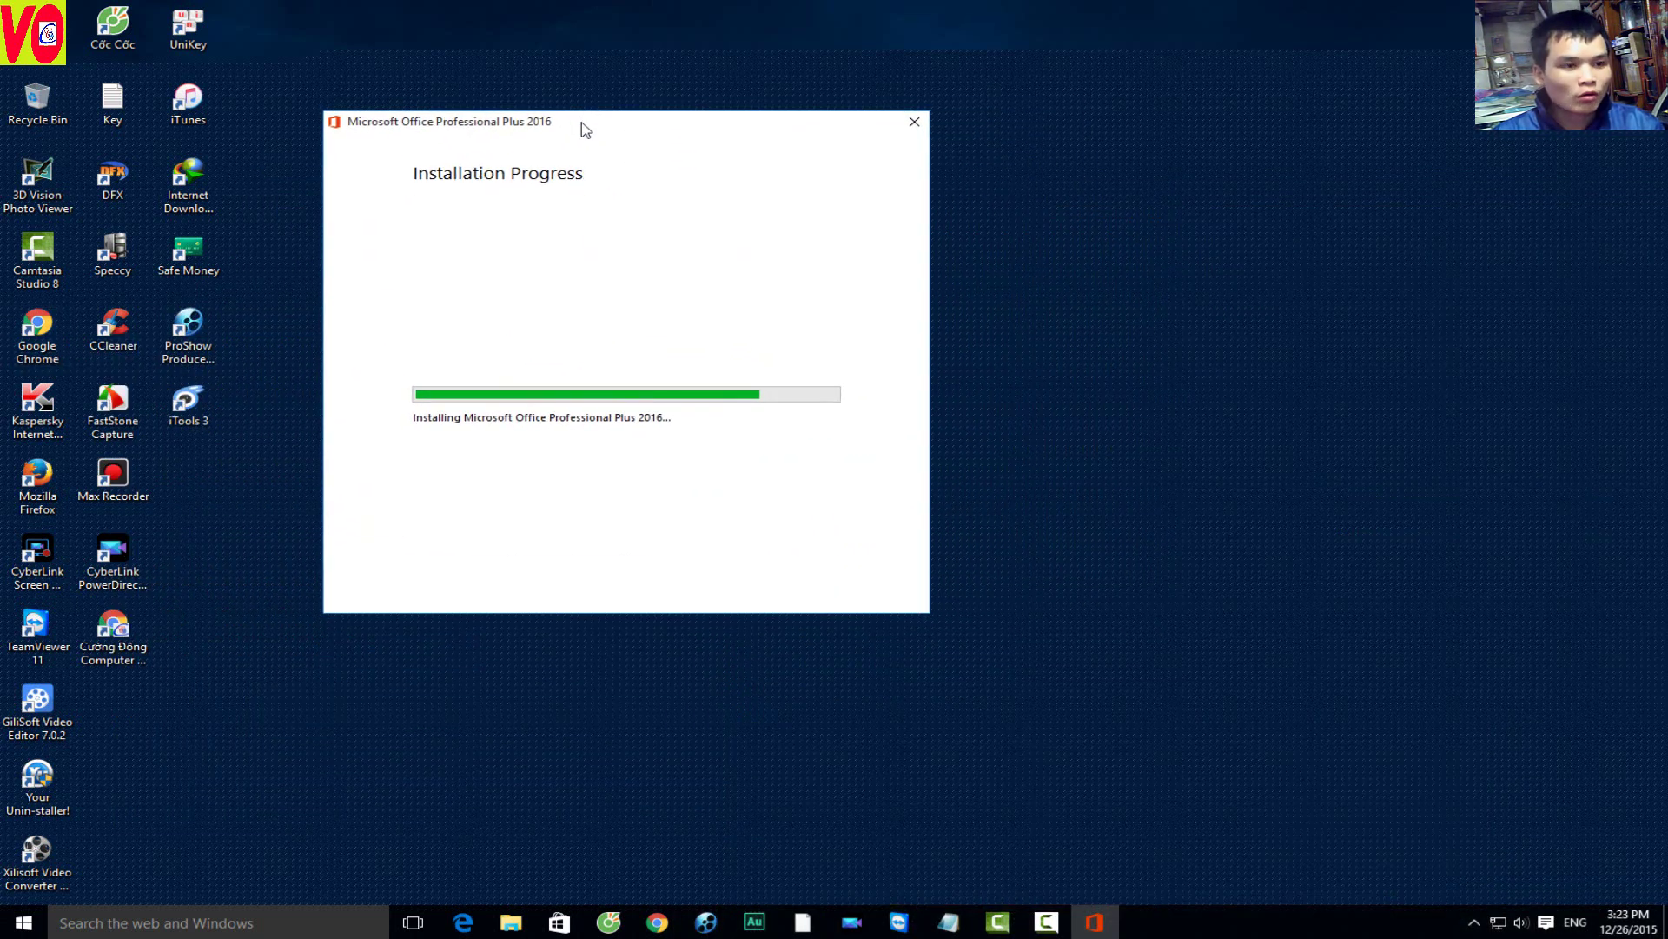
pyautogui.rightClick(1059, 383)
pyautogui.press('e')
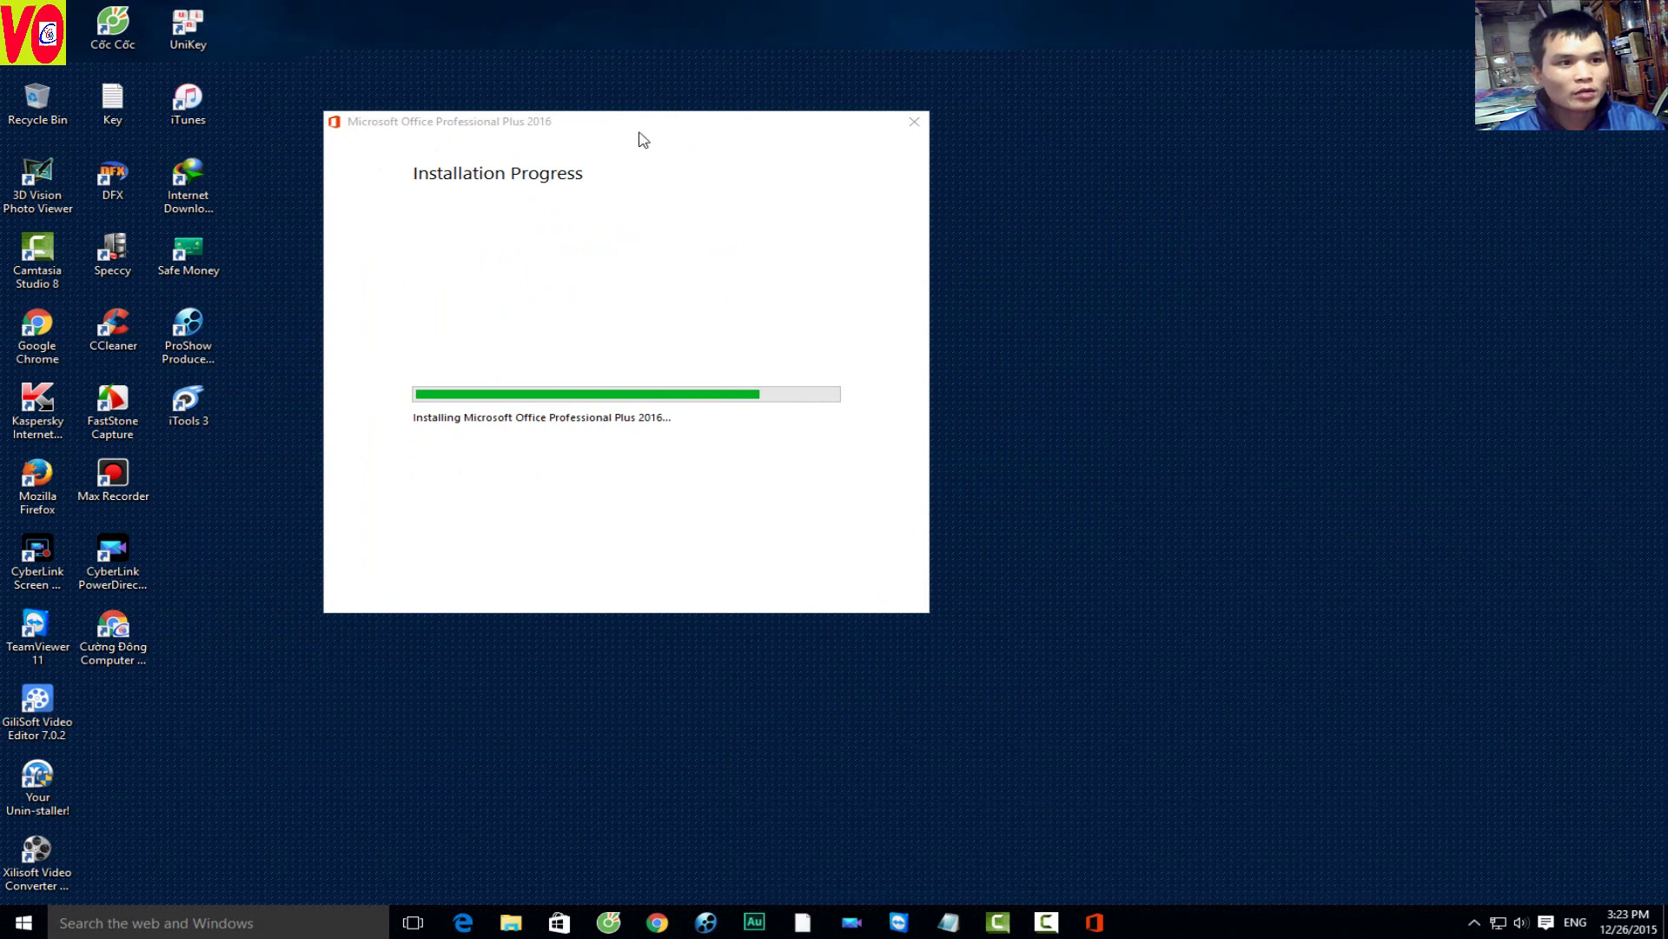
pyautogui.moveTo(640, 135); pyautogui.dragTo(655, 143)
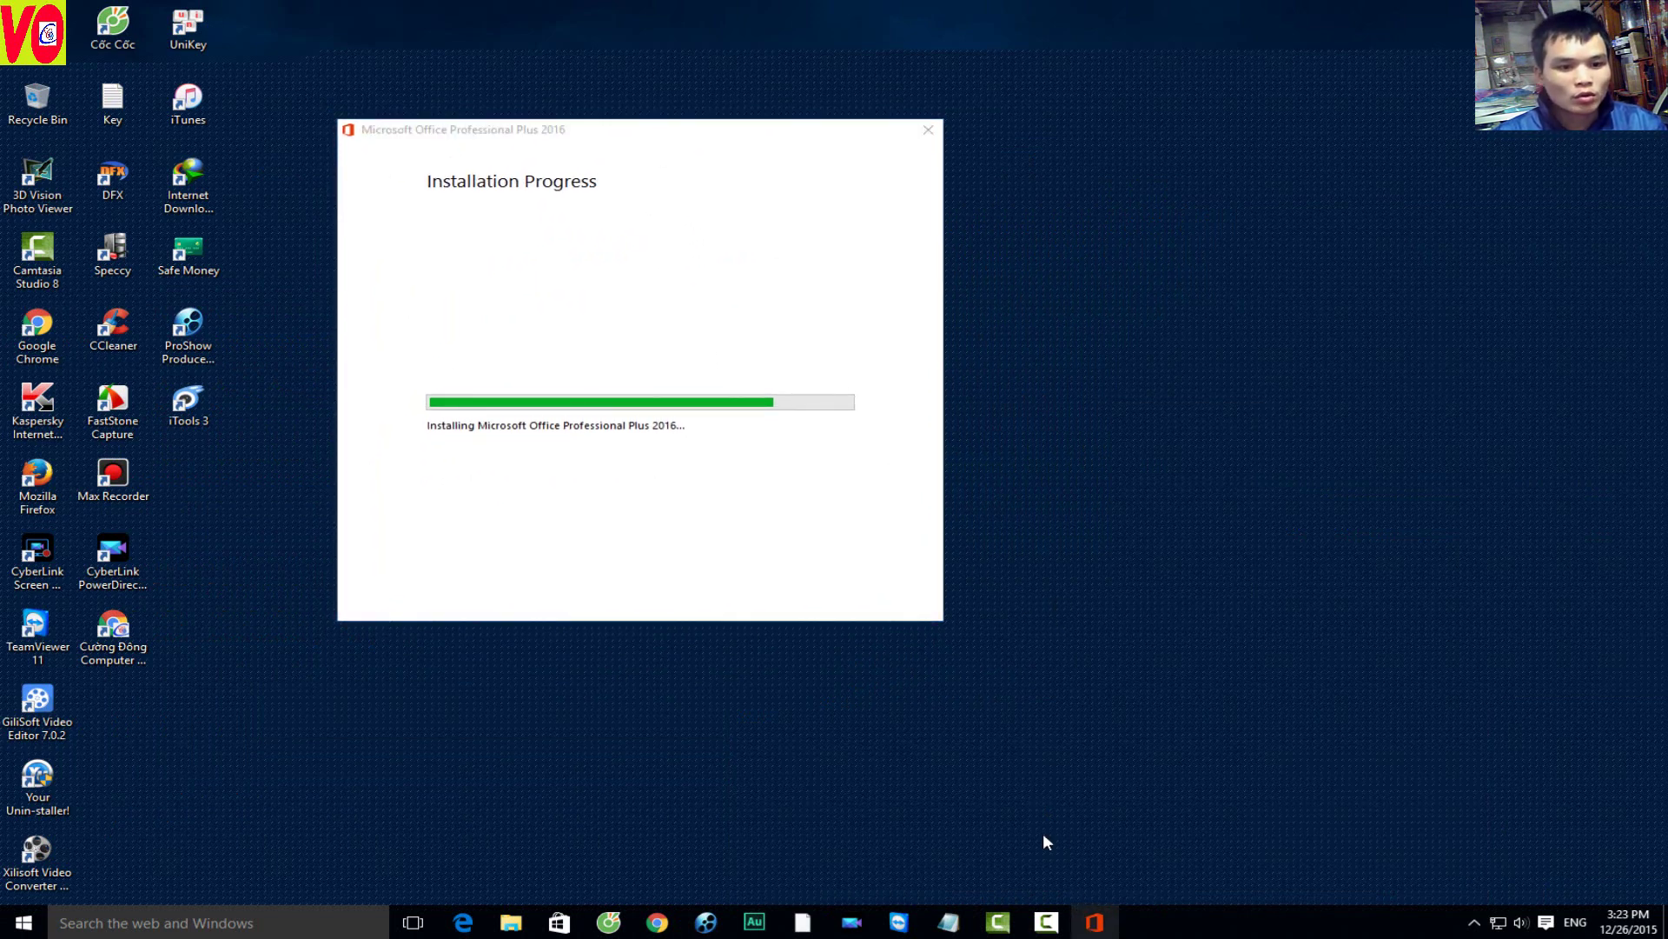
pyautogui.click(496, 132)
pyautogui.moveTo(498, 137); pyautogui.dragTo(509, 127)
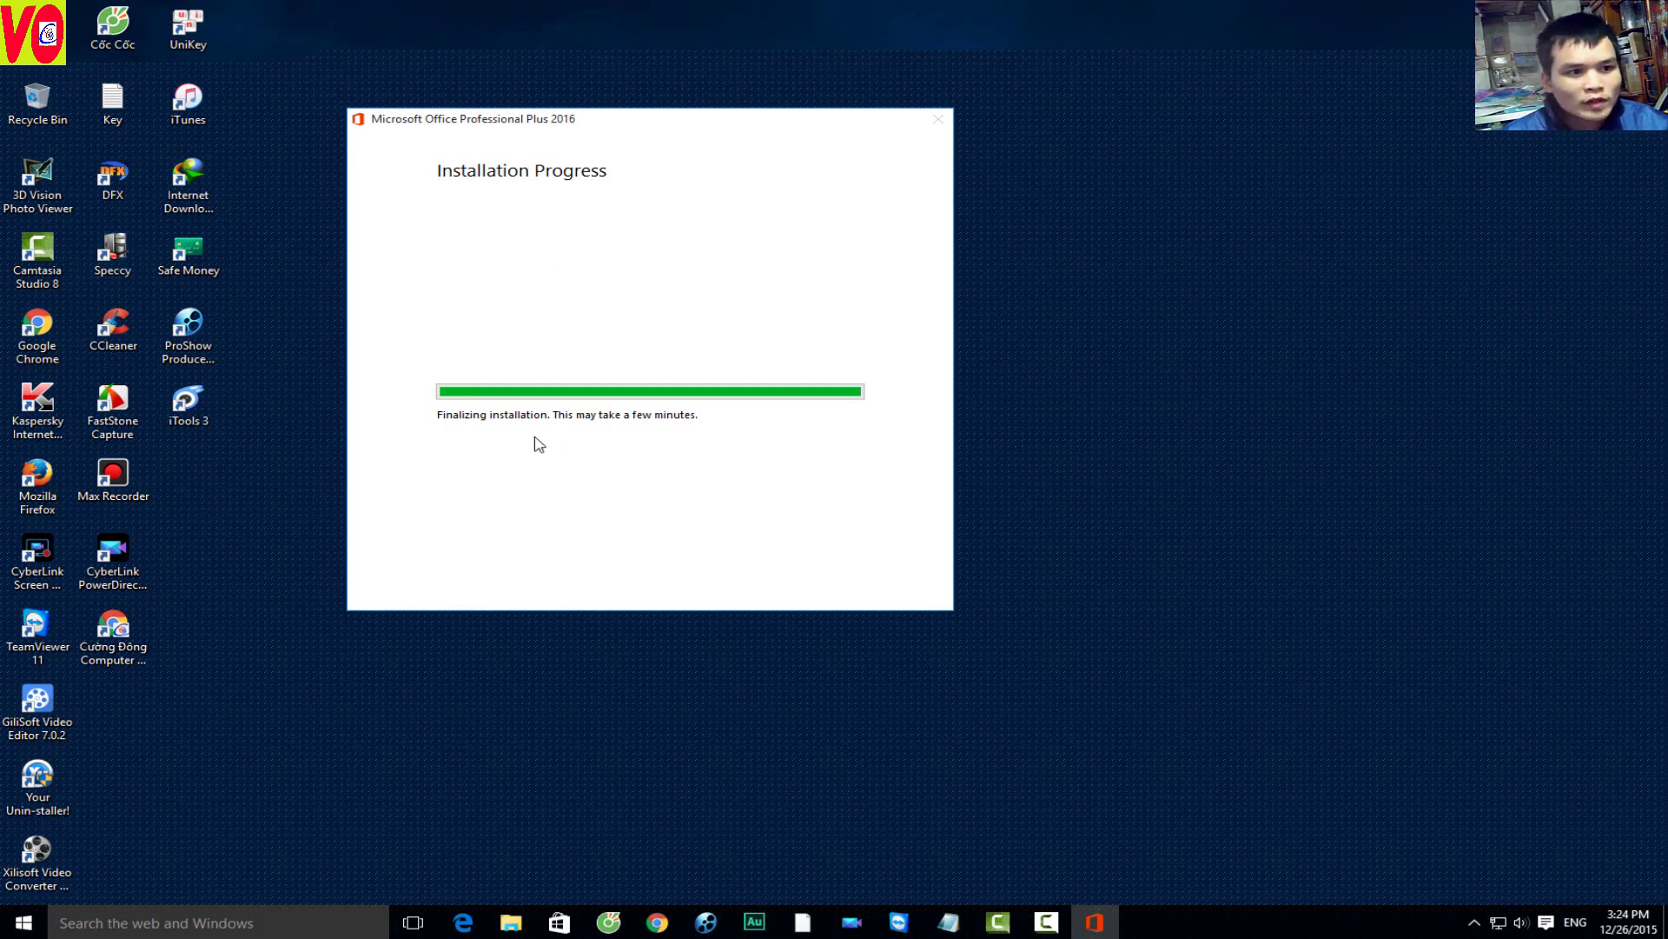
# Step: Move the installer to the right side and refresh the desktop twice
pyautogui.moveTo(708, 127); pyautogui.dragTo(1293, 153)
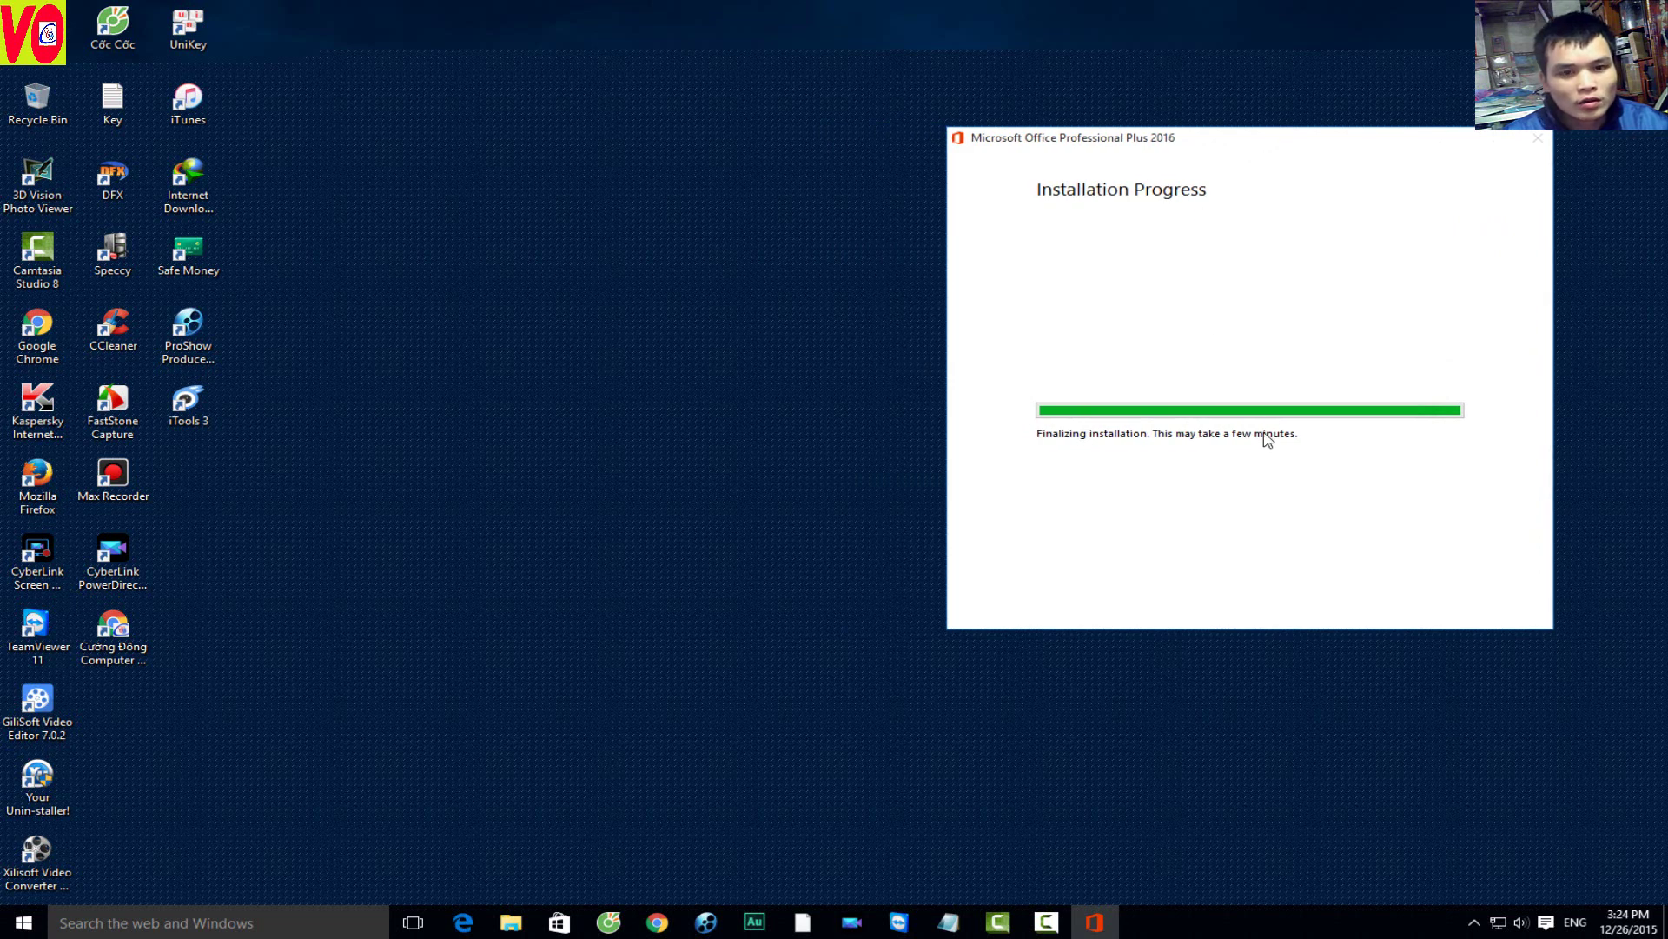
pyautogui.rightClick(391, 354)
pyautogui.click(426, 405)
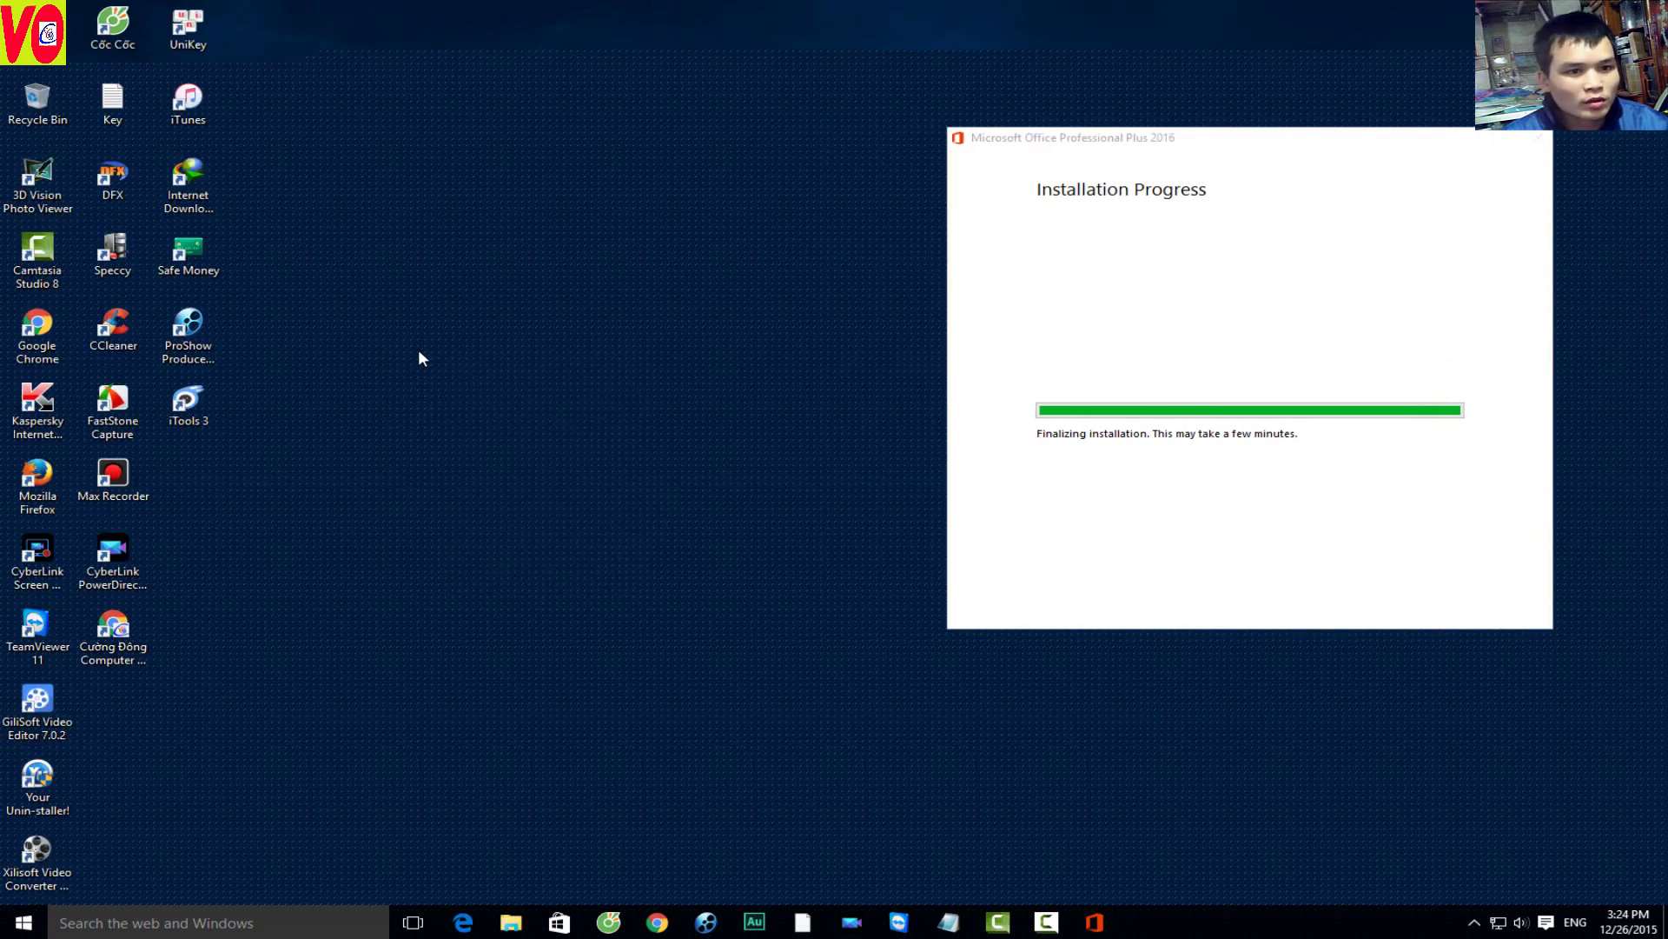
pyautogui.rightClick(419, 355)
pyautogui.click(425, 405)
# Step: Close the finished Office installer and refresh the desktop twice more
pyautogui.click(1488, 592)
pyautogui.rightClick(473, 428)
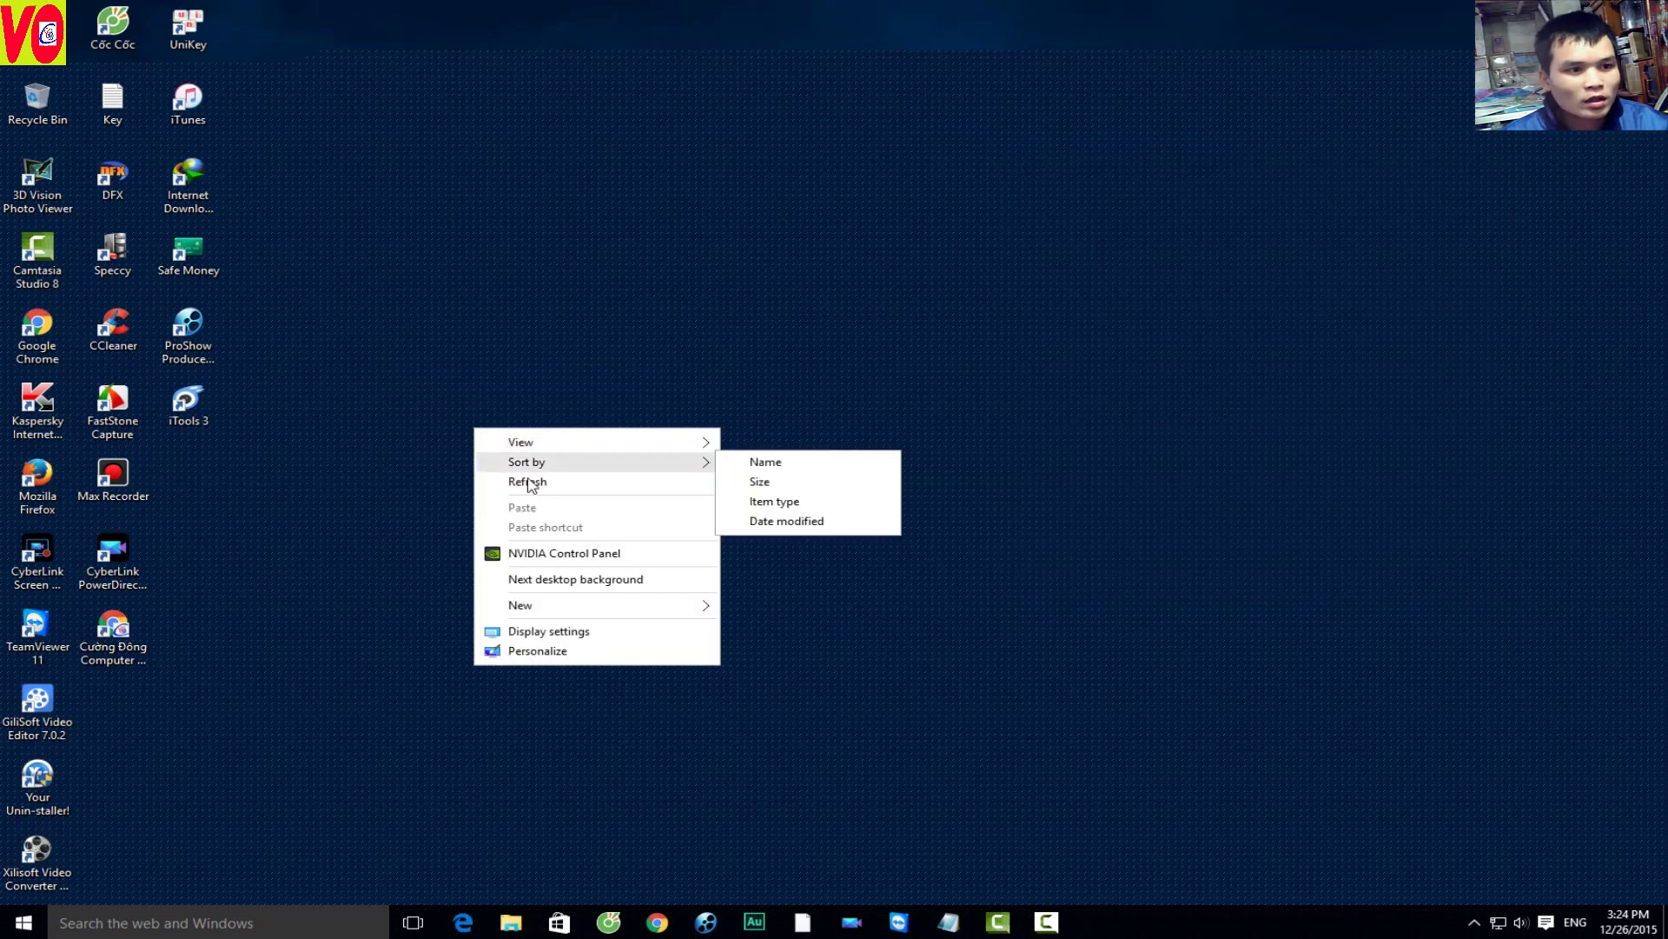
pyautogui.click(529, 481)
pyautogui.rightClick(487, 417)
pyautogui.click(527, 474)
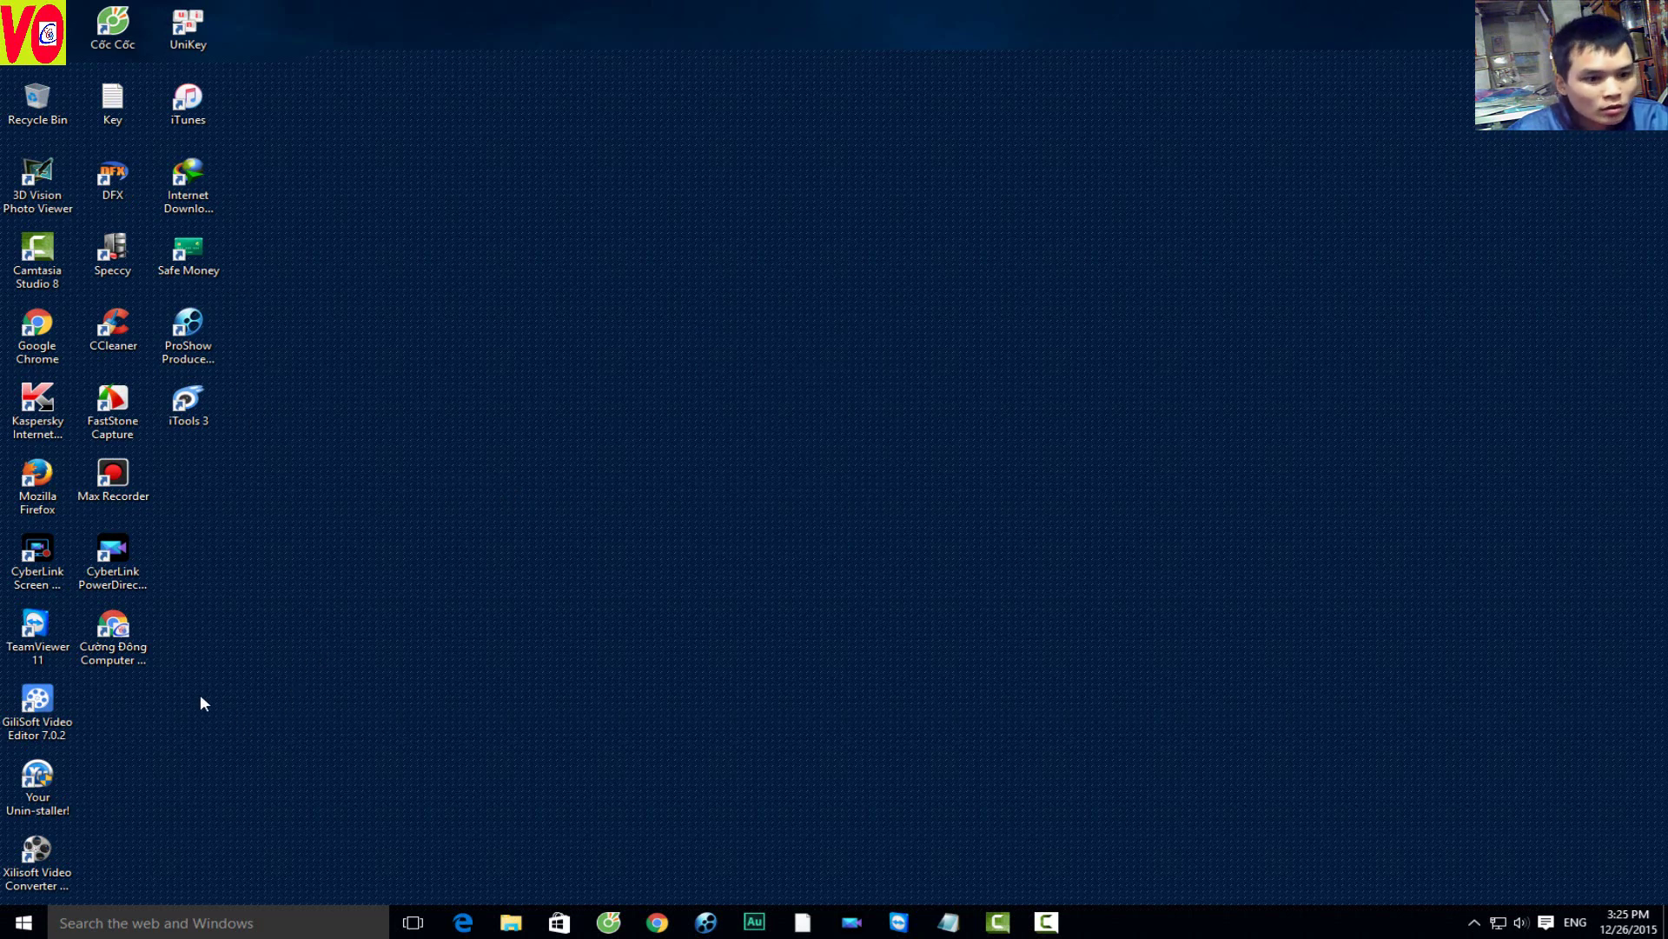
# Step: Launch Word 2016 from a Start search for 'w'
pyautogui.click(233, 925)
pyautogui.write('u')
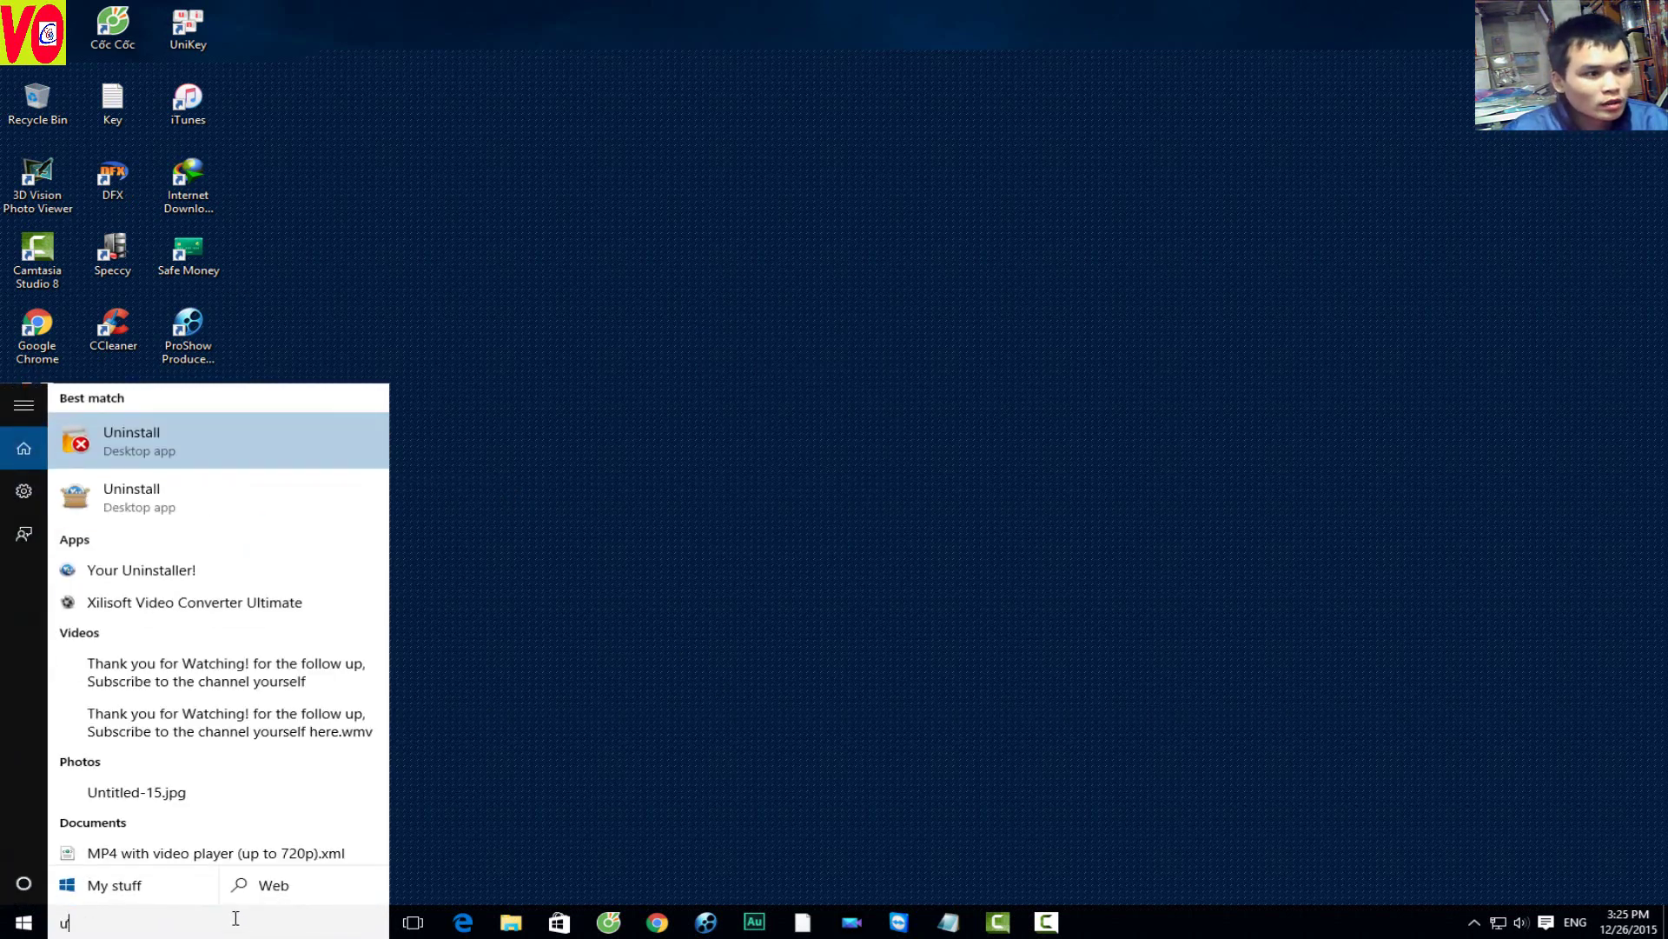
pyautogui.press('BackSpace')
pyautogui.write('w')
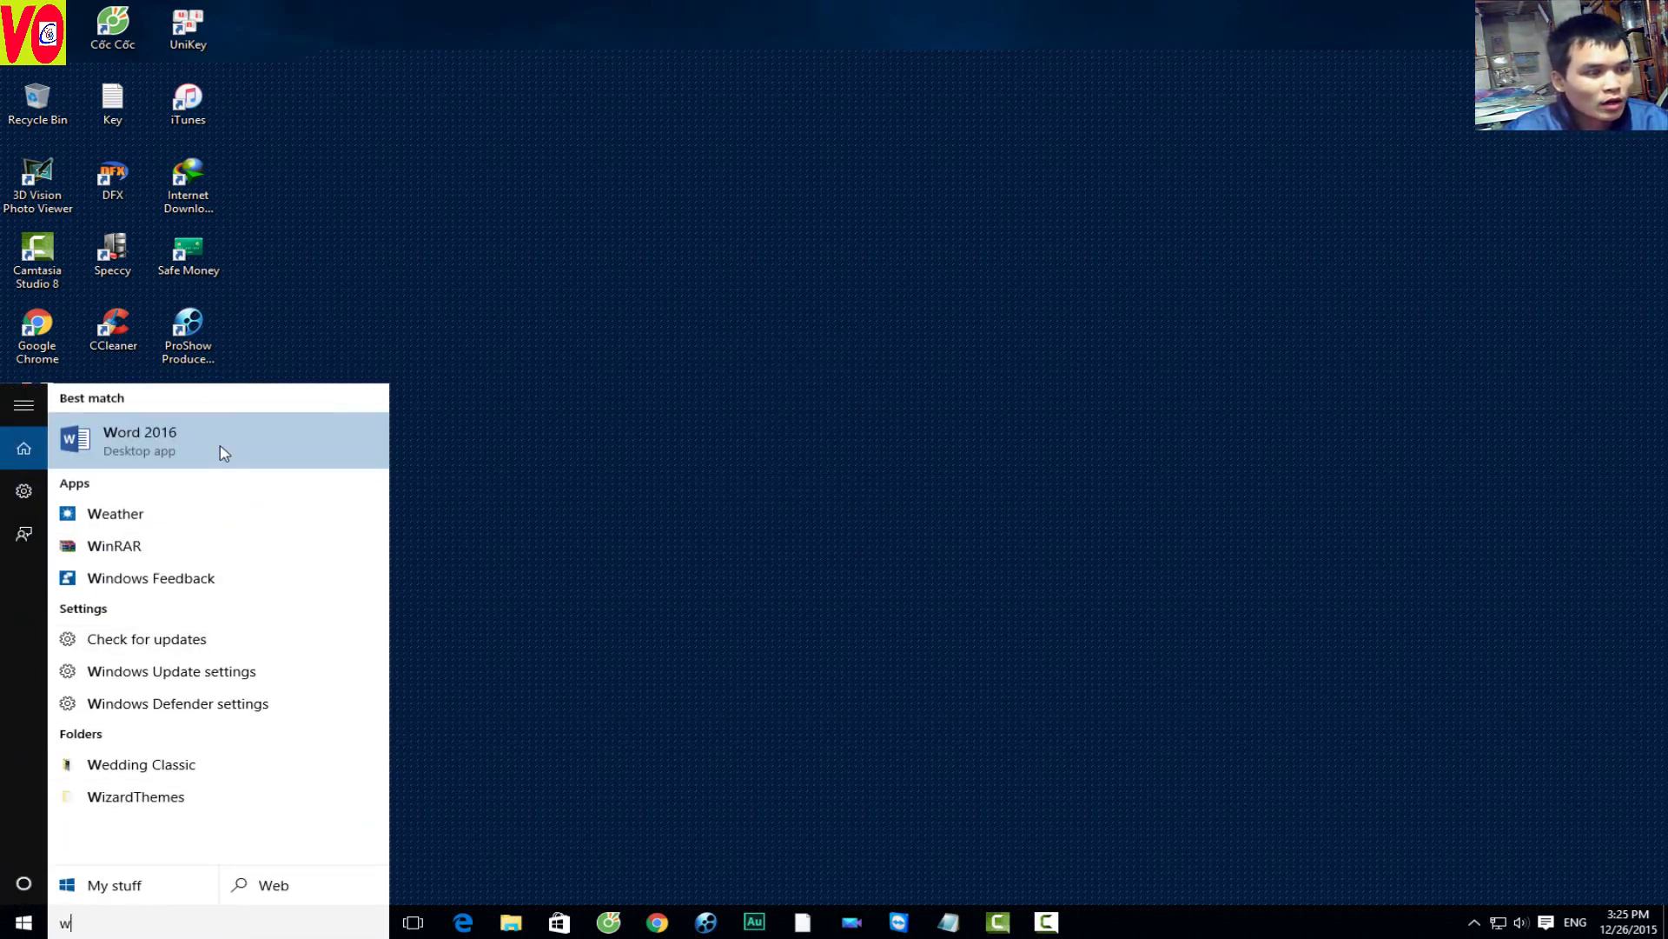
pyautogui.click(205, 450)
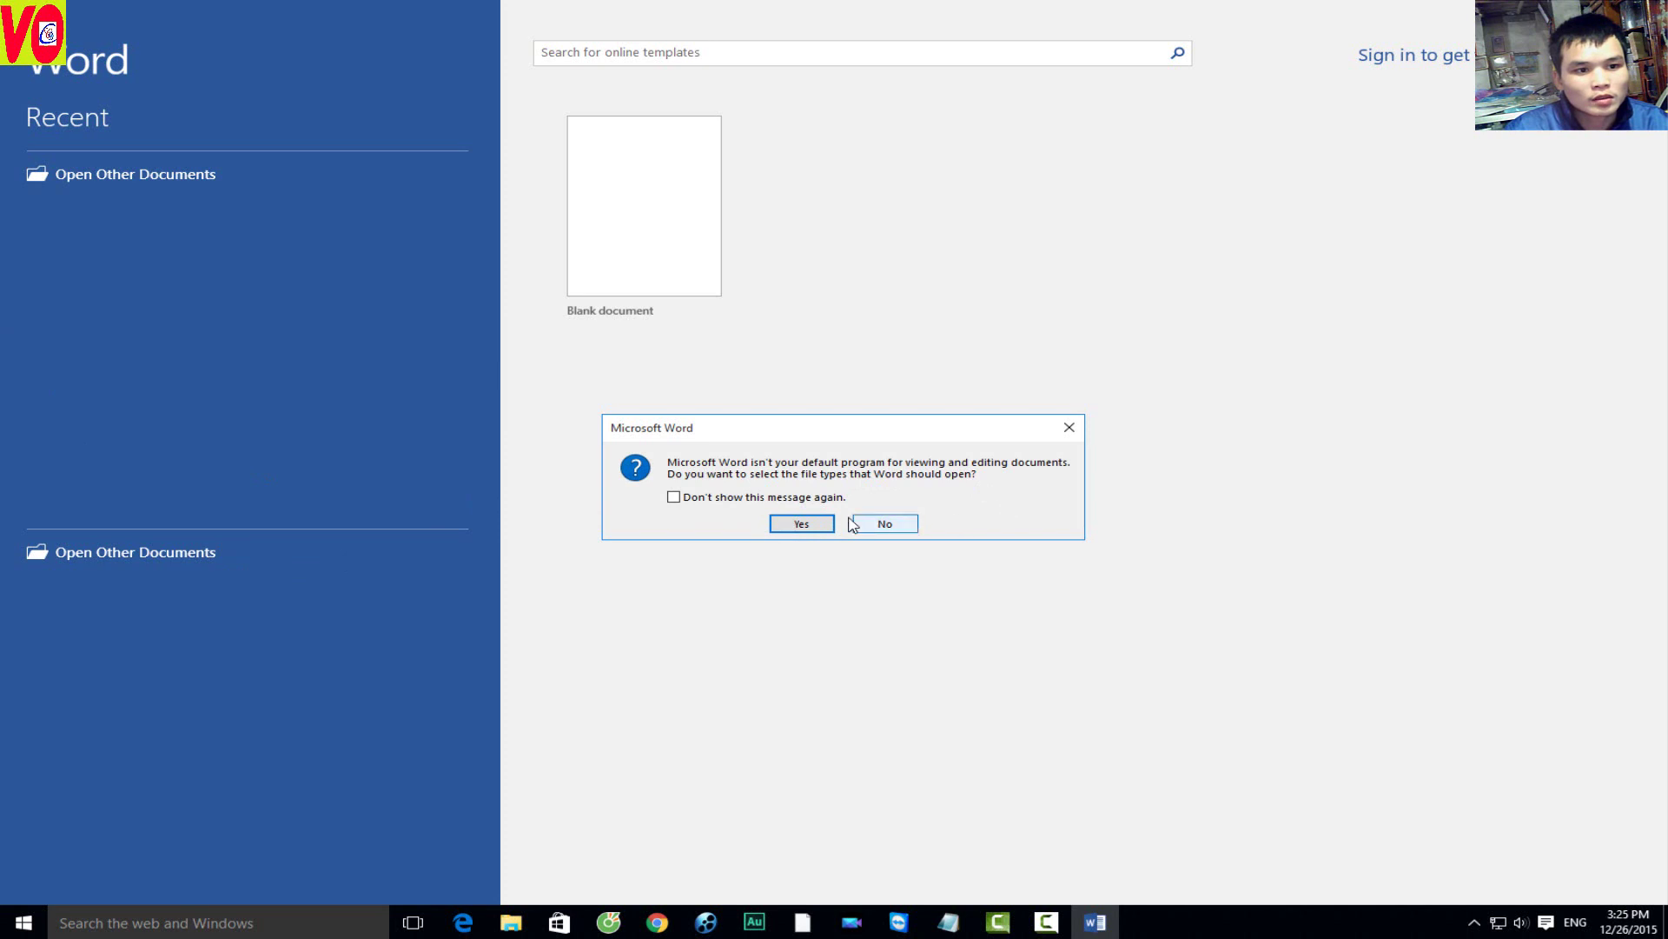
# Step: Answer the default-program and update prompts with Ask me later, then create a blank document
pyautogui.click(822, 524)
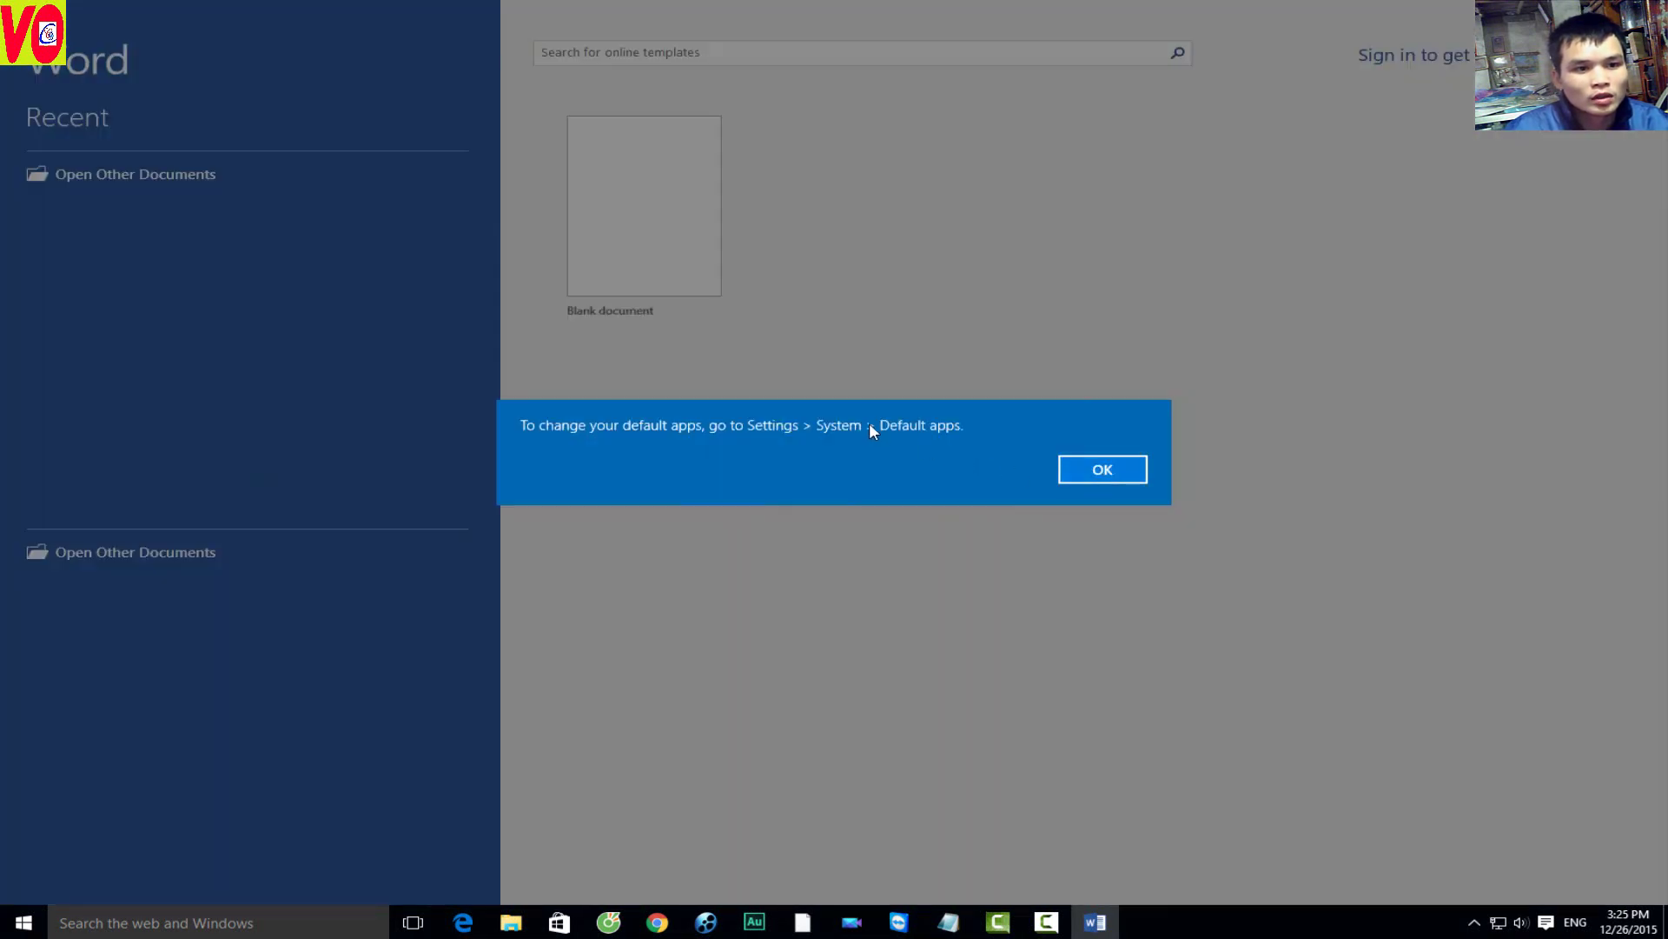
pyautogui.click(1102, 470)
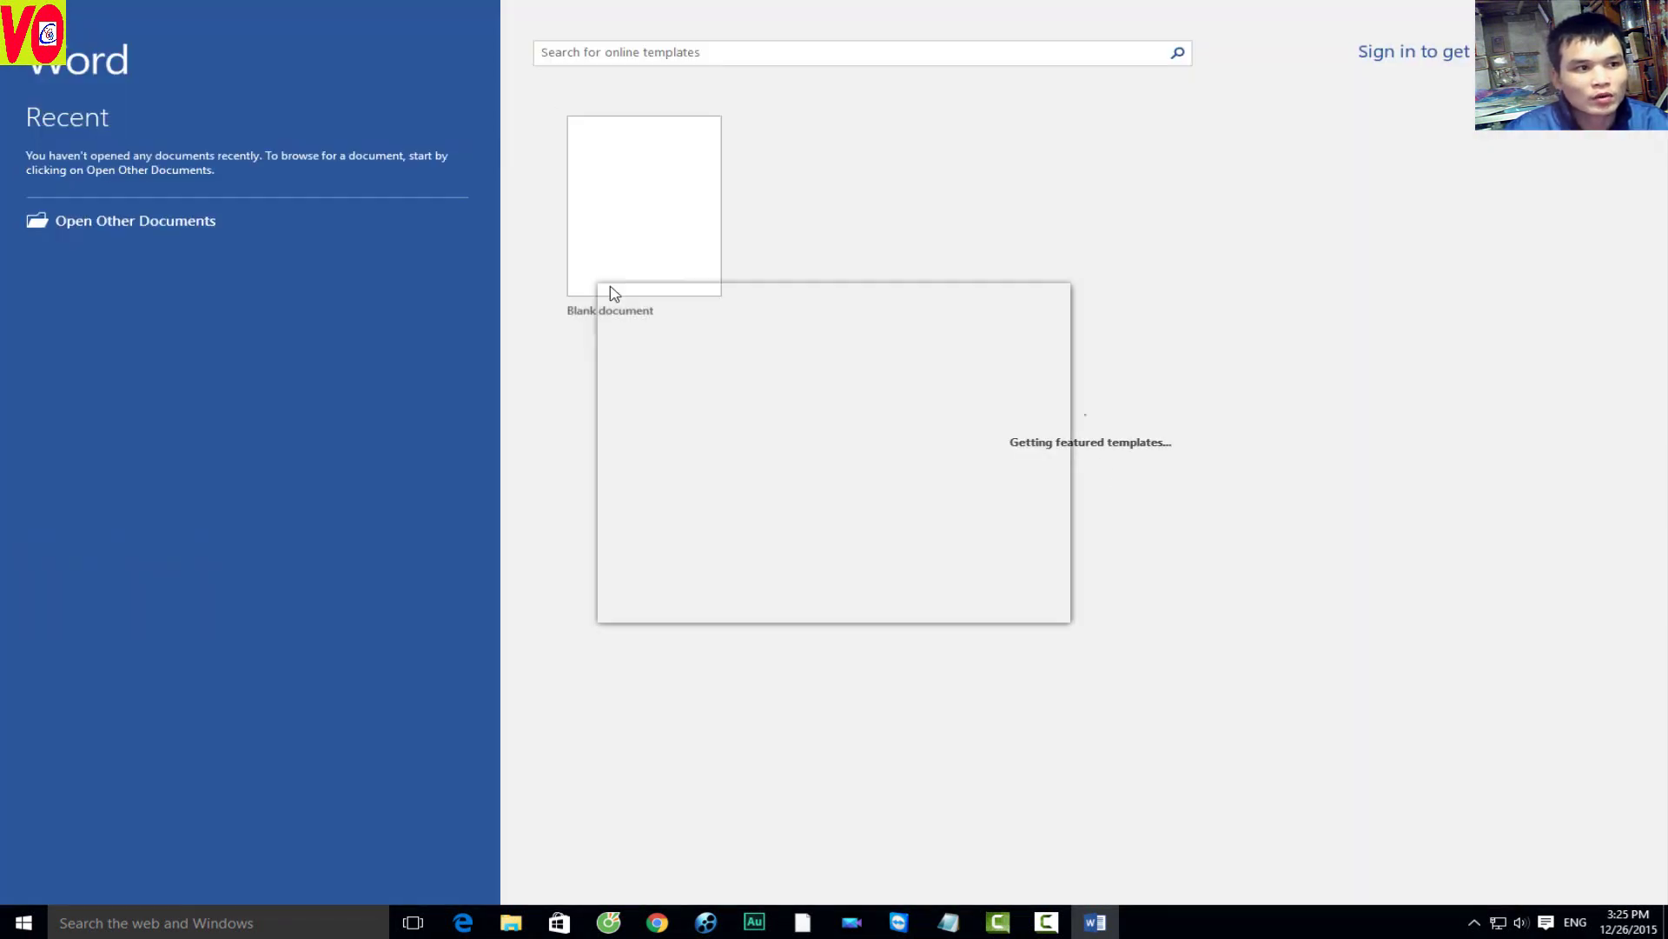
pyautogui.click(654, 452)
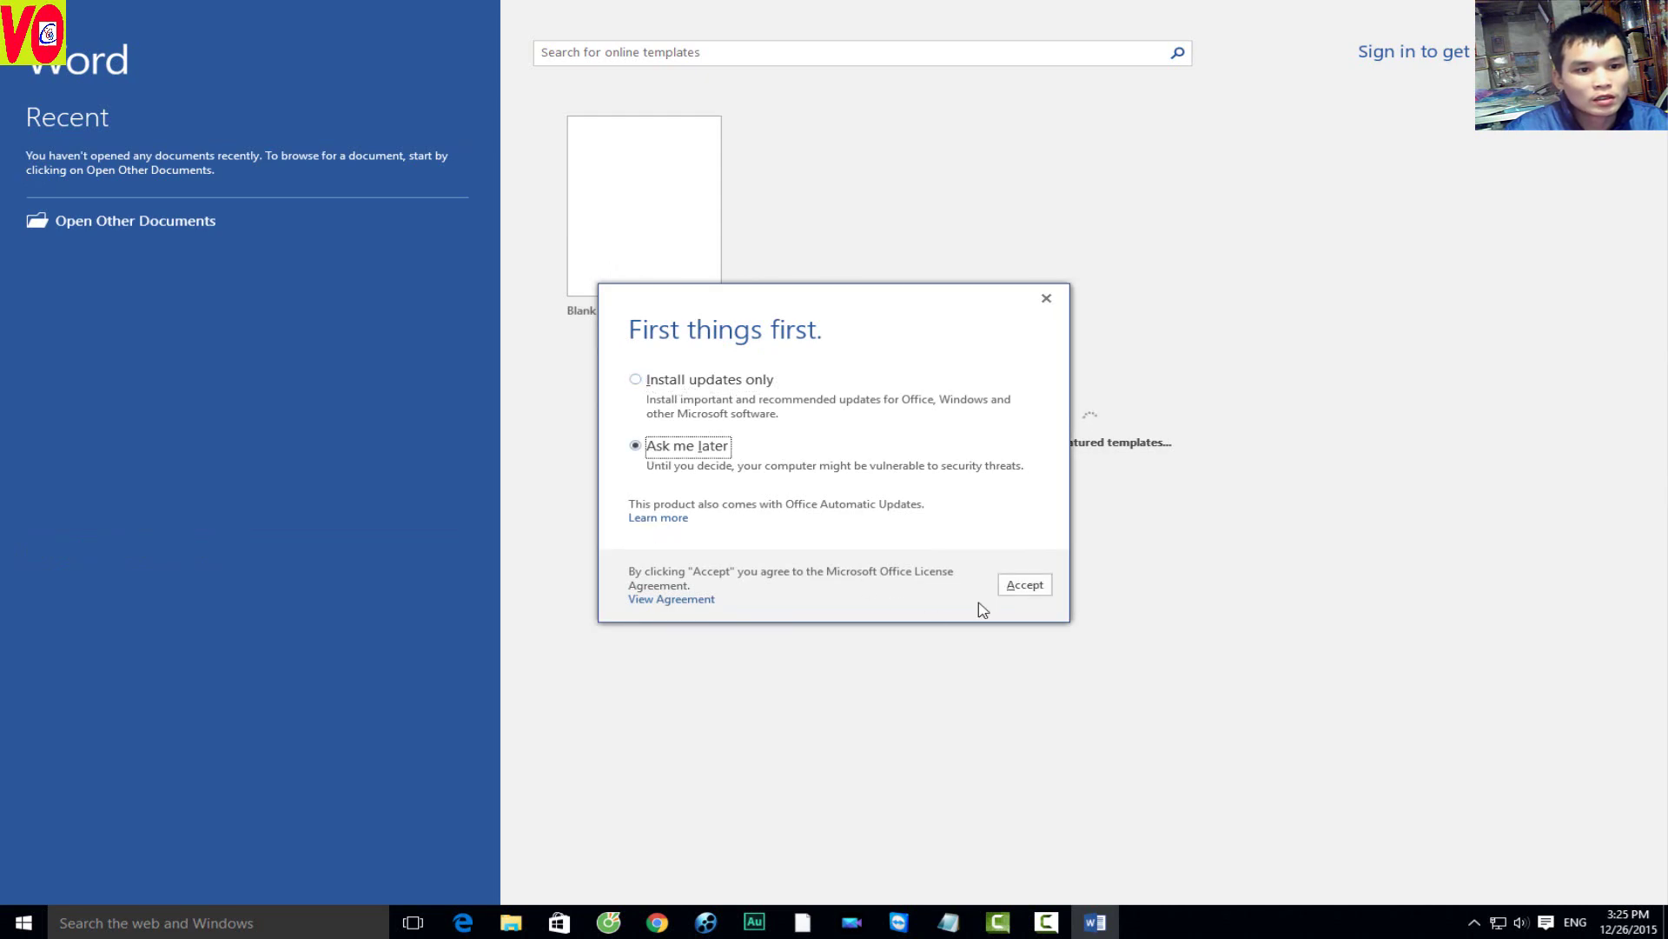
pyautogui.click(1022, 586)
pyautogui.click(683, 246)
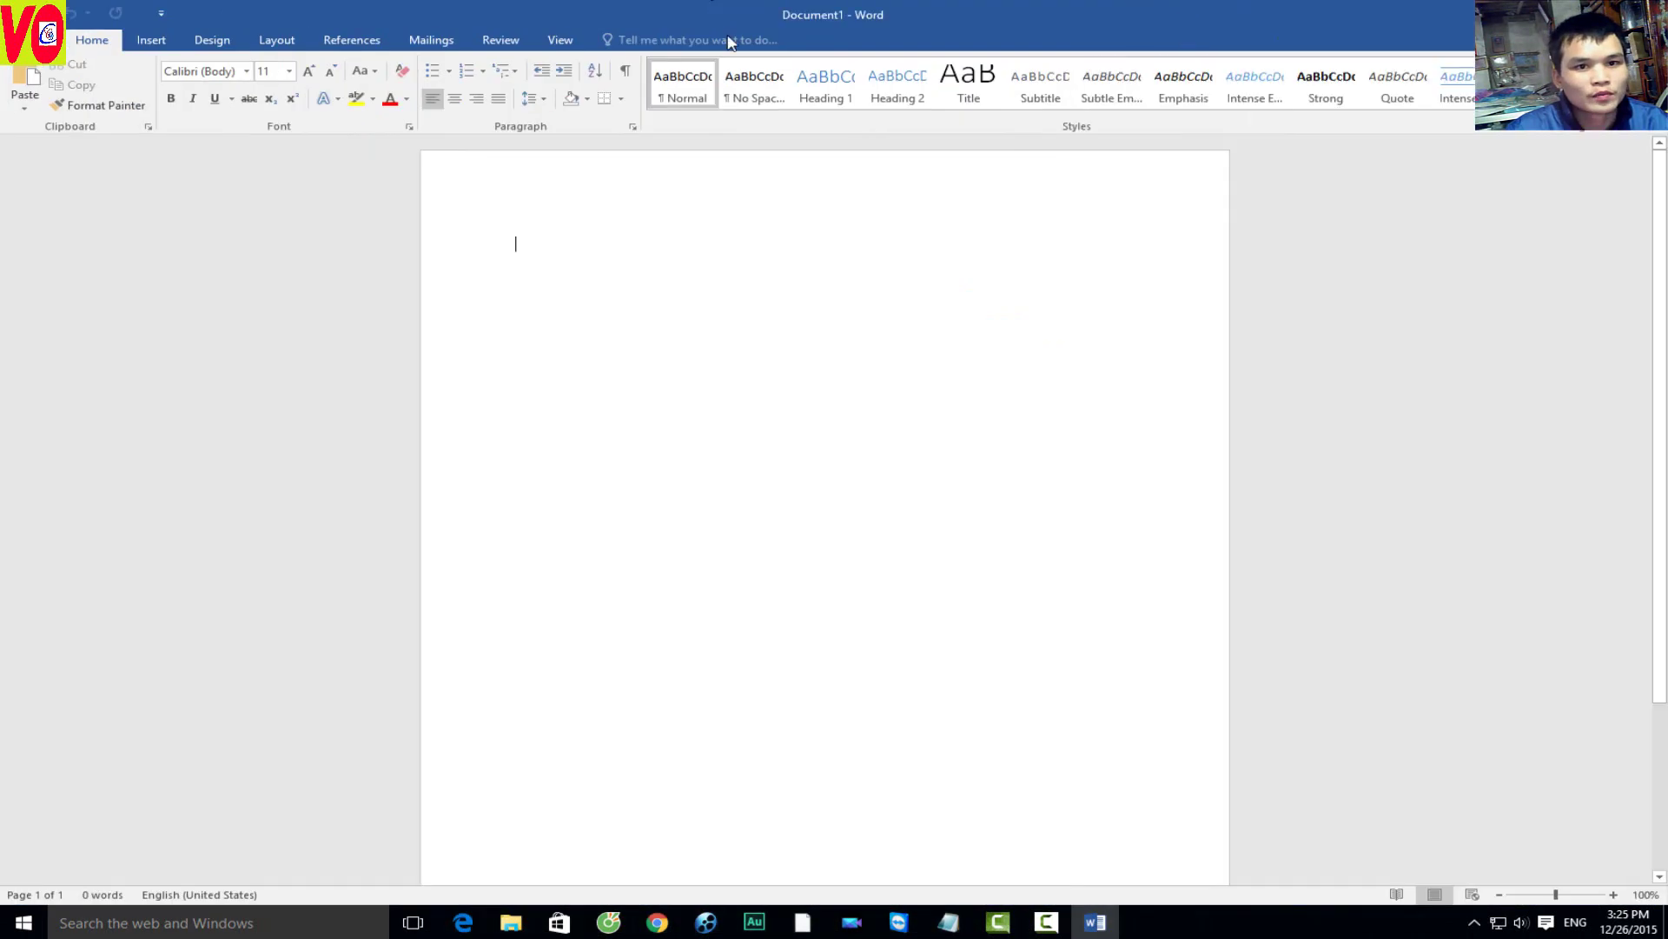
pyautogui.moveTo(667, 4); pyautogui.dragTo(747, 231)
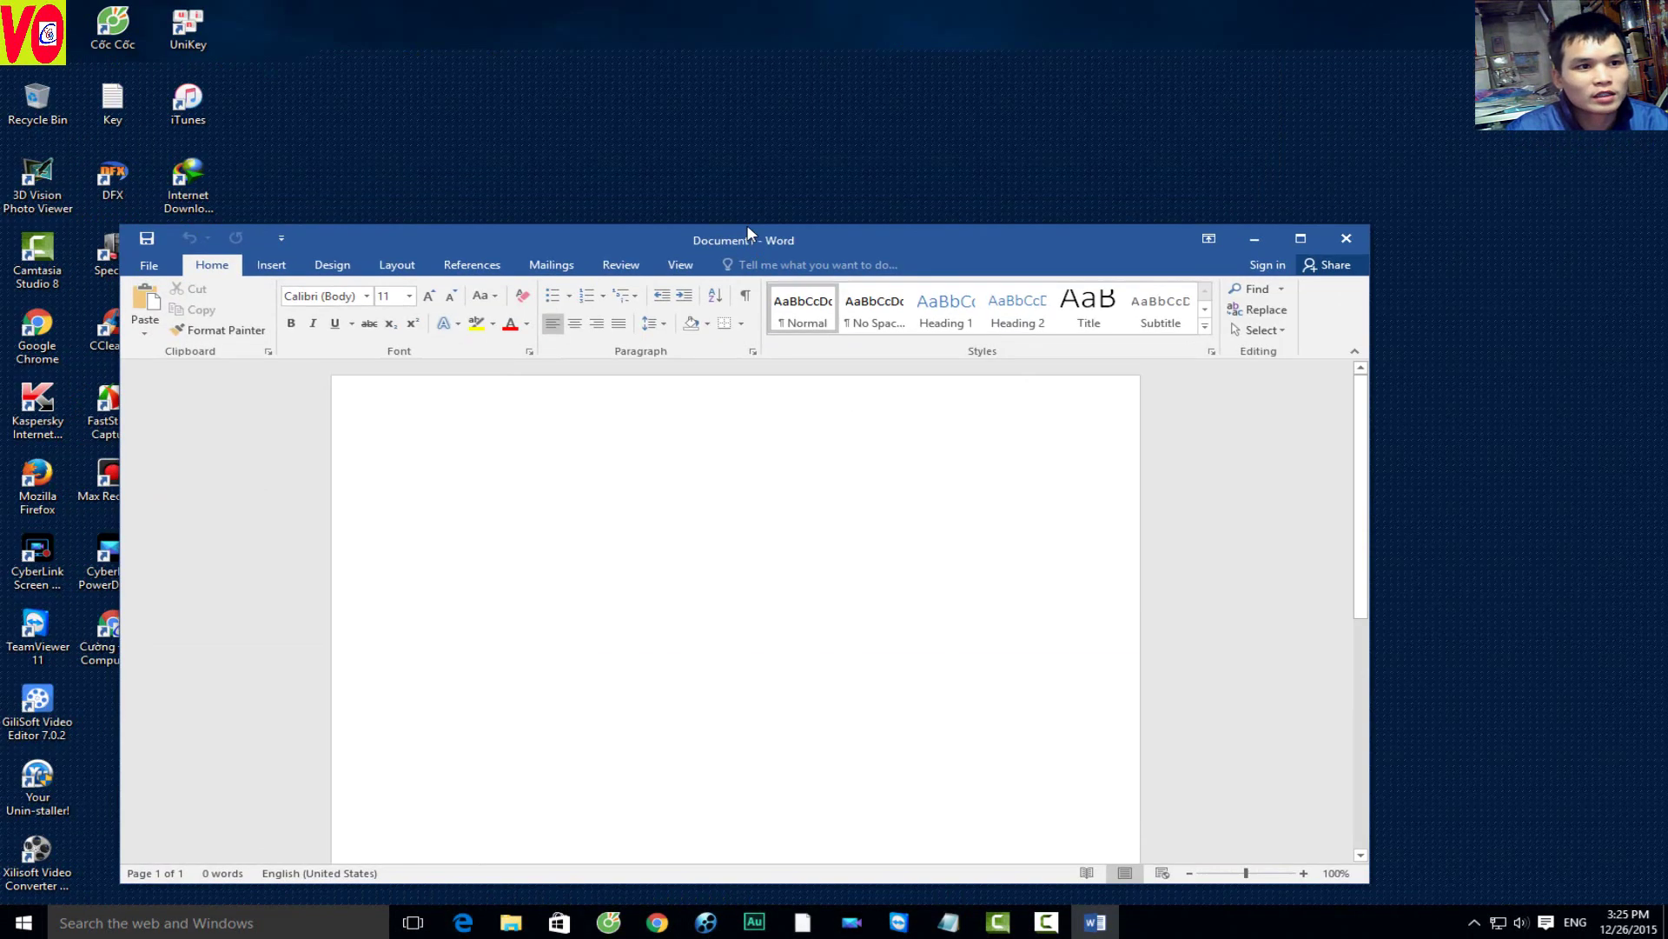
# Step: Maximize the Word window and place the cursor on the page, removing stray letters
pyautogui.rightClick(725, 138)
pyautogui.click(701, 219)
pyautogui.doubleClick(700, 227)
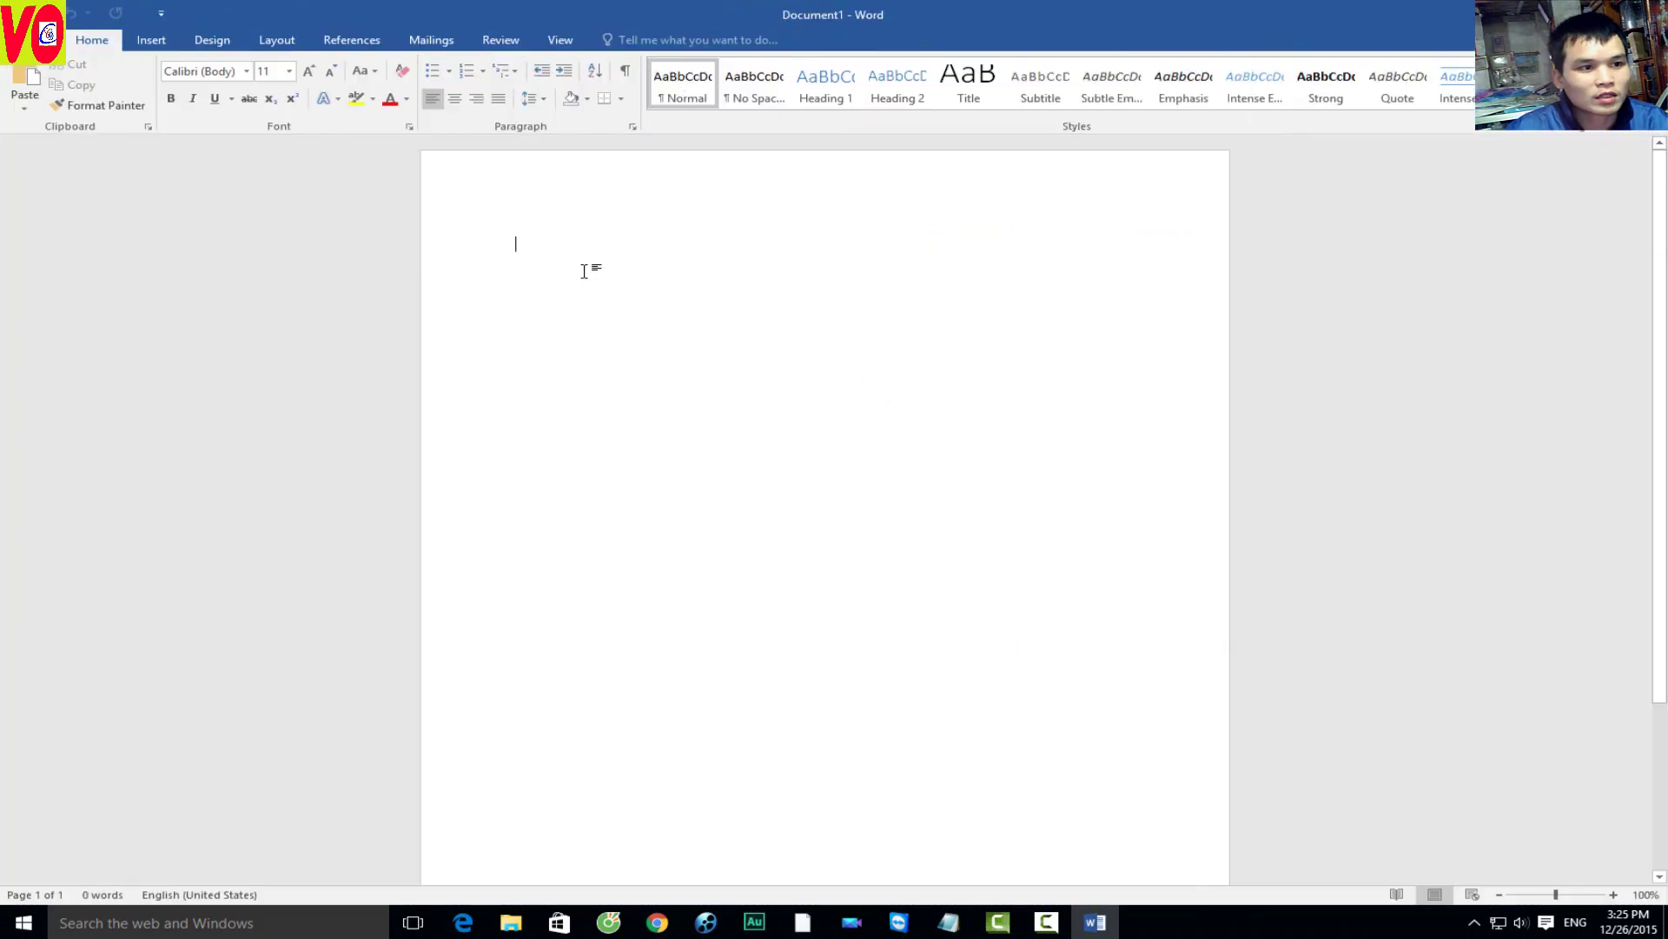
pyautogui.write('cc')
pyautogui.press('BackSpace')
pyautogui.press('BackSpace')
pyautogui.rightClick(629, 287)
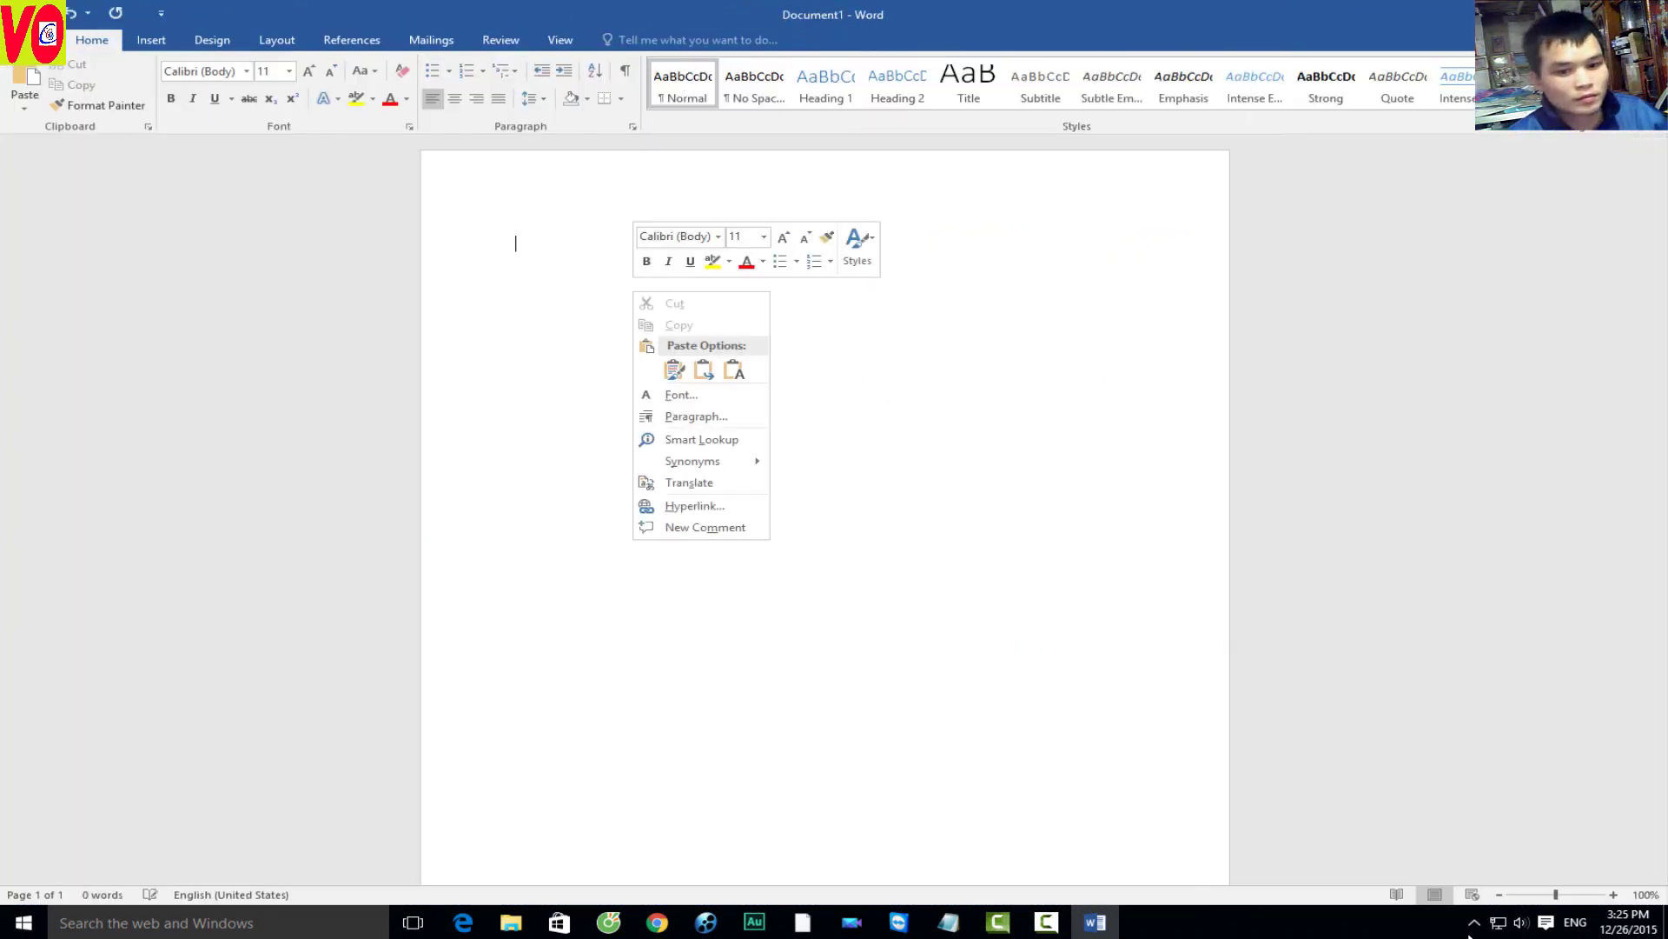
pyautogui.click(1475, 923)
pyautogui.click(666, 505)
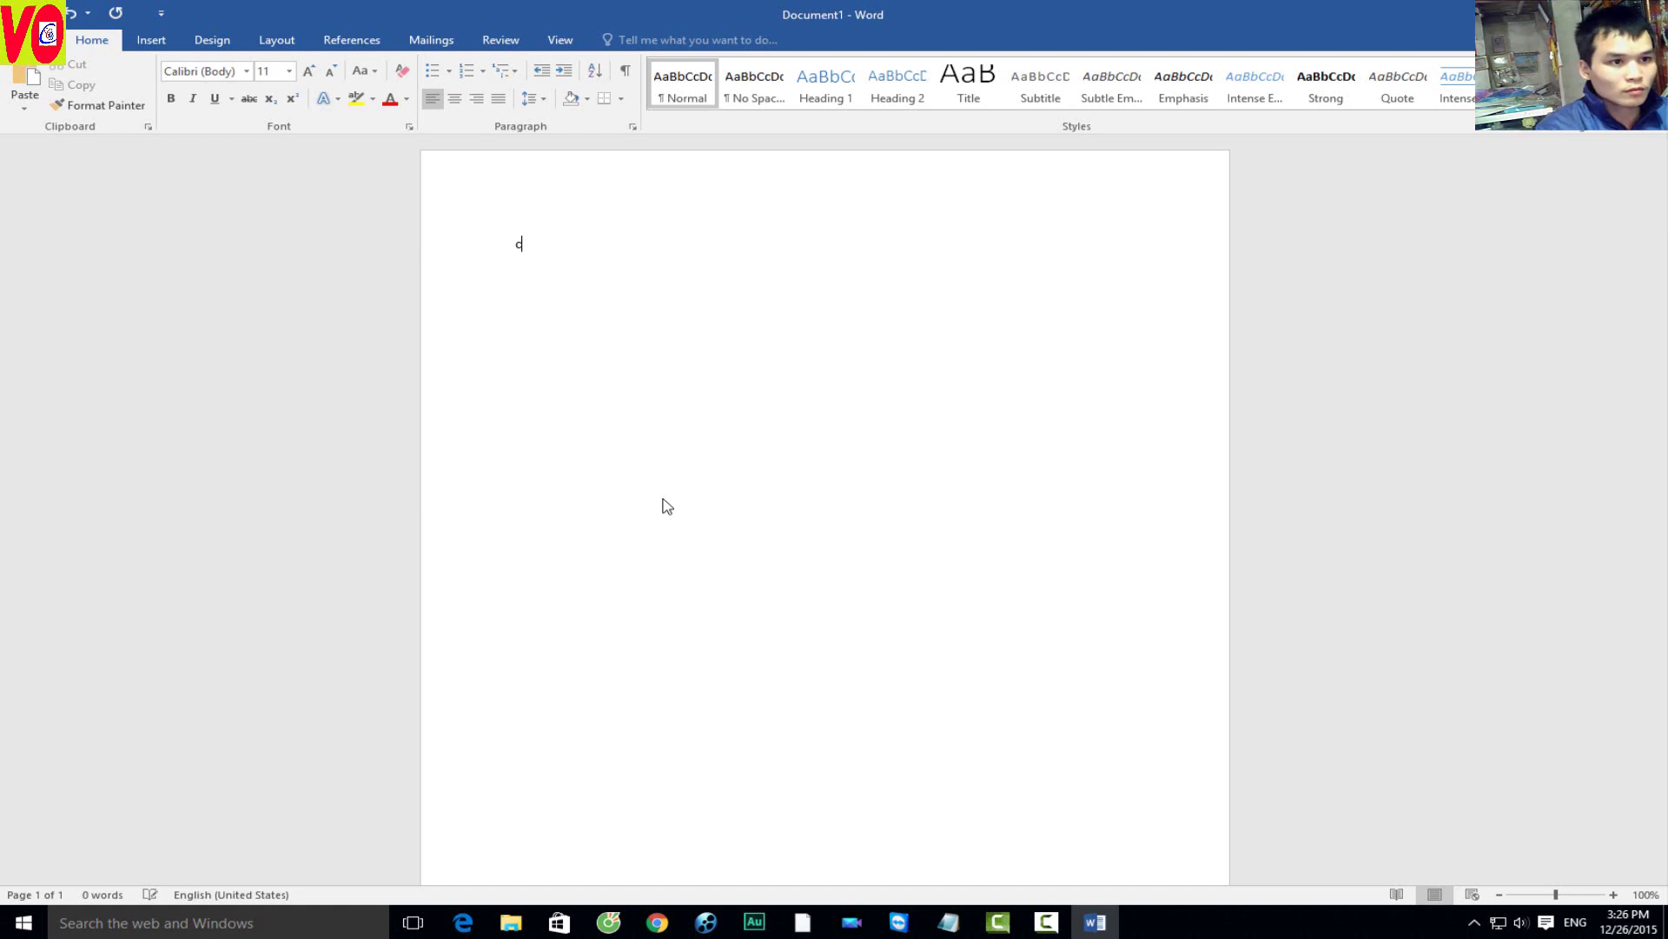
# Step: Type 'Công hòa xã hô' on the first line, correcting typos with Backspace
pyautogui.write('Công hao')
pyautogui.press('BackSpace')
pyautogui.press('BackSpace')
pyautogui.write('a')
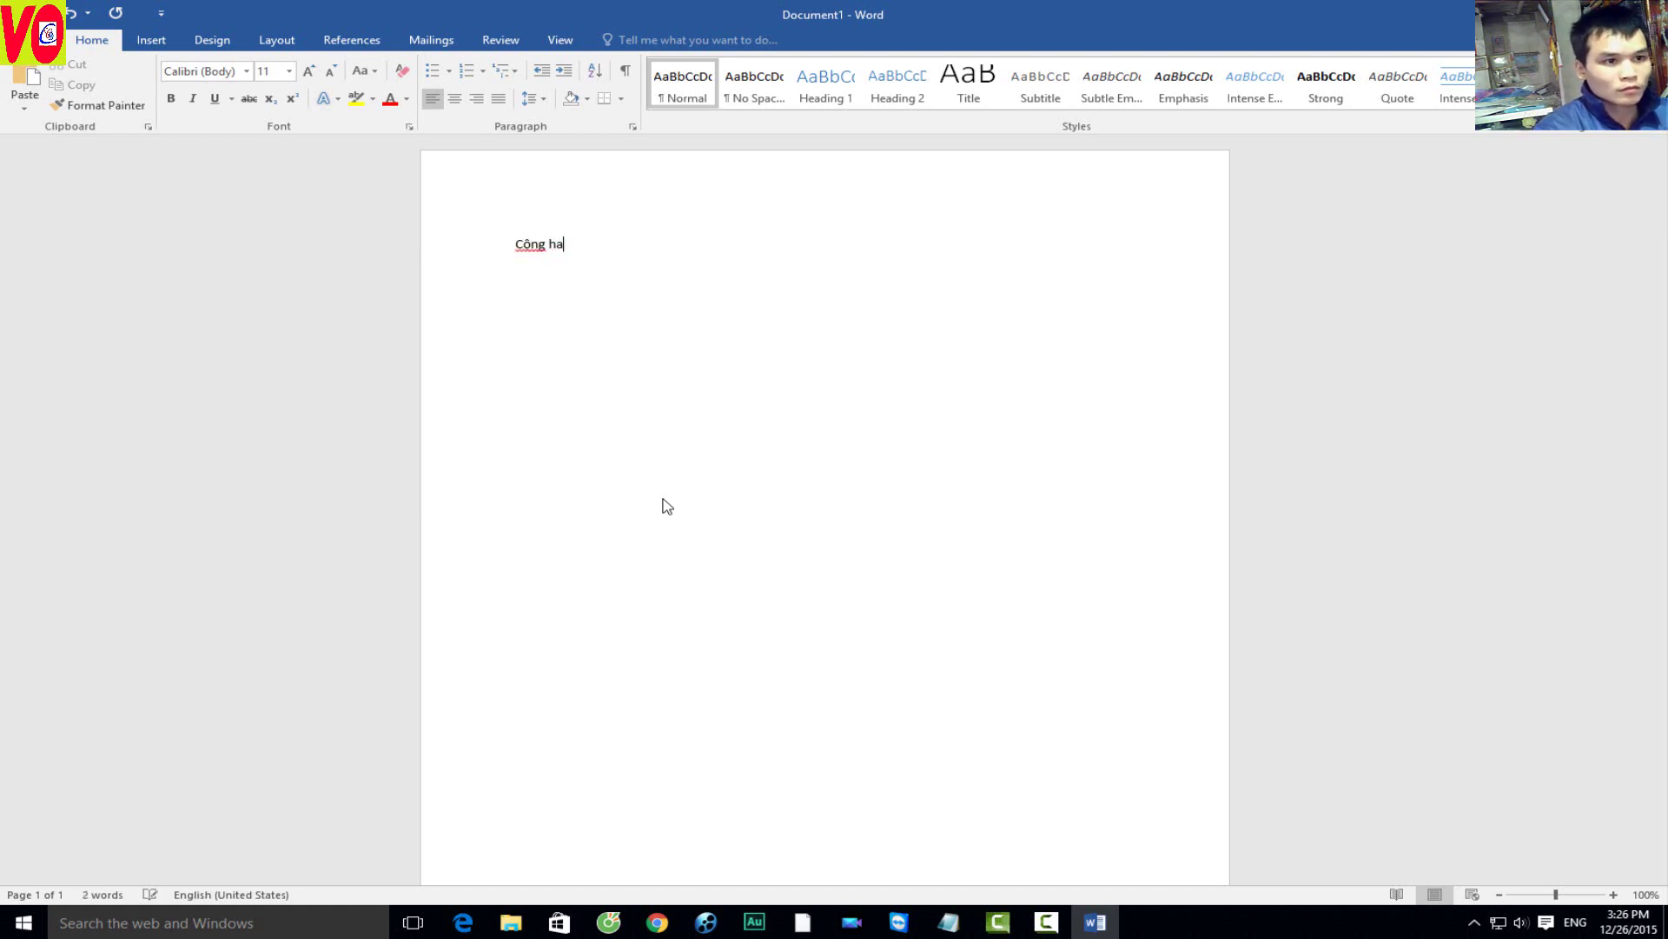
pyautogui.press('BackSpace')
pyautogui.press('BackSpace')
pyautogui.press('BackSpace')
pyautogui.write('h')
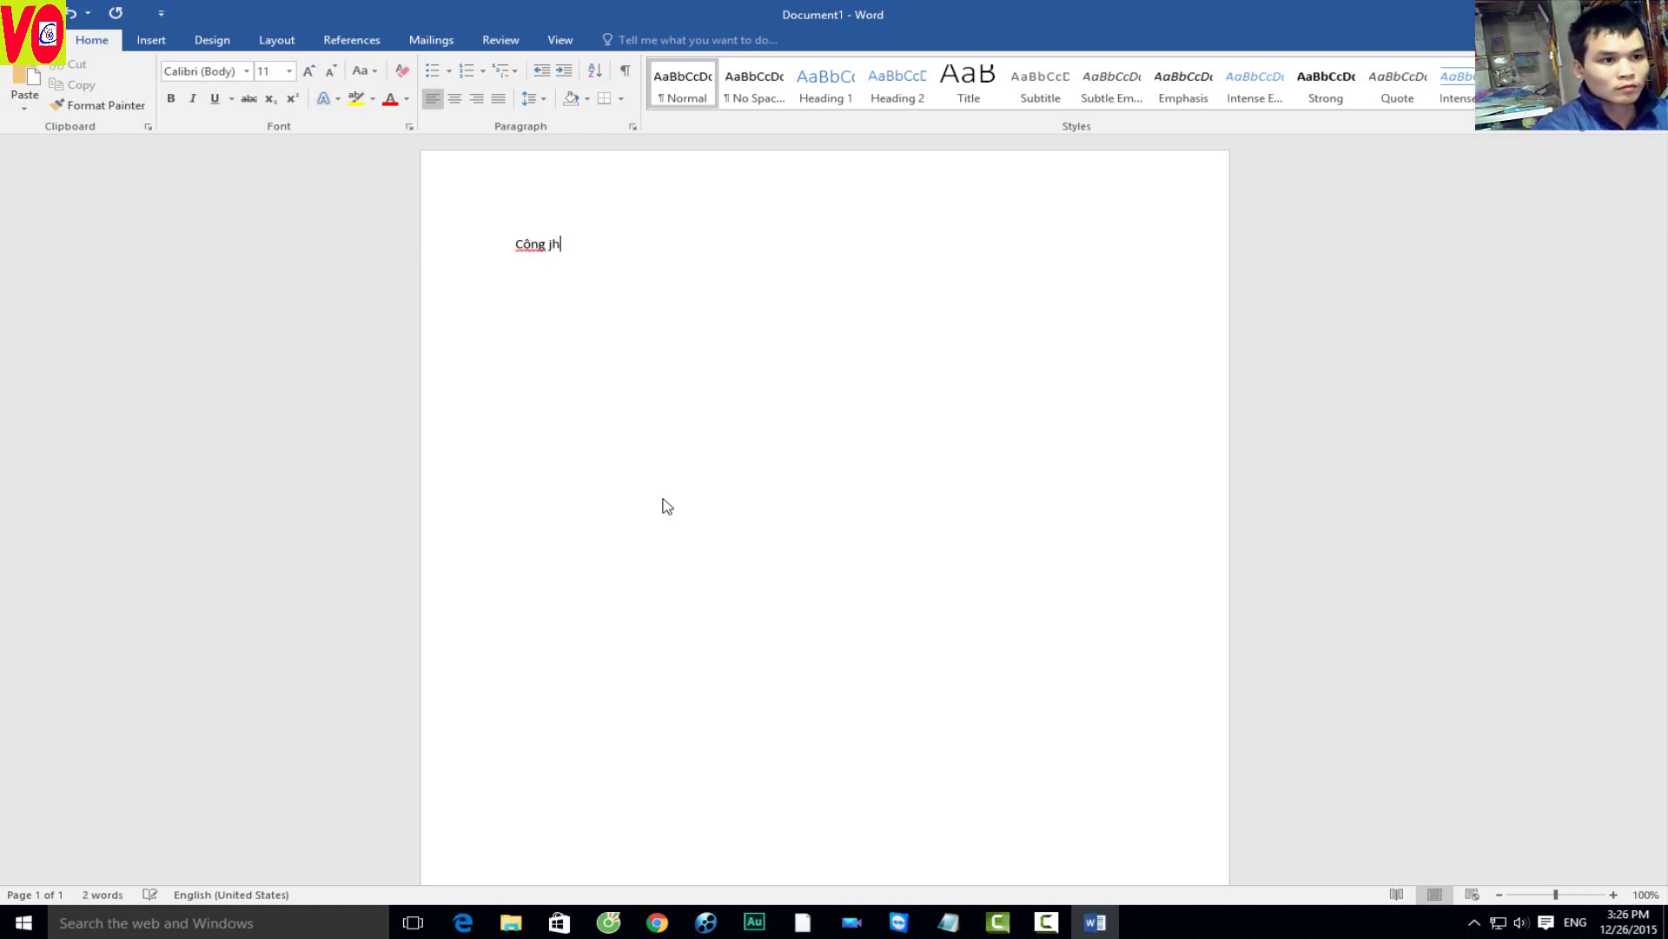
pyautogui.press('BackSpace')
pyautogui.write('hoa')
pyautogui.write('ã h')
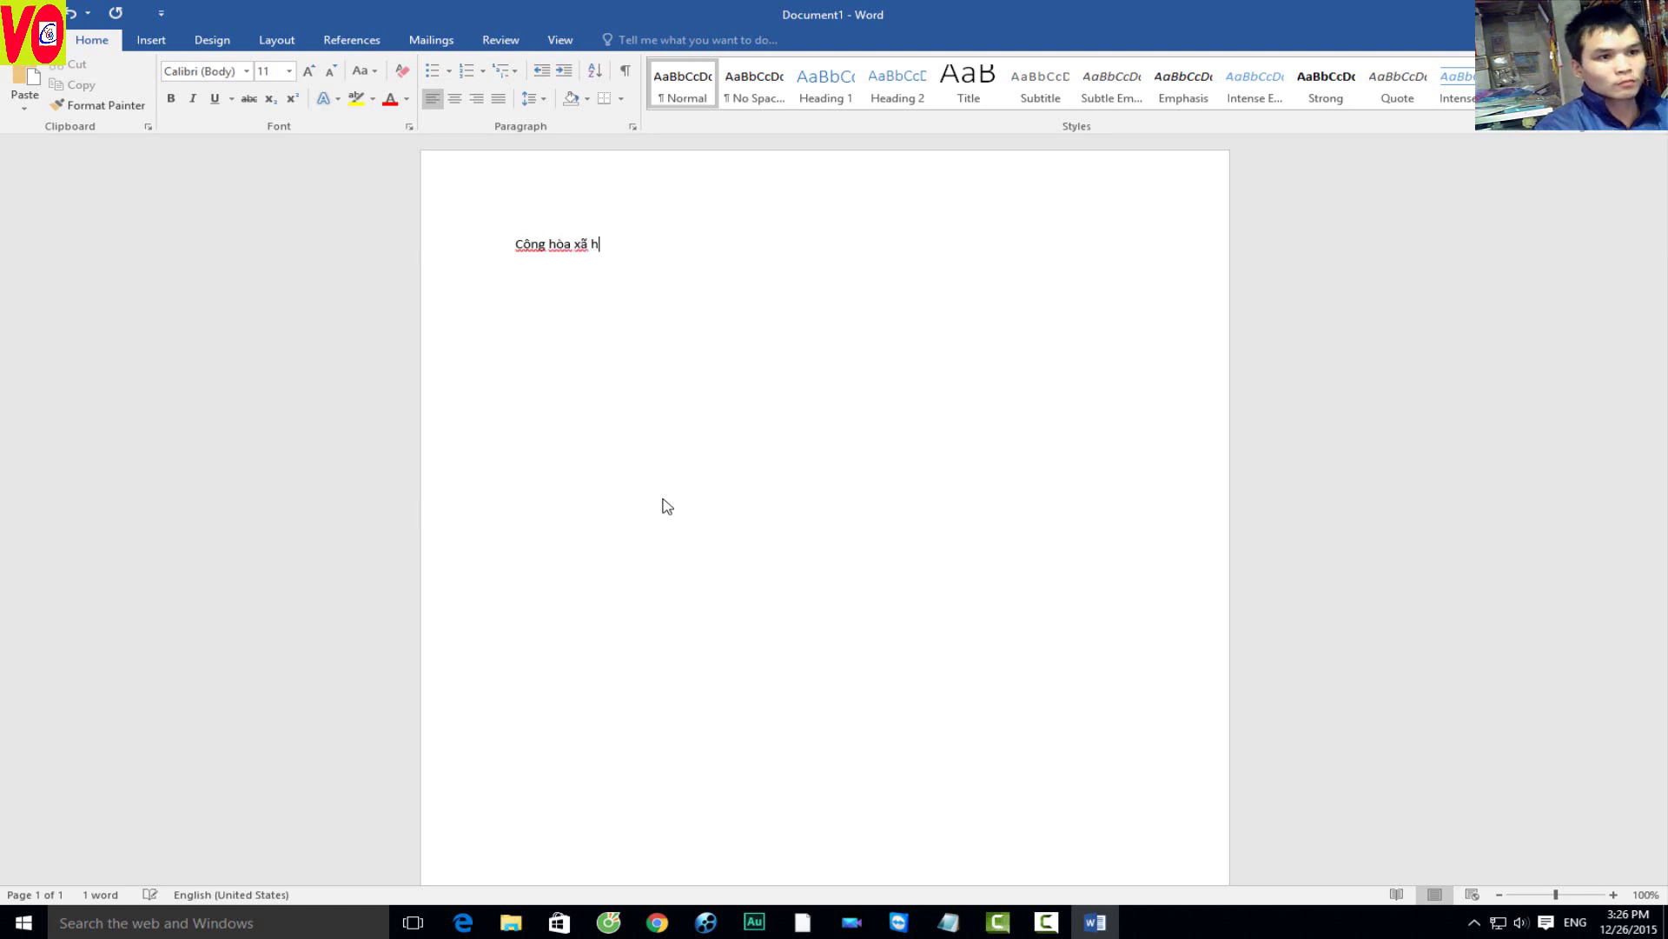
pyautogui.write('oi')
pyautogui.press('BackSpace')
pyautogui.press('BackSpace')
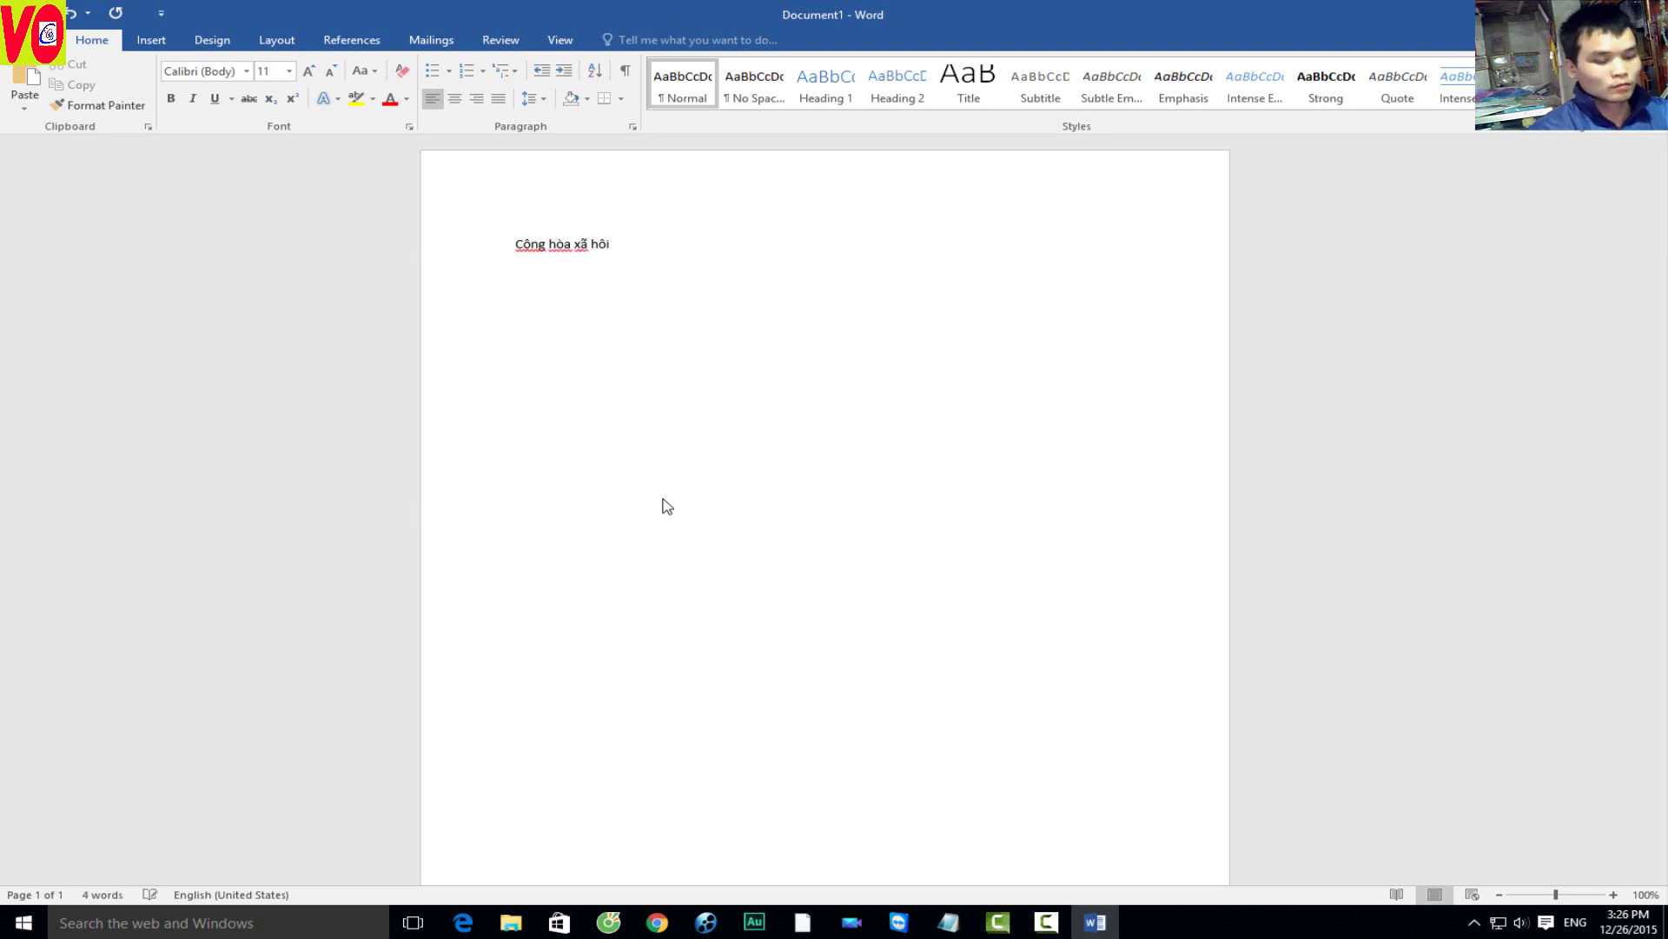
pyautogui.hotkey('ctrl', 'a')
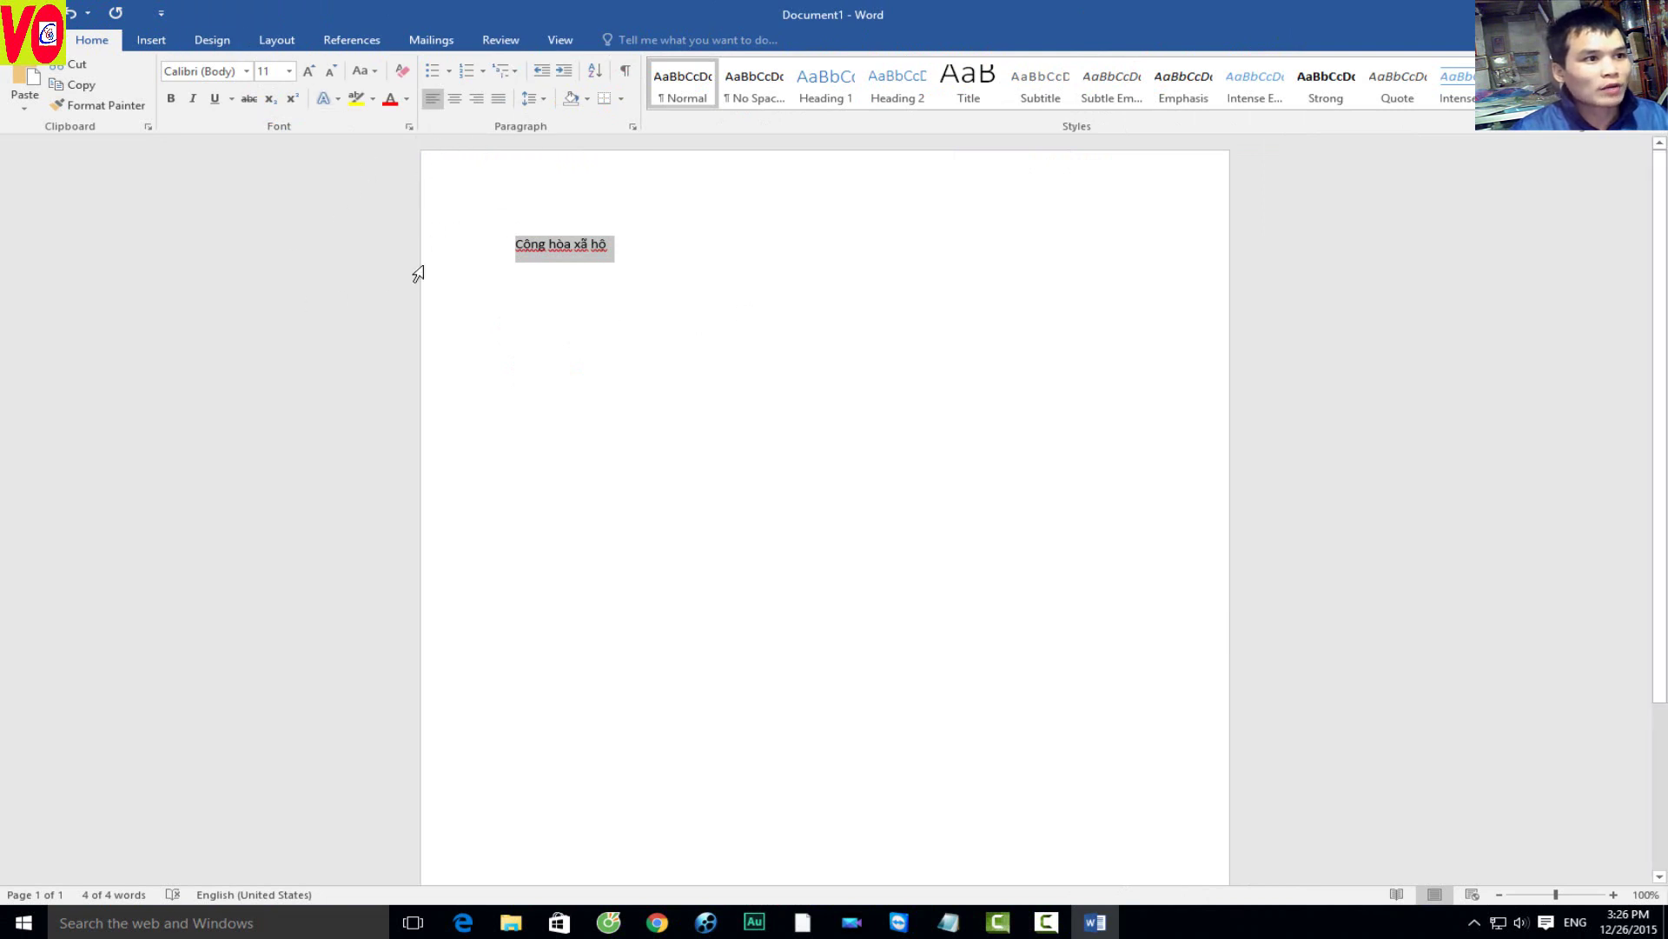
pyautogui.click(541, 340)
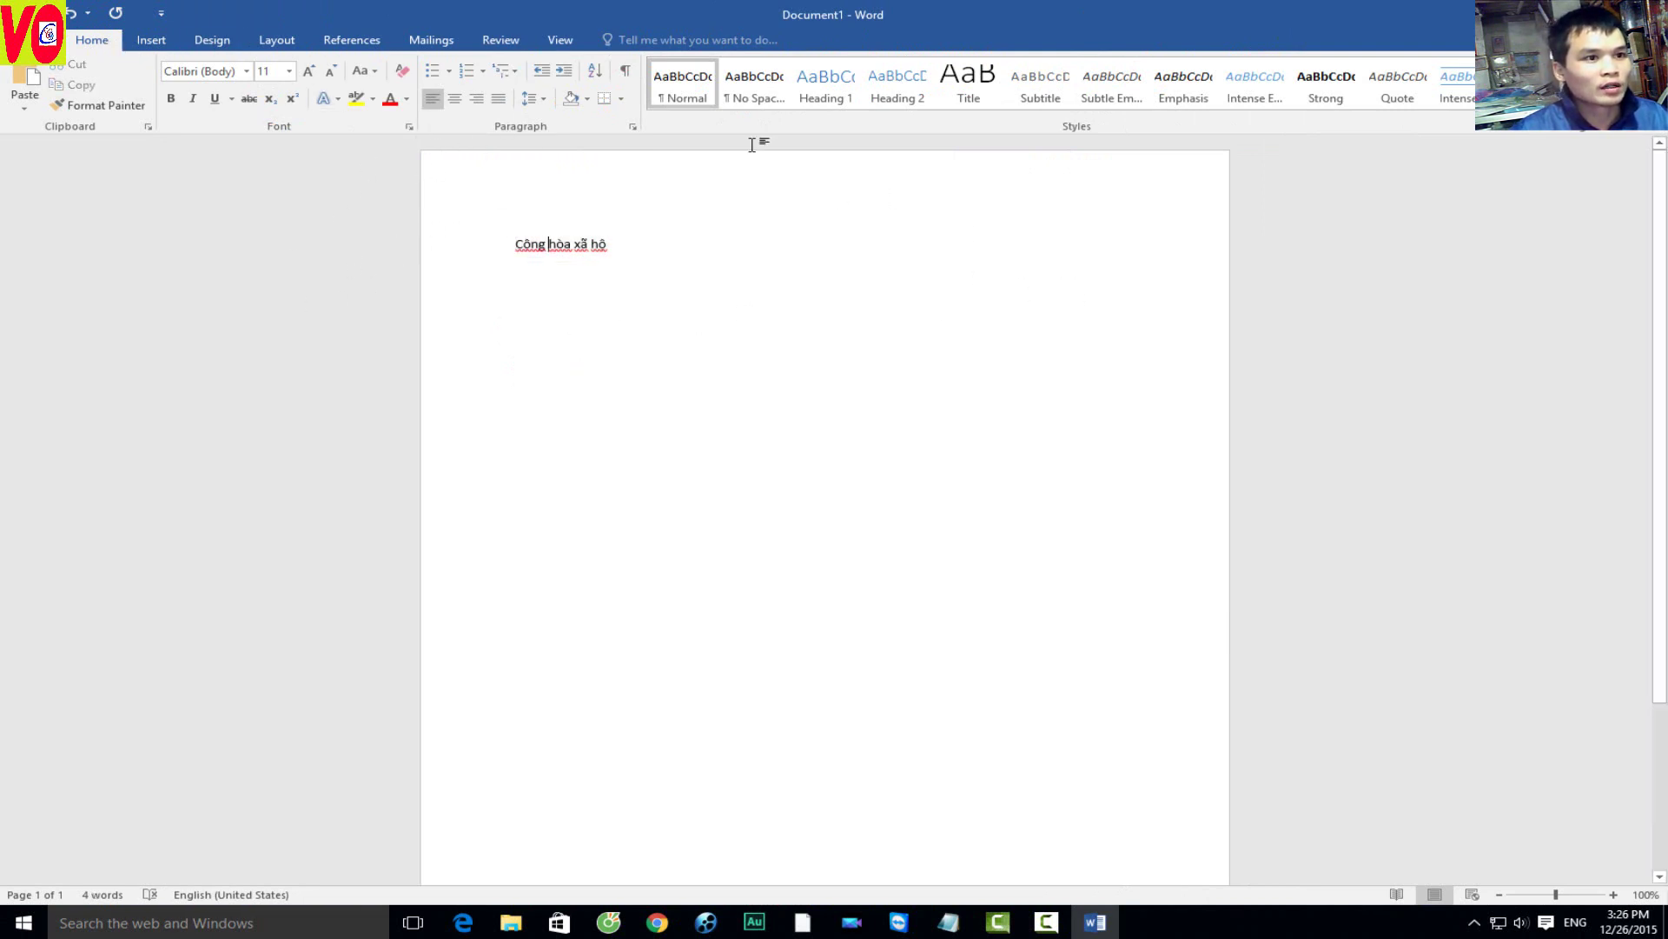
# Step: Browse the Insert, Design, Layout, References, Mailings, Review and View tabs, peeking at Orientation
pyautogui.click(151, 40)
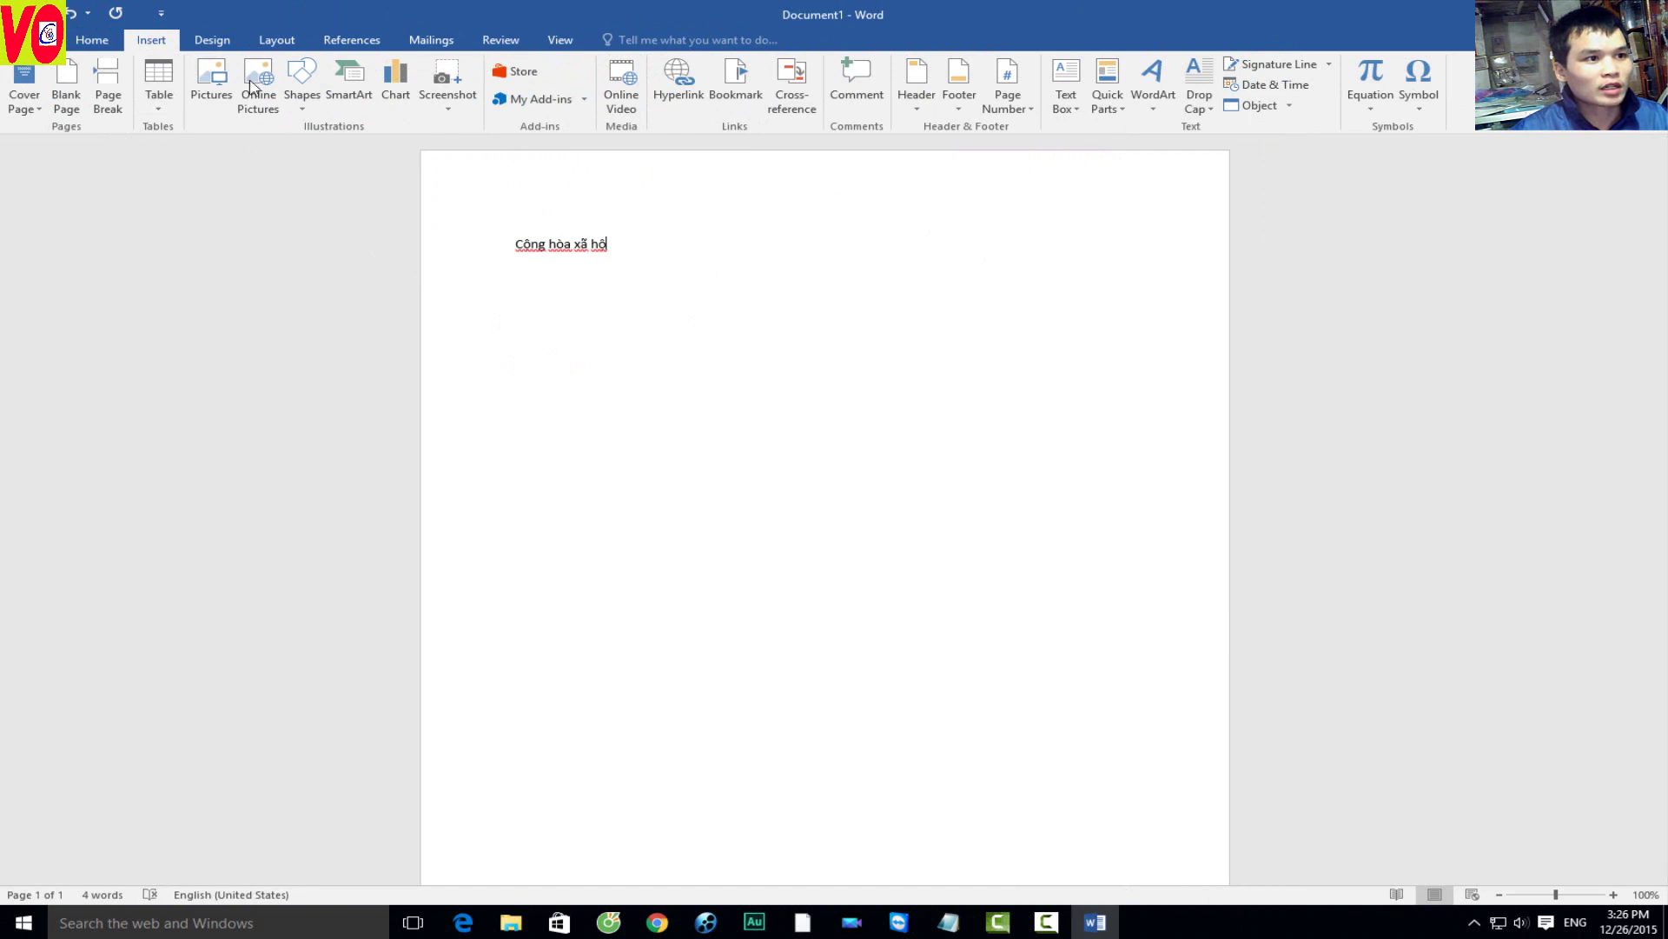
pyautogui.click(209, 40)
pyautogui.click(278, 40)
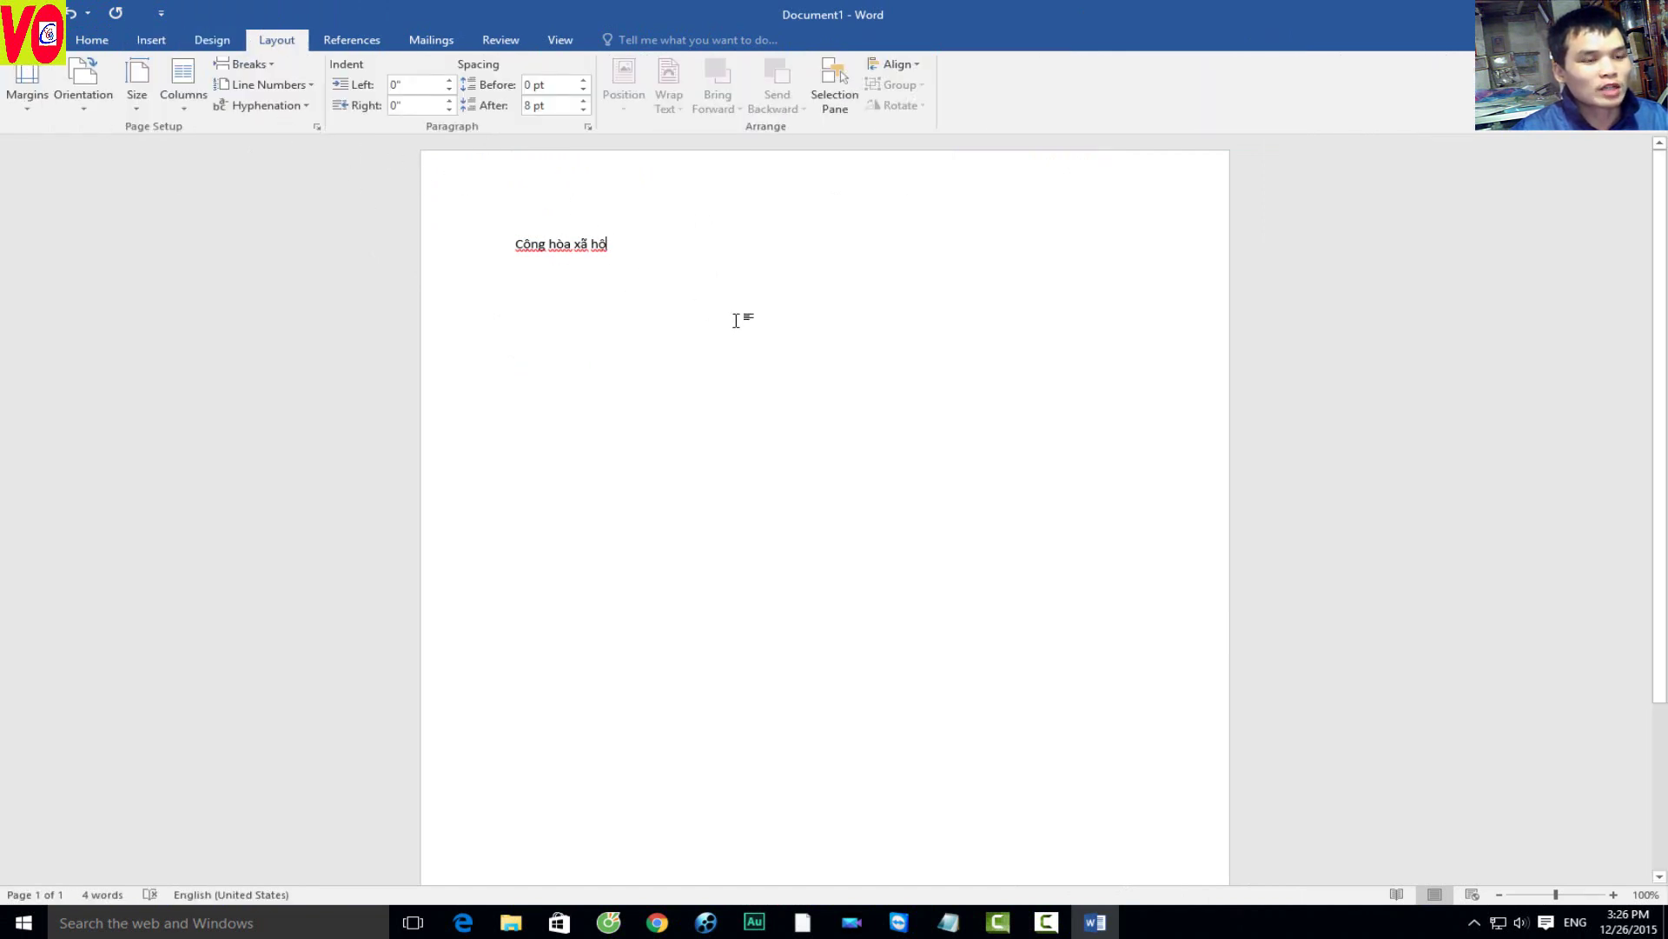
pyautogui.click(83, 87)
pyautogui.click(347, 171)
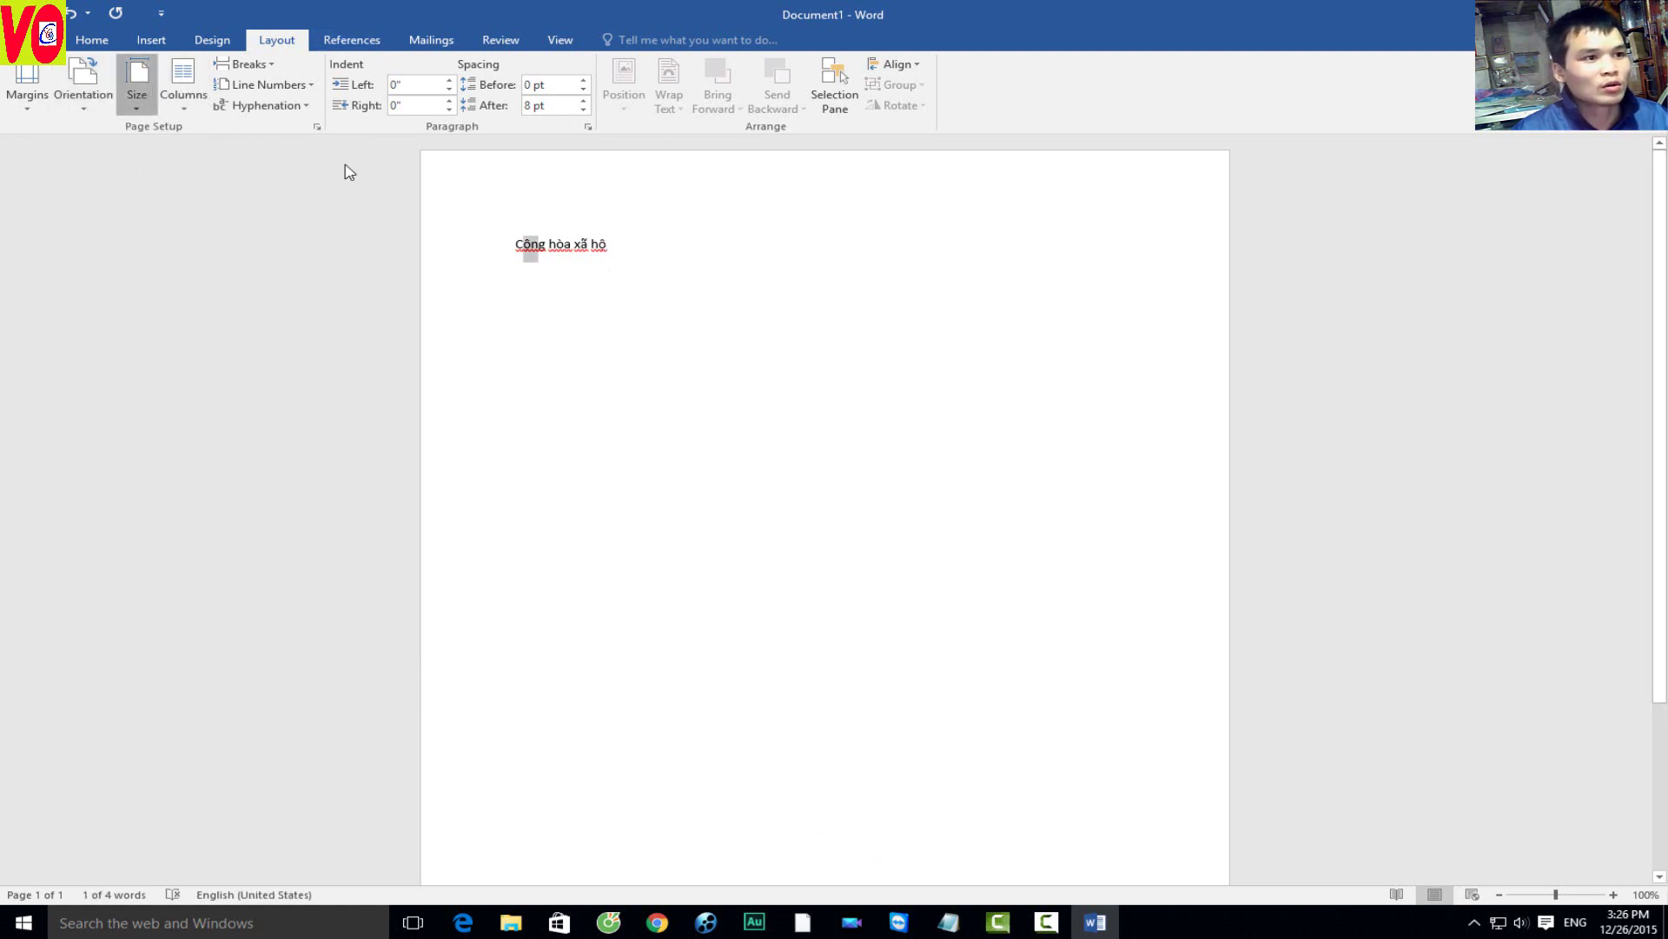
pyautogui.click(350, 43)
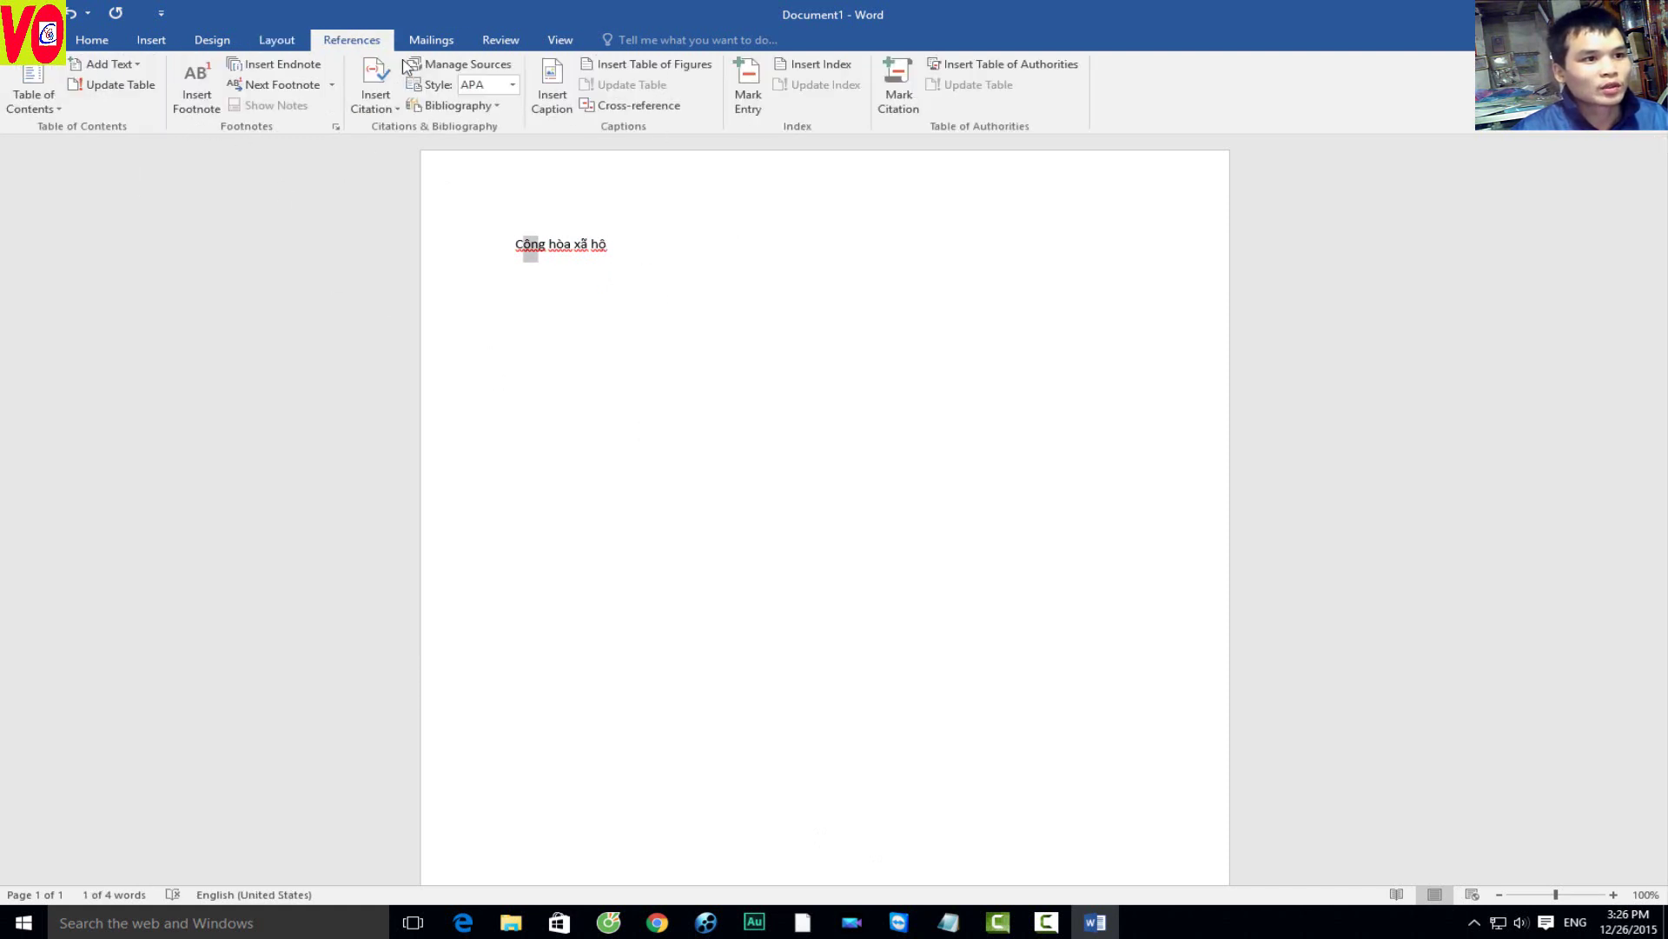
pyautogui.click(490, 43)
pyautogui.click(452, 41)
pyautogui.click(502, 41)
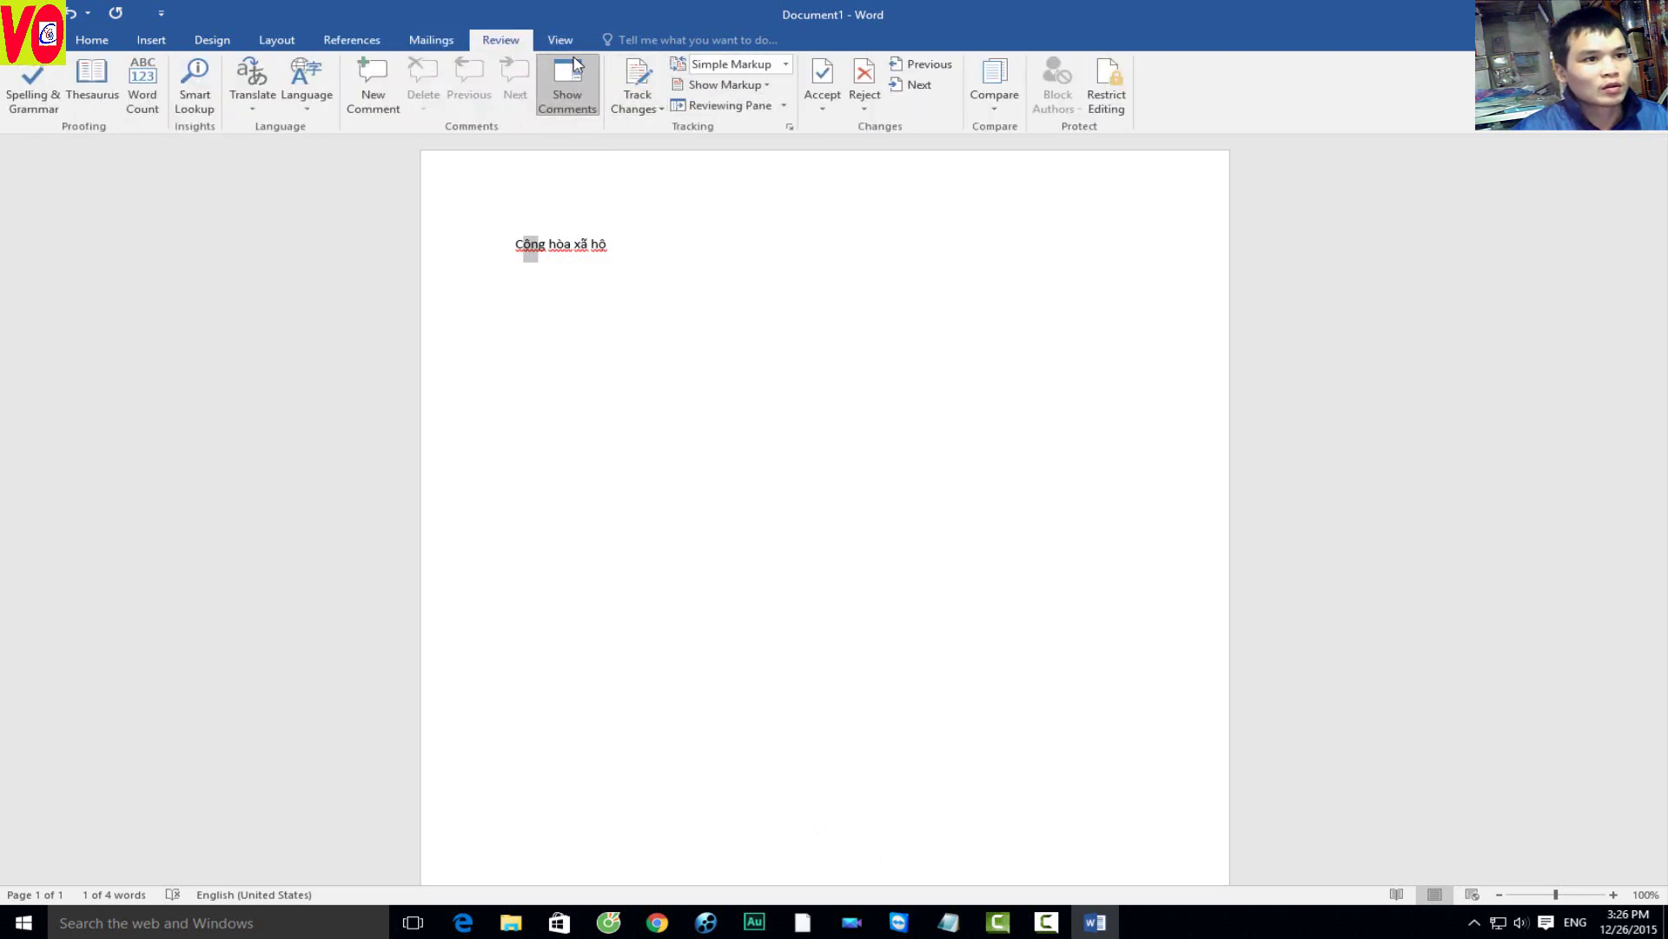
pyautogui.click(560, 40)
# Step: Open the File backstage with Alt+F, selecting the last word 'hội' along the way
pyautogui.click(501, 41)
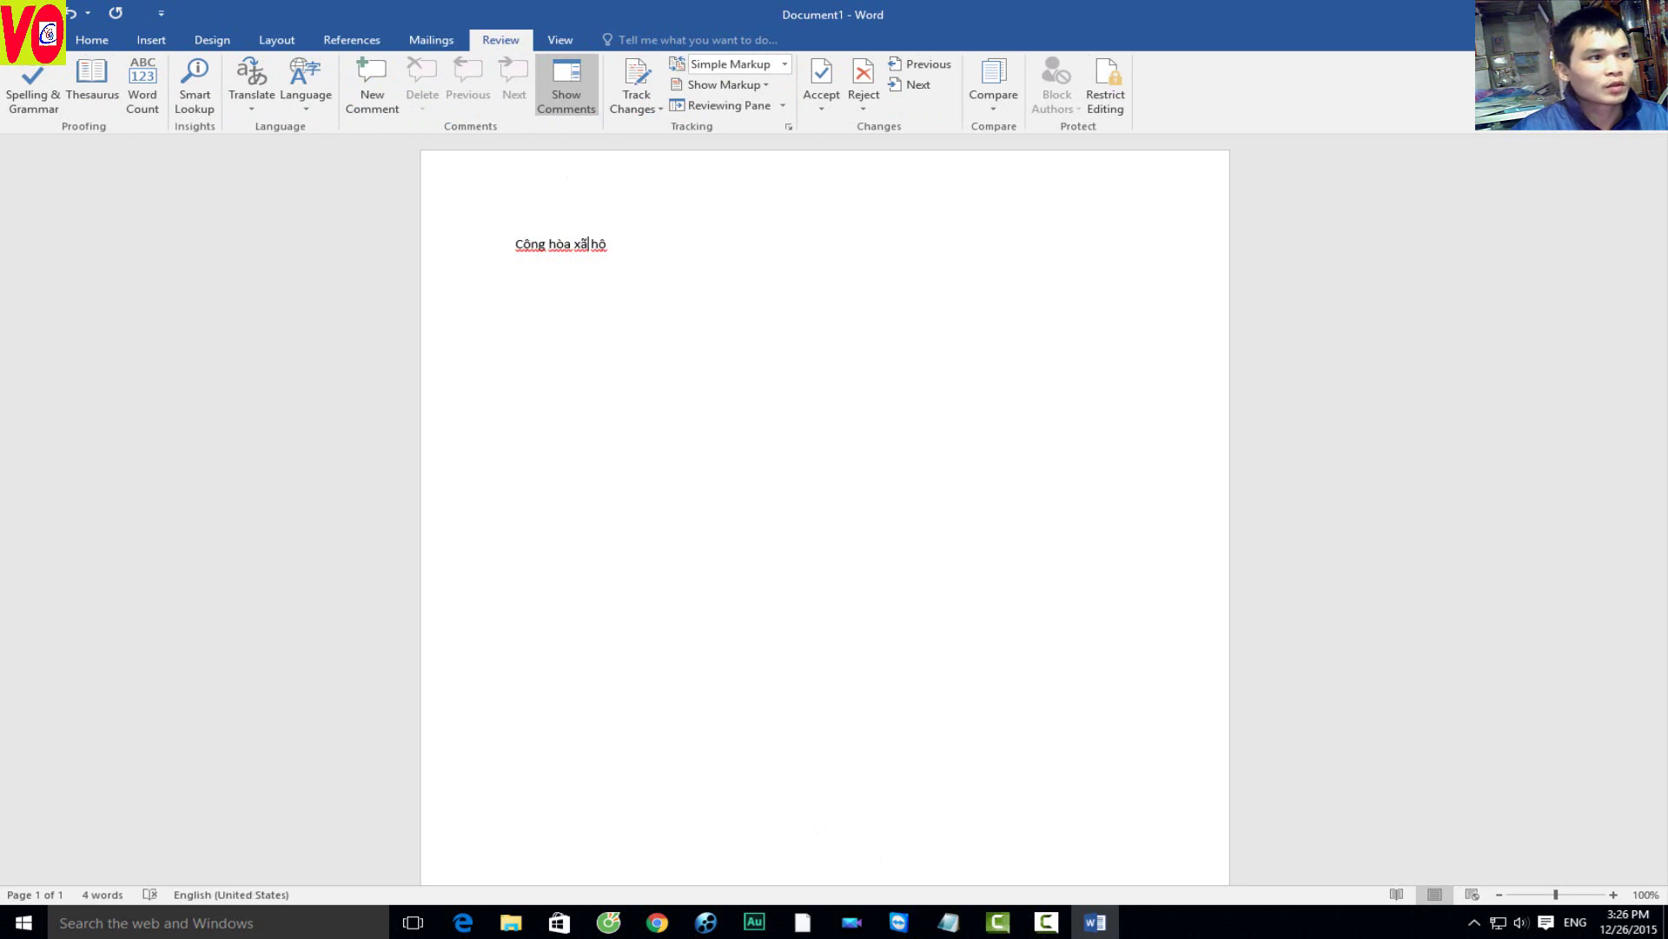
pyautogui.hotkey('alt', 'f')
pyautogui.press('Escape')
pyautogui.hotkey('alt', 'f')
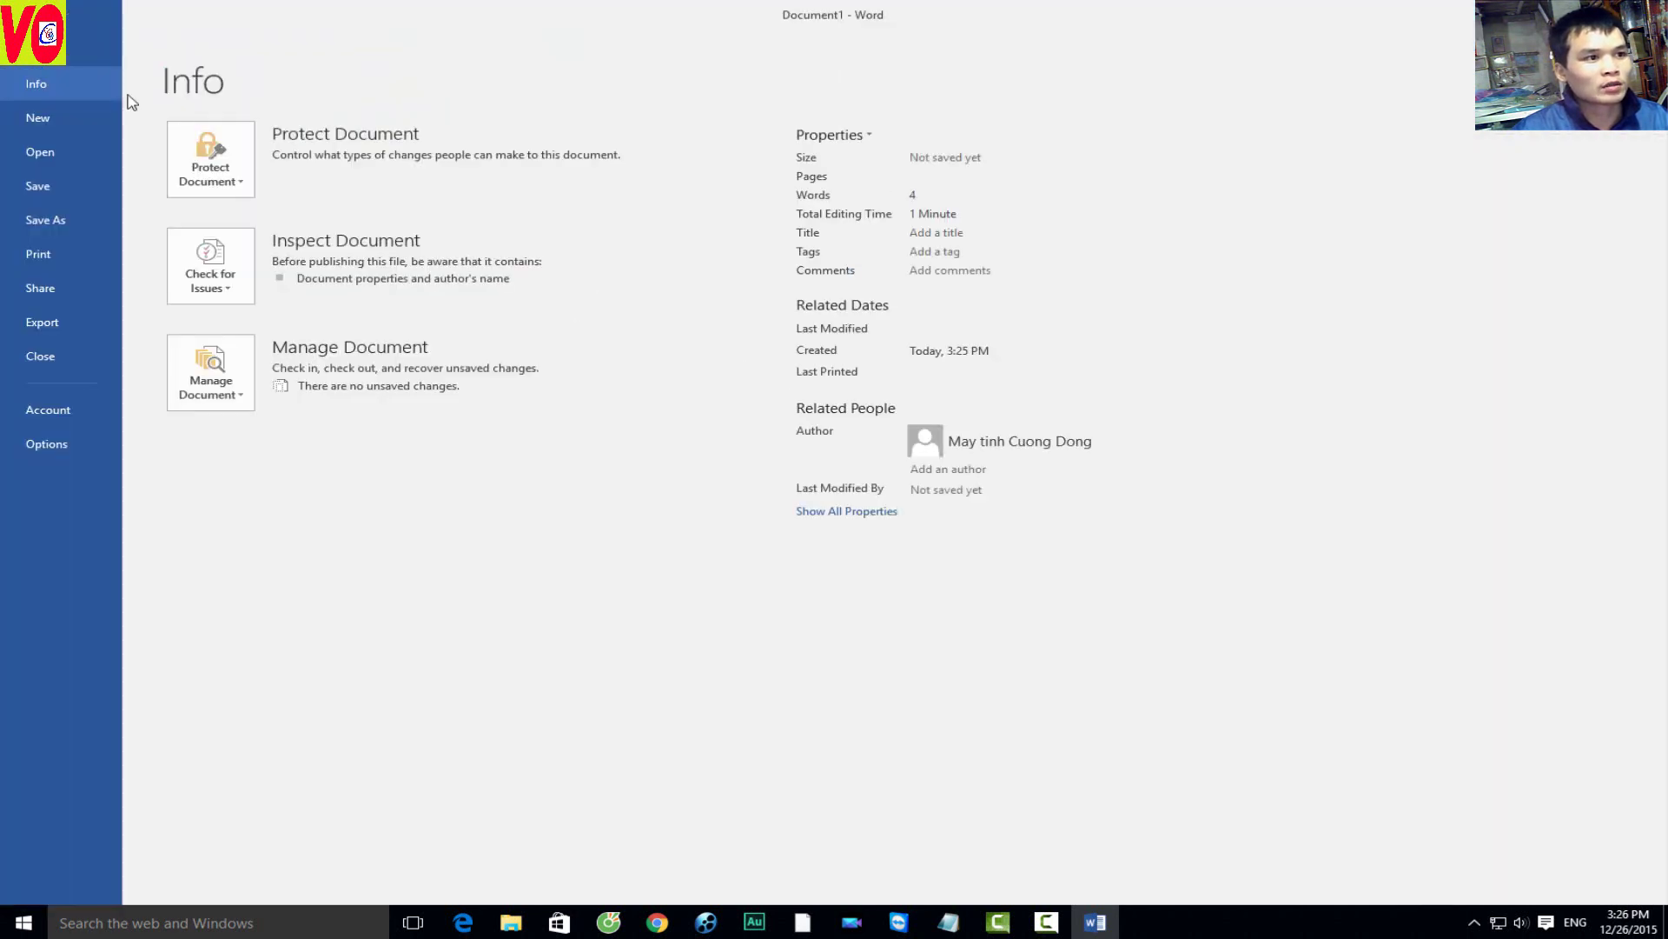
pyautogui.press('Escape')
pyautogui.hotkey('ctrl', 'shift', 'Left')
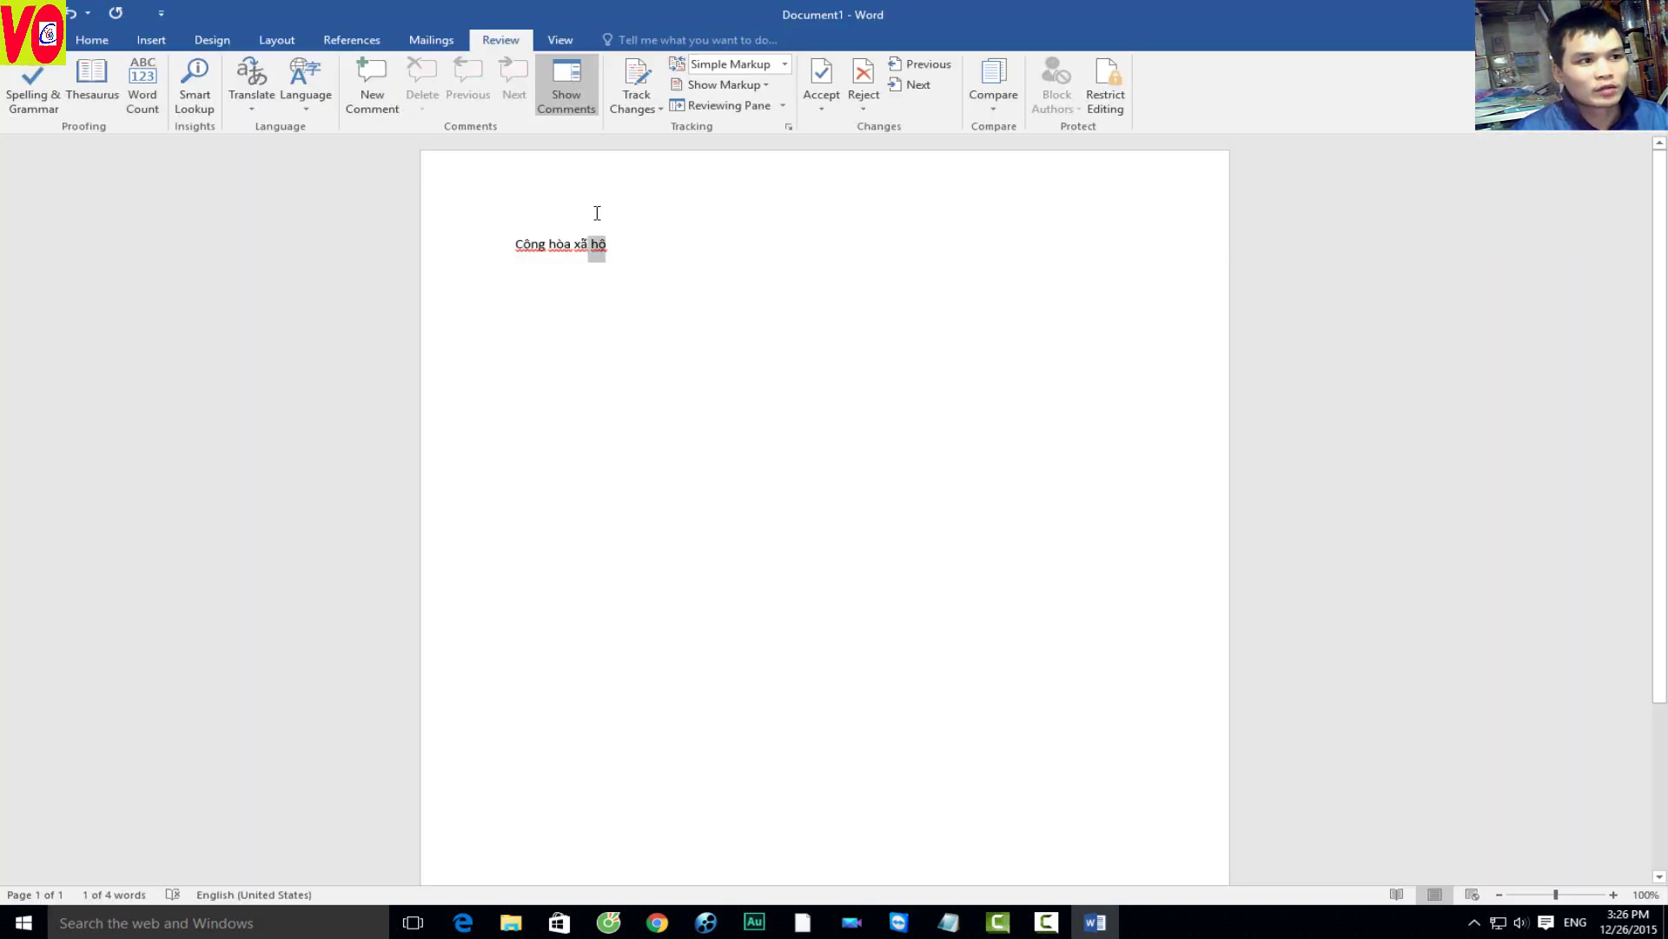
pyautogui.hotkey('alt', 'f')
# Step: Clear 'Show the Start screen when this application starts' in Word Options, then quit Word with Don't Save
pyautogui.click(106, 445)
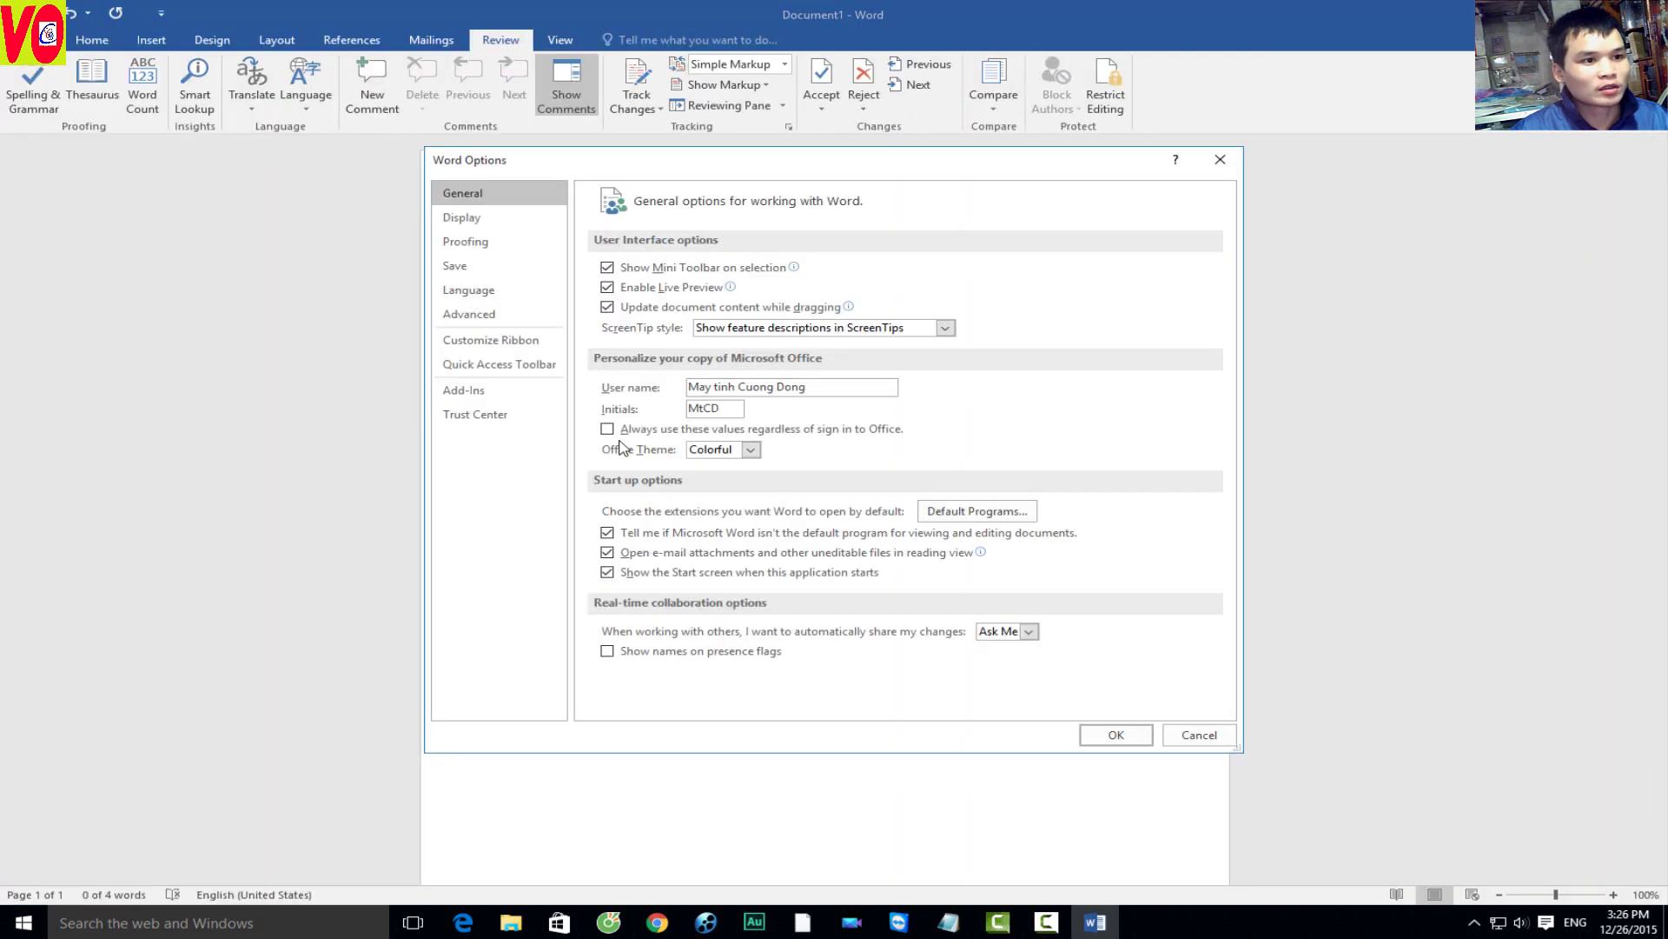
pyautogui.moveTo(677, 159); pyautogui.dragTo(599, 146)
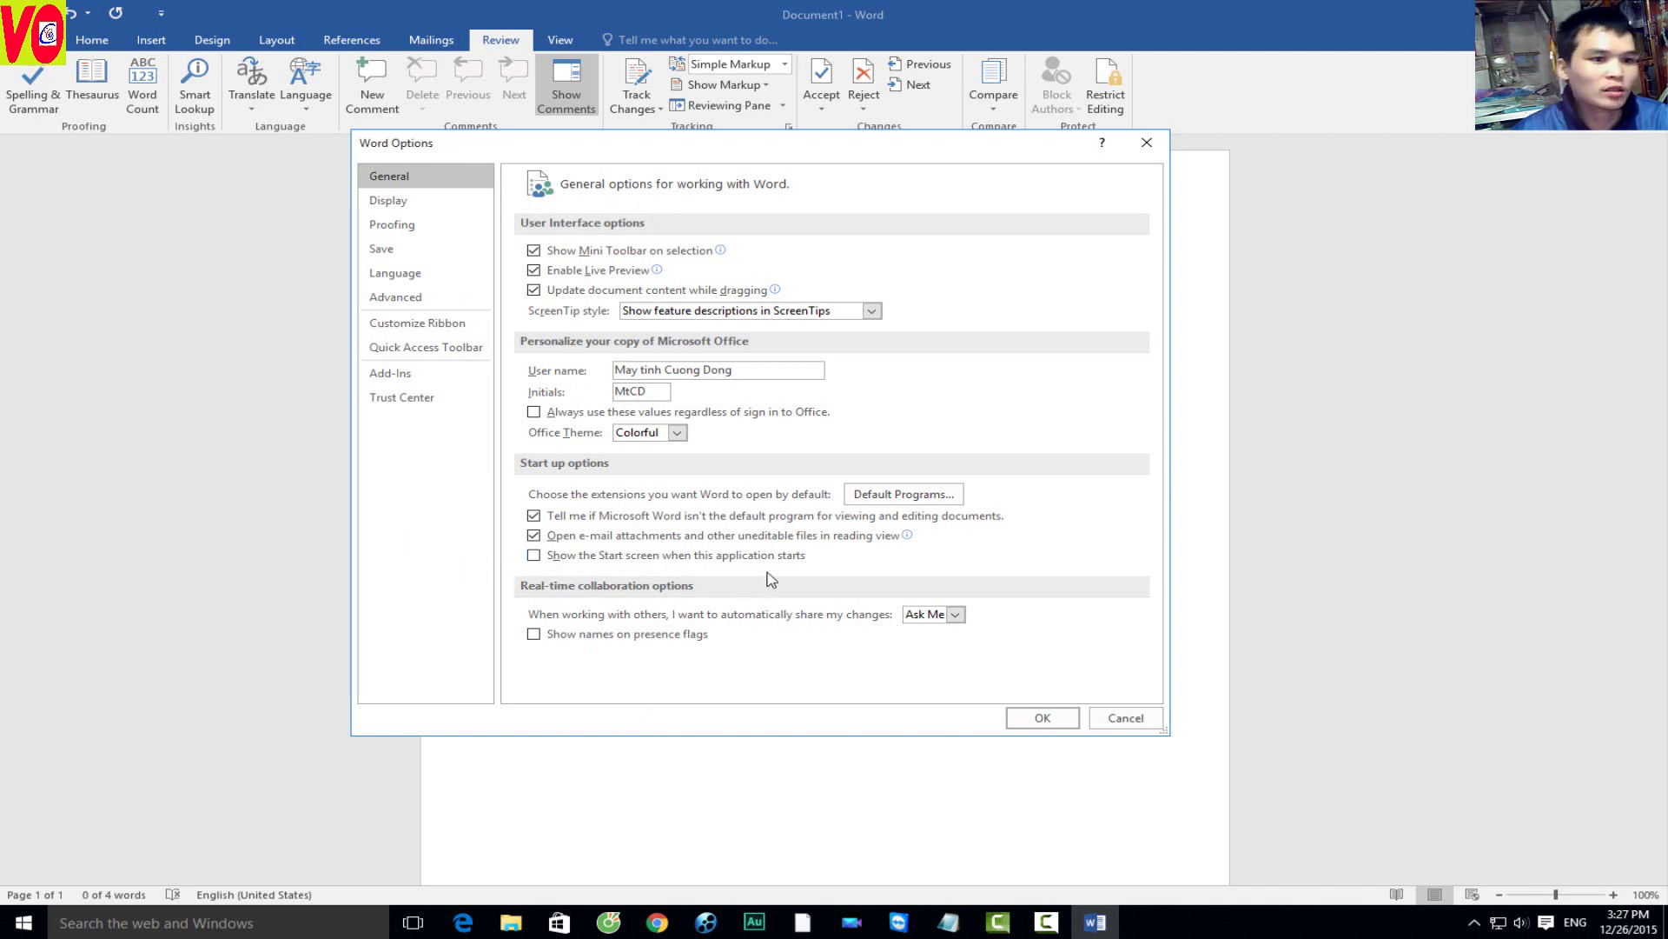
pyautogui.click(1043, 717)
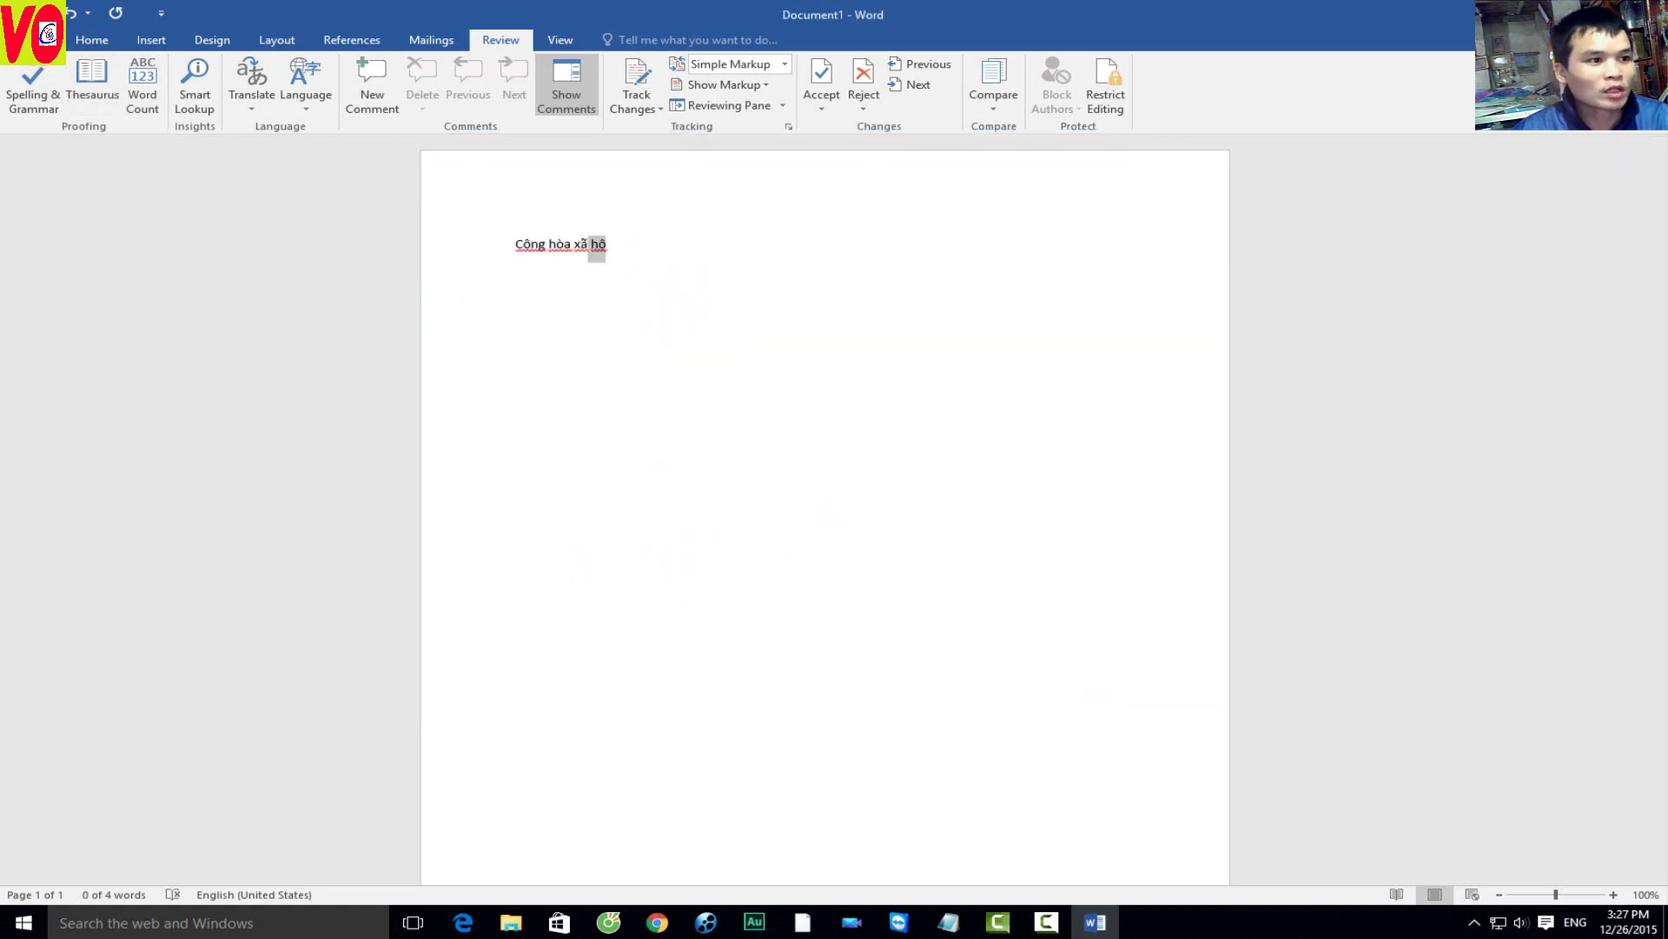
pyautogui.click(33, 40)
pyautogui.click(89, 439)
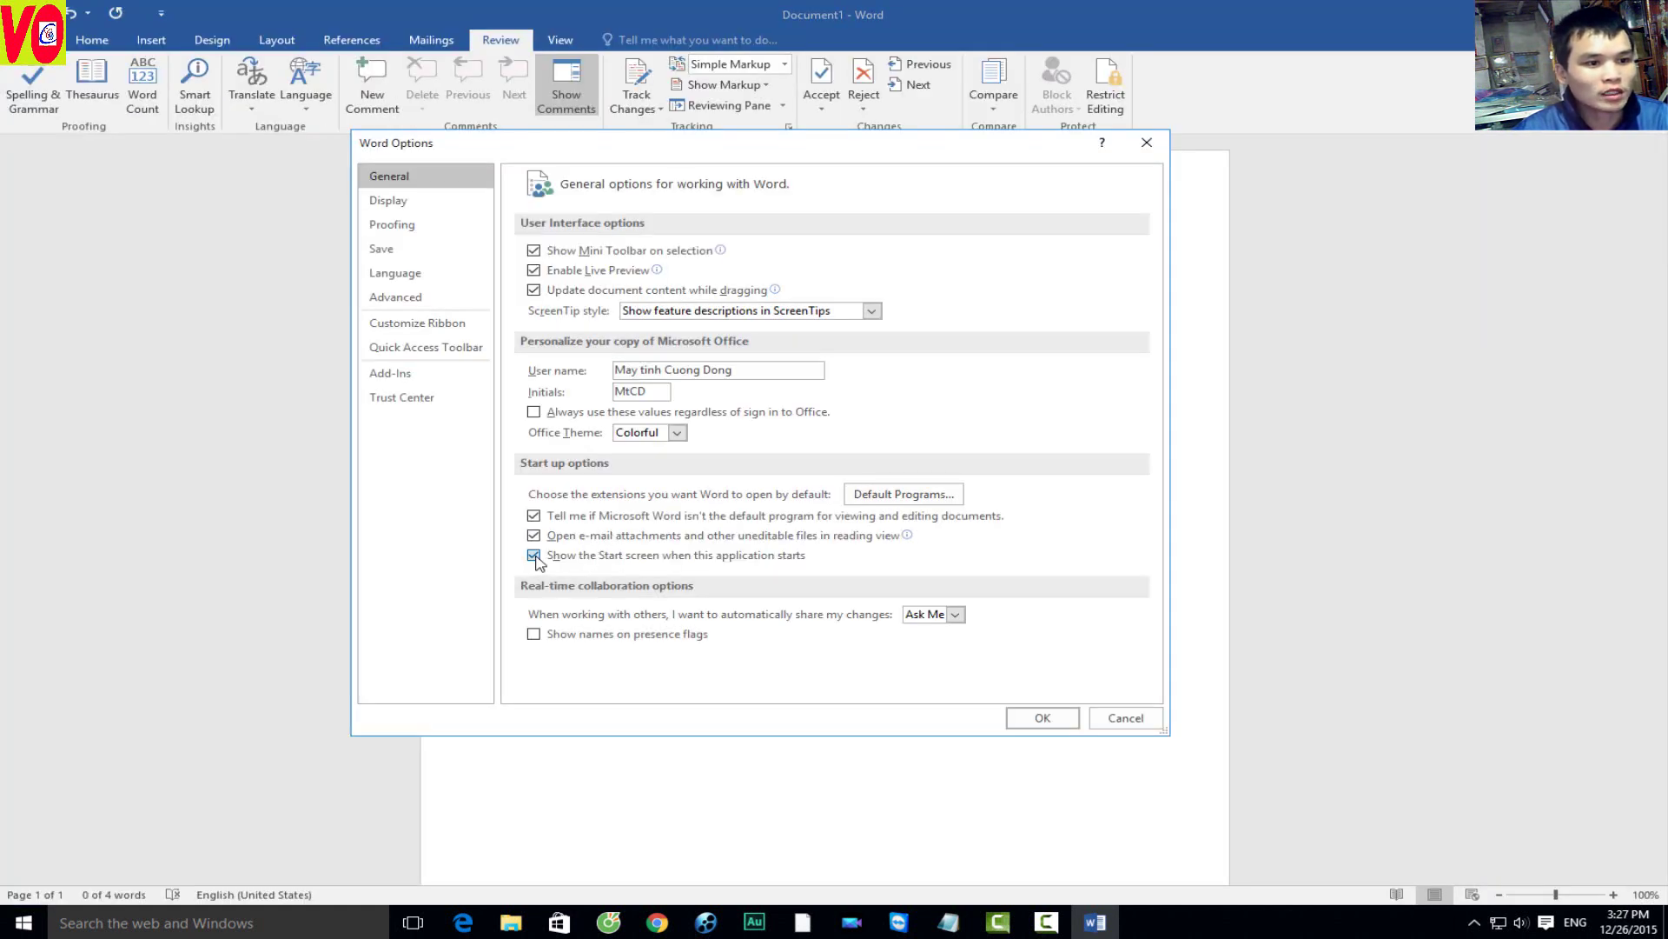
pyautogui.click(1043, 718)
pyautogui.hotkey('alt', 'F4')
pyautogui.click(828, 499)
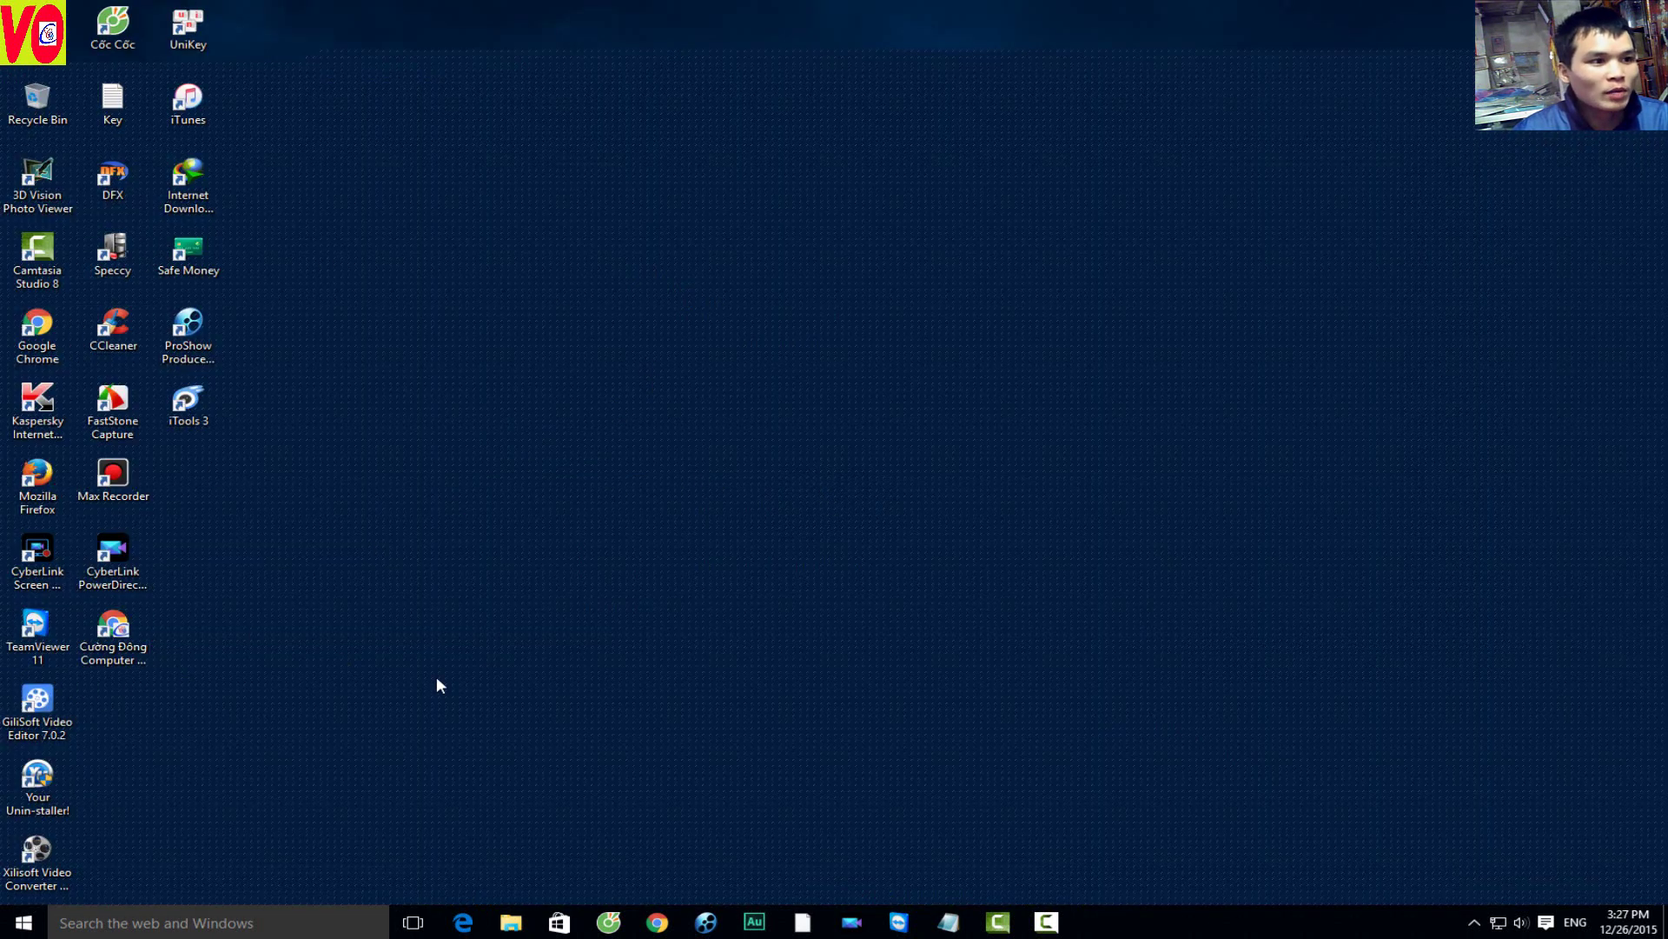
# Step: Launch Word, accept the default-program prompt, dismiss the notice and close Word
pyautogui.click(159, 913)
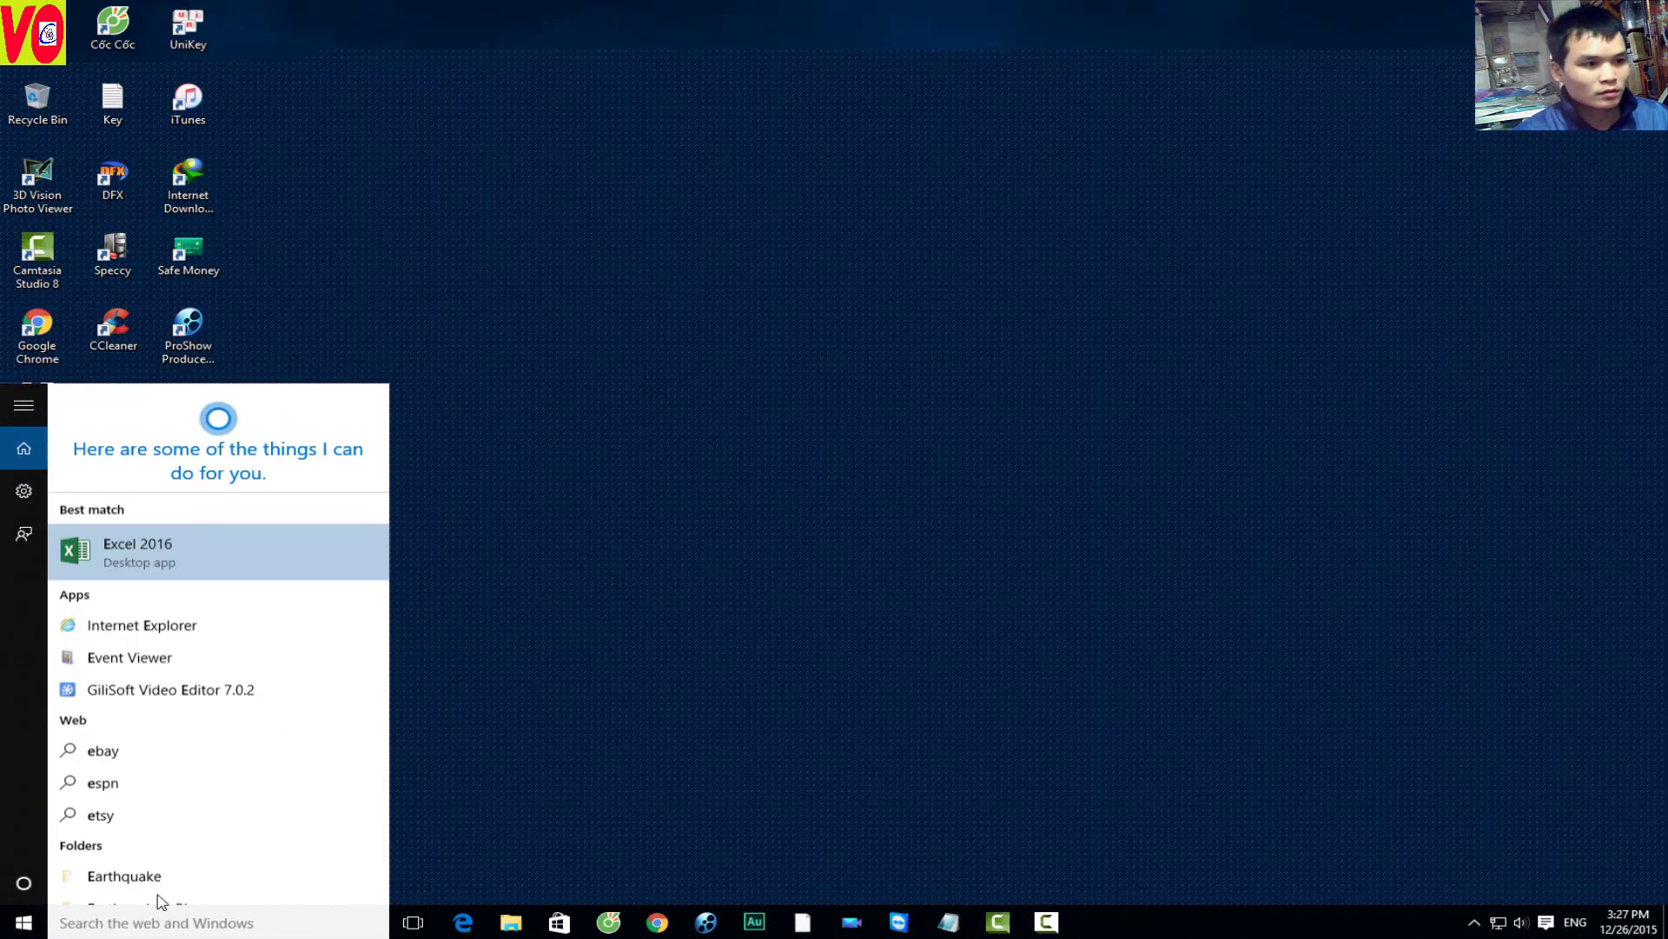
pyautogui.write('ww')
pyautogui.click(153, 464)
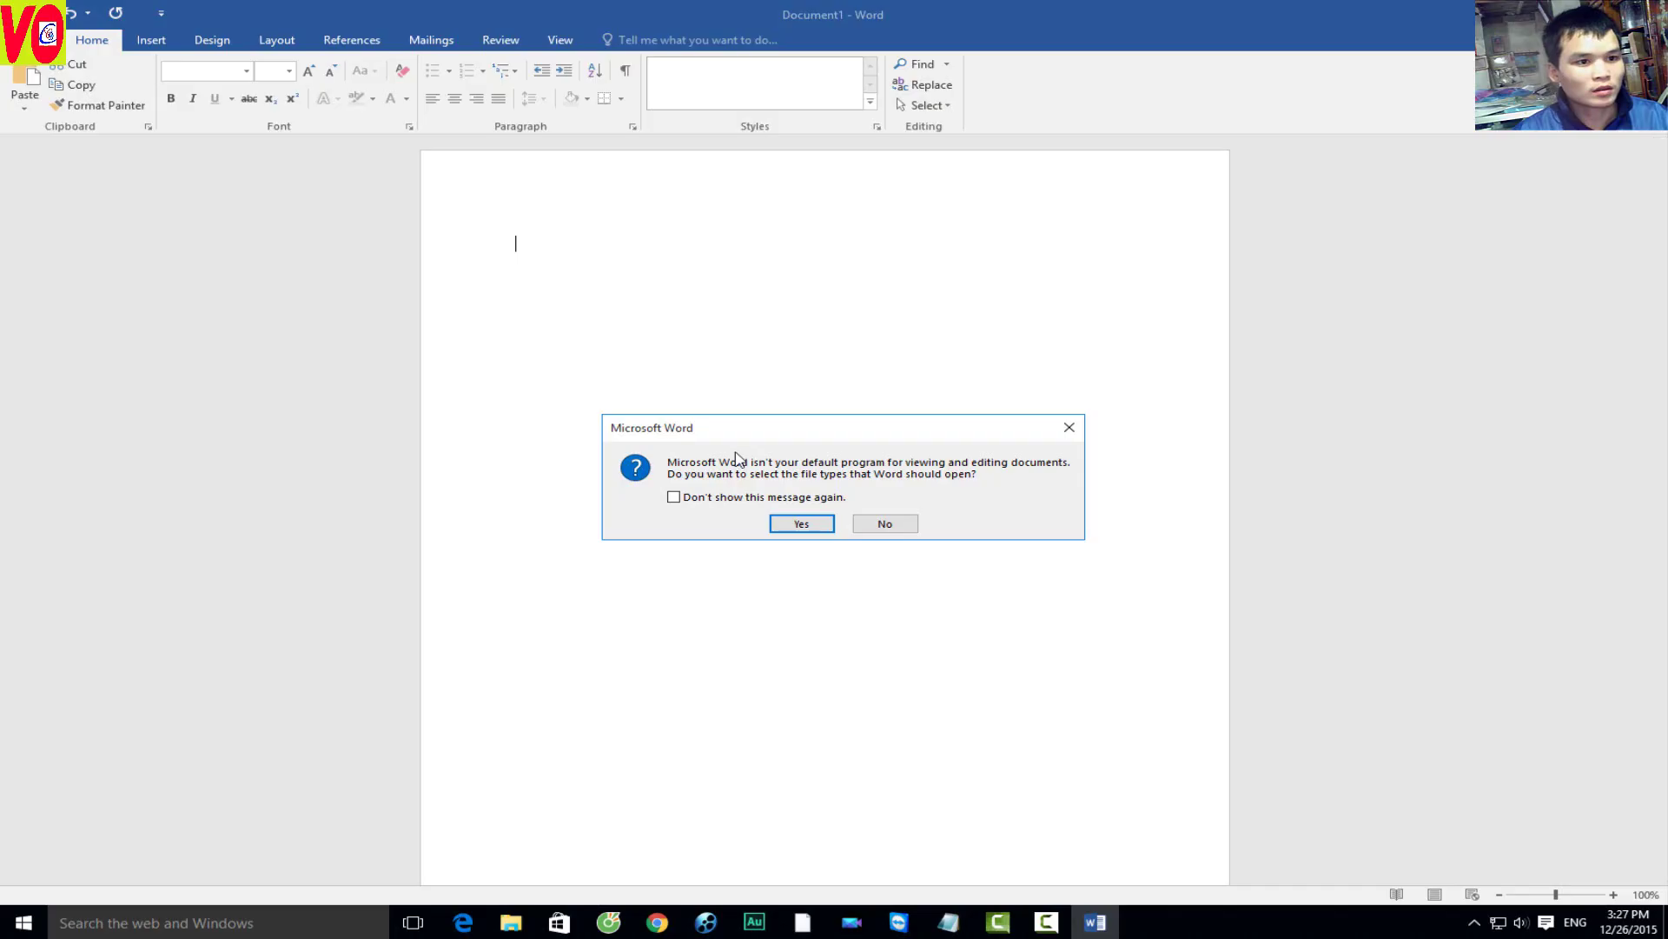
pyautogui.click(802, 523)
pyautogui.click(1121, 474)
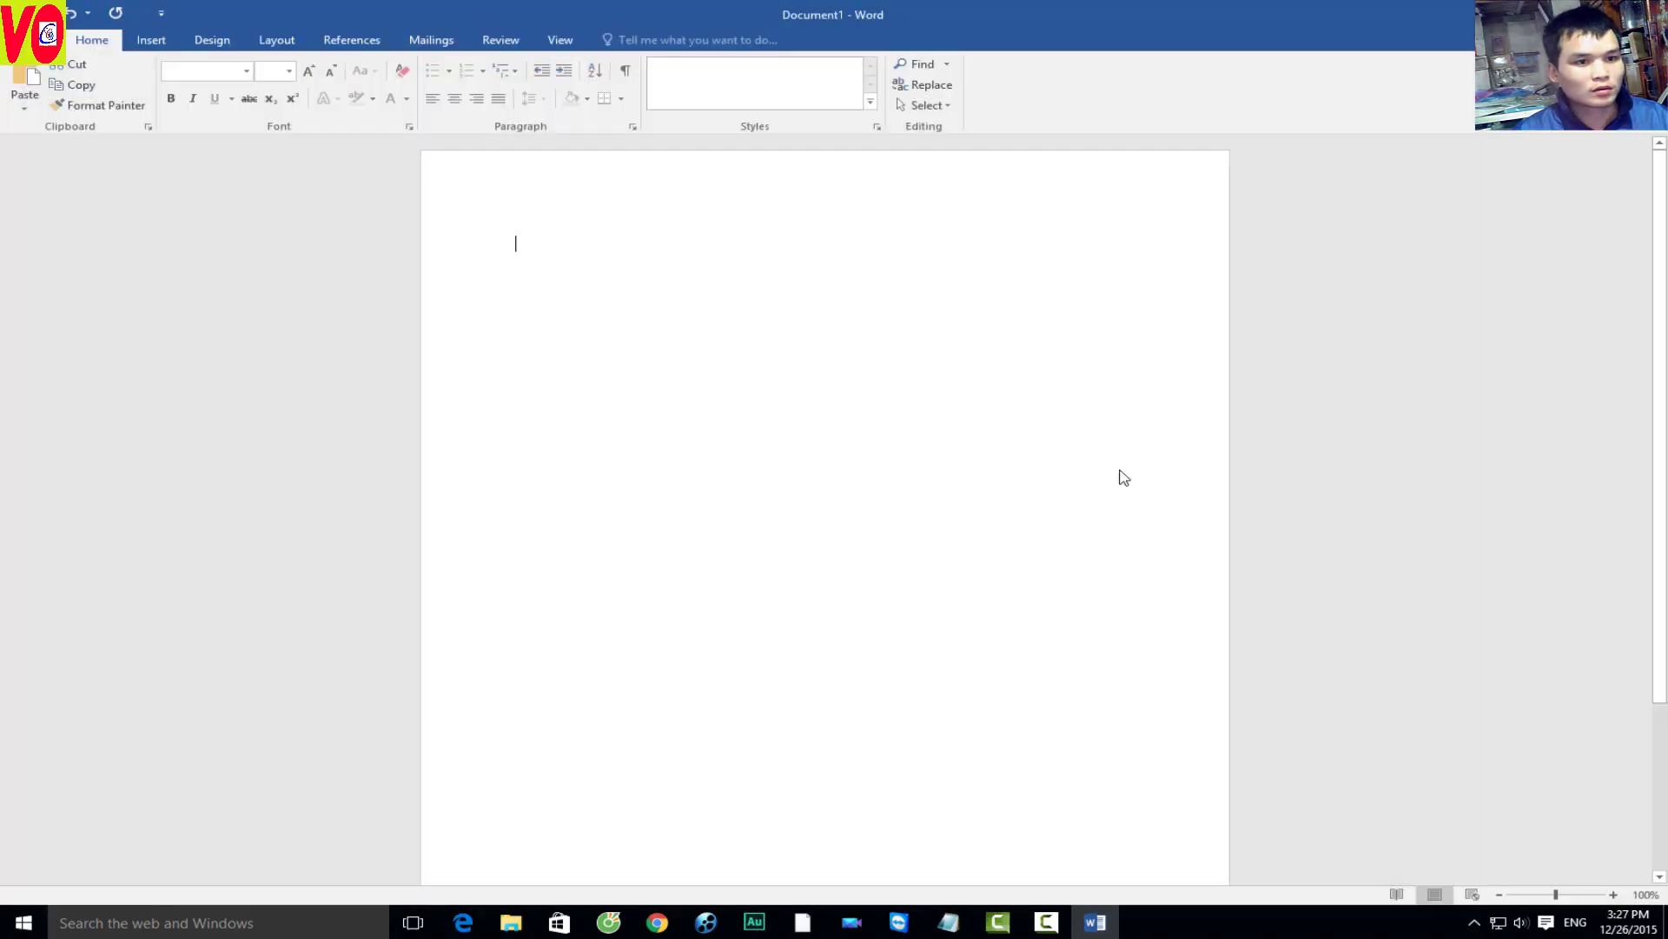
pyautogui.hotkey('alt', 'F4')
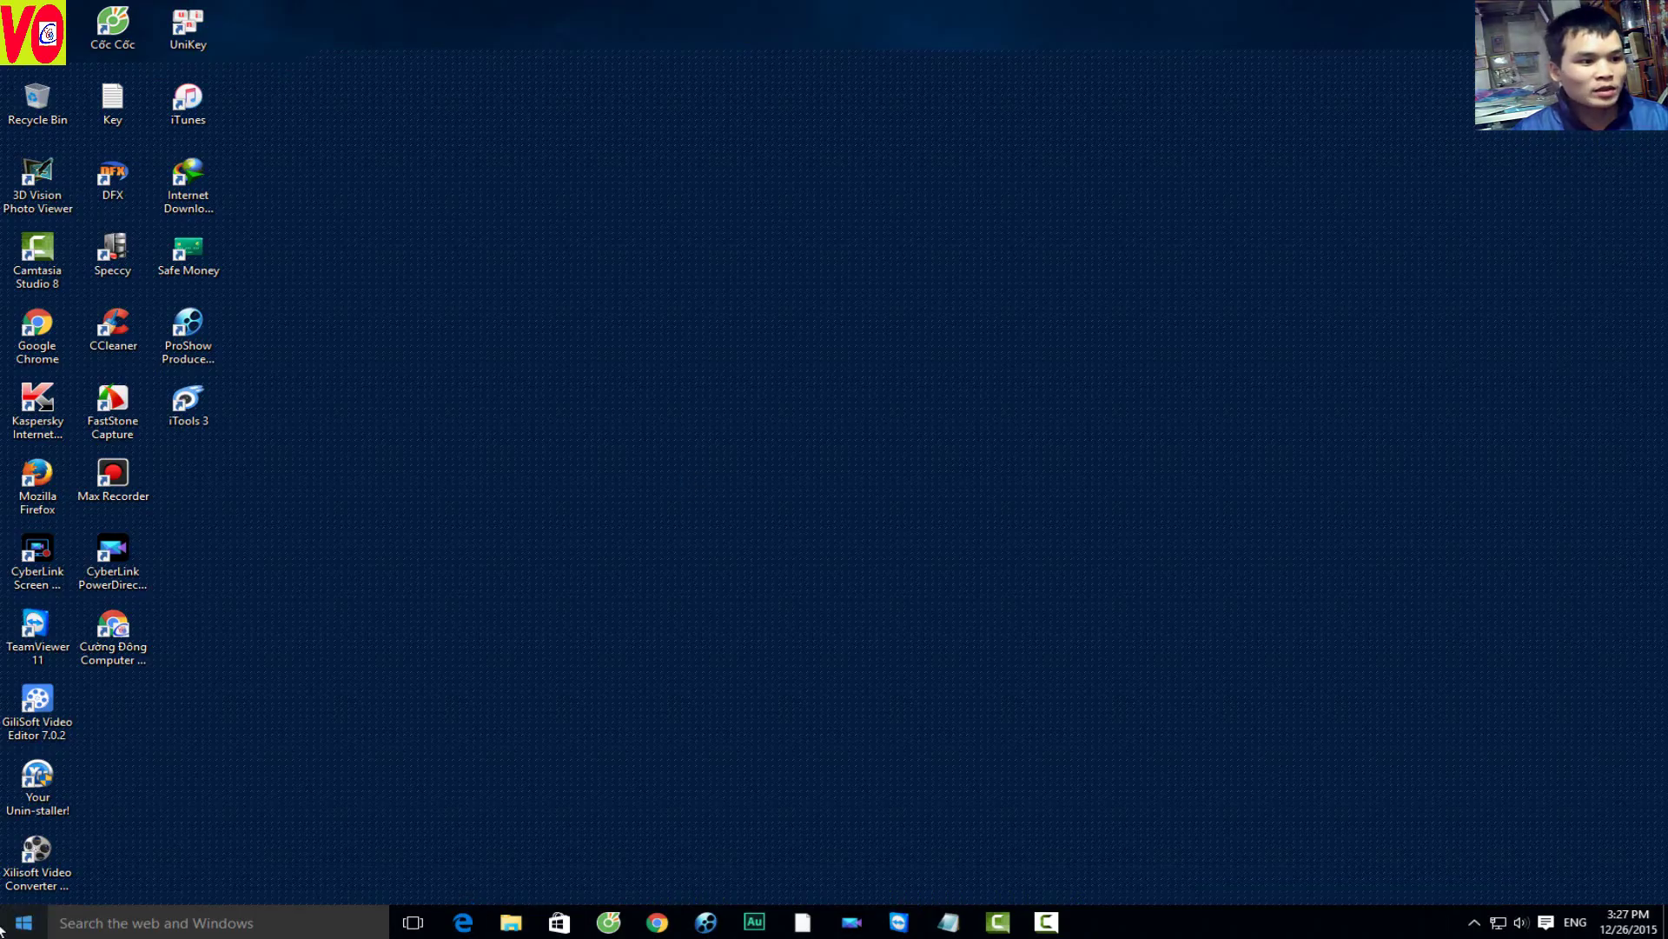
# Step: Relaunch Word, turn off the default-program warning in Word Options, then close Word
pyautogui.click(13, 923)
pyautogui.write('ww')
pyautogui.click(169, 448)
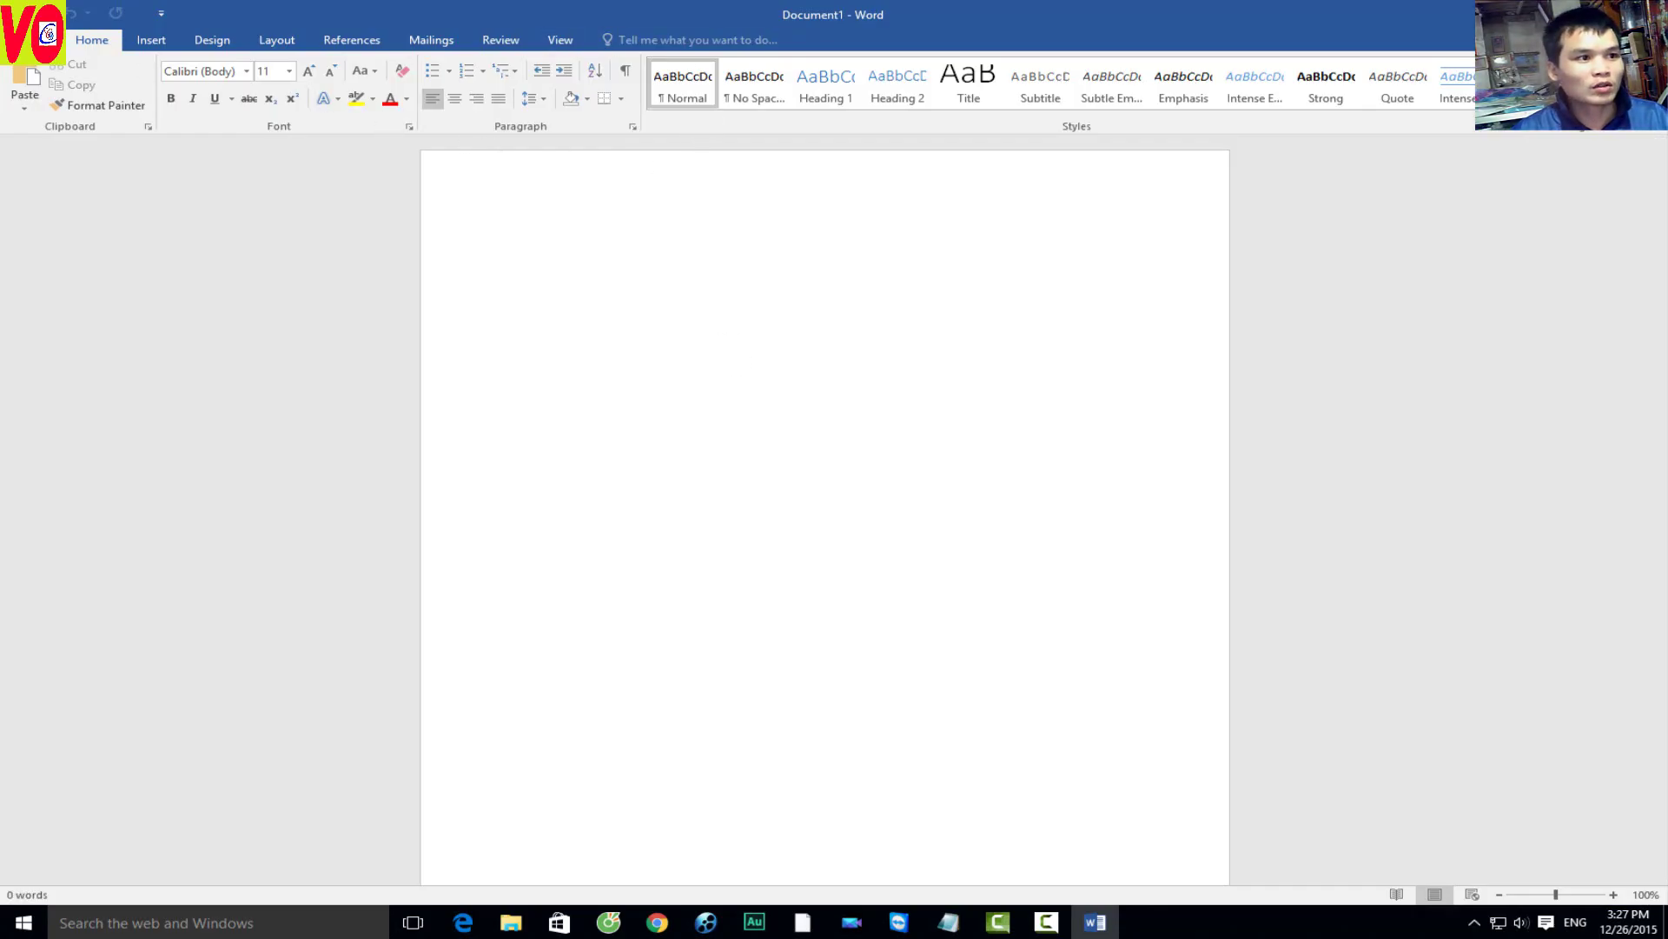
pyautogui.click(30, 40)
pyautogui.click(45, 443)
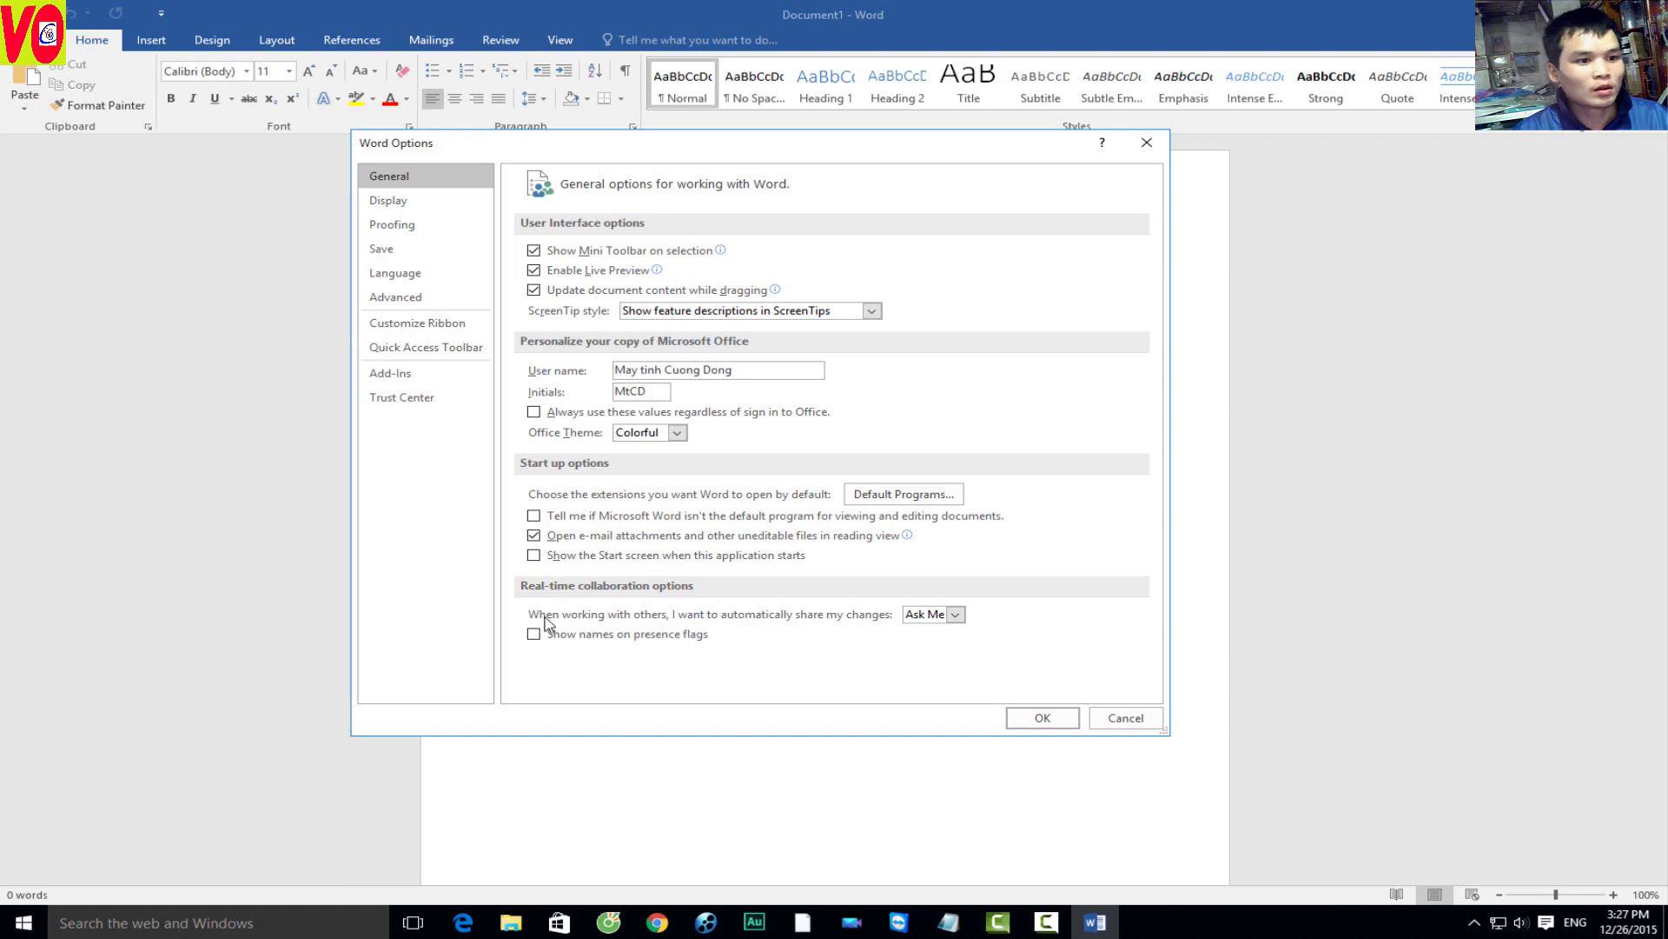
pyautogui.click(1047, 725)
pyautogui.hotkey('alt', 'F4')
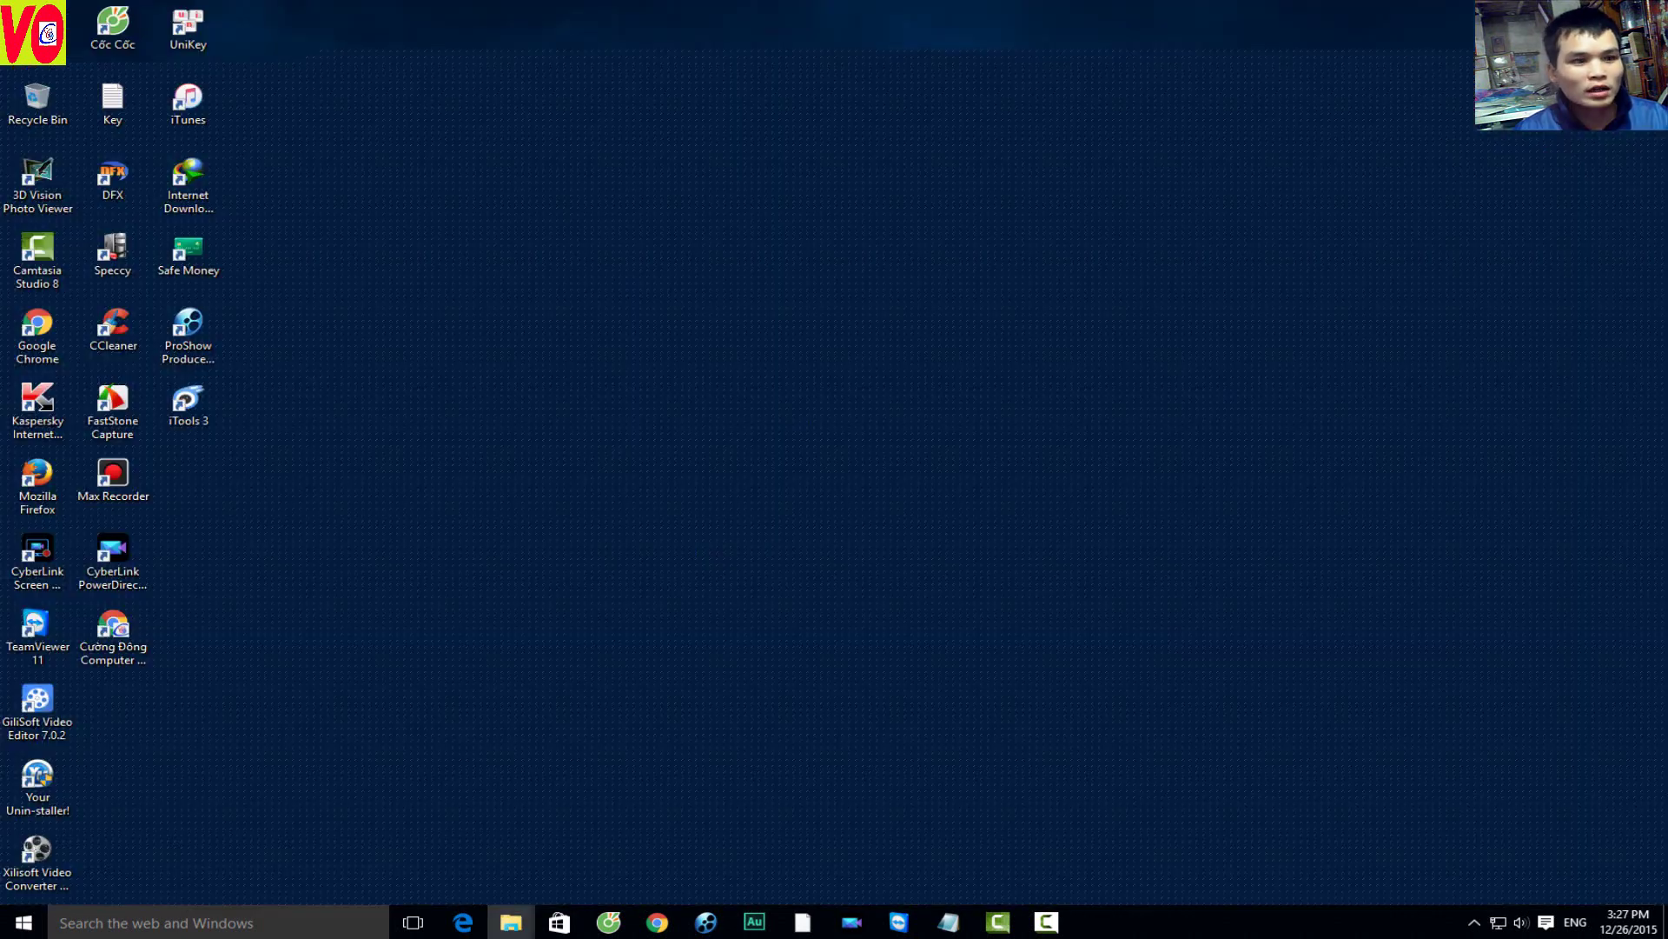
# Step: Relaunch Word, preview the Tri-fold brochure (blue) template, then create a blank document
pyautogui.press('super')
pyautogui.write('w')
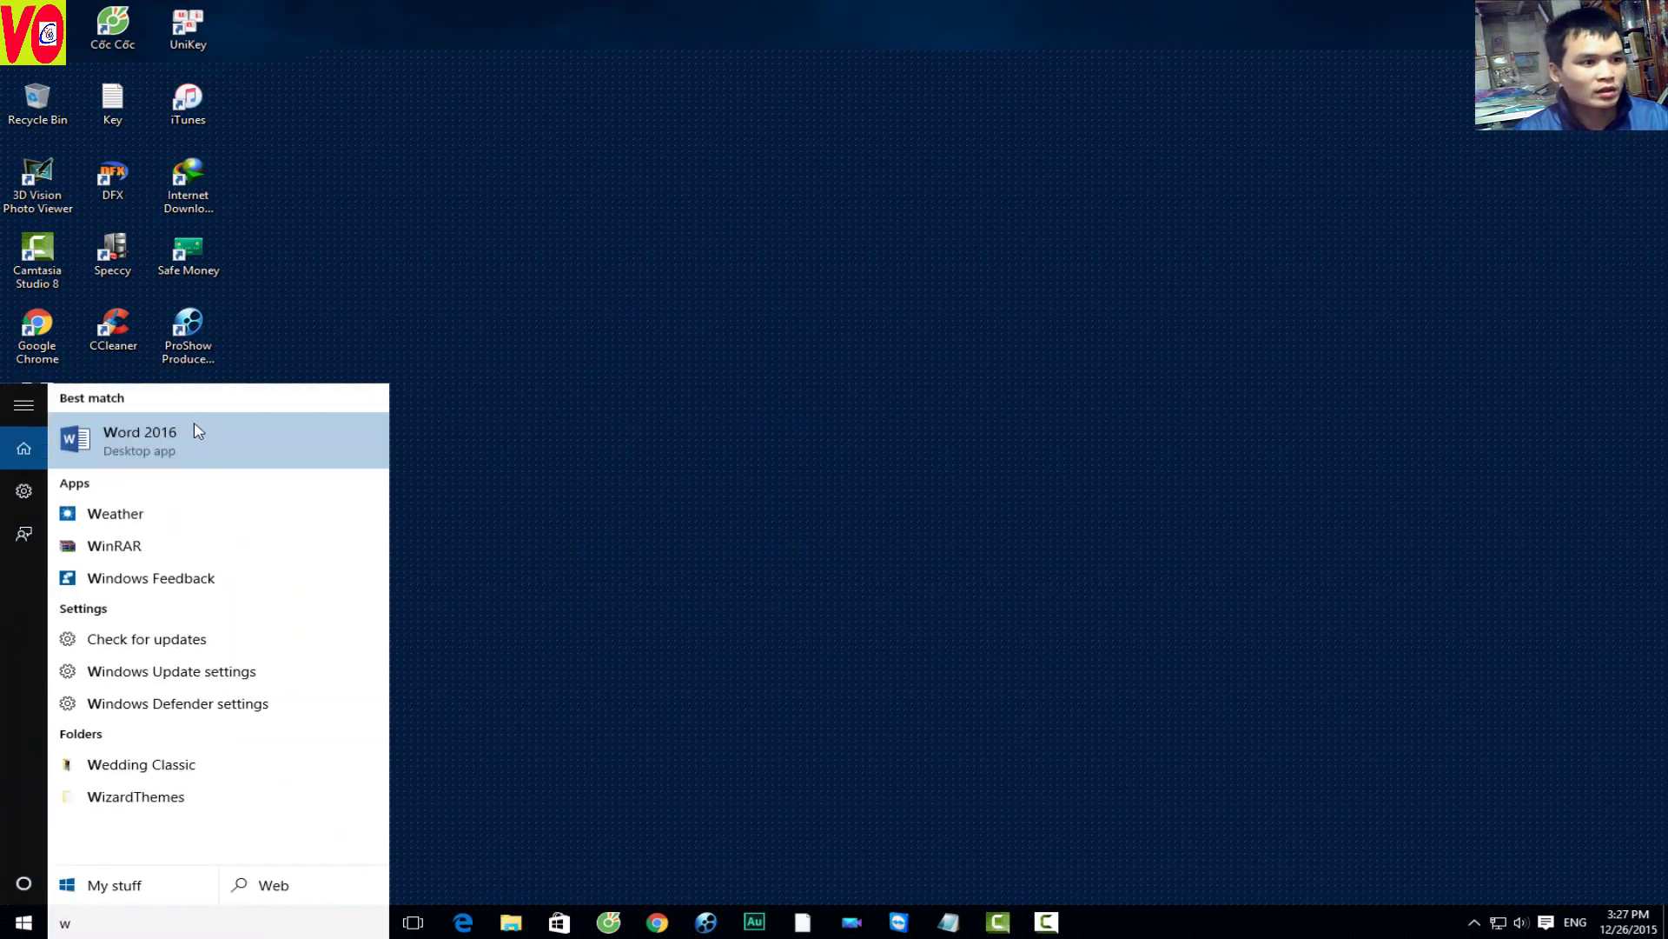
pyautogui.click(197, 428)
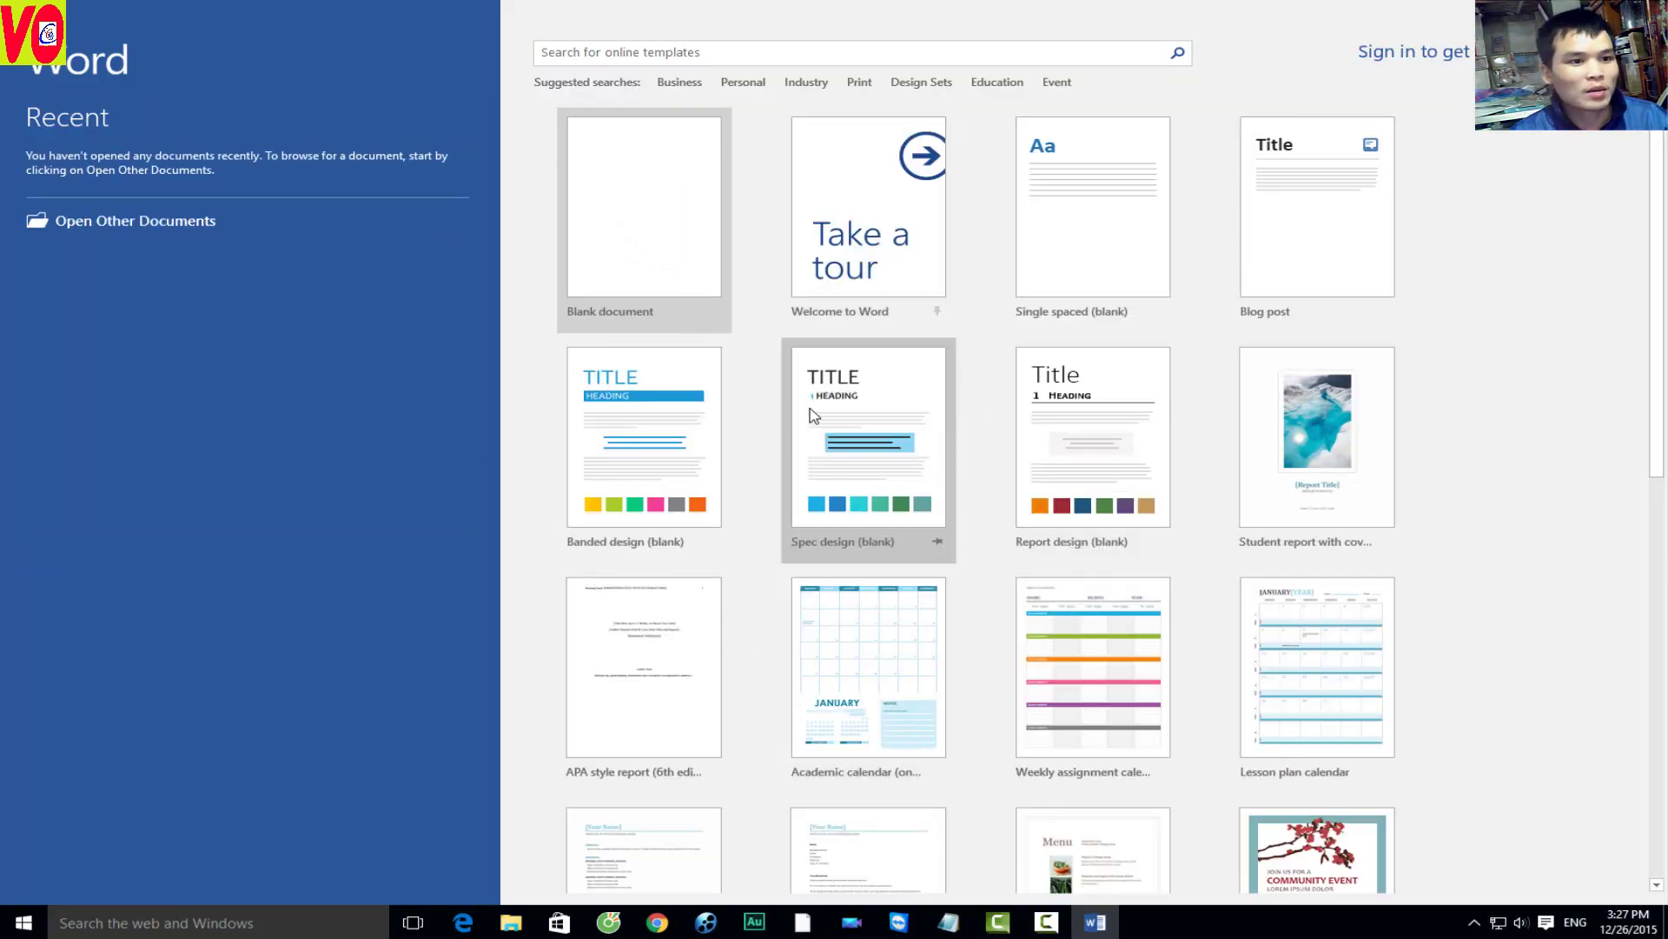
pyautogui.scroll(-1, 808, 599)
pyautogui.scroll(-3, 764, 643)
pyautogui.scroll(-1, 764, 626)
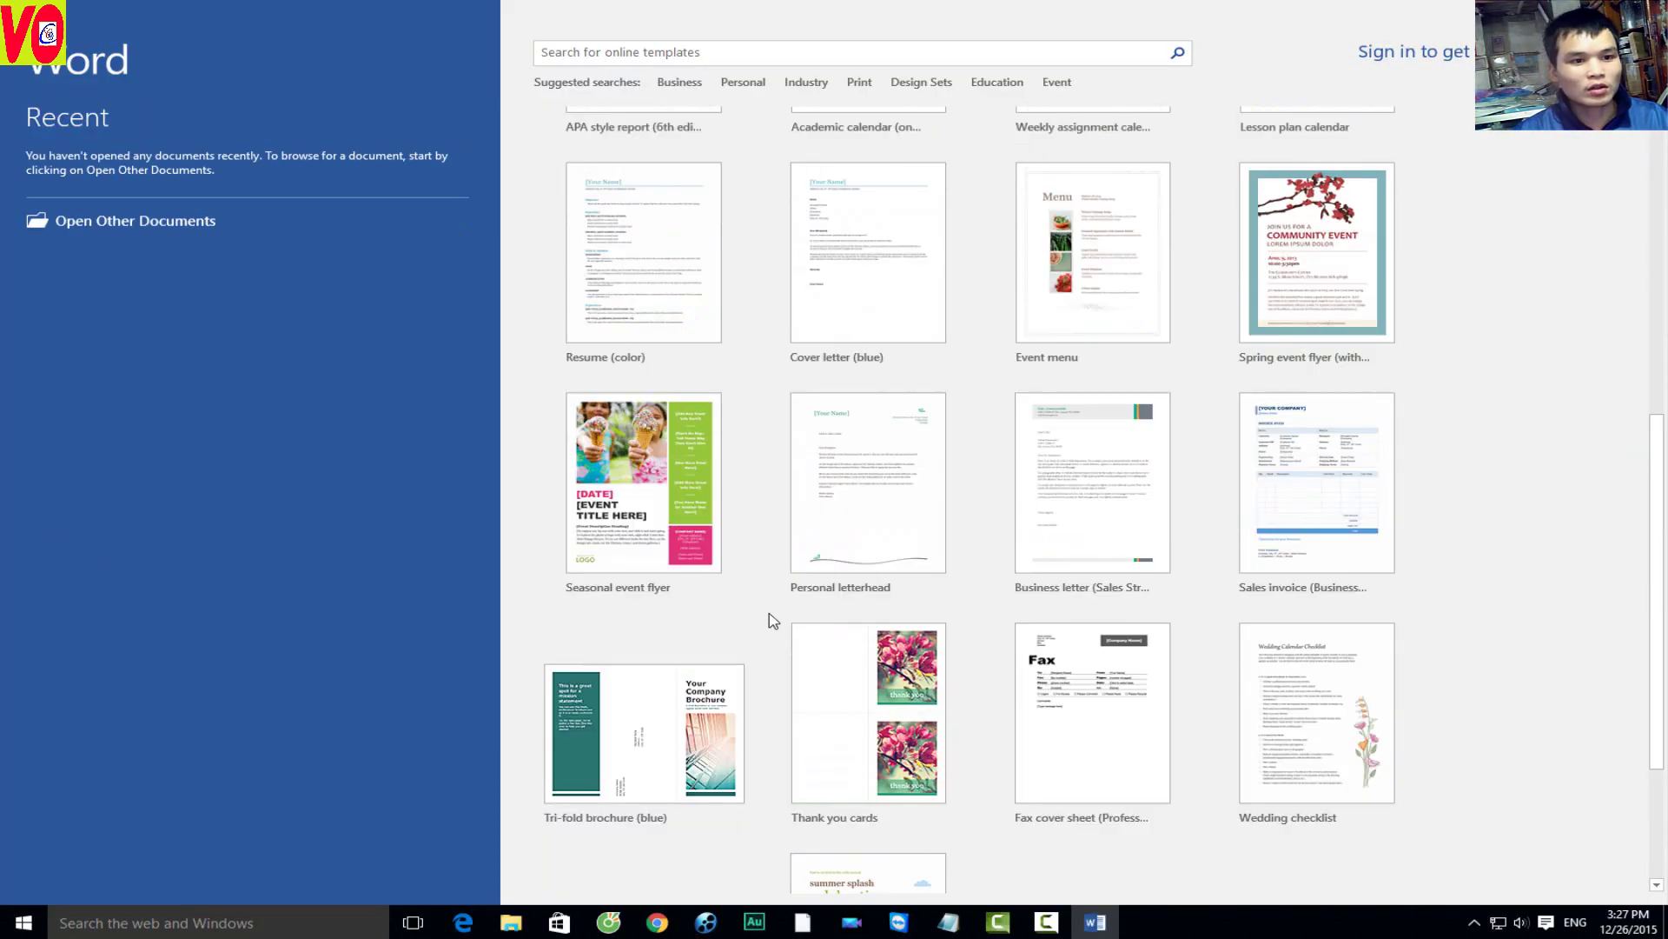
pyautogui.scroll(-1, 748, 638)
pyautogui.click(737, 648)
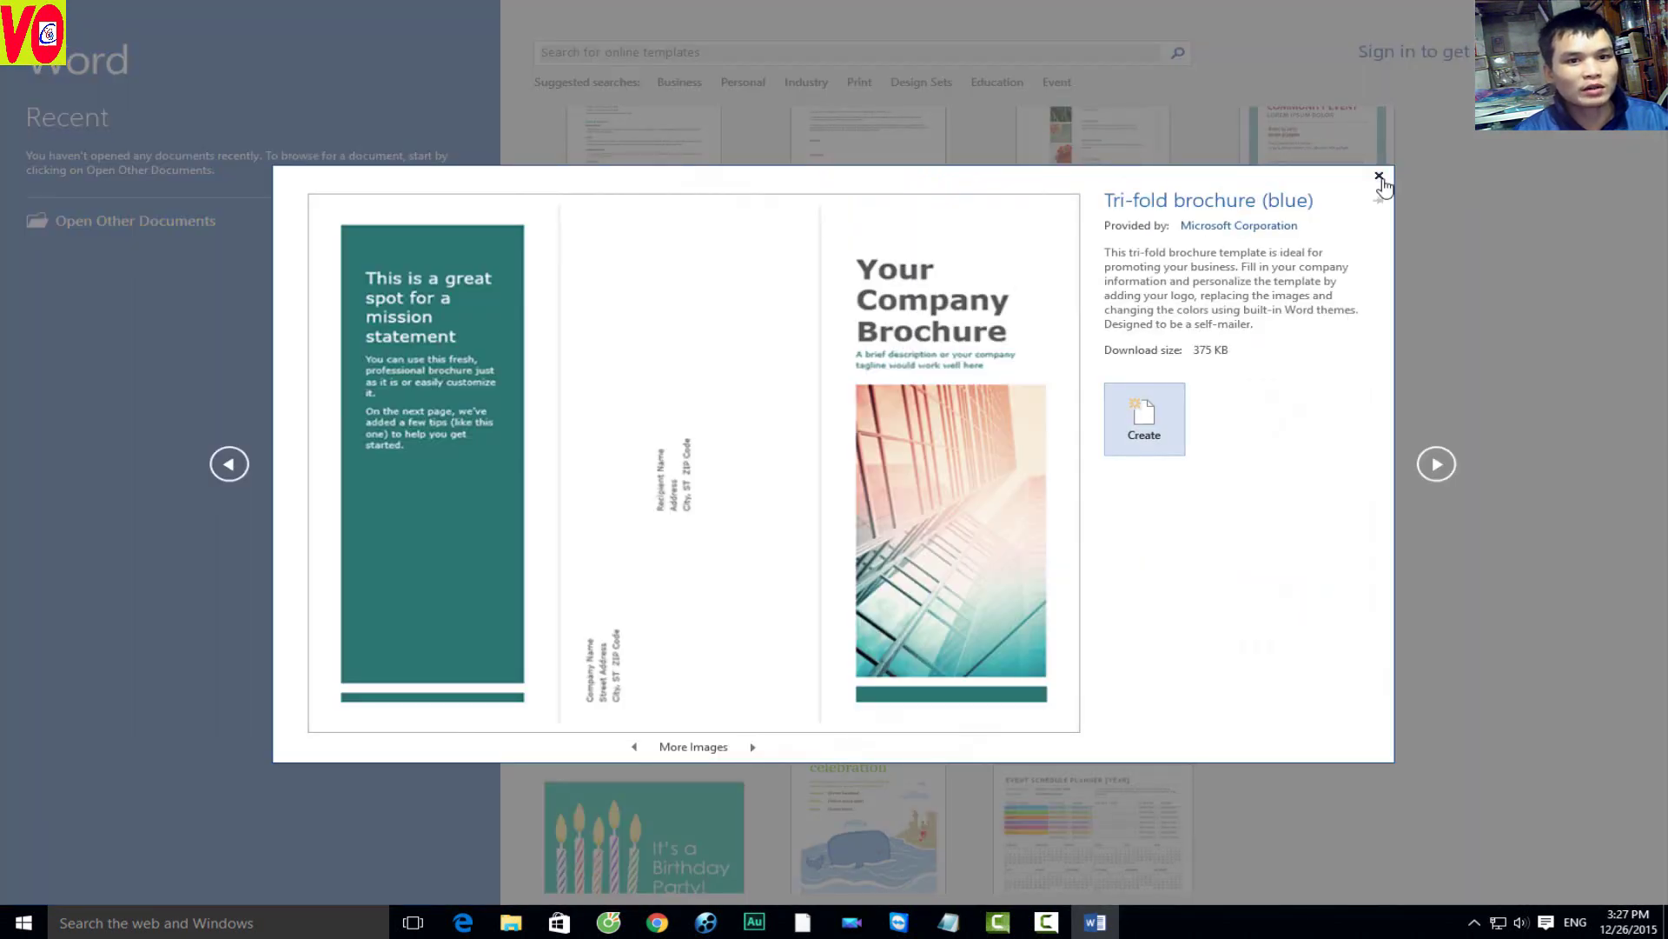
pyautogui.click(1380, 178)
pyautogui.scroll(2, 883, 369)
pyautogui.scroll(4, 884, 369)
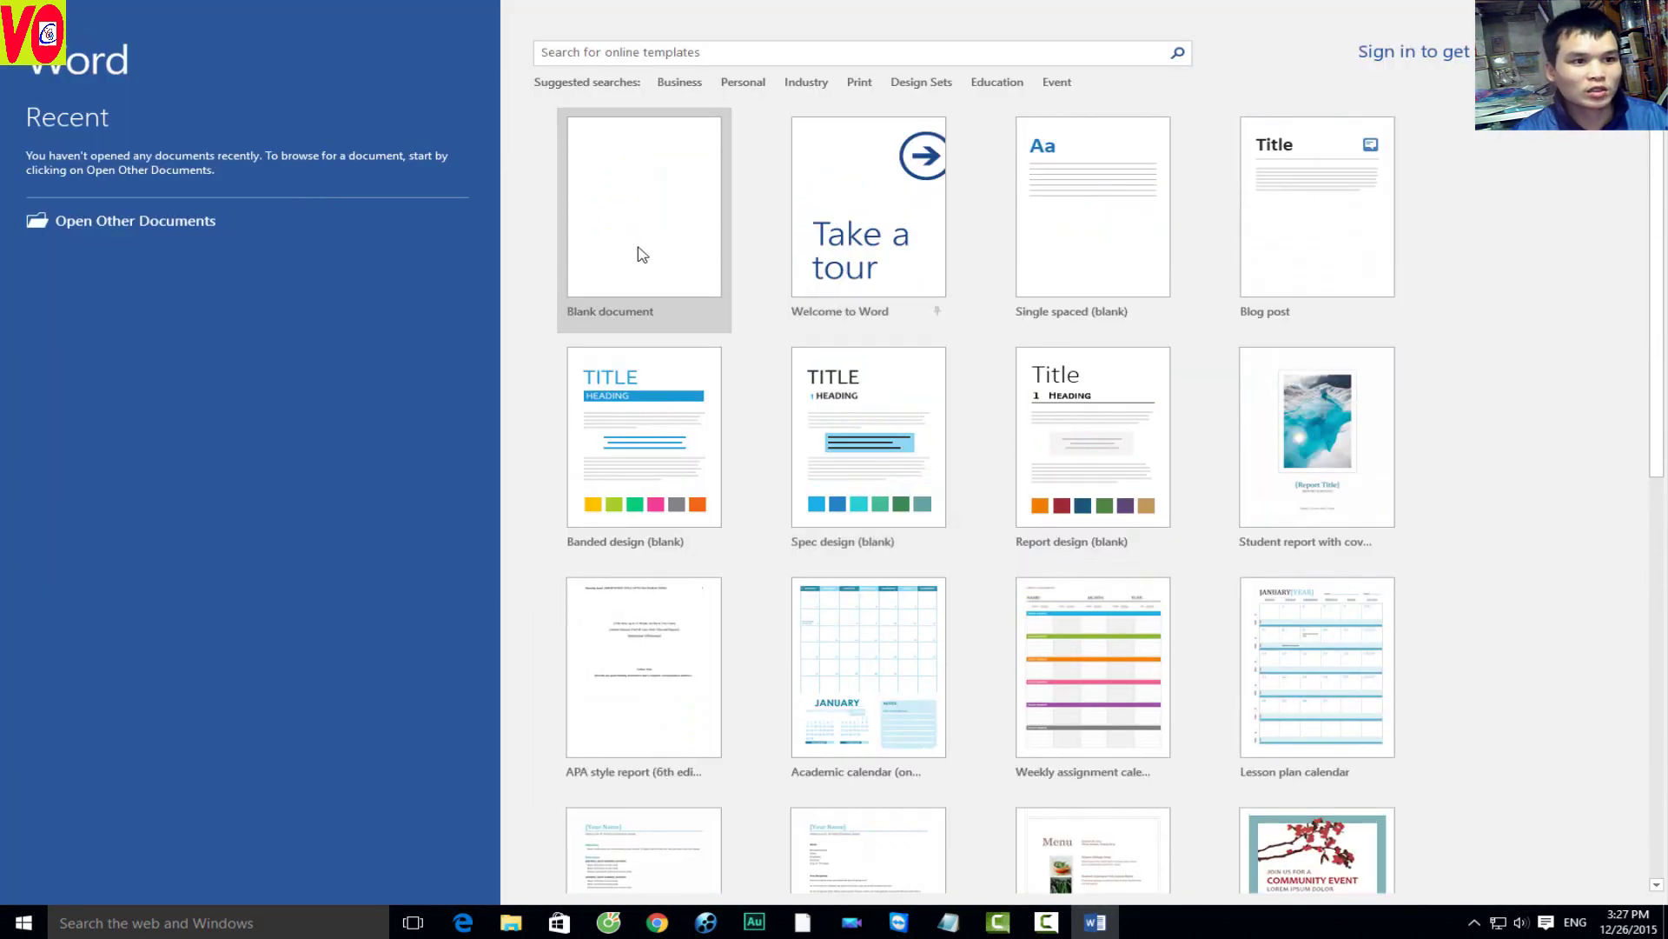
pyautogui.click(637, 253)
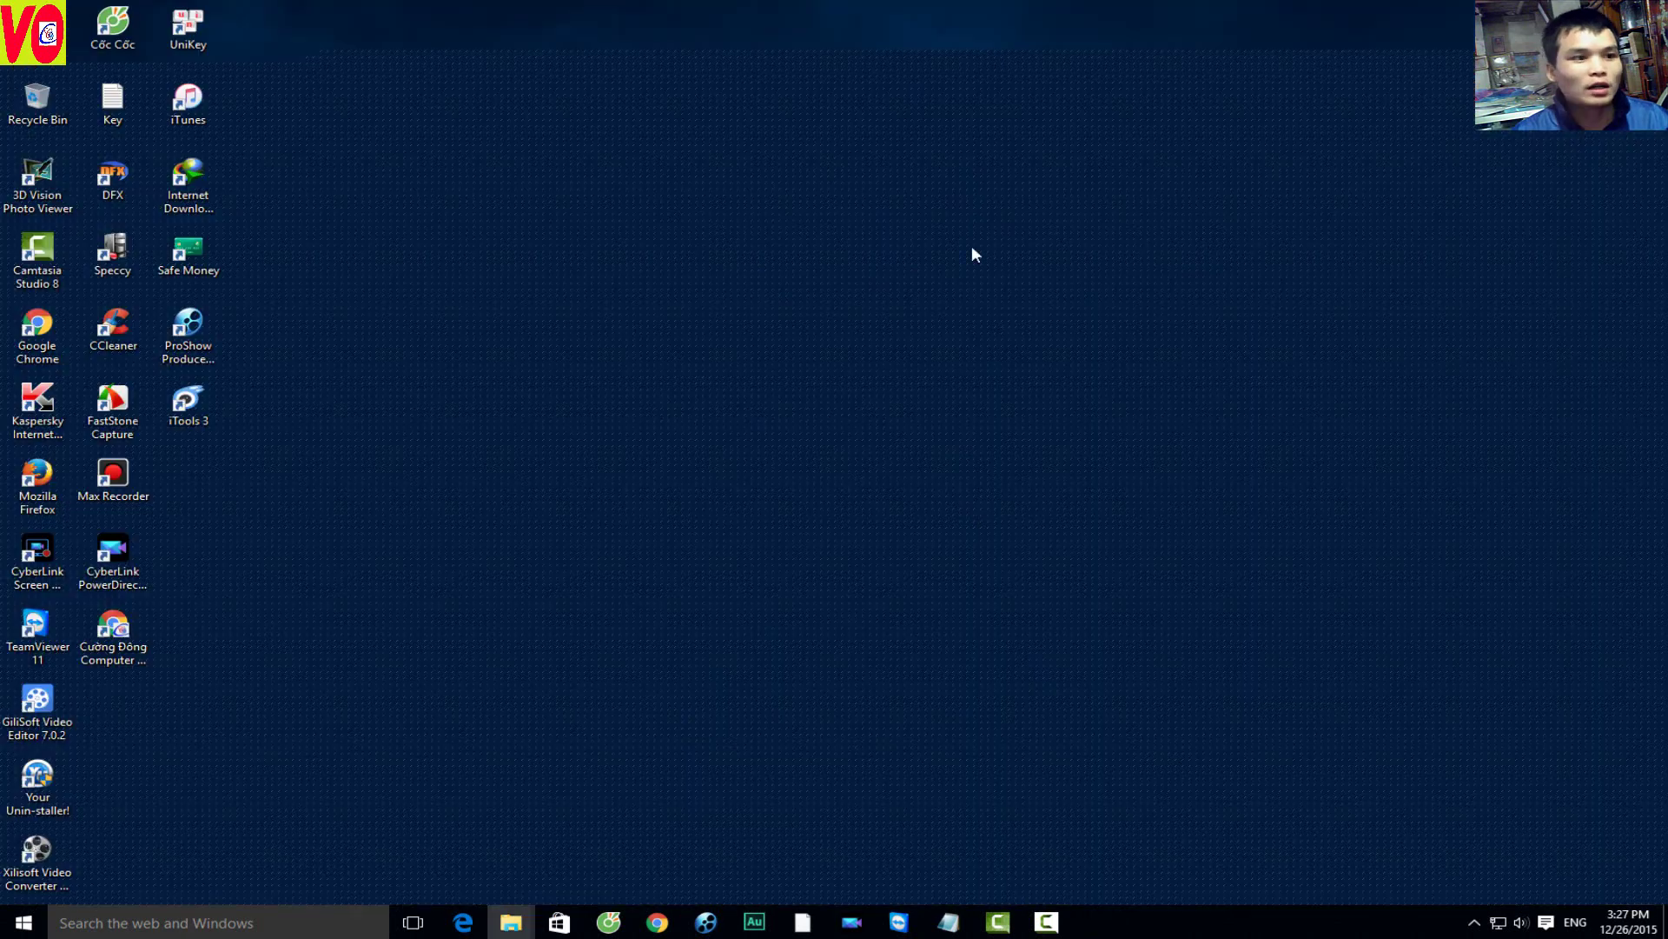
# Step: Launch Word again on a blank document and open Word Options from File
pyautogui.click(174, 923)
pyautogui.write('w')
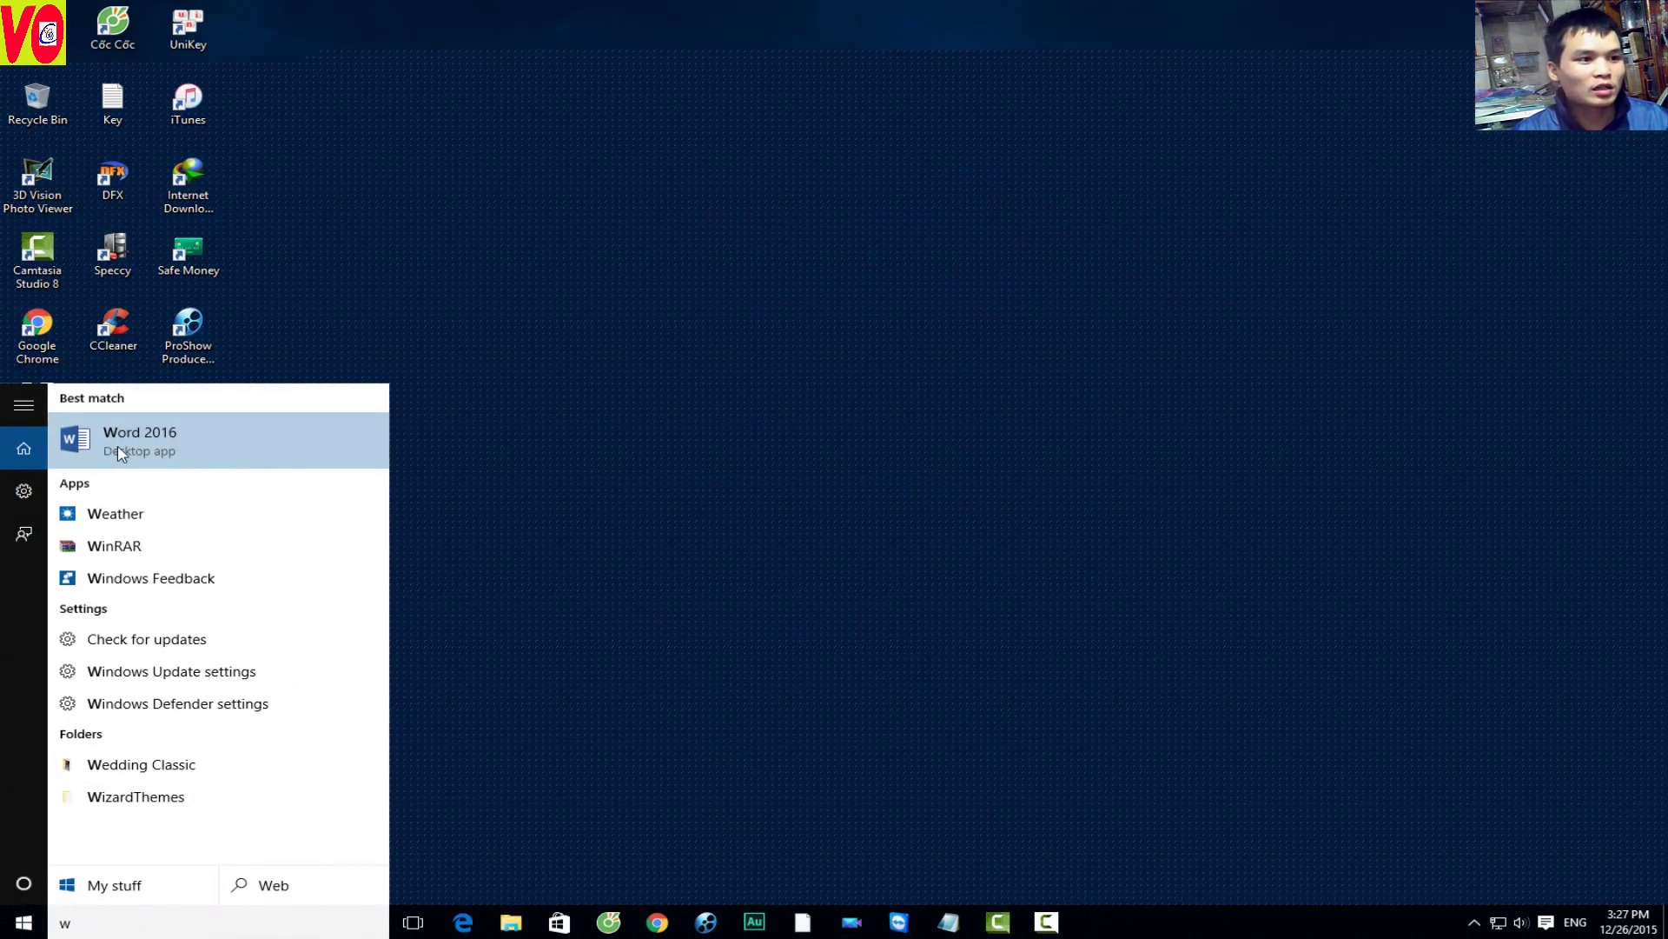
pyautogui.click(121, 452)
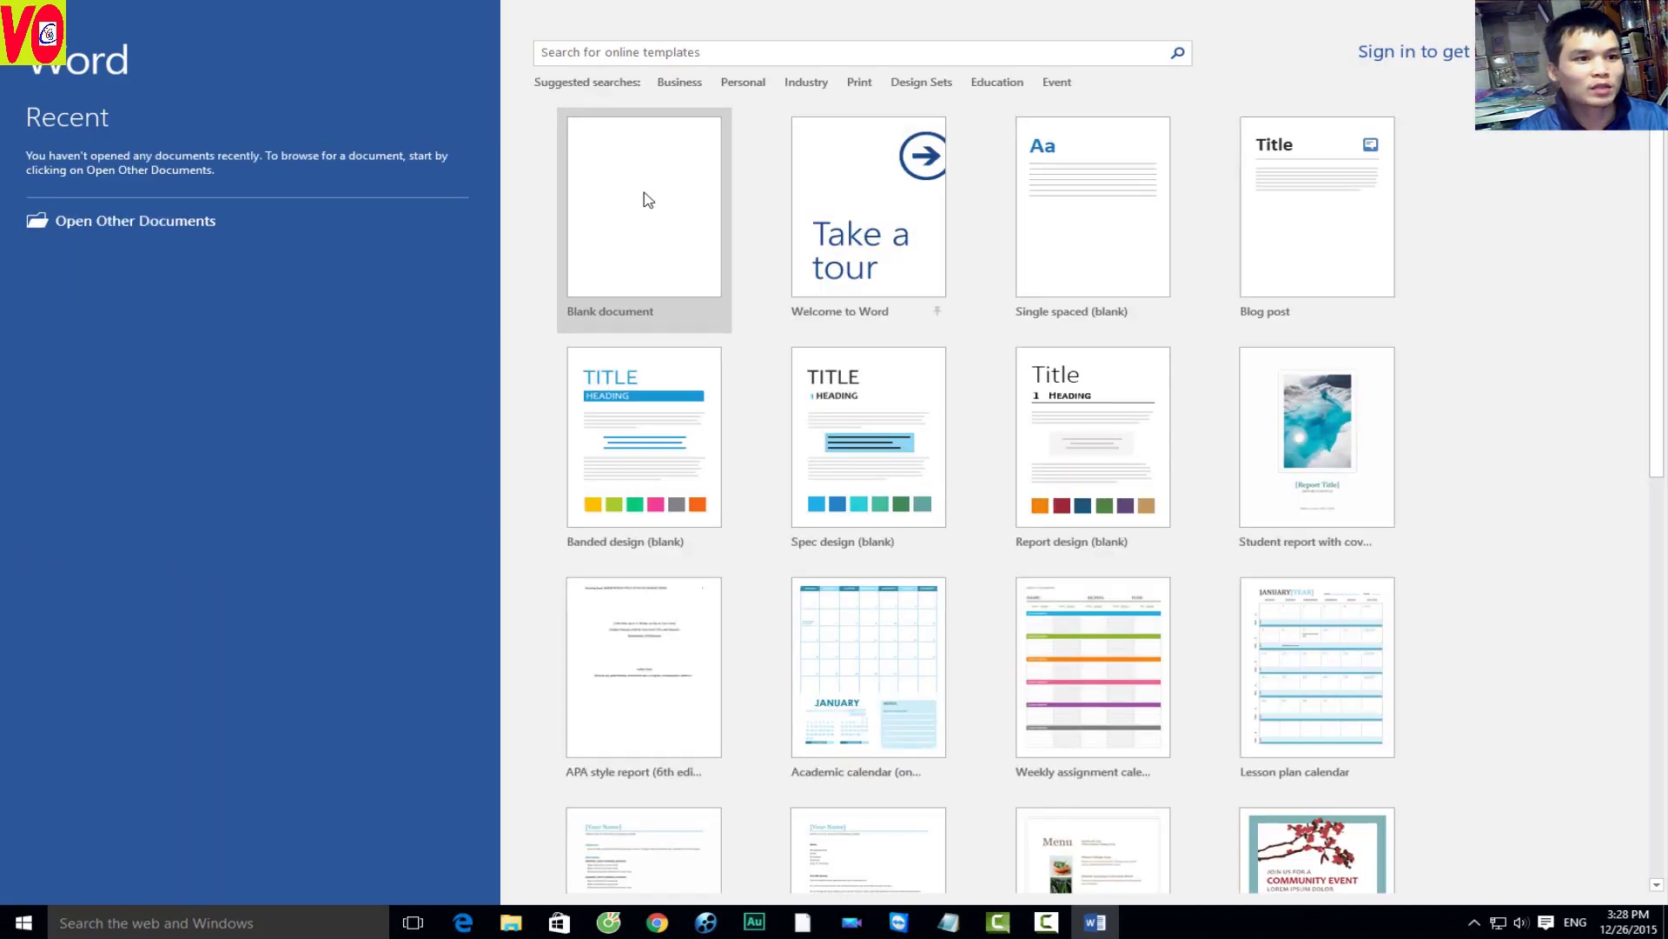
pyautogui.click(648, 200)
pyautogui.click(27, 40)
pyautogui.click(76, 442)
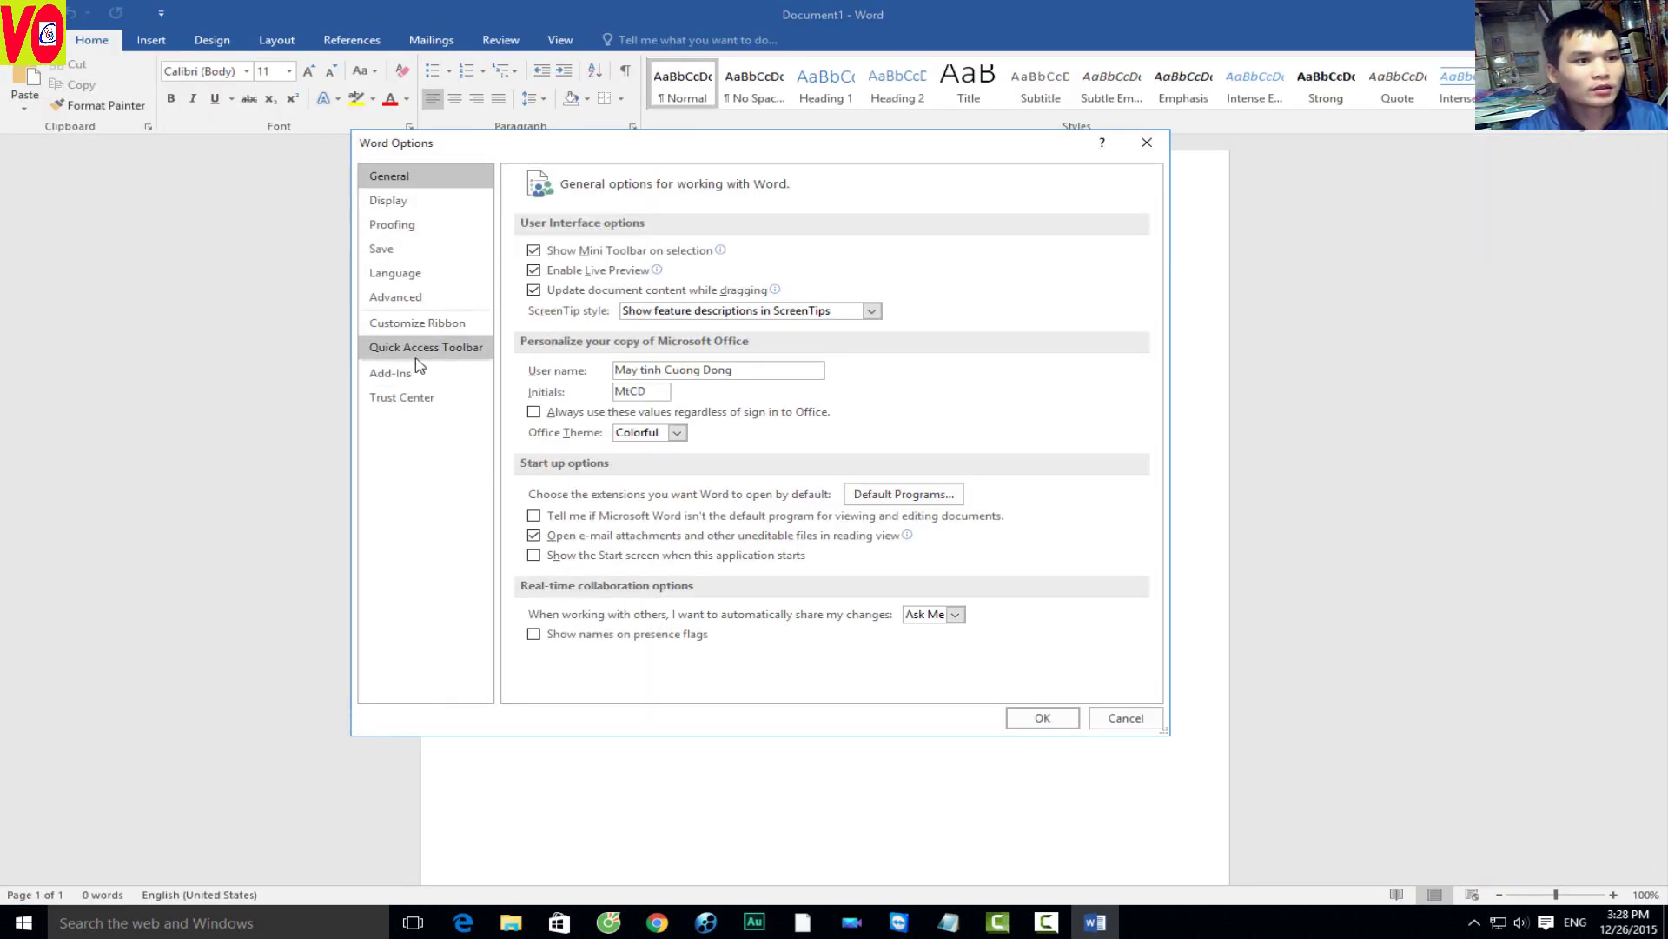
# Step: In Proofing, uncheck spell checking as you type, grammar marking, frequently confused words and grammar with spelling
pyautogui.click(417, 200)
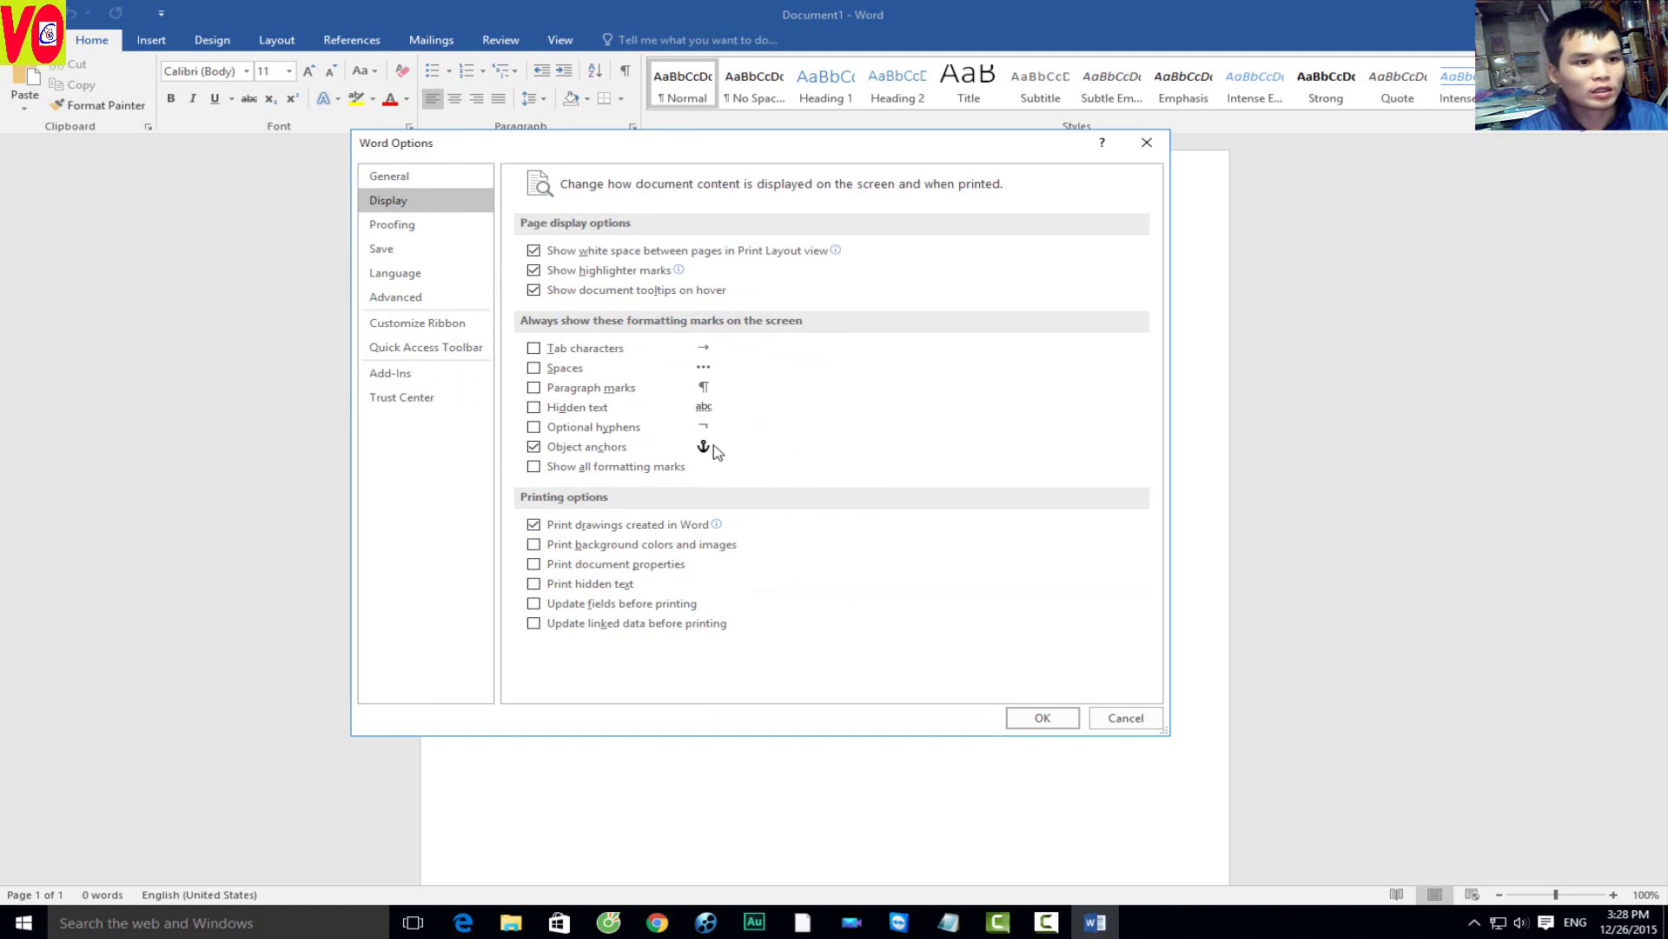
pyautogui.click(441, 228)
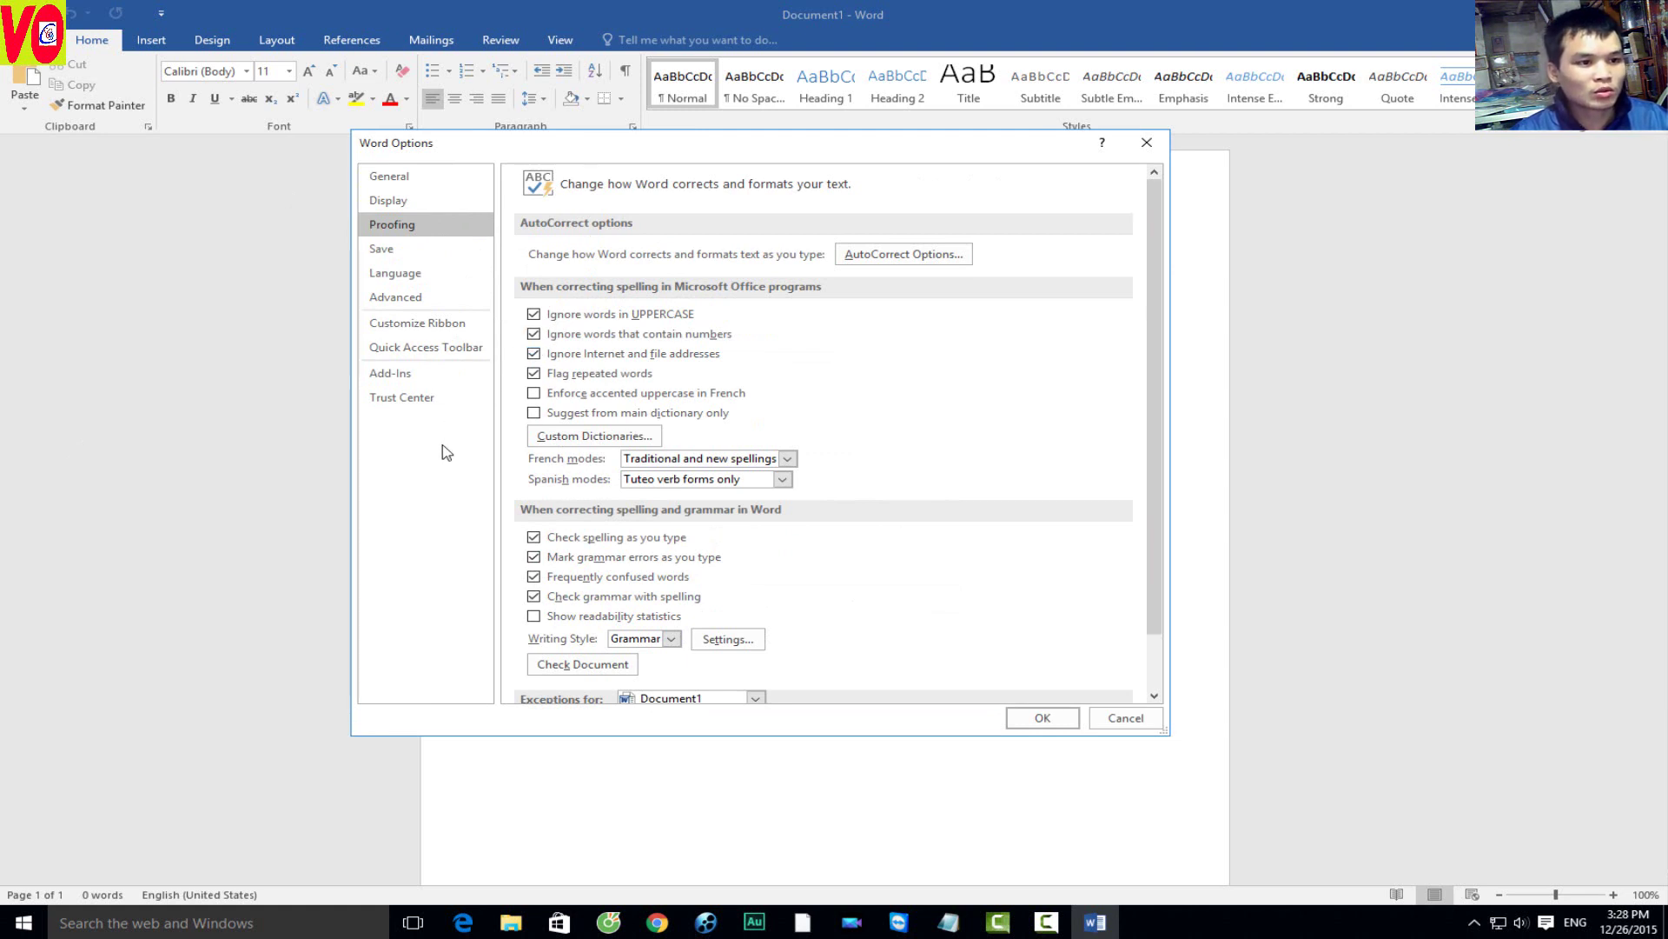
pyautogui.scroll(-2, 599, 416)
pyautogui.scroll(1, 606, 430)
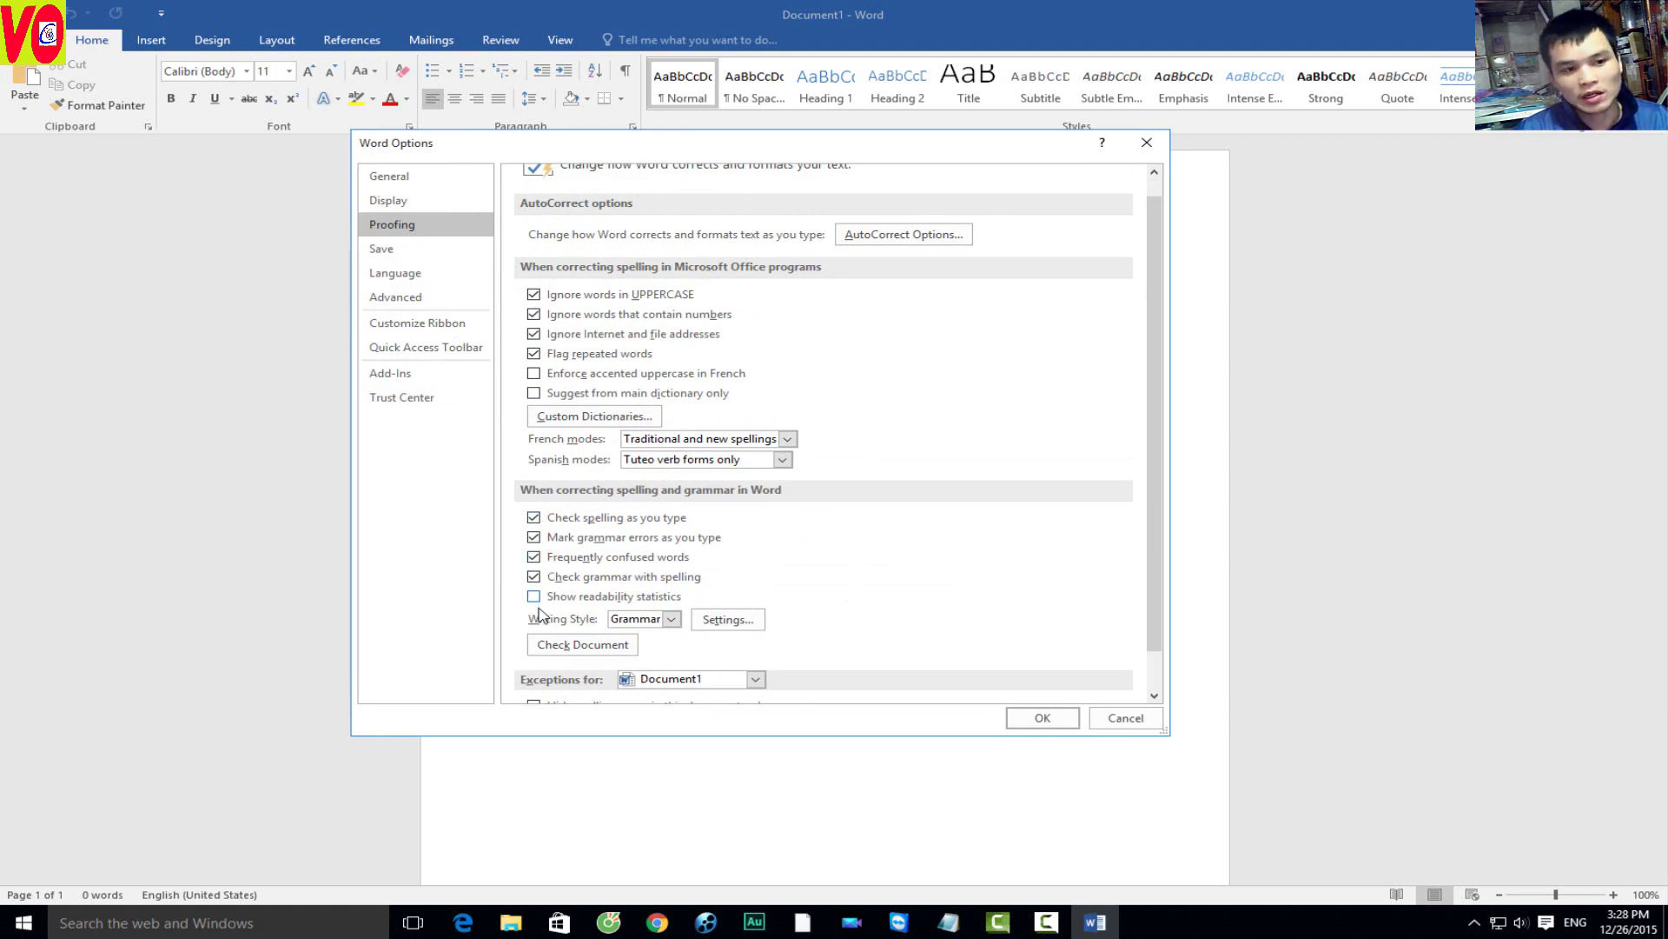
pyautogui.click(533, 517)
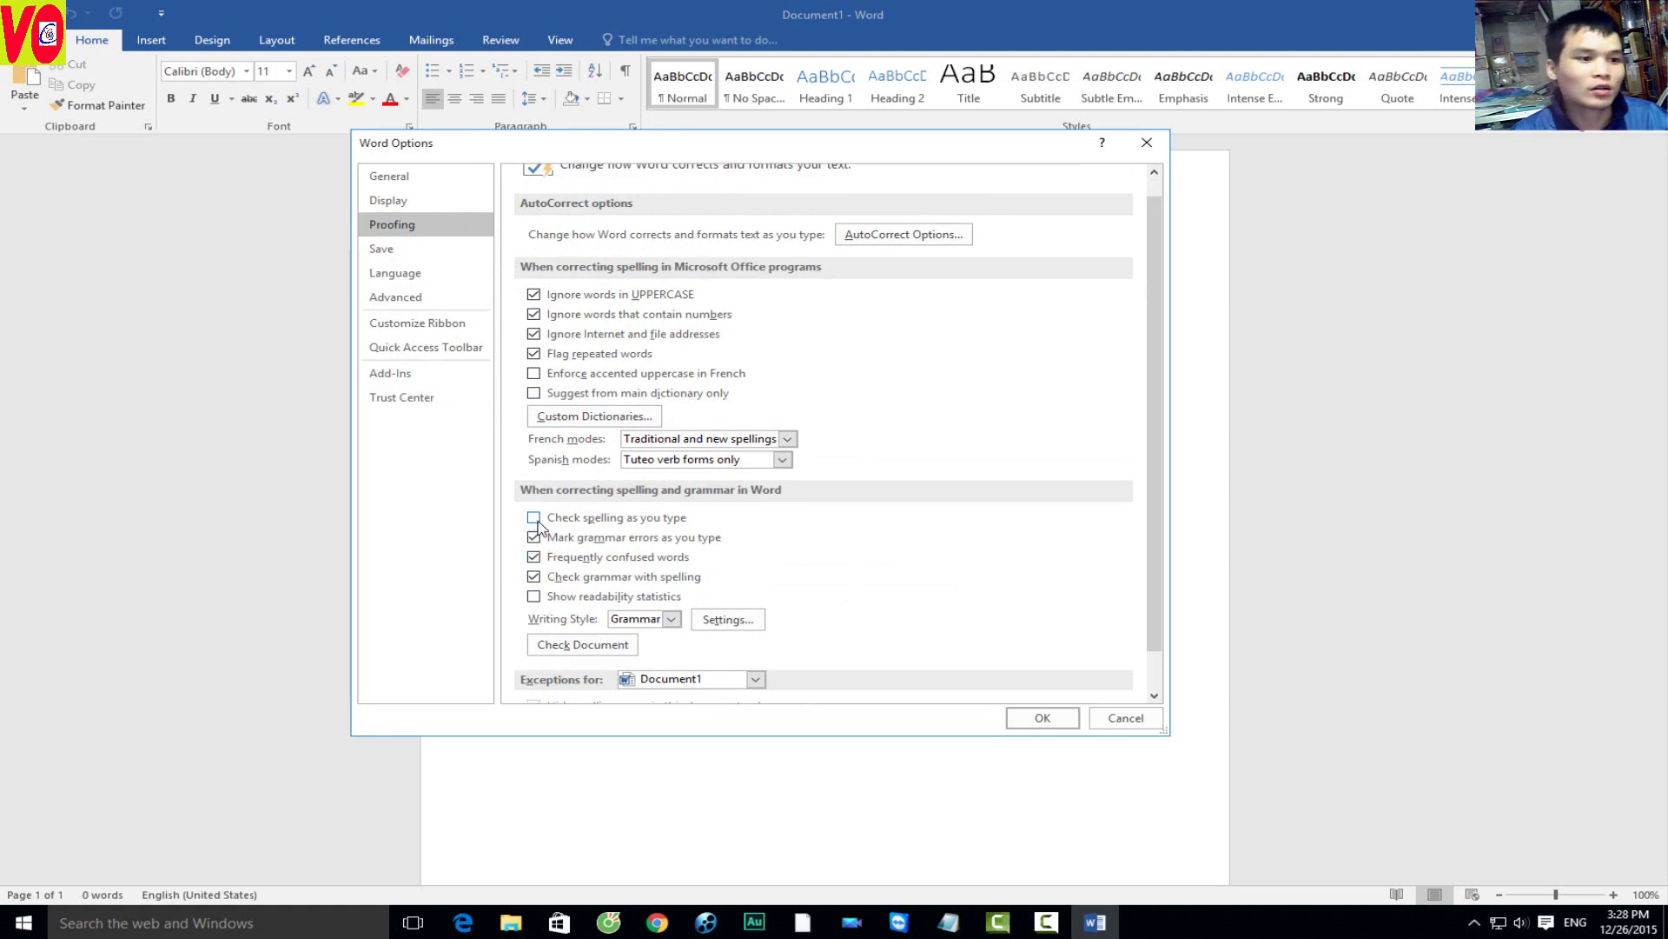
pyautogui.click(533, 537)
pyautogui.click(534, 556)
pyautogui.click(533, 576)
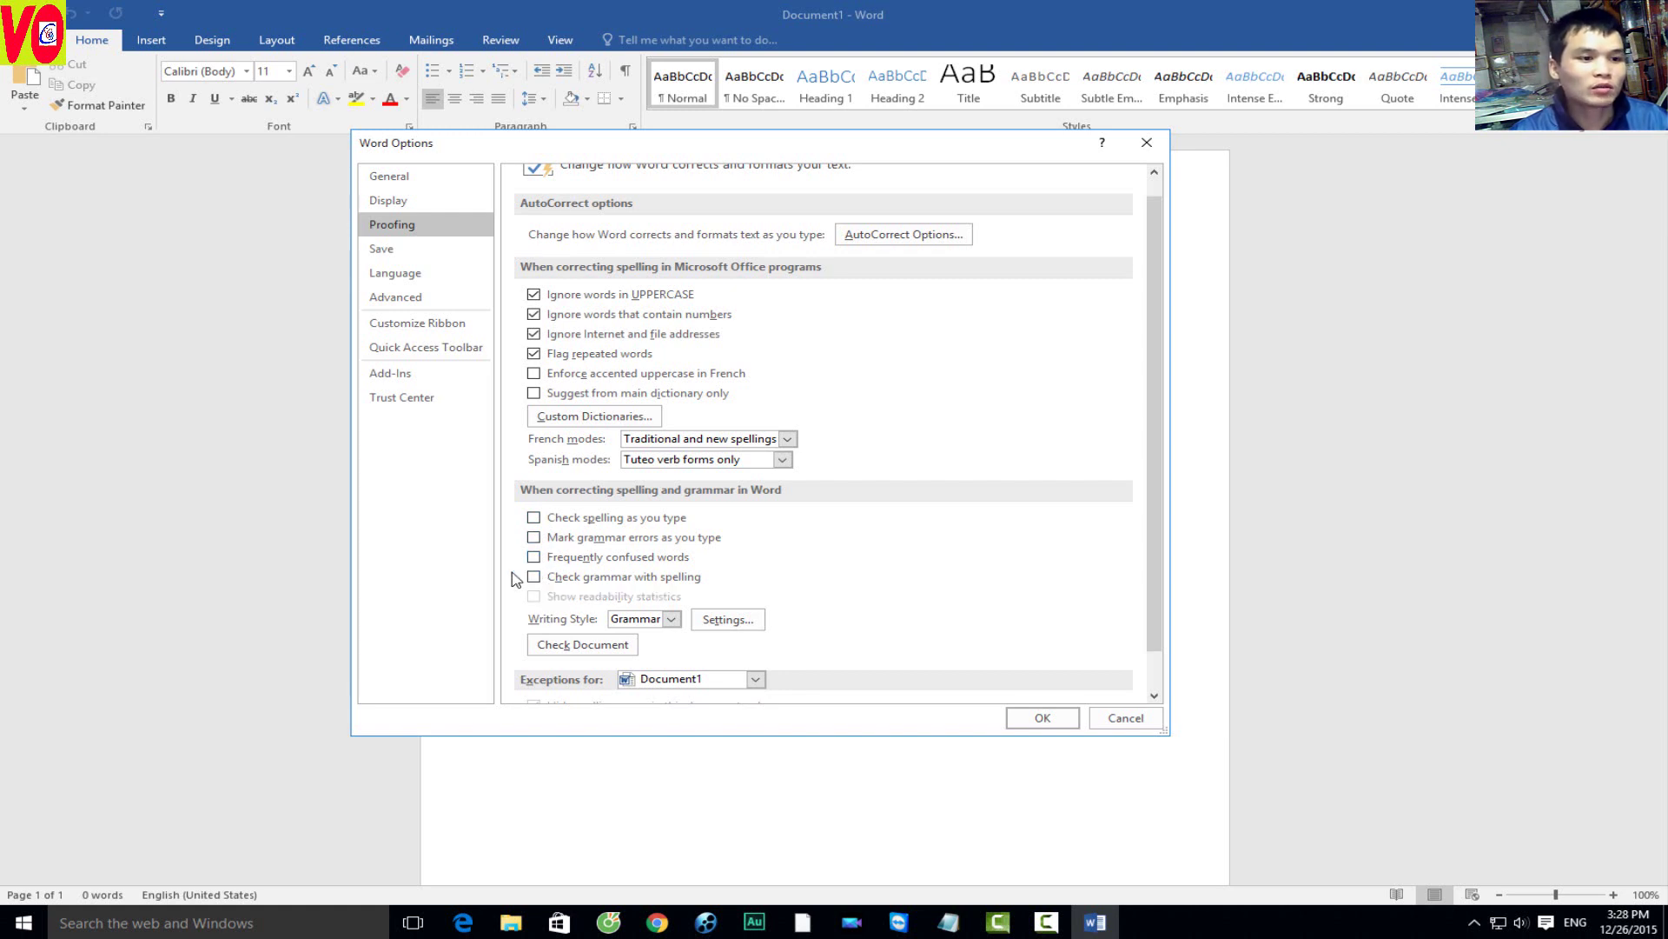
pyautogui.scroll(-1, 664, 634)
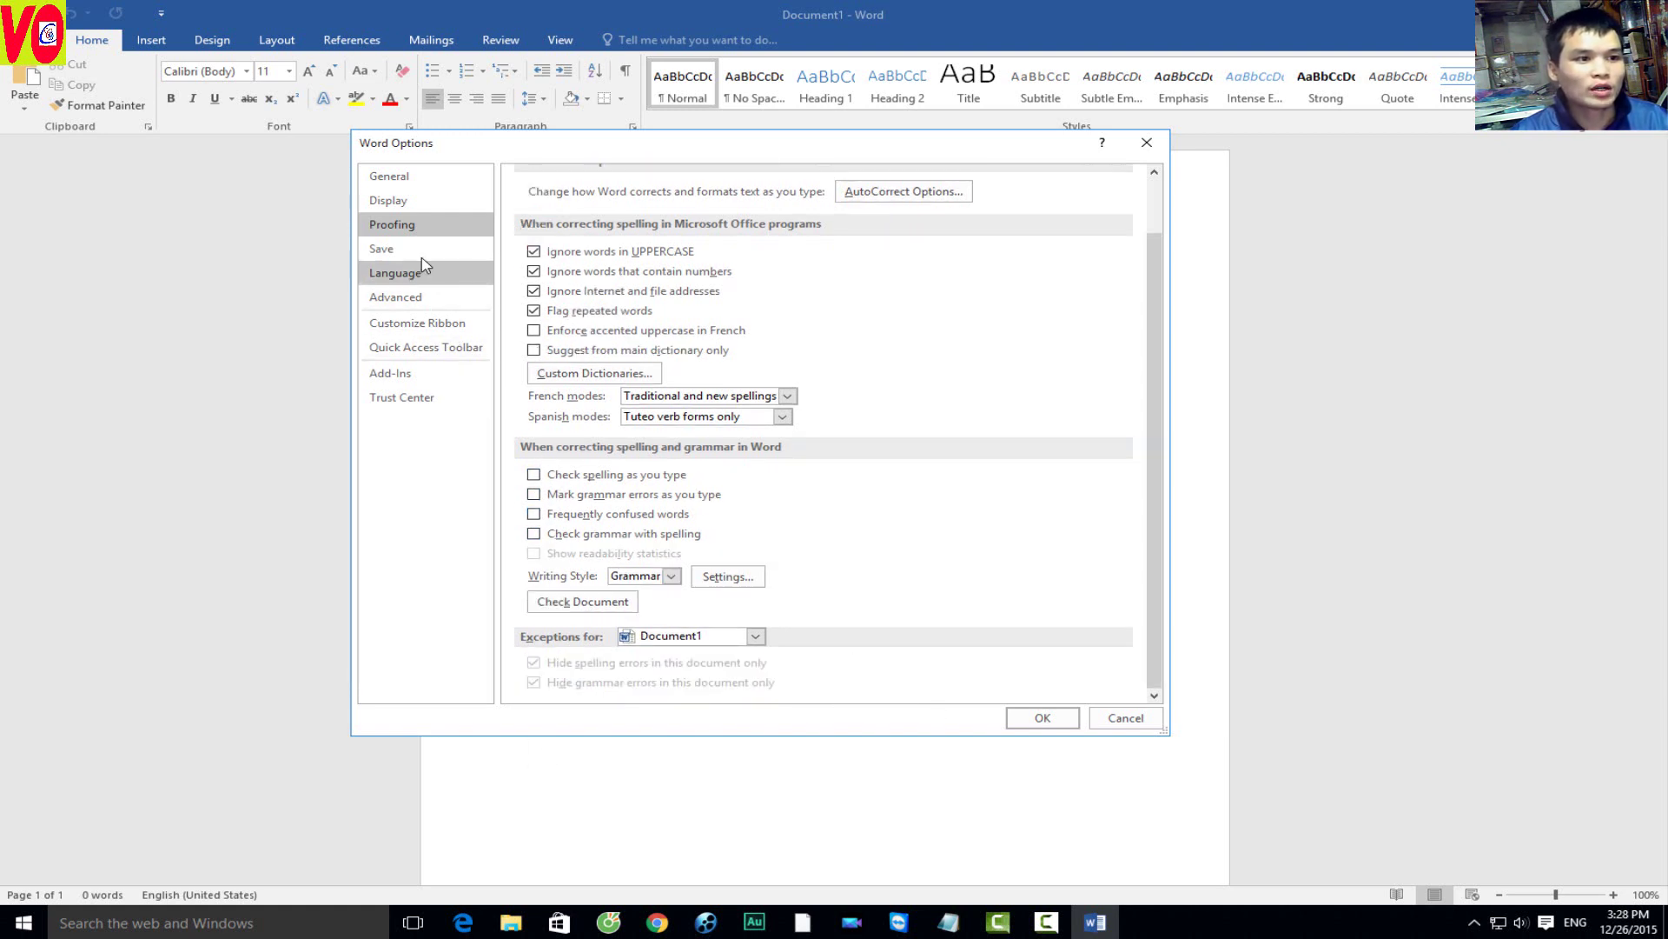
pyautogui.click(459, 261)
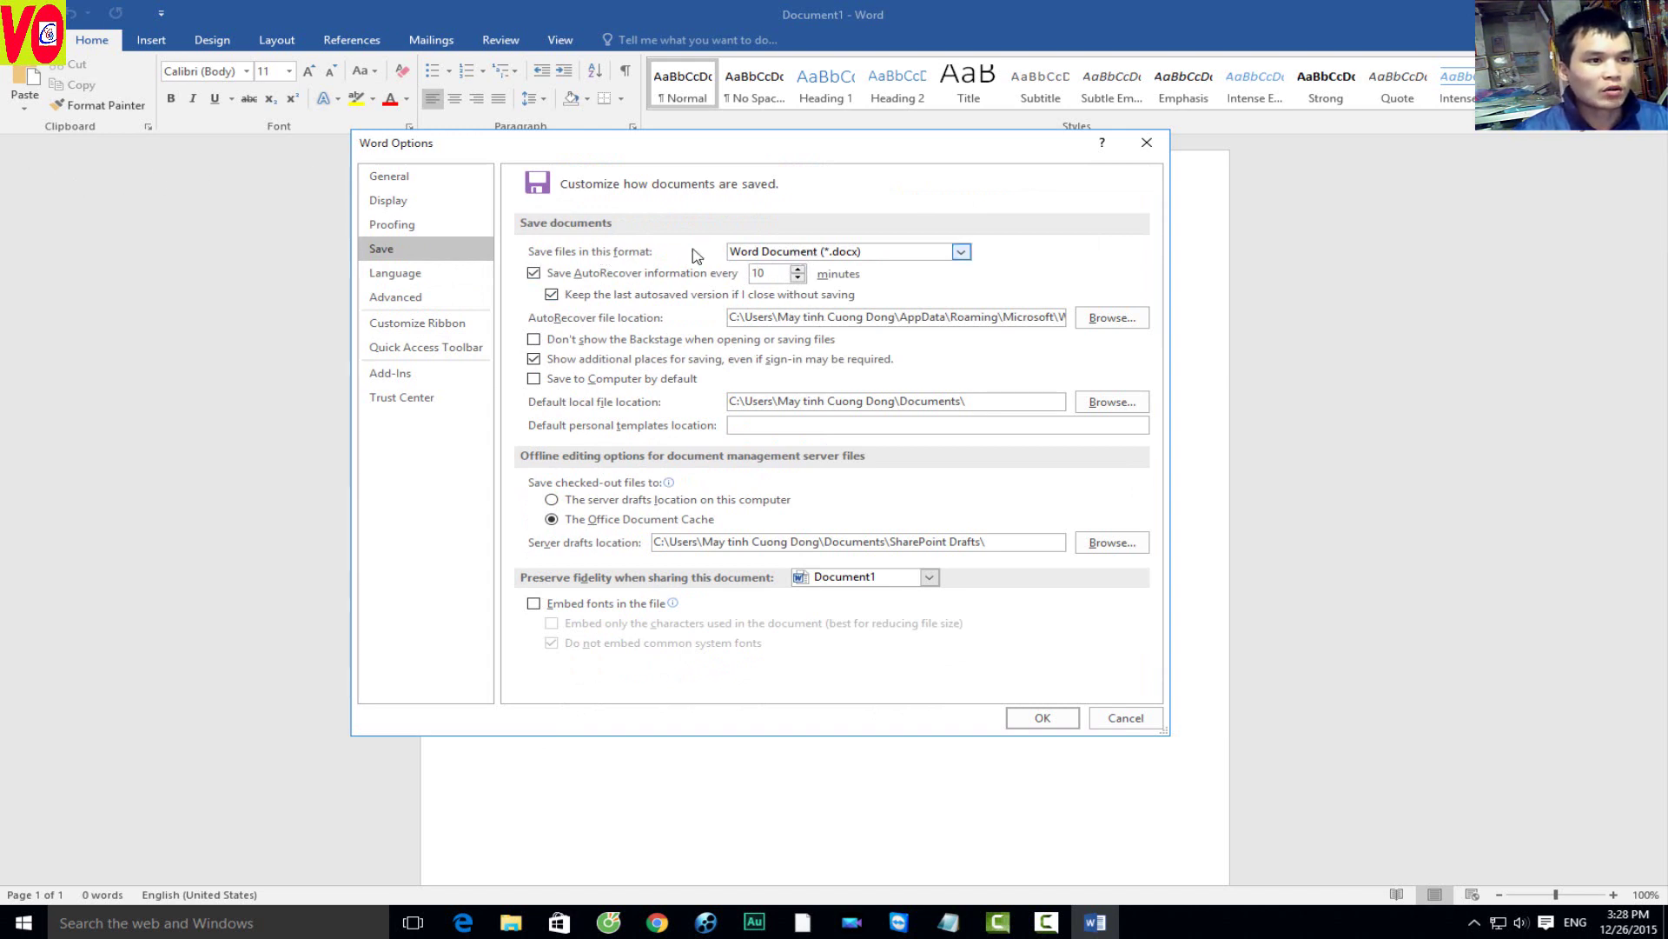
# Step: Pick Word 97-2003 Document (*.doc) as the save format, then revert to Word Document (*.docx)
pyautogui.click(849, 259)
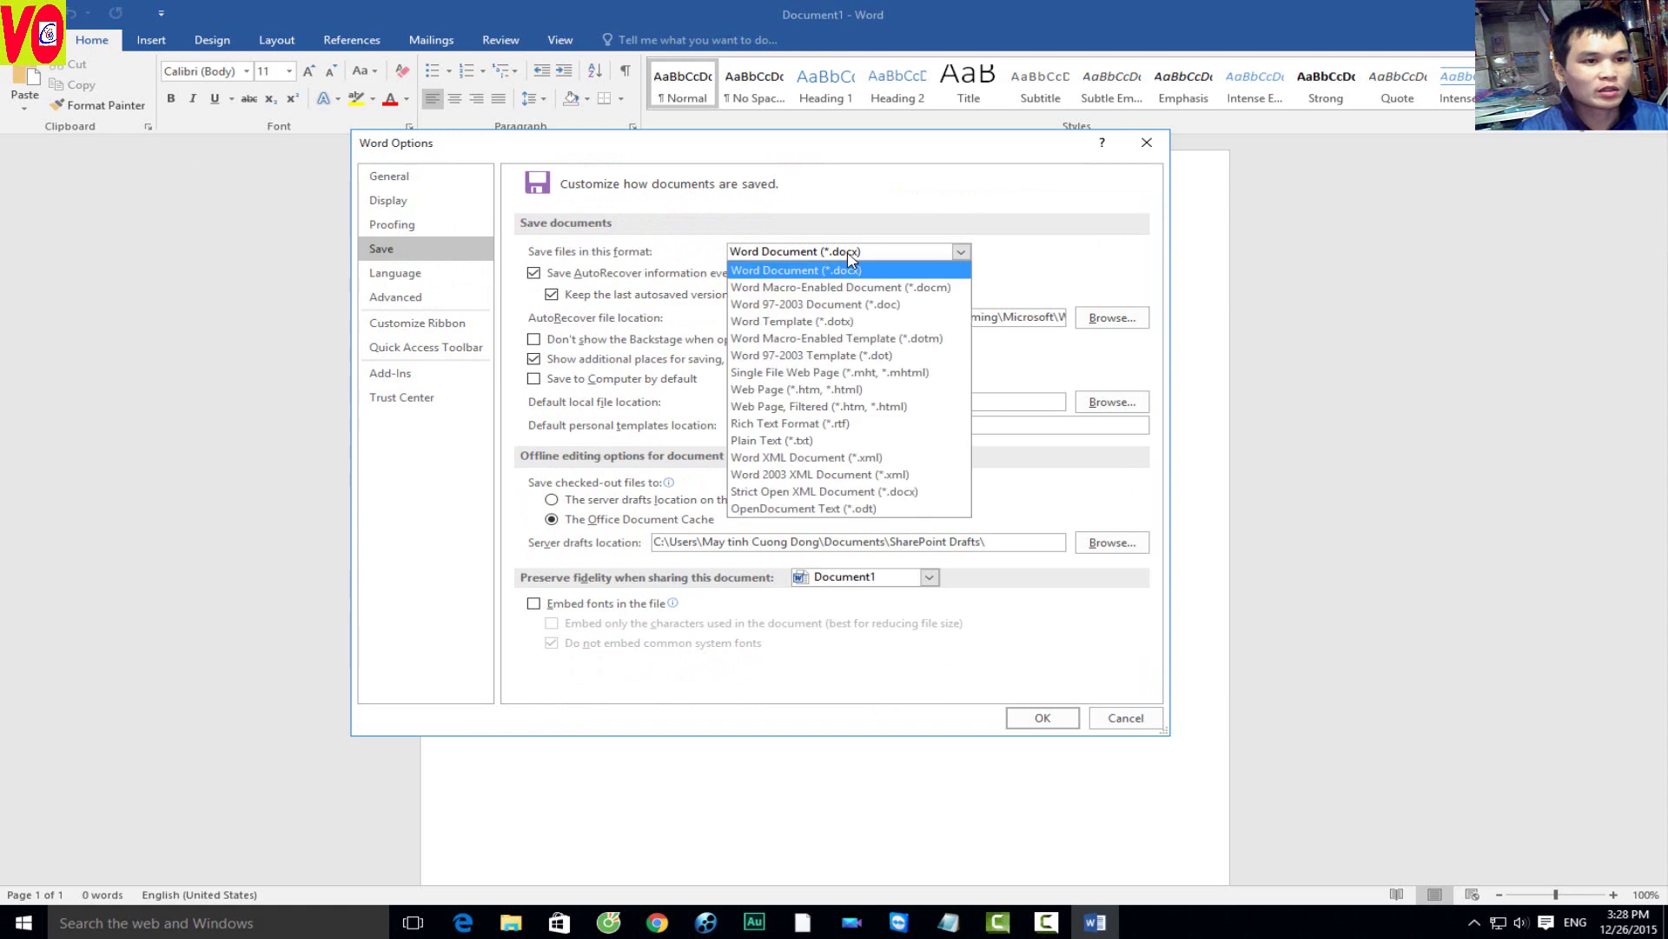
pyautogui.click(843, 304)
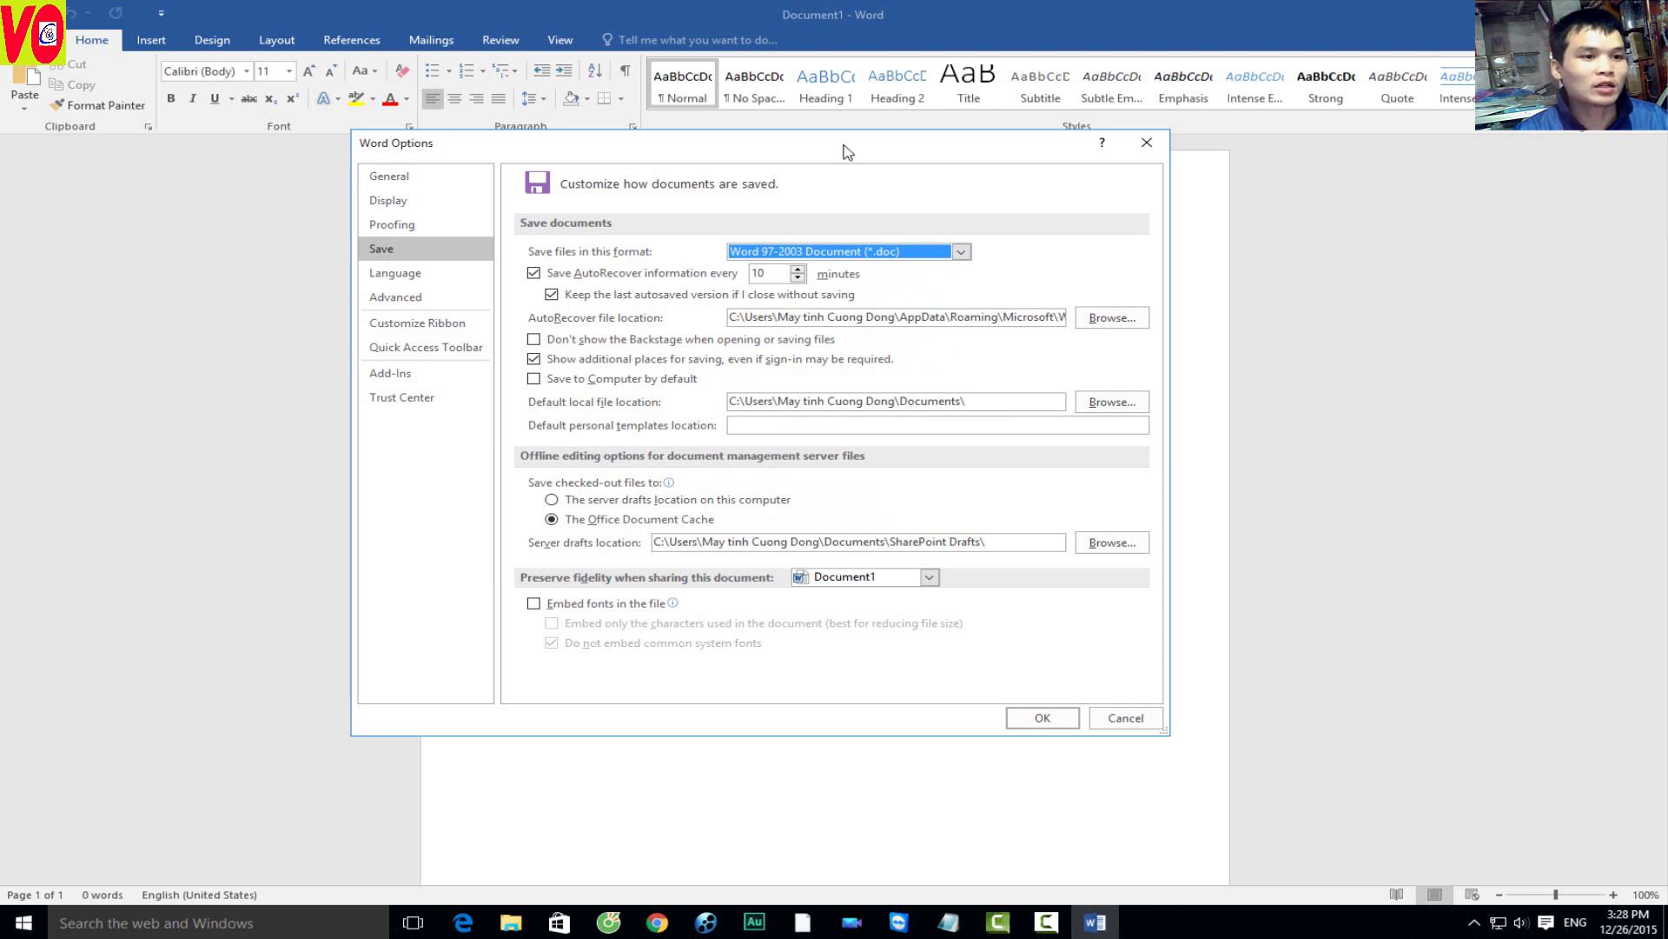
pyautogui.moveTo(847, 148); pyautogui.dragTo(813, 141)
pyautogui.click(813, 245)
pyautogui.click(812, 271)
pyautogui.press('Up')
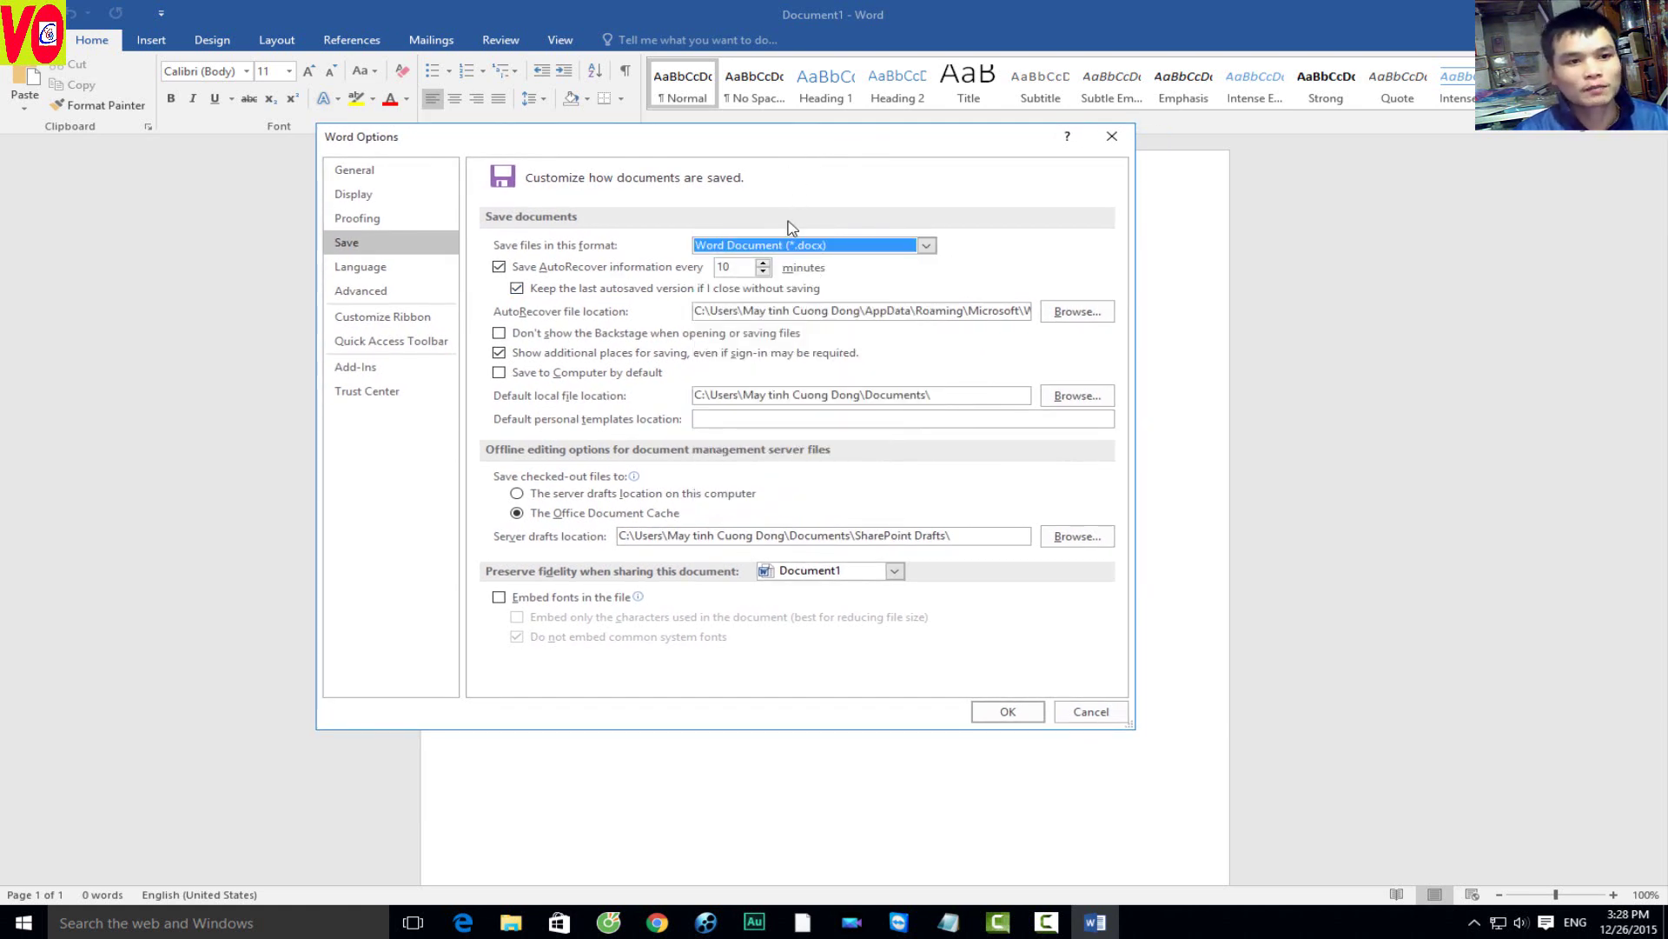
# Step: Set the default save format back to Word 97-2003 Document (*.doc)
pyautogui.click(793, 245)
pyautogui.click(834, 257)
pyautogui.click(836, 250)
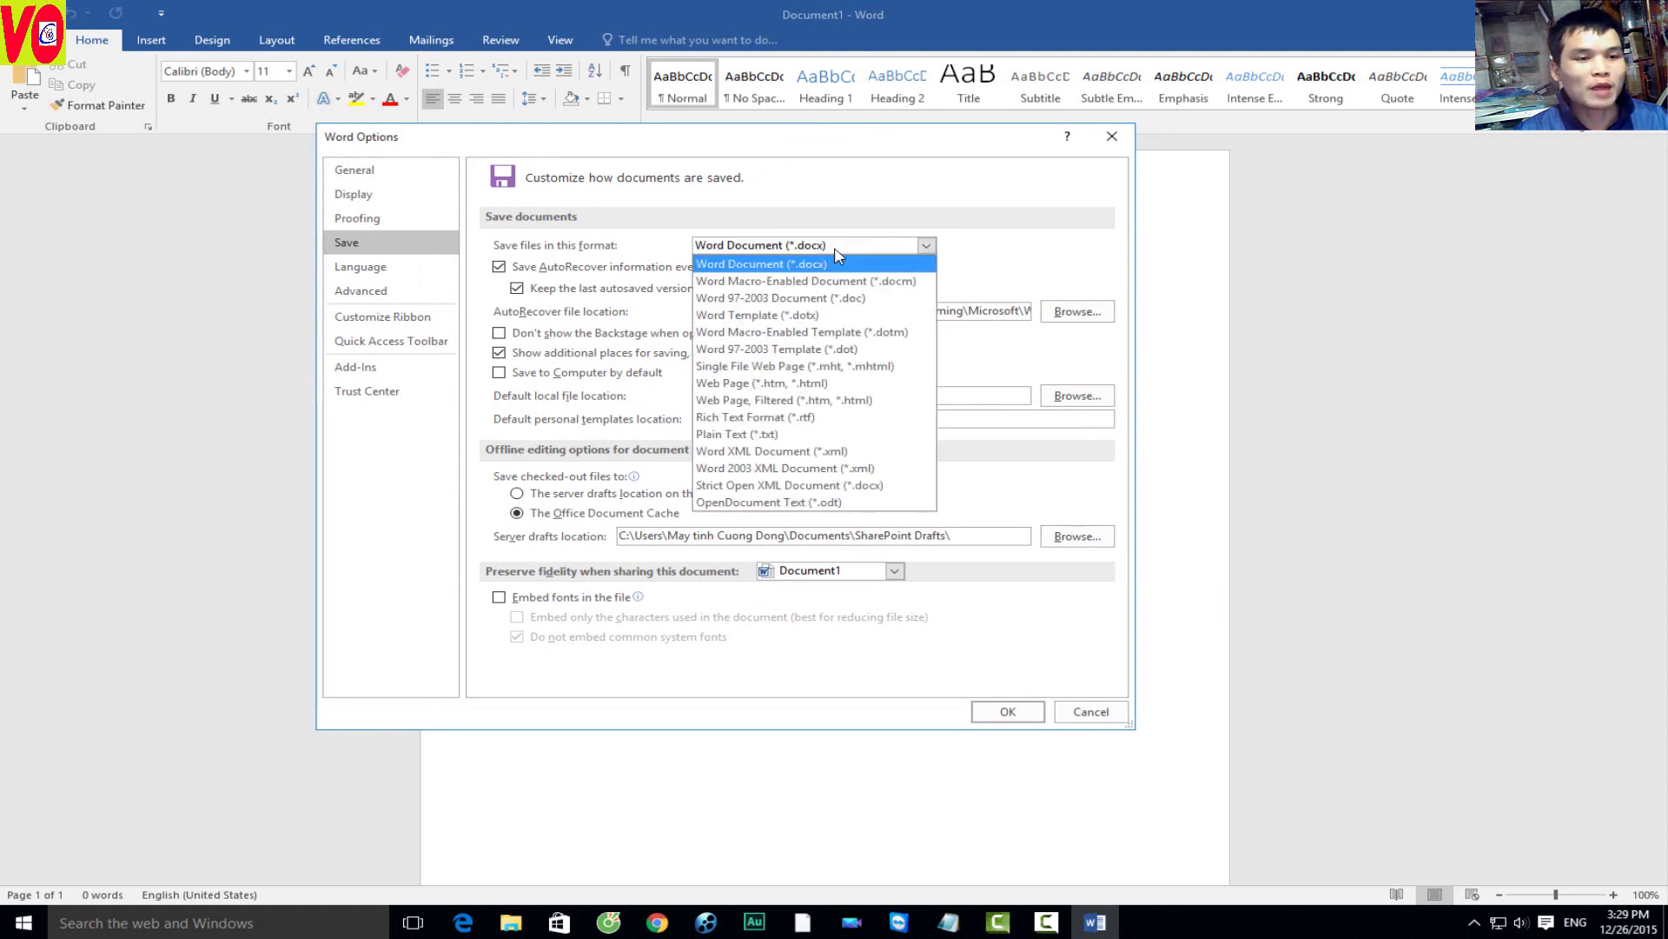
pyautogui.click(836, 245)
pyautogui.click(829, 247)
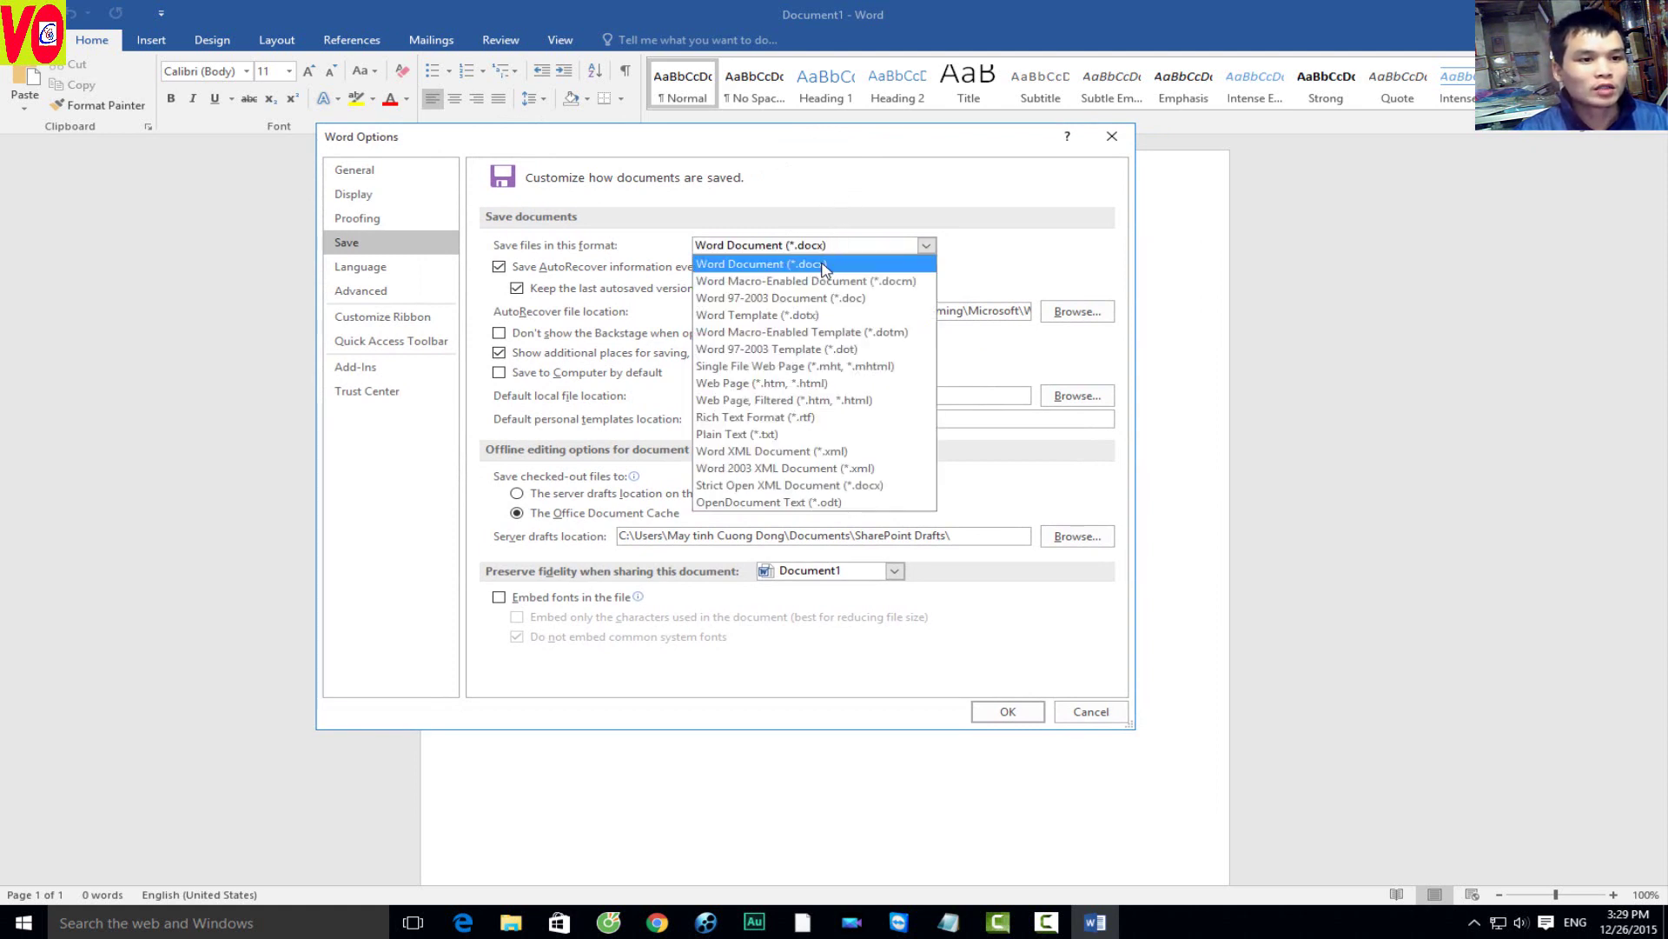
pyautogui.click(806, 300)
pyautogui.click(820, 253)
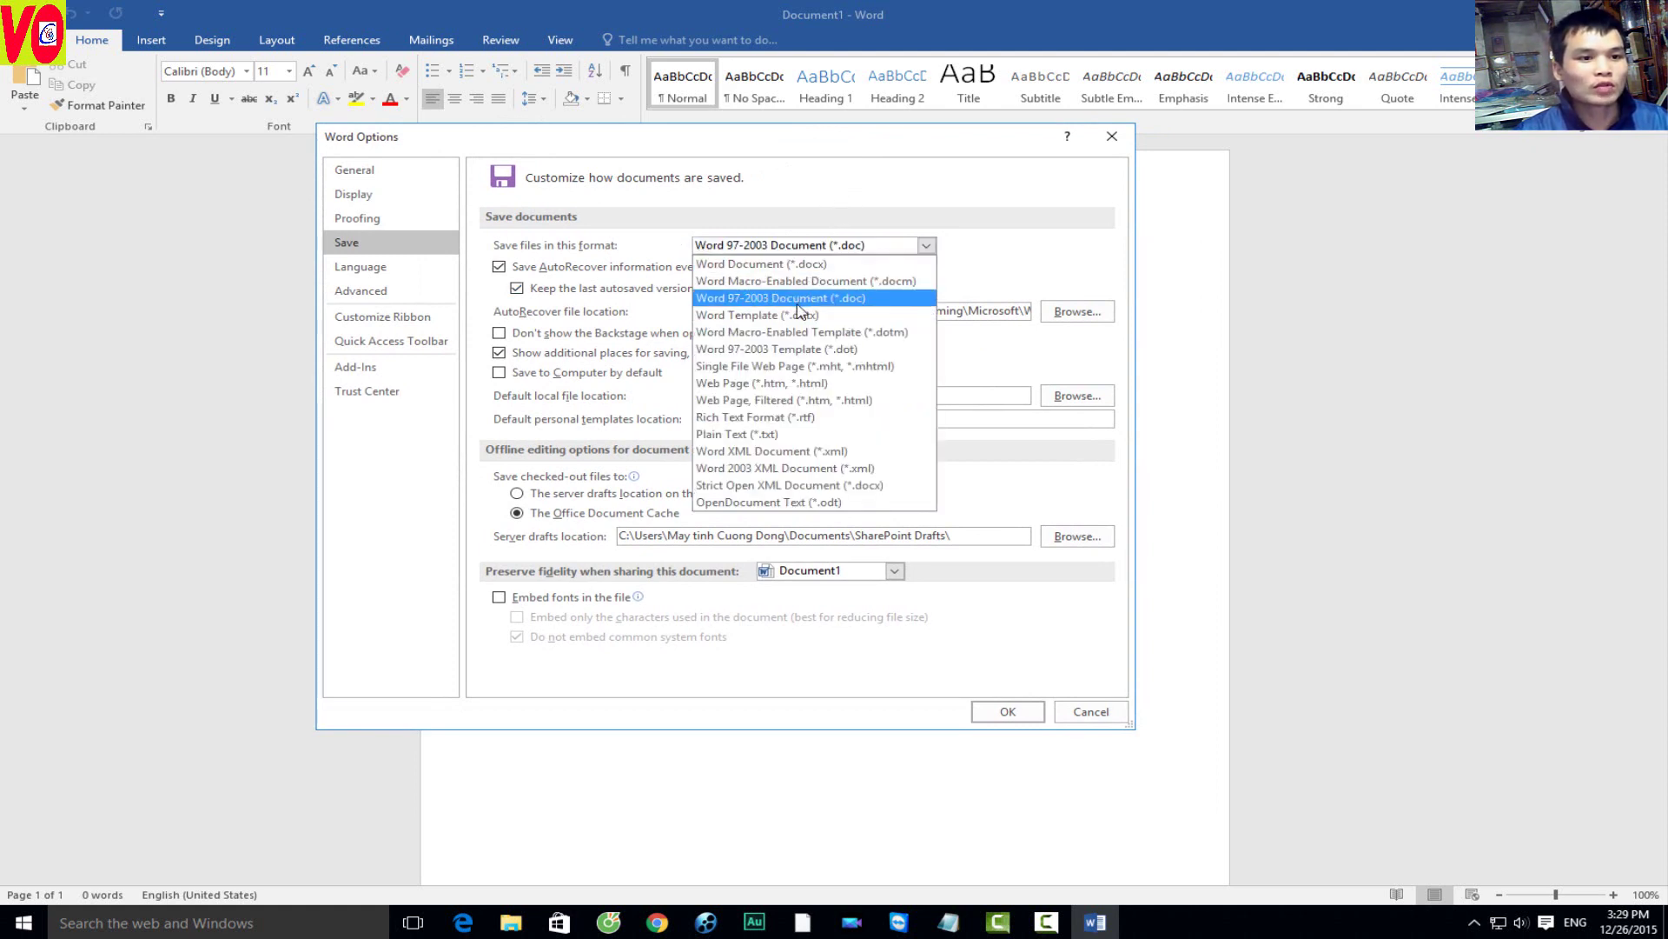
pyautogui.click(803, 248)
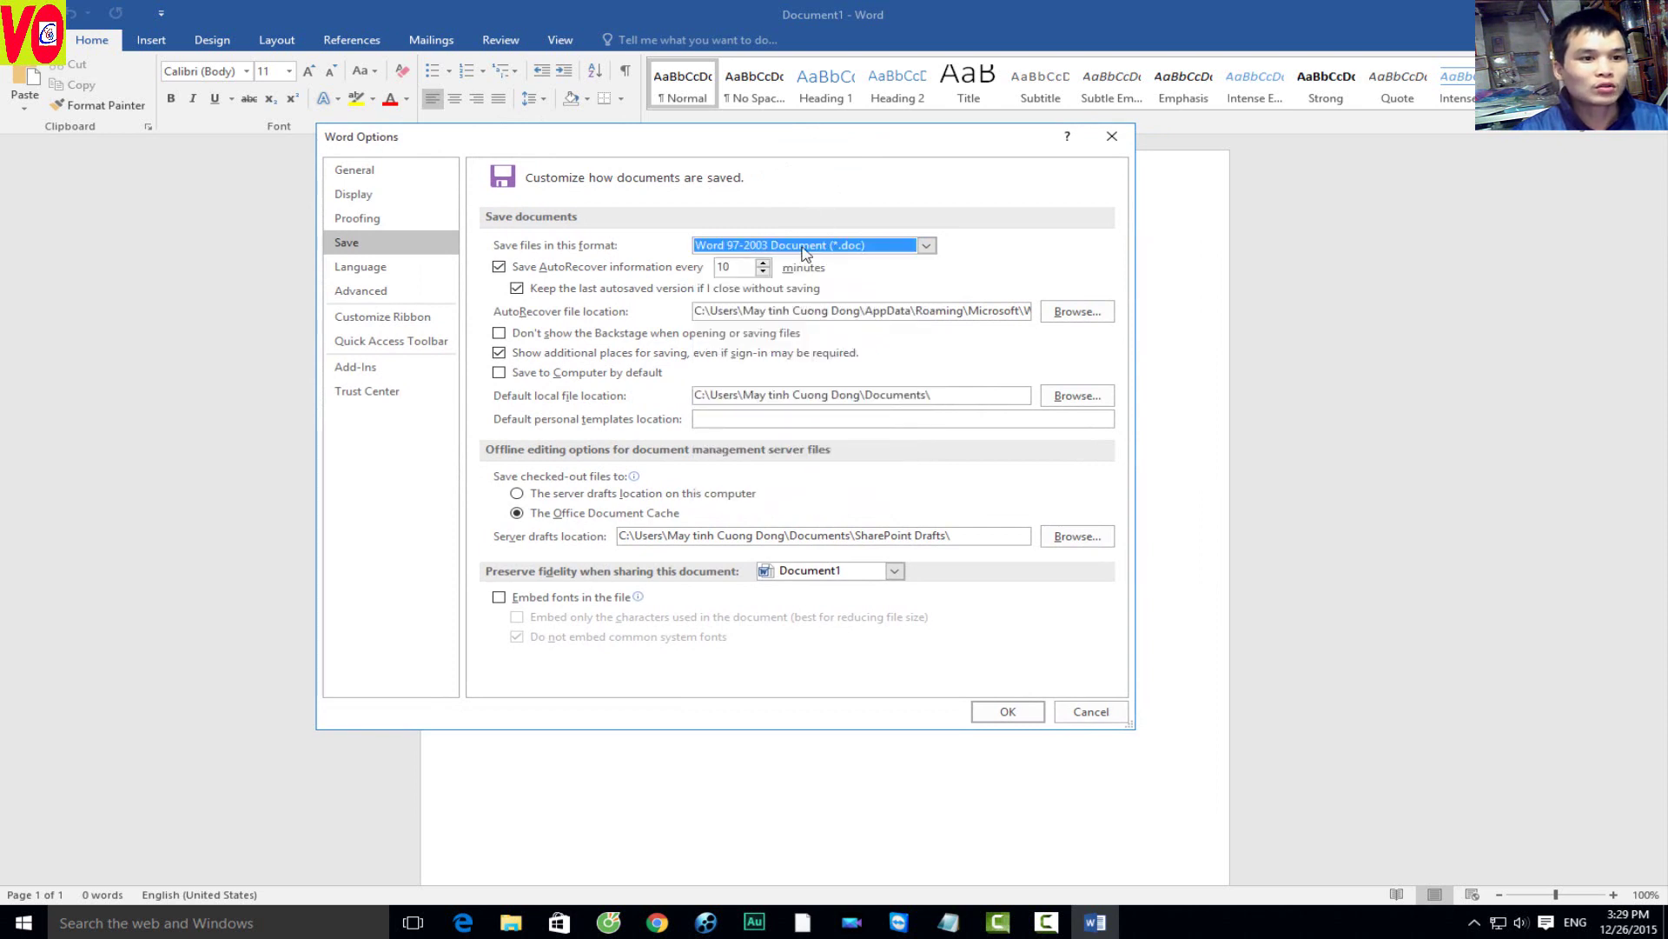
pyautogui.click(801, 254)
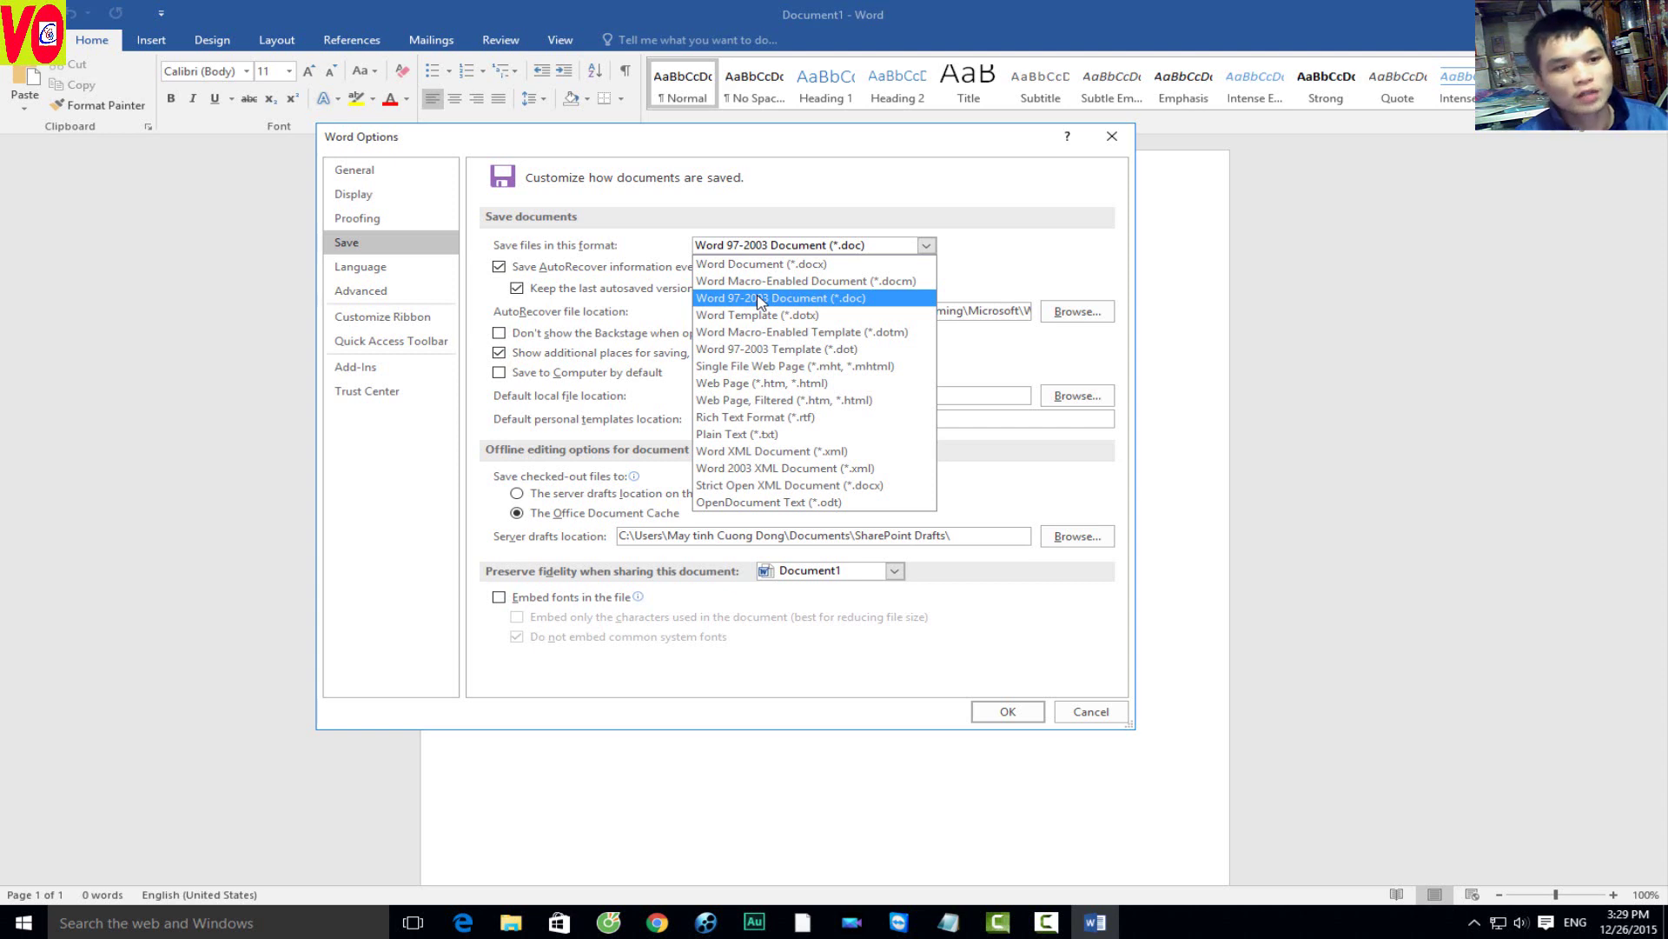
pyautogui.click(766, 301)
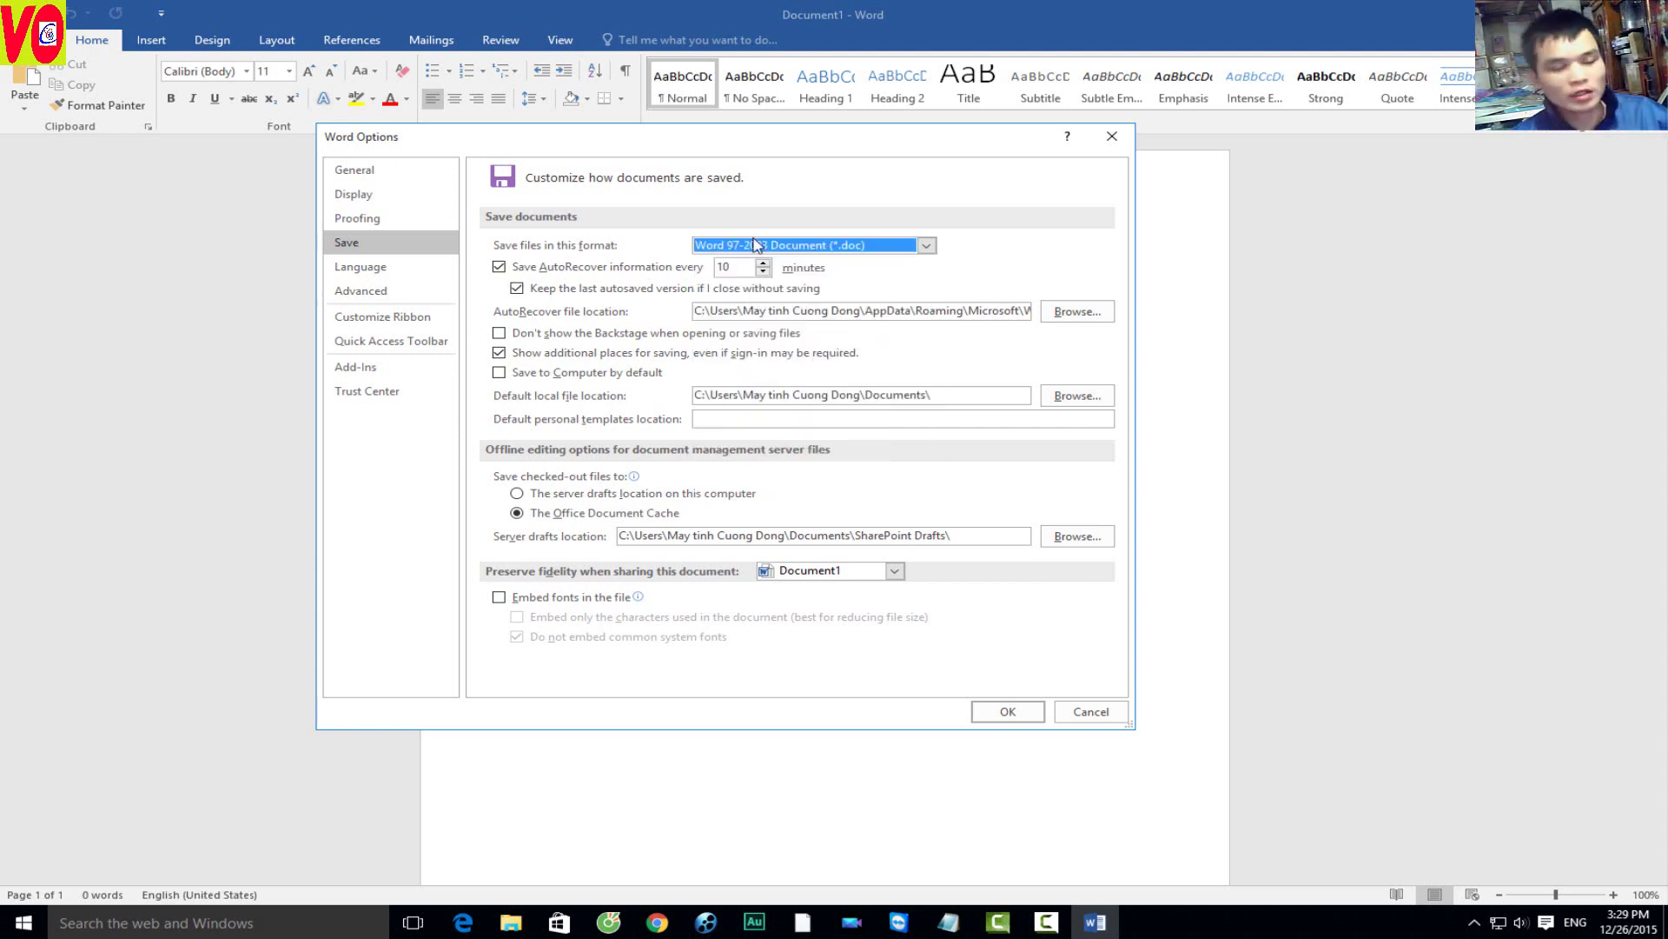
# Step: Set AutoRecover to every 5 minutes and inspect the AutoRecover file location path
pyautogui.doubleClick(763, 273)
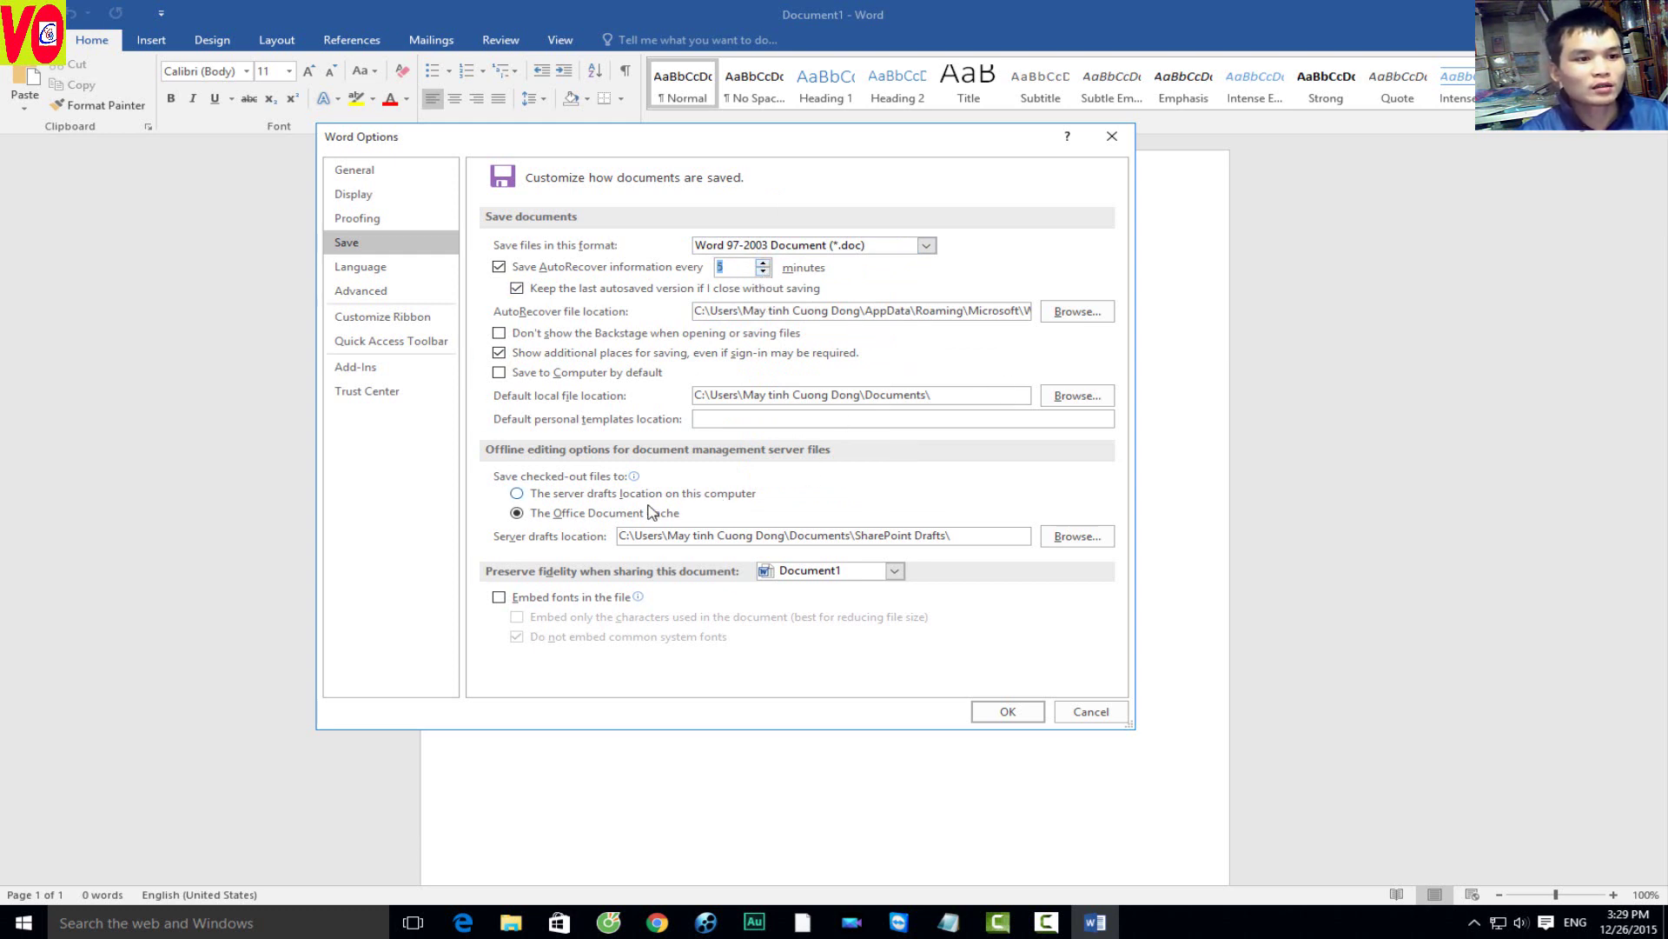
pyautogui.moveTo(832, 310); pyautogui.dragTo(1181, 311)
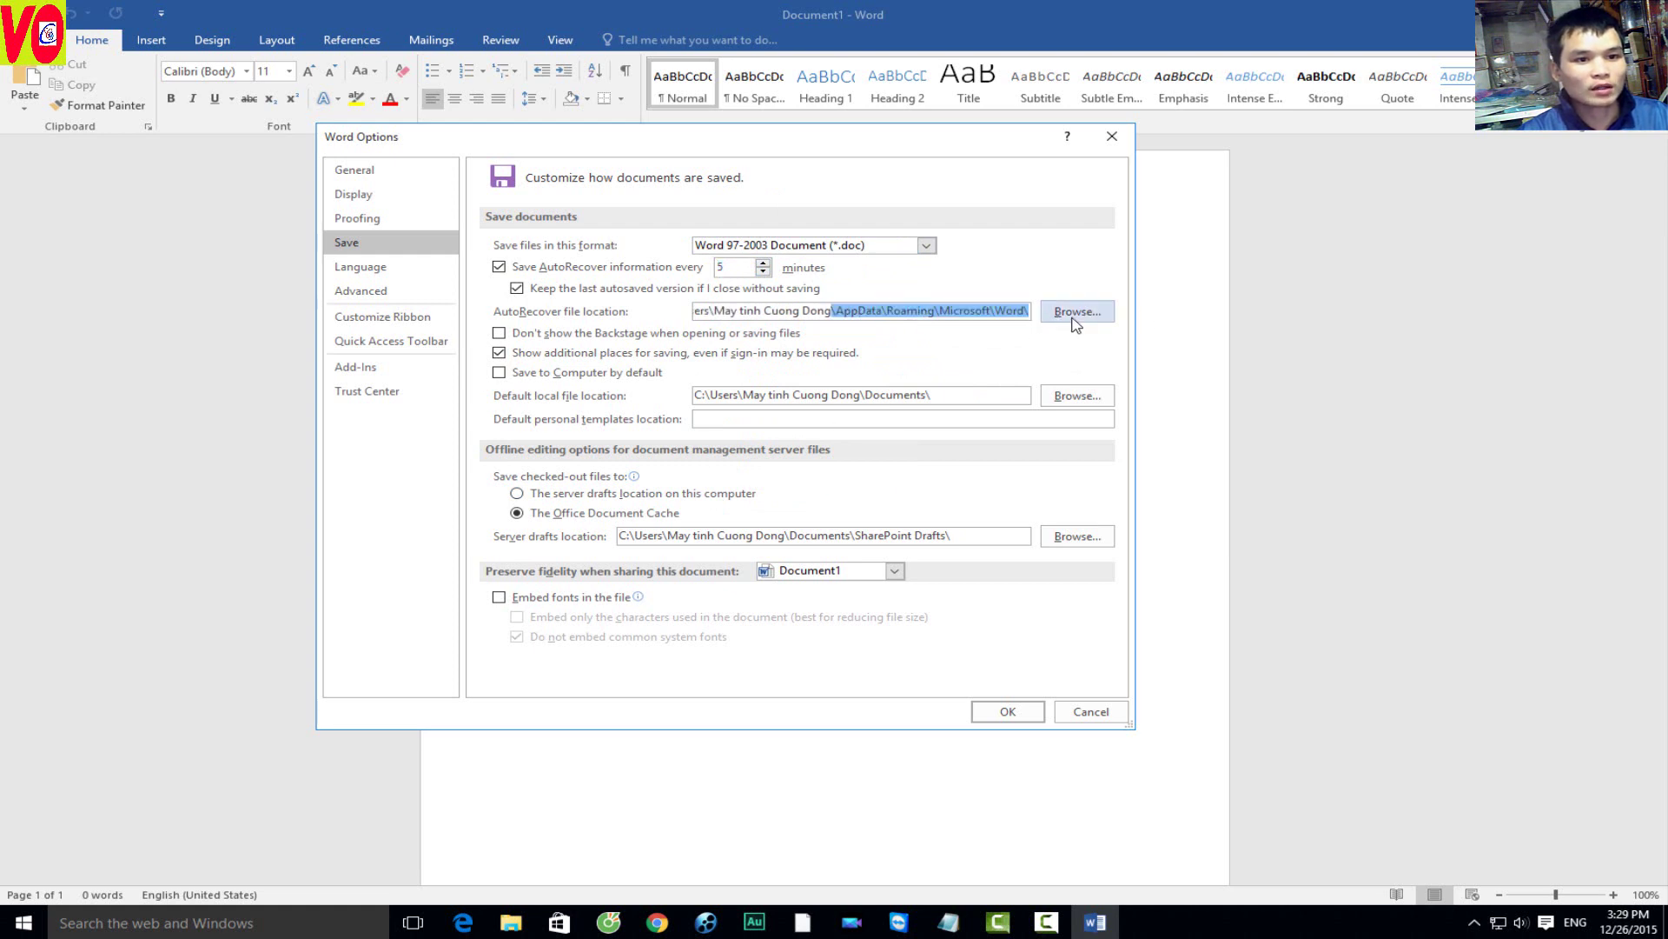
pyautogui.click(970, 311)
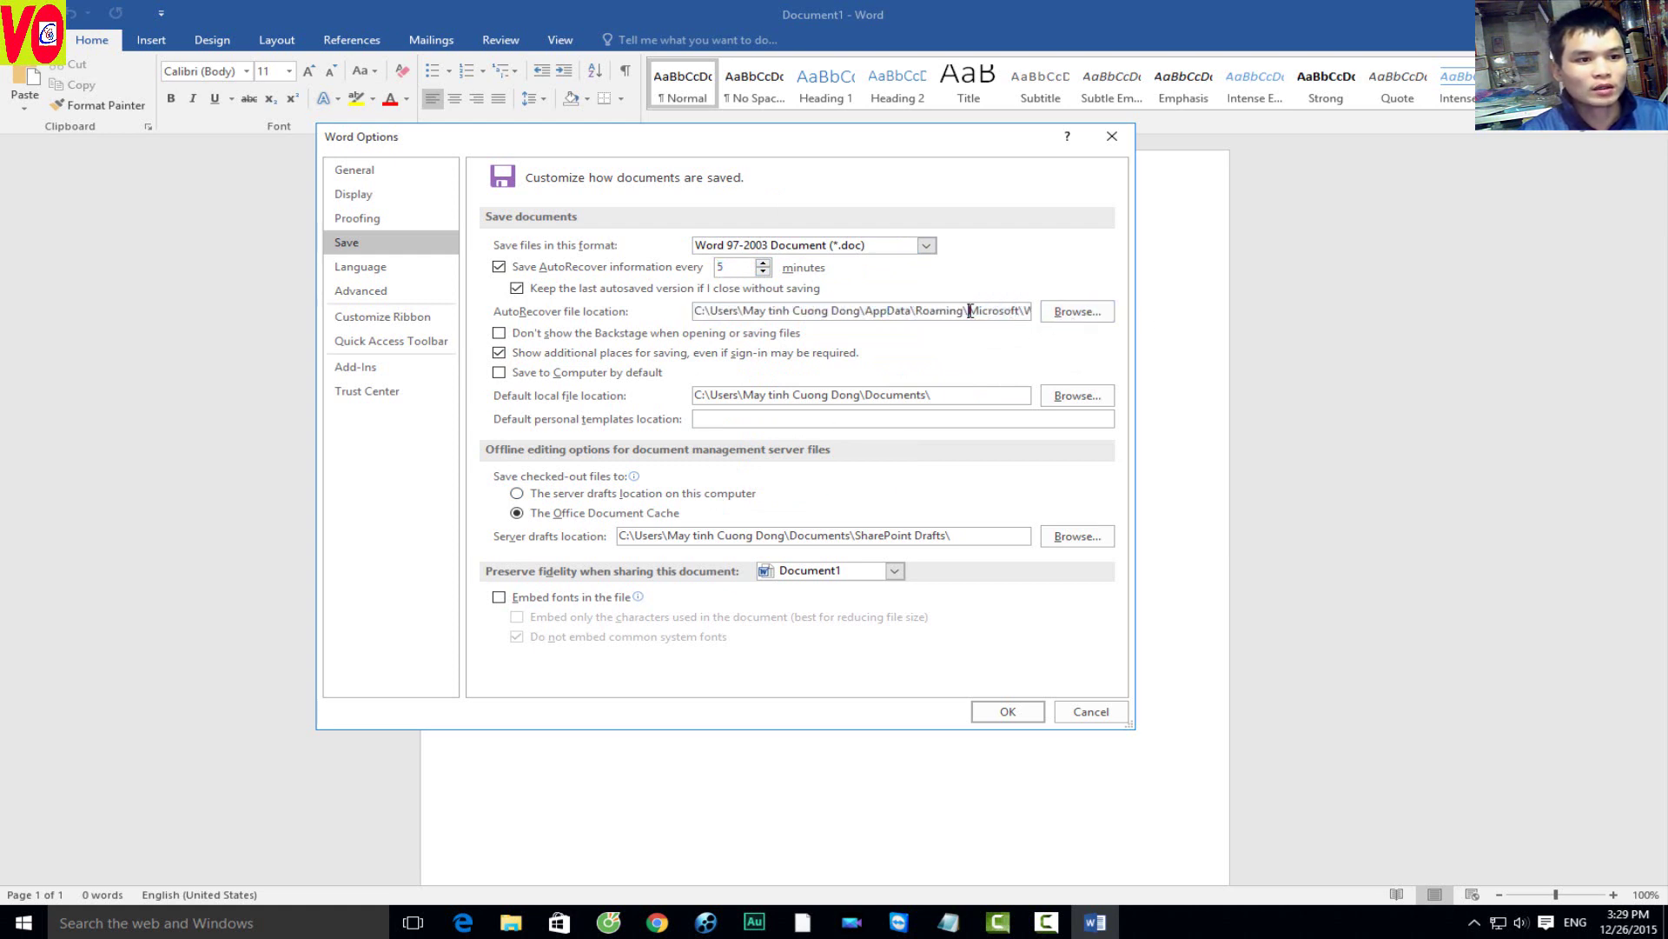
pyautogui.moveTo(751, 311); pyautogui.dragTo(1034, 317)
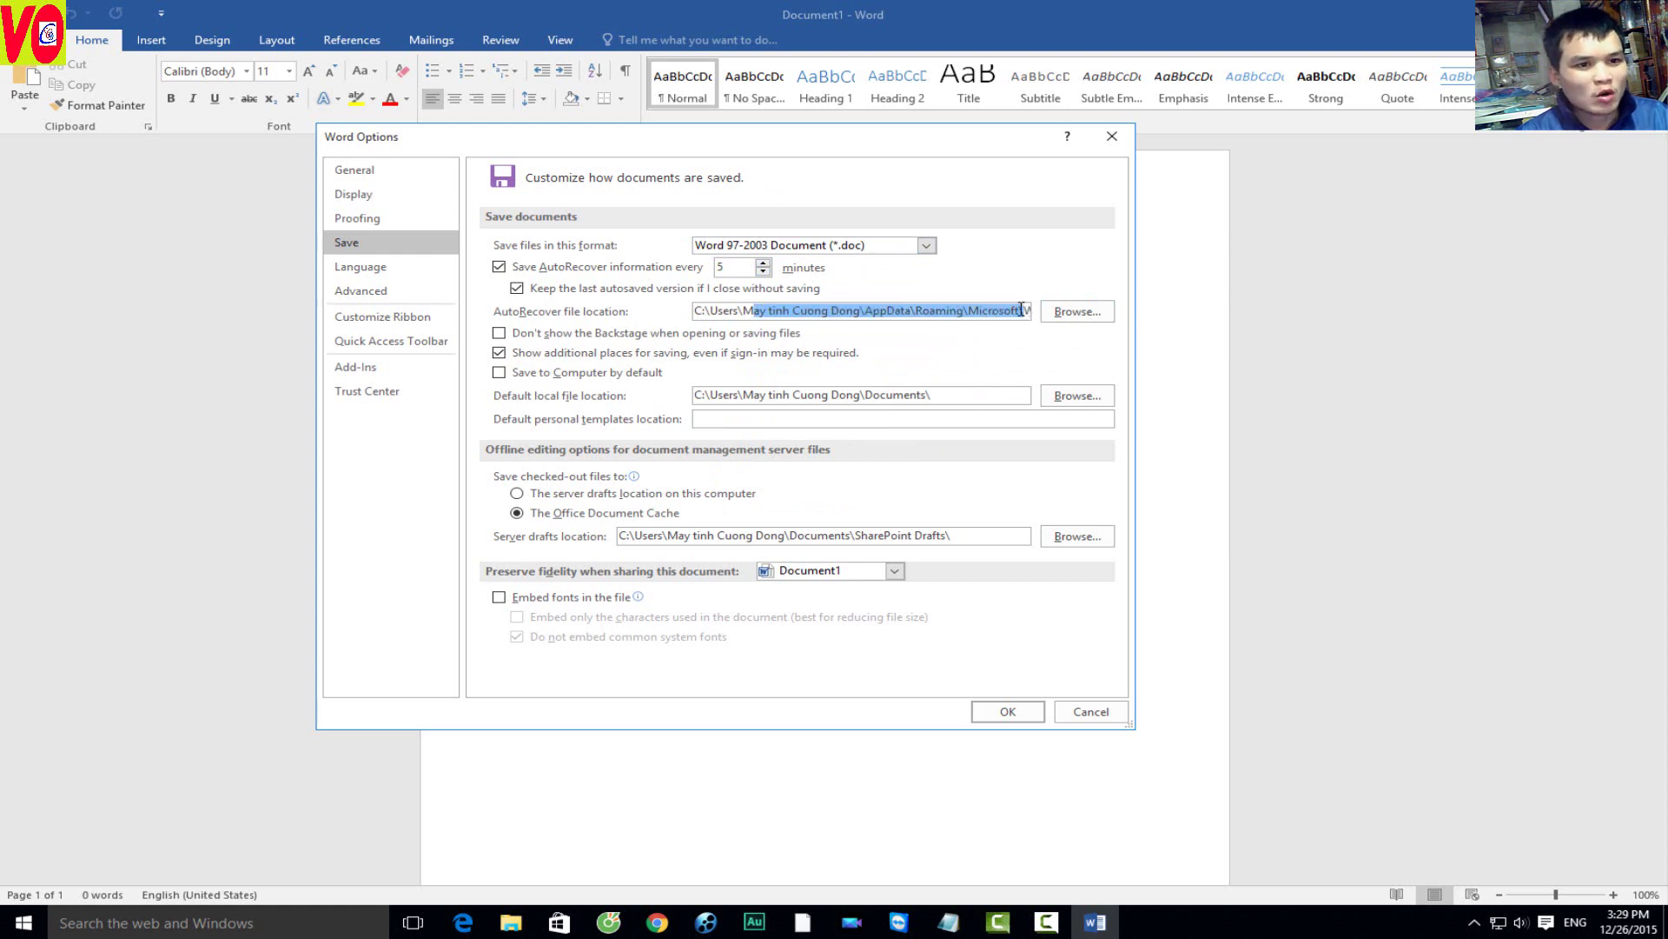
pyautogui.click(1006, 310)
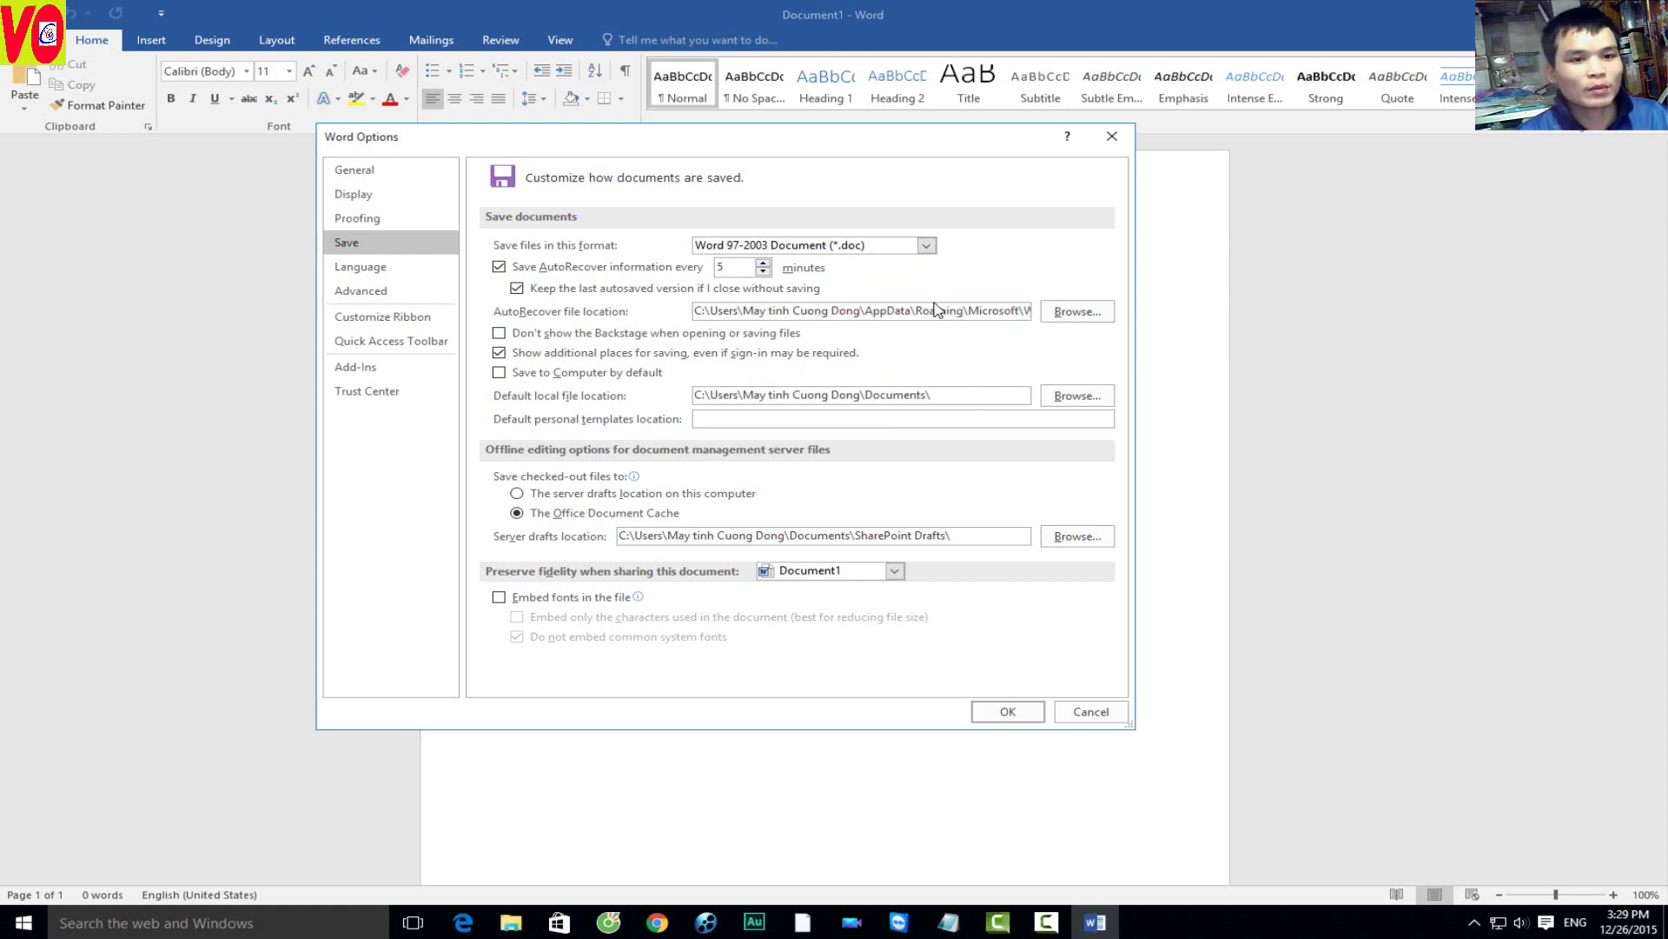
pyautogui.moveTo(991, 310)
pyautogui.mouseDown()
pyautogui.moveTo(1081, 322)
pyautogui.moveTo(559, 310)
pyautogui.mouseUp()
pyautogui.click(721, 311)
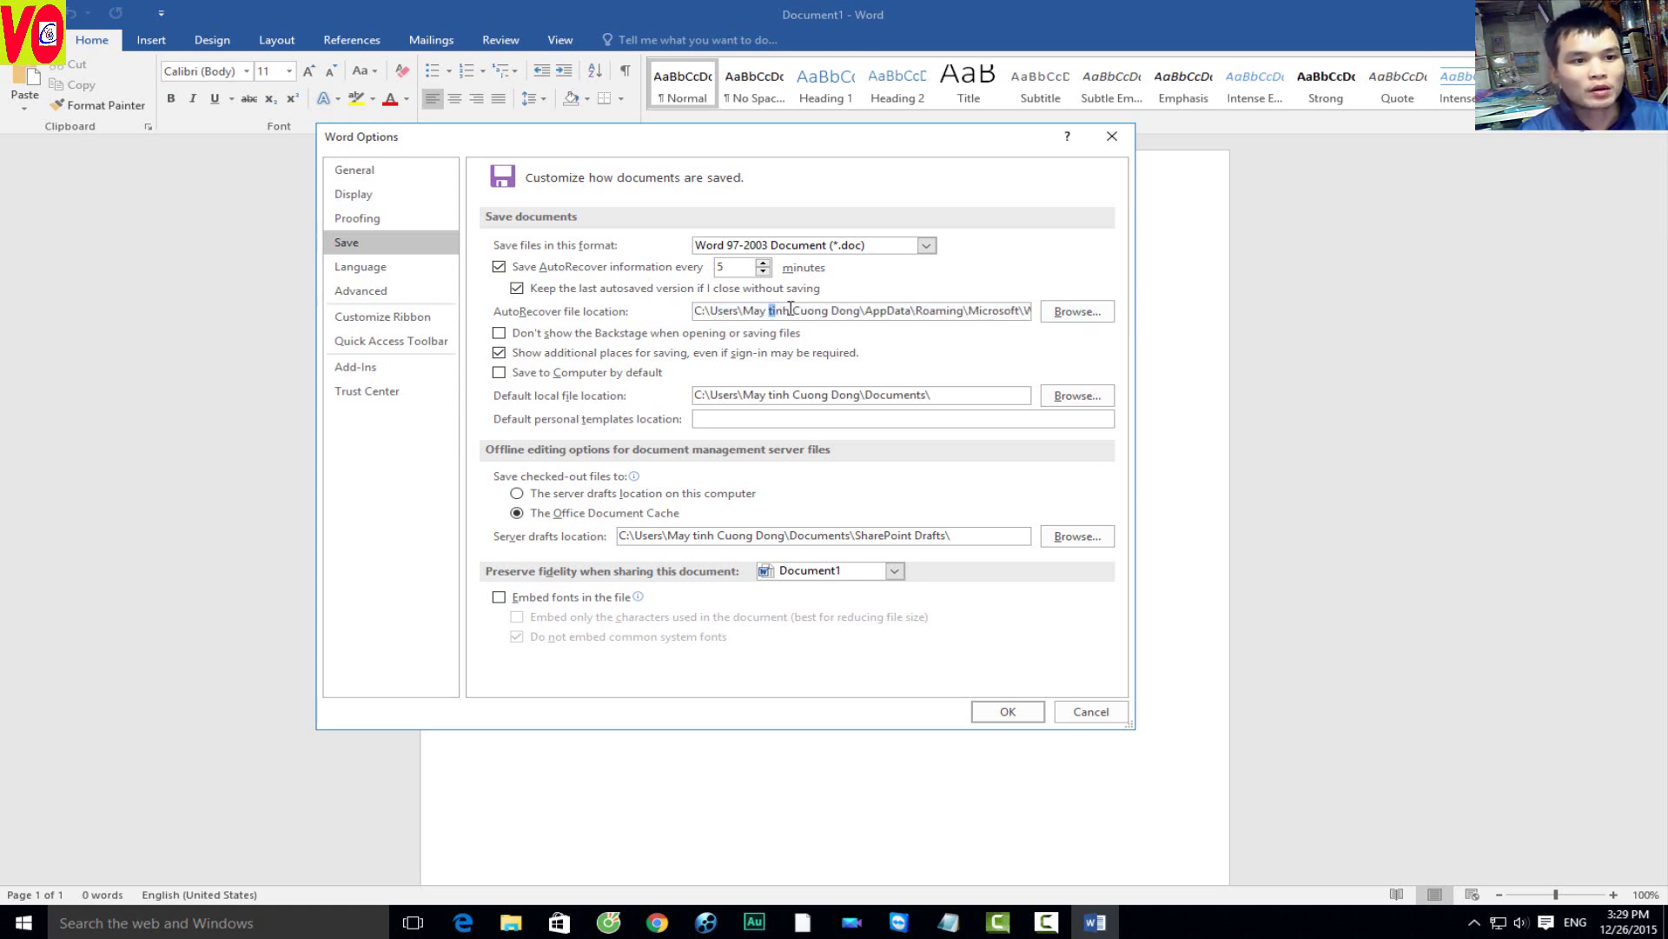
pyautogui.moveTo(790, 308)
pyautogui.mouseDown()
pyautogui.moveTo(763, 307)
pyautogui.moveTo(864, 310)
pyautogui.mouseUp()
pyautogui.click(860, 311)
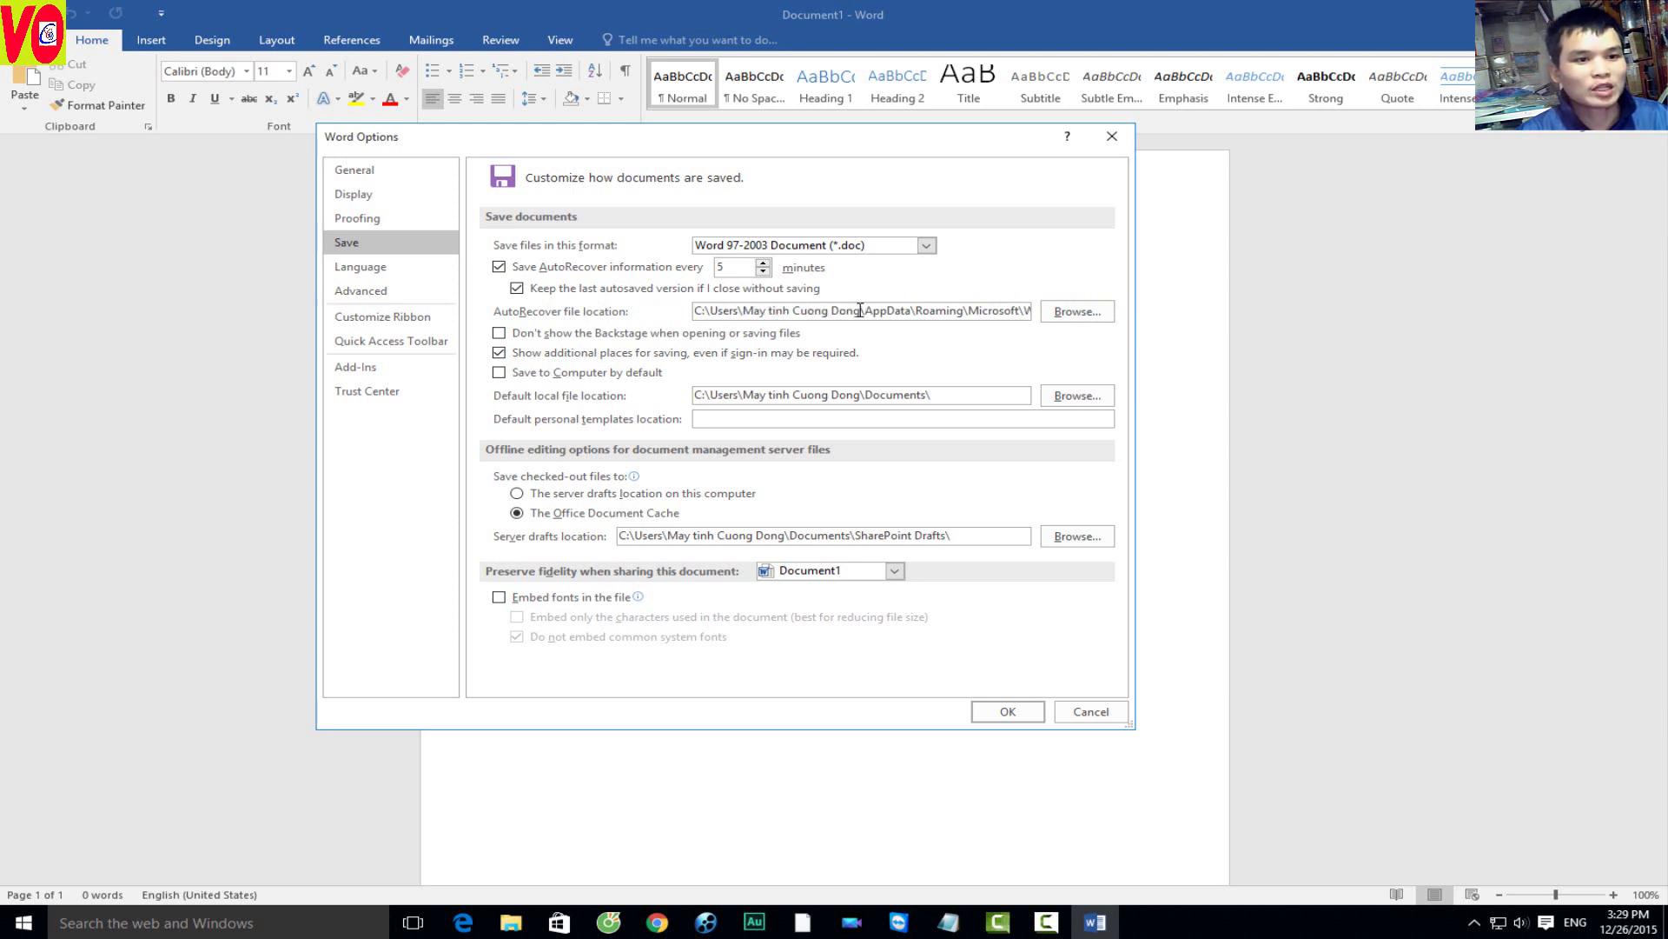
pyautogui.moveTo(870, 310); pyautogui.dragTo(1111, 319)
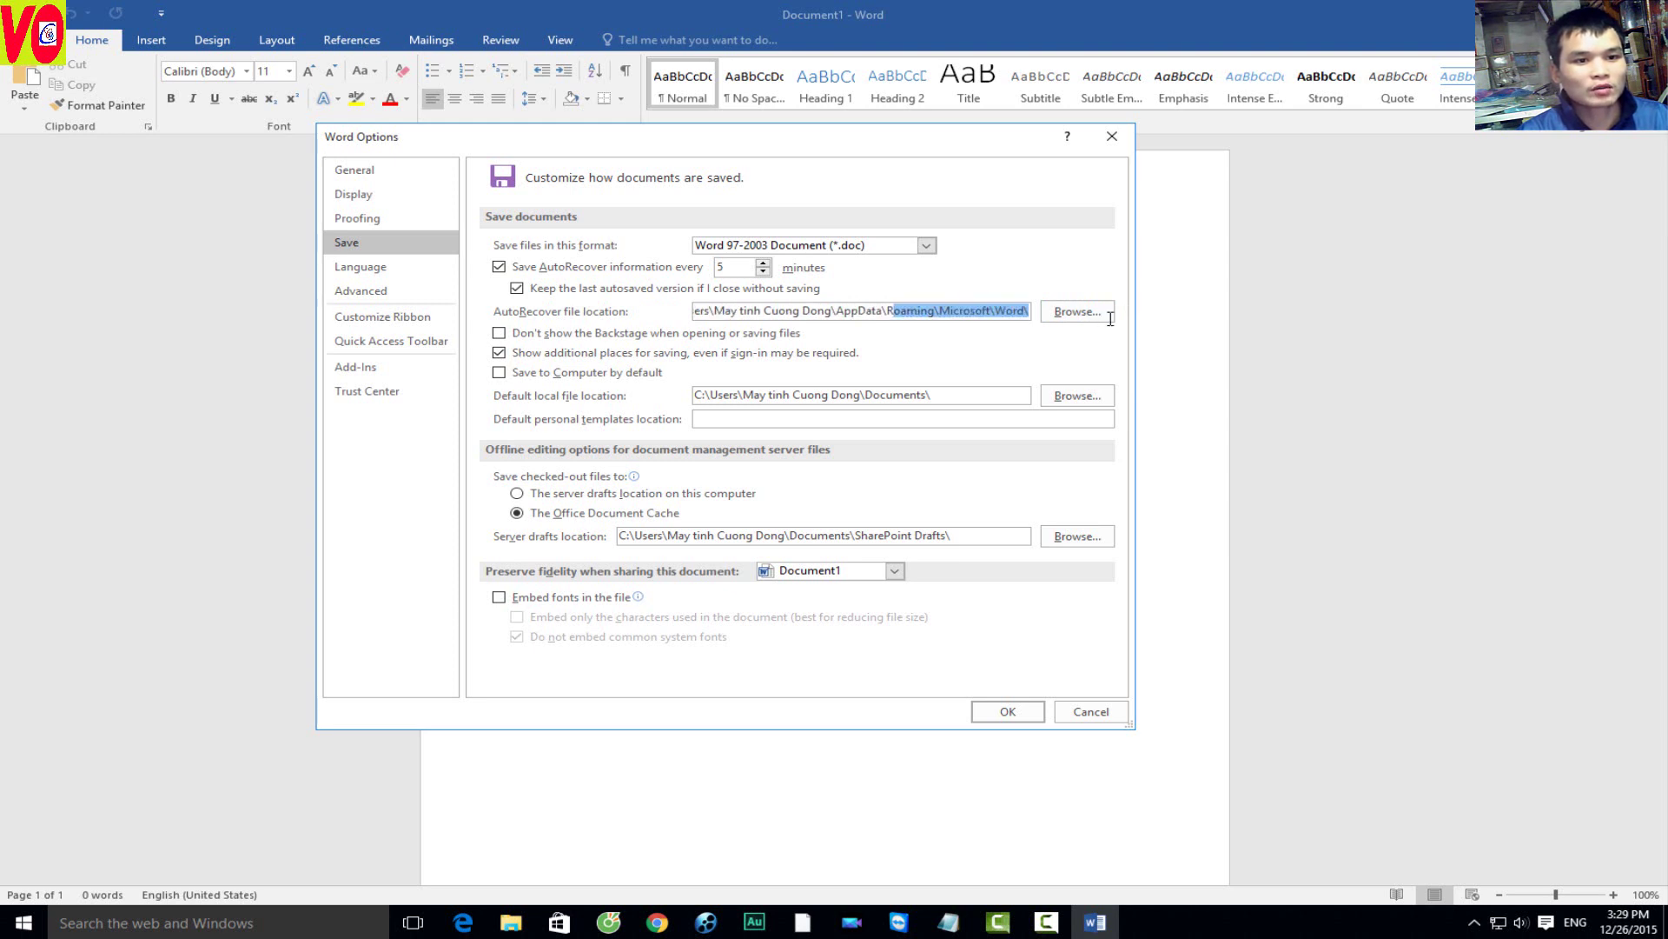
# Step: Inspect the default local file location path pointing to the user's Documents folder
pyautogui.click(995, 306)
pyautogui.click(753, 395)
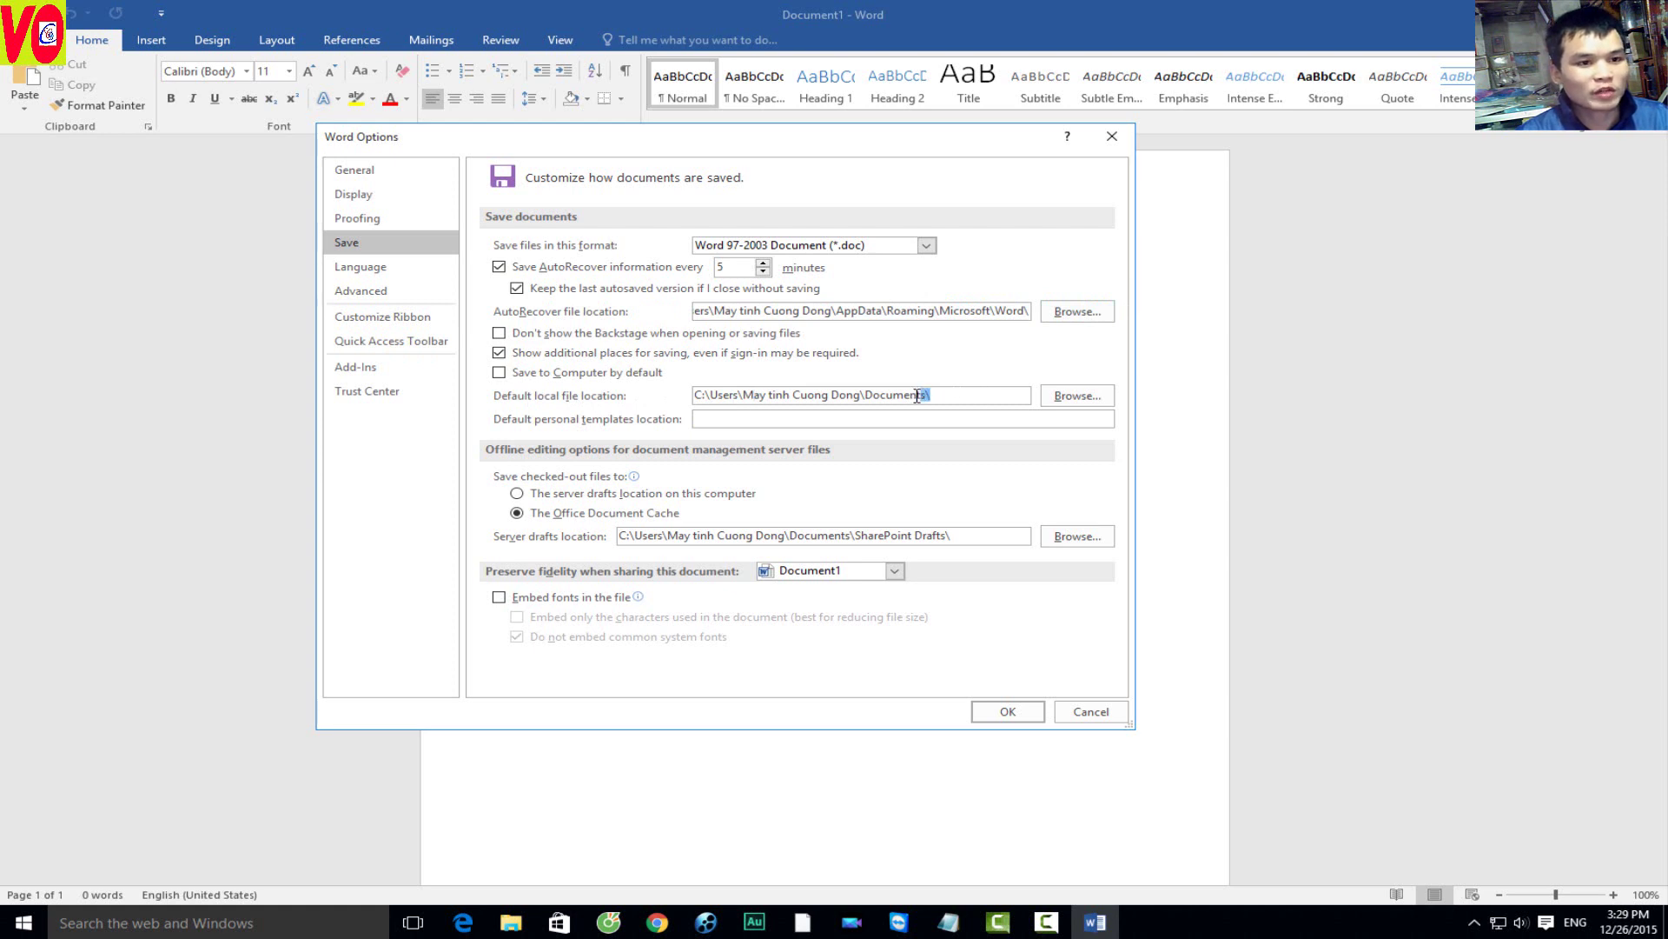
pyautogui.moveTo(917, 397); pyautogui.dragTo(677, 380)
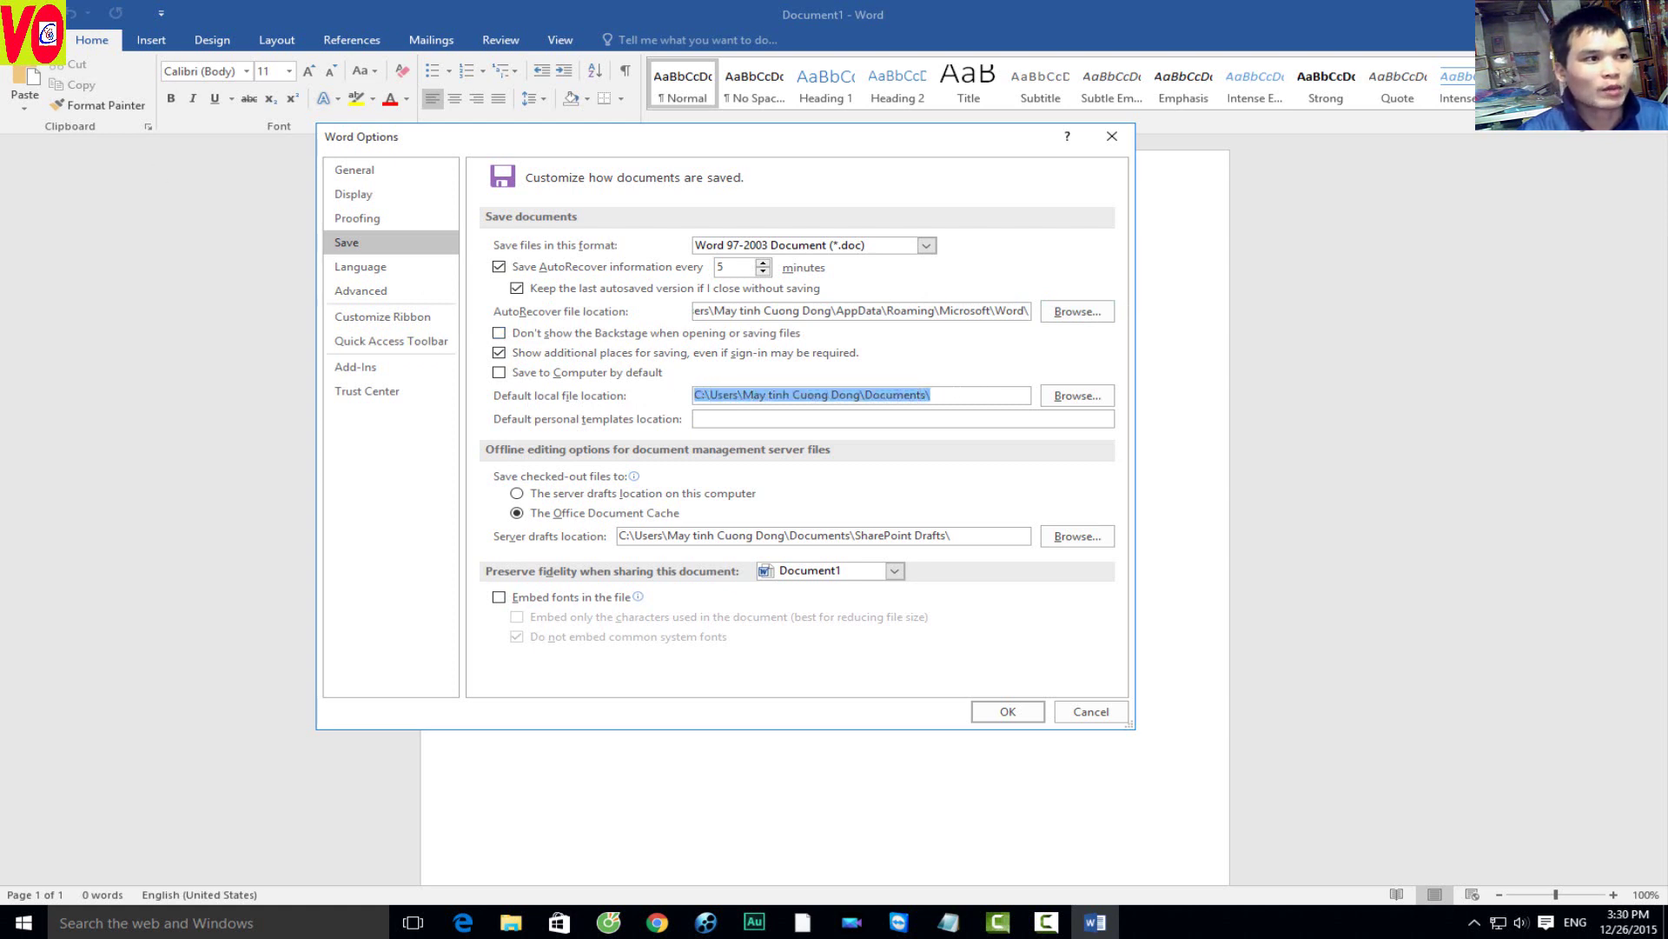
pyautogui.click(963, 395)
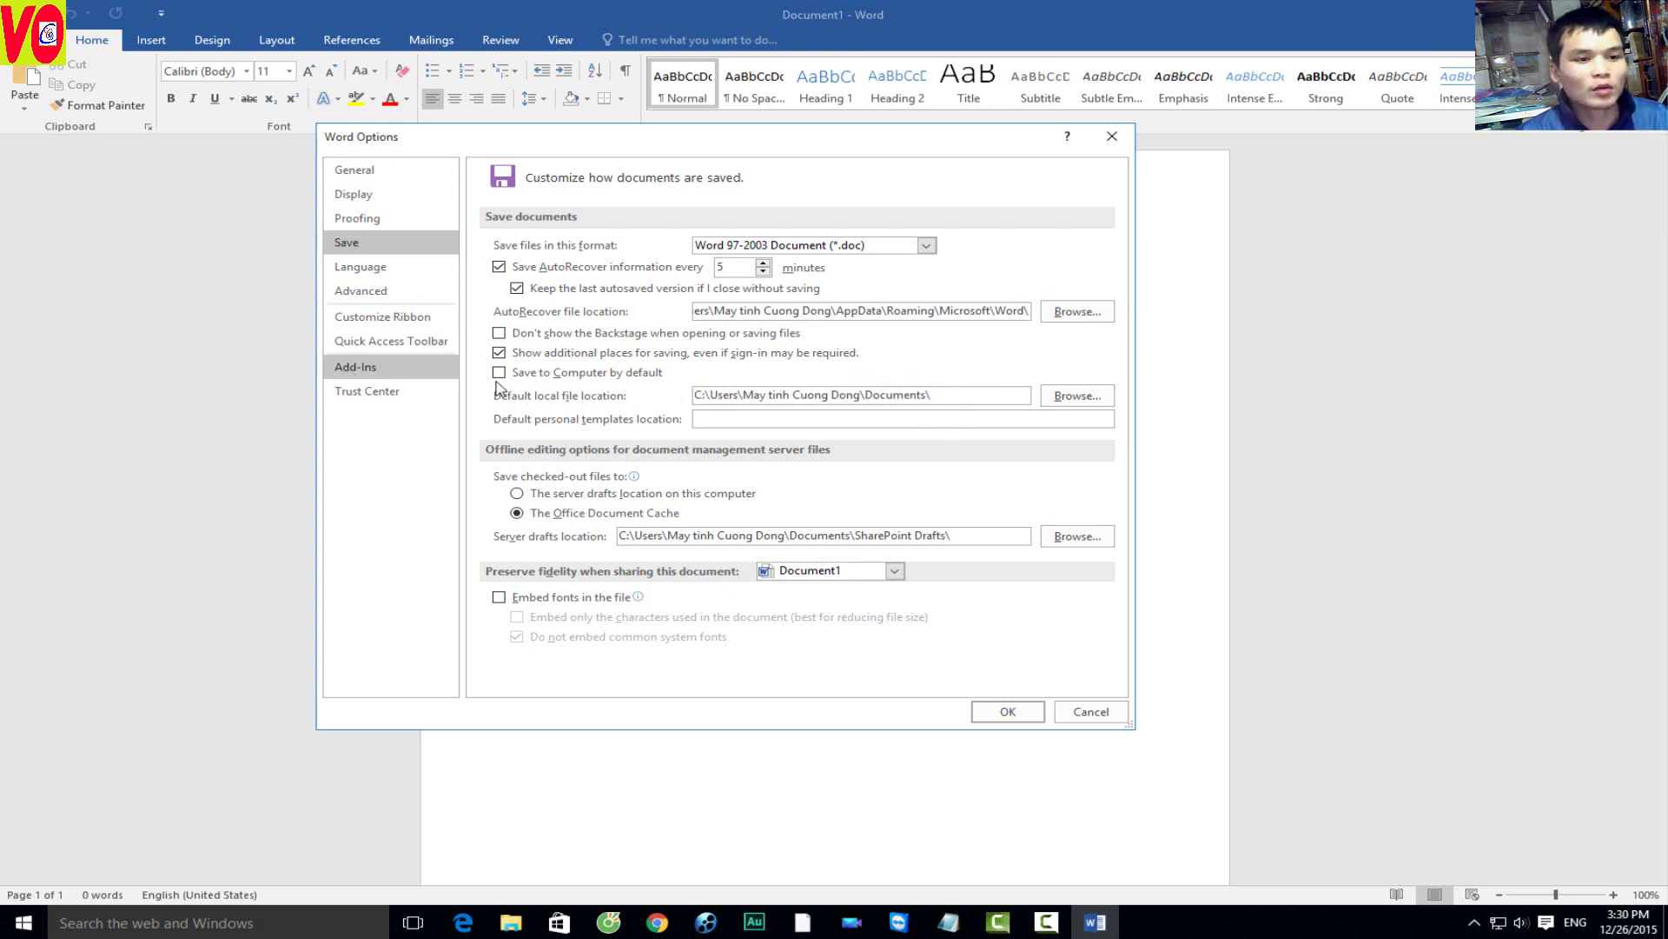
pyautogui.moveTo(956, 400)
pyautogui.mouseDown()
pyautogui.moveTo(739, 386)
pyautogui.moveTo(967, 387)
pyautogui.mouseUp()
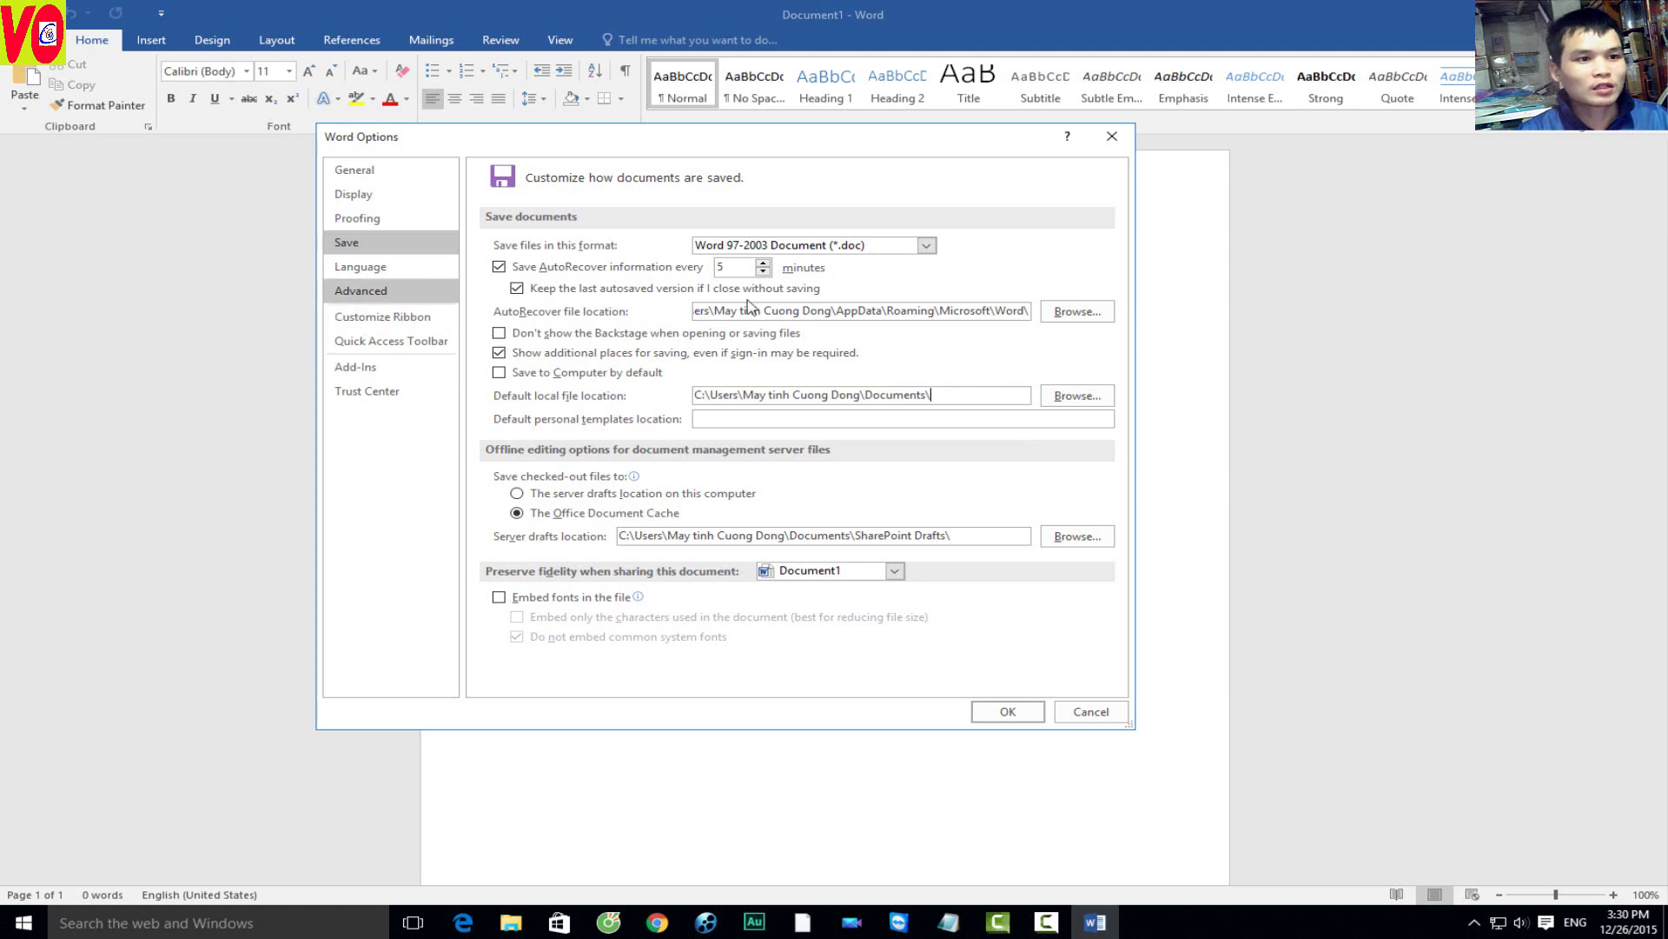
# Step: In Language settings, review the Vietnamese and English editing languages and the additional languages list
pyautogui.click(365, 267)
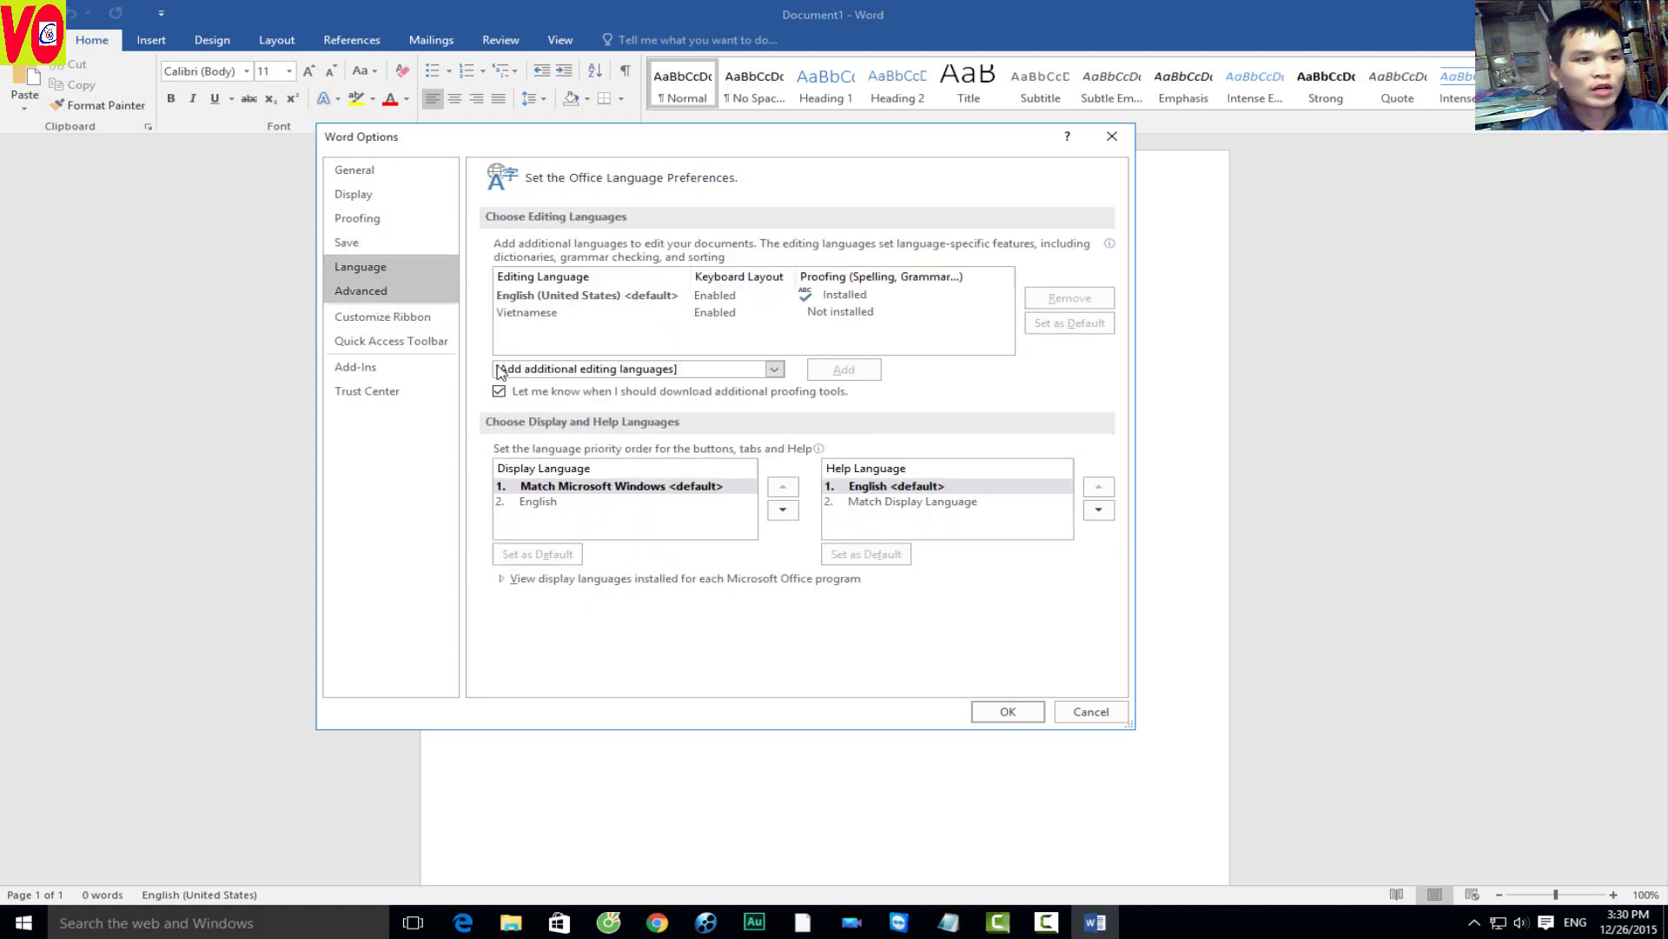
pyautogui.click(886, 315)
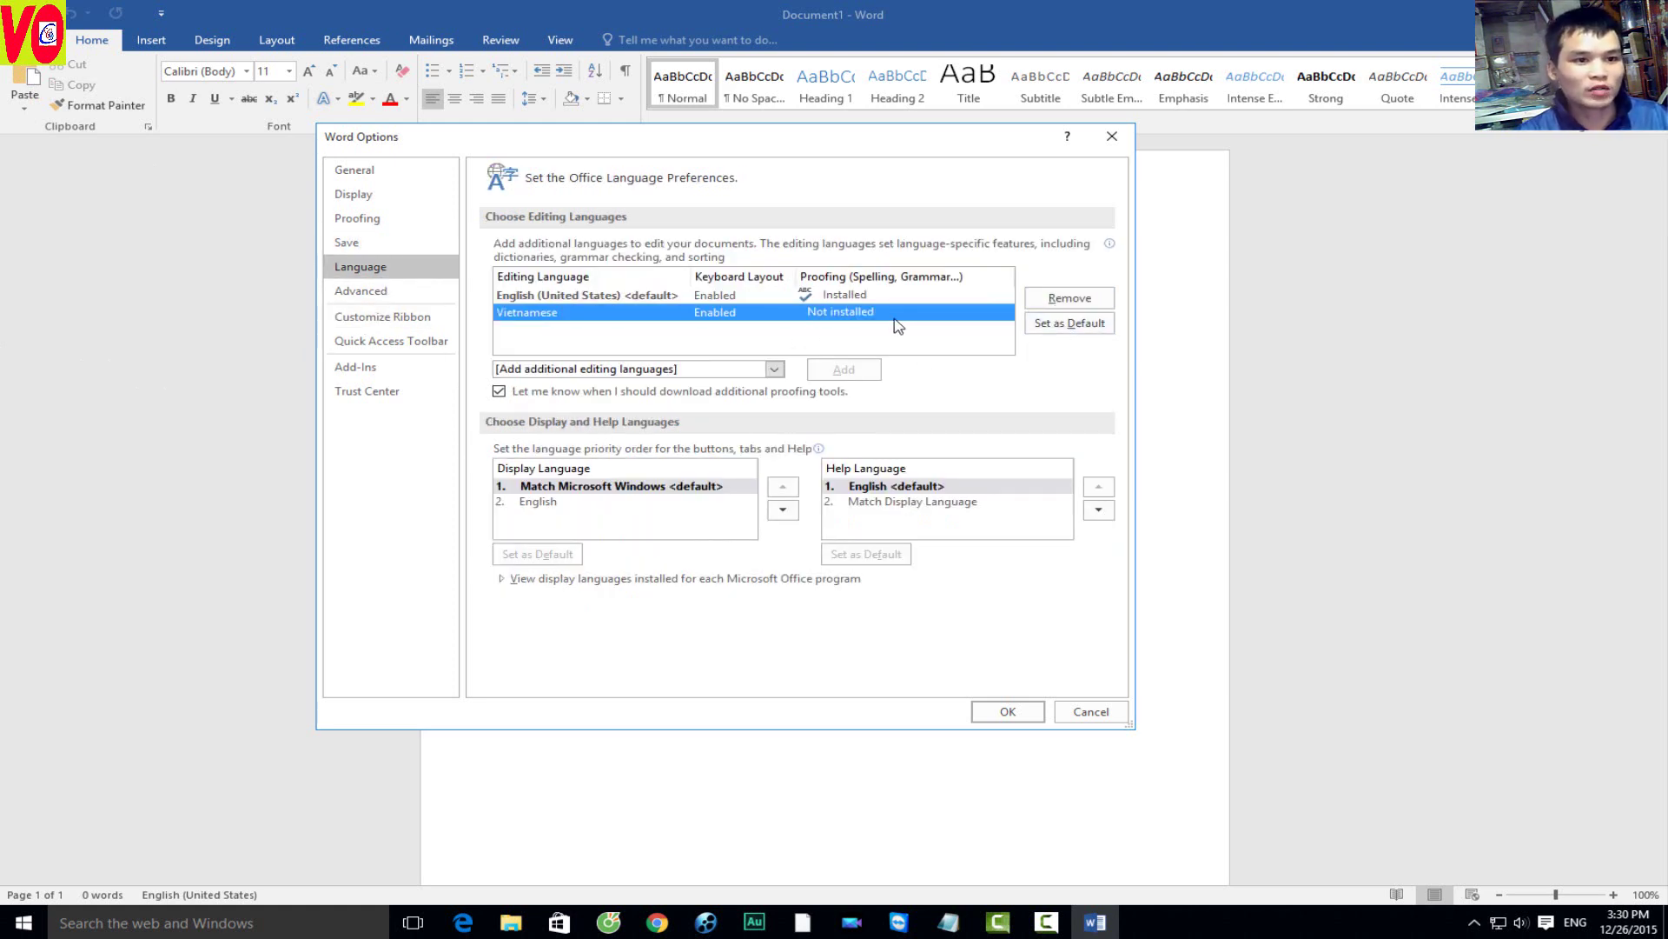
pyautogui.click(659, 296)
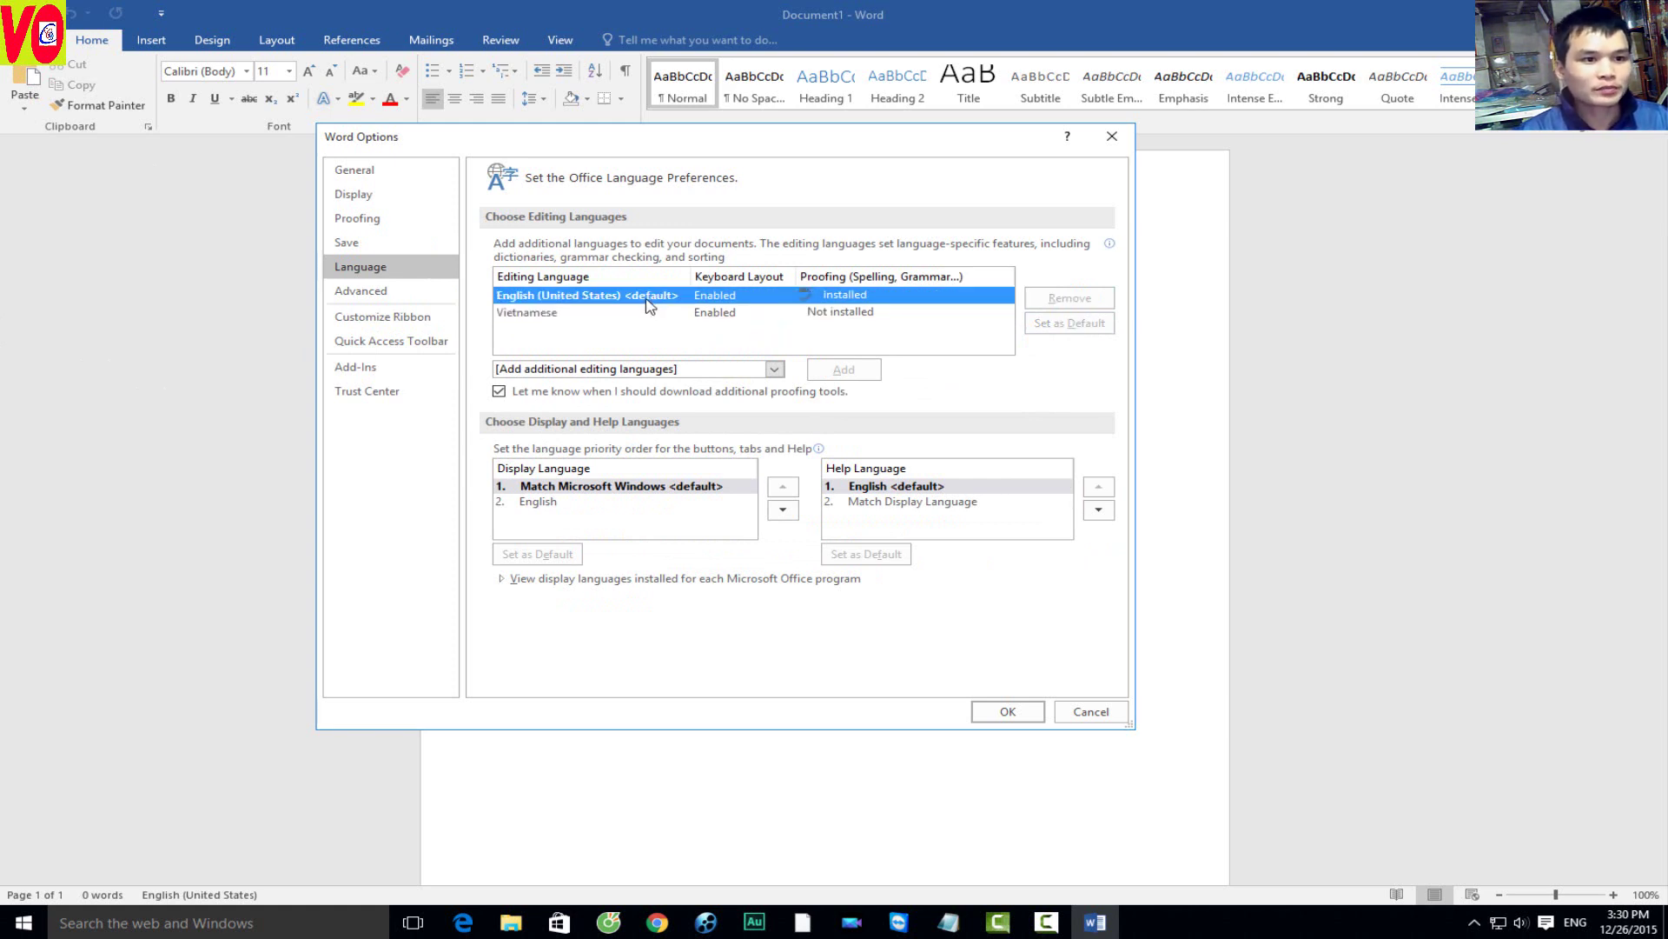
pyautogui.click(648, 311)
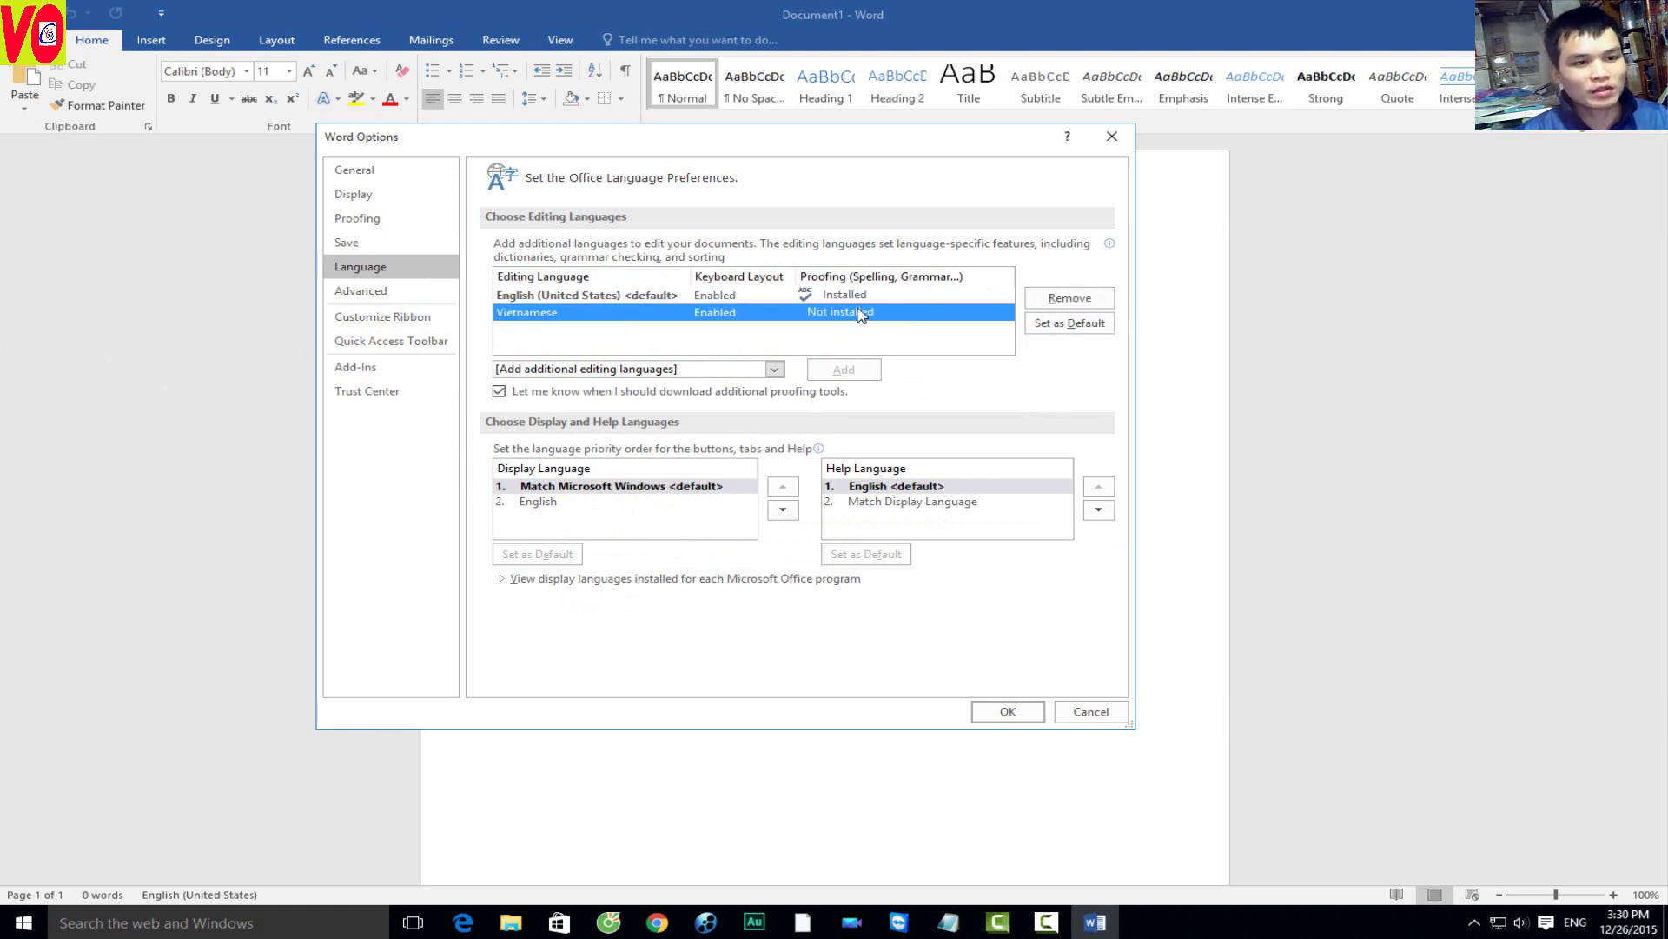
pyautogui.click(772, 370)
pyautogui.moveTo(776, 425)
pyautogui.mouseDown()
pyautogui.moveTo(801, 878)
pyautogui.moveTo(780, 869)
pyautogui.mouseUp()
pyautogui.click(958, 368)
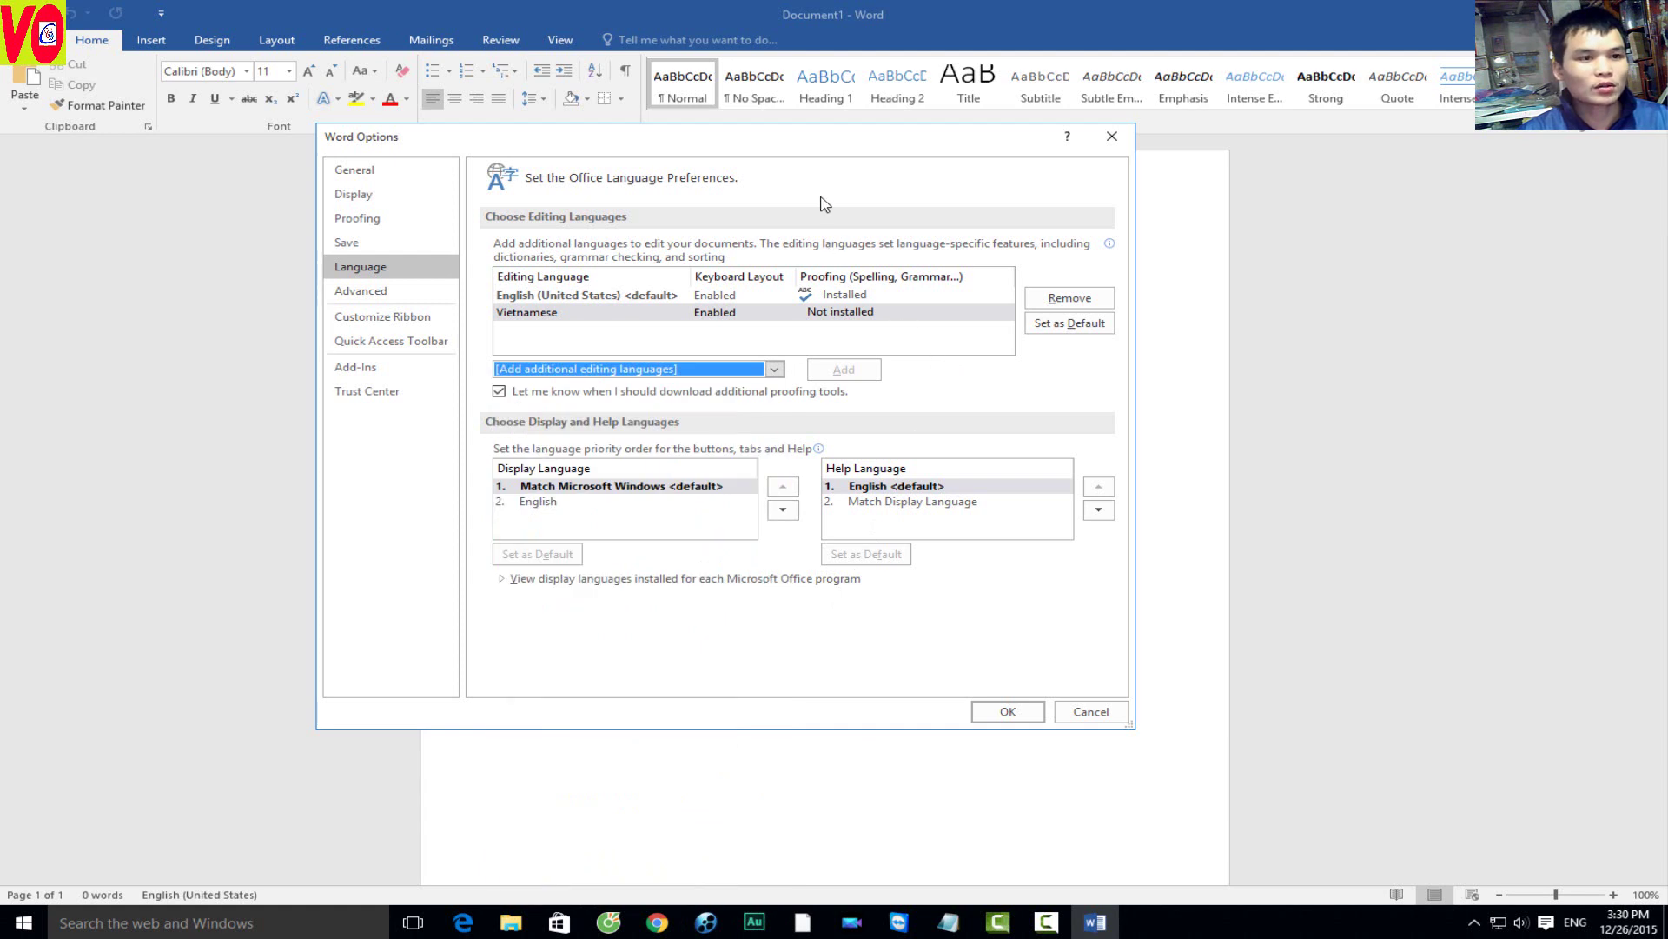
# Step: Make Vietnamese the default editing language, then restore English (United States) as default
pyautogui.moveTo(802, 144); pyautogui.dragTo(998, 138)
pyautogui.click(939, 313)
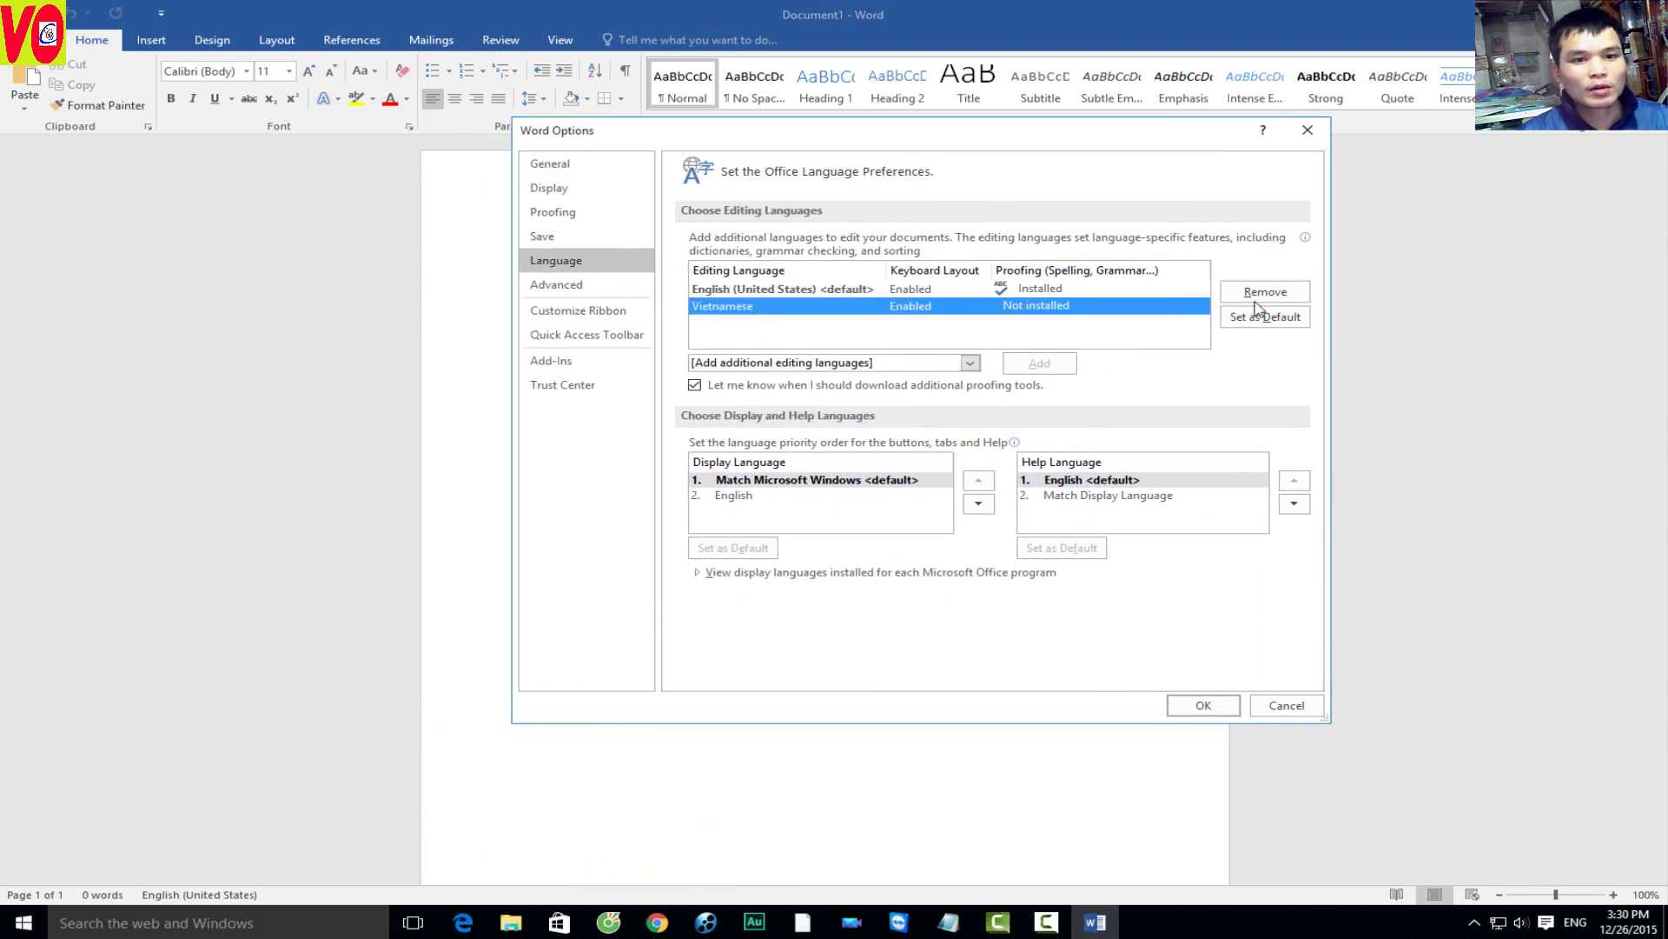
pyautogui.click(1043, 293)
pyautogui.click(1019, 308)
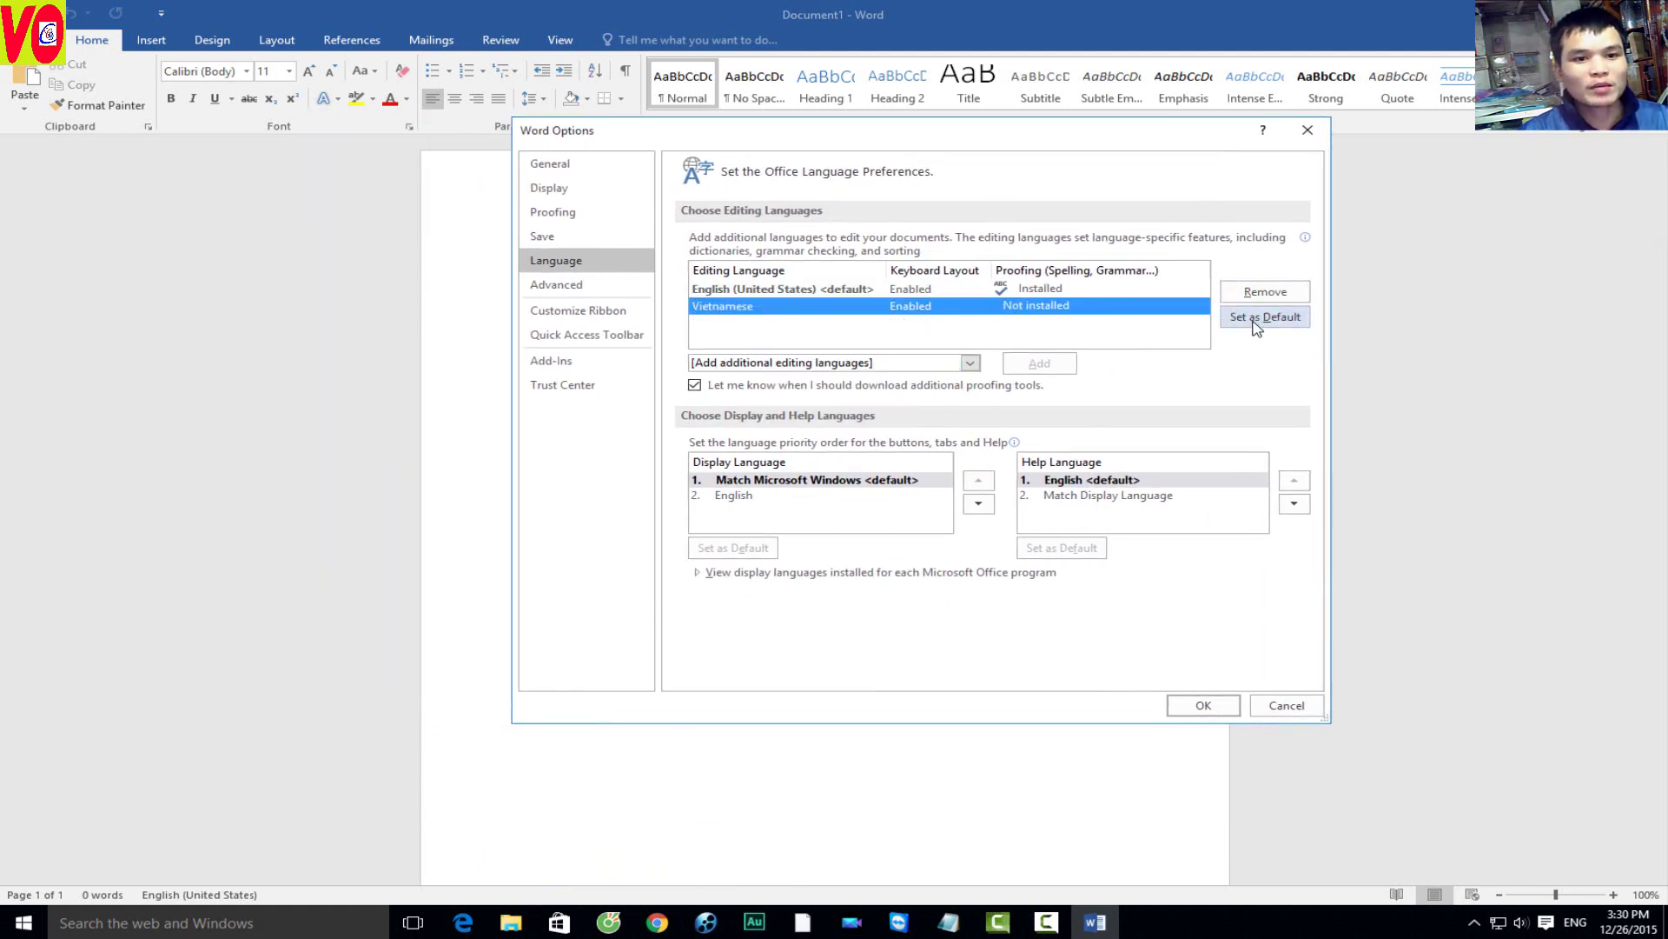
pyautogui.click(1265, 317)
pyautogui.click(929, 541)
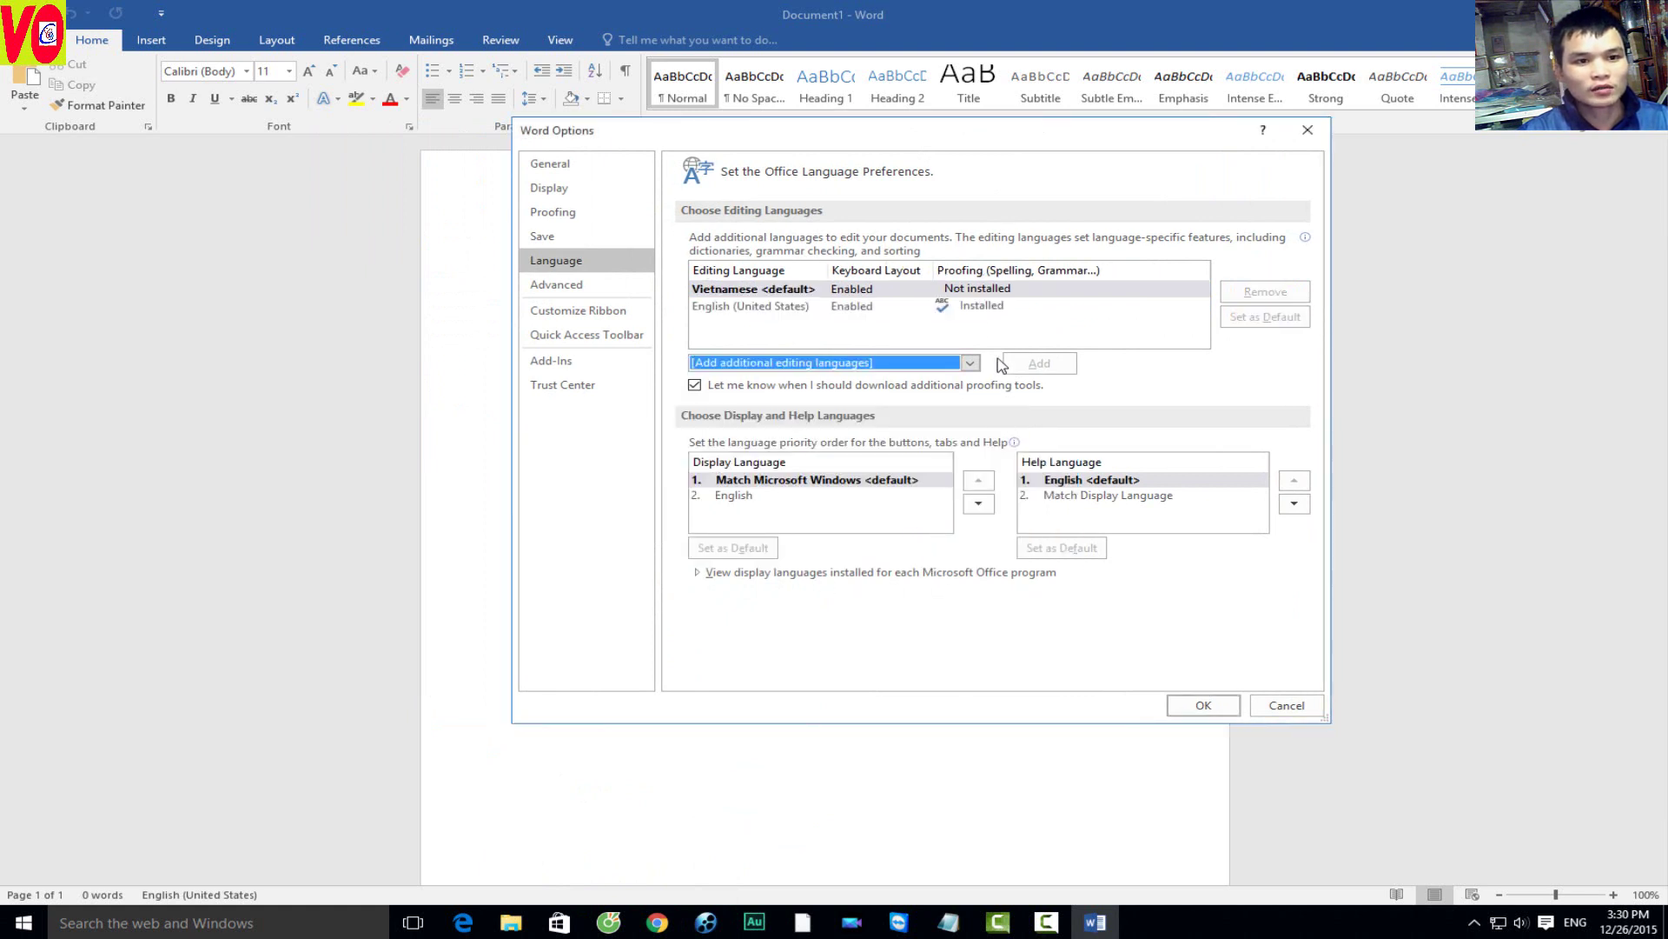
pyautogui.click(971, 306)
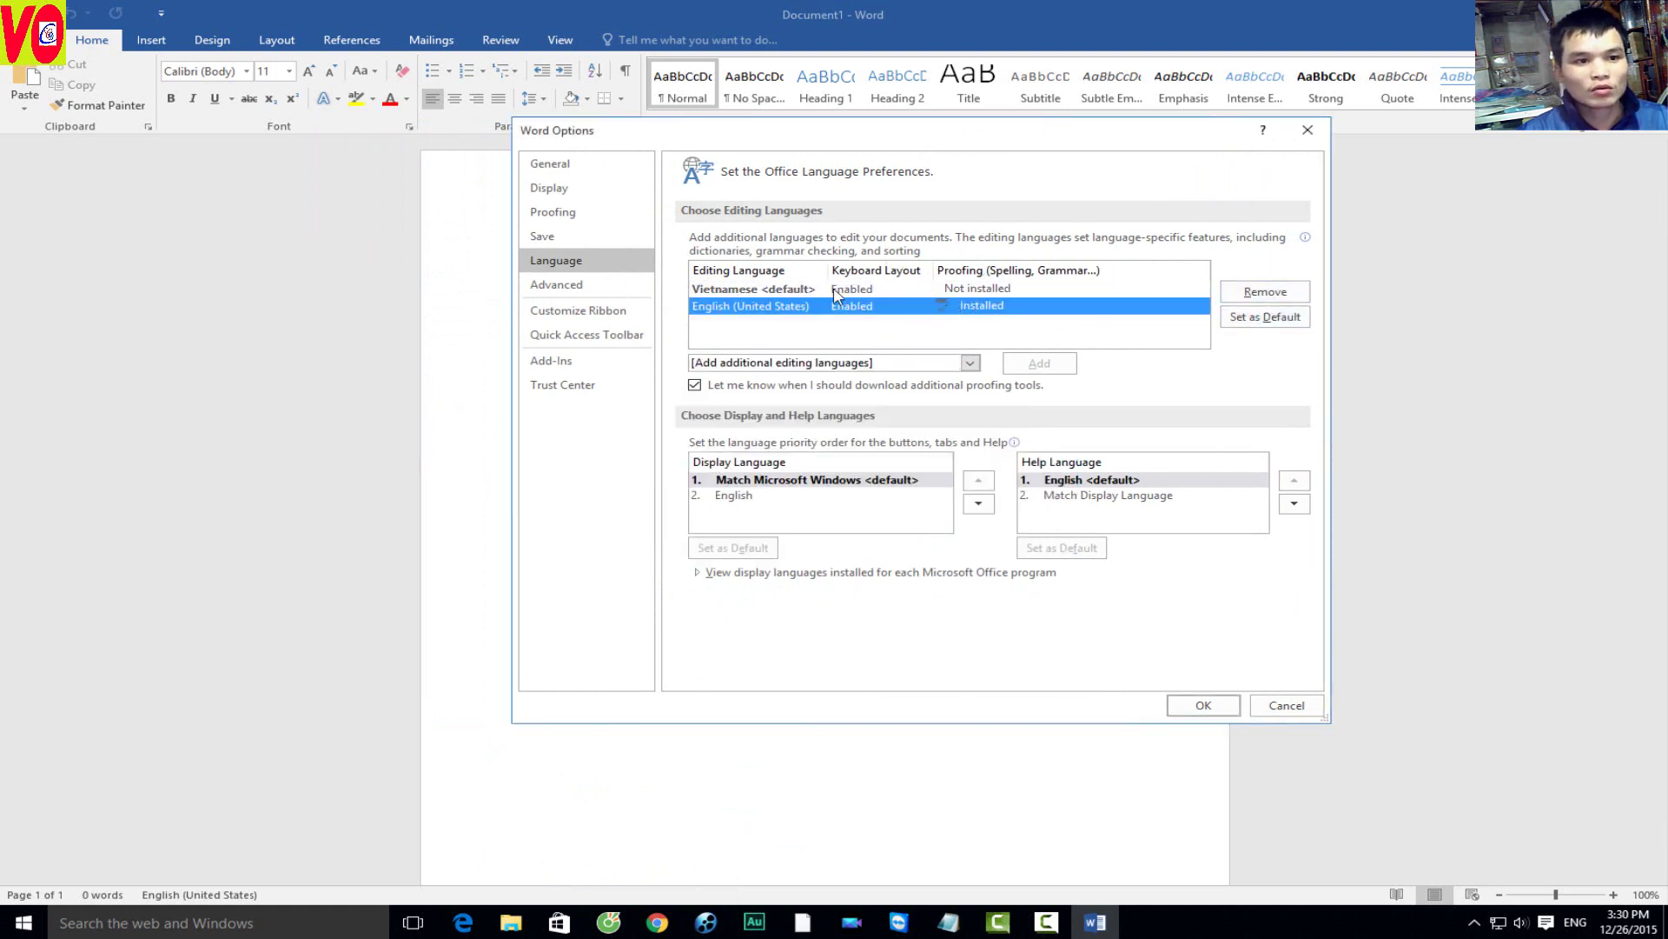
pyautogui.click(871, 293)
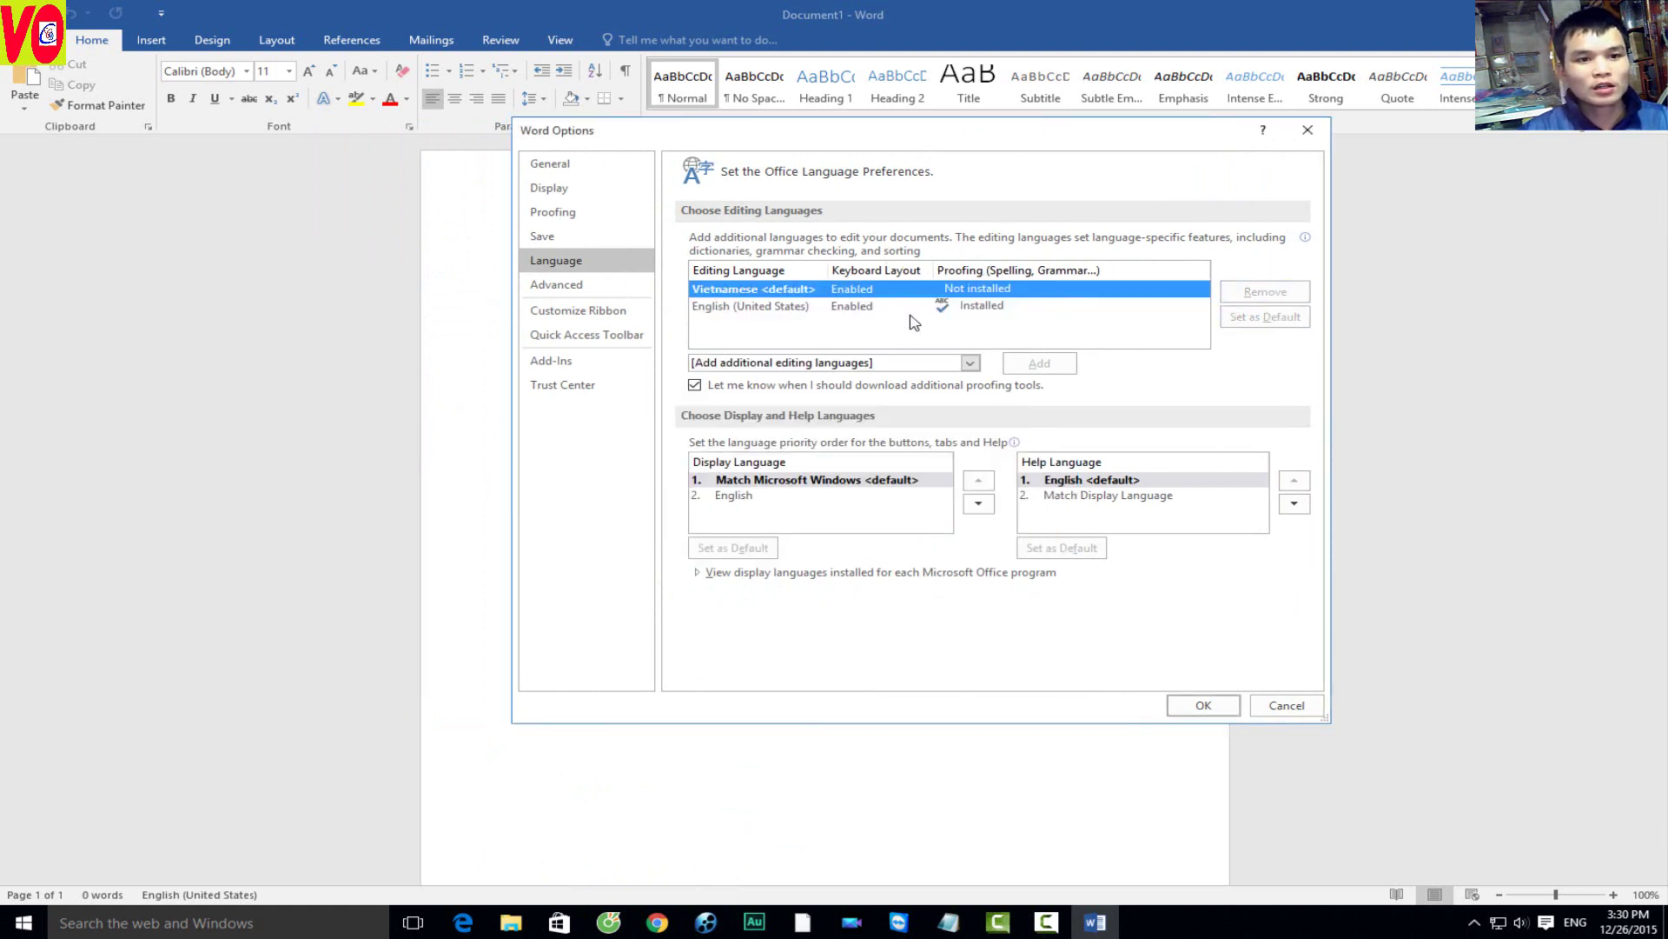
pyautogui.click(1041, 306)
pyautogui.hotkey('alt', 'd')
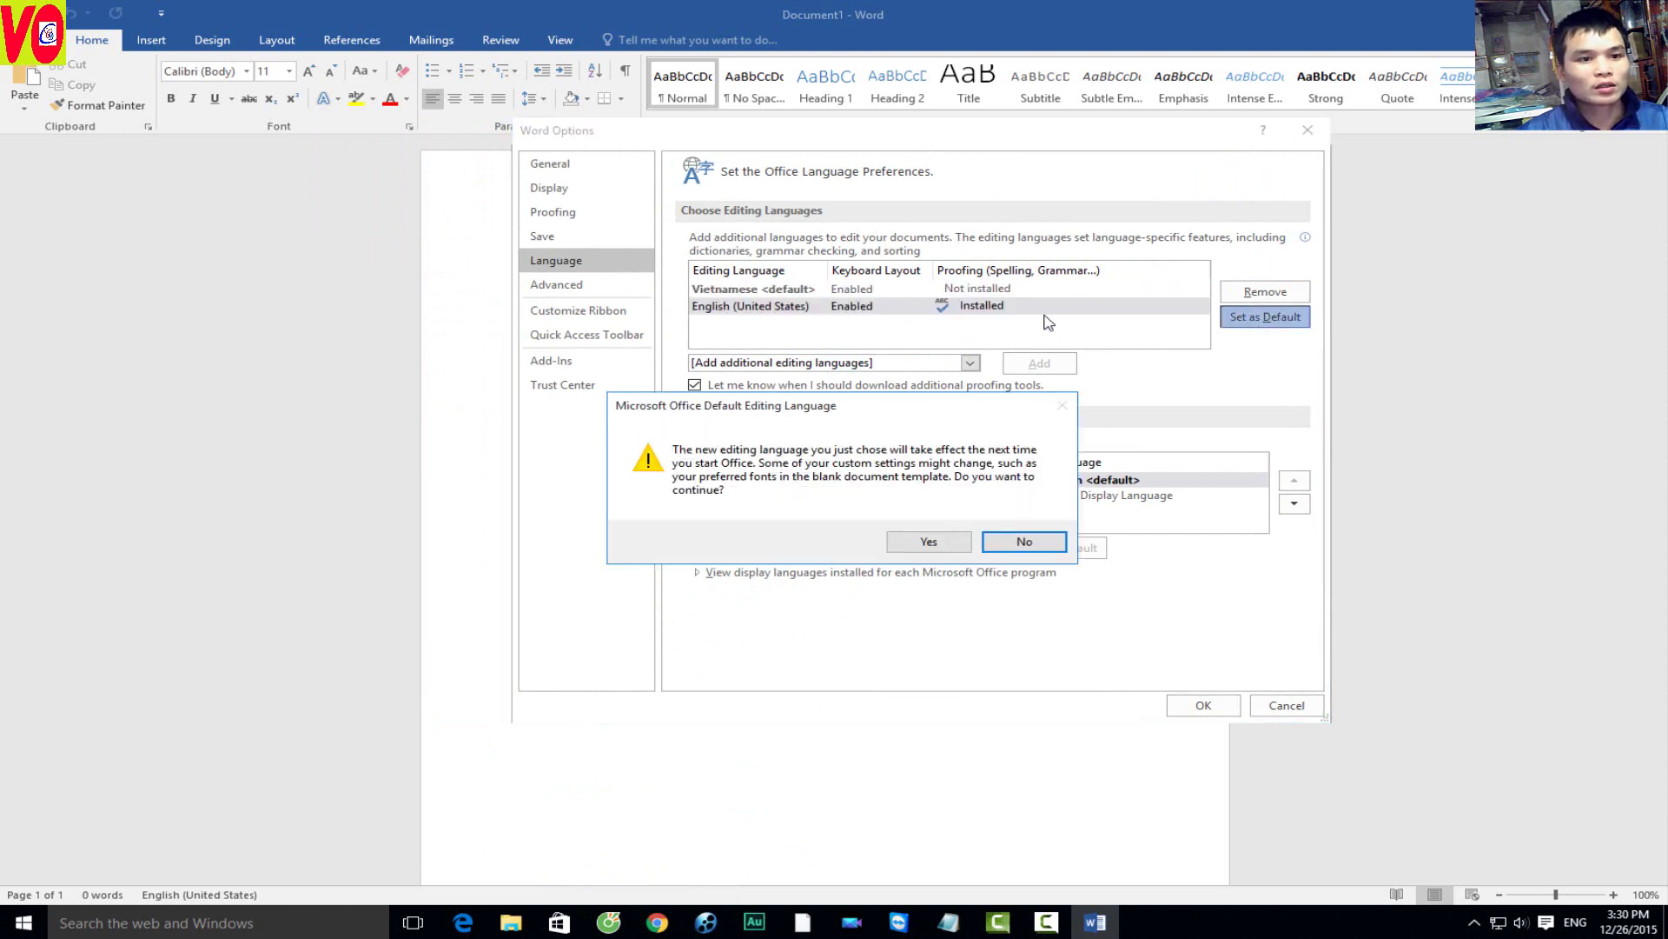
pyautogui.click(959, 541)
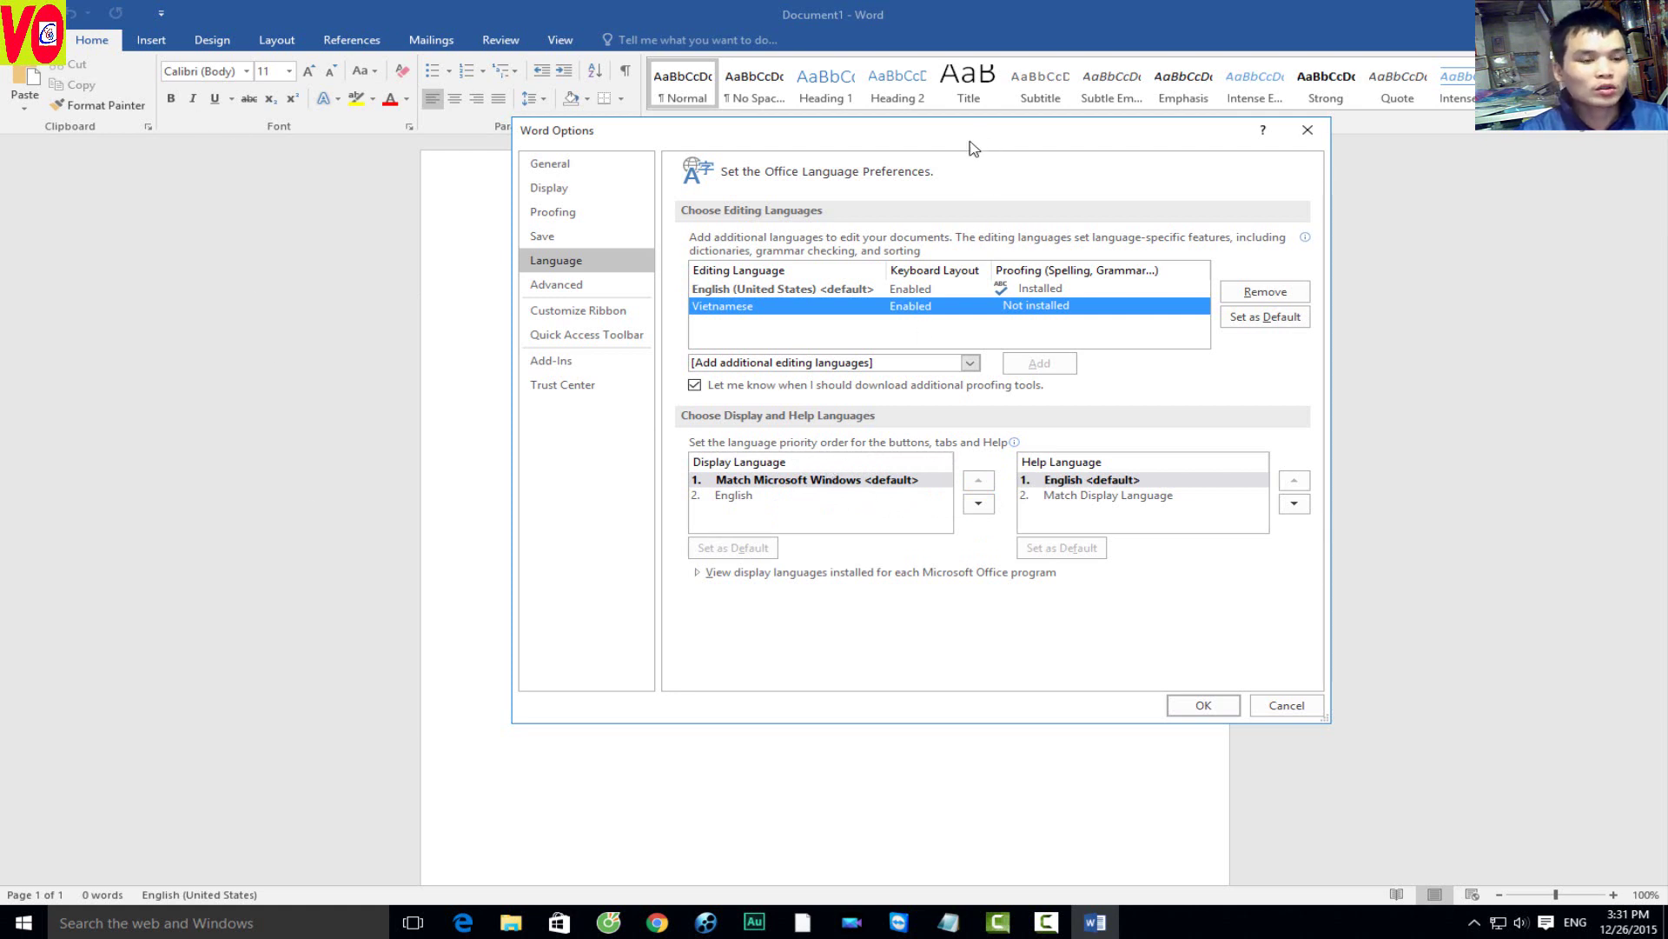
# Step: Review the display language options, keeping English selected
pyautogui.moveTo(975, 144); pyautogui.dragTo(794, 167)
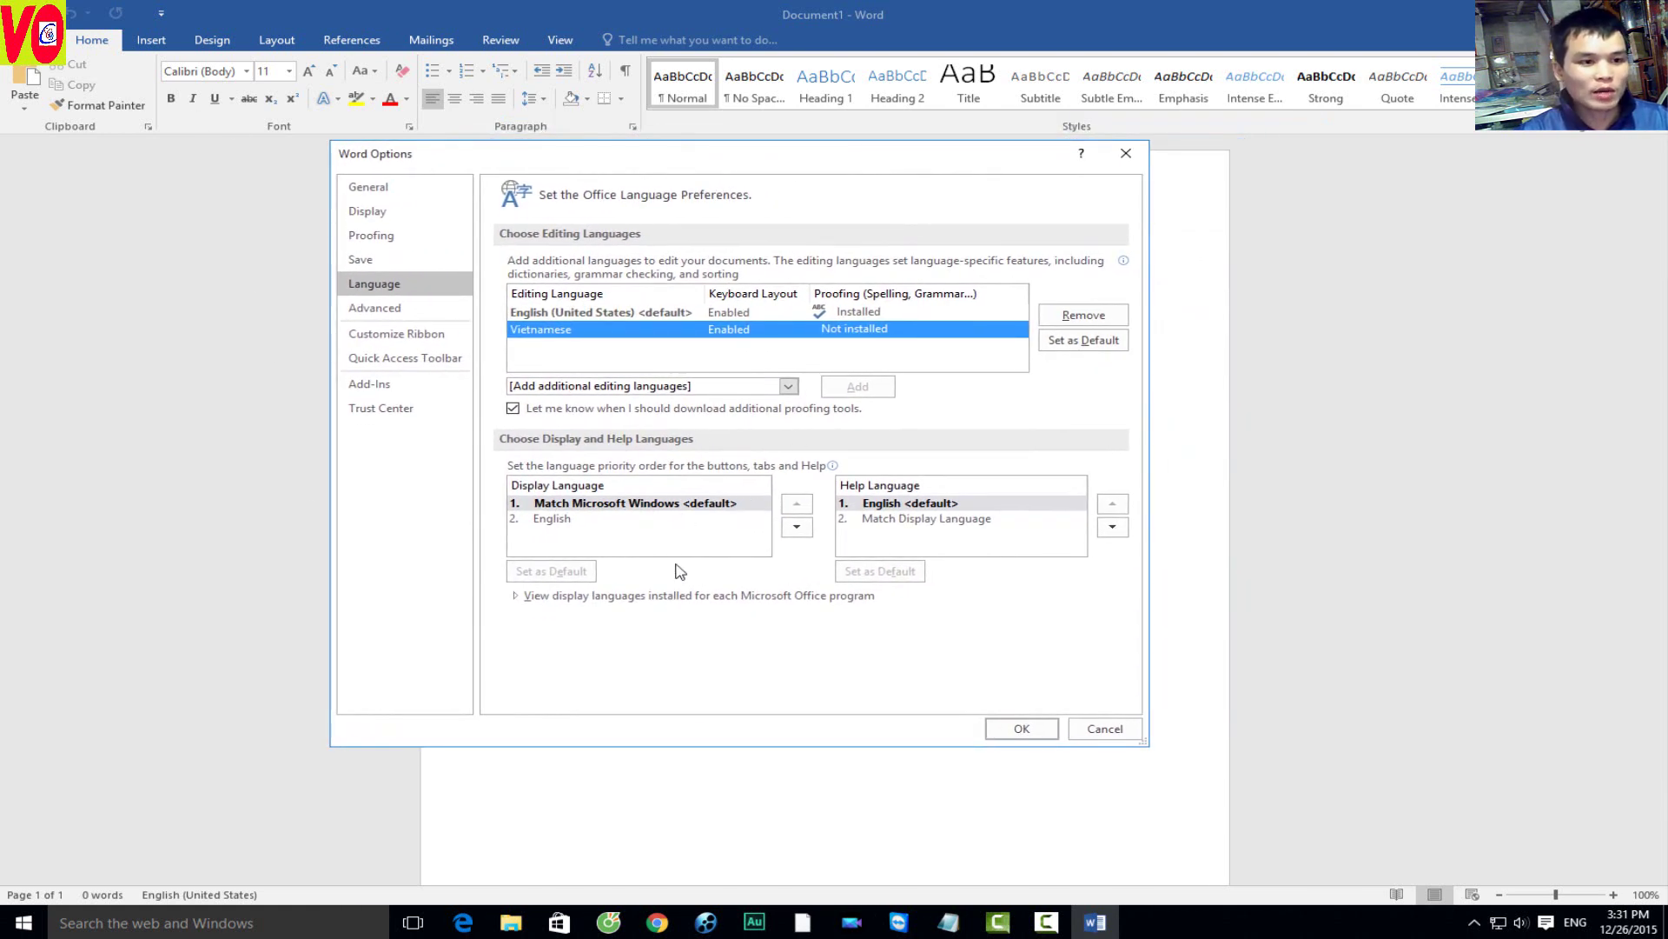
pyautogui.click(625, 521)
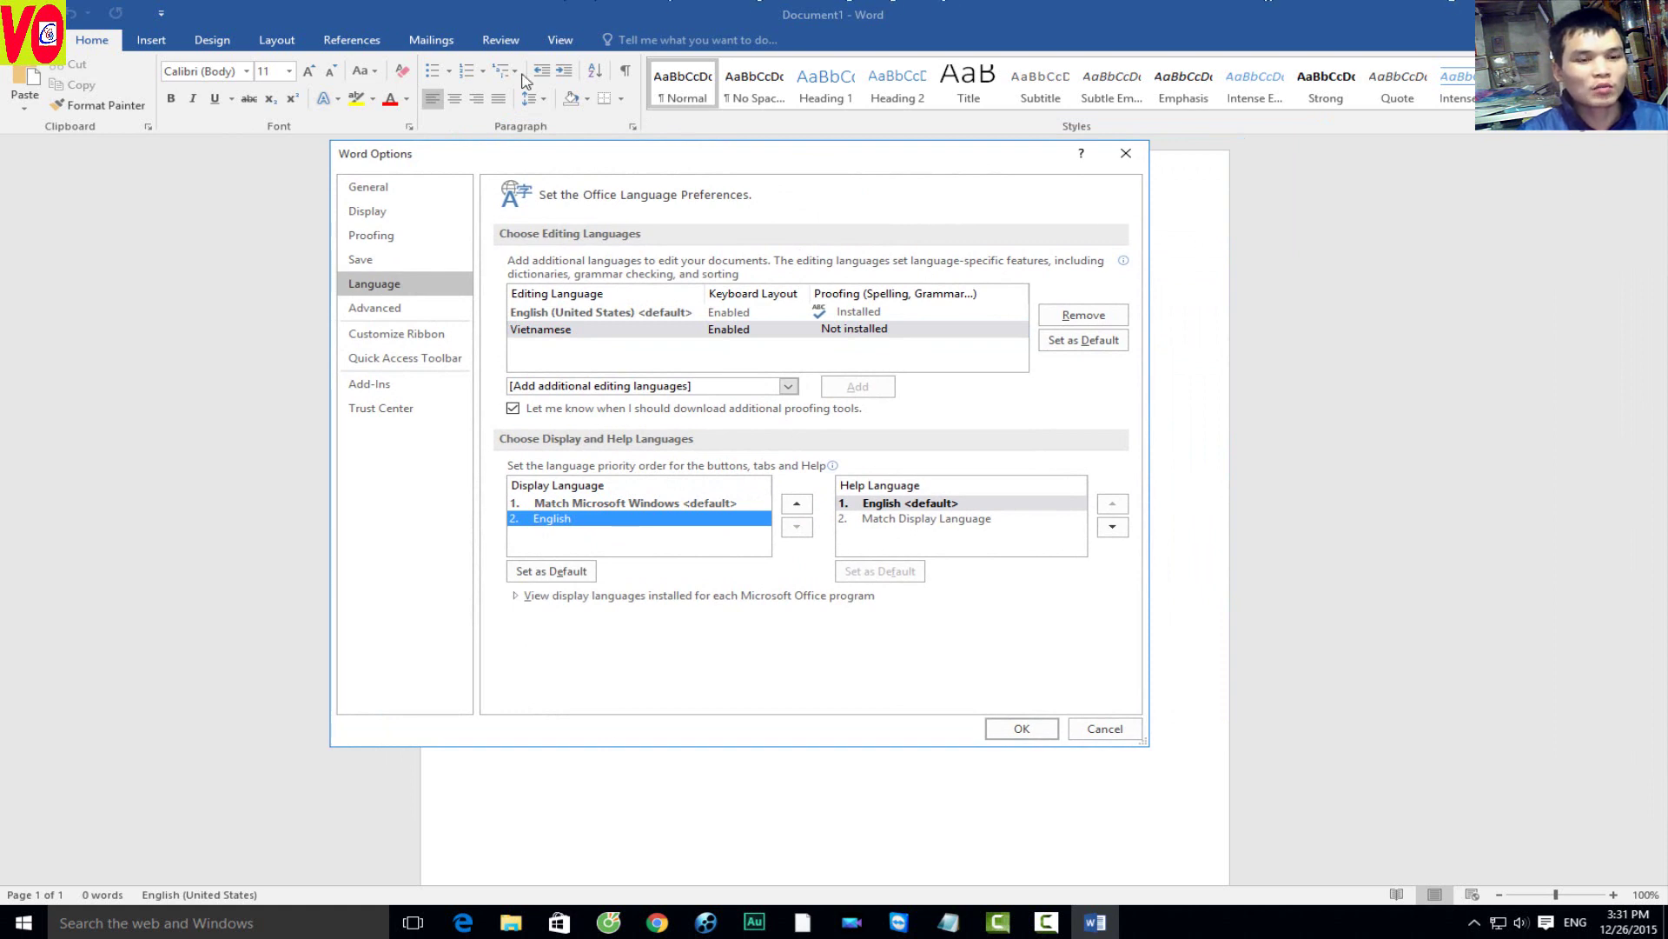
pyautogui.moveTo(923, 156); pyautogui.dragTo(983, 143)
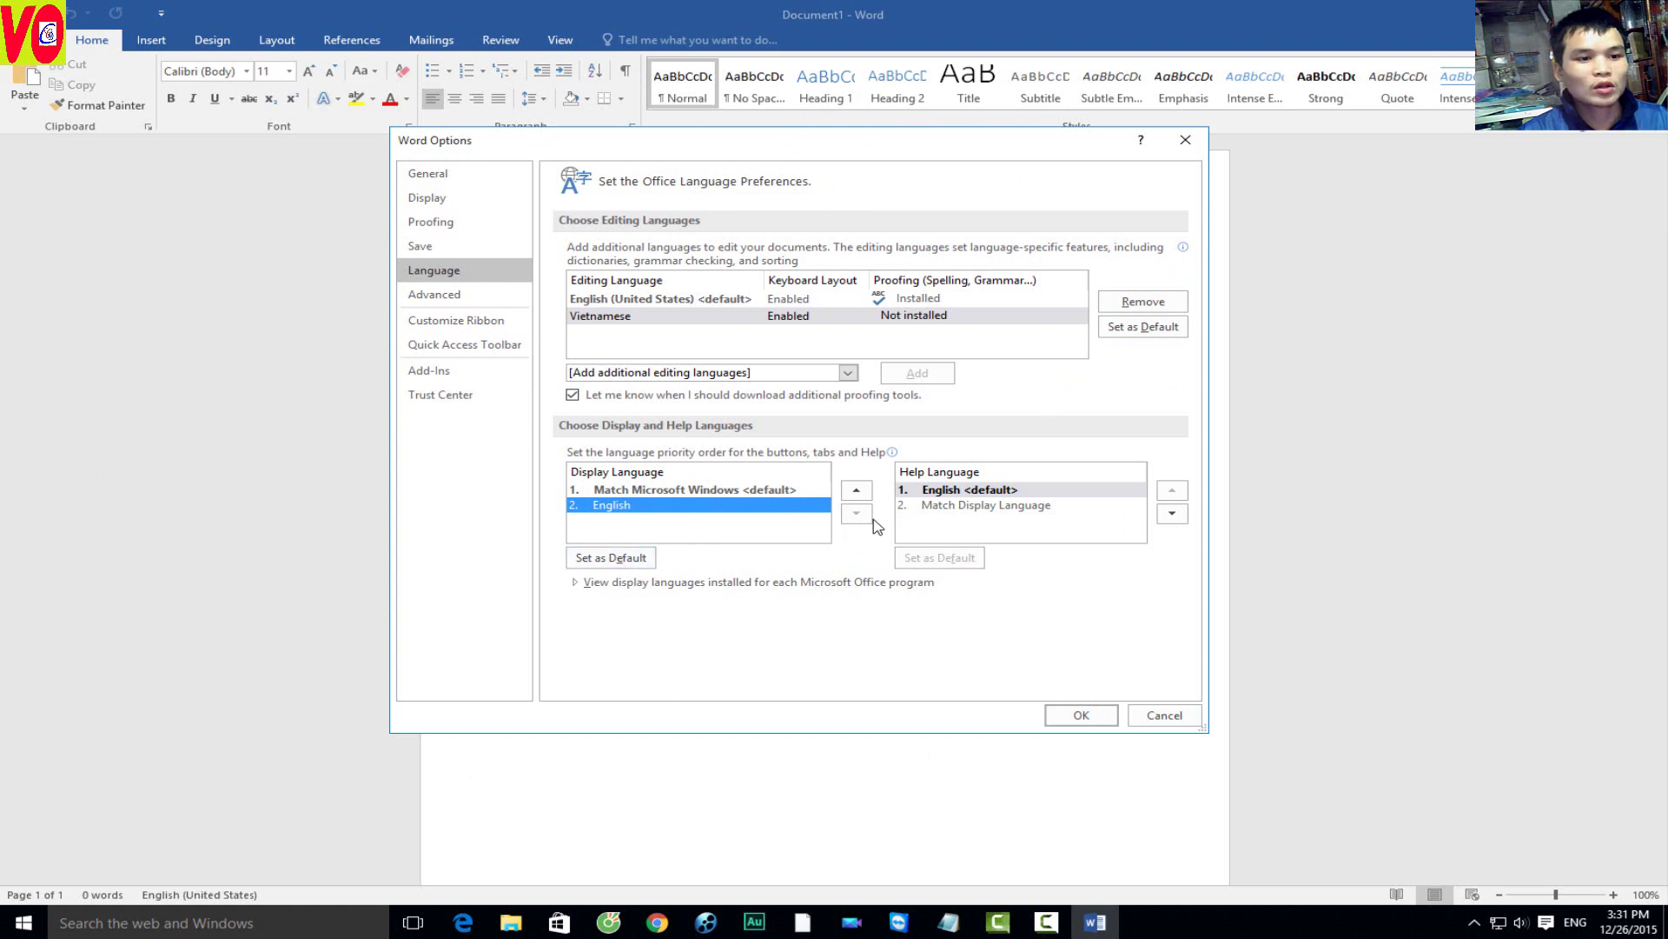
pyautogui.click(782, 491)
pyautogui.click(745, 505)
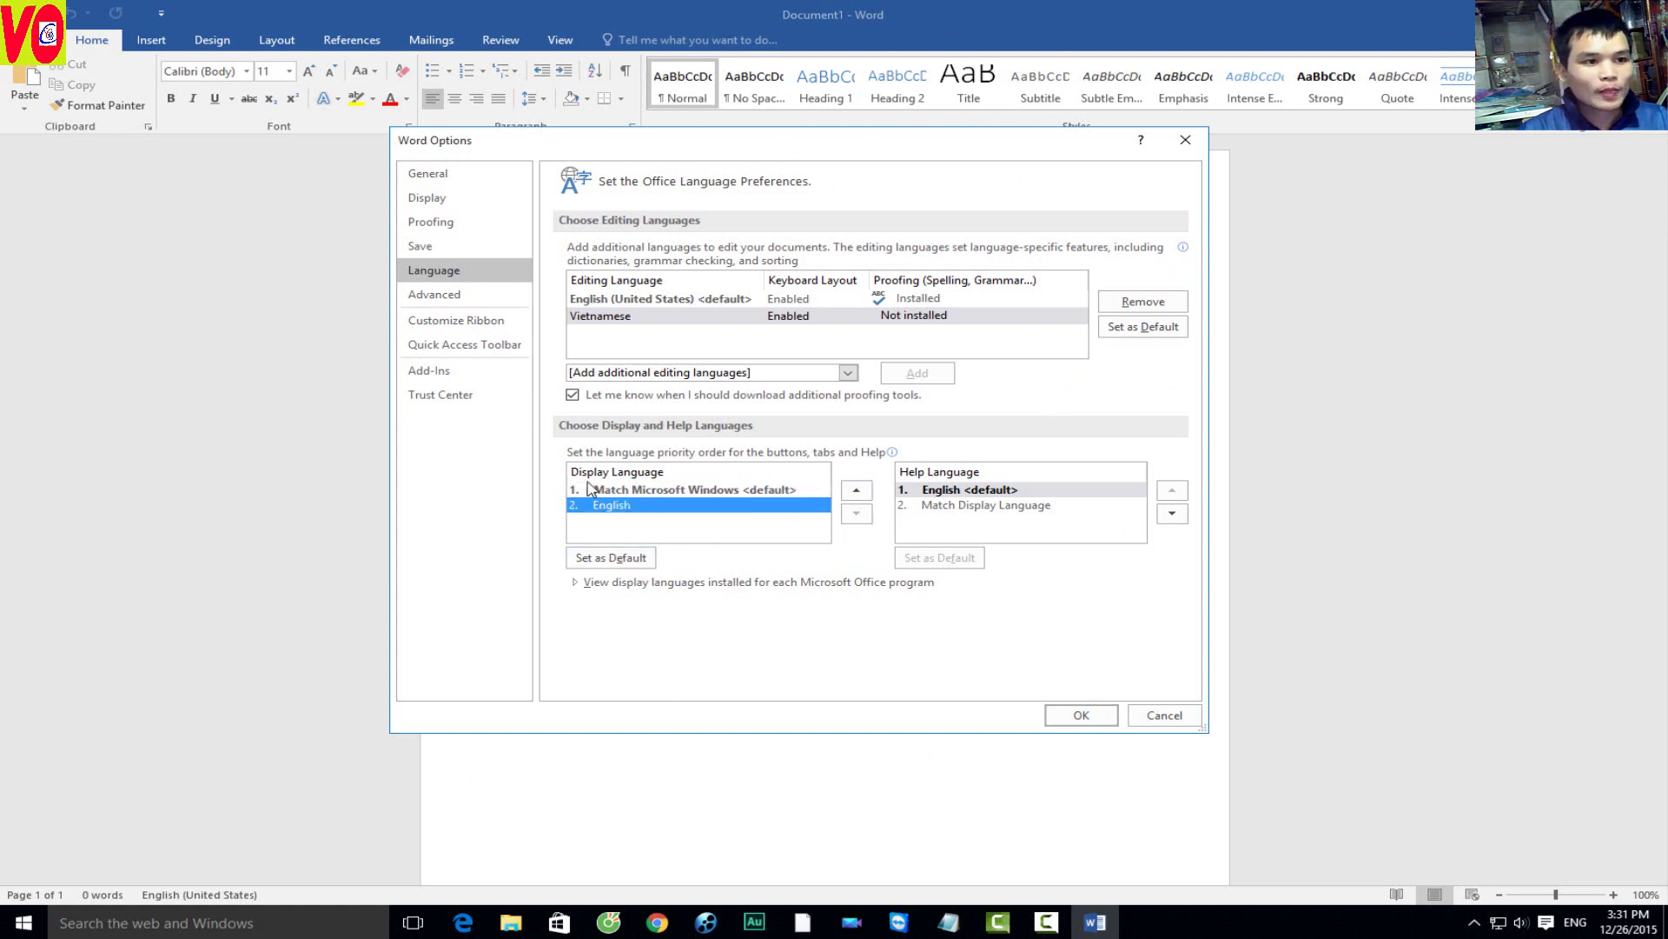
pyautogui.click(460, 298)
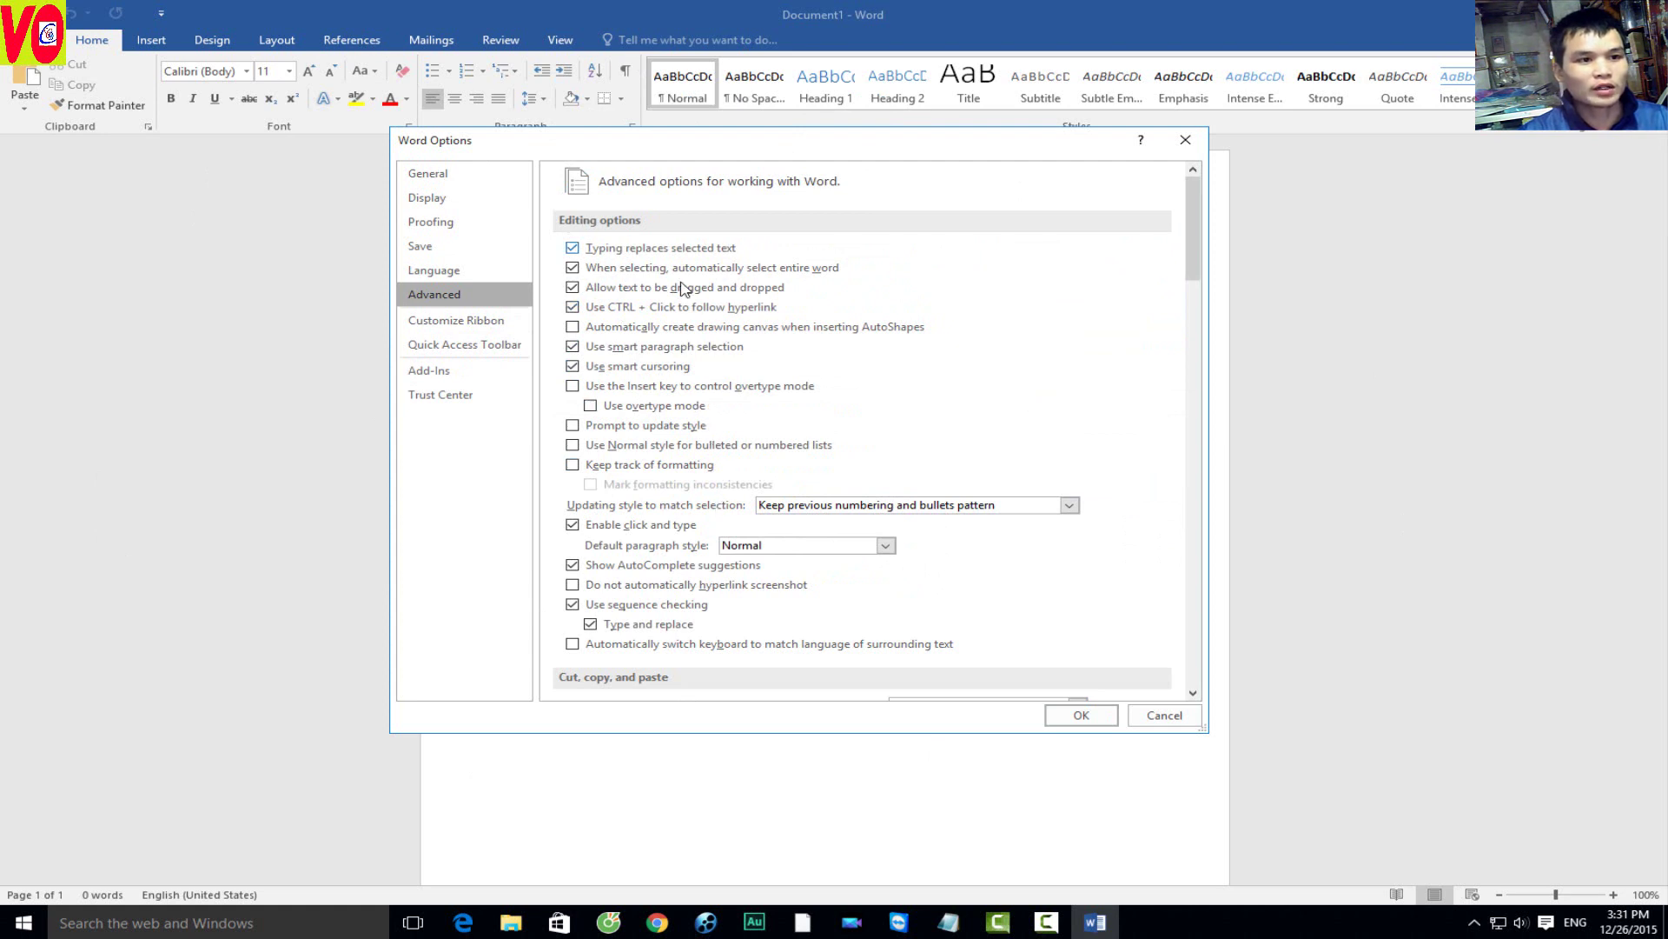
# Step: Keep 220 ppi as the default image output resolution
pyautogui.scroll(-1, 700, 470)
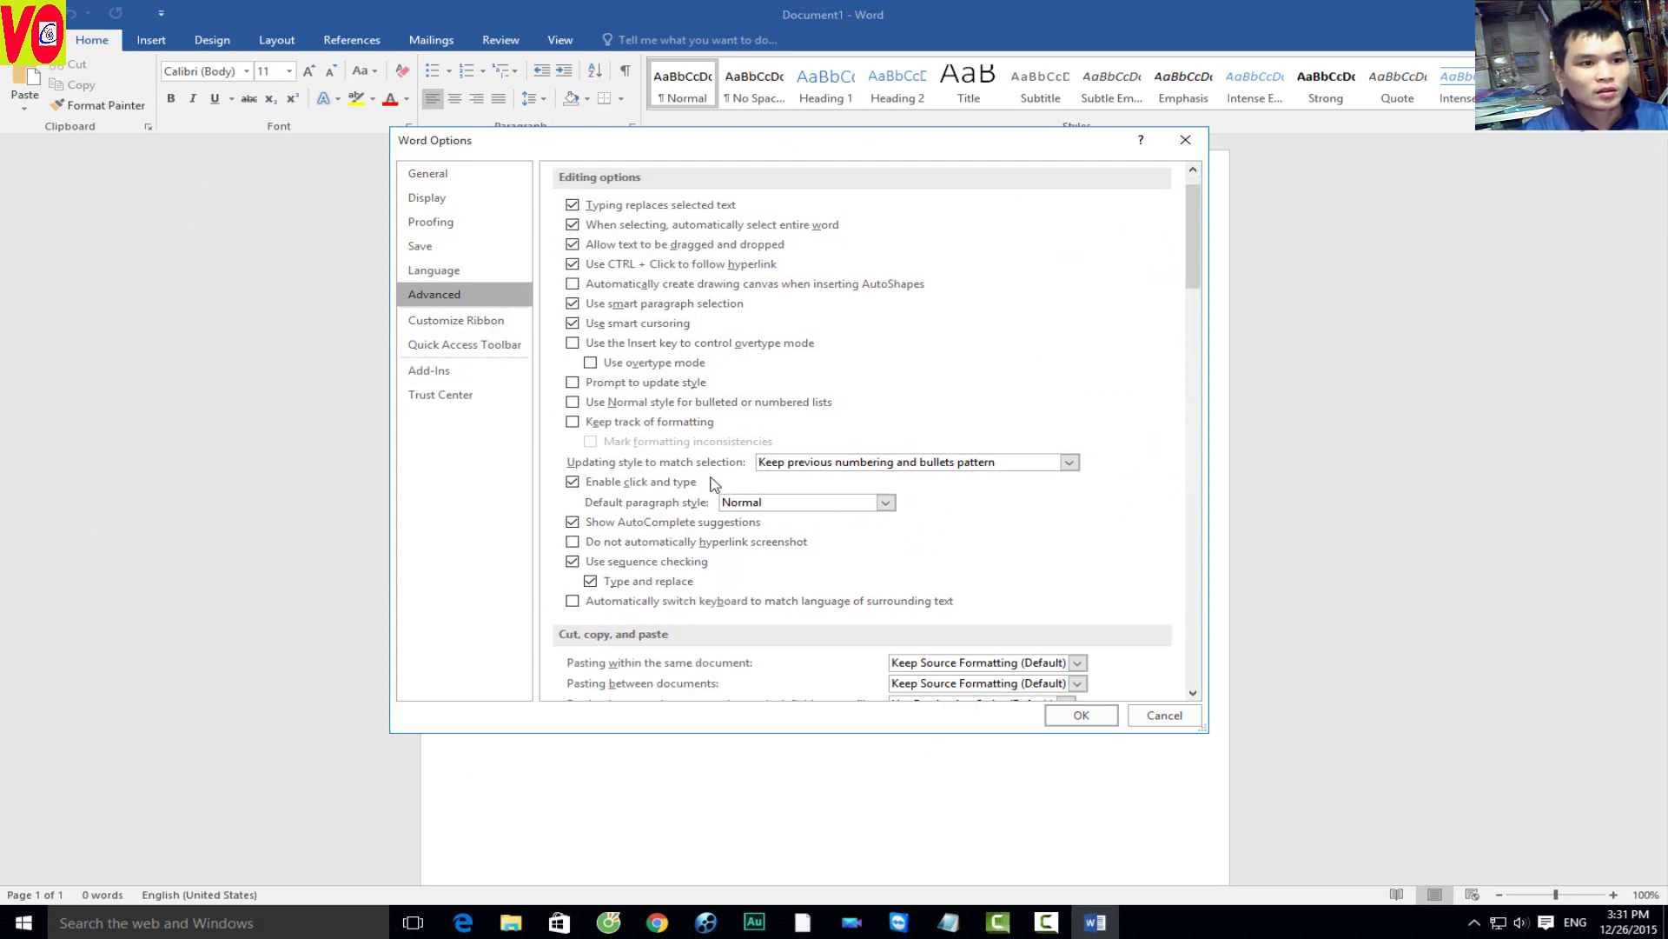
pyautogui.scroll(-2, 753, 439)
pyautogui.scroll(-2, 753, 469)
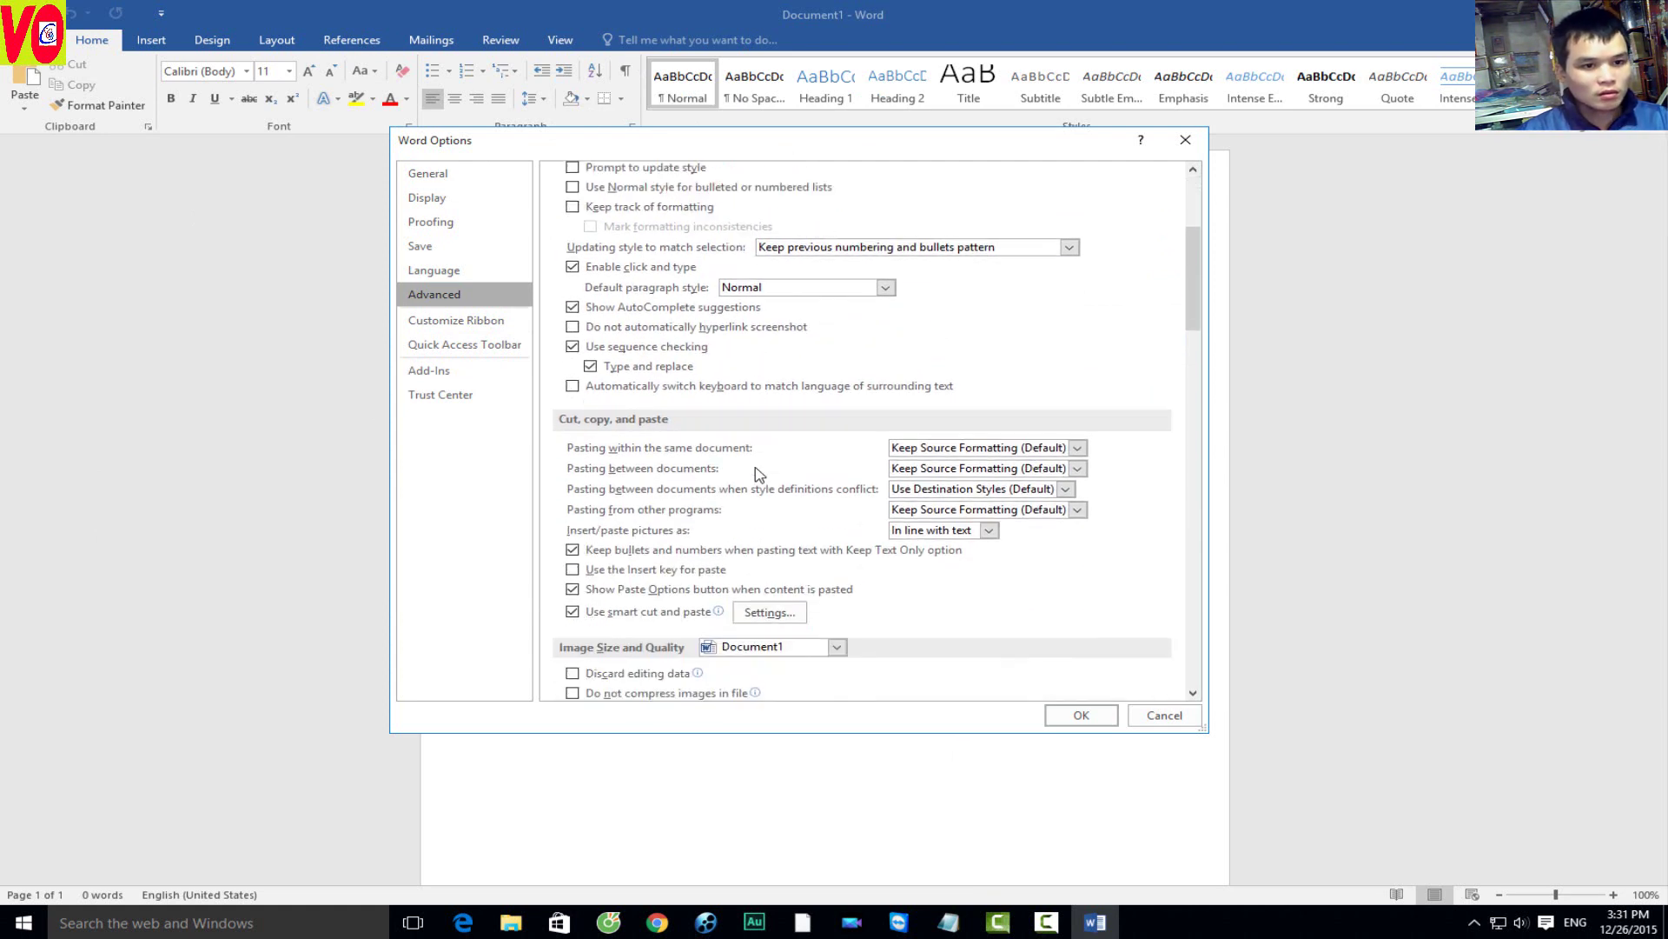
pyautogui.scroll(-2, 754, 469)
pyautogui.scroll(-2, 756, 467)
pyautogui.scroll(-3, 755, 469)
pyautogui.scroll(-3, 755, 469)
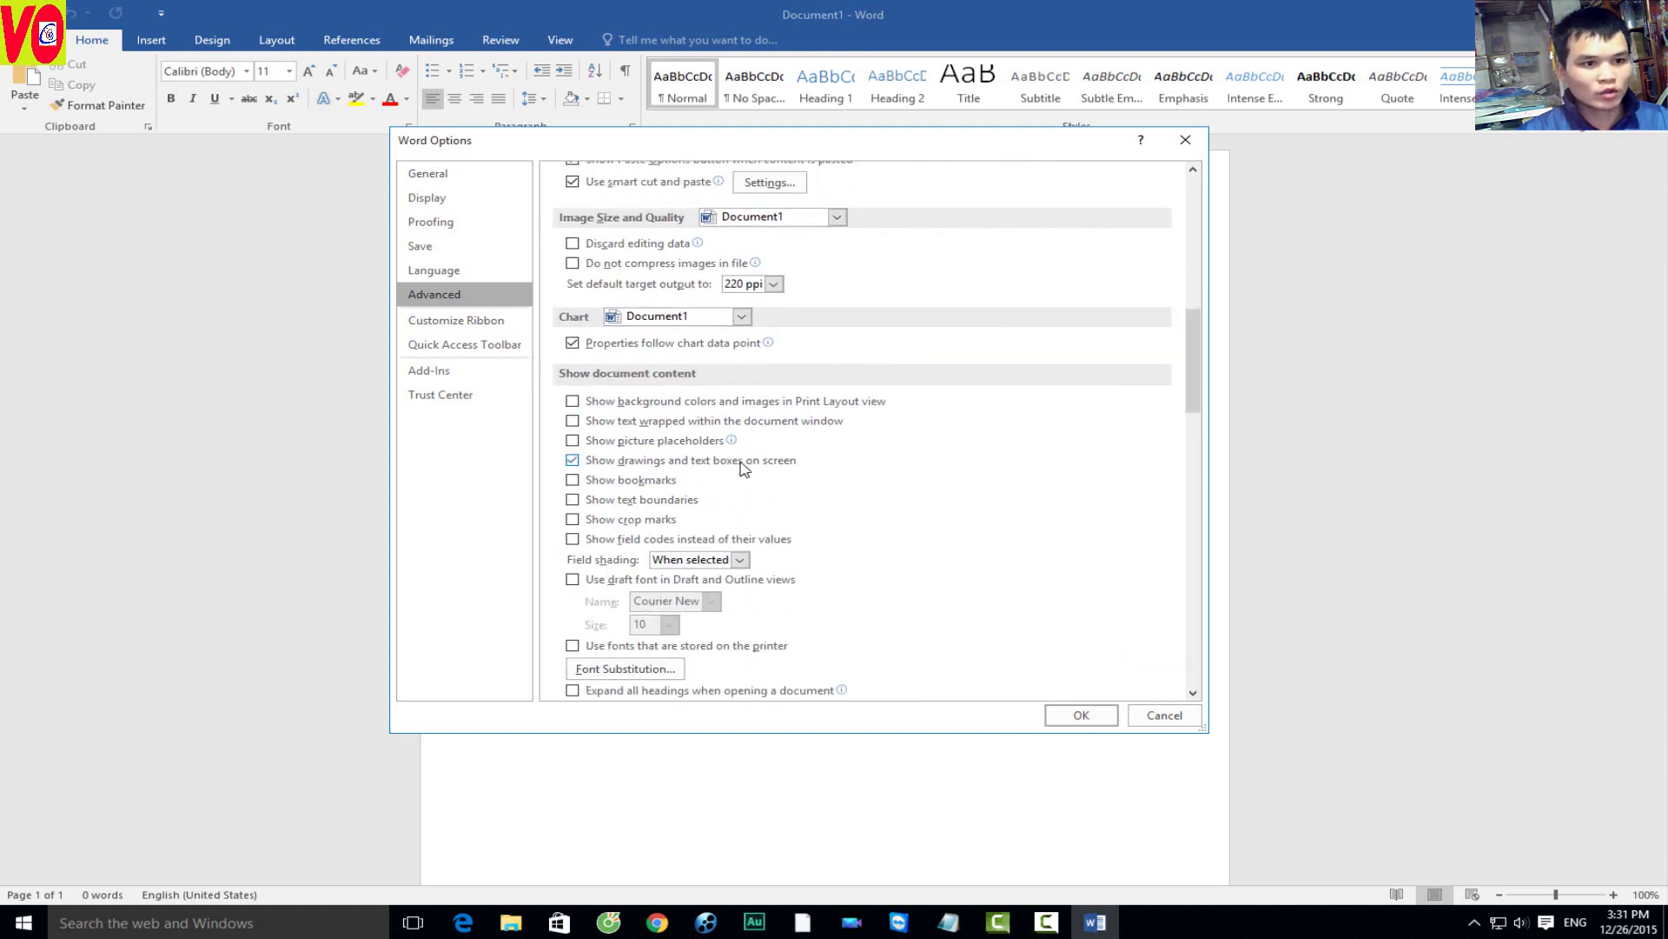
pyautogui.click(773, 285)
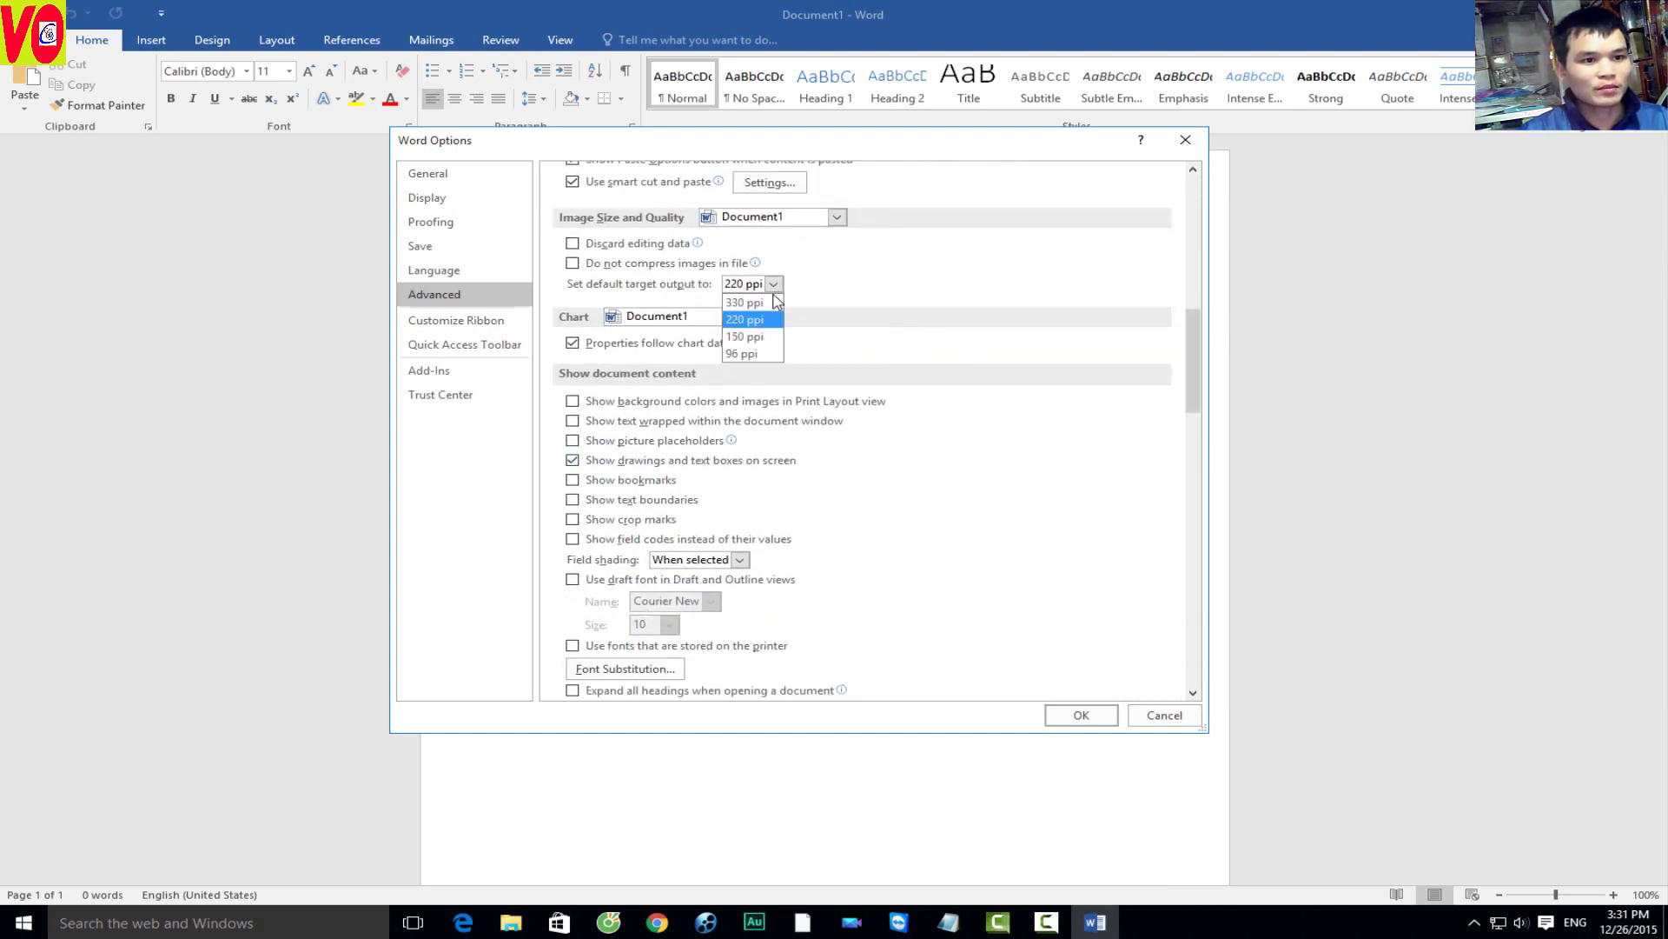
pyautogui.click(970, 352)
# Step: Turn on Show text boundaries
pyautogui.scroll(-1, 910, 431)
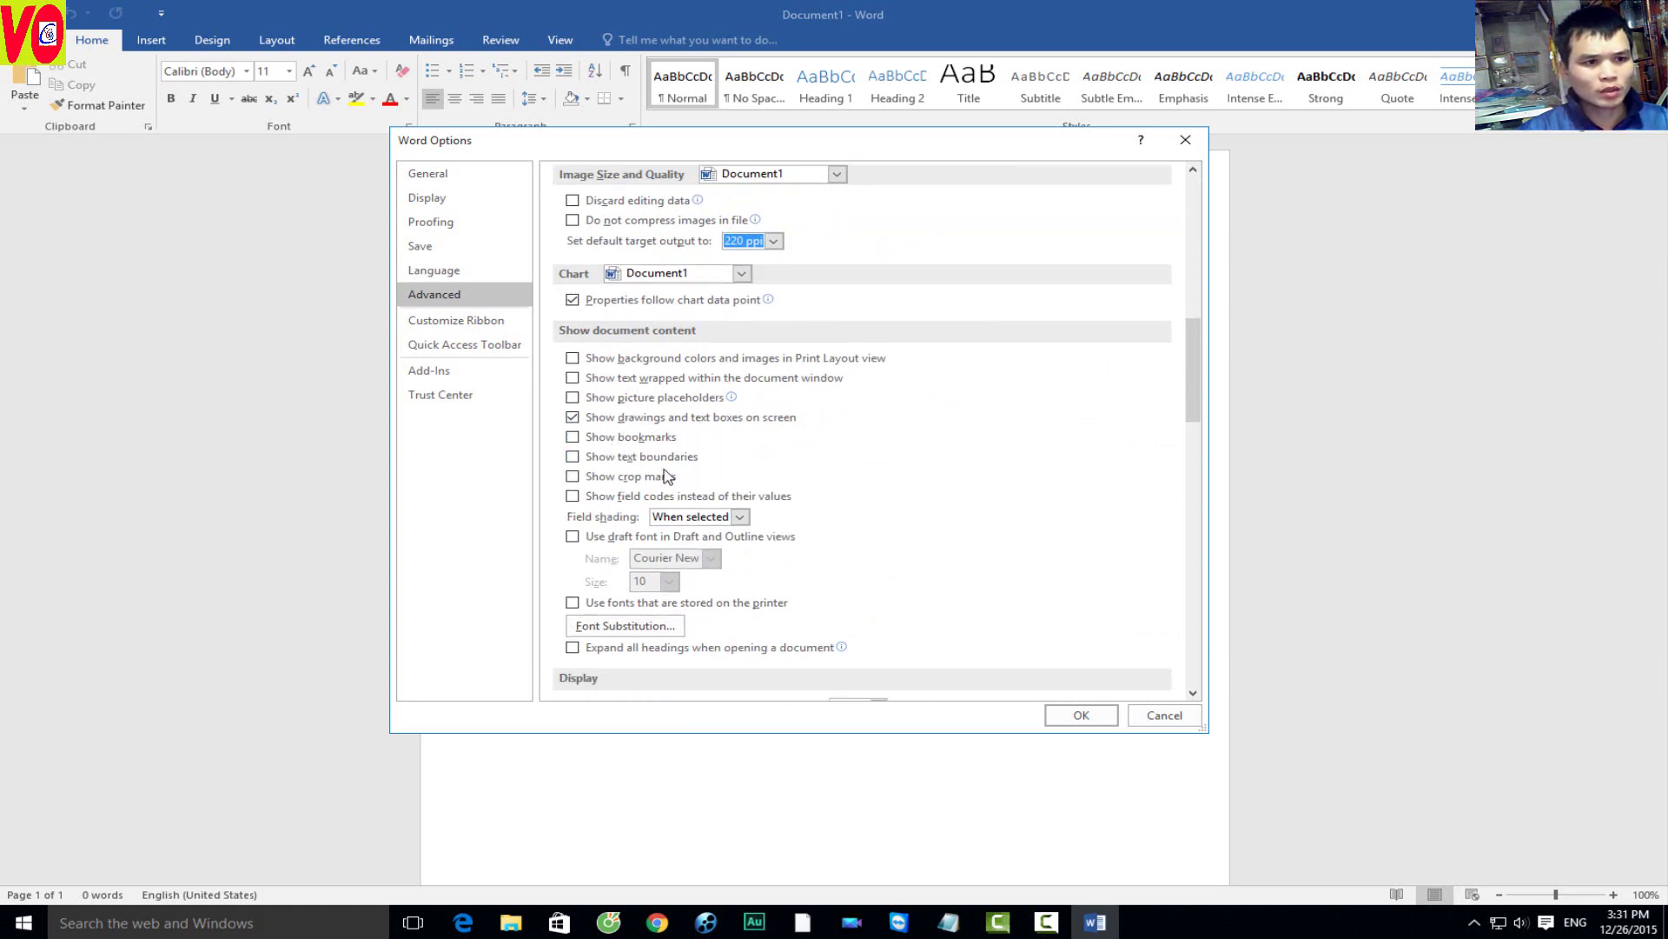
pyautogui.click(613, 458)
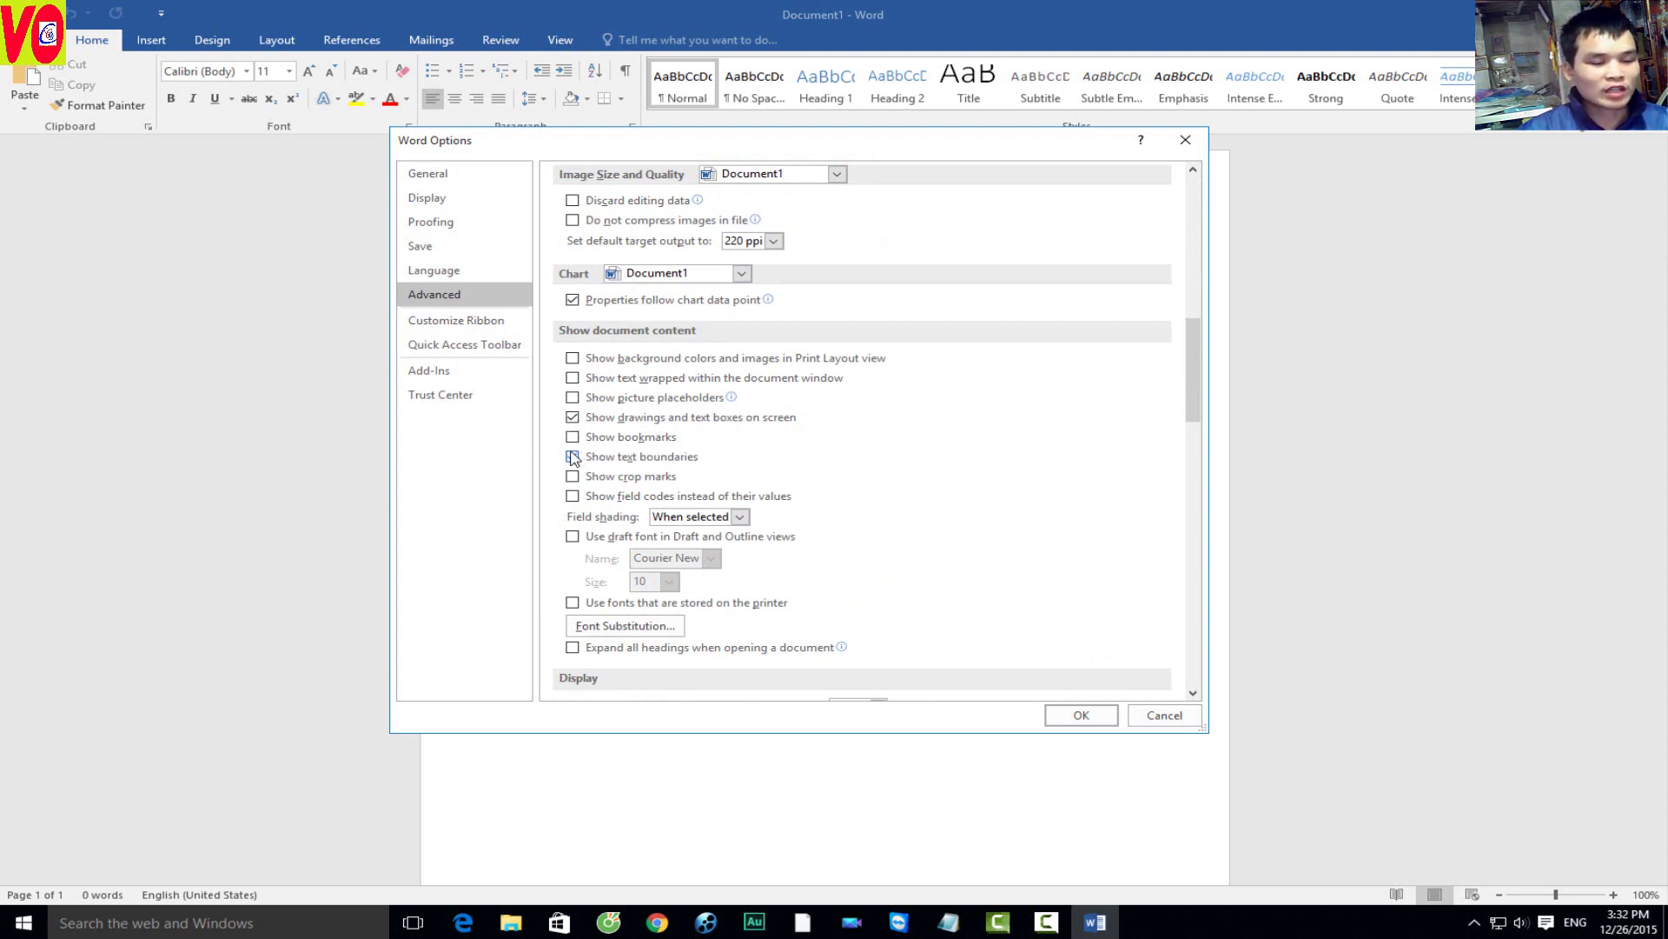
pyautogui.scroll(-2, 591, 469)
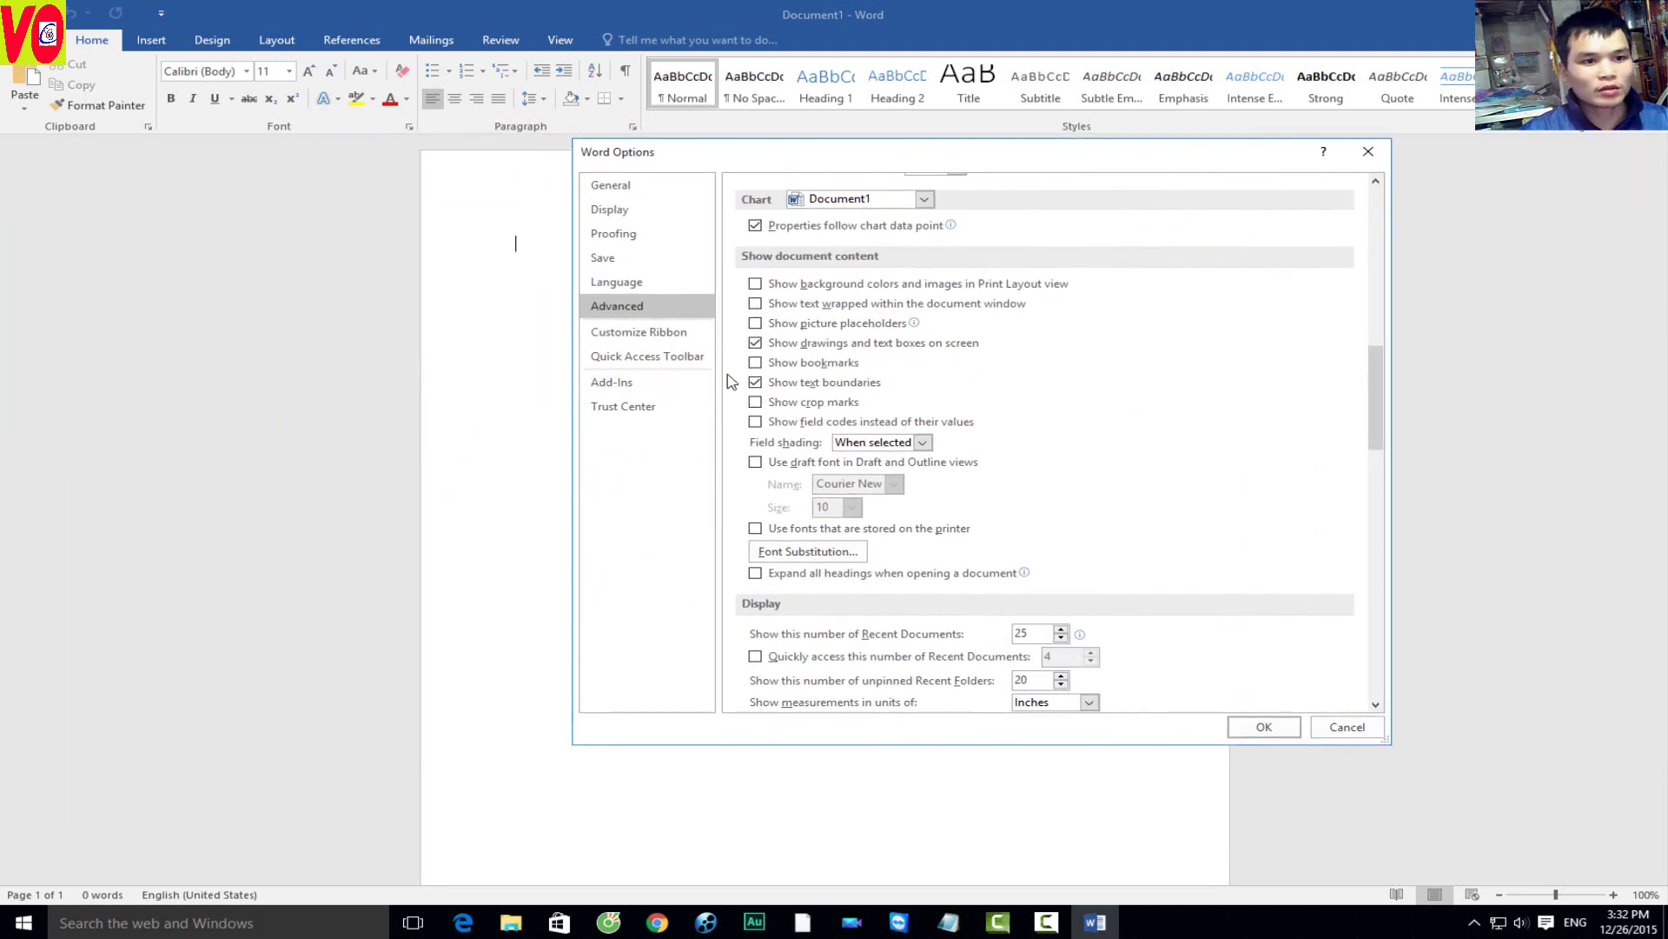
pyautogui.scroll(-1, 800, 405)
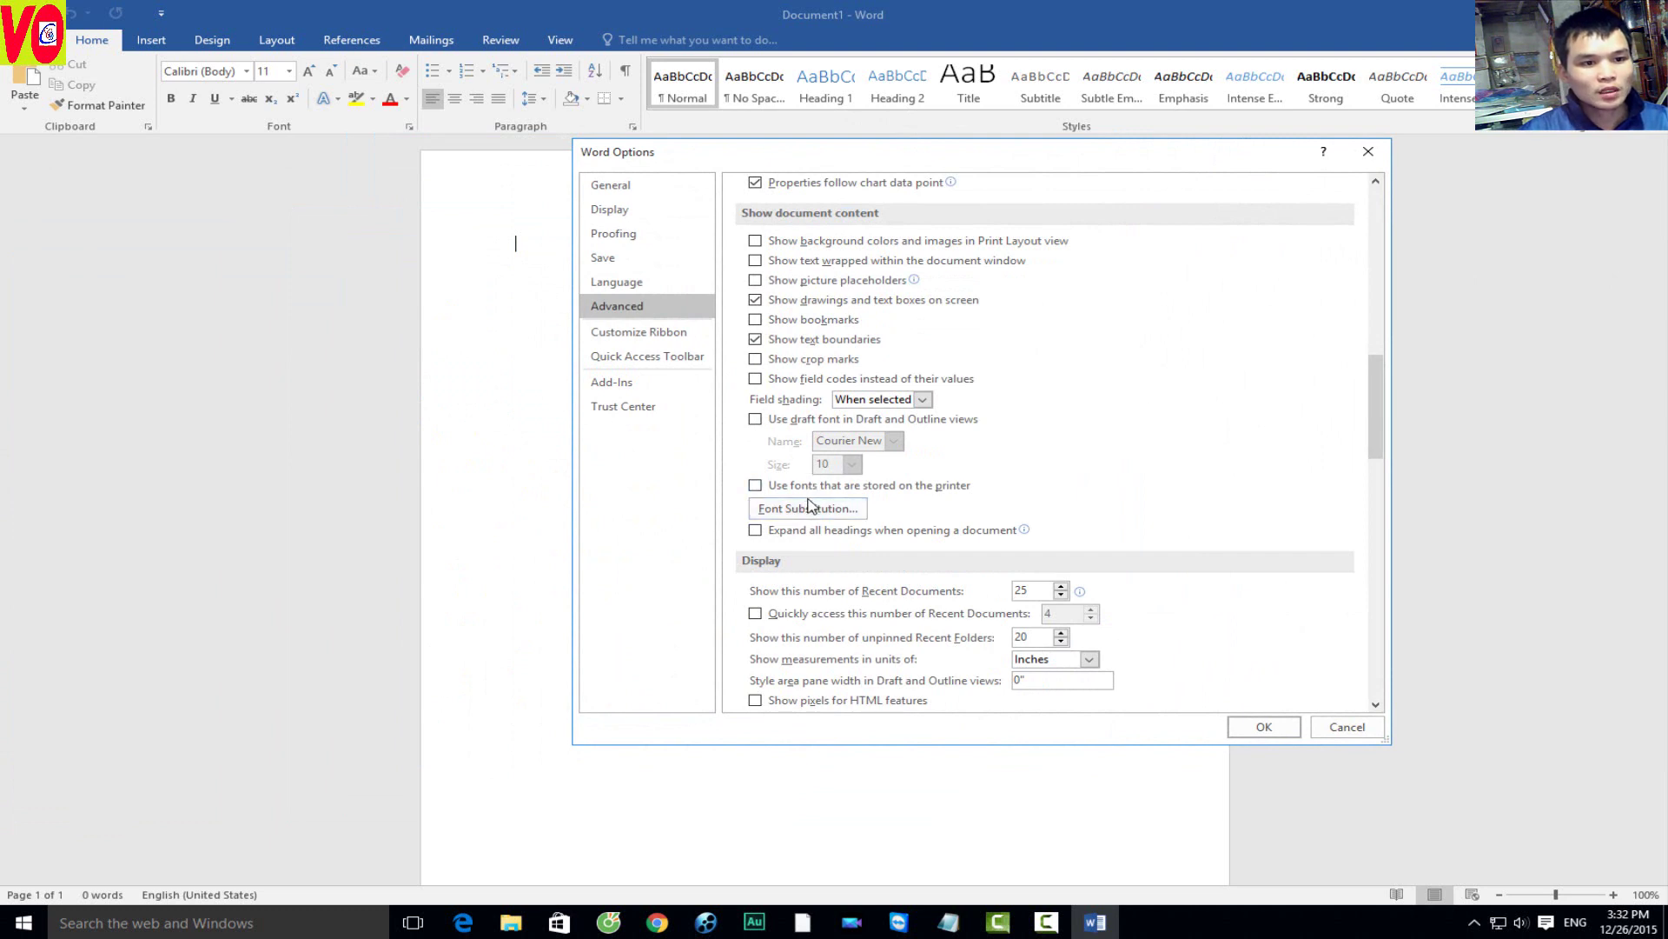
pyautogui.scroll(-3, 808, 504)
pyautogui.scroll(-2, 812, 505)
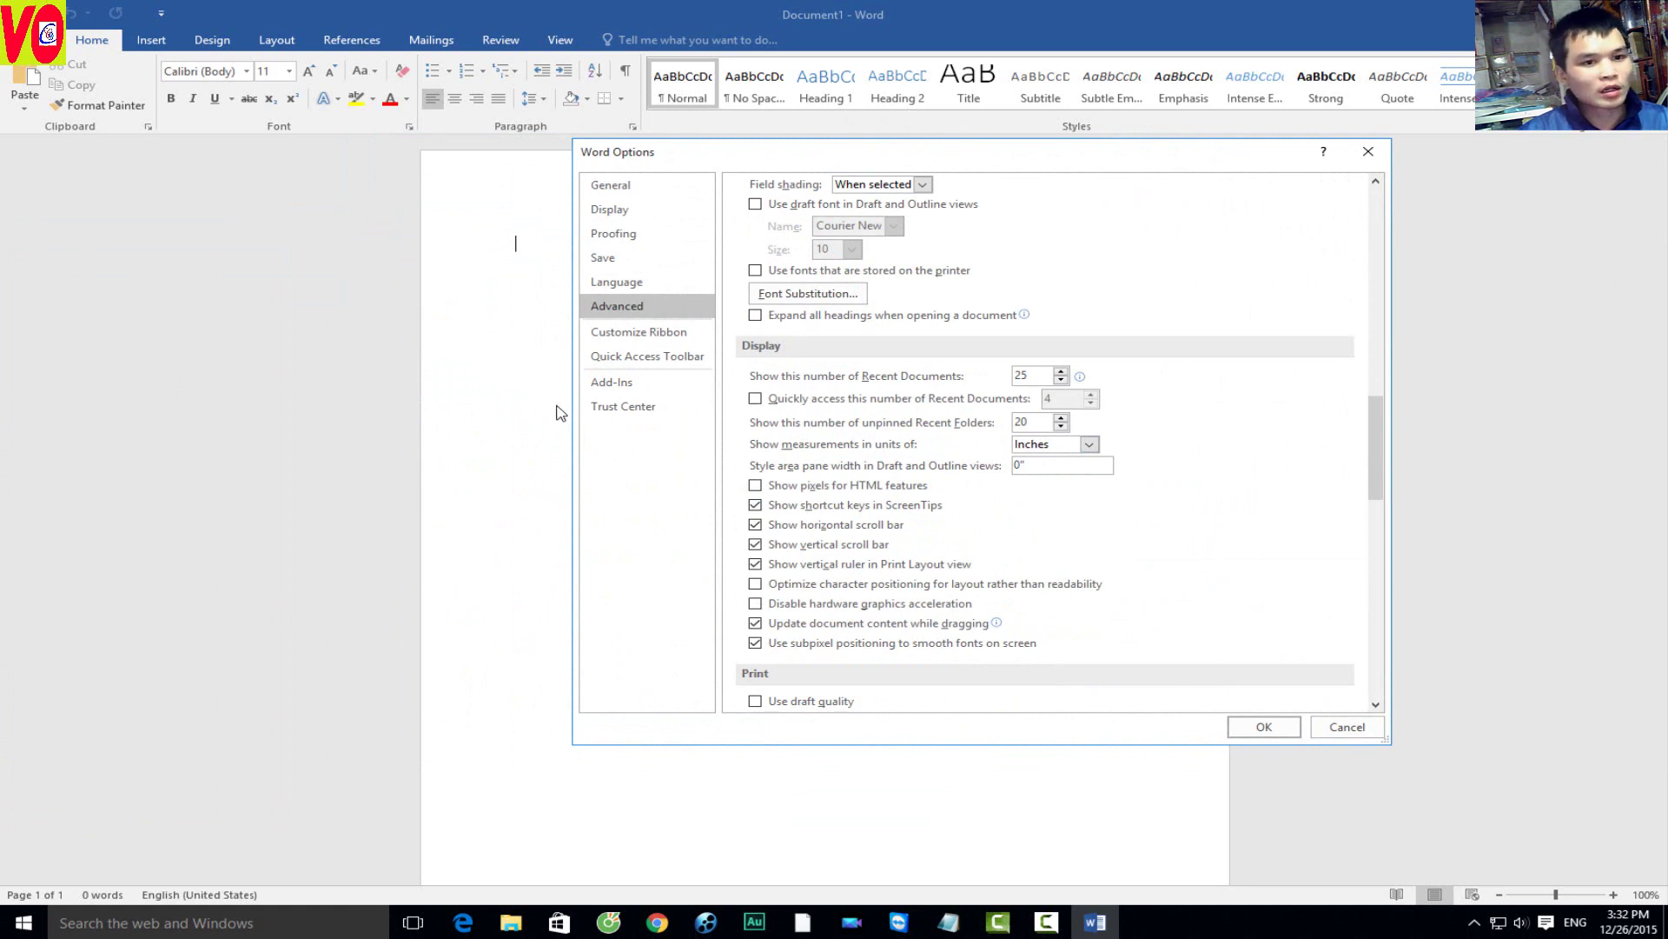
# Step: Set Show measurements in units of to Centimeters
pyautogui.click(1088, 444)
pyautogui.click(1071, 480)
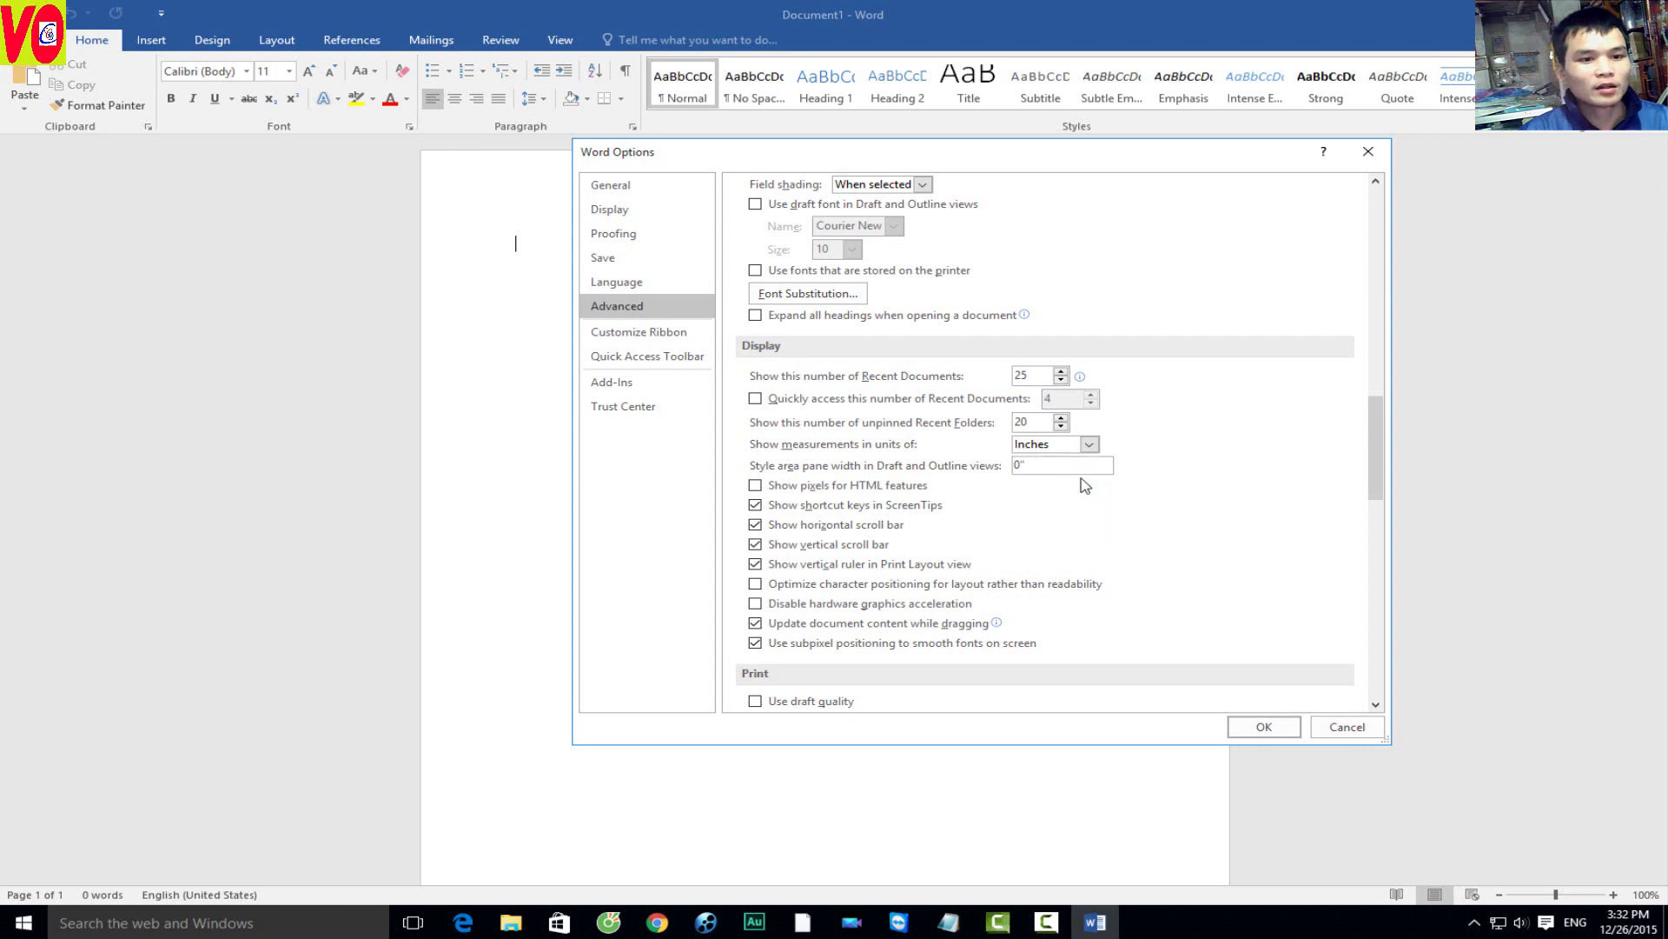
pyautogui.click(1088, 445)
pyautogui.click(1088, 445)
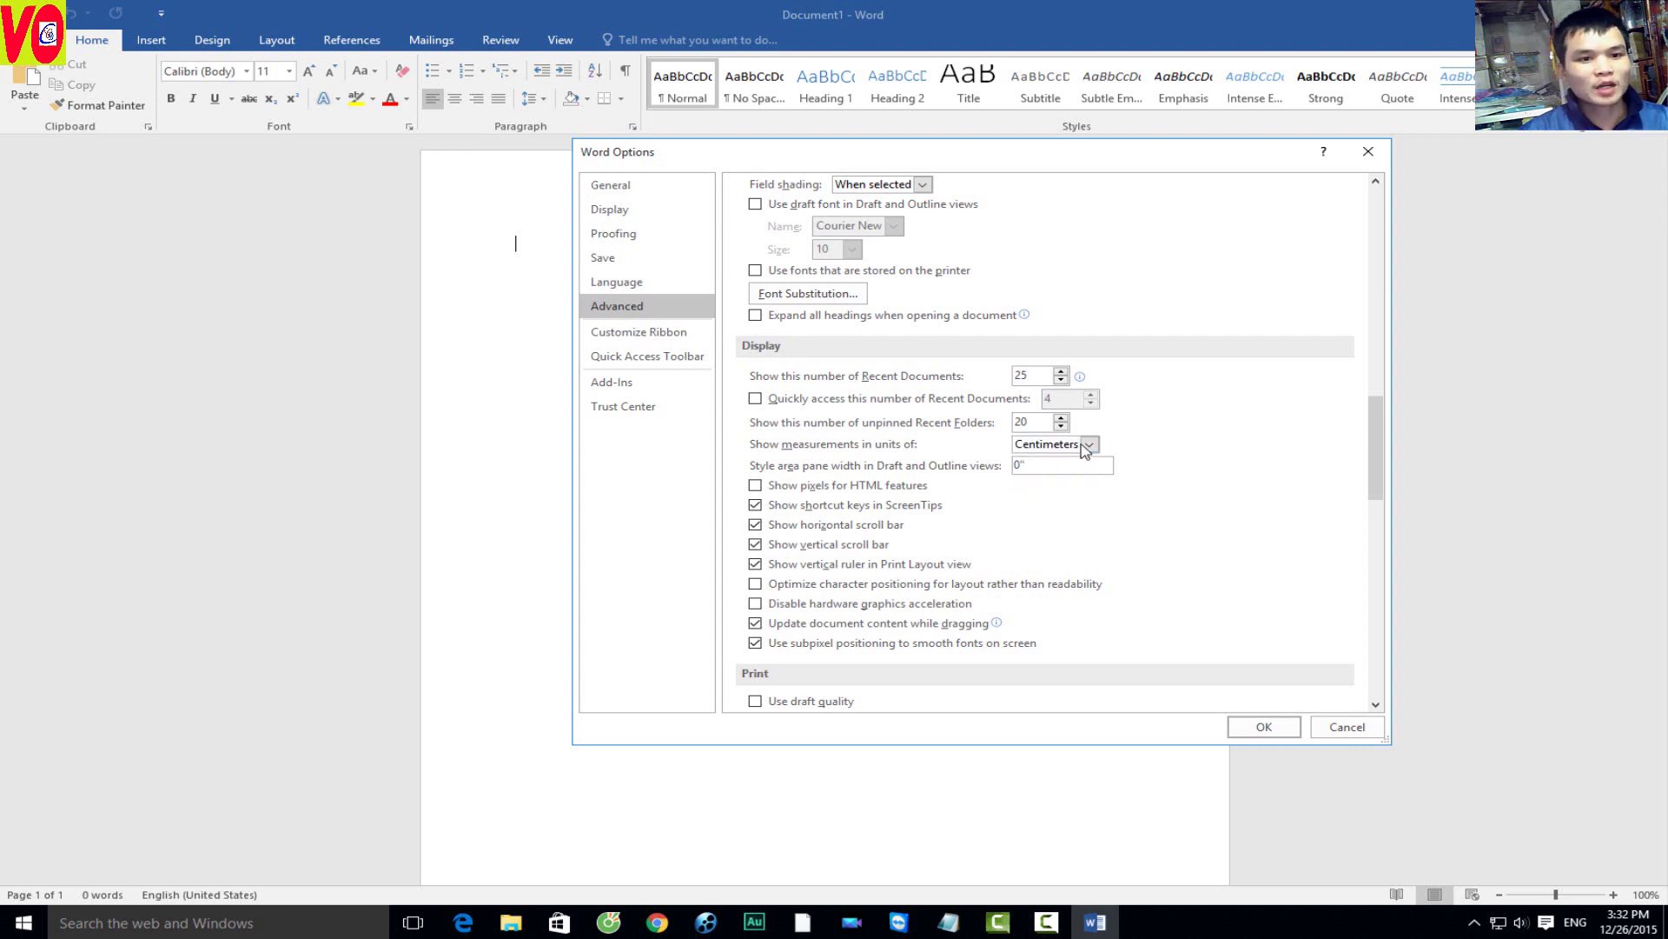
pyautogui.click(1088, 445)
pyautogui.click(1088, 445)
pyautogui.click(1088, 445)
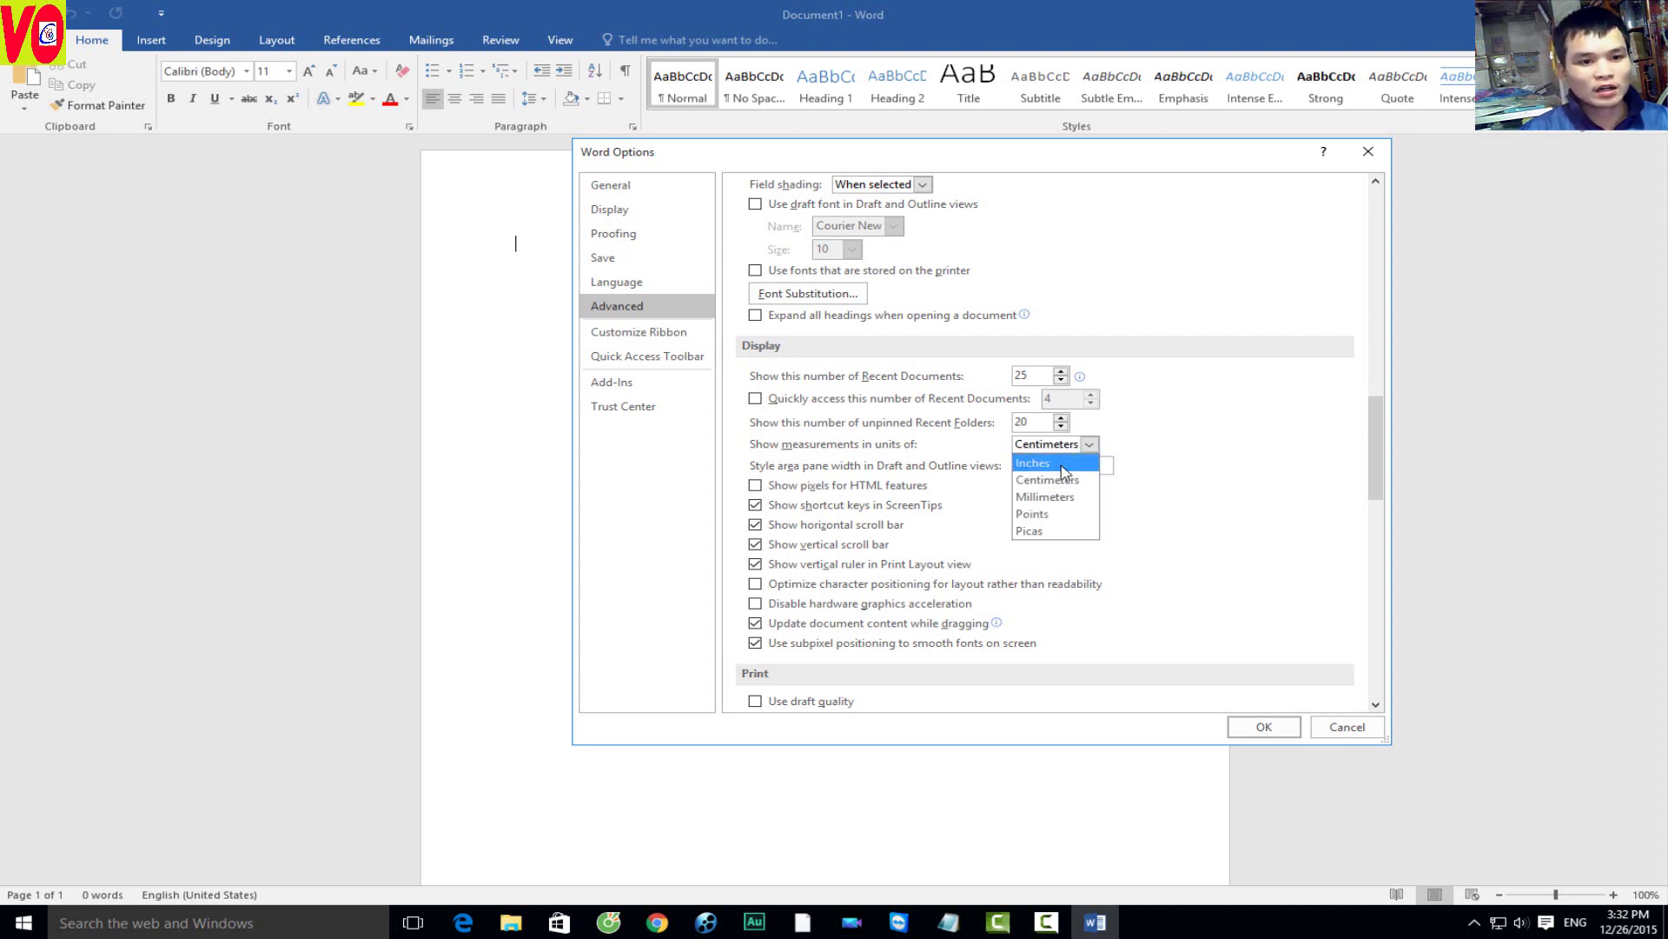
pyautogui.click(1062, 457)
pyautogui.click(1072, 453)
pyautogui.click(1071, 479)
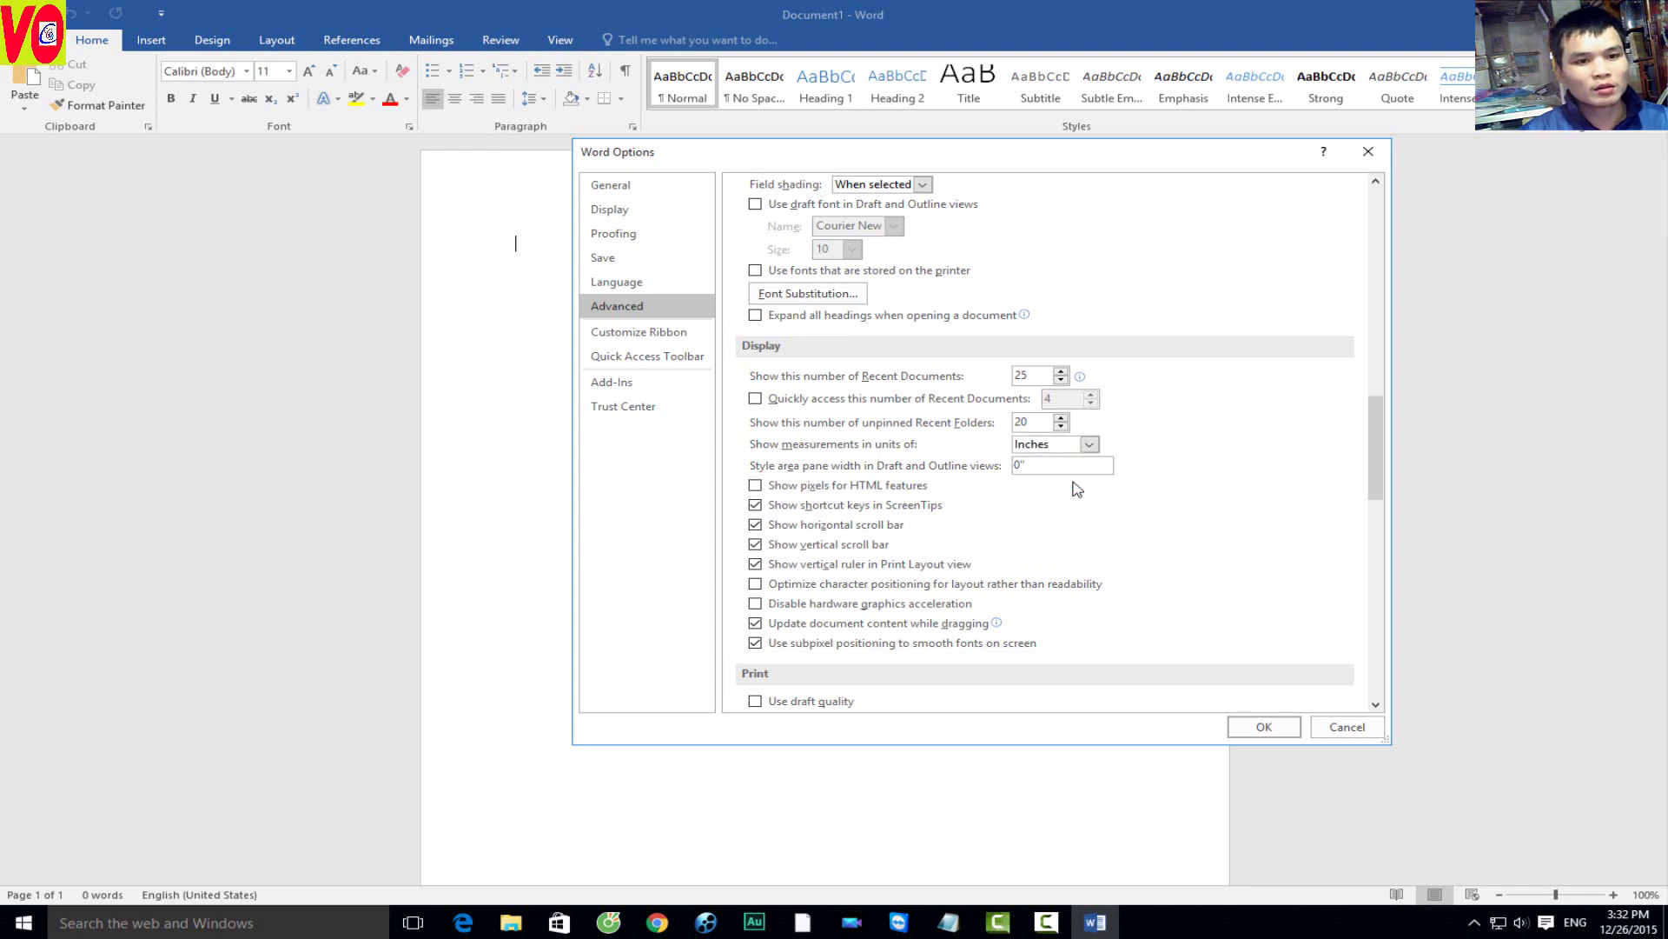
# Step: Untick scaling content for A4 or 8.5 x 11" paper and apply the options with OK
pyautogui.scroll(-3, 825, 586)
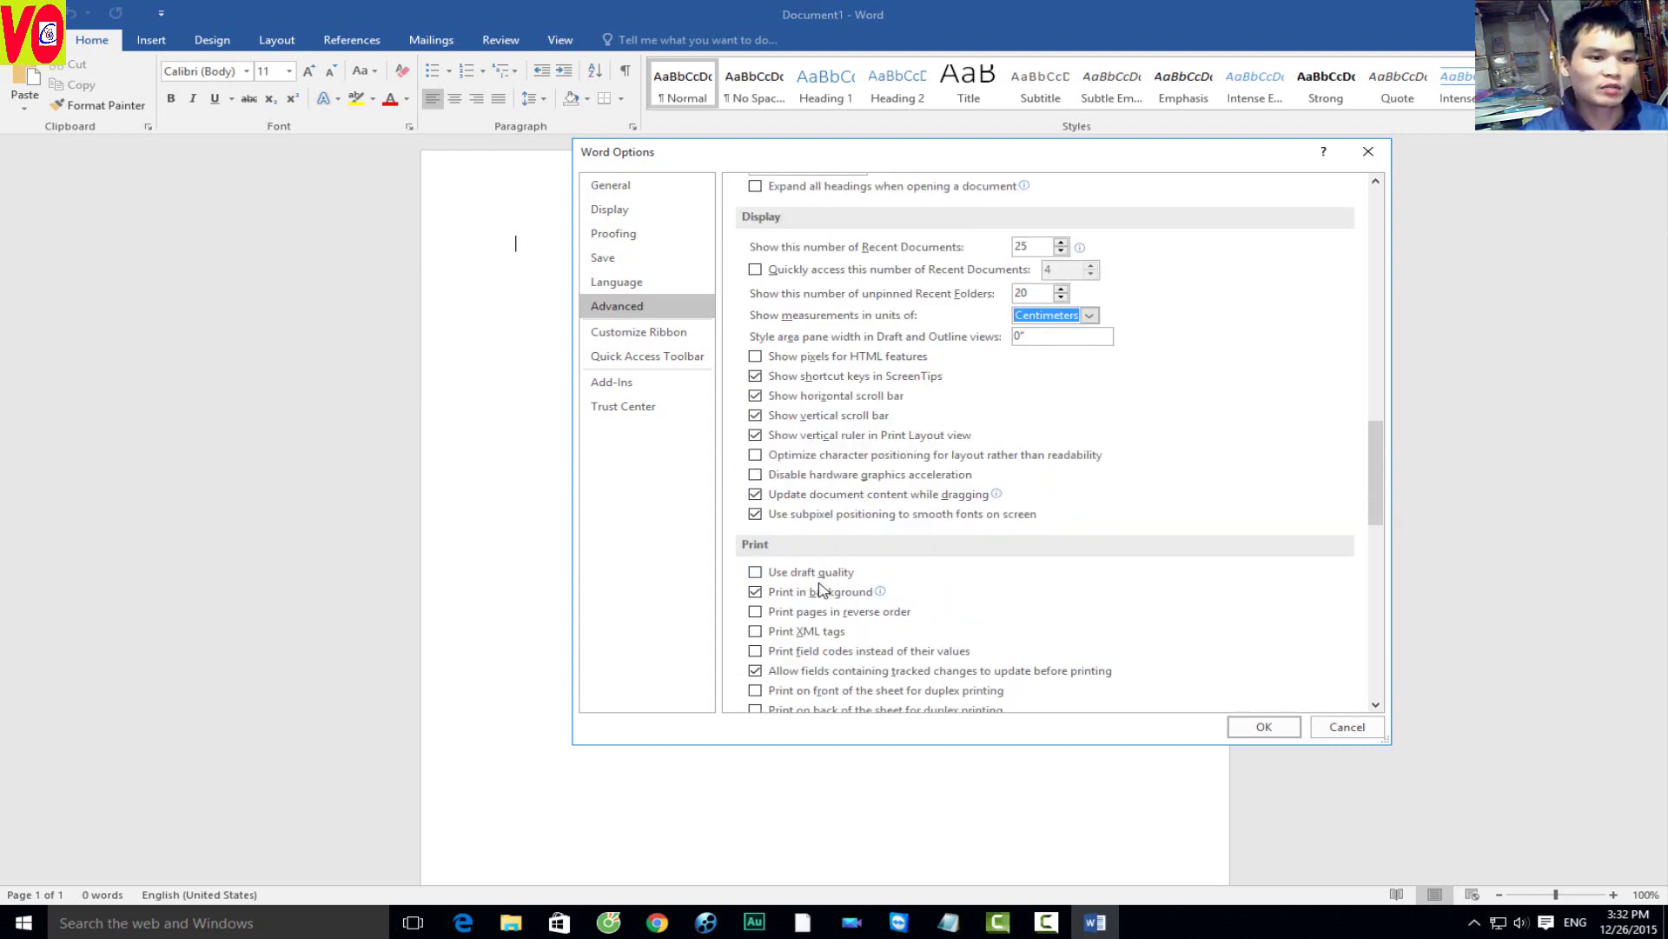
pyautogui.scroll(-4, 817, 590)
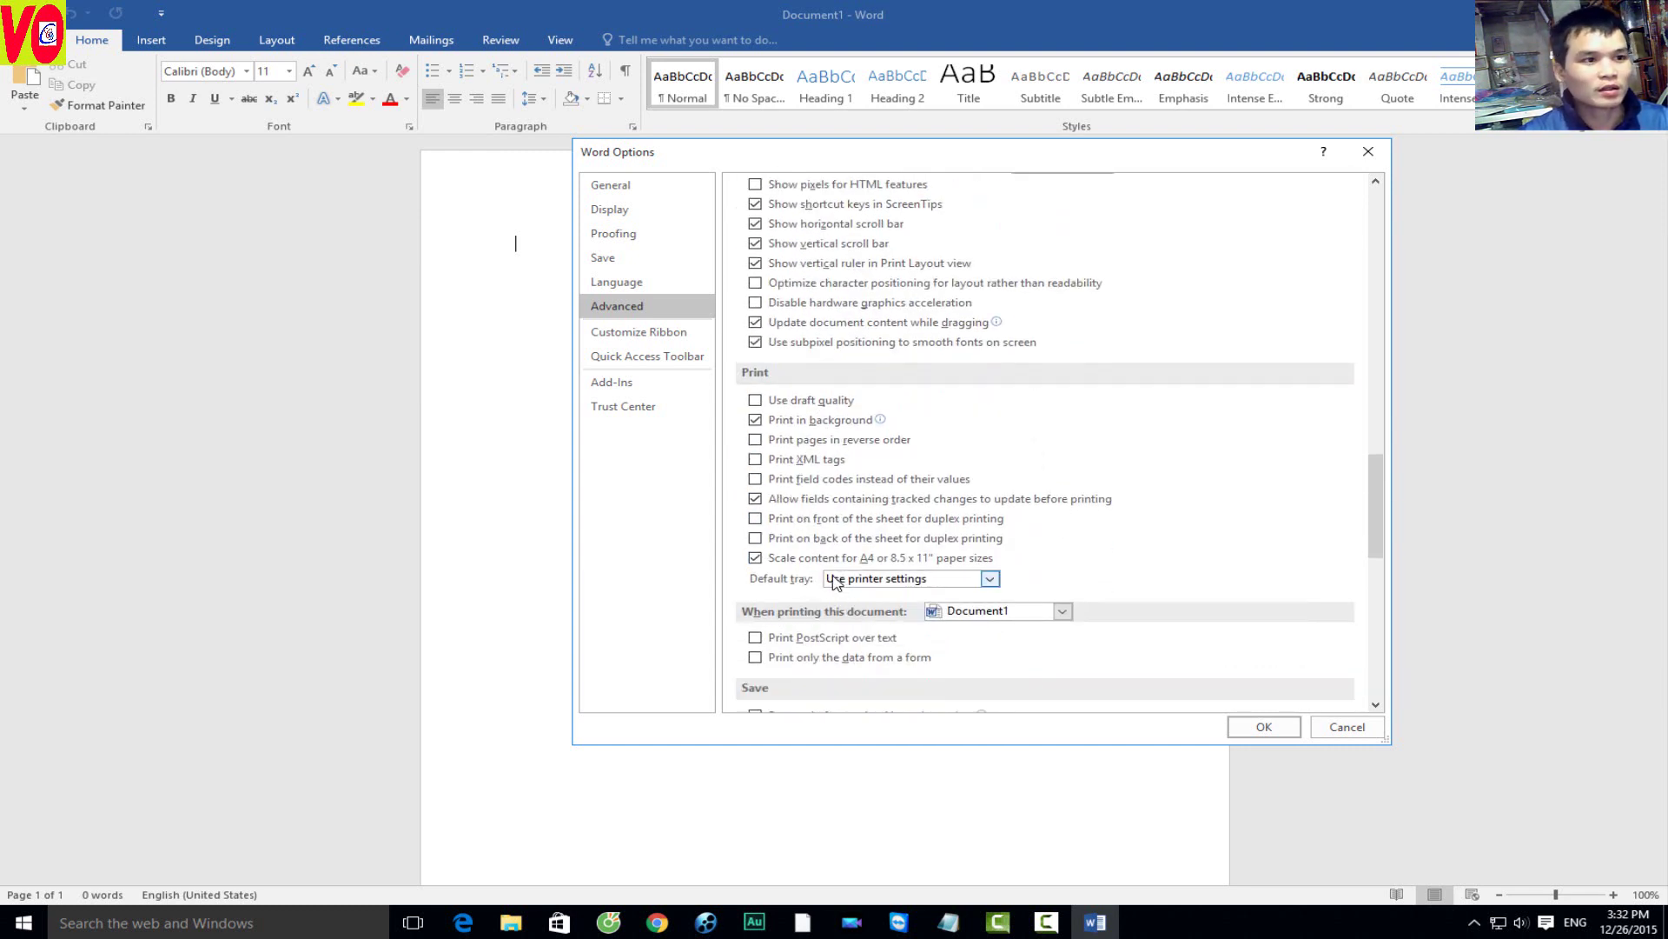
pyautogui.scroll(4, 824, 563)
pyautogui.scroll(-3, 840, 547)
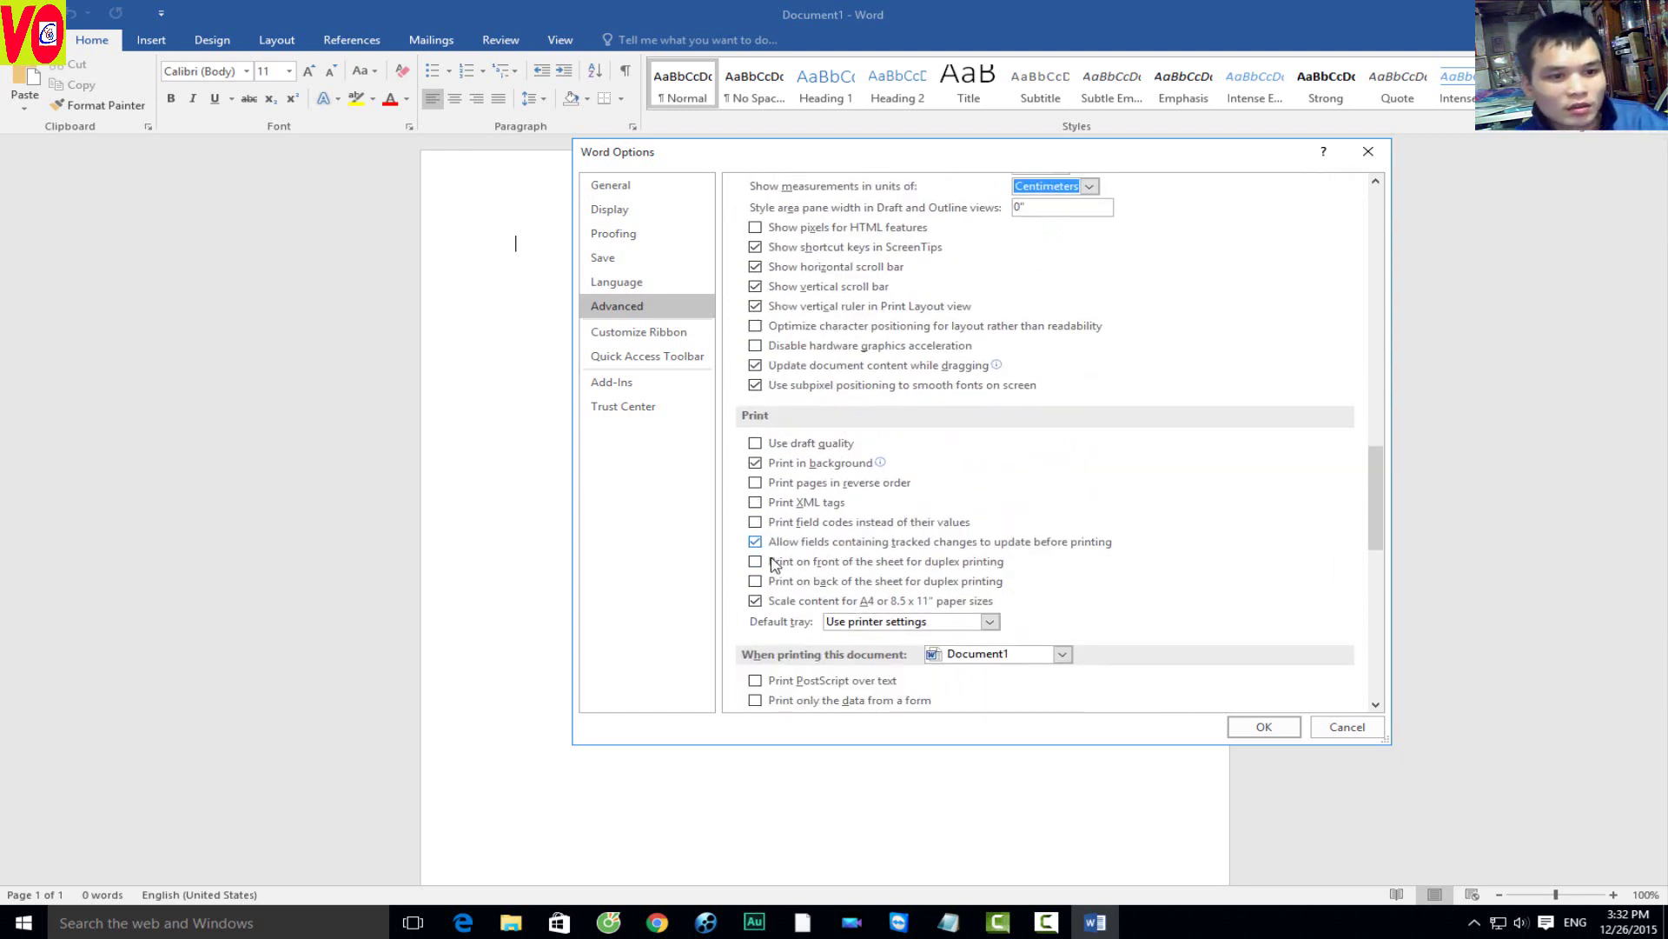
pyautogui.scroll(-2, 787, 548)
pyautogui.click(769, 516)
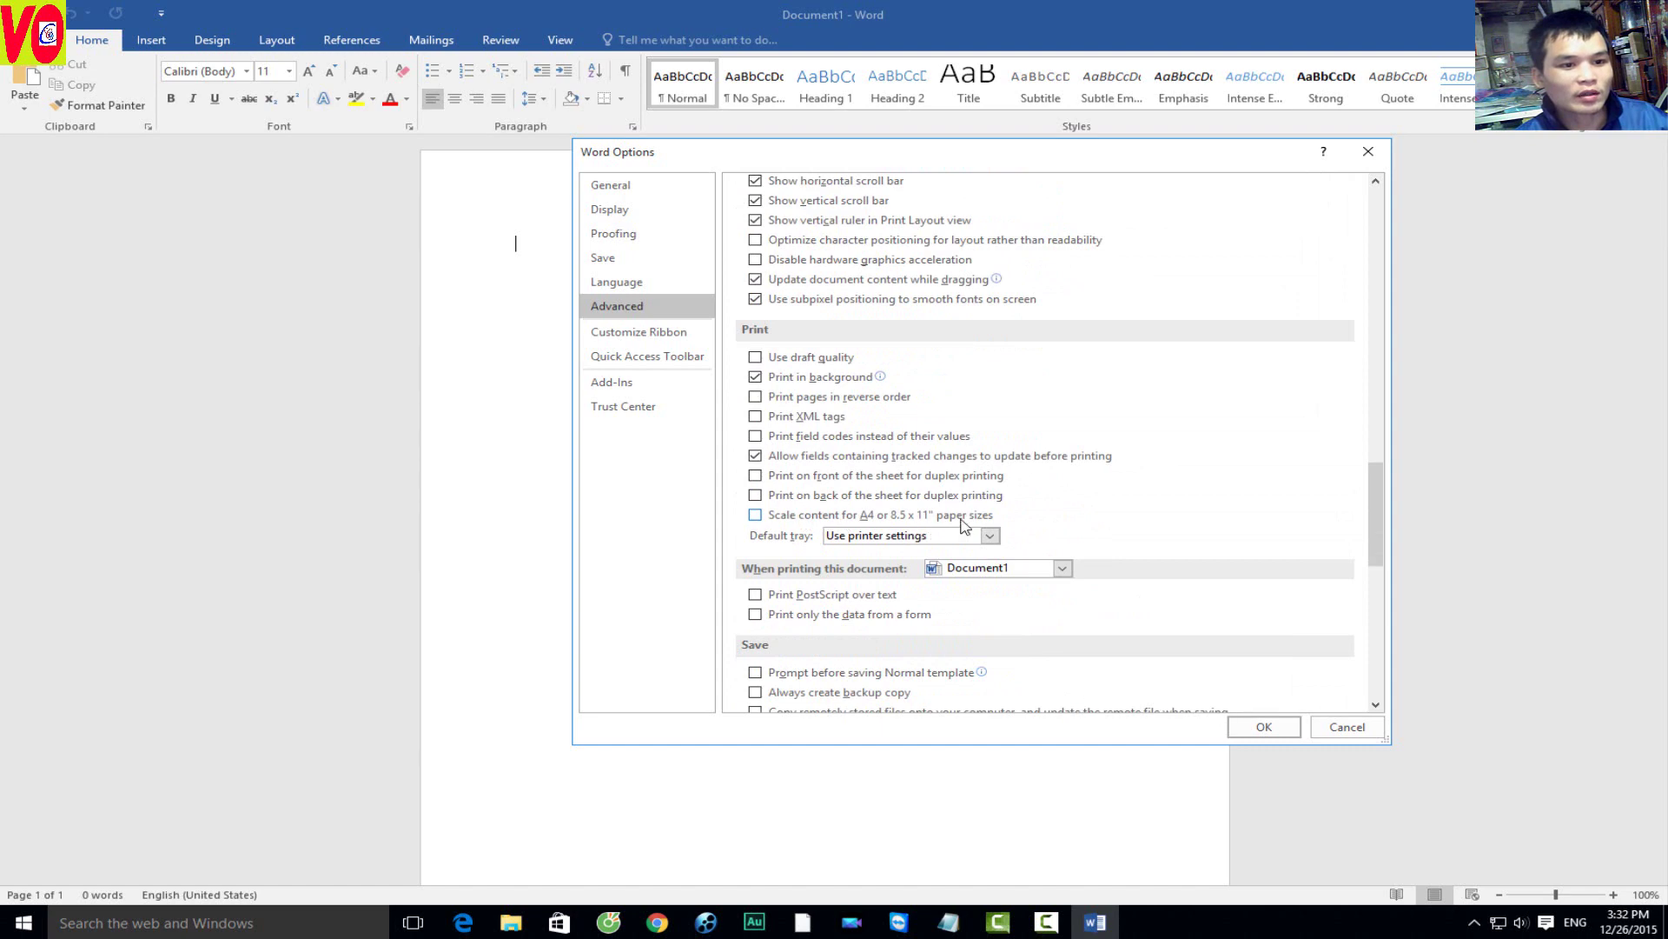
pyautogui.scroll(-2, 947, 599)
pyautogui.scroll(-4, 948, 599)
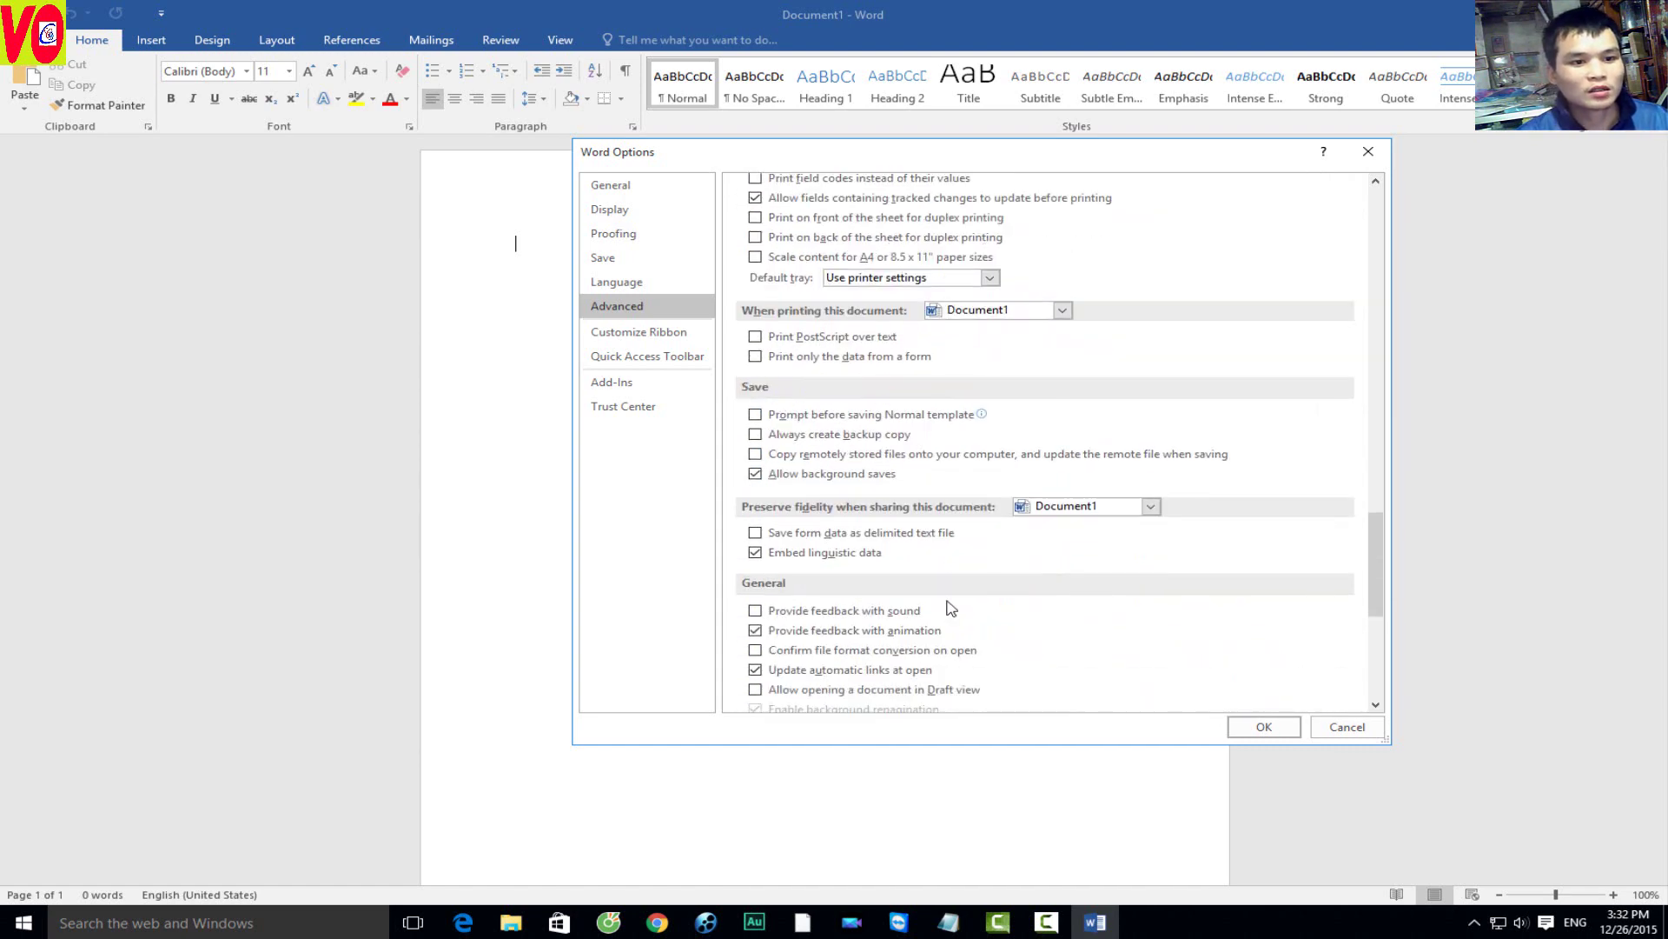
pyautogui.scroll(-4, 941, 607)
pyautogui.scroll(5, 955, 556)
pyautogui.scroll(5, 974, 500)
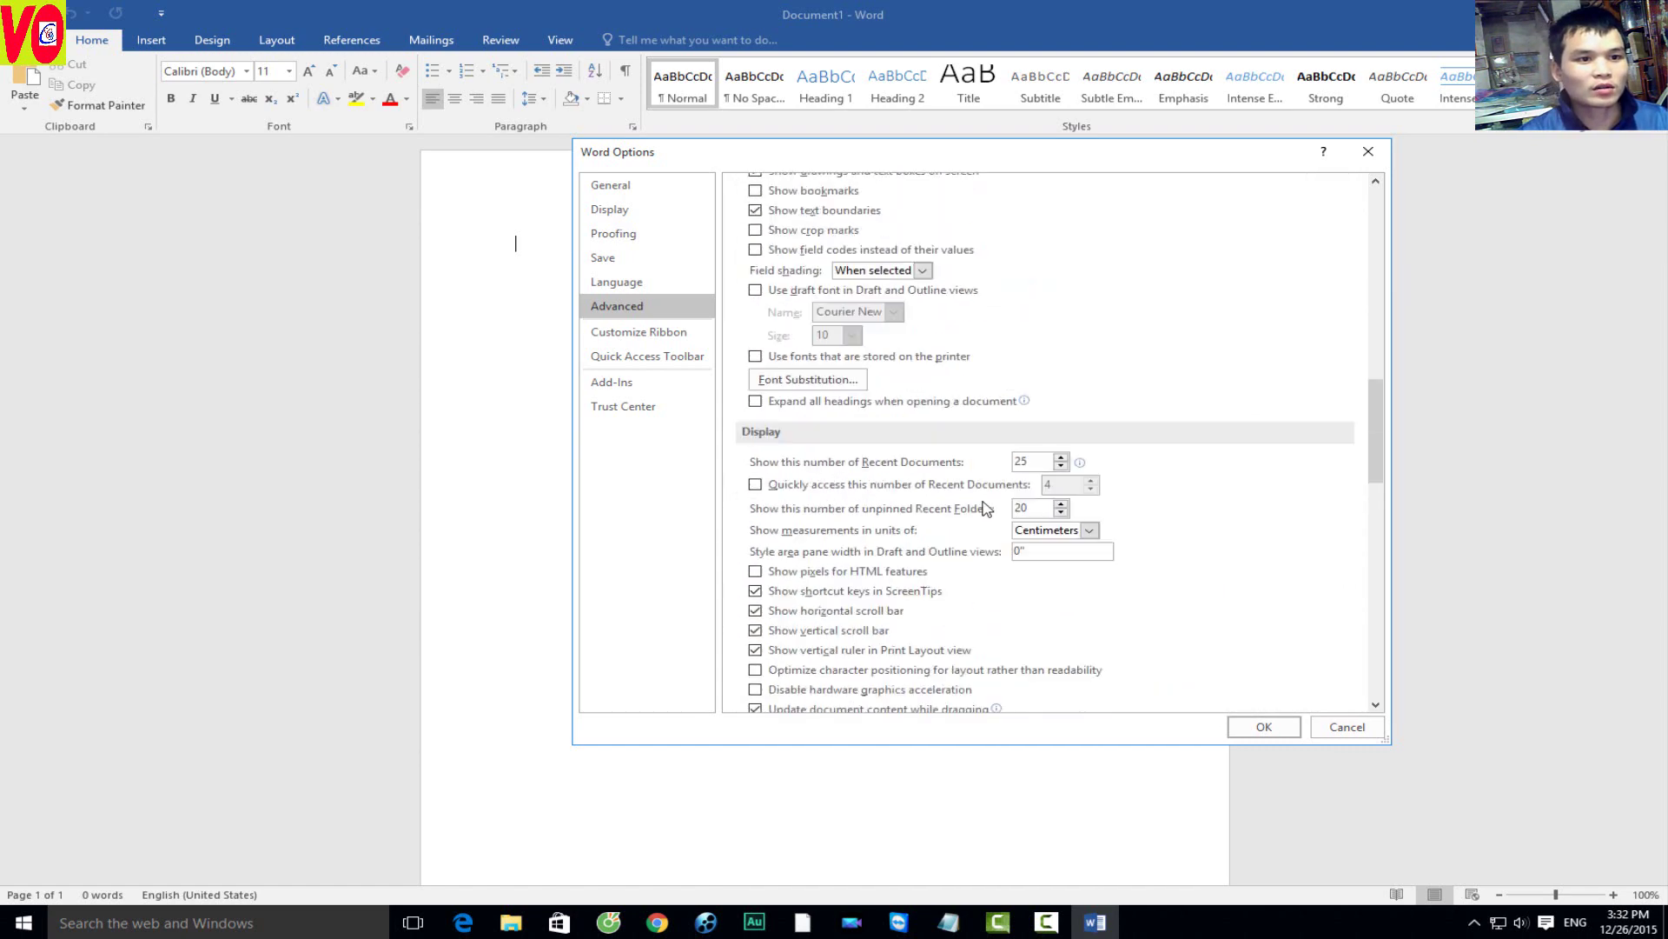
pyautogui.scroll(5, 973, 499)
pyautogui.scroll(5, 973, 500)
pyautogui.scroll(5, 973, 499)
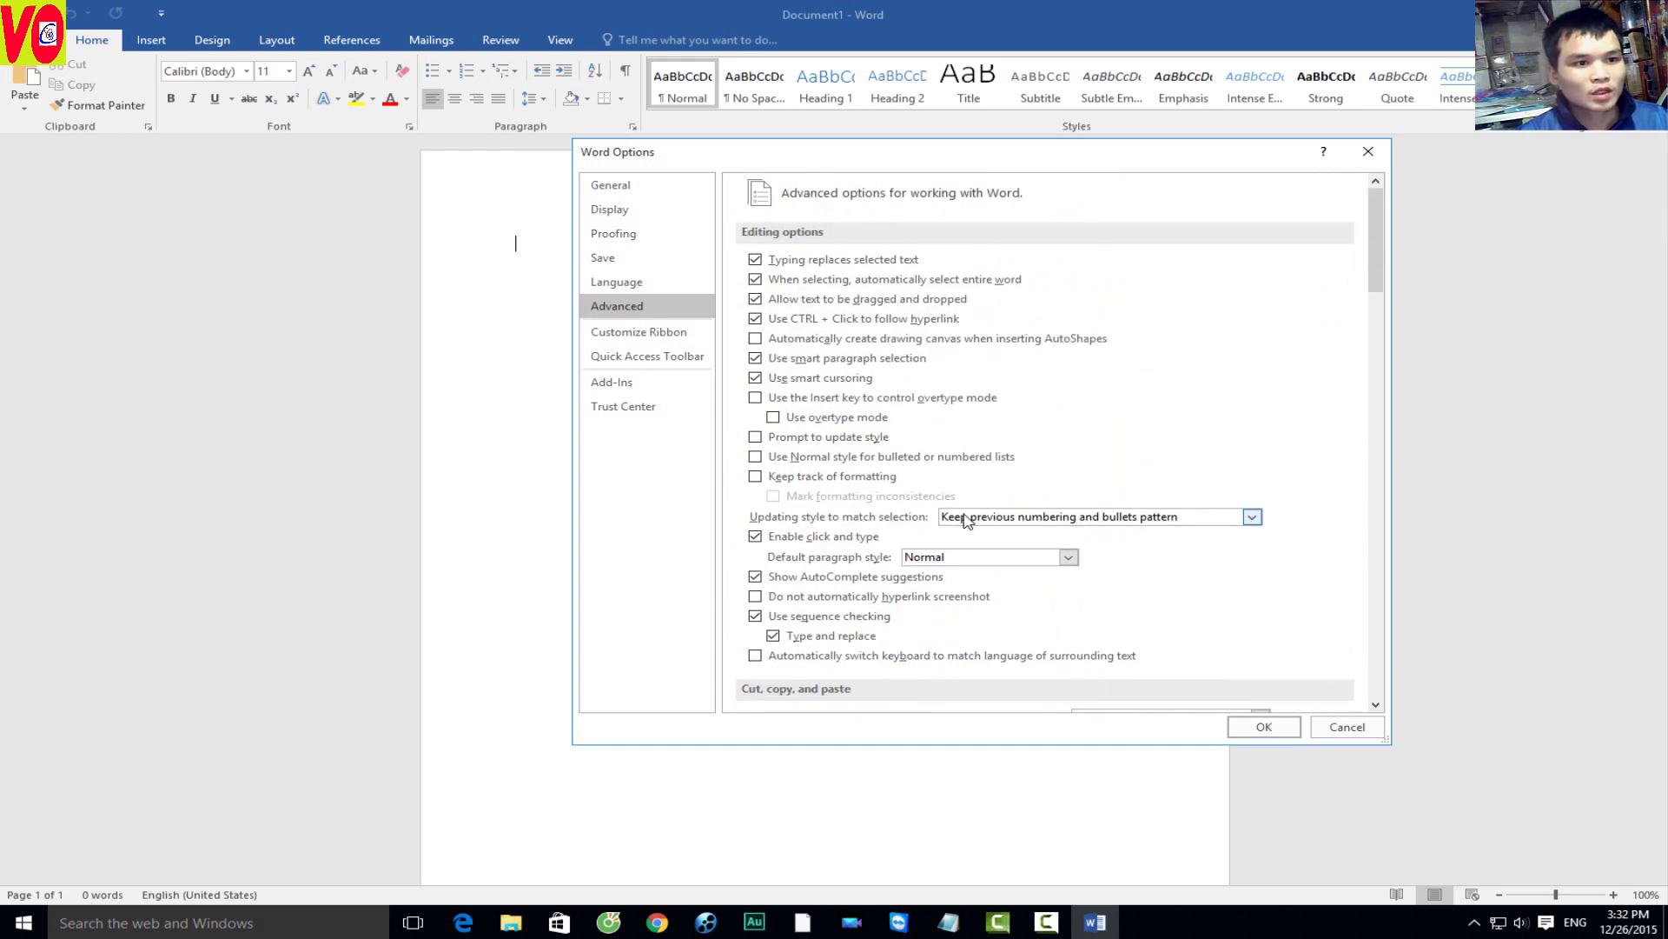
pyautogui.click(1349, 726)
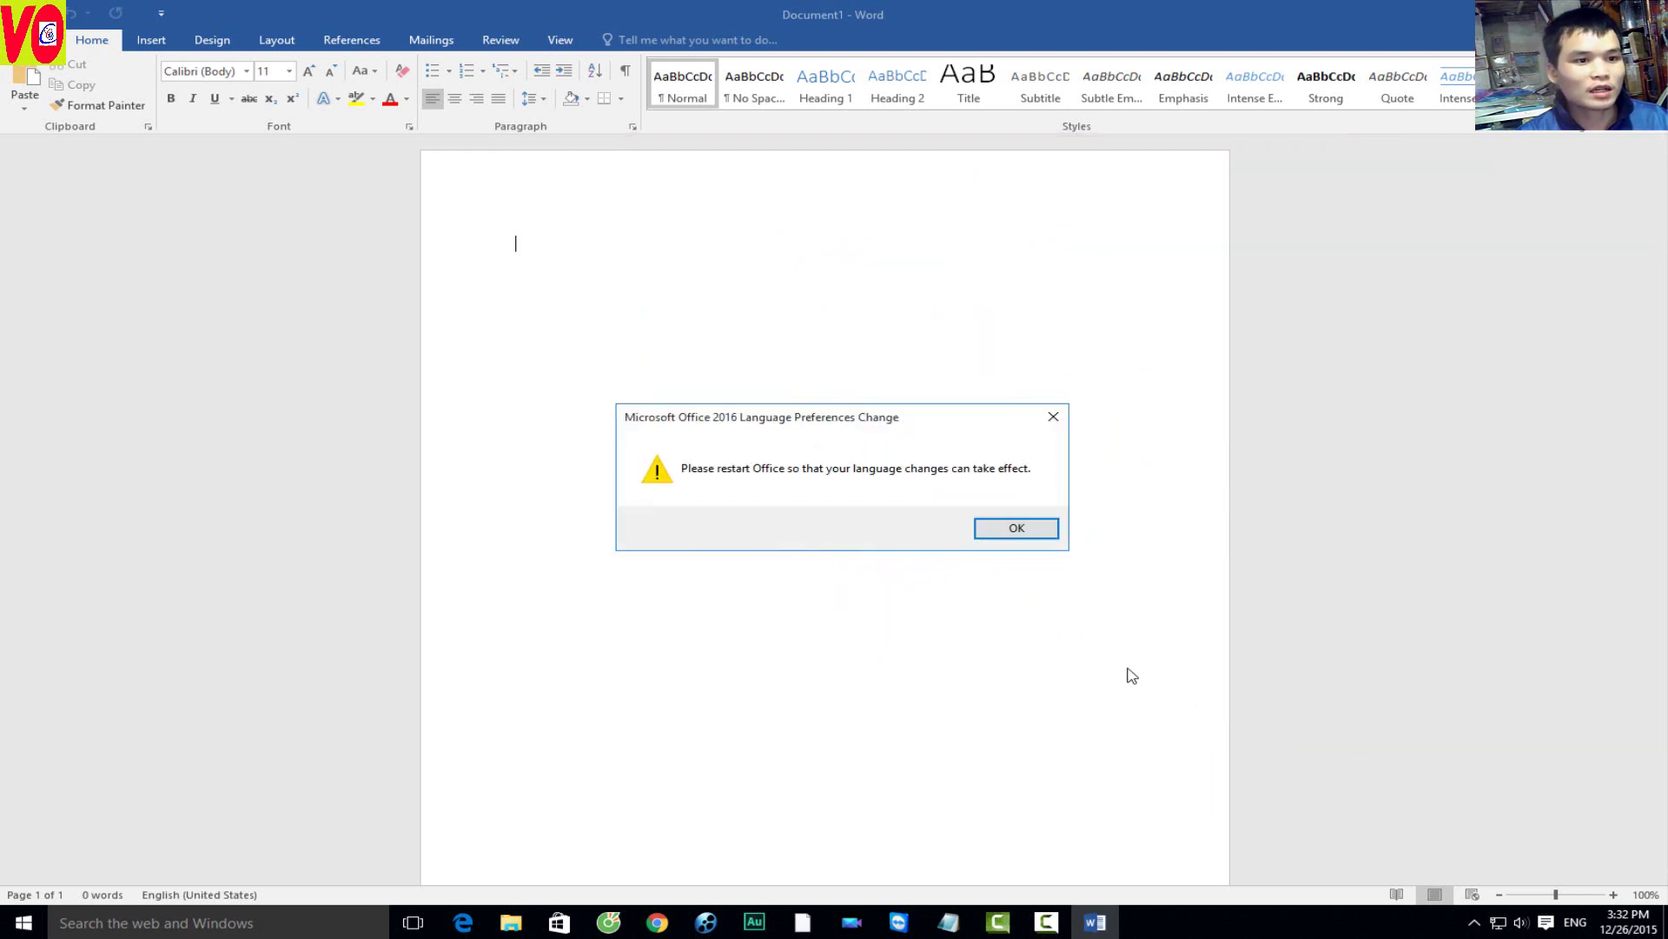
# Step: Dismiss the restart notice, close Word and relaunch Word 2016 from Windows search
pyautogui.click(1014, 530)
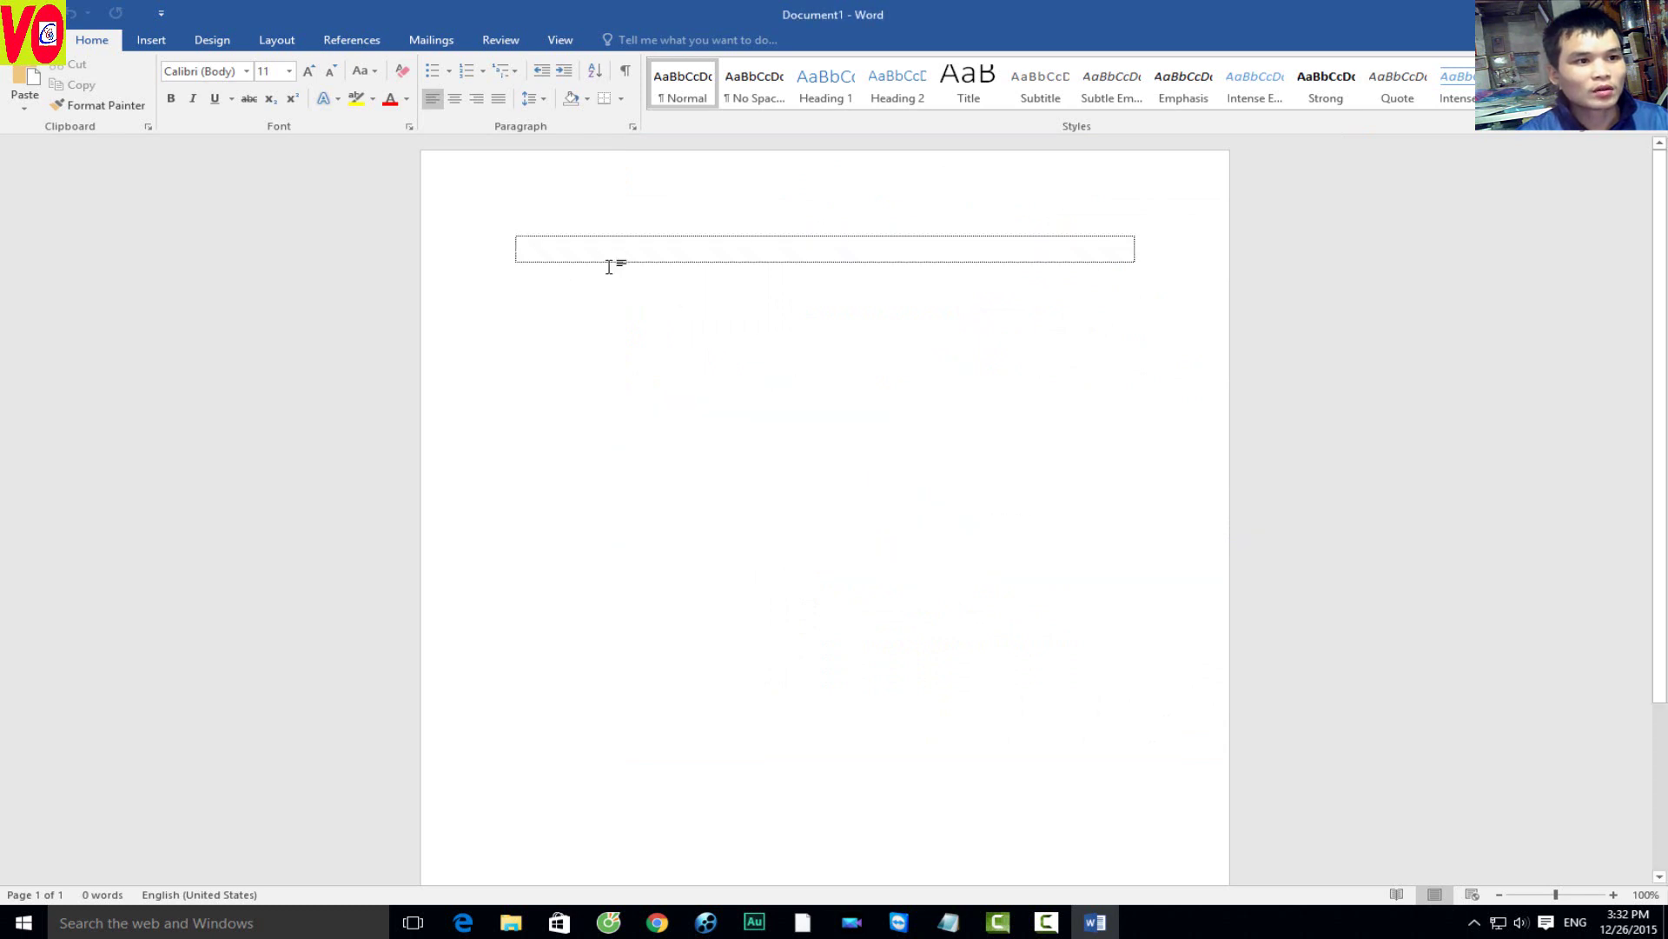
pyautogui.hotkey('alt', 'F4')
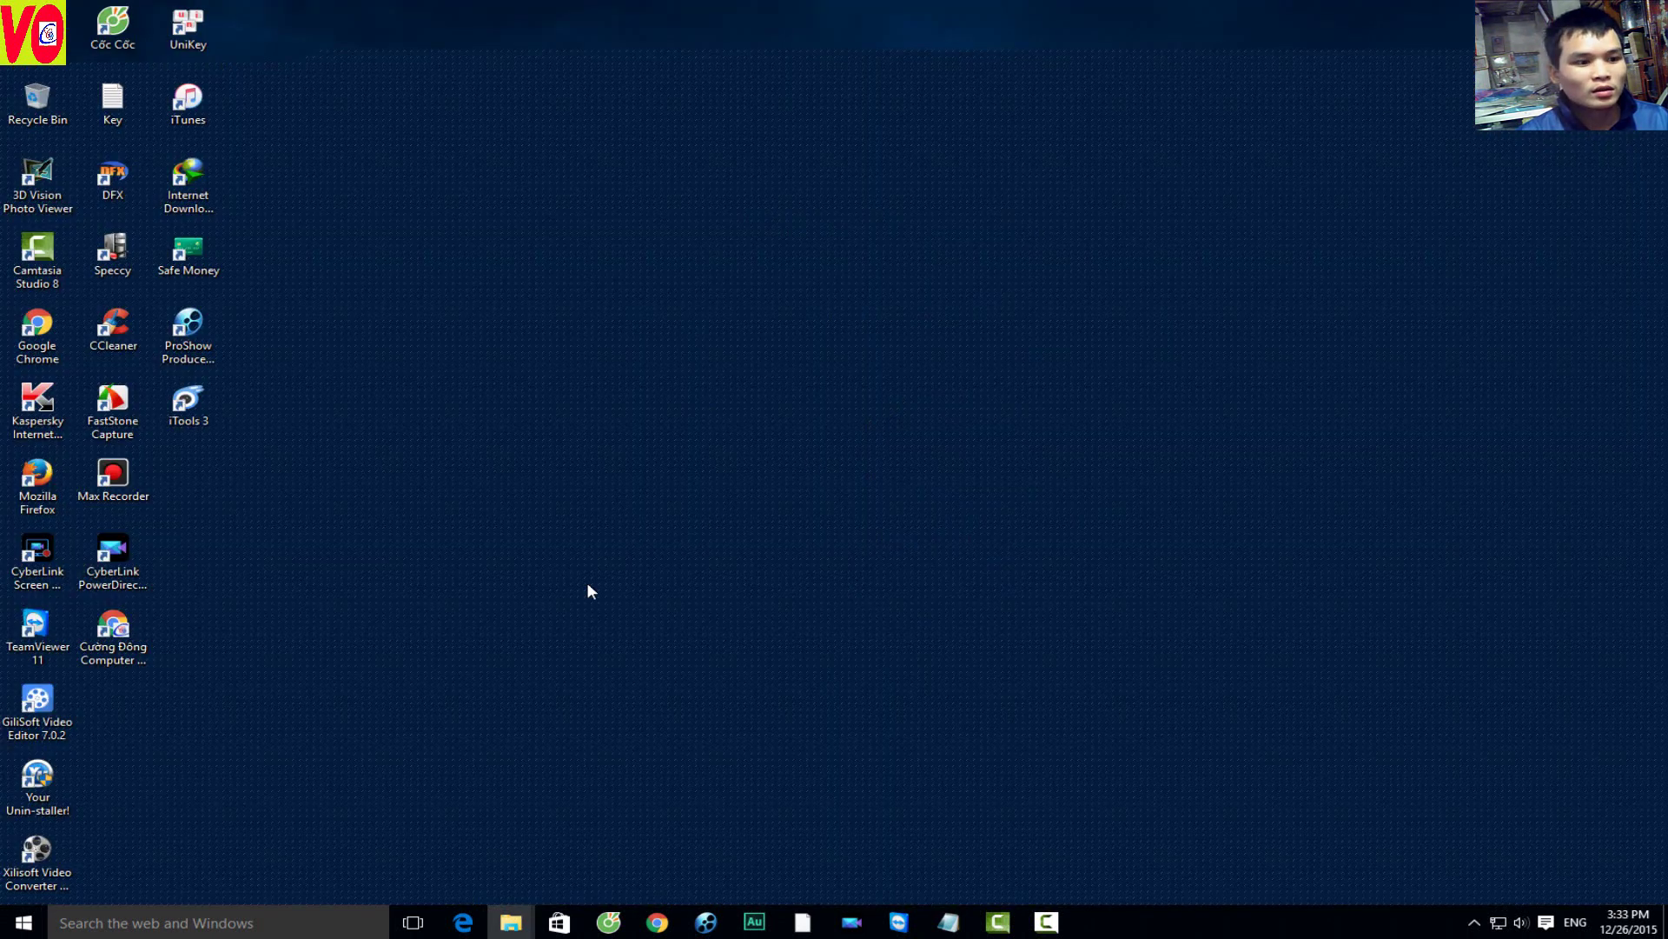
pyautogui.click(283, 925)
pyautogui.write('w')
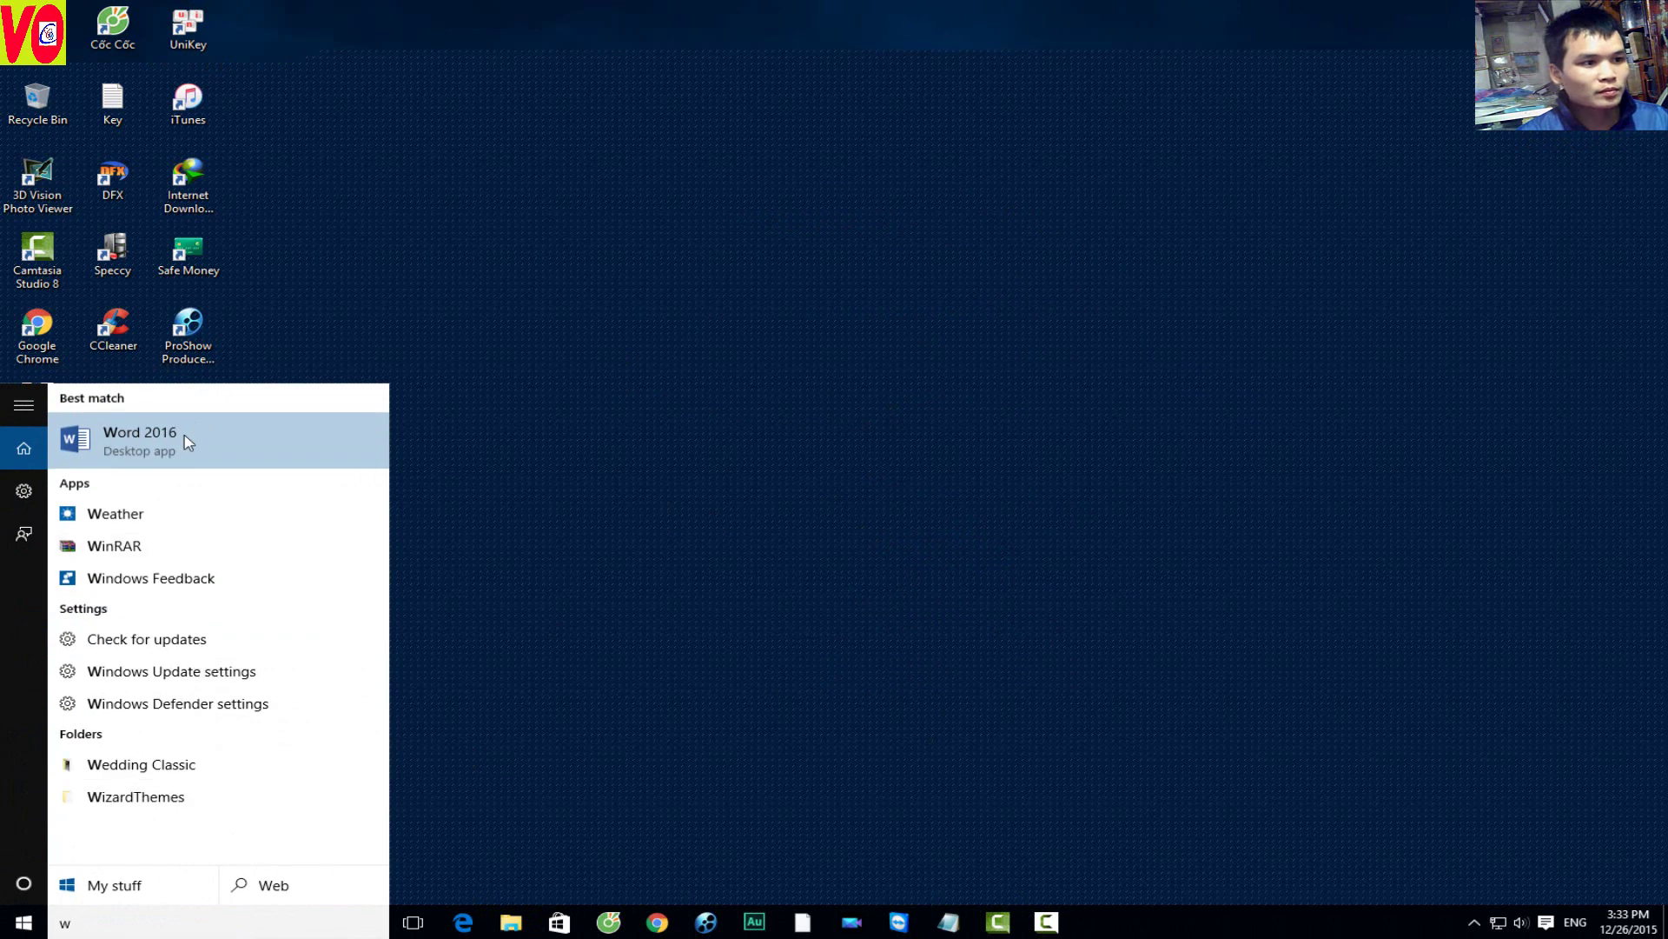
pyautogui.click(186, 438)
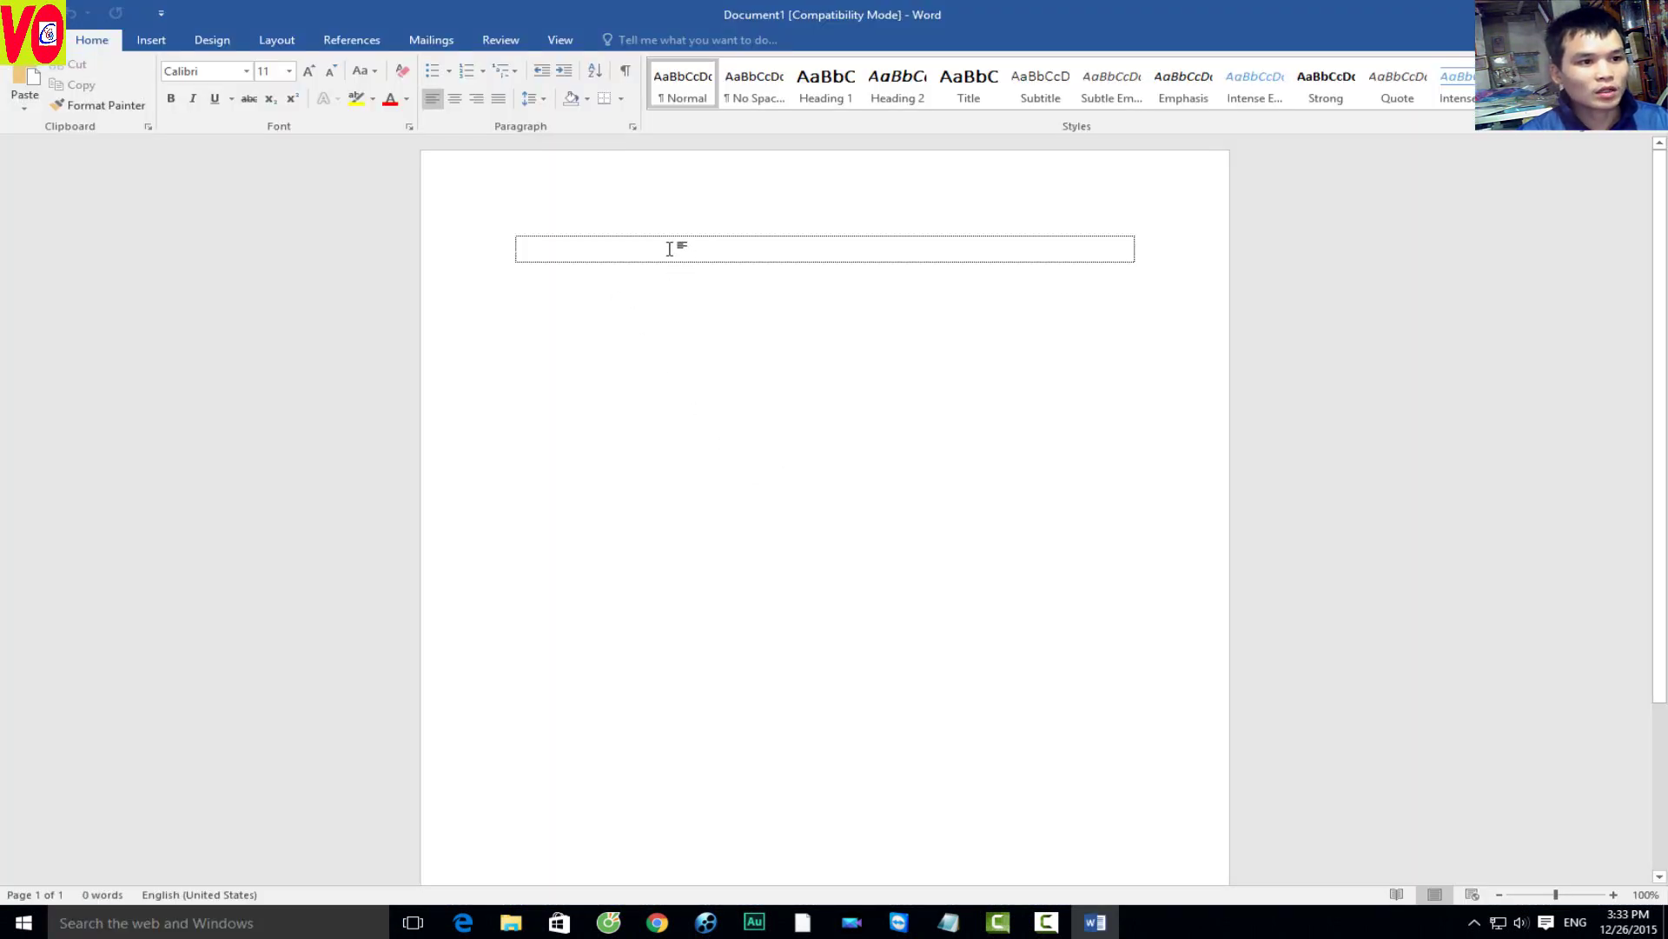
# Step: Type test text 'ffsdfdfdf' inside the text boundary, then delete it
pyautogui.doubleClick(670, 249)
pyautogui.write('ffsdfdfdf')
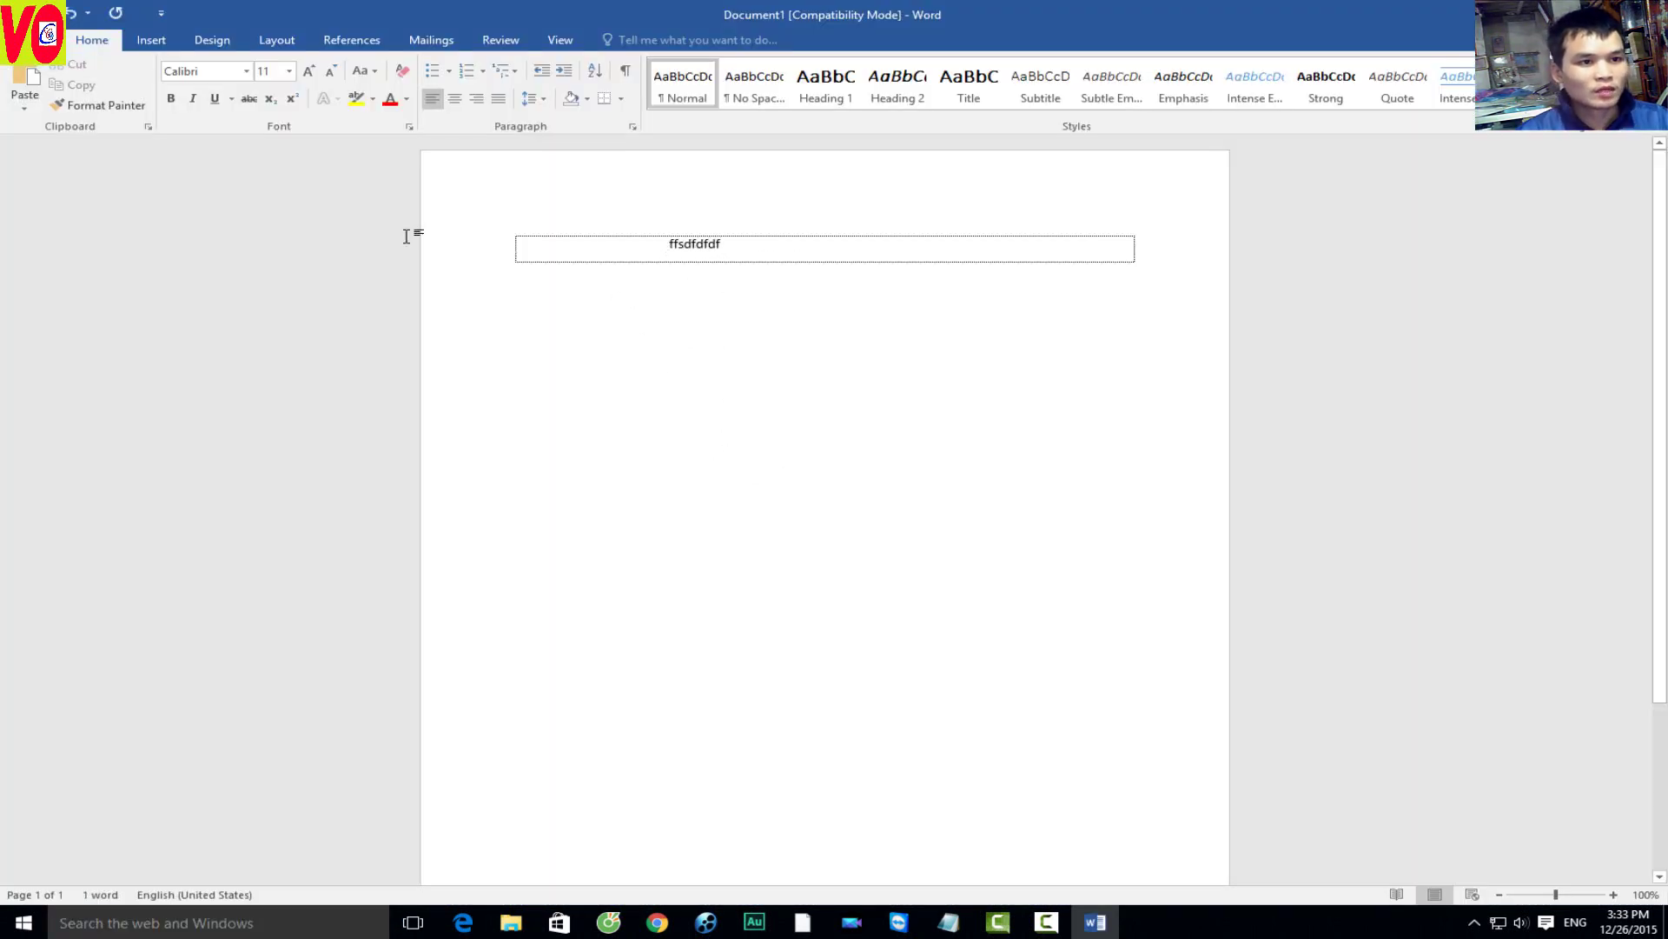
pyautogui.click(413, 231)
pyautogui.press('Delete')
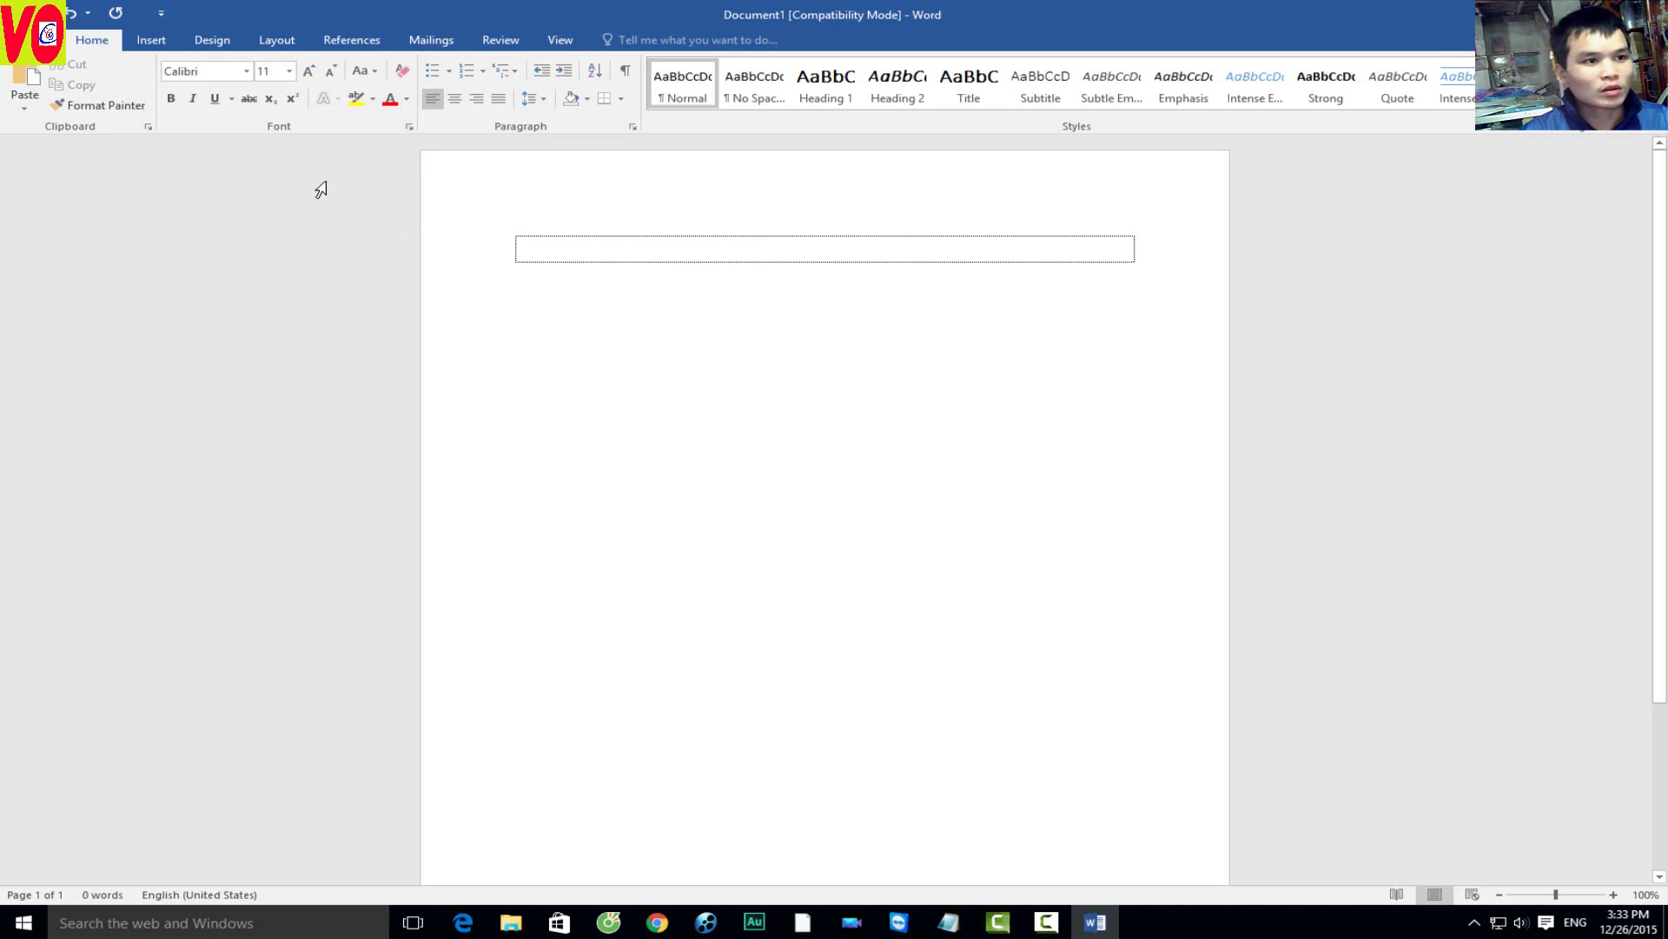
# Step: In the Font dialog, choose Times New Roman at 14 pt
pyautogui.click(409, 128)
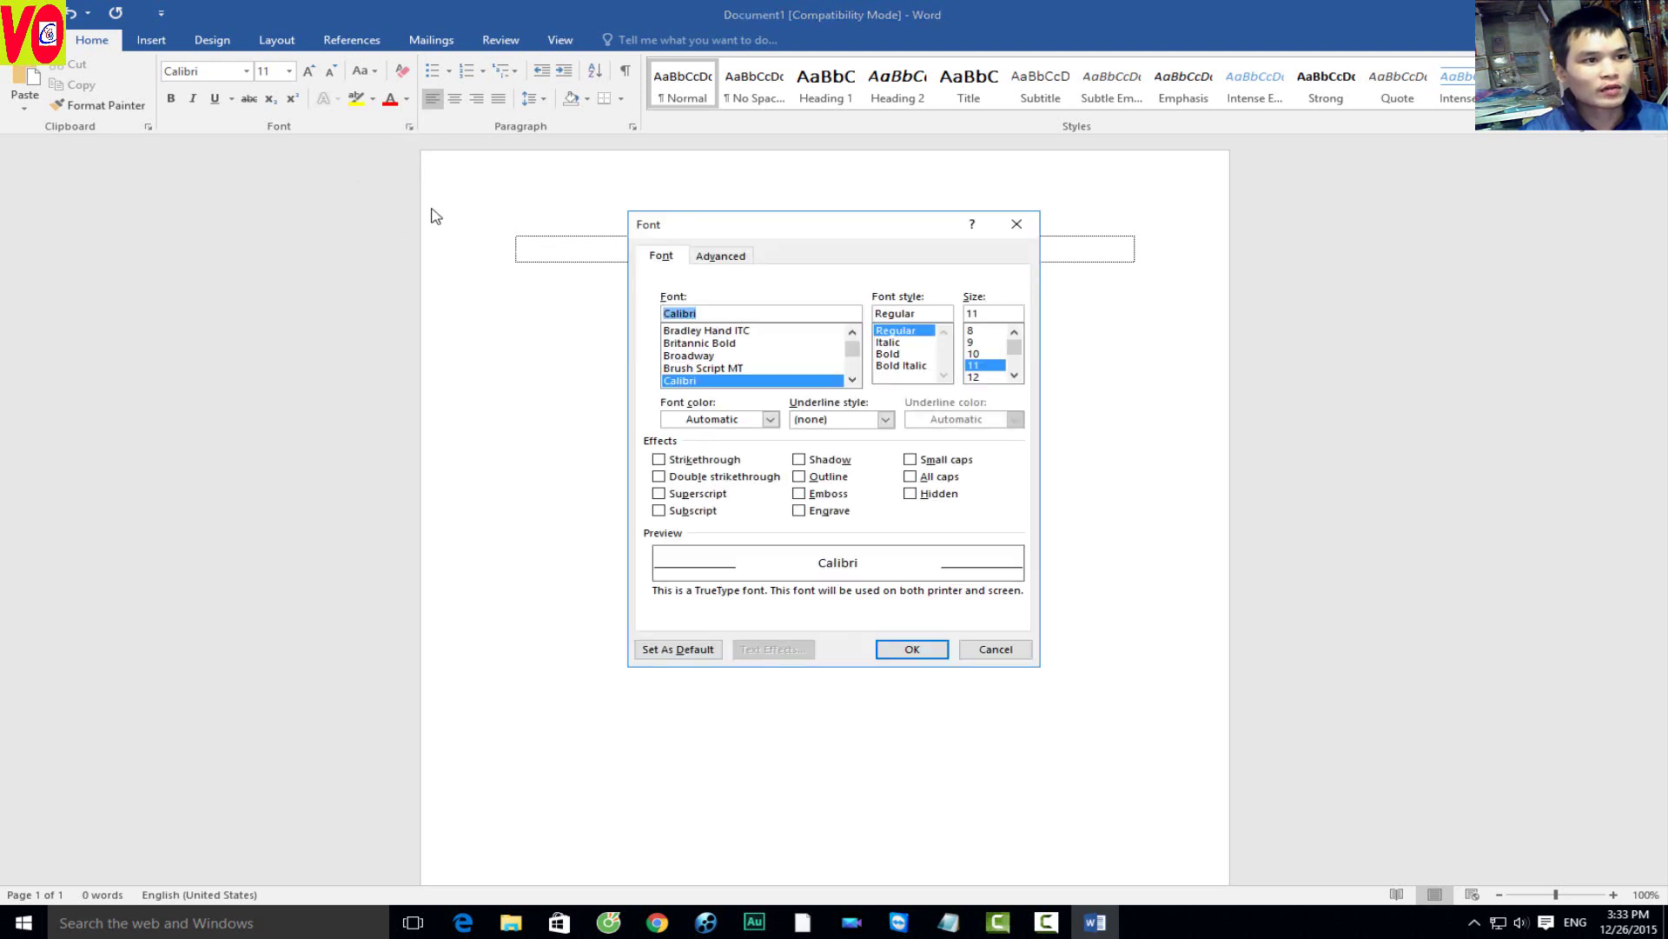
pyautogui.click(1016, 223)
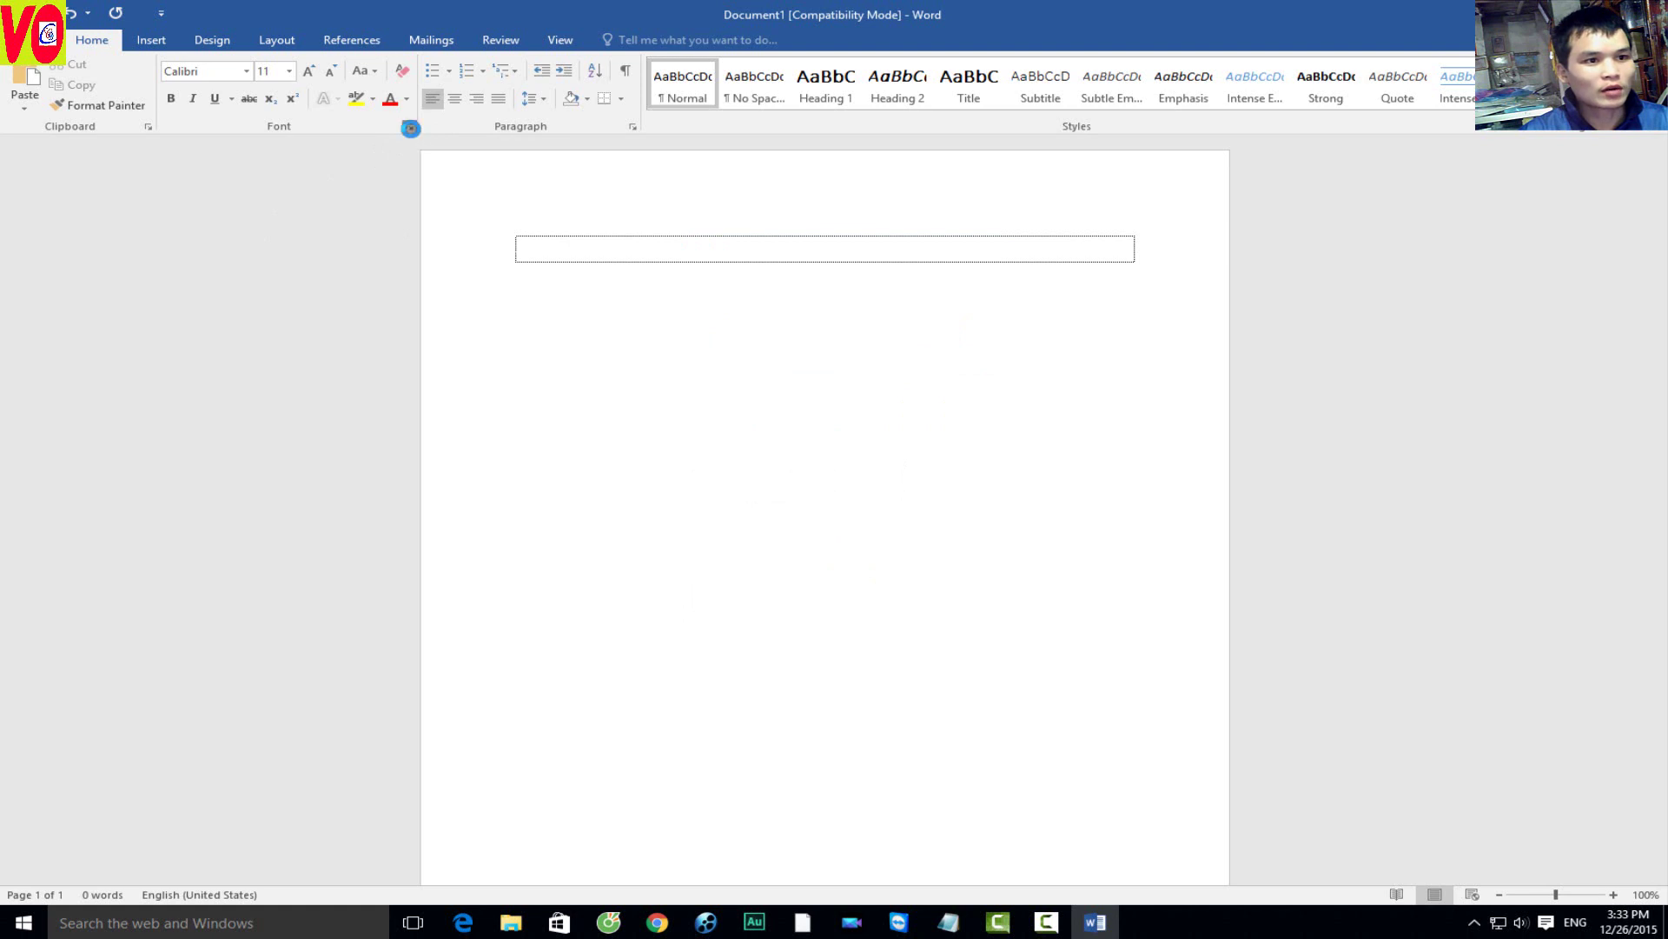
pyautogui.click(409, 127)
pyautogui.write('time')
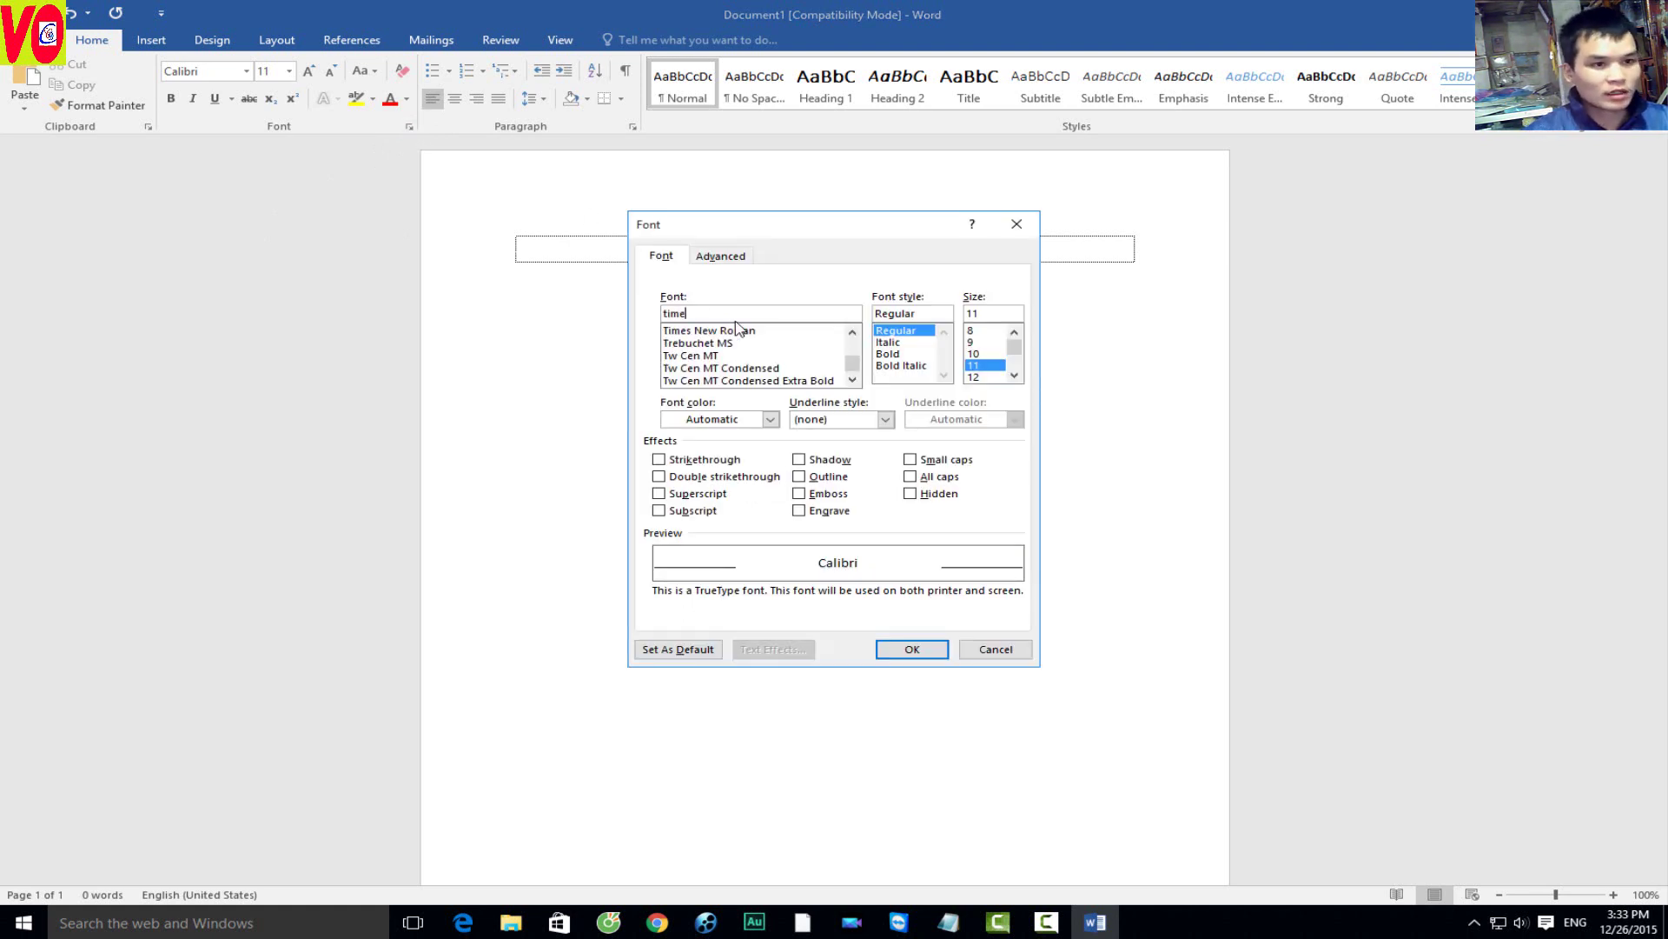
pyautogui.click(793, 331)
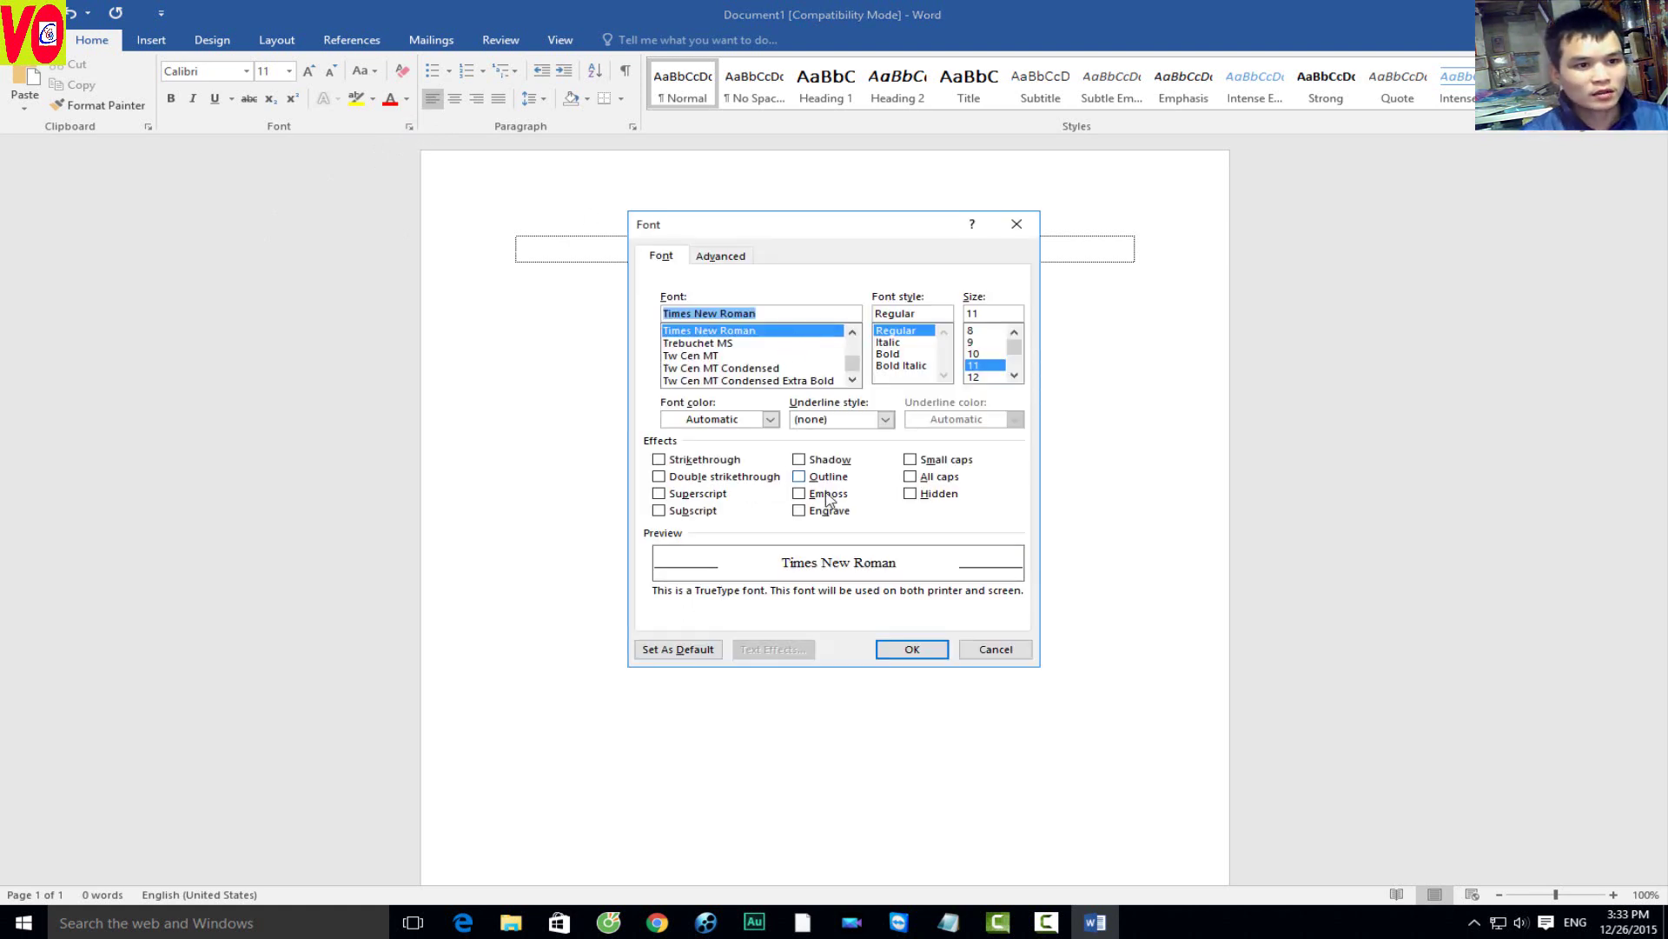
pyautogui.scroll(-1, 987, 356)
pyautogui.click(986, 355)
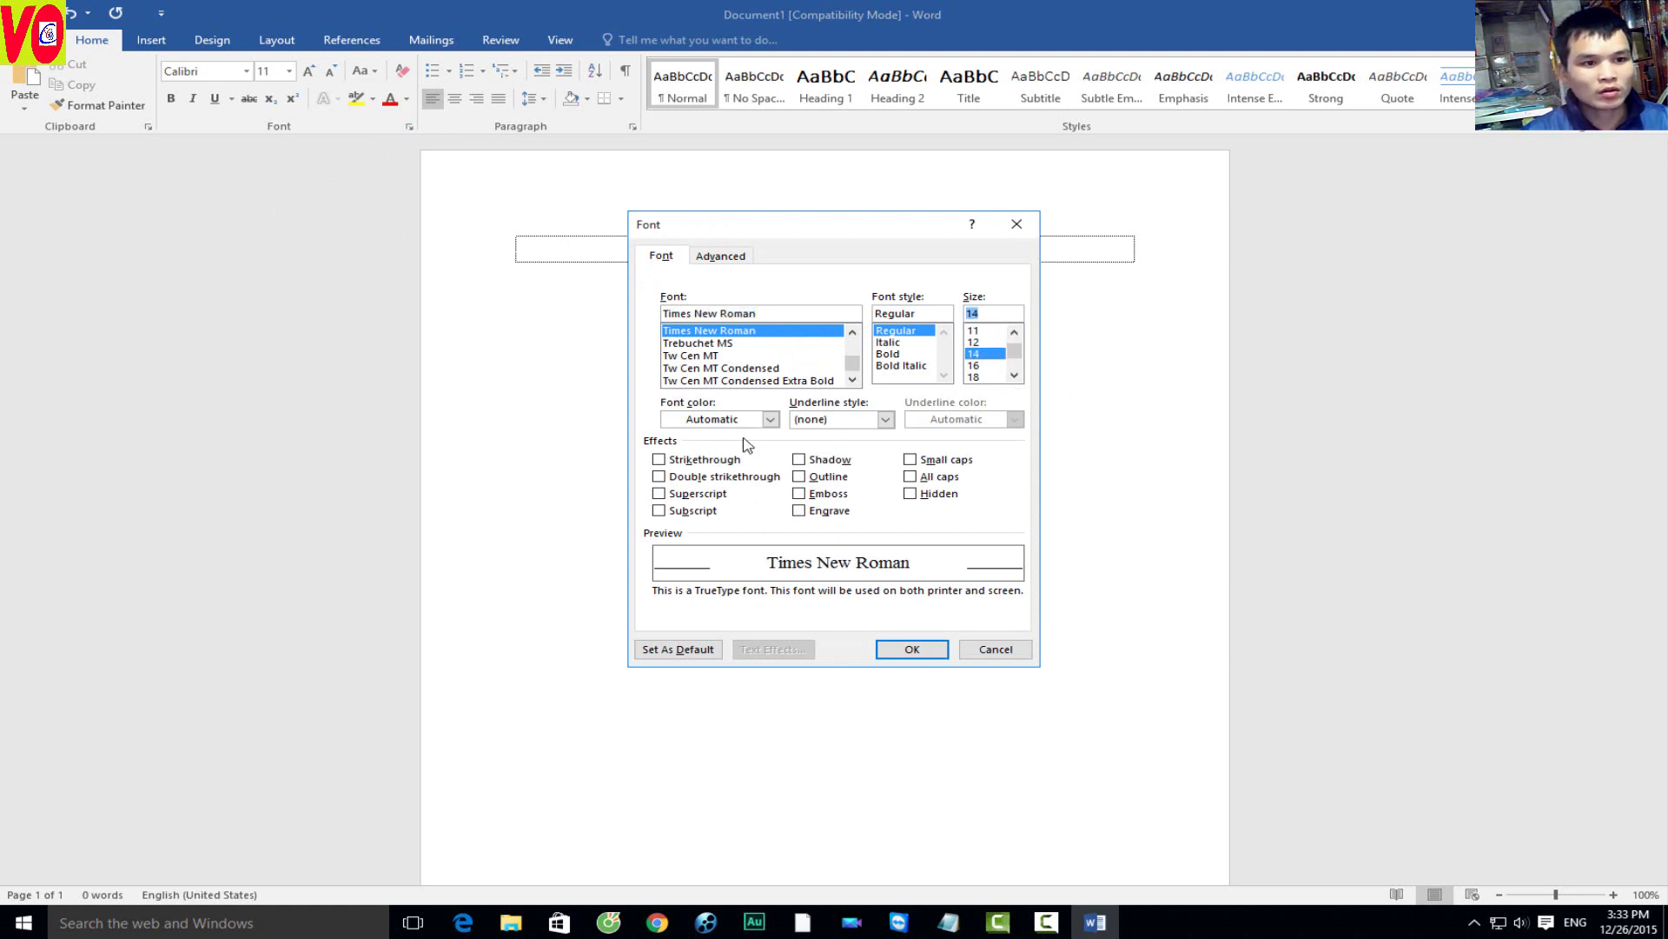
pyautogui.click(770, 418)
pyautogui.click(769, 419)
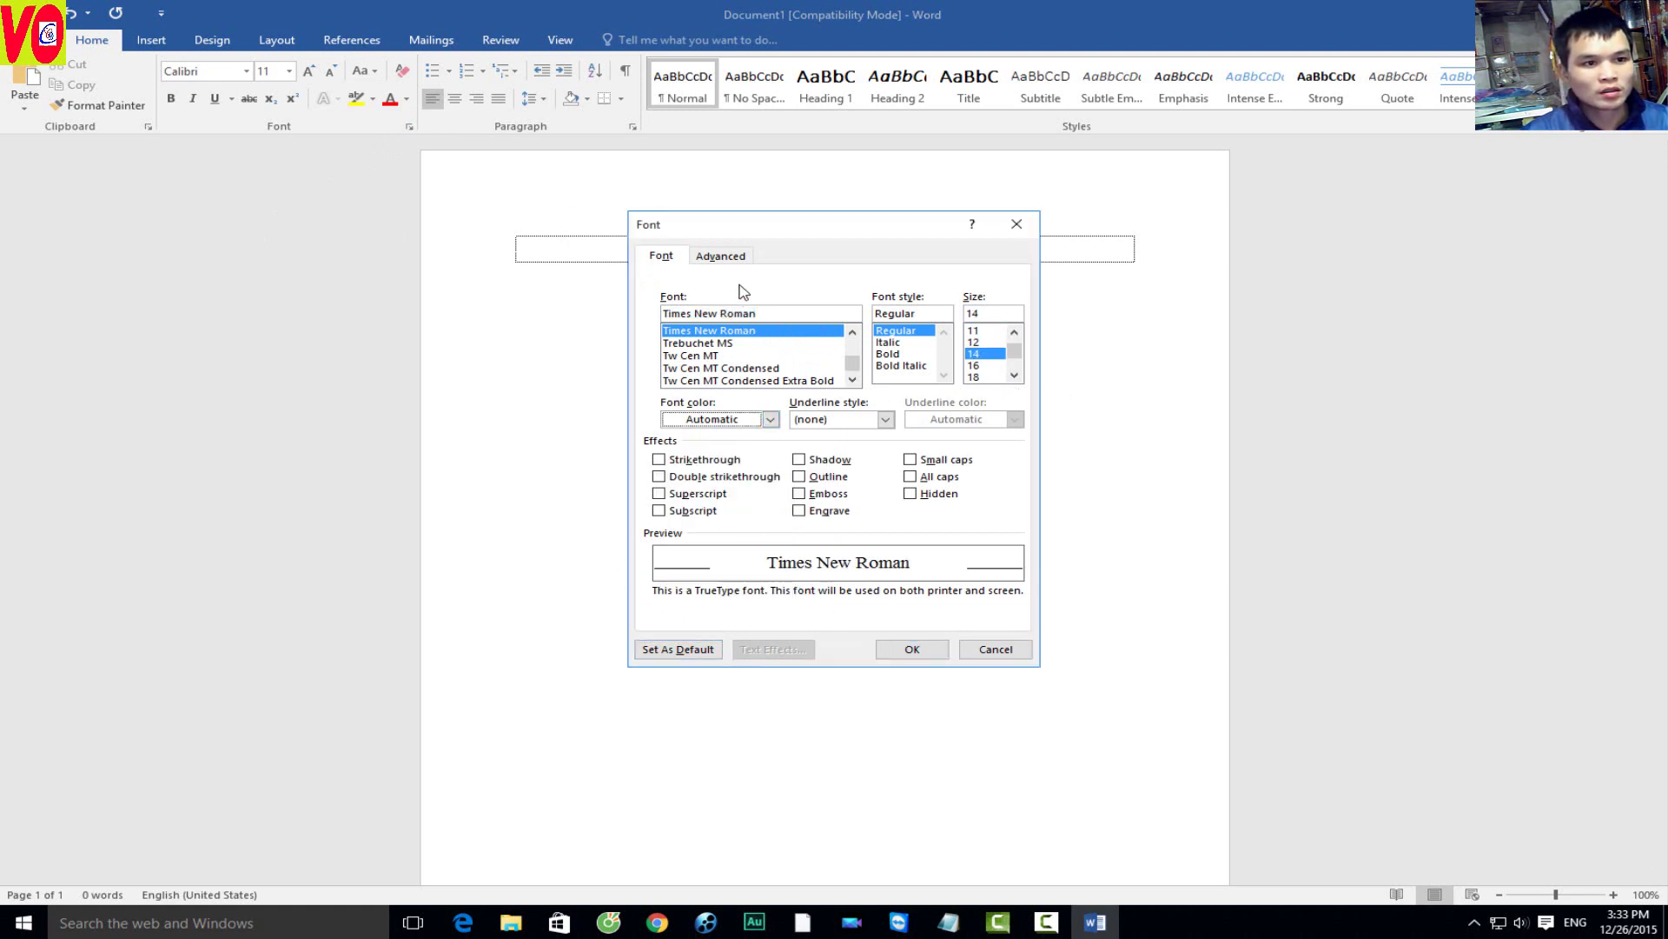
pyautogui.click(723, 257)
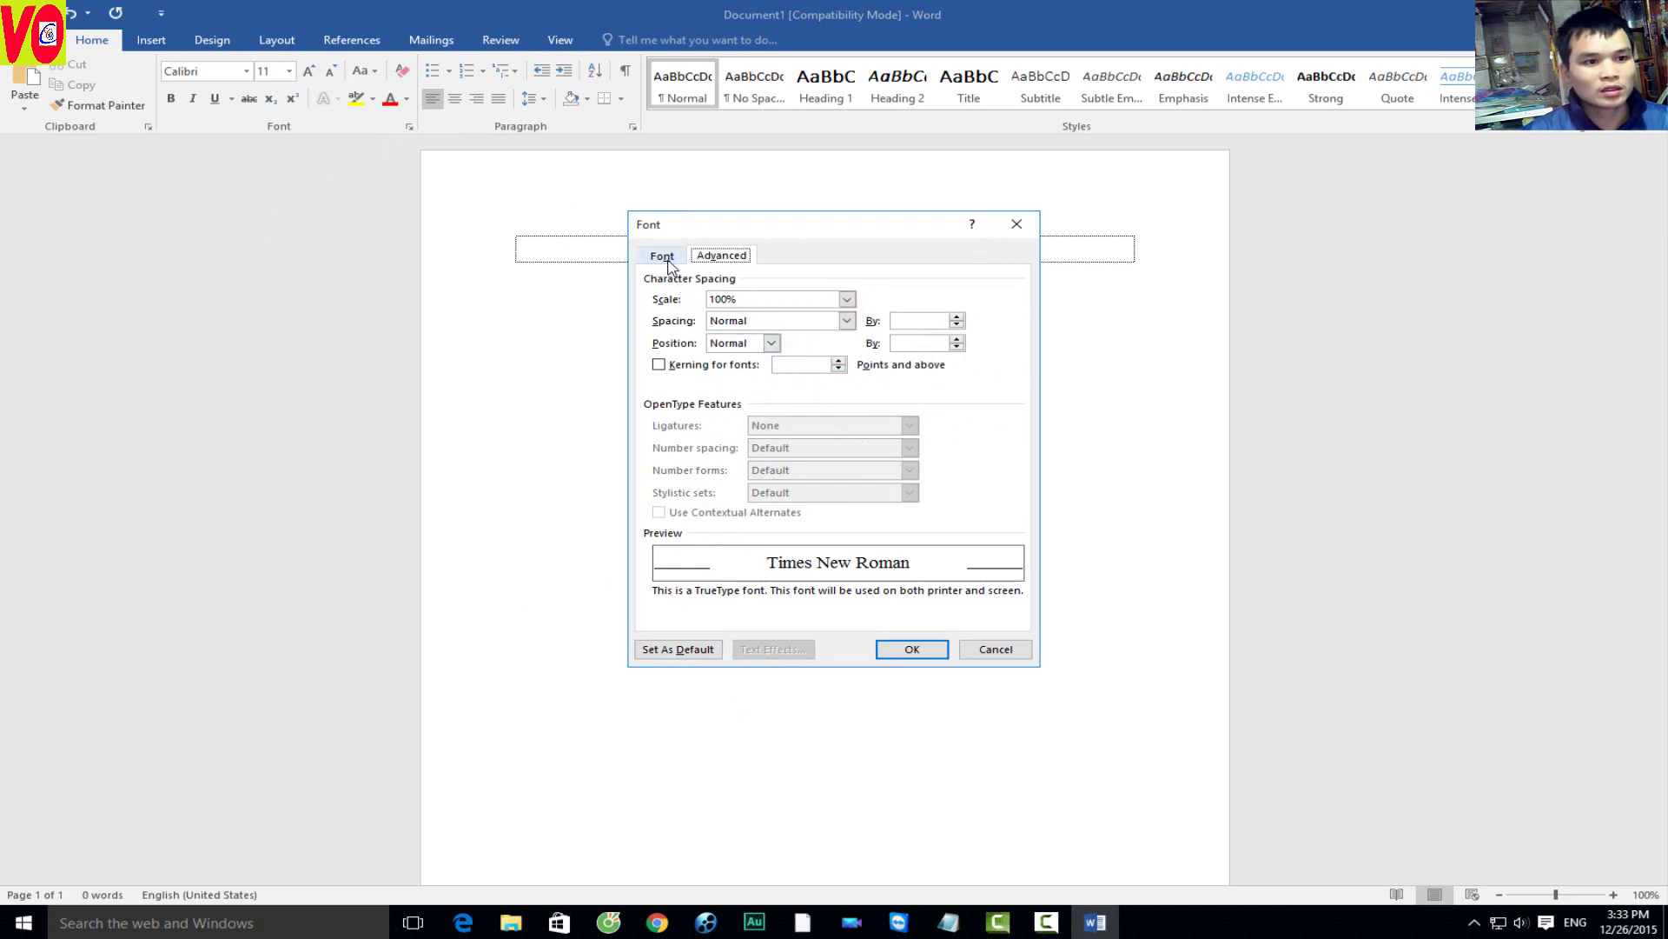
pyautogui.click(846, 321)
pyautogui.click(662, 255)
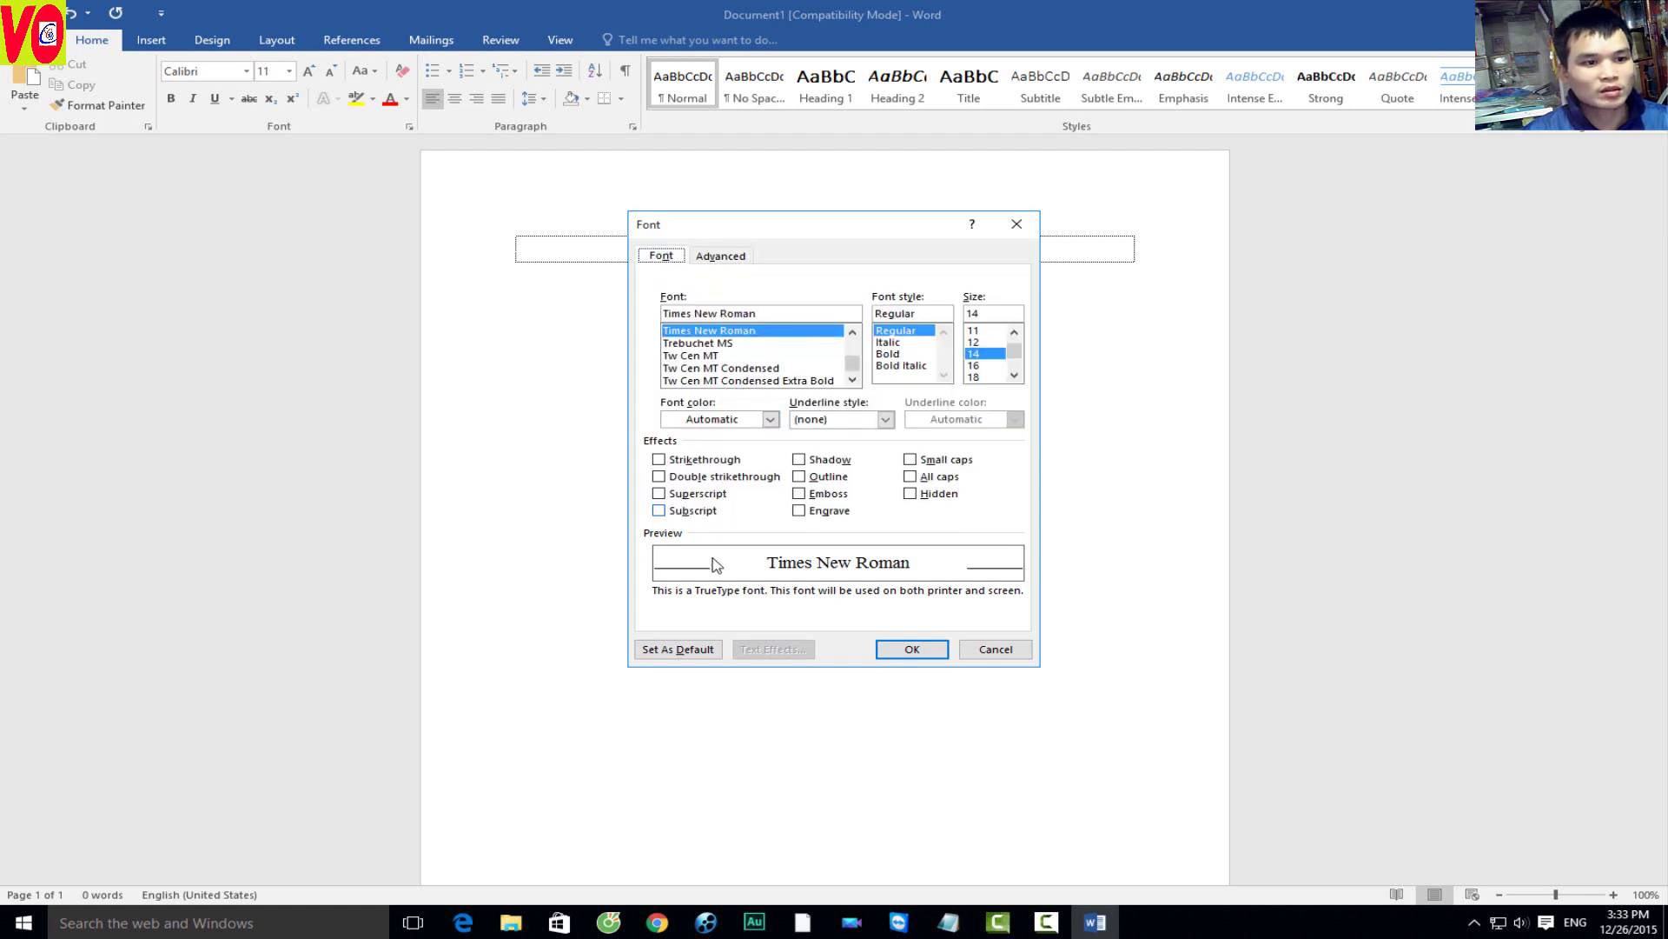
# Step: Set it as default for all Normal-template documents, then close Word without saving
pyautogui.click(679, 650)
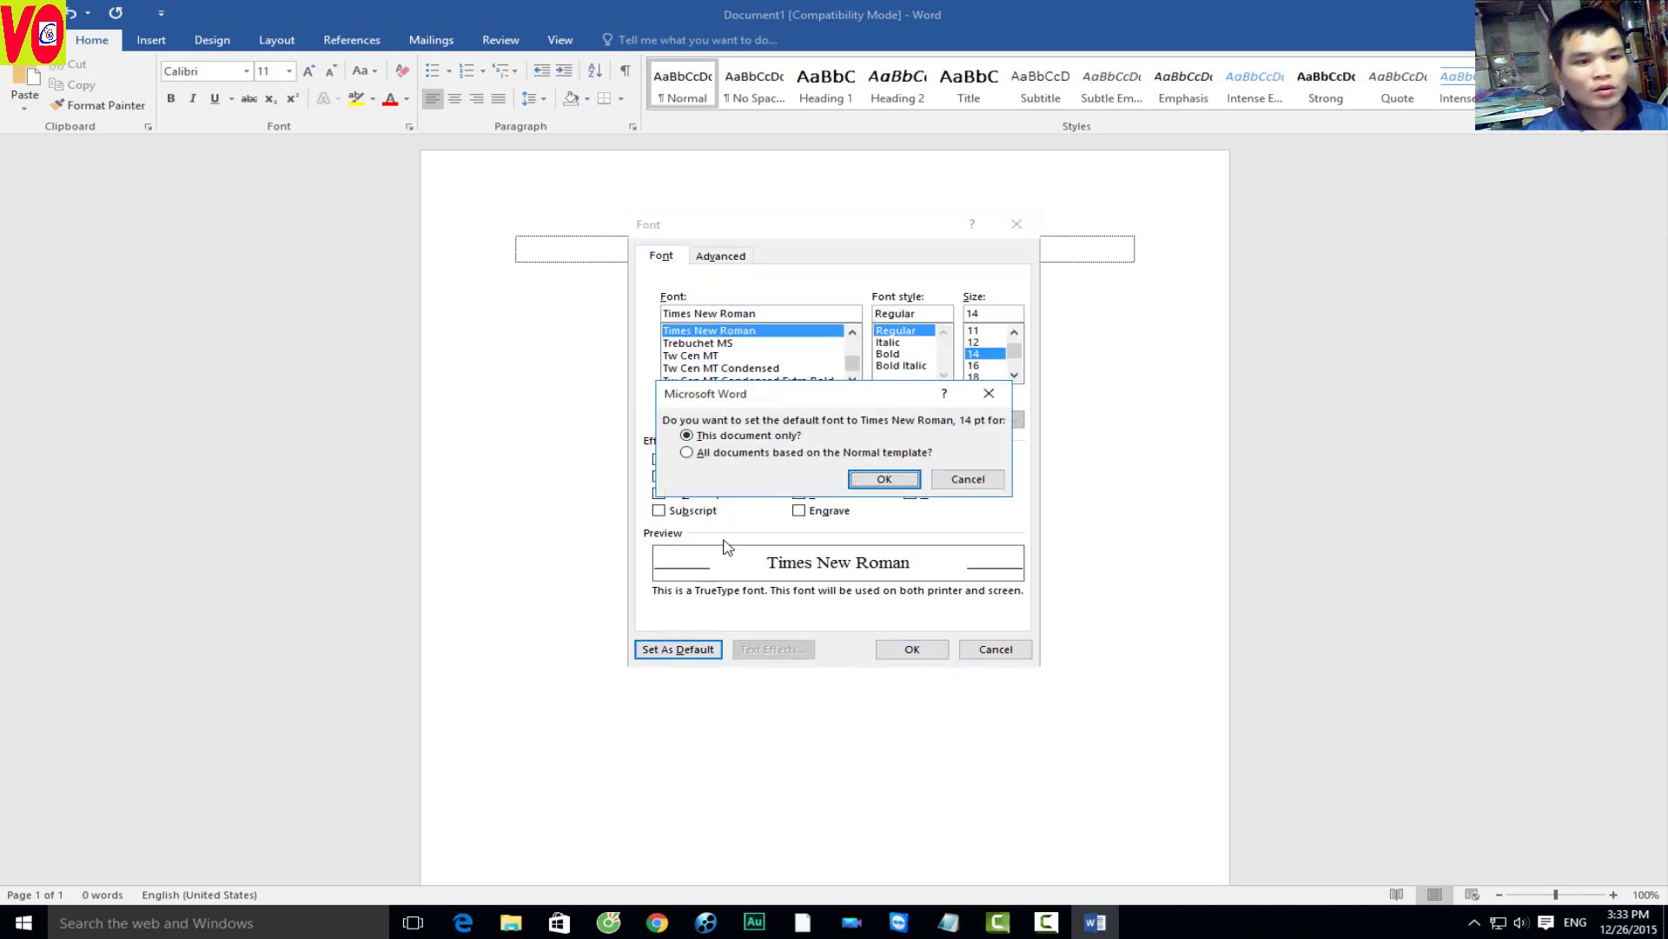
pyautogui.click(712, 456)
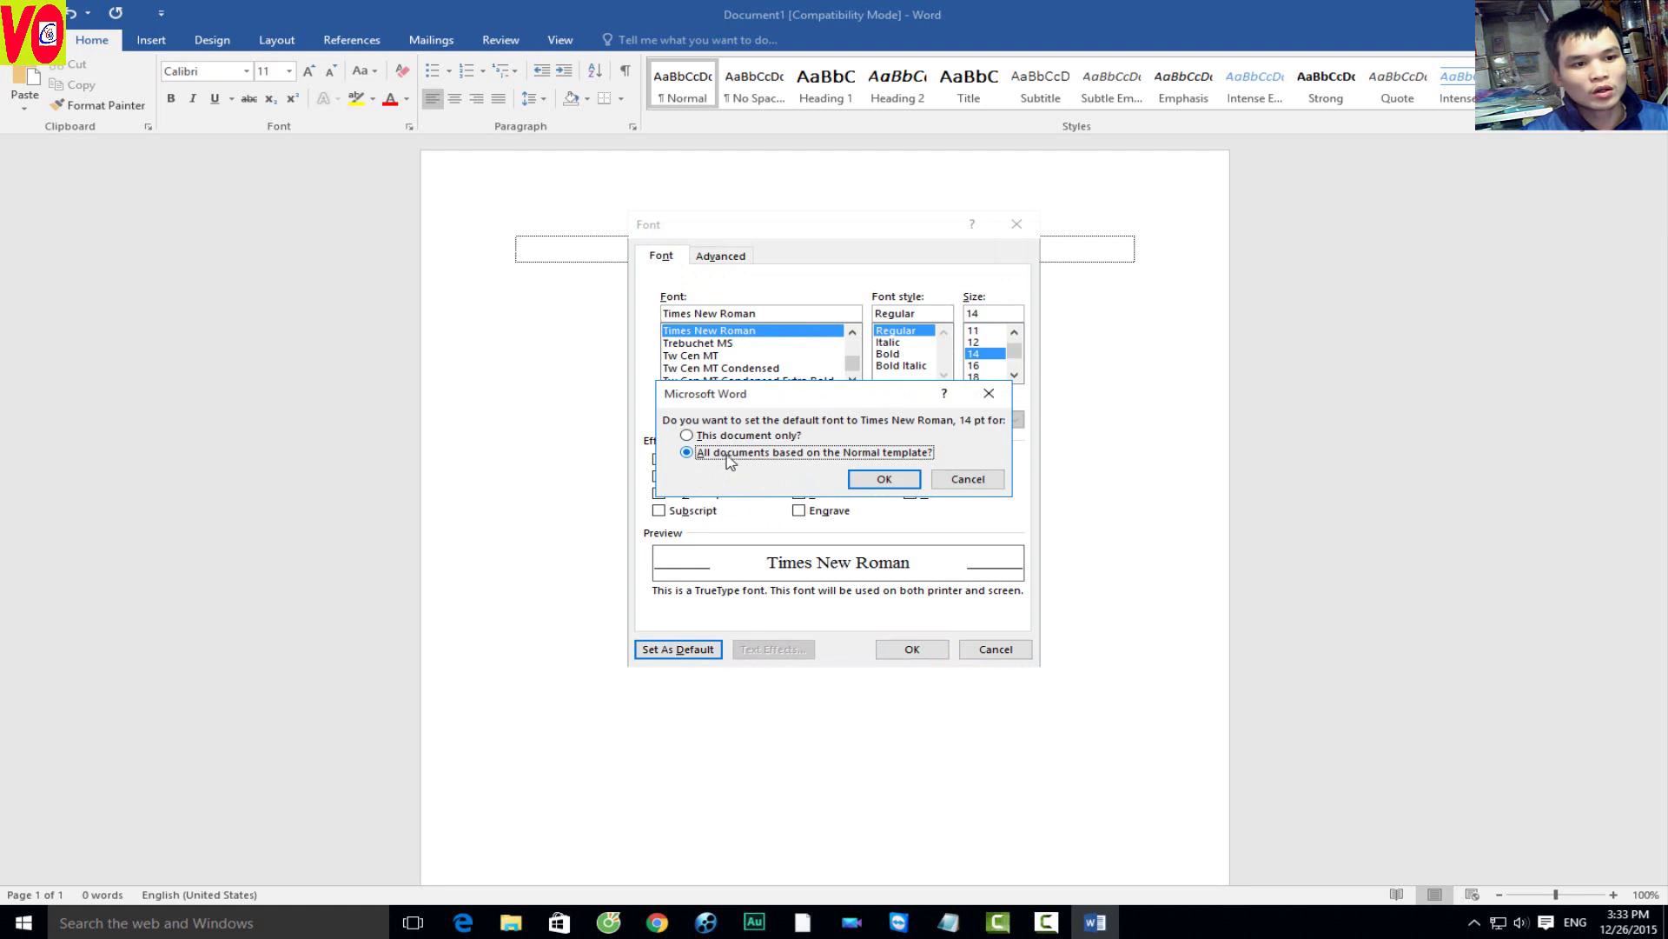
pyautogui.click(884, 479)
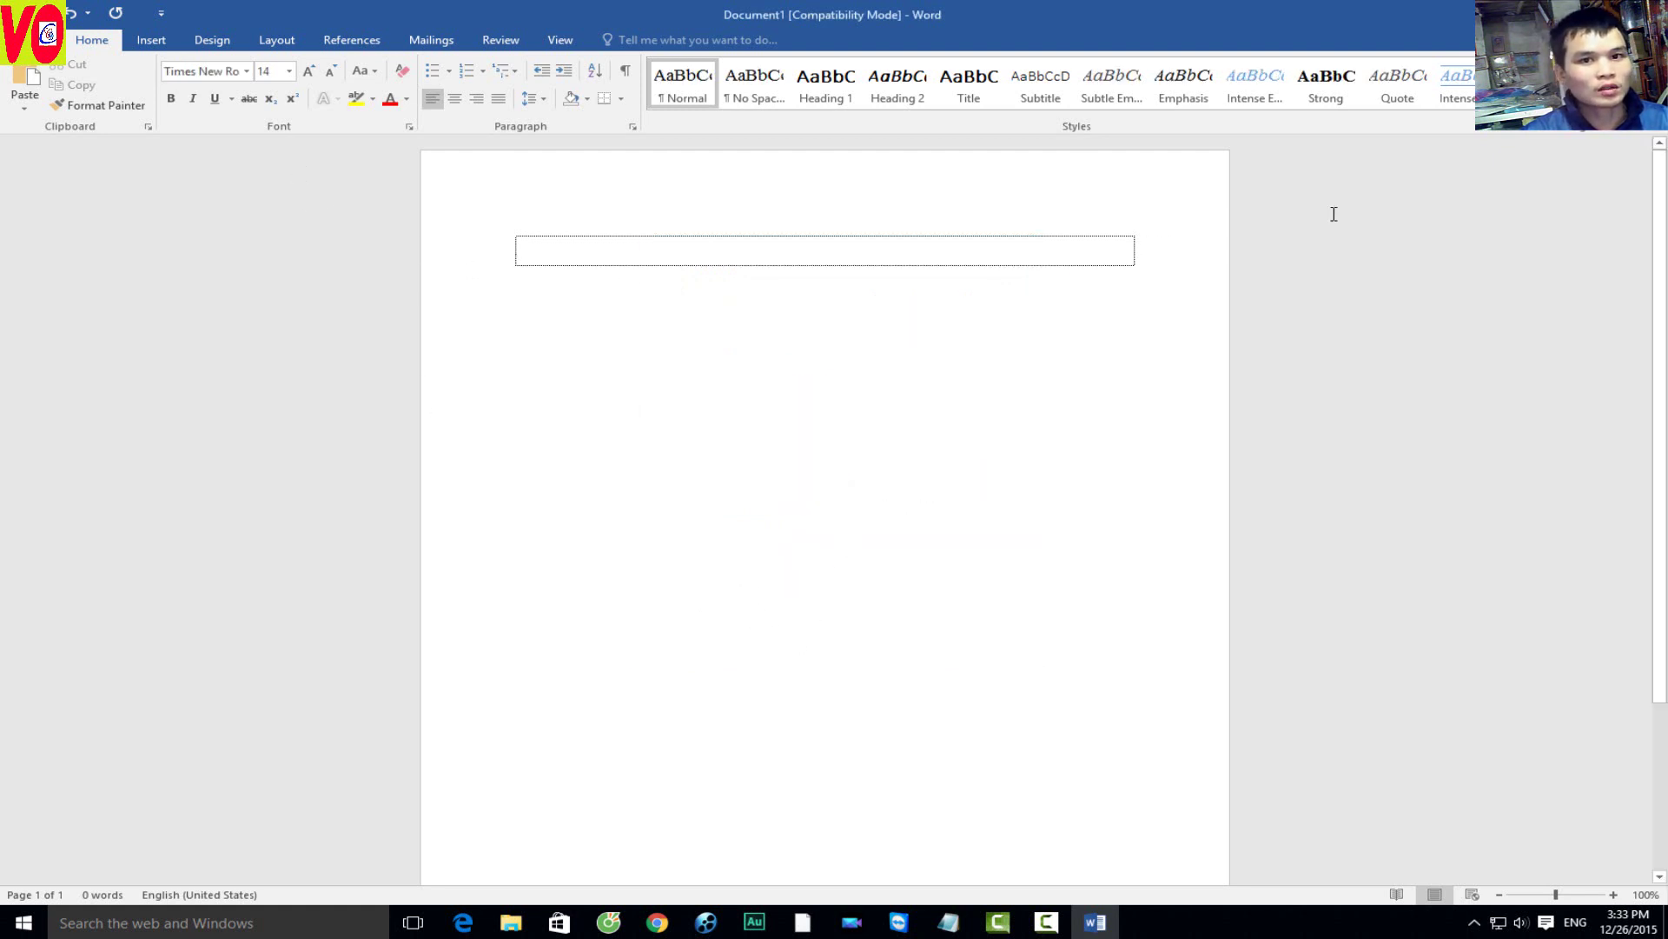
pyautogui.hotkey('alt', 'F4')
pyautogui.click(812, 491)
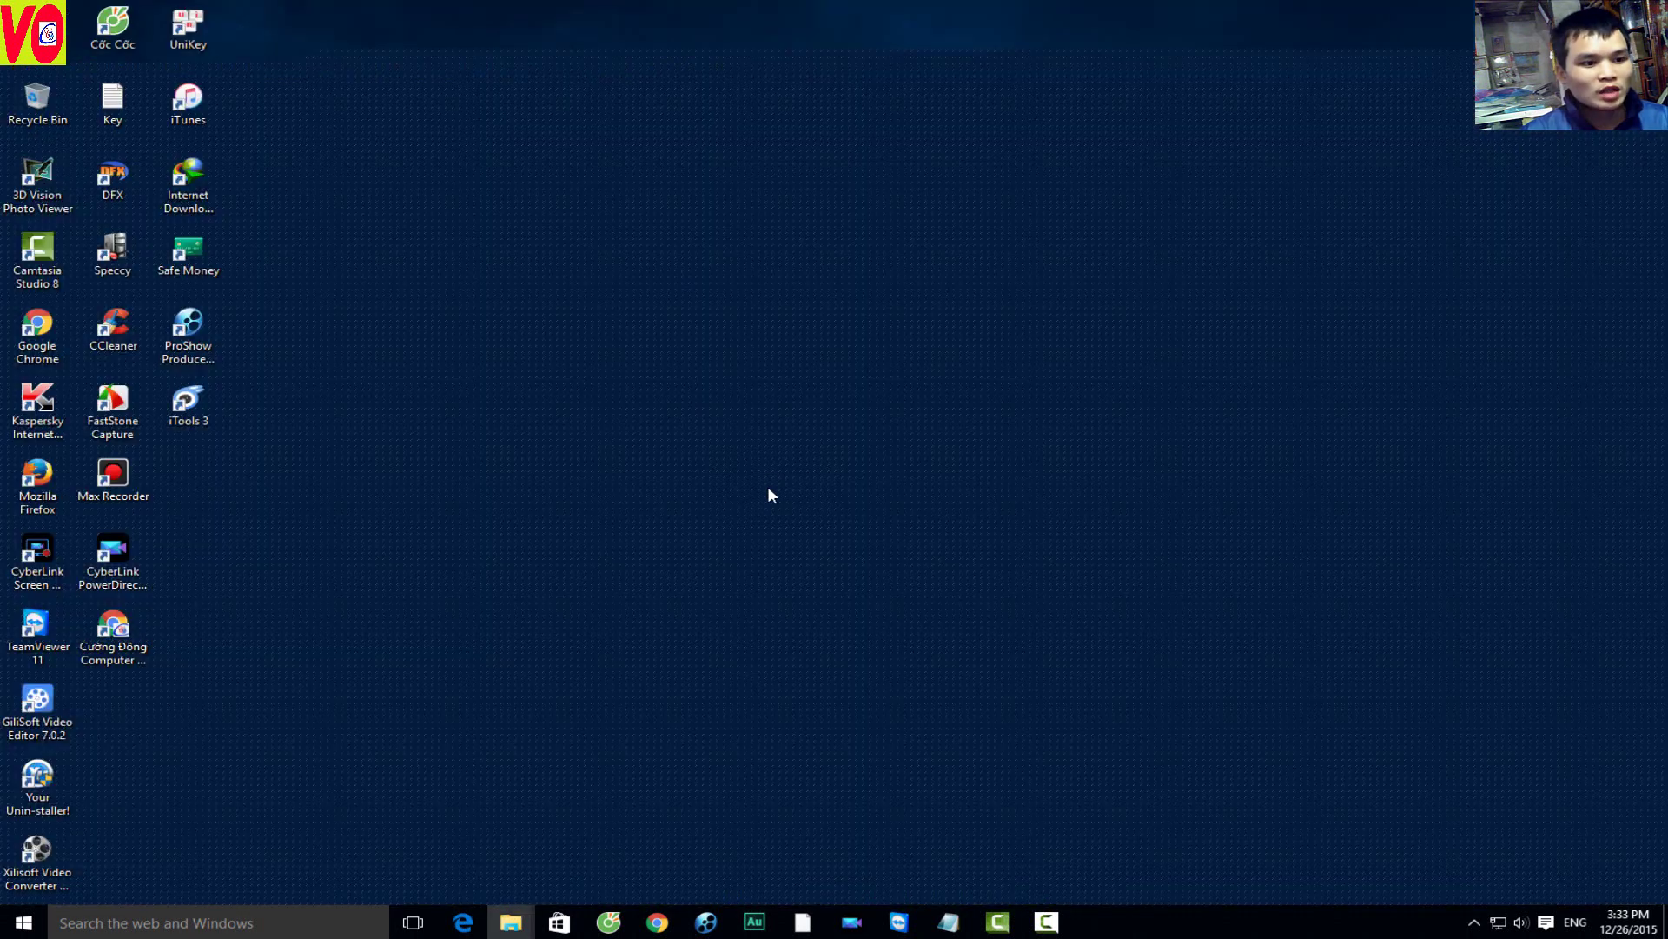
# Step: Launch Word 2016 from the Start search to get a new blank document
pyautogui.click(230, 921)
pyautogui.write('w')
pyautogui.click(208, 459)
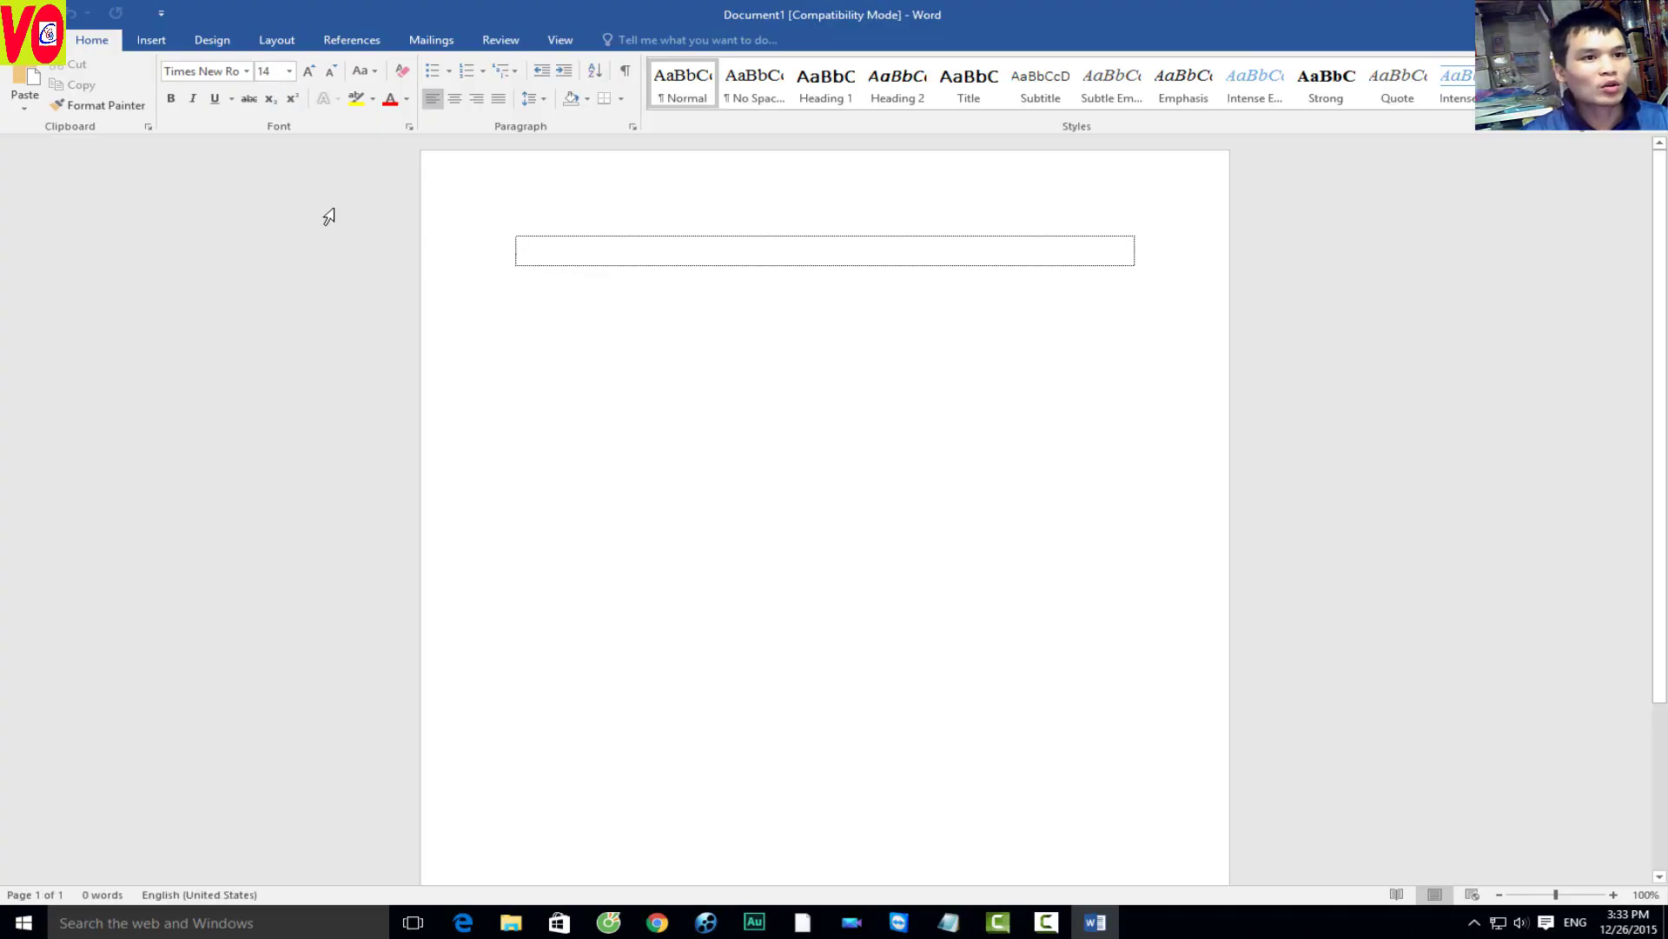
# Step: Browse the Insert, Home, Design and Layout tabs and check the Paragraph dialog's line and page break options
pyautogui.click(158, 48)
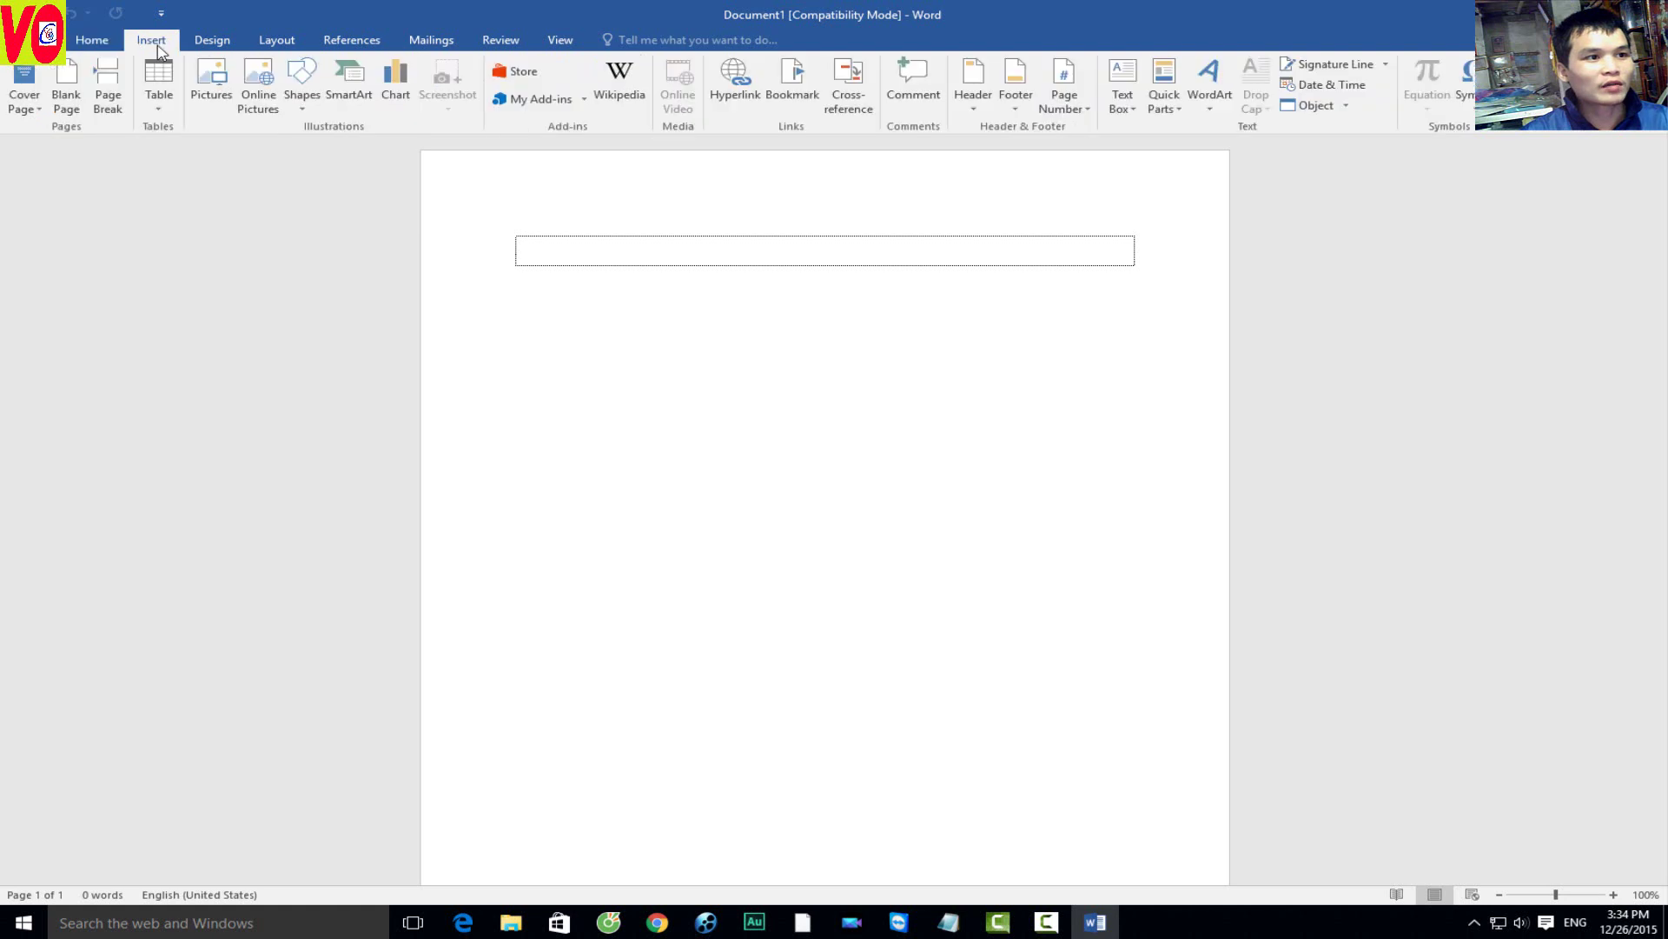
pyautogui.click(90, 40)
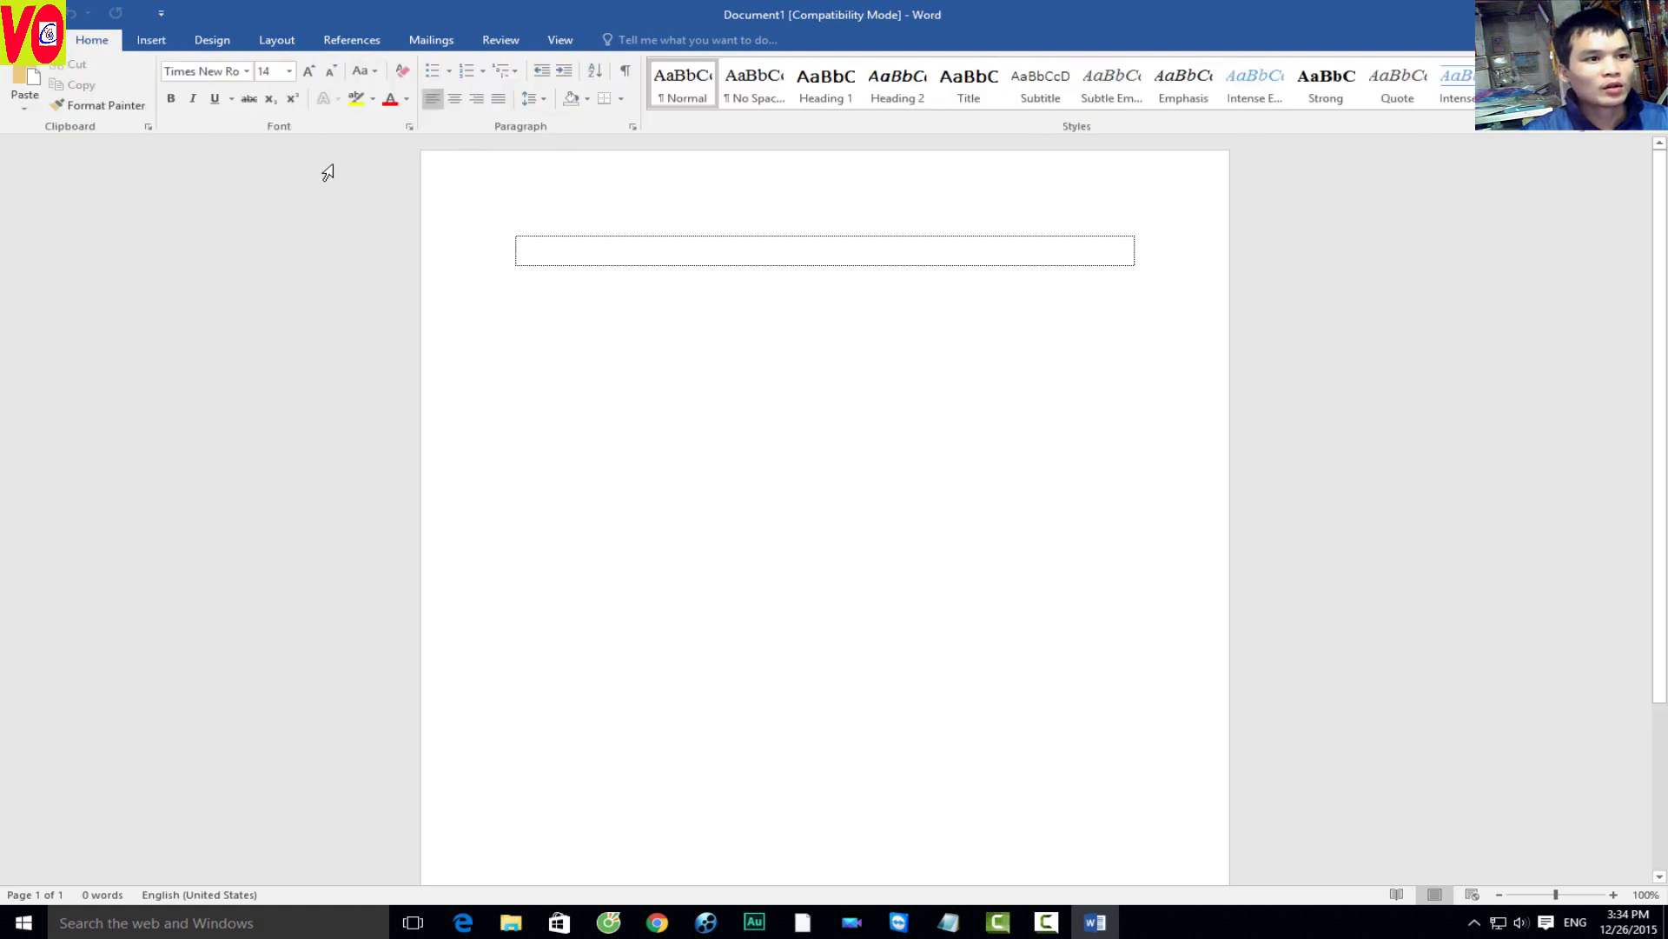
pyautogui.click(633, 128)
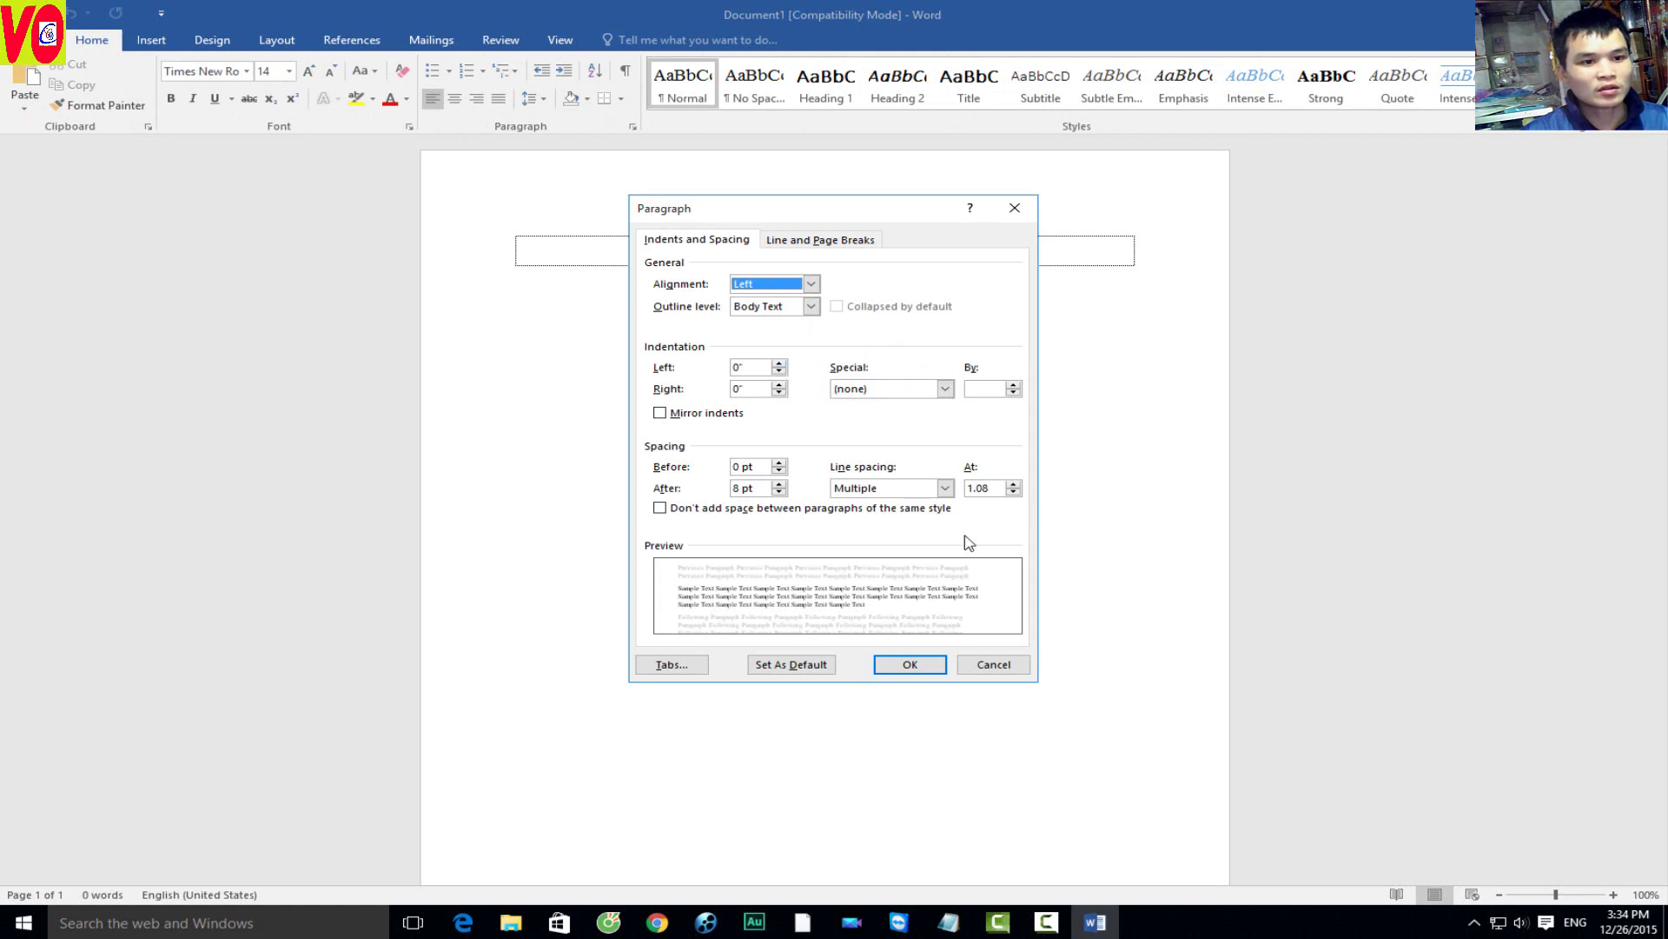
pyautogui.click(800, 241)
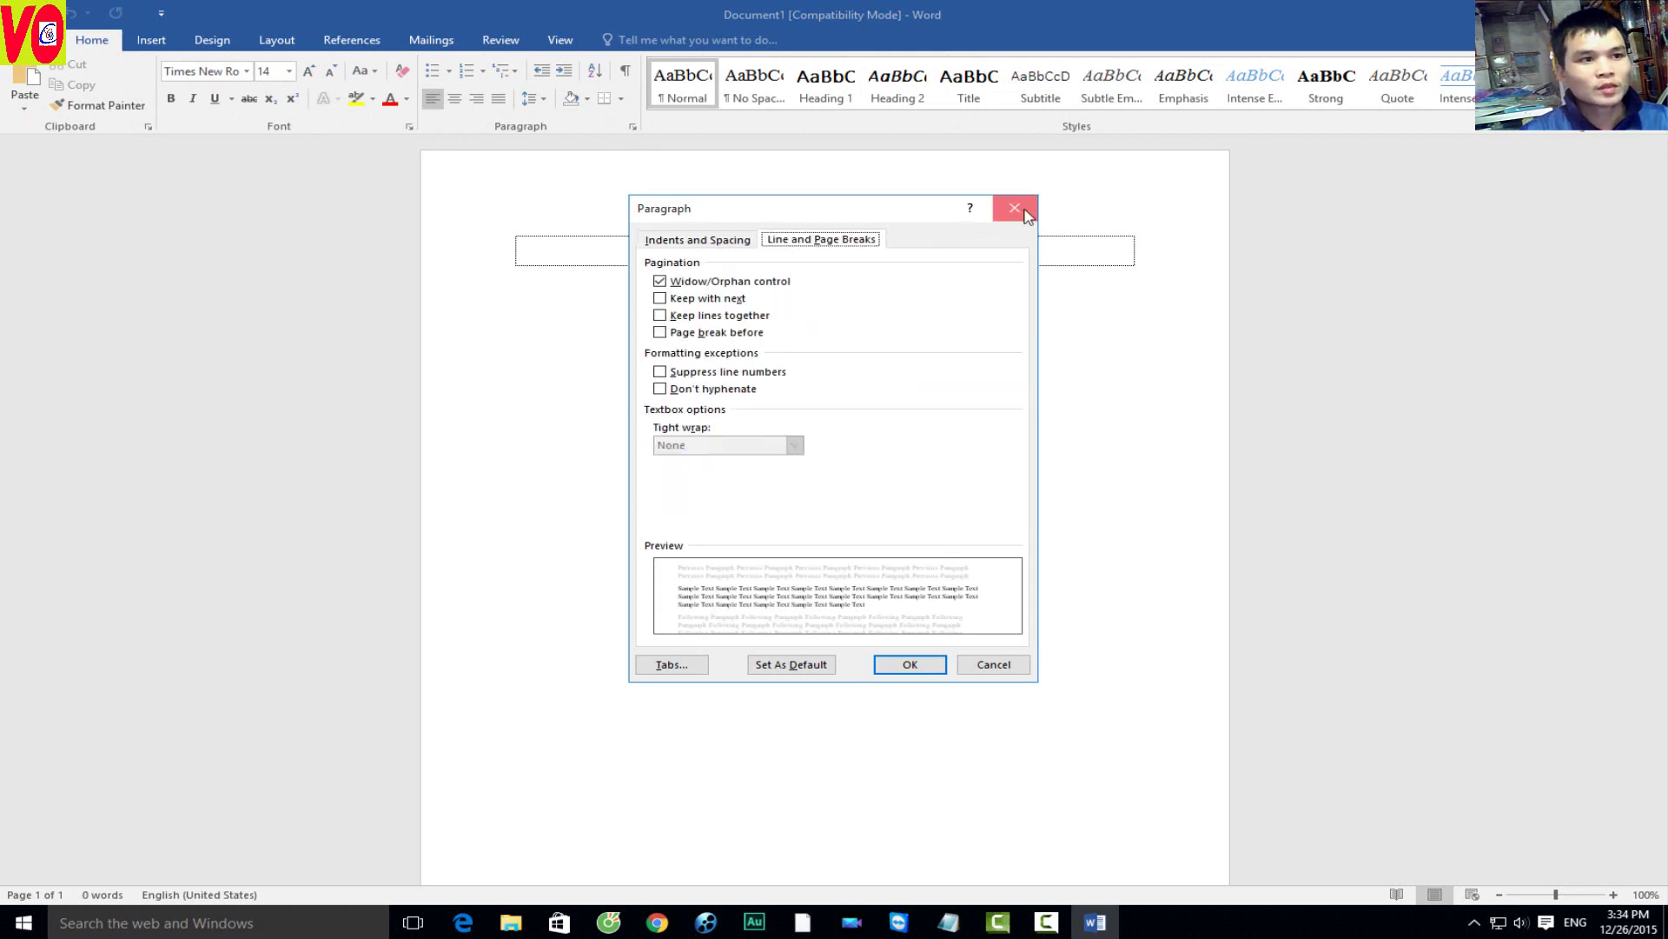
pyautogui.click(1014, 208)
pyautogui.click(155, 41)
pyautogui.click(114, 44)
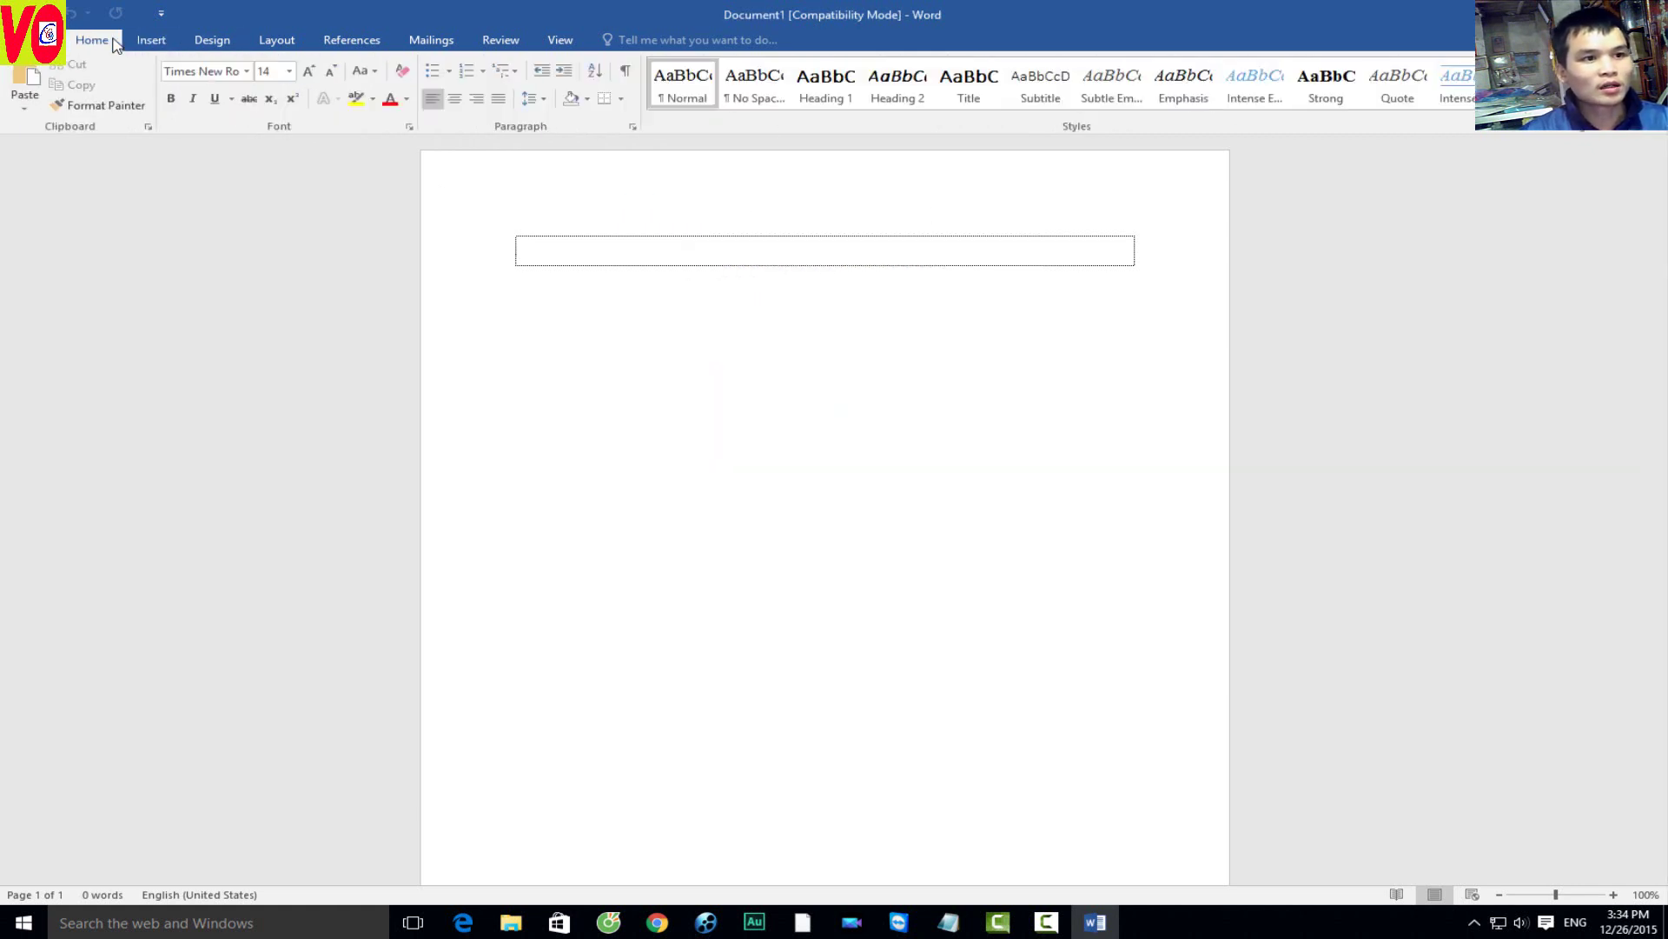
pyautogui.click(212, 40)
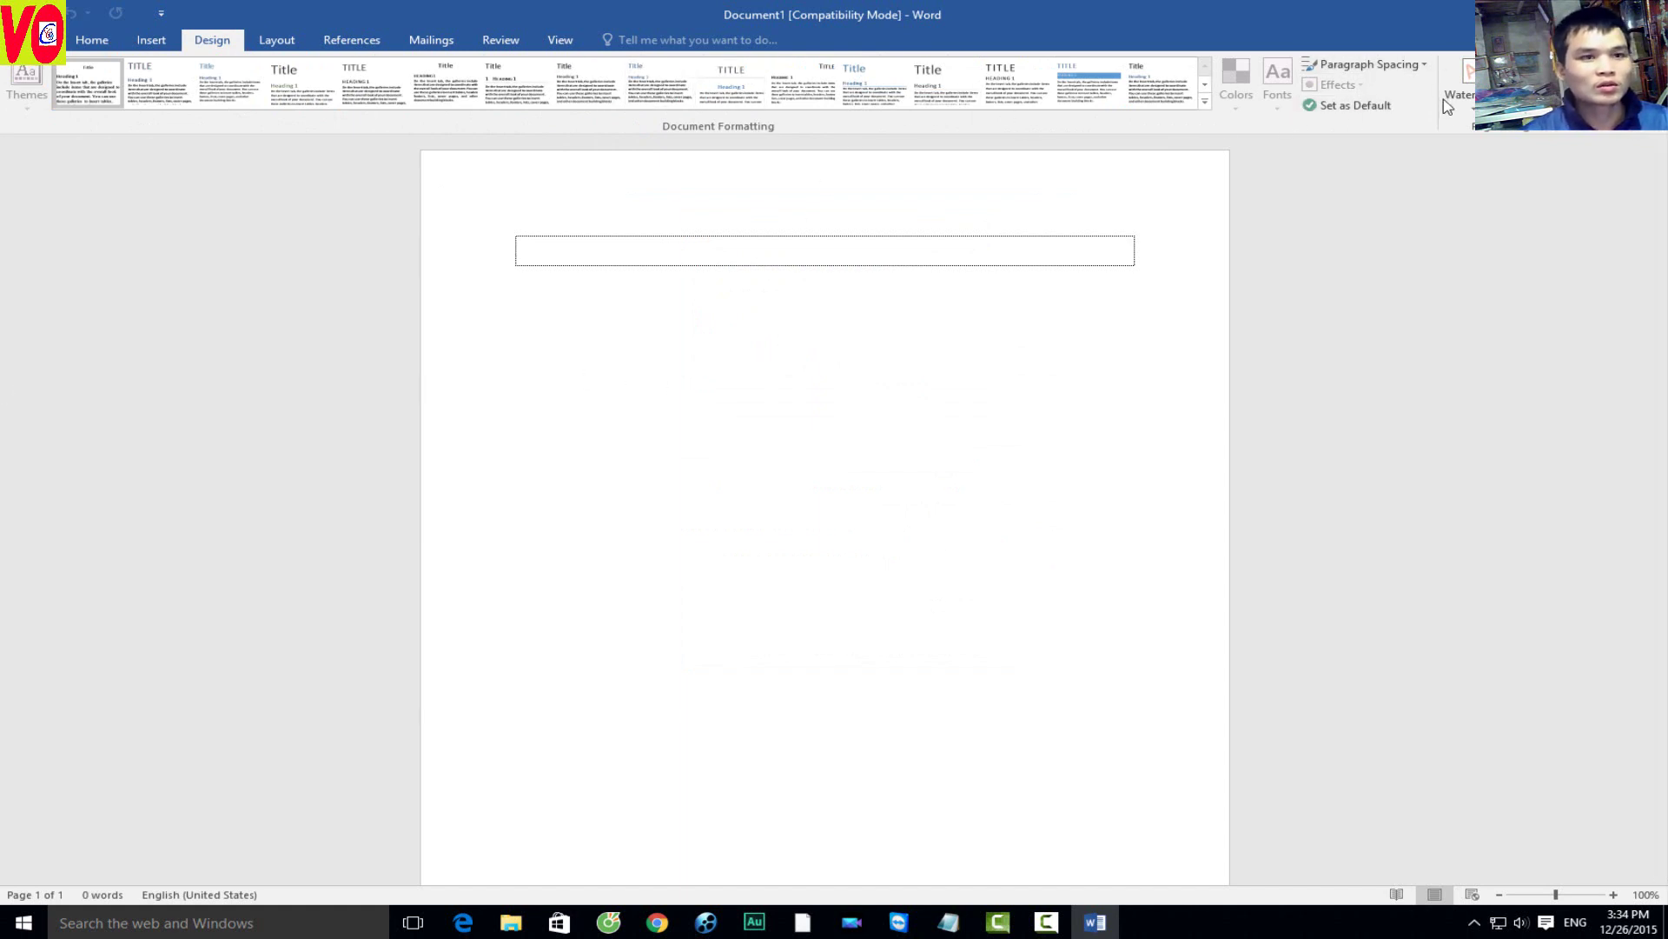
pyautogui.click(284, 41)
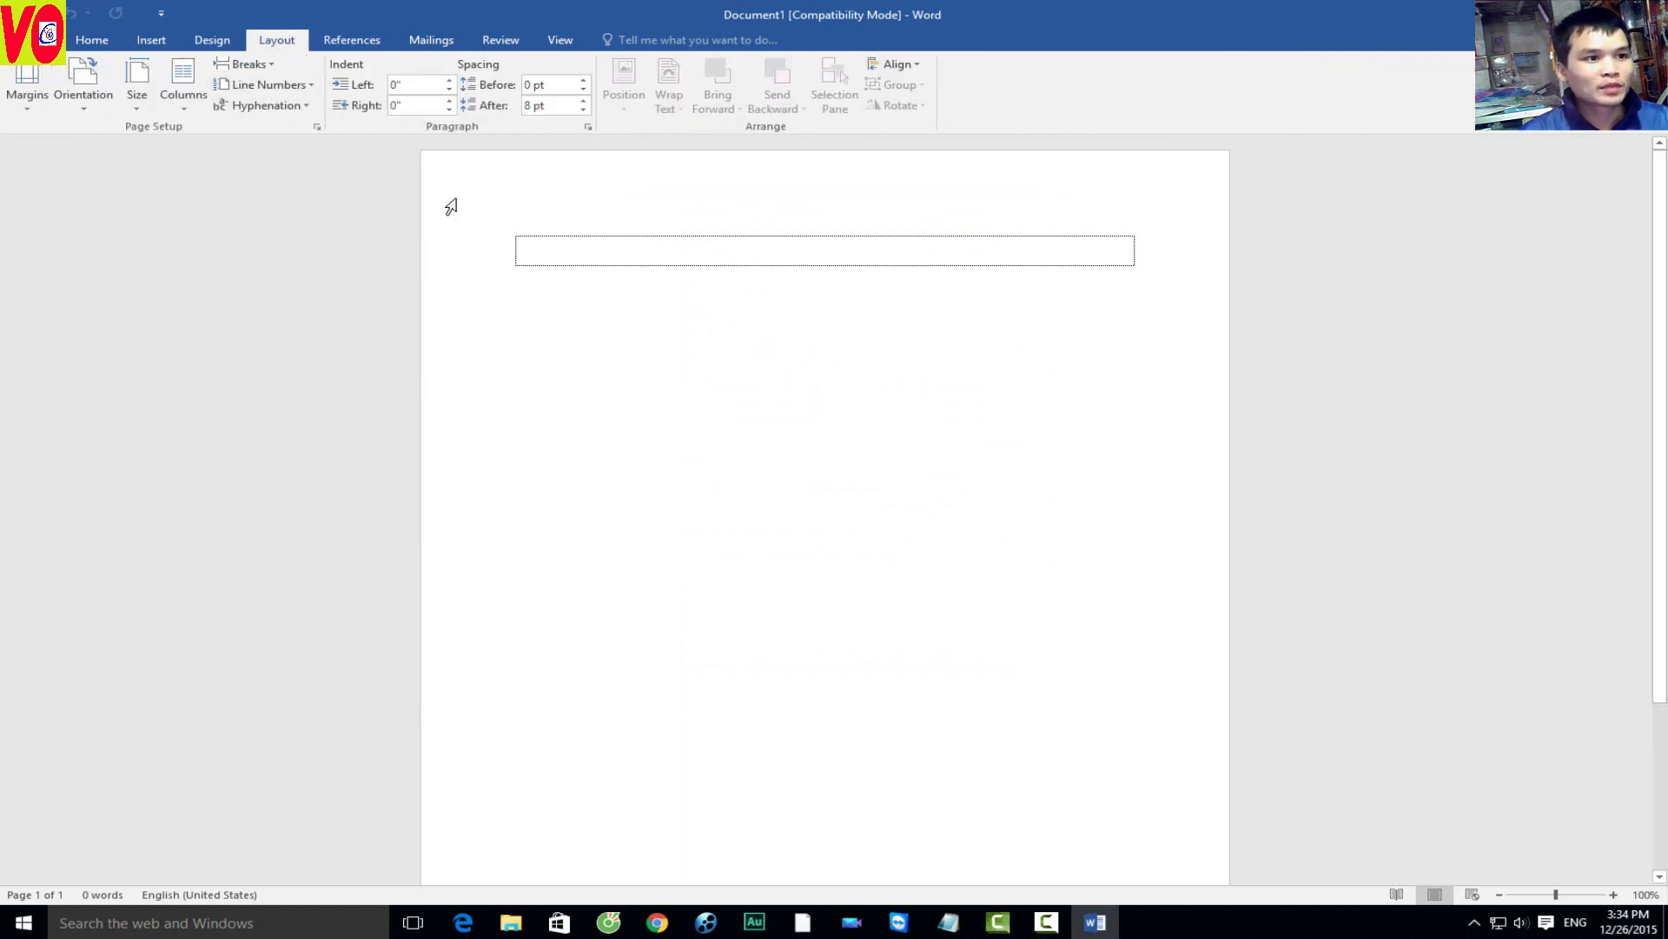
# Step: Look through the Page Setup margin and paper settings without changing anything
pyautogui.click(317, 127)
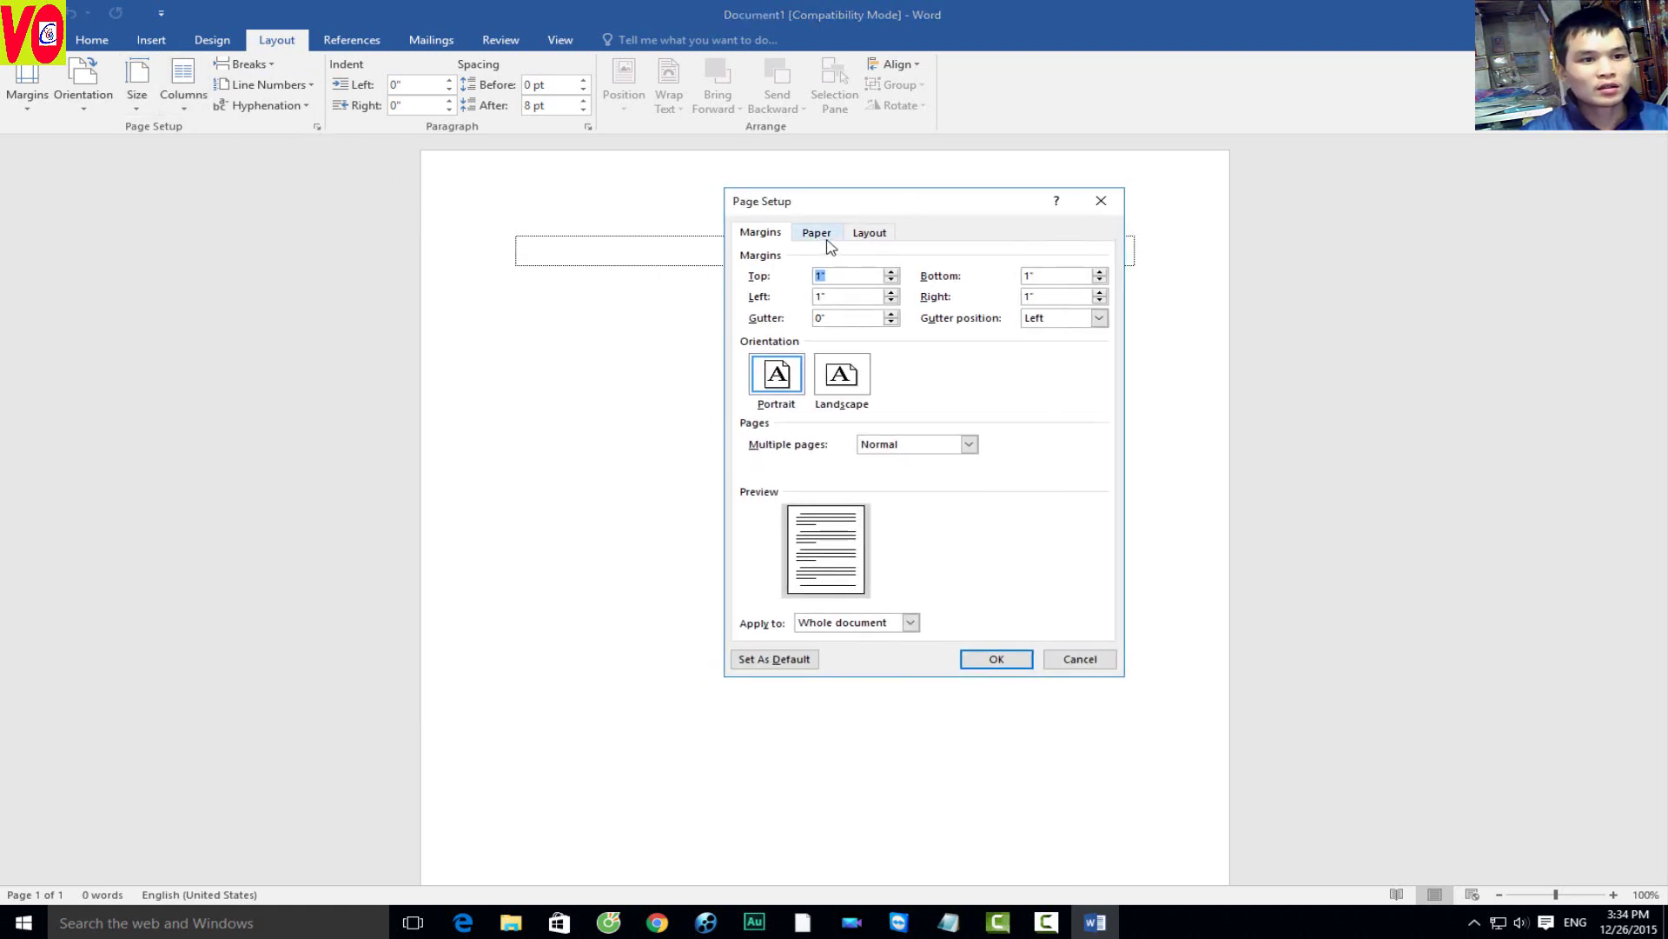
pyautogui.click(822, 236)
pyautogui.click(773, 235)
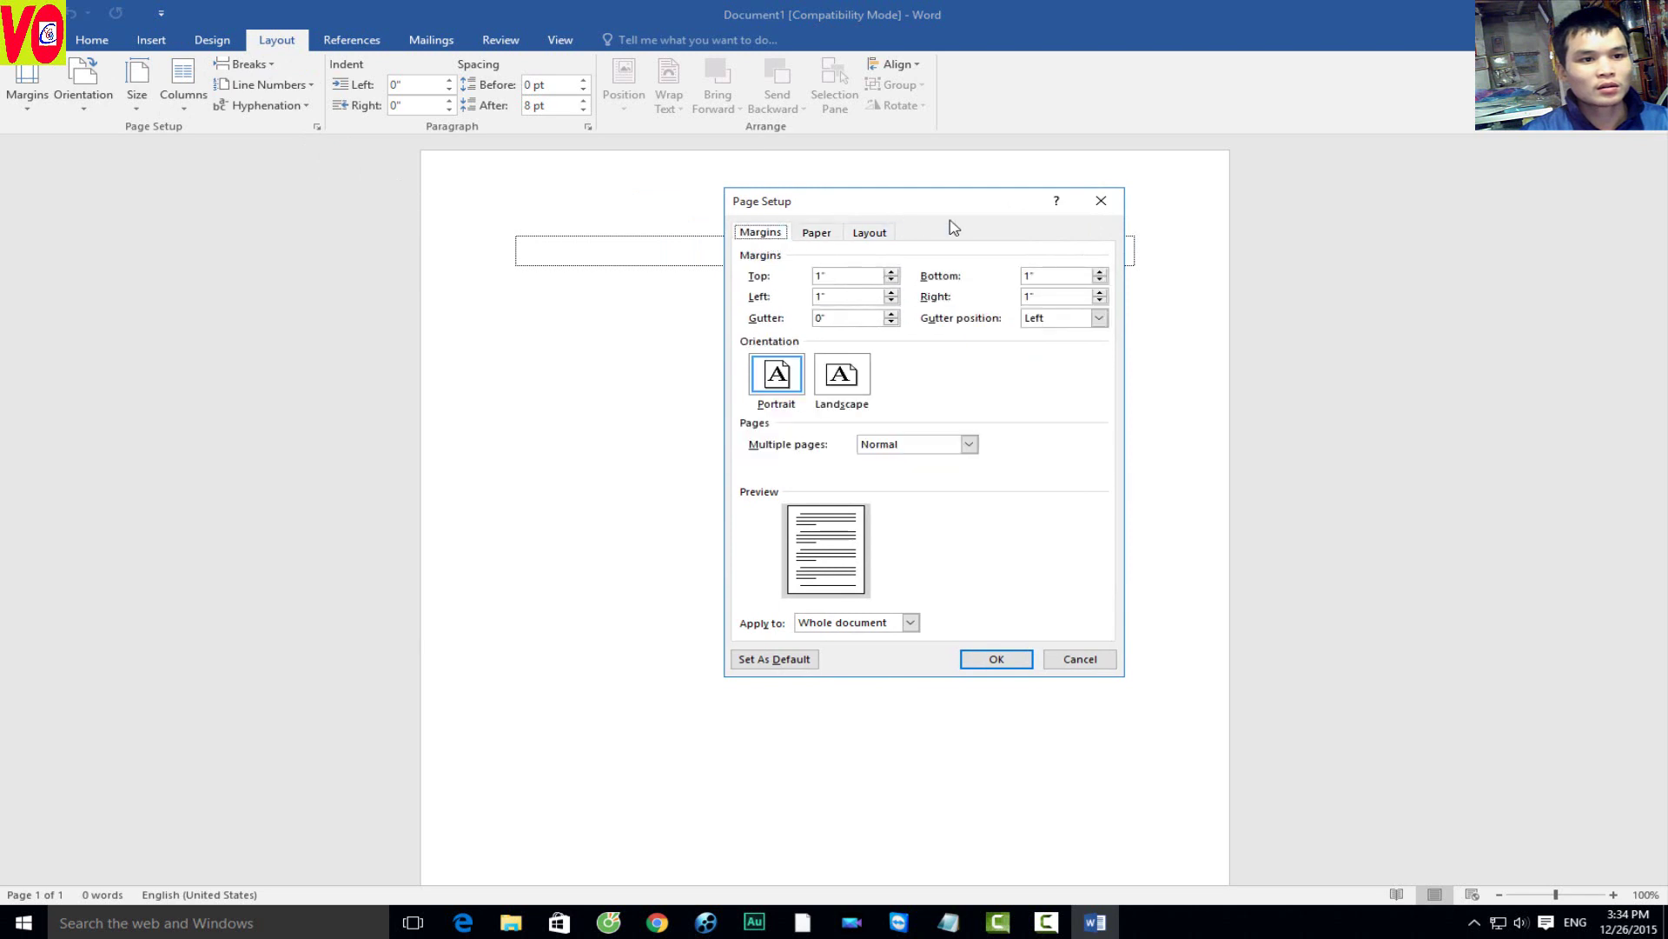
pyautogui.click(815, 232)
pyautogui.click(1101, 200)
# Step: In Word Options > Advanced, set Show measurements in units of to Centimeters
pyautogui.hotkey('ctrl', 'o')
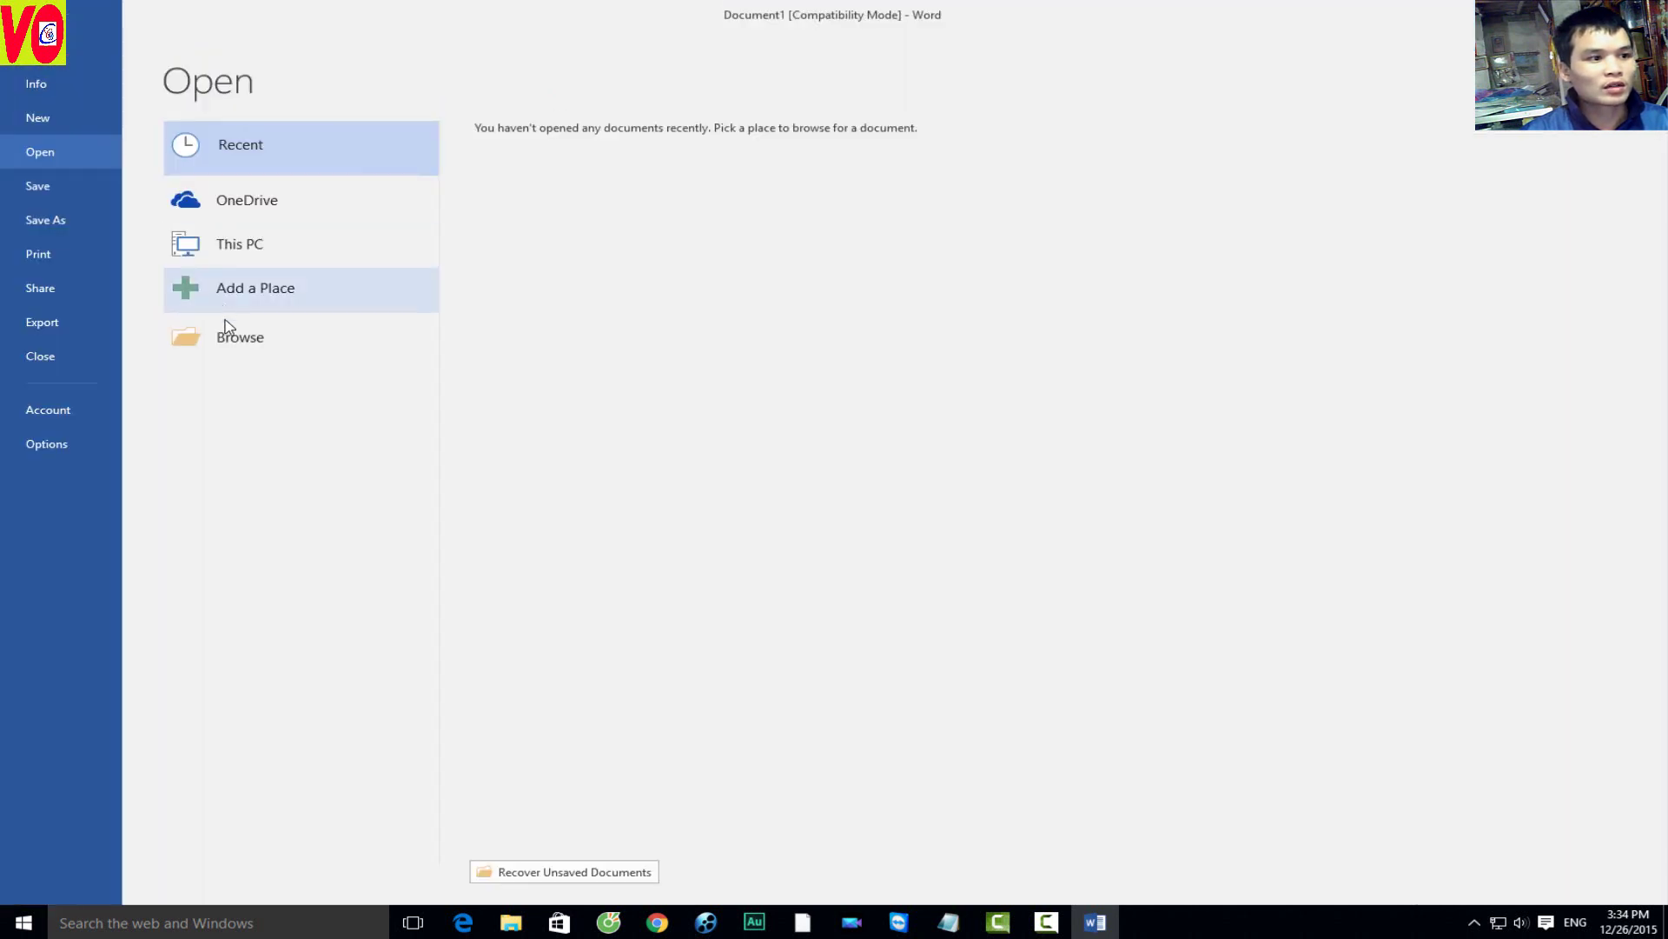
pyautogui.click(115, 439)
pyautogui.click(613, 208)
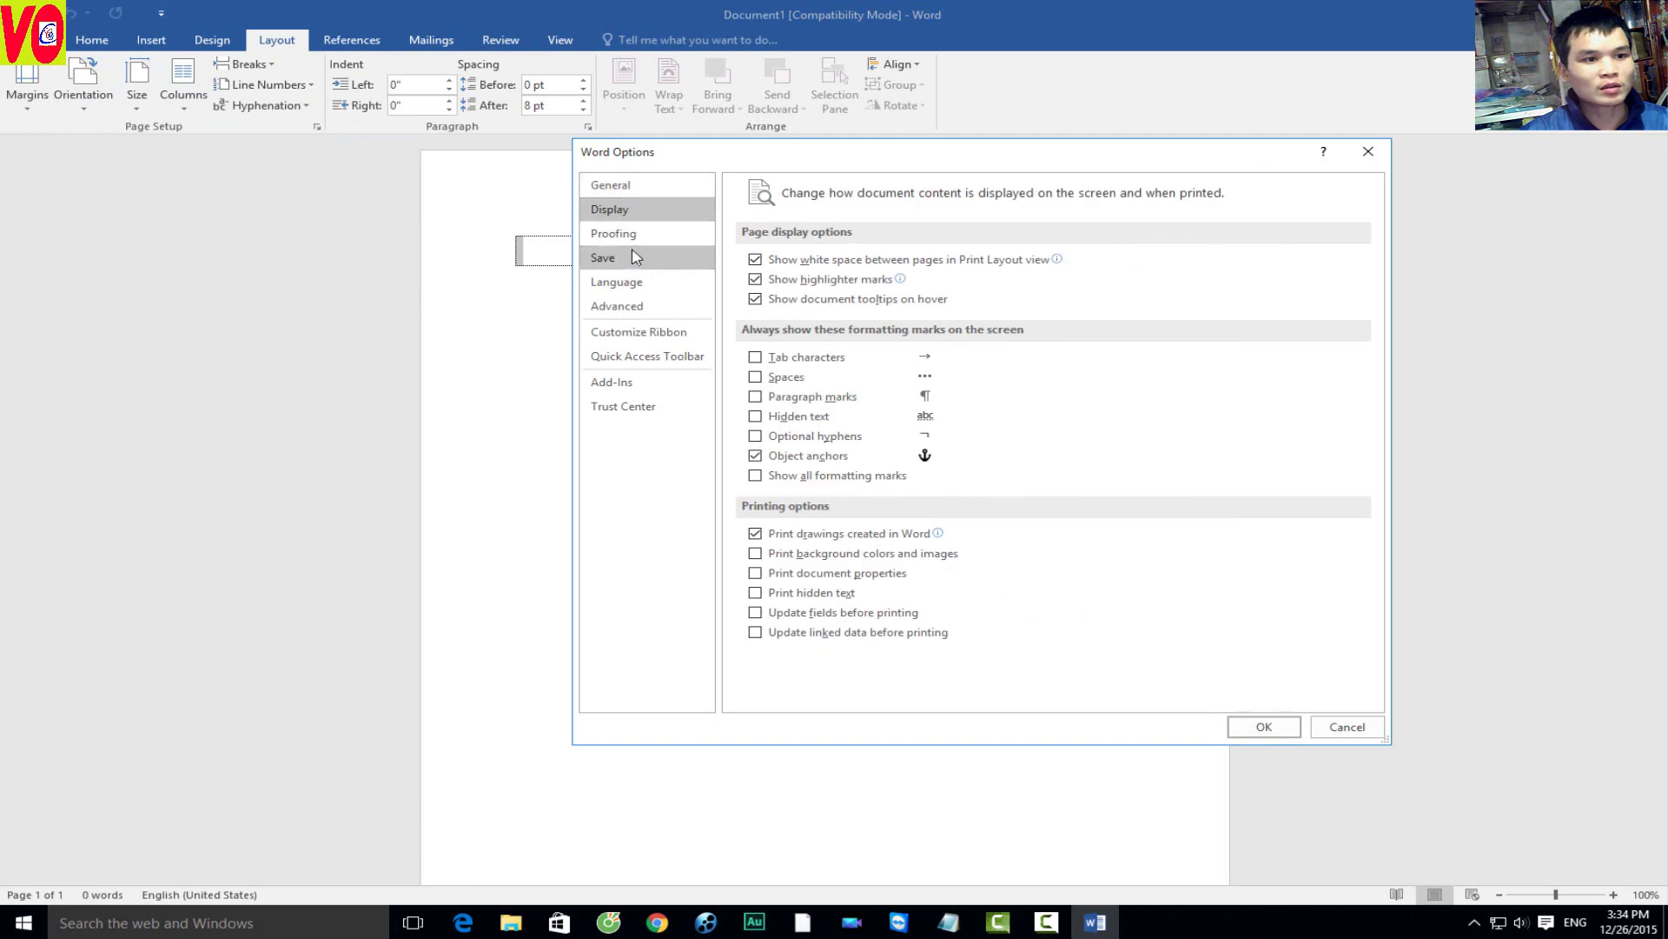
pyautogui.click(617, 281)
pyautogui.click(617, 306)
pyautogui.scroll(-5, 1036, 540)
pyautogui.scroll(-5, 1037, 540)
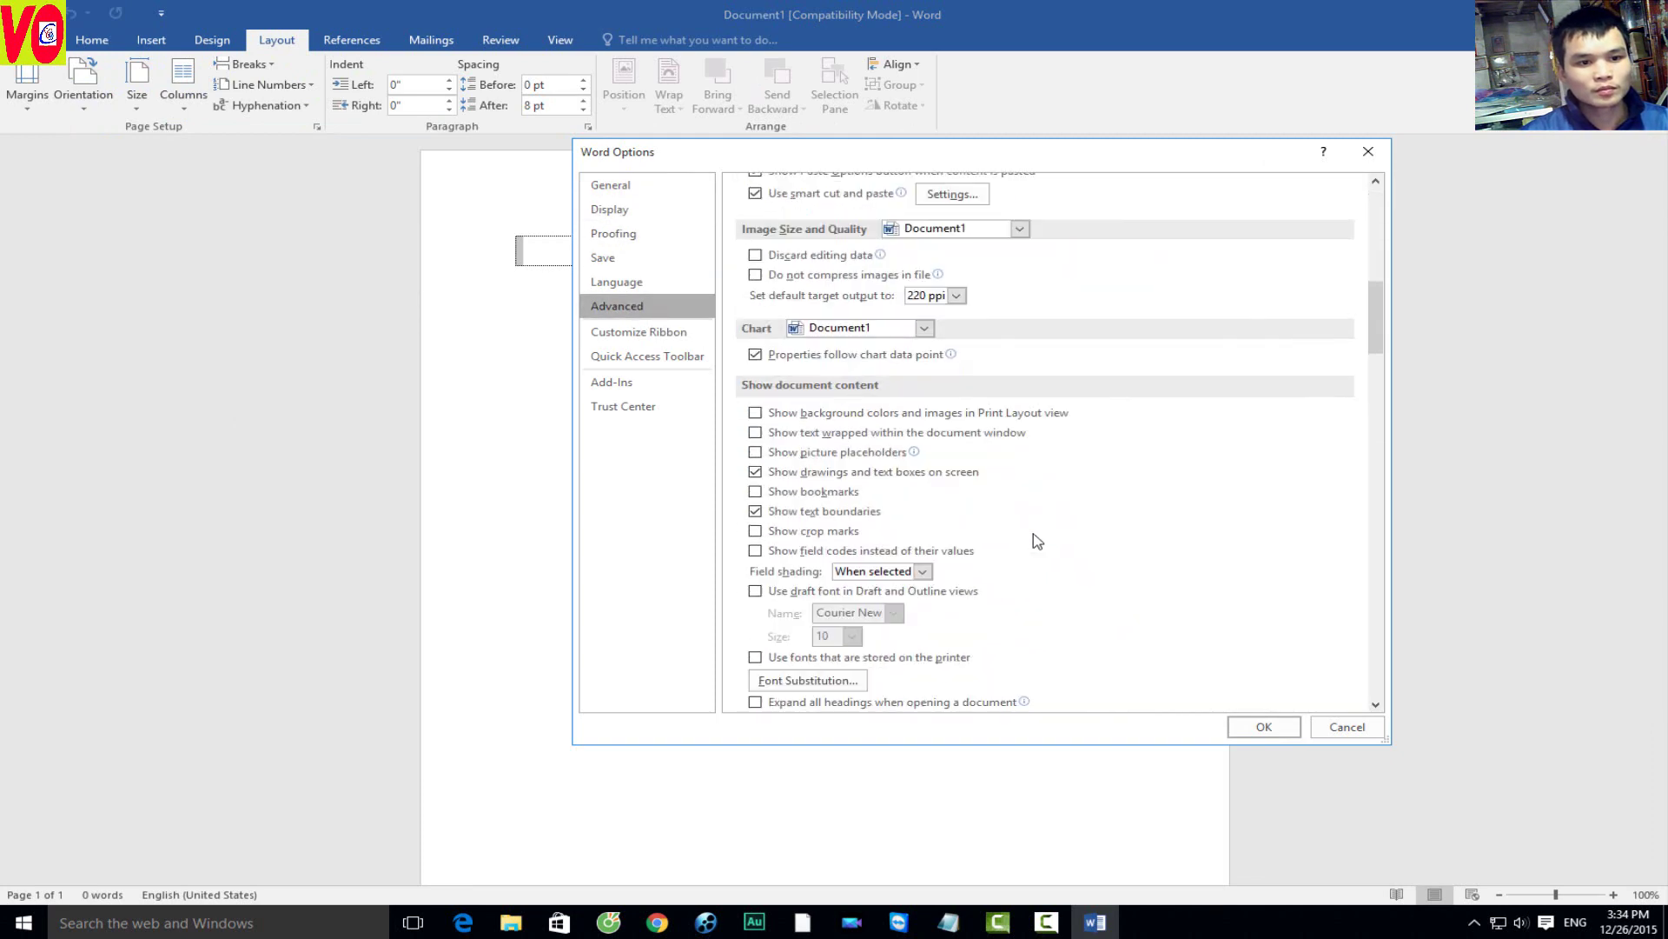
pyautogui.scroll(-3, 1036, 540)
pyautogui.click(1084, 663)
pyautogui.click(1039, 678)
# Step: Glance at the Language and Save options, then confirm the centimetre units with OK
pyautogui.scroll(5, 869, 521)
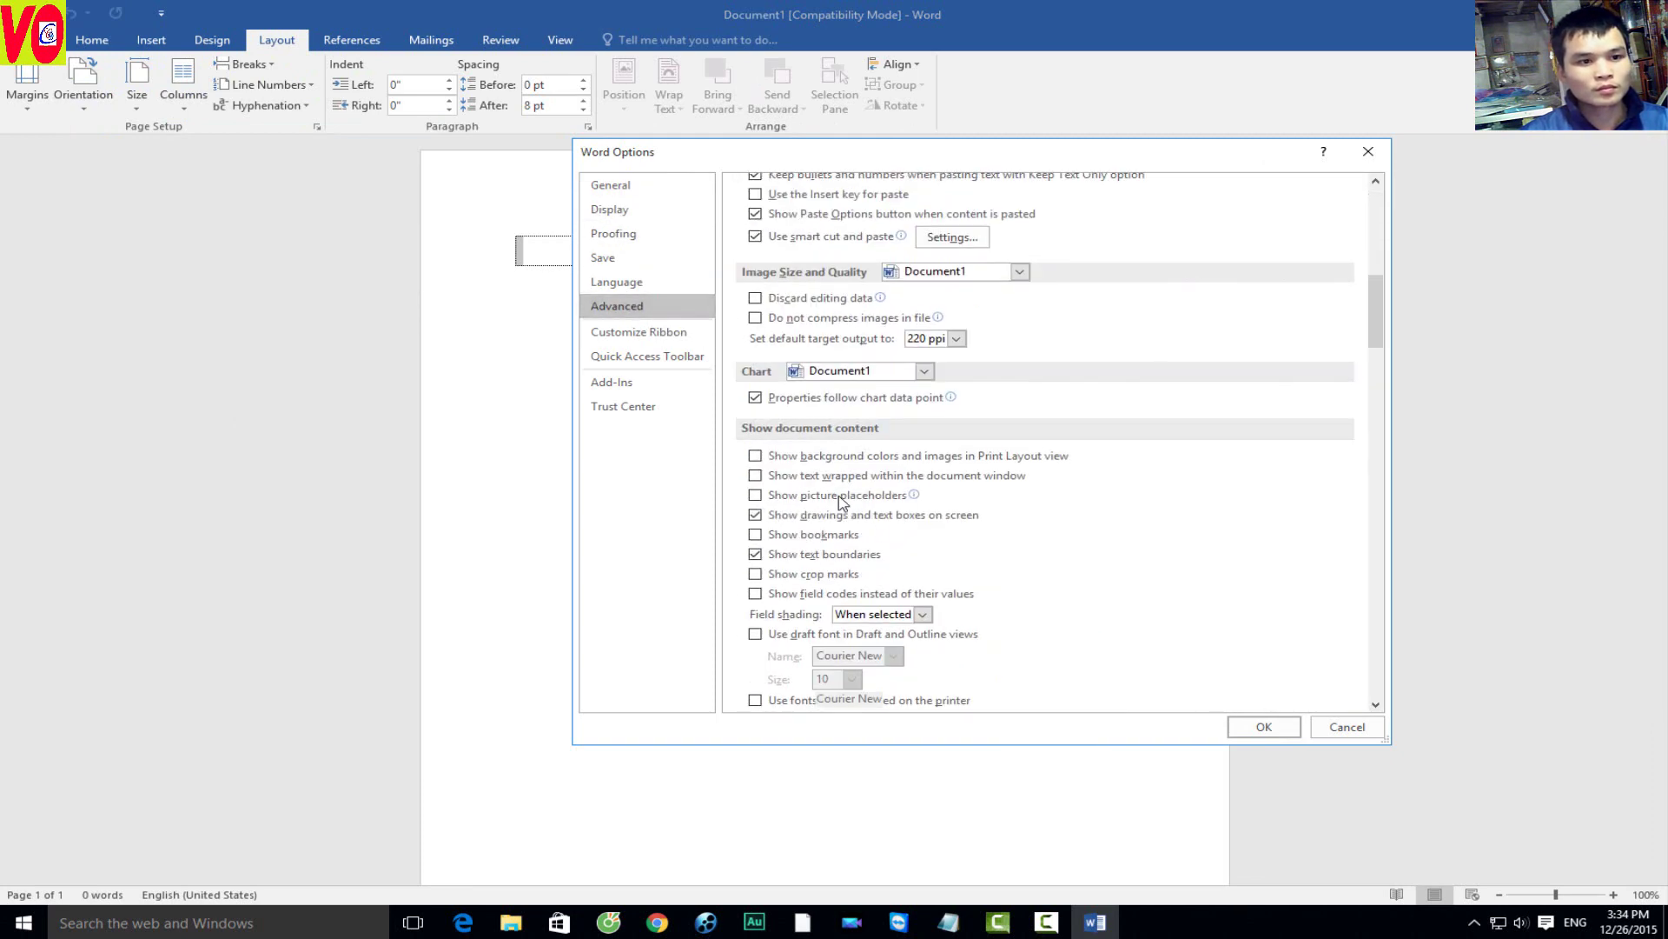
pyautogui.scroll(5, 782, 434)
pyautogui.scroll(3, 739, 391)
pyautogui.click(654, 283)
pyautogui.click(650, 258)
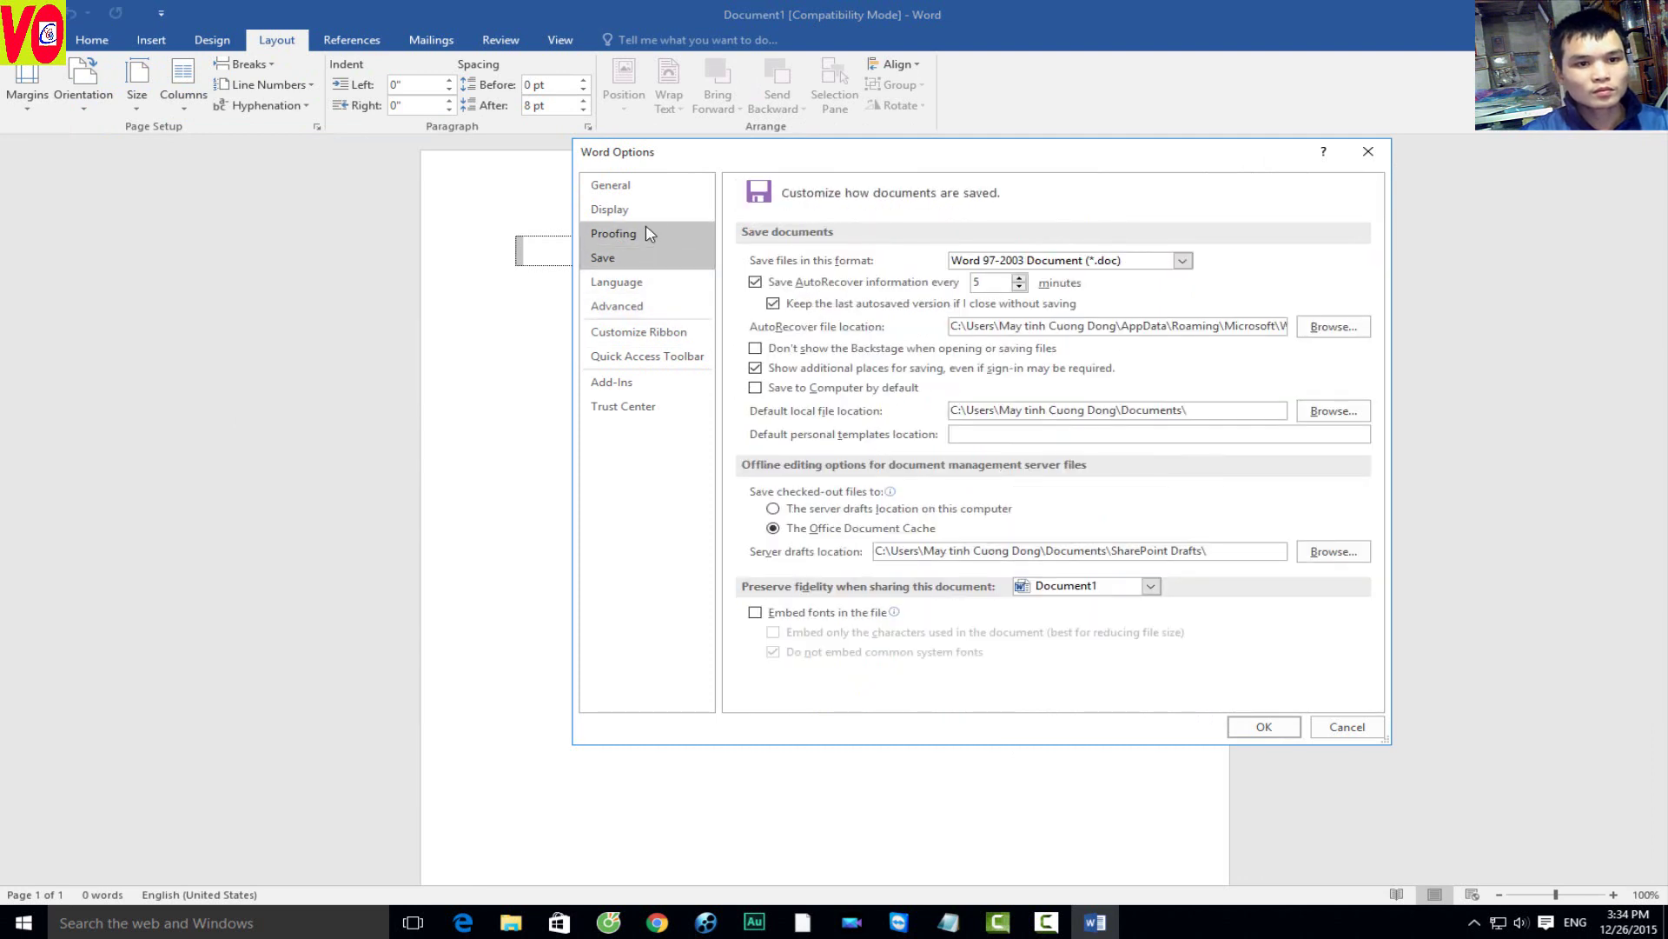
pyautogui.click(1265, 727)
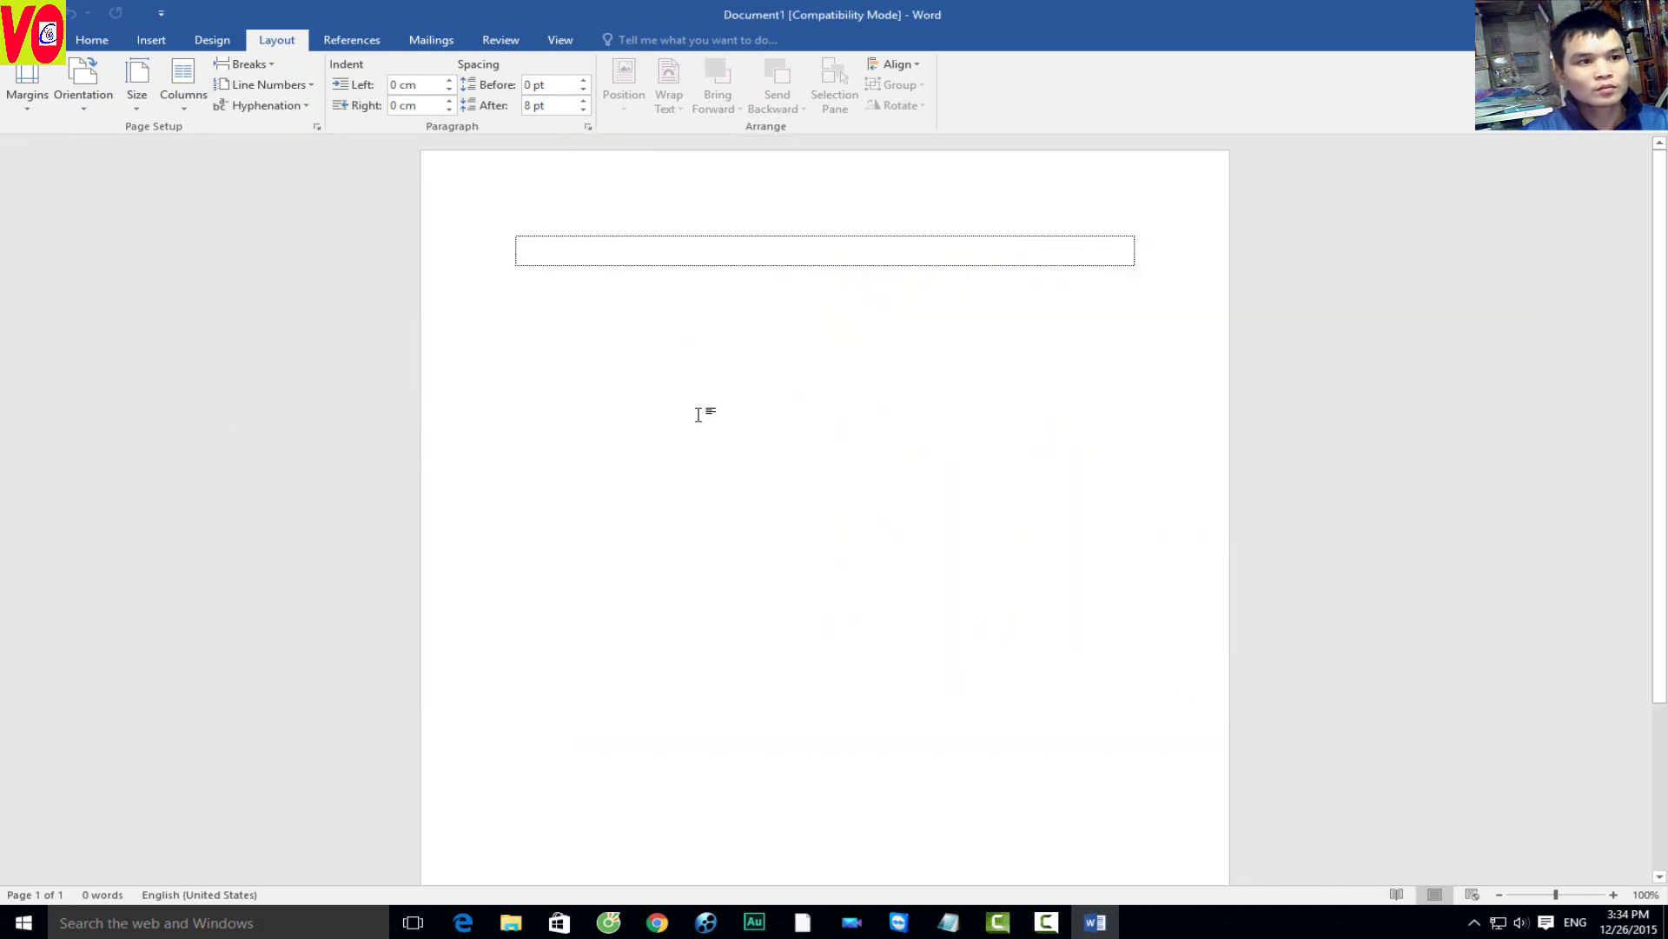
# Step: In Page Setup, choose A4 210 x 297 mm as the paper size
pyautogui.click(317, 127)
pyautogui.hotkey('ctrl', 'shift', 'Tab')
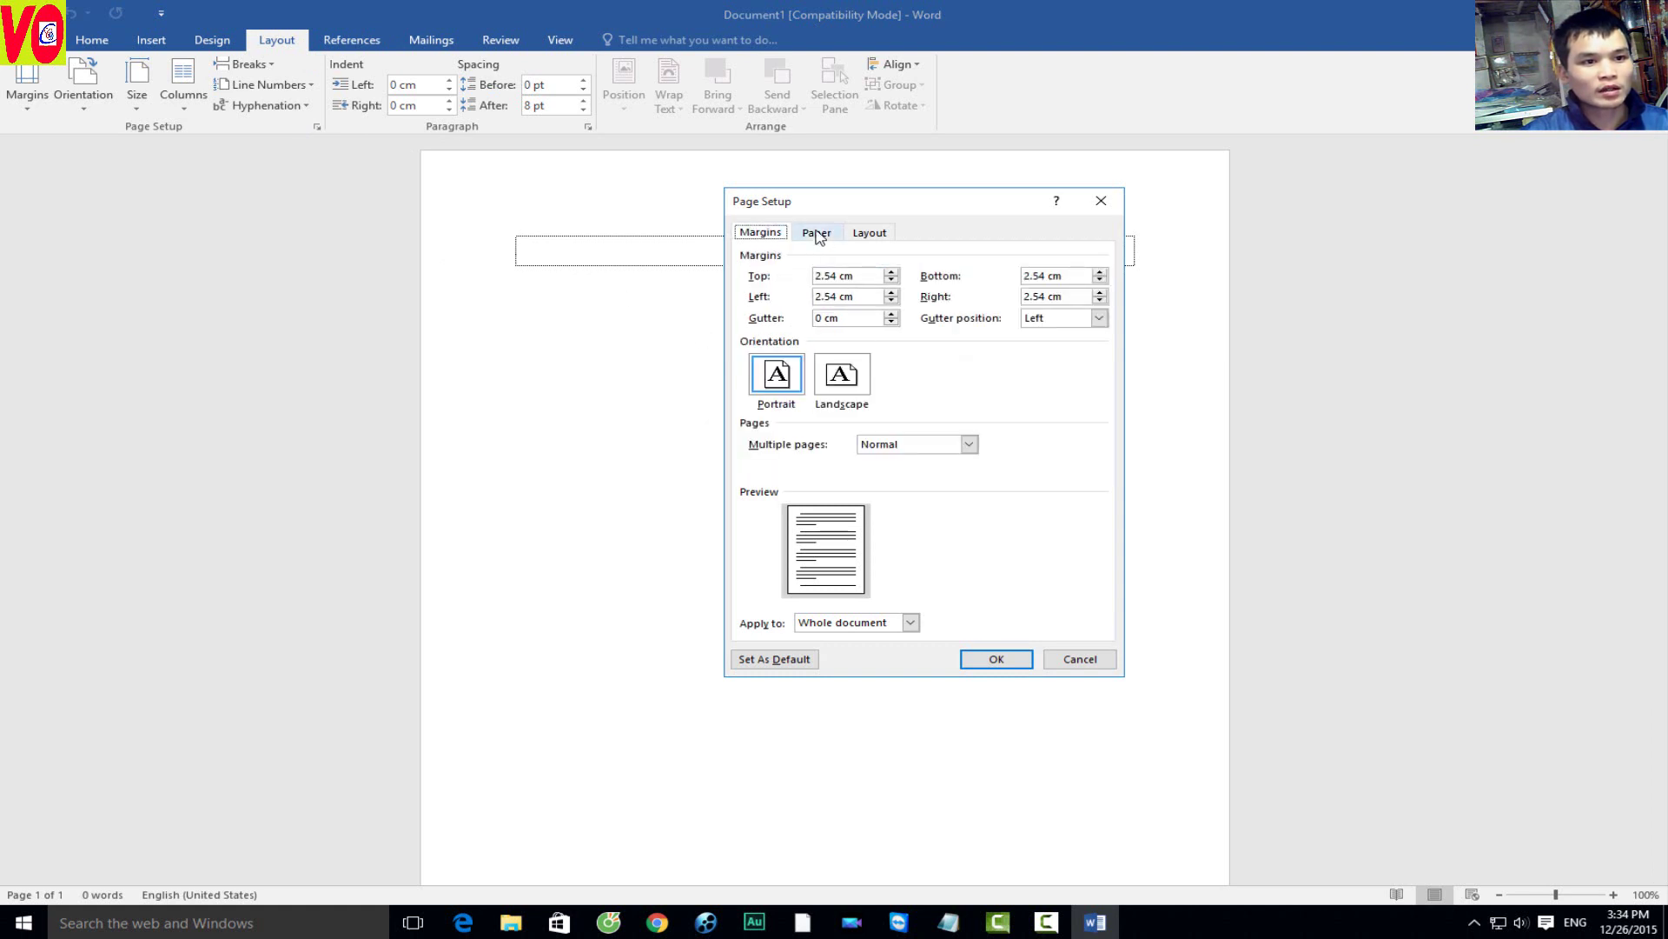
pyautogui.click(816, 232)
pyautogui.click(917, 277)
pyautogui.scroll(-3, 910, 326)
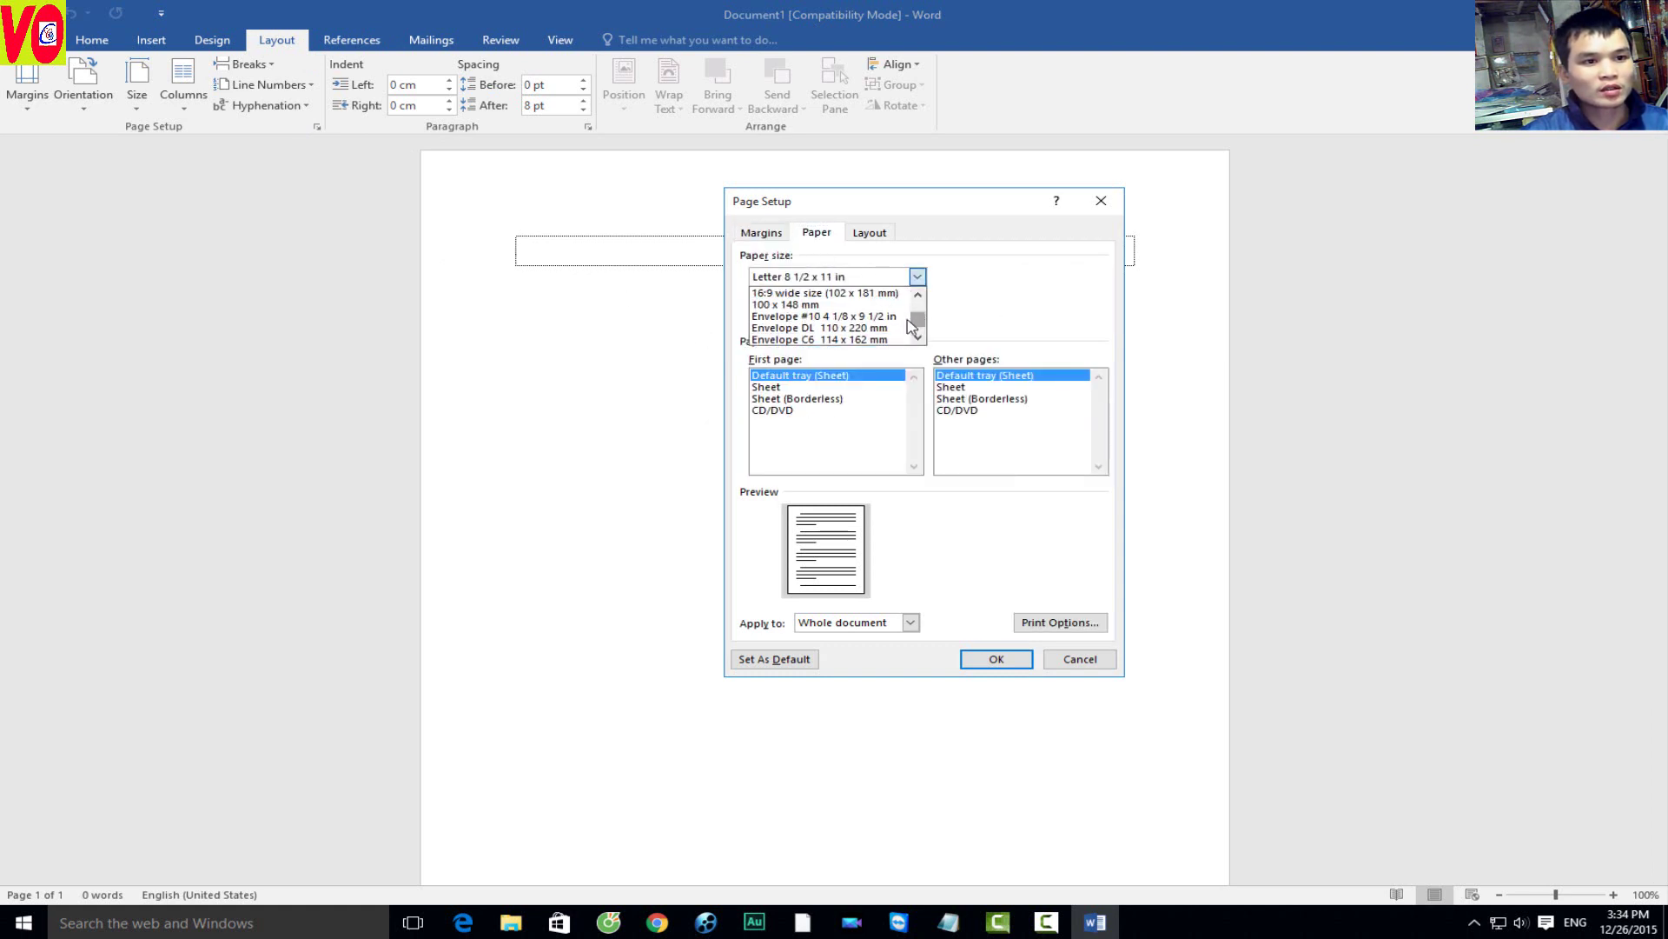
pyautogui.scroll(2, 843, 319)
pyautogui.scroll(2, 843, 320)
pyautogui.scroll(1, 842, 320)
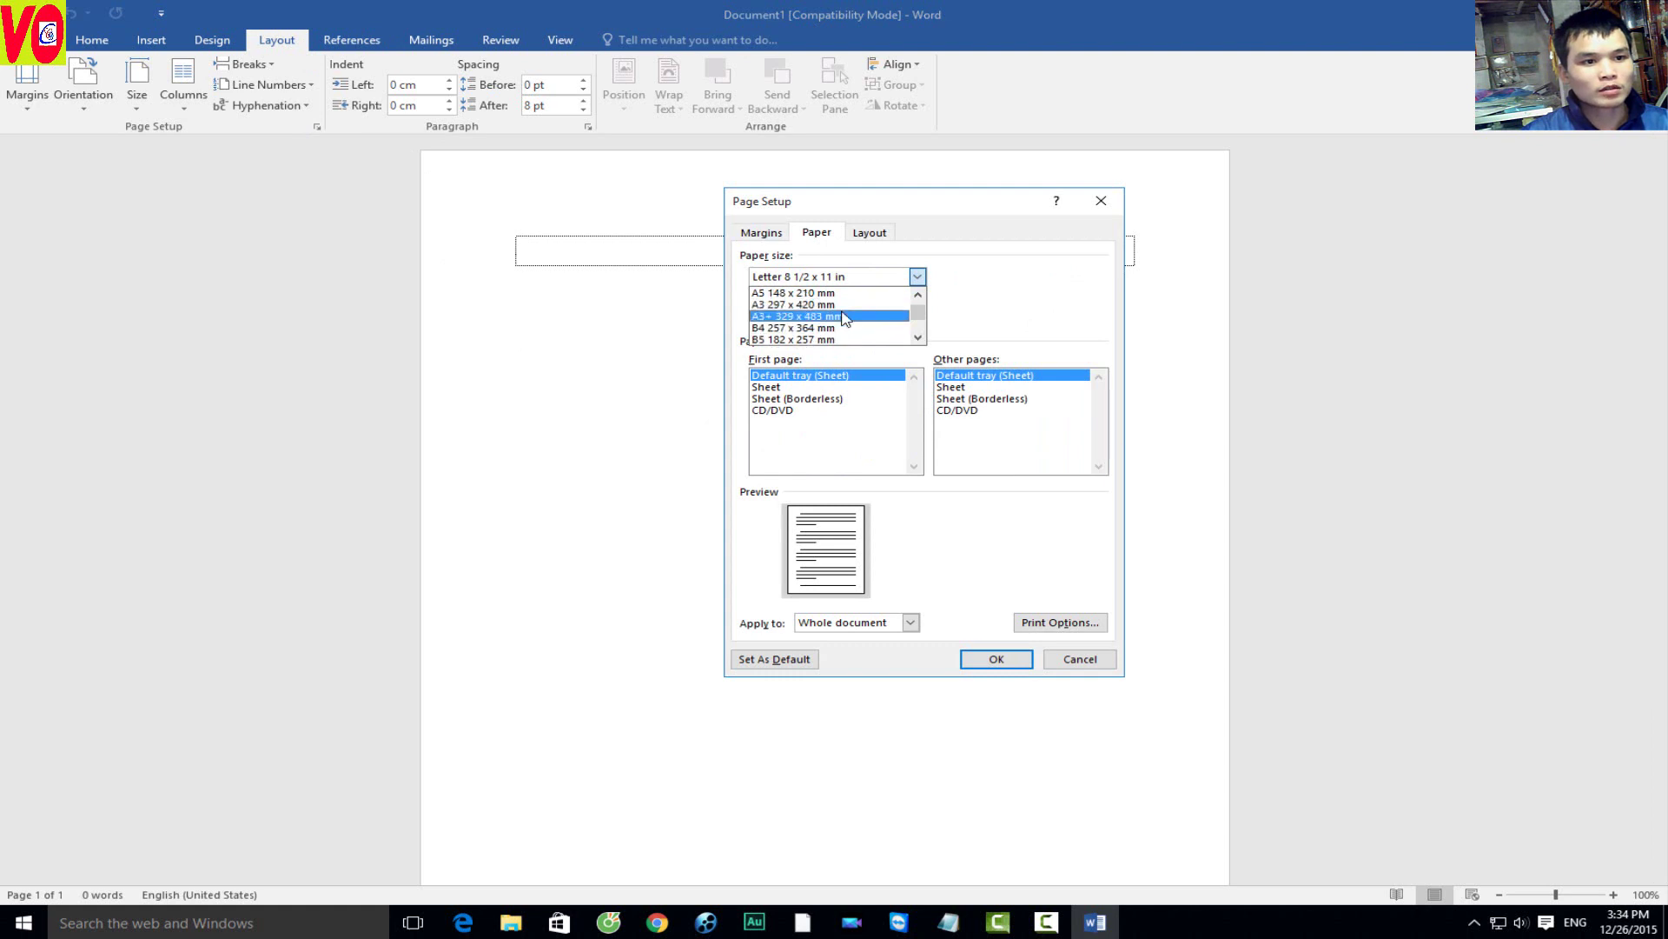
pyautogui.scroll(1, 838, 322)
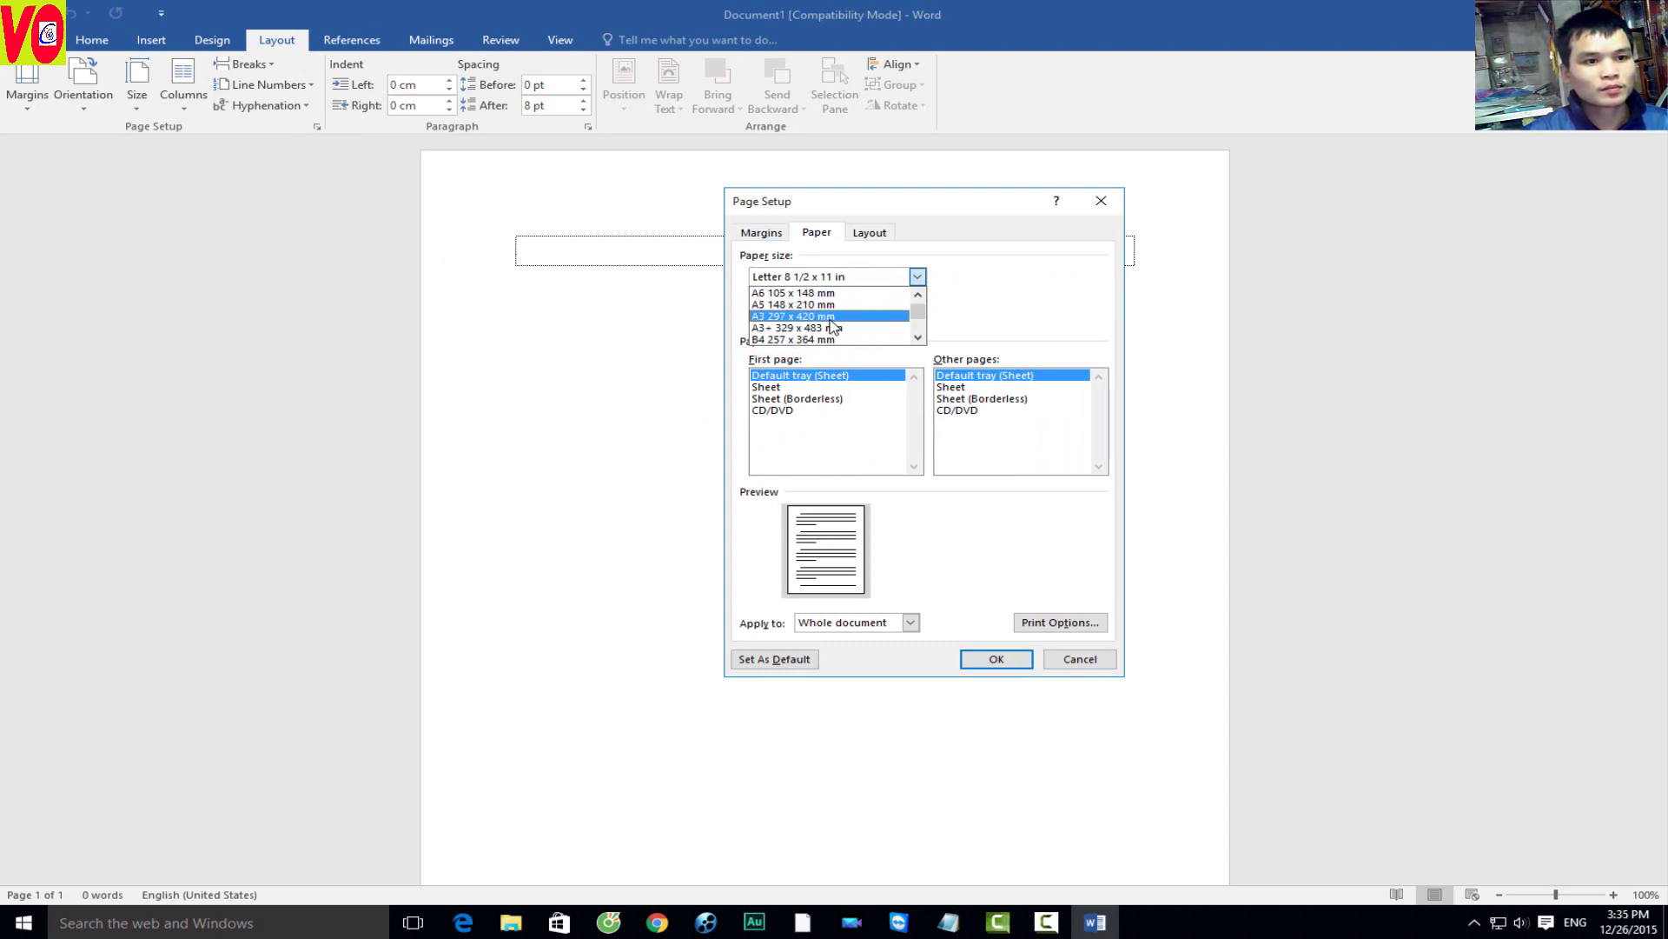
pyautogui.scroll(1, 832, 324)
pyautogui.scroll(2, 826, 325)
pyautogui.scroll(1, 825, 321)
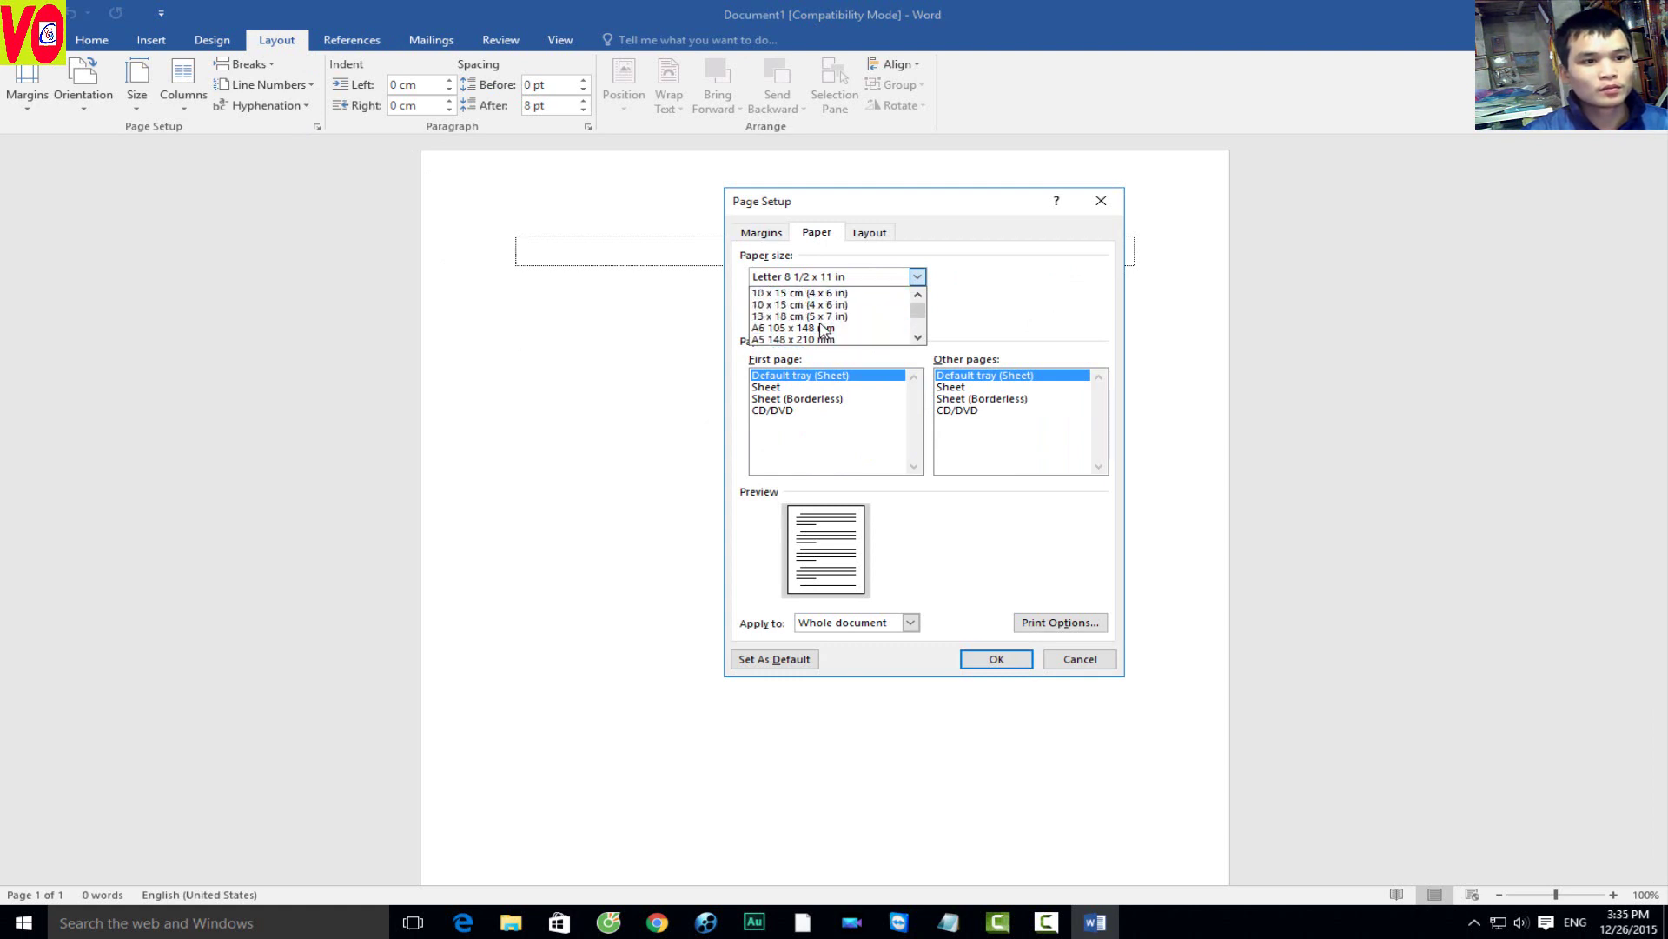
pyautogui.click(824, 305)
# Step: Enter margins of 2 cm top, bottom and right and 3 cm left, and make them the default
pyautogui.click(762, 234)
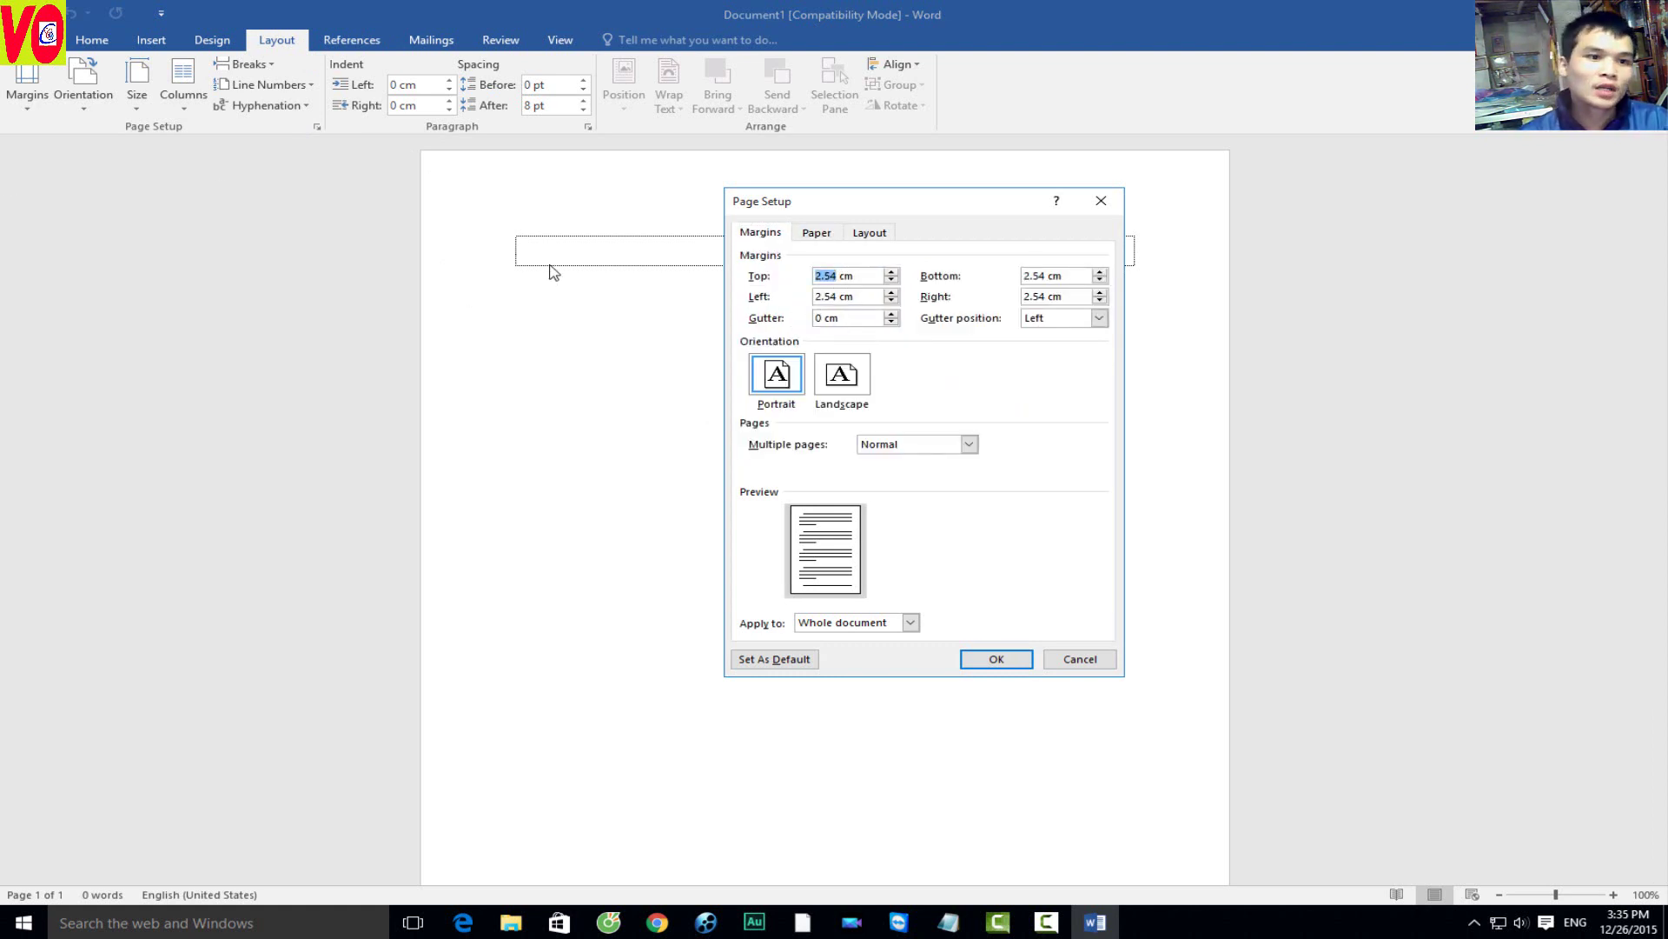
pyautogui.write('2')
pyautogui.doubleClick(1037, 275)
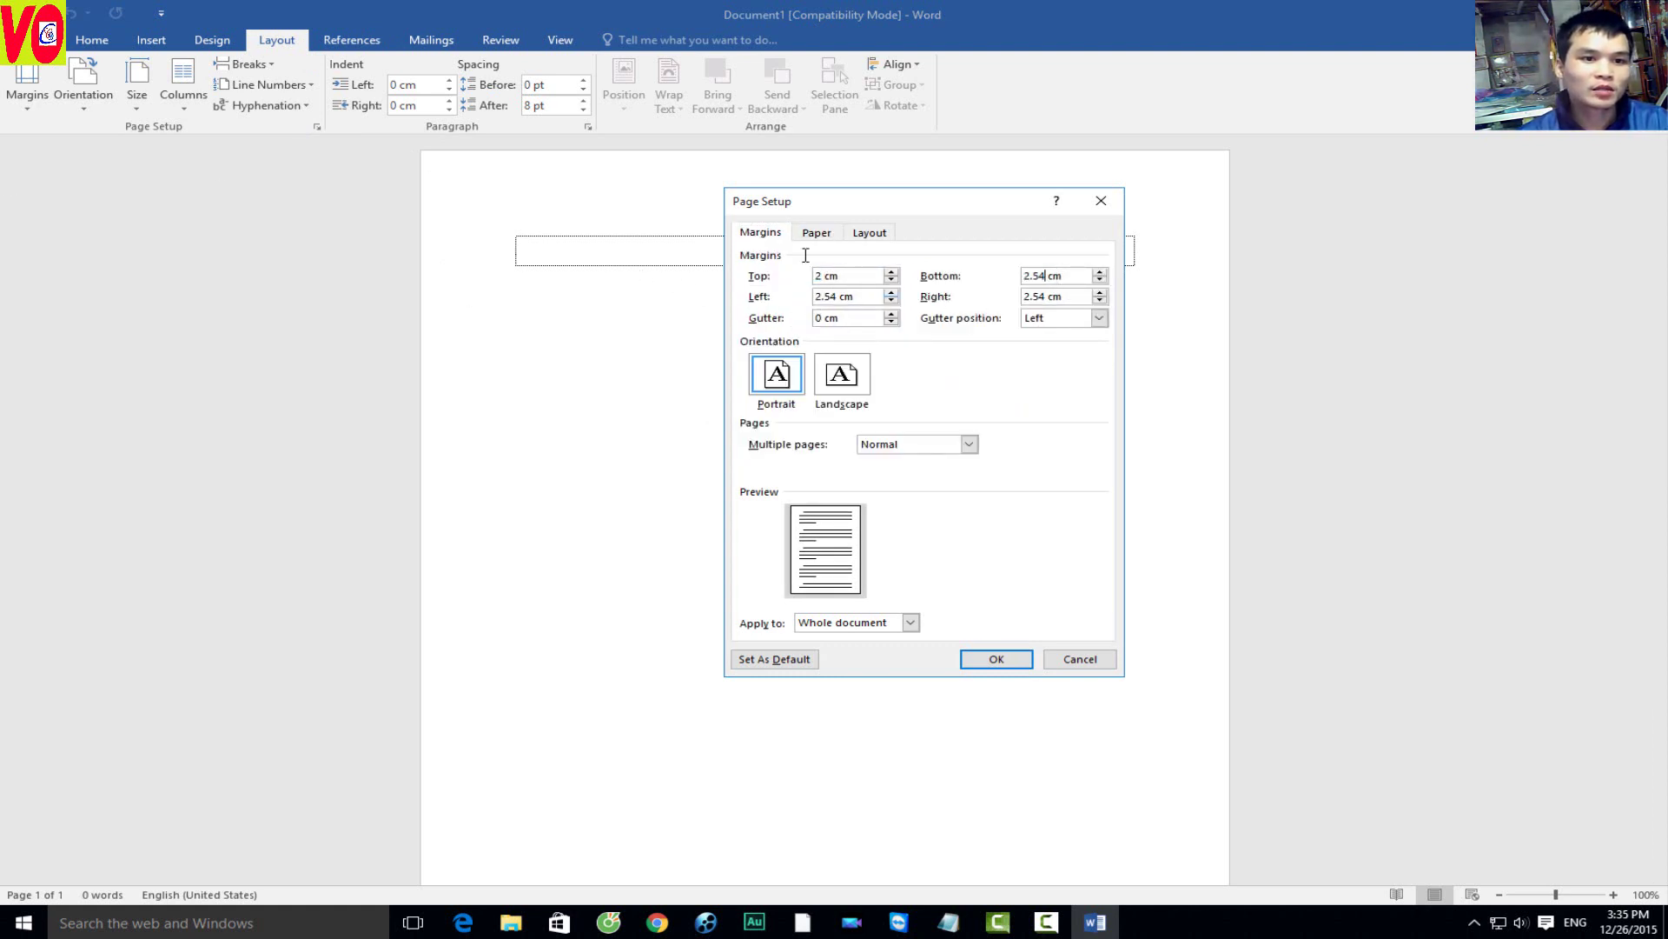
pyautogui.write('2')
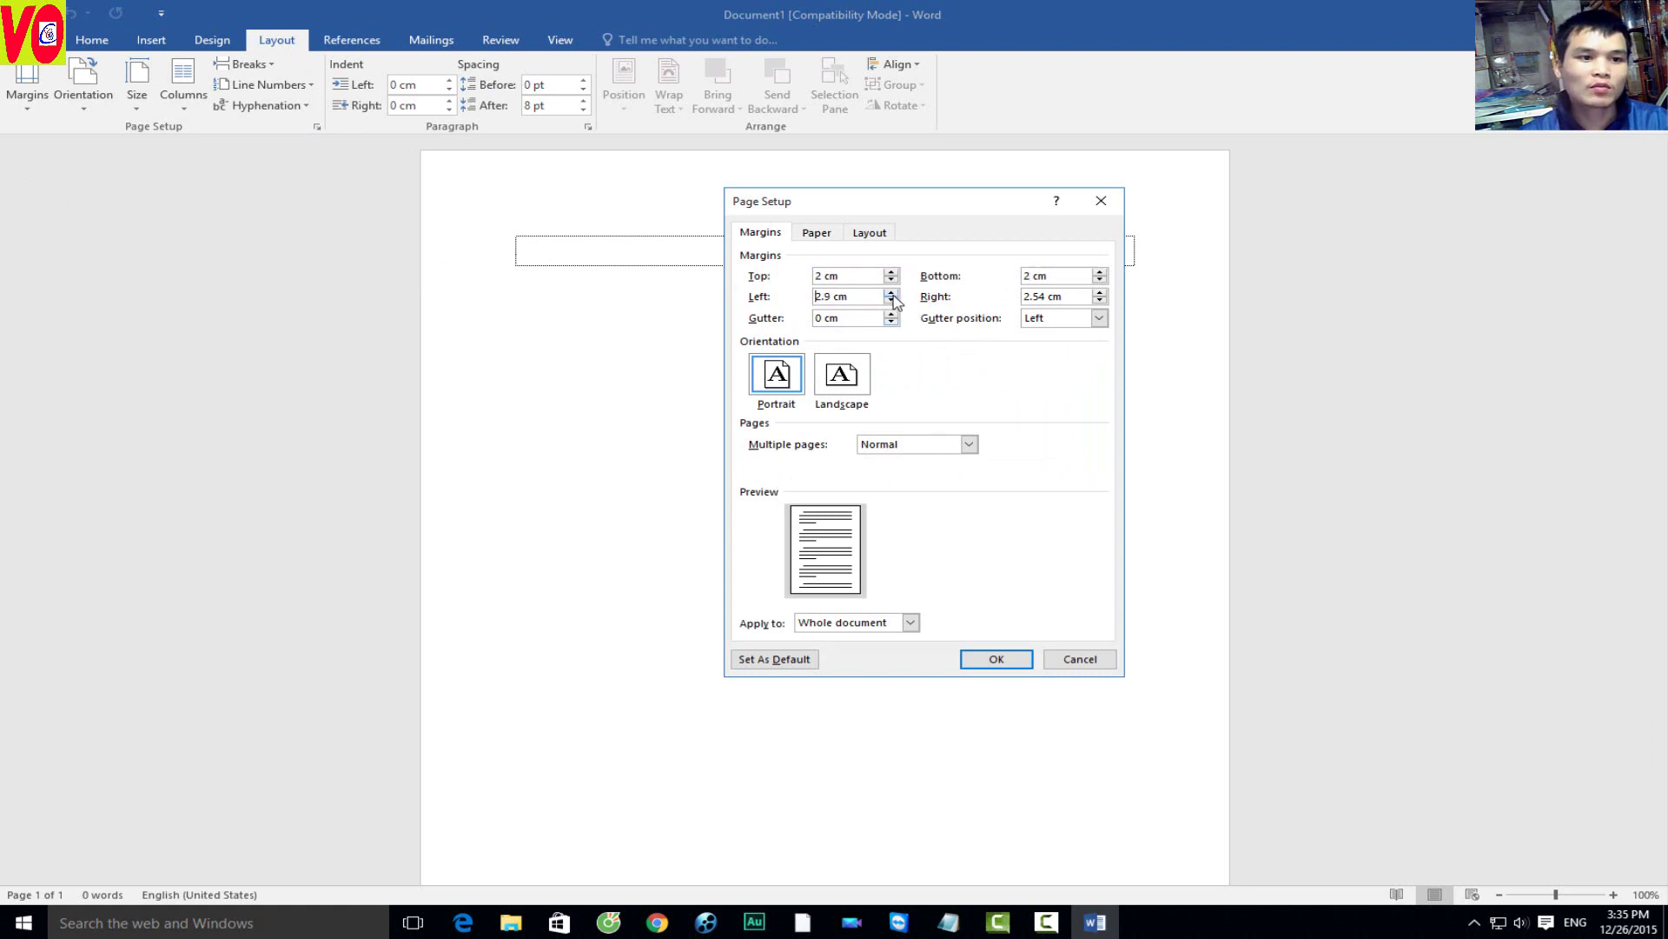
pyautogui.click(1101, 294)
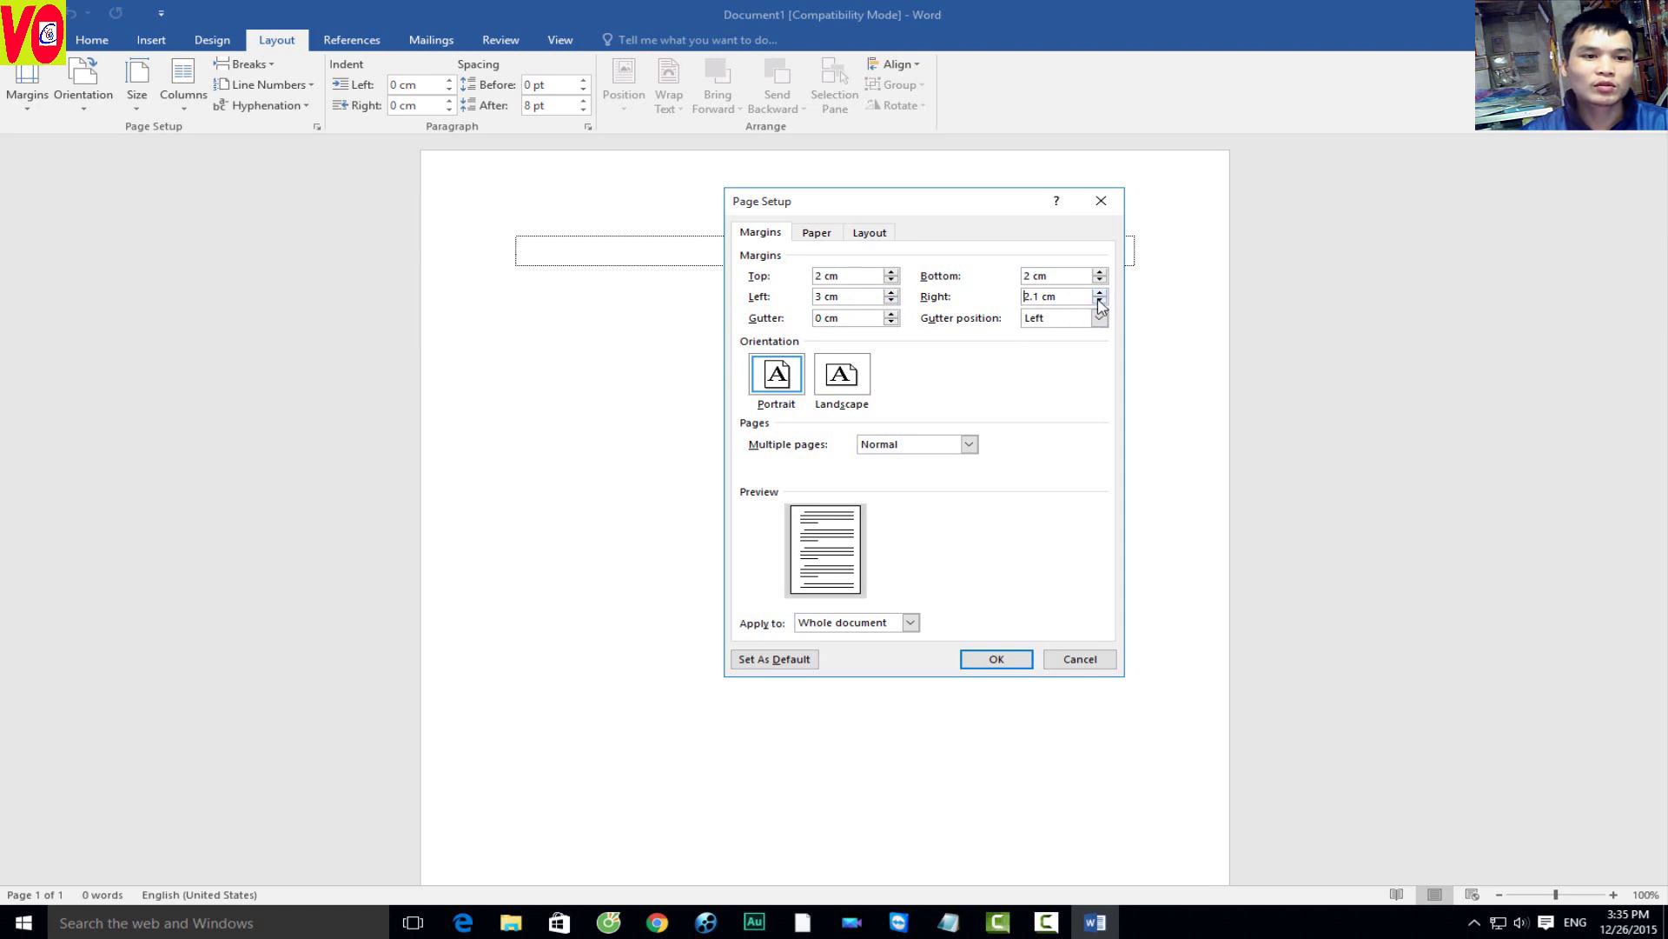
pyautogui.click(773, 659)
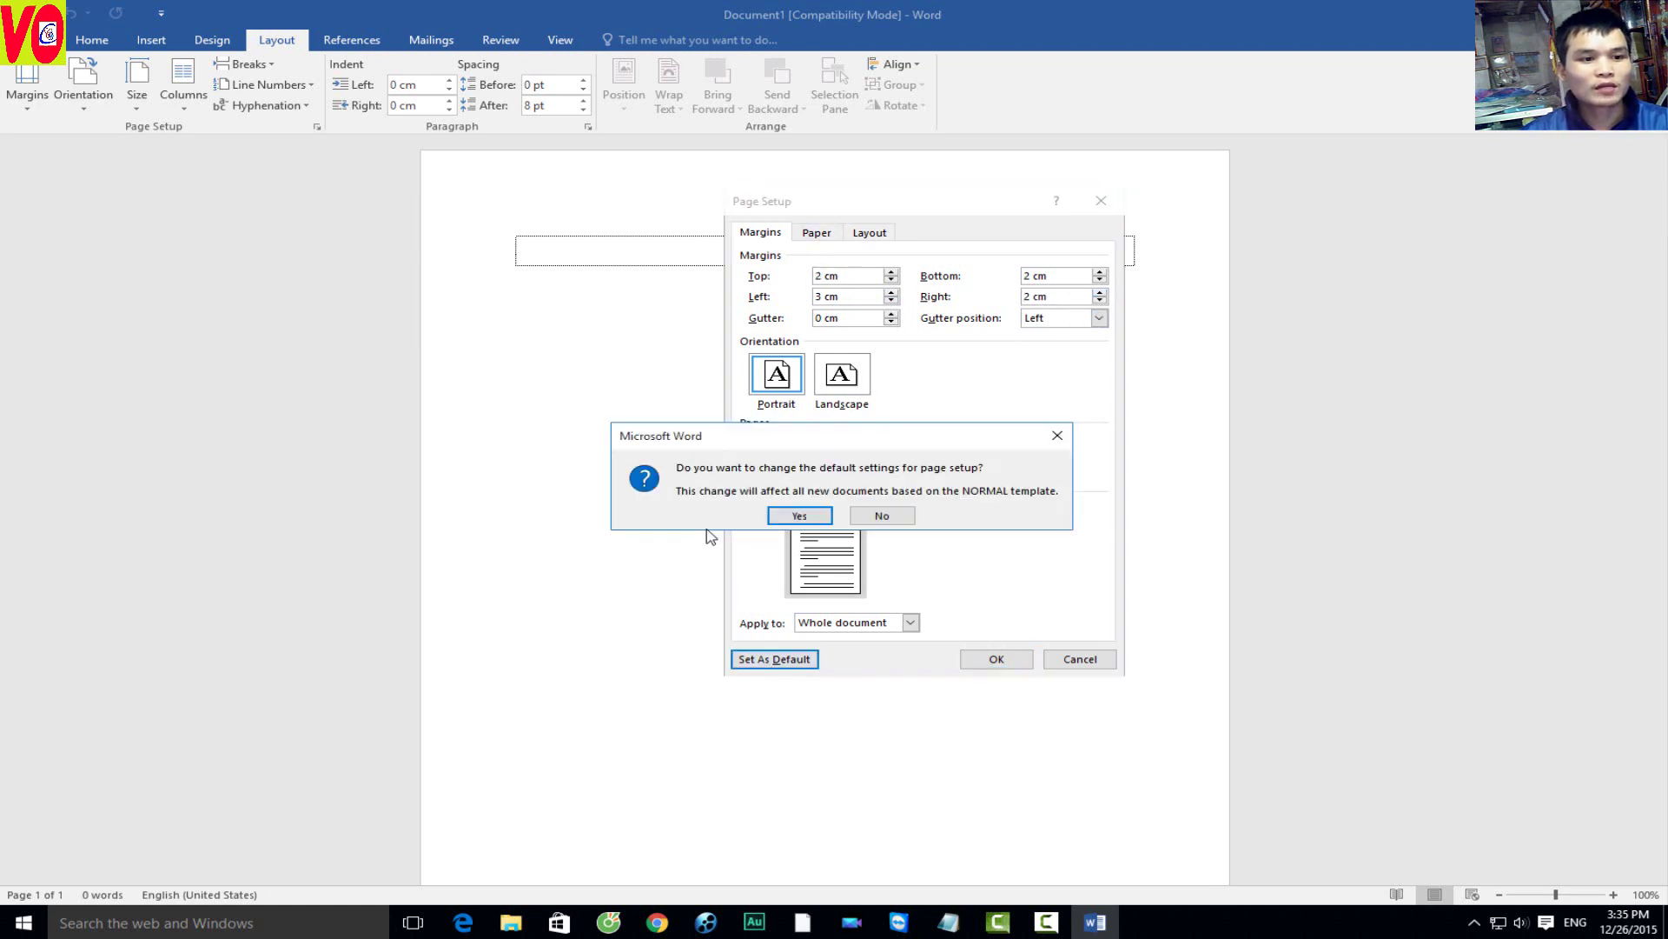
pyautogui.click(781, 516)
# Step: Browse through the ribbon tabs and scroll back to the top of the document
pyautogui.click(352, 40)
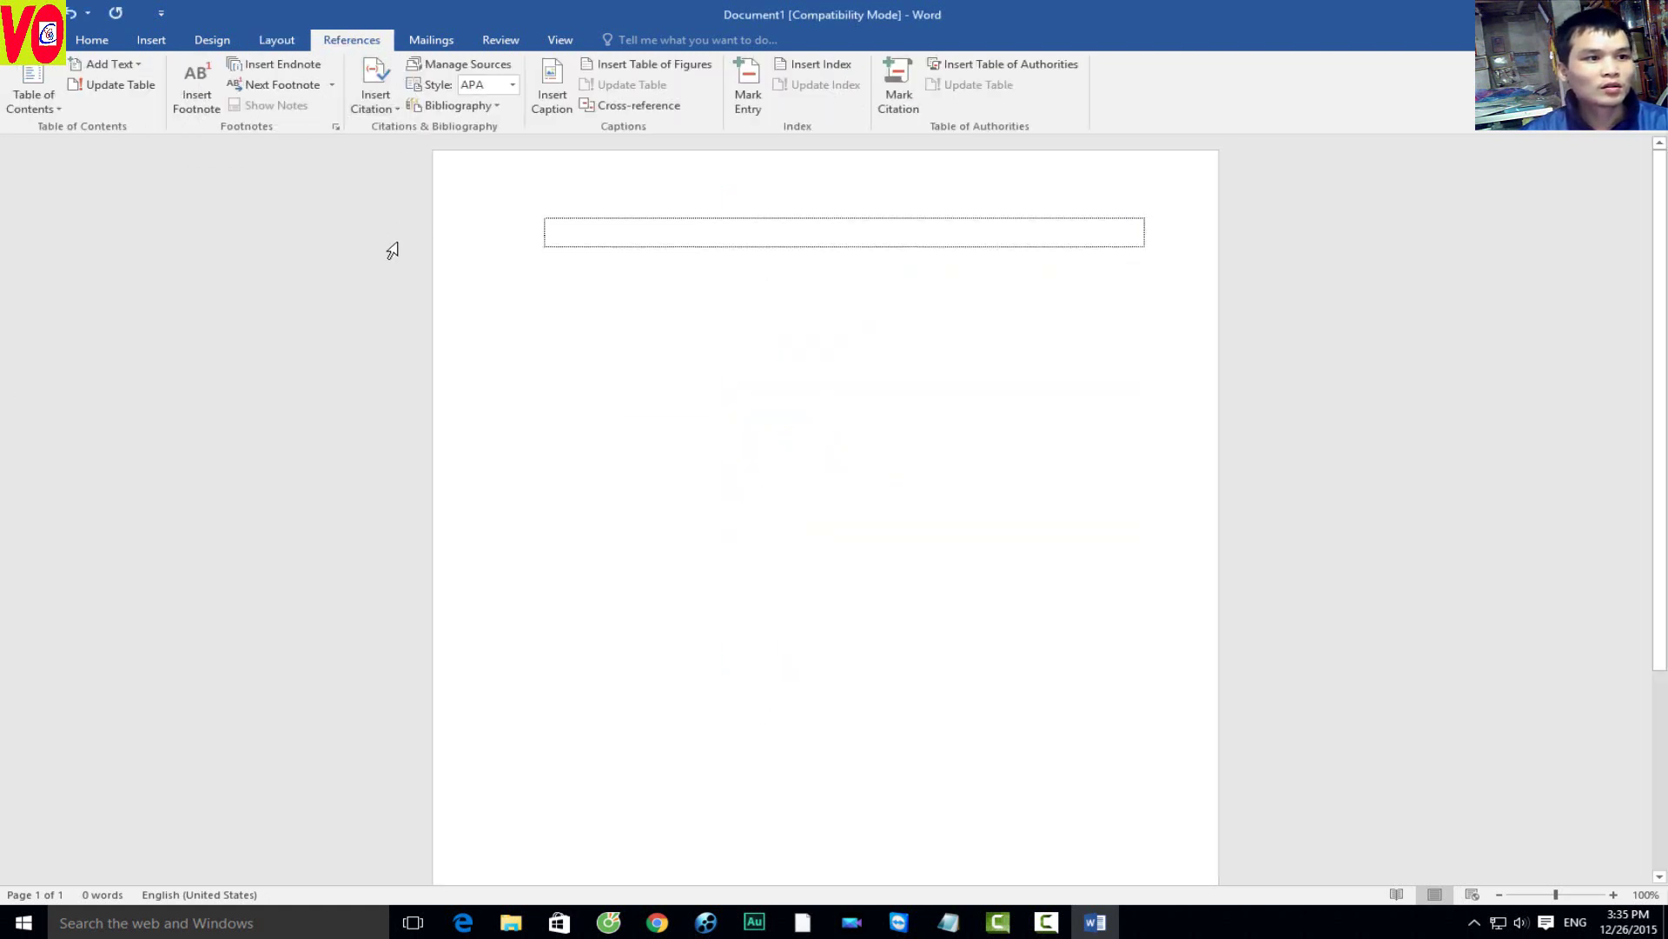
pyautogui.click(276, 40)
pyautogui.click(431, 40)
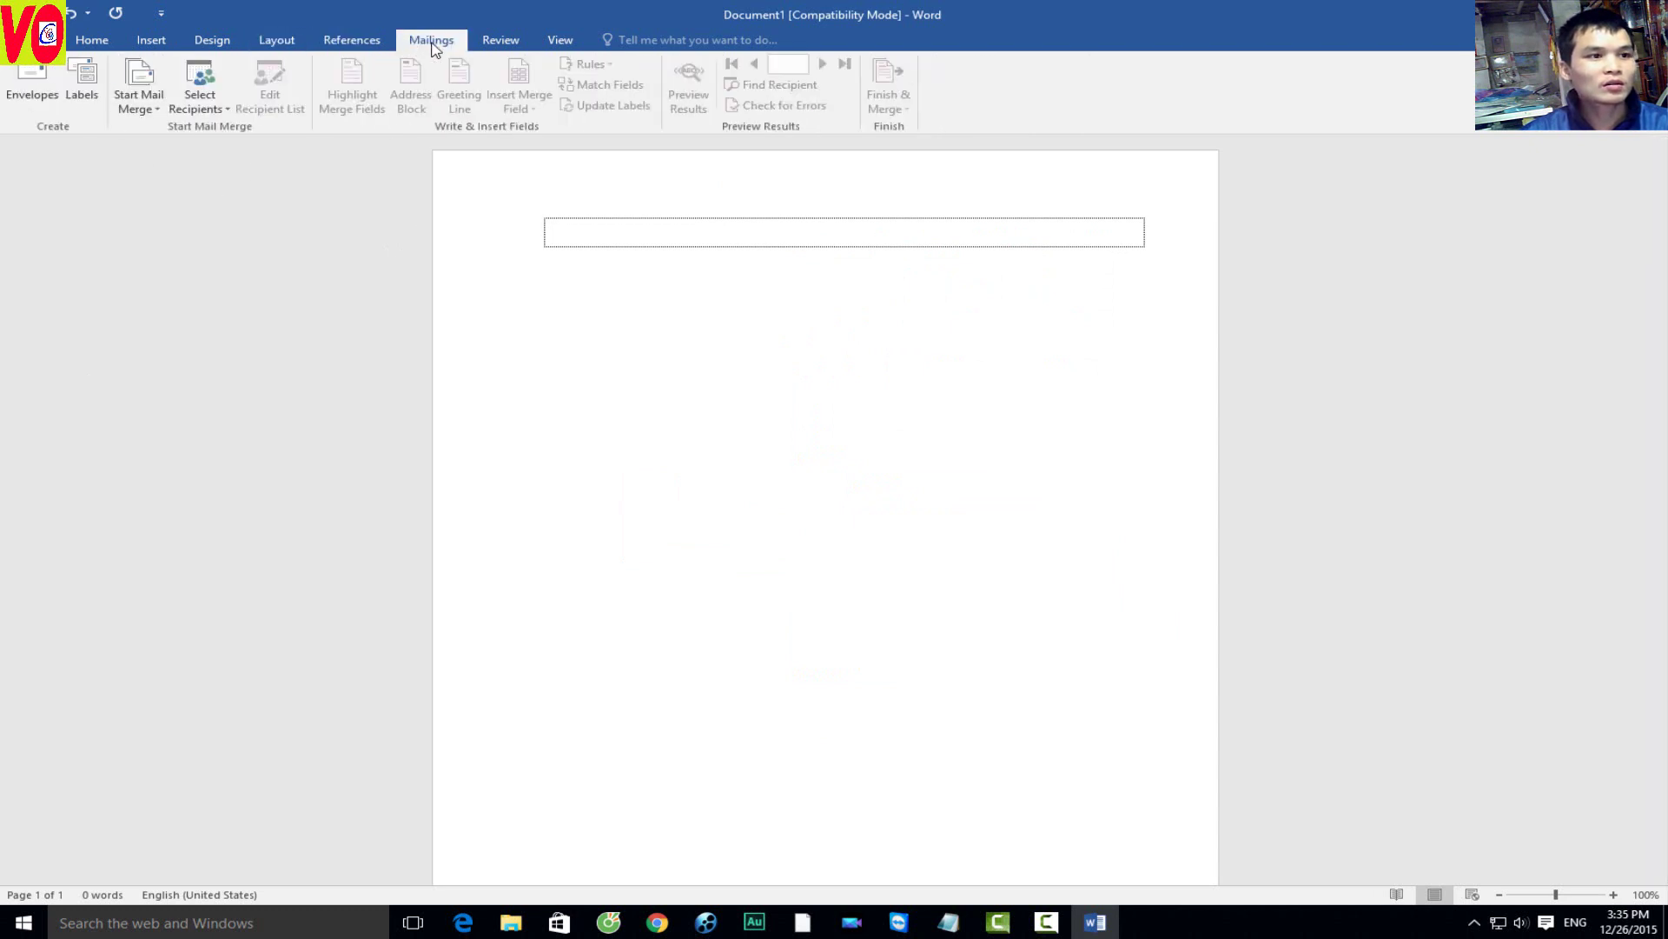
pyautogui.click(501, 40)
pyautogui.click(561, 40)
pyautogui.scroll(3, 521, 52)
pyautogui.scroll(2, 316, 48)
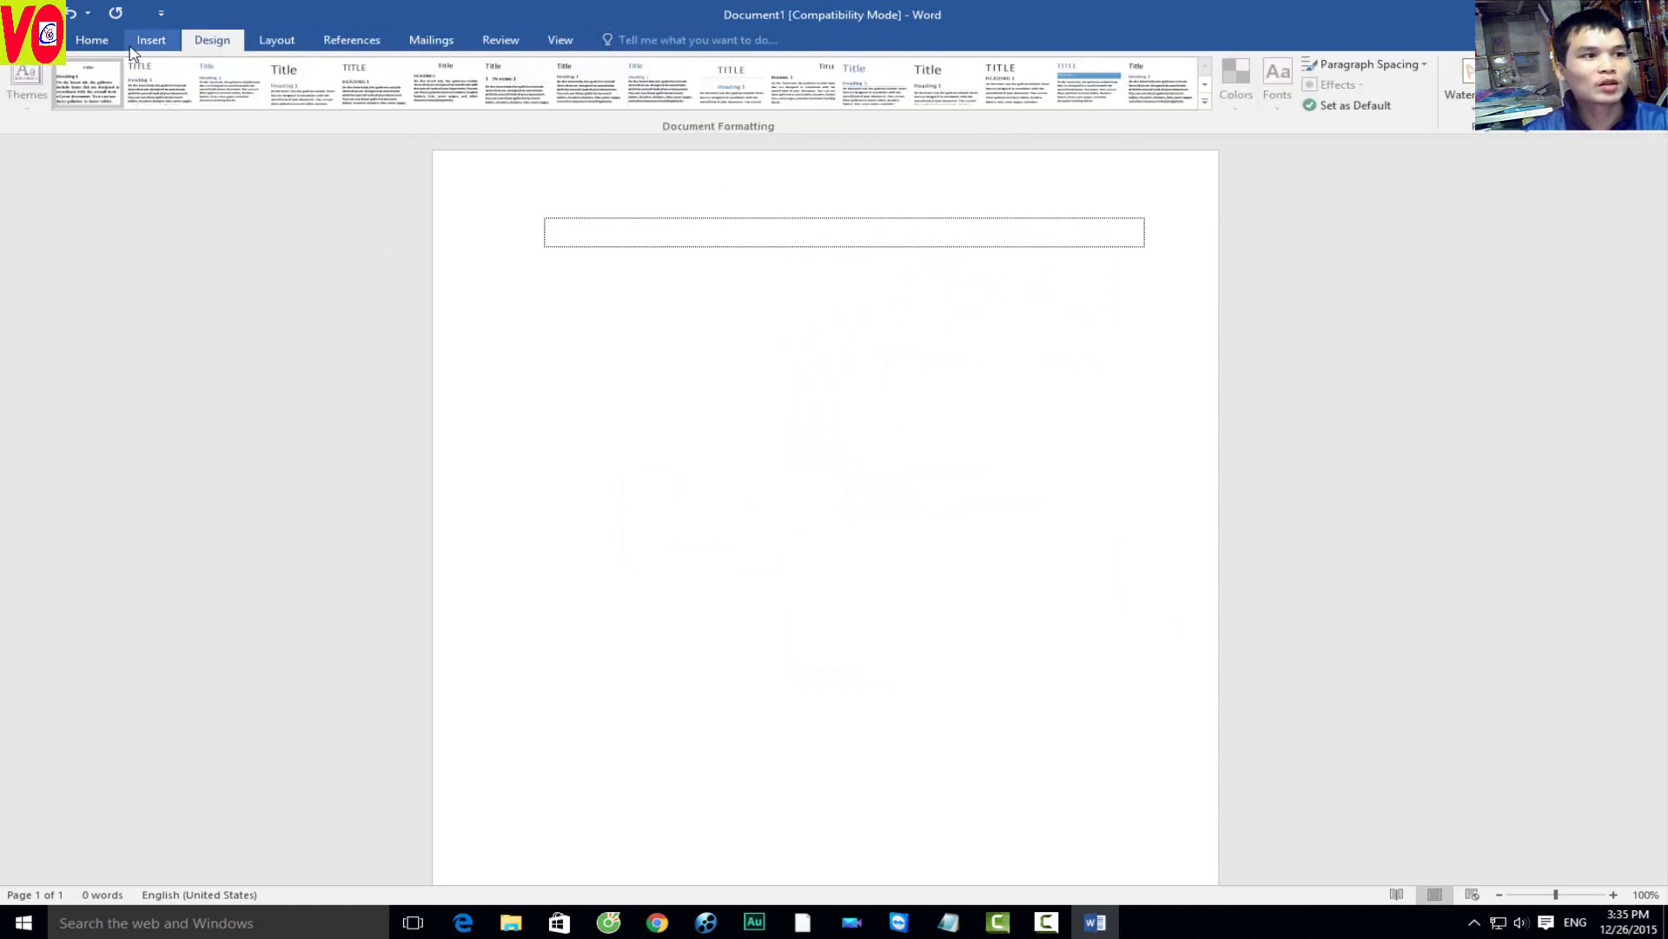
pyautogui.scroll(1, 316, 49)
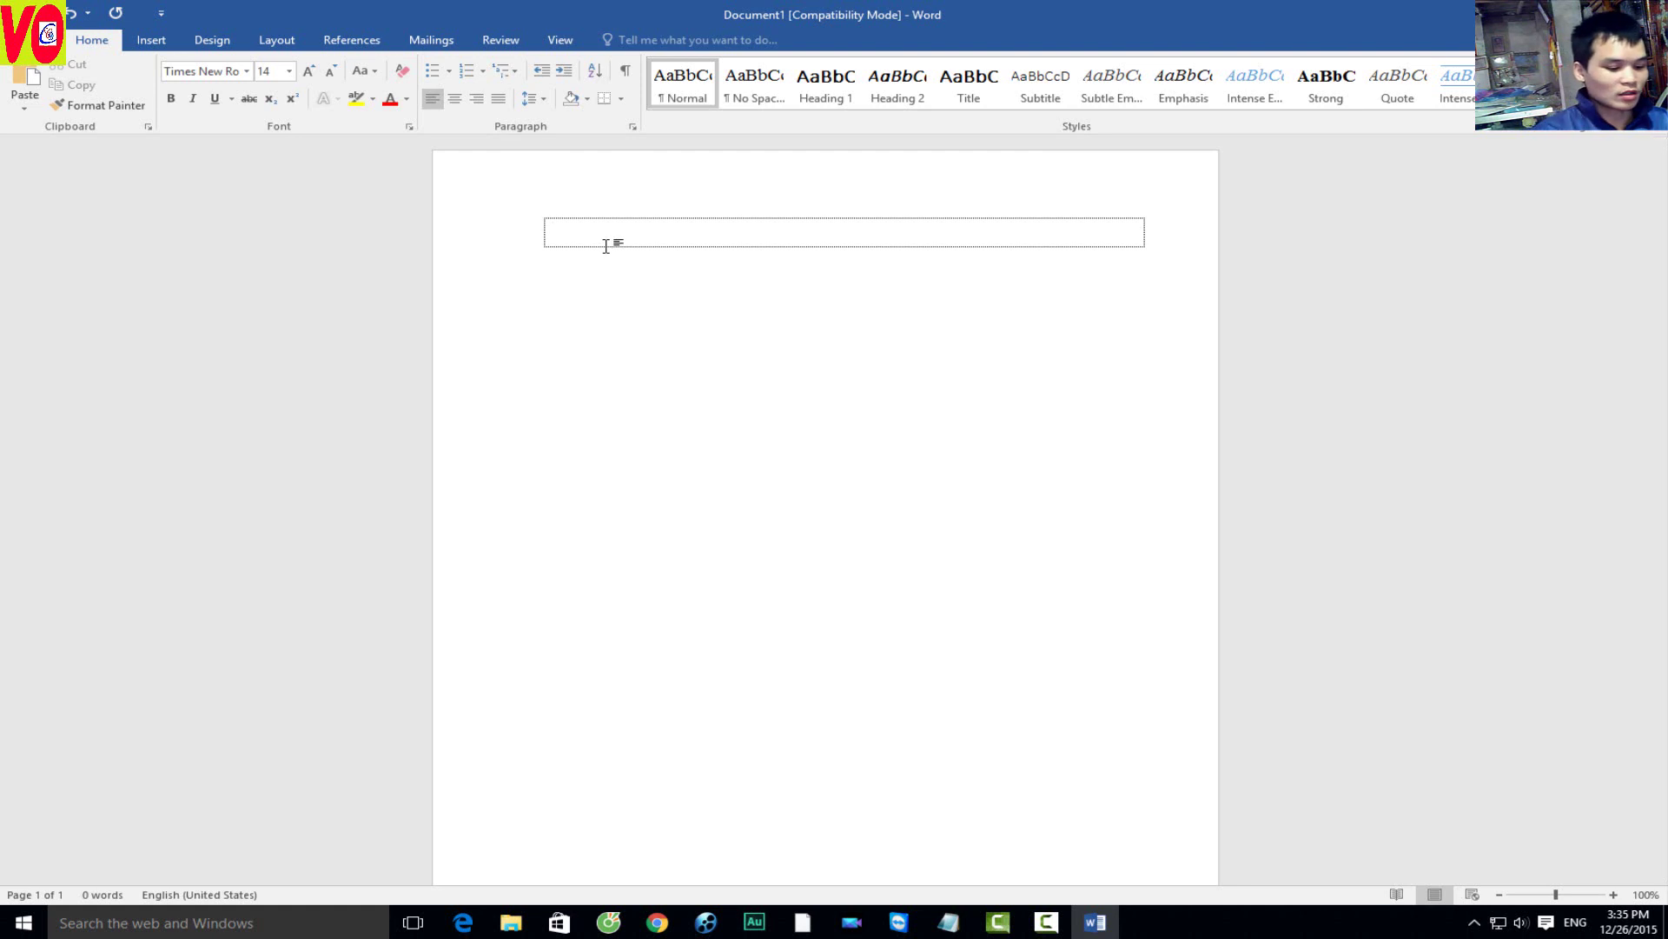
# Step: Correct the header cell text to read CỘNG HÒA XÃ HỘI CHỦ NGHĨA VIỆT
pyautogui.press('BackSpace')
pyautogui.press('BackSpace')
pyautogui.press('BackSpace')
pyautogui.write('CỘNG')
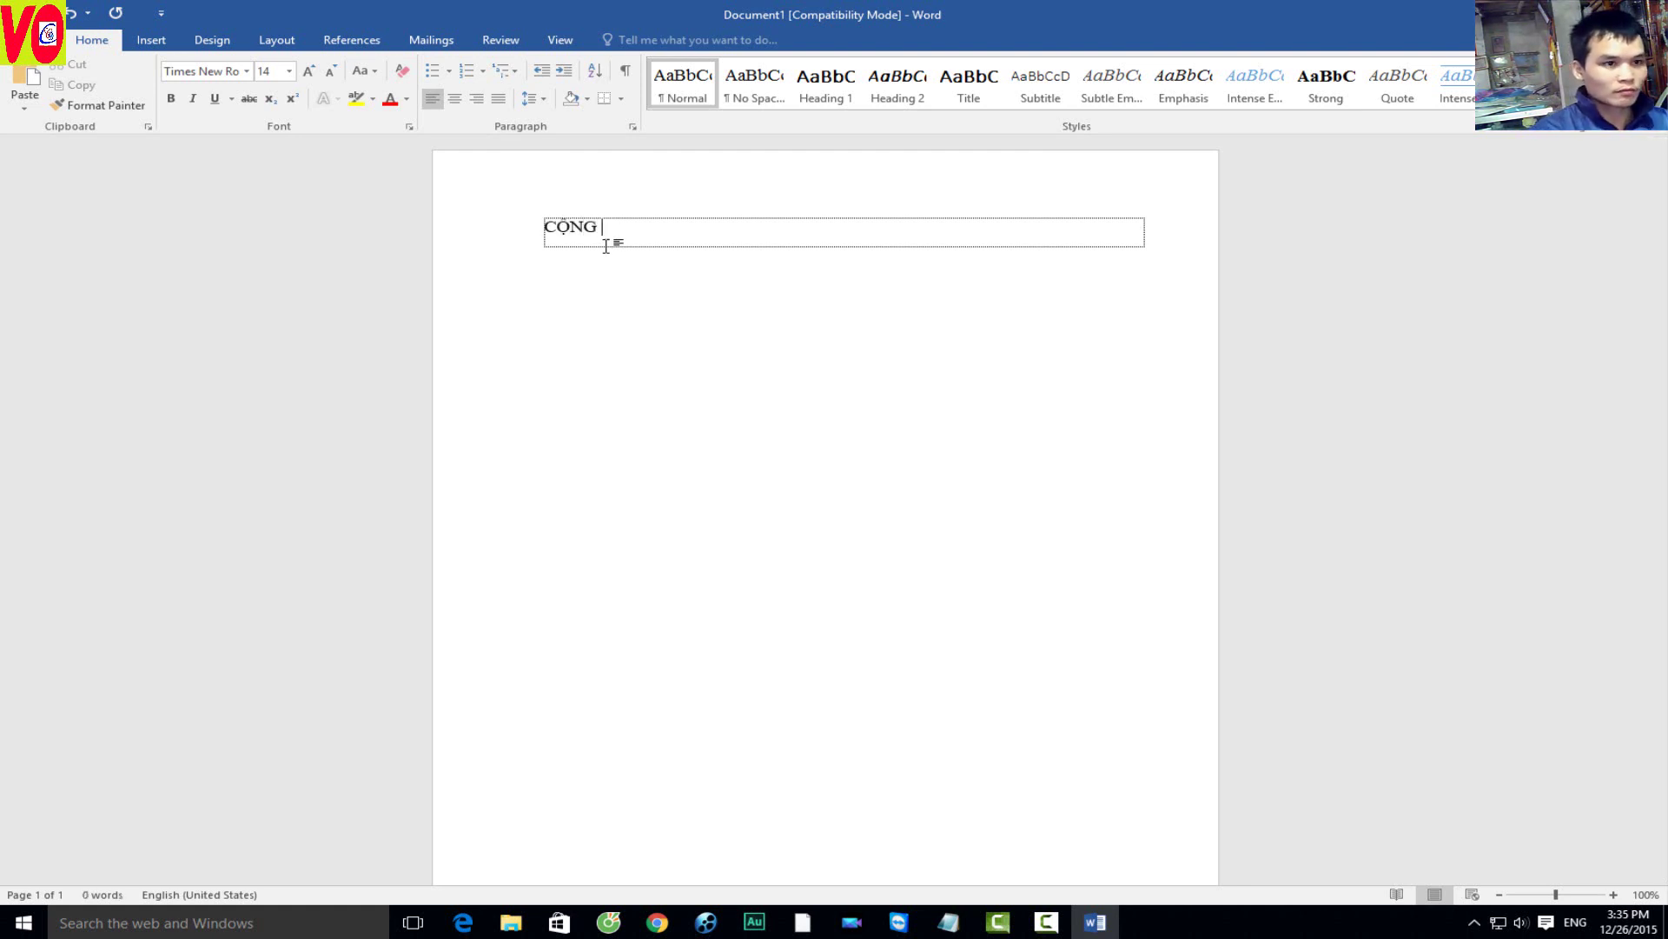
pyautogui.write('HOÀ XÃ')
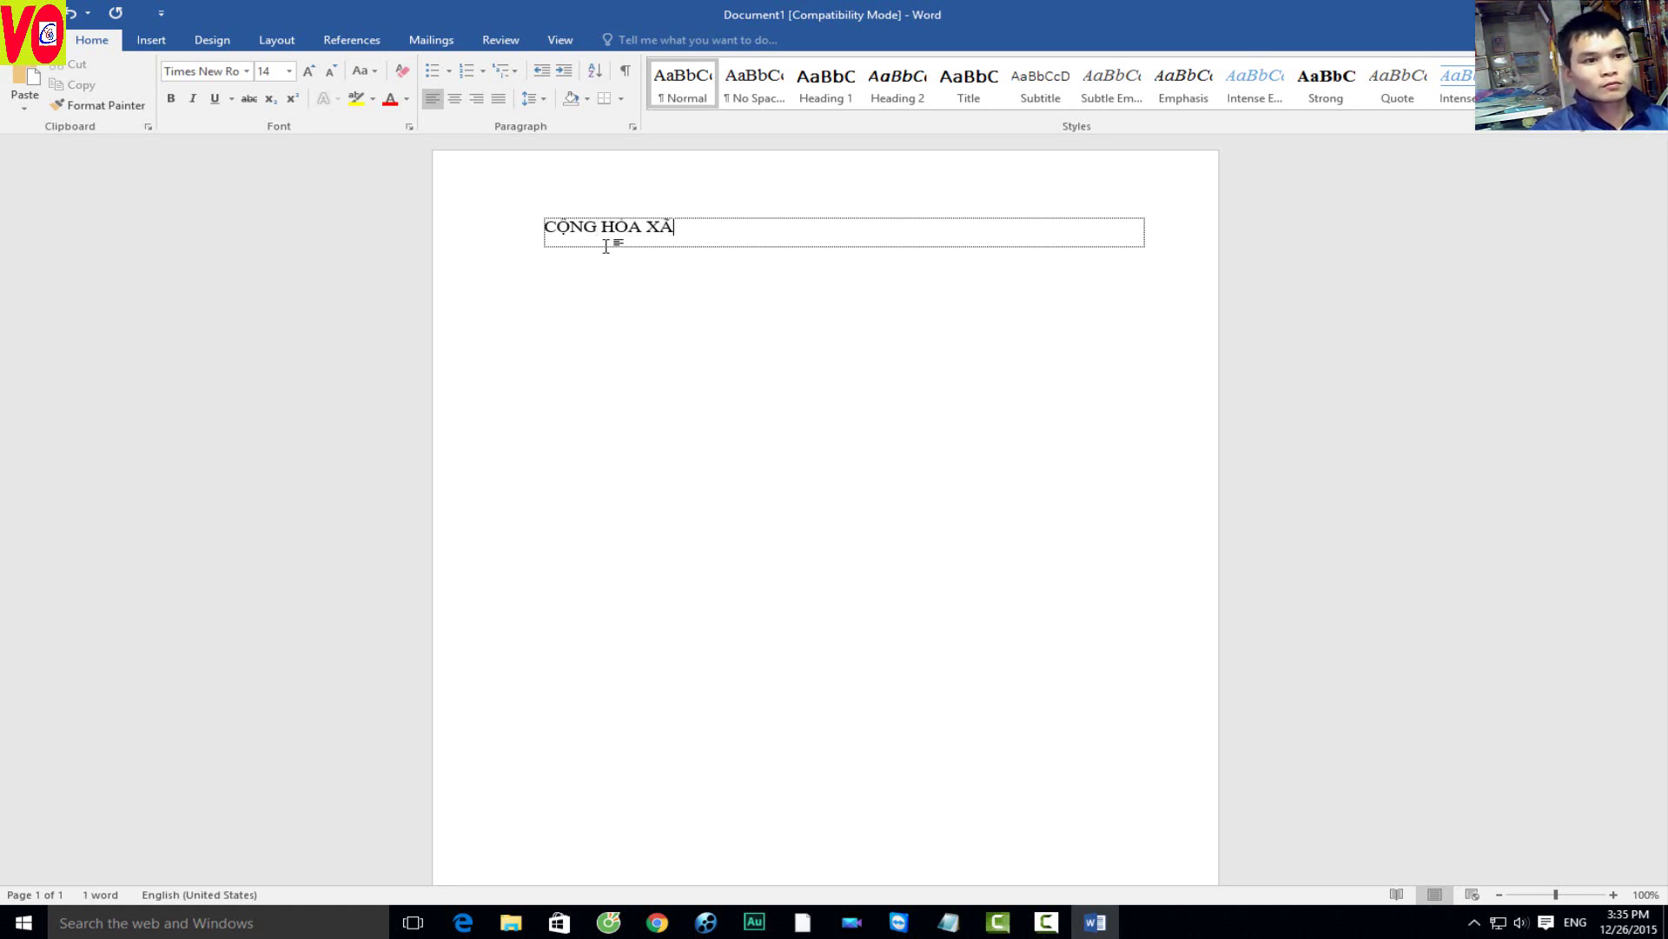
pyautogui.write(' HỘI CHNI')
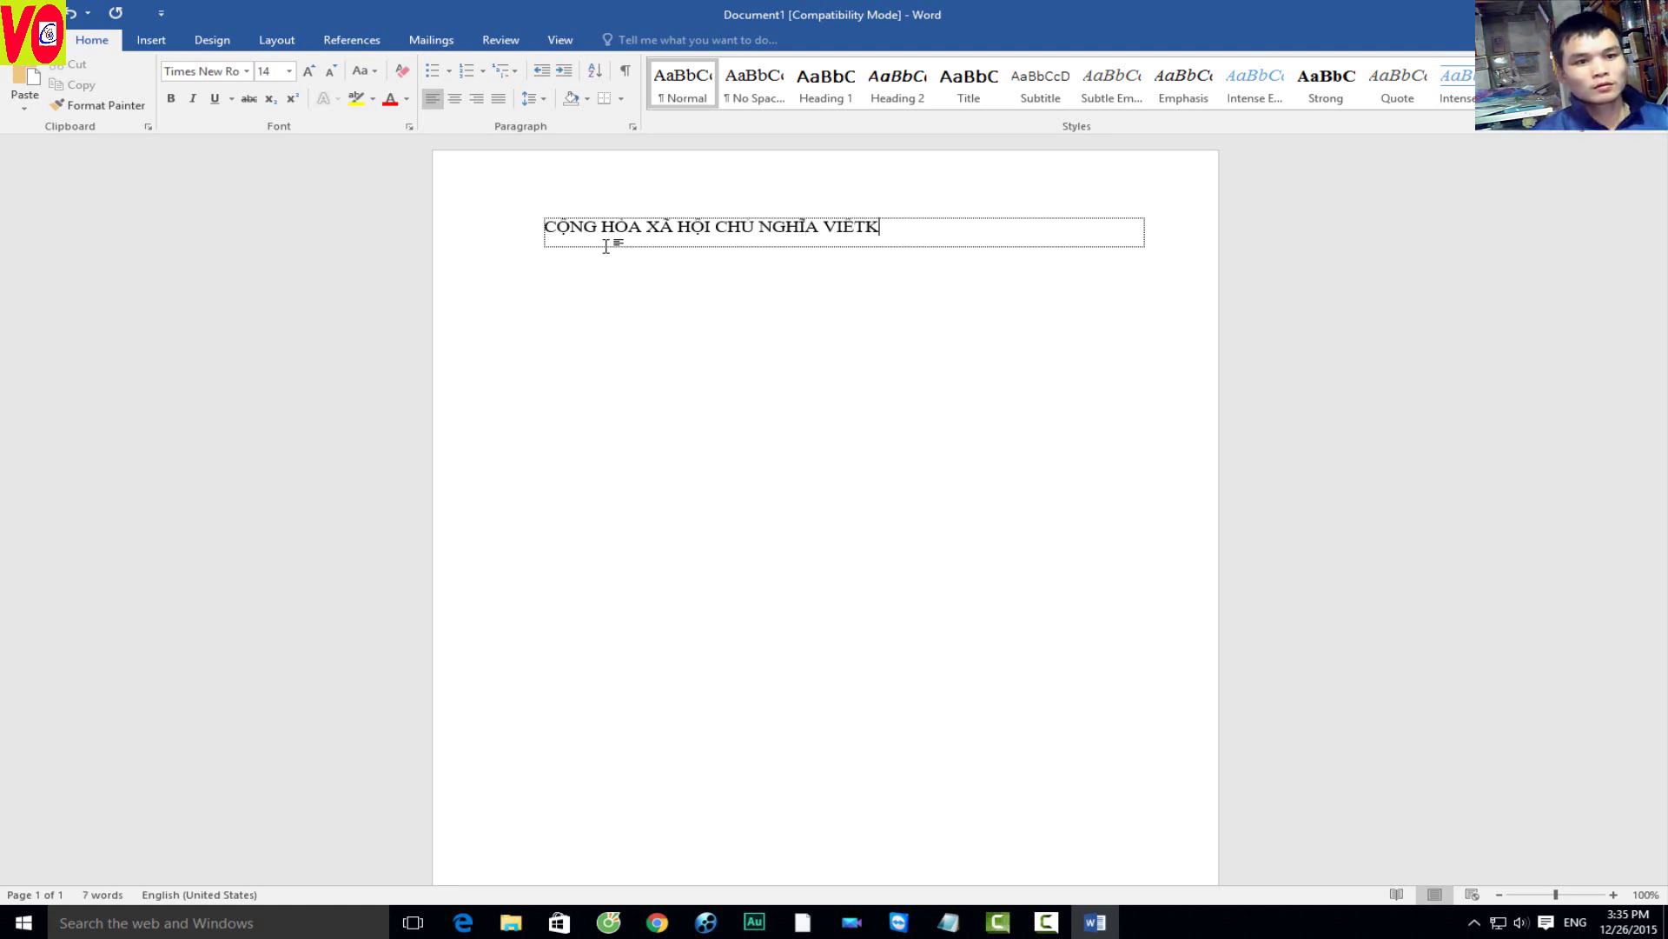
pyautogui.press('BackSpace')
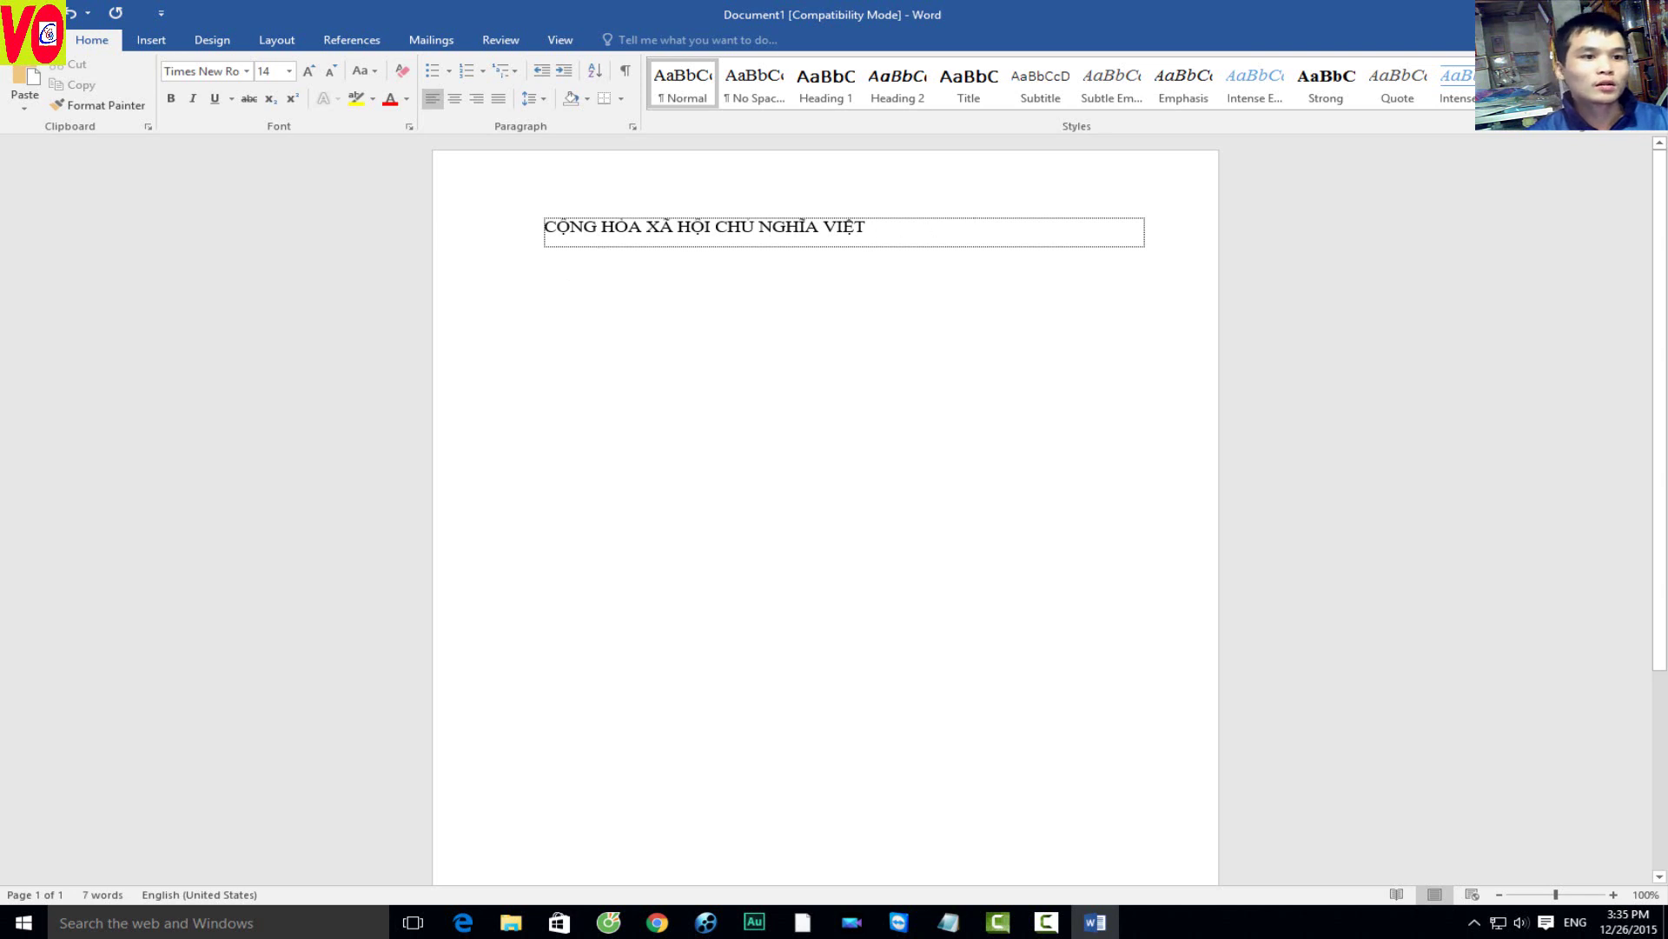
# Step: Make the header line bold and add a new empty table row beneath it
pyautogui.hotkey('ctrl', 'a')
pyautogui.hotkey('ctrl', 'b')
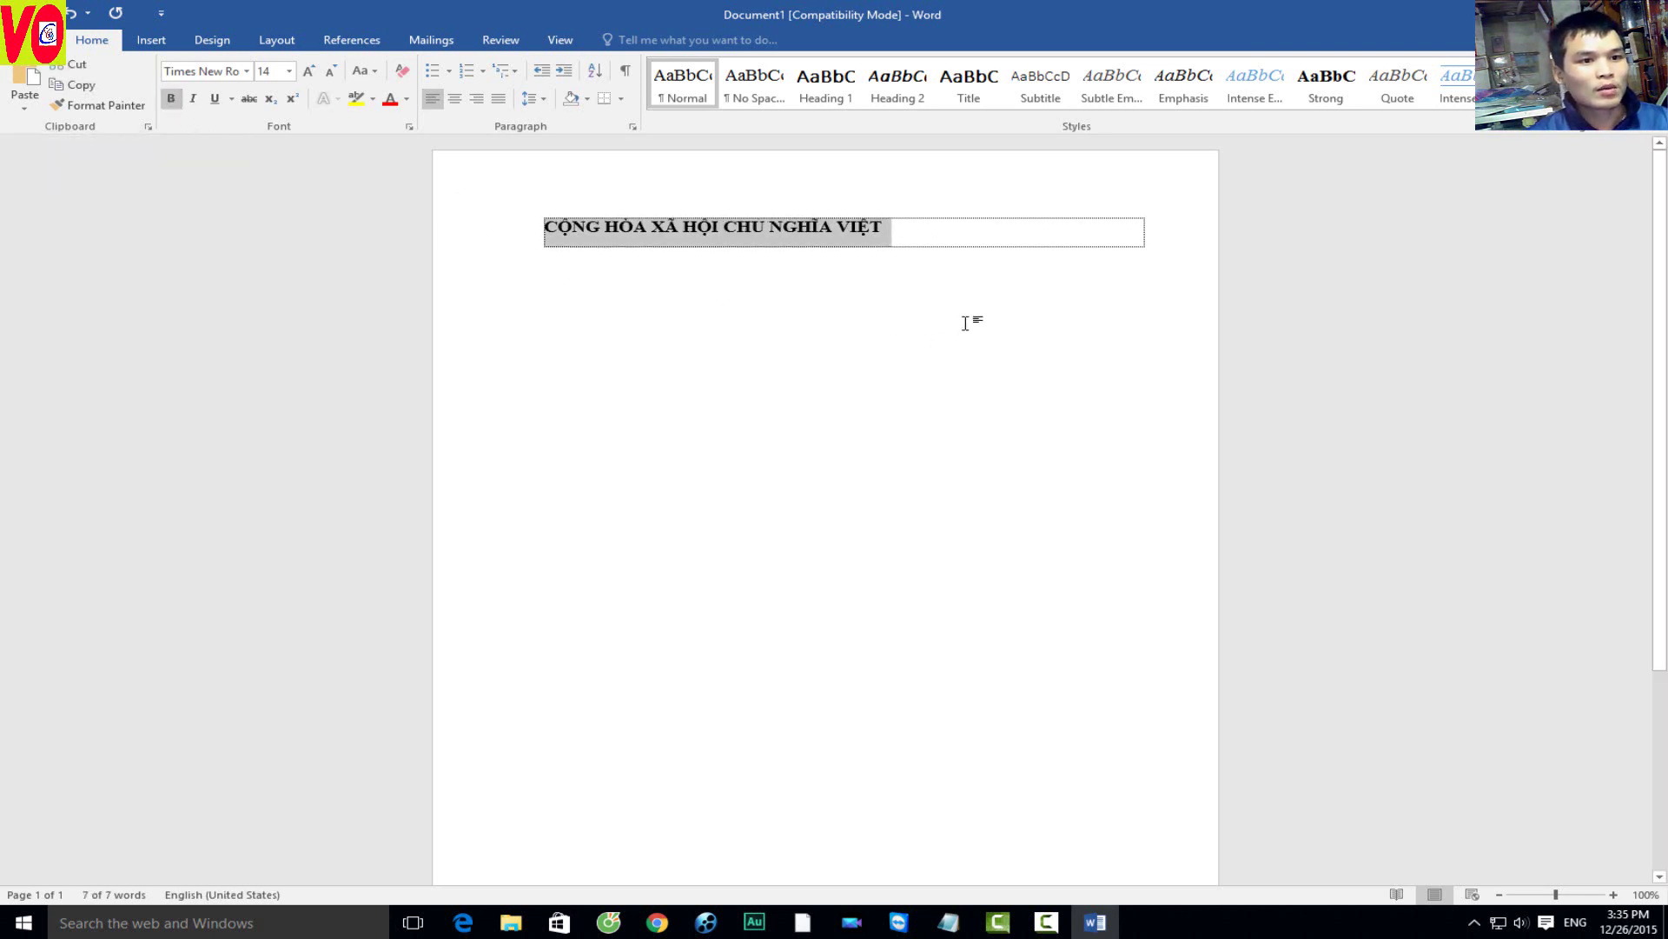
pyautogui.click(965, 323)
pyautogui.hotkey('ctrl', 'a')
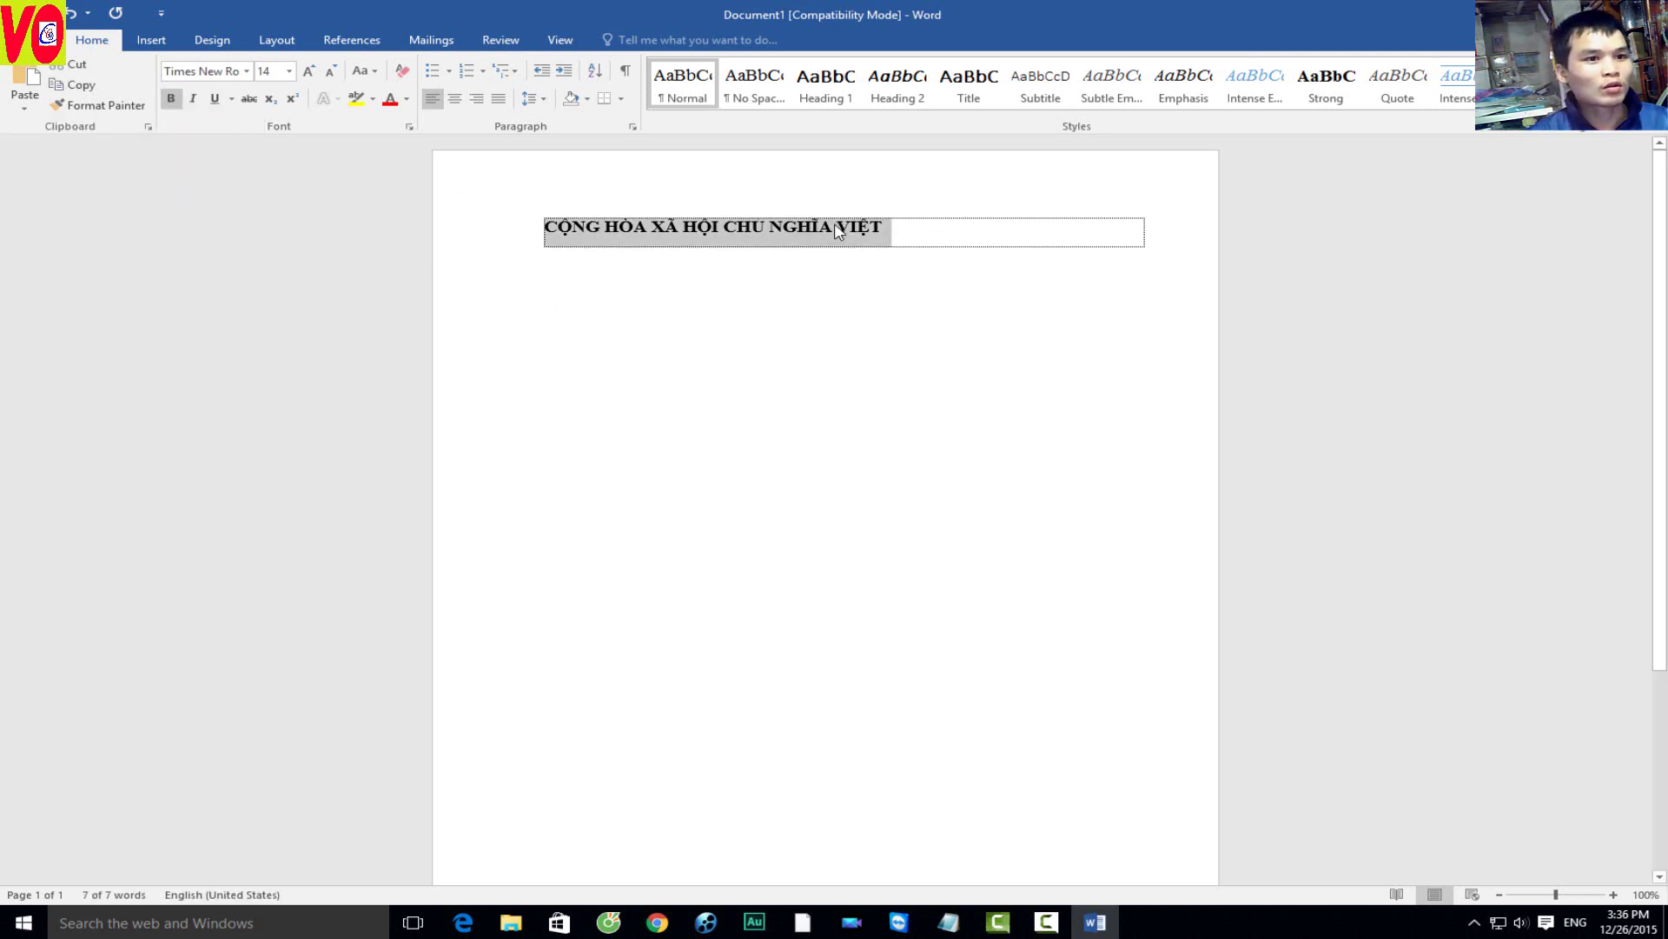
pyautogui.click(837, 230)
pyautogui.hotkey('ctrl', 'a')
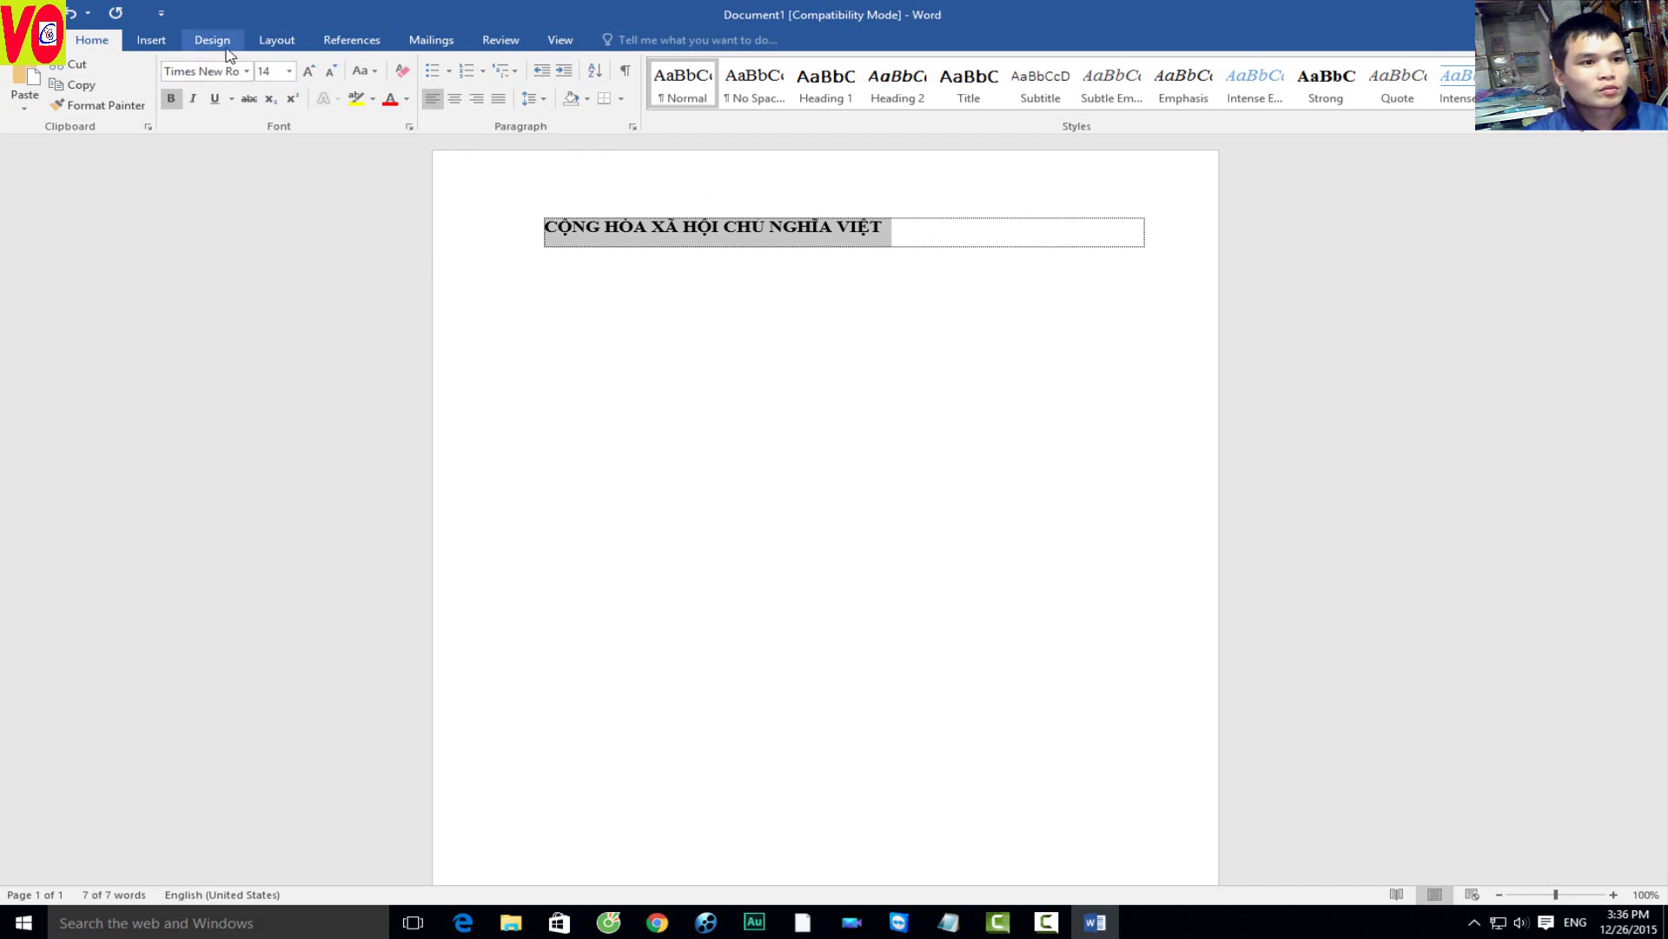
pyautogui.click(905, 231)
pyautogui.press('Tab')
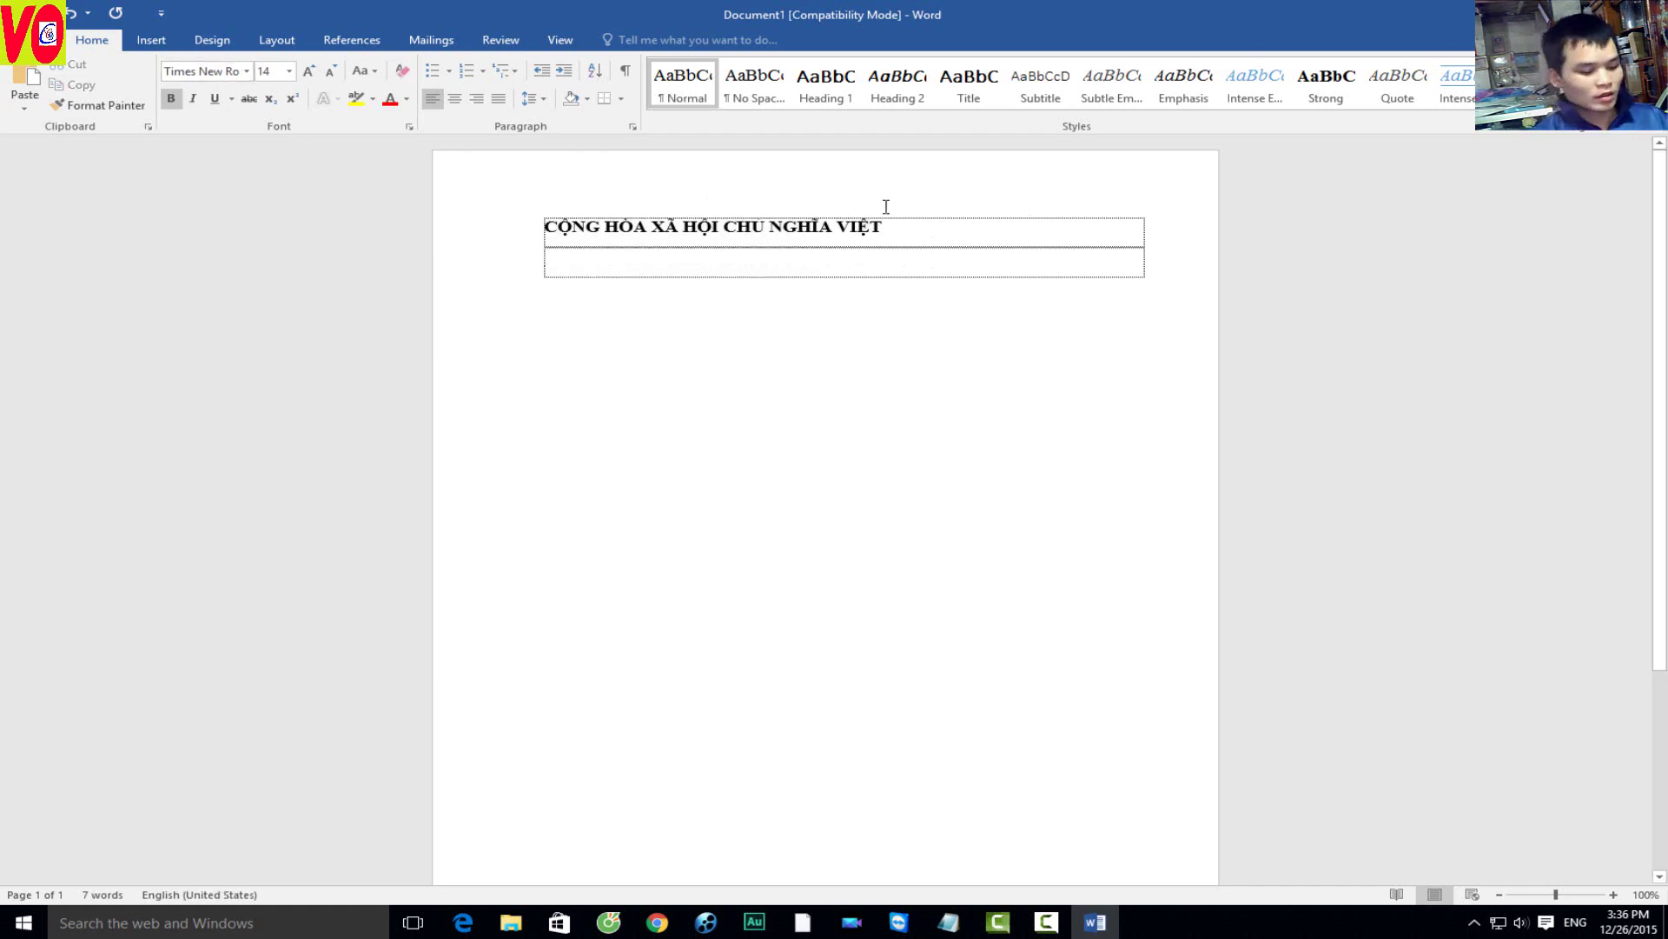
# Step: Type ĐỘC in the second table row
pyautogui.write('ĐỘC')
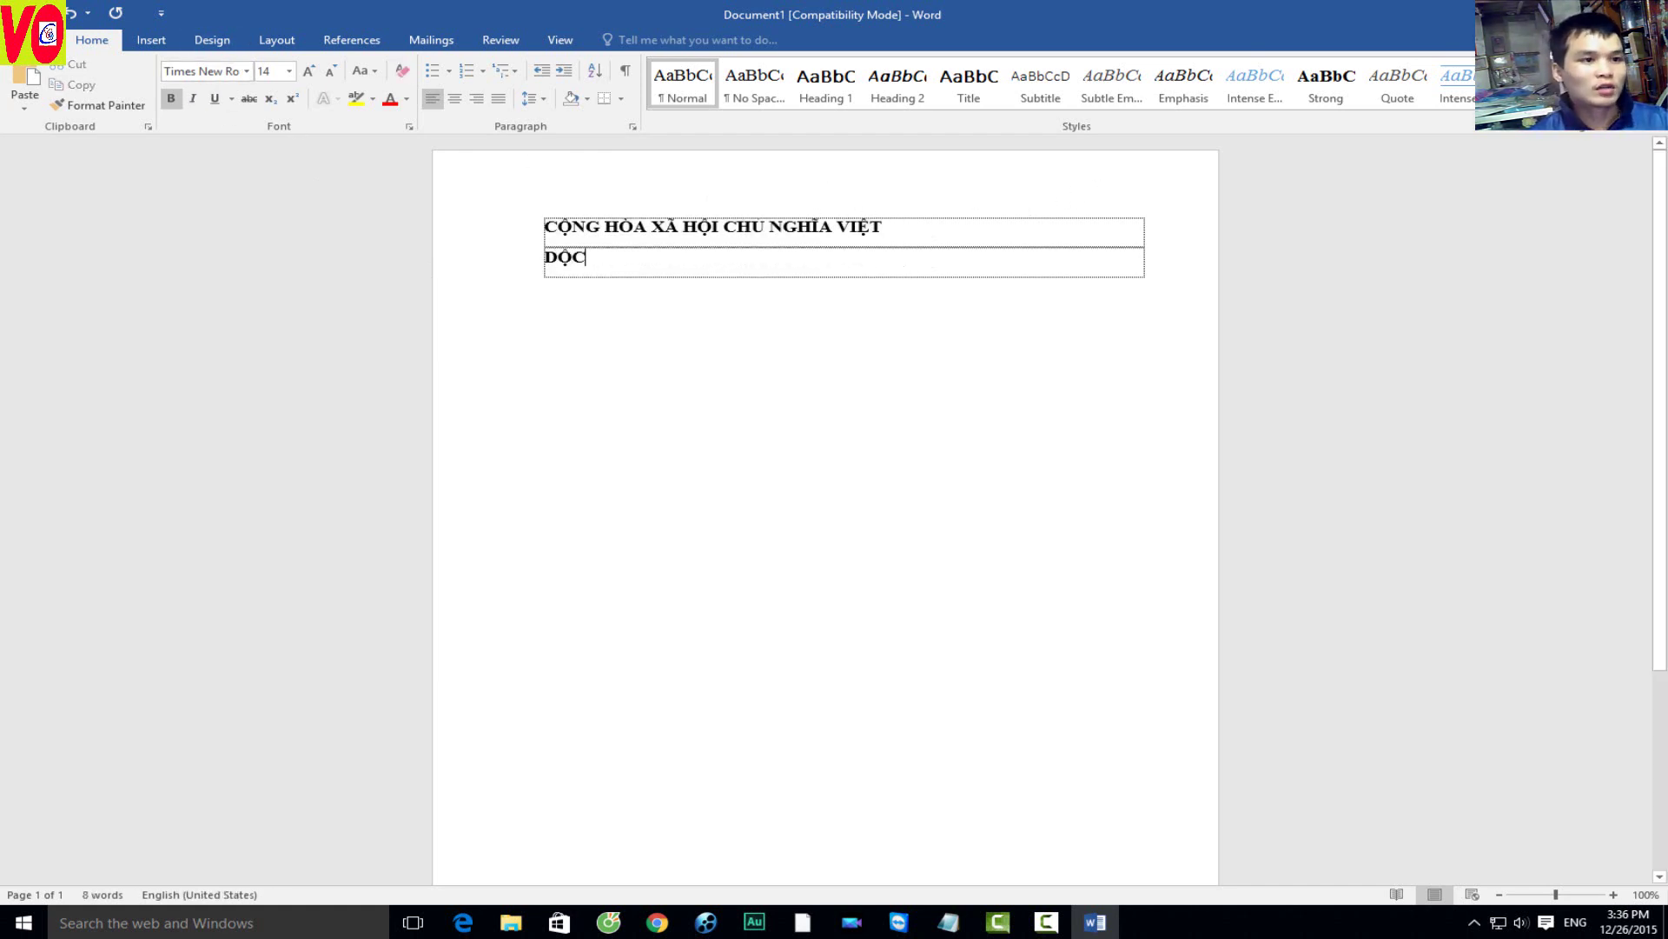
pyautogui.hotkey('ctrl', 'a')
pyautogui.scroll(-2, 417, 87)
pyautogui.scroll(1, 232, 87)
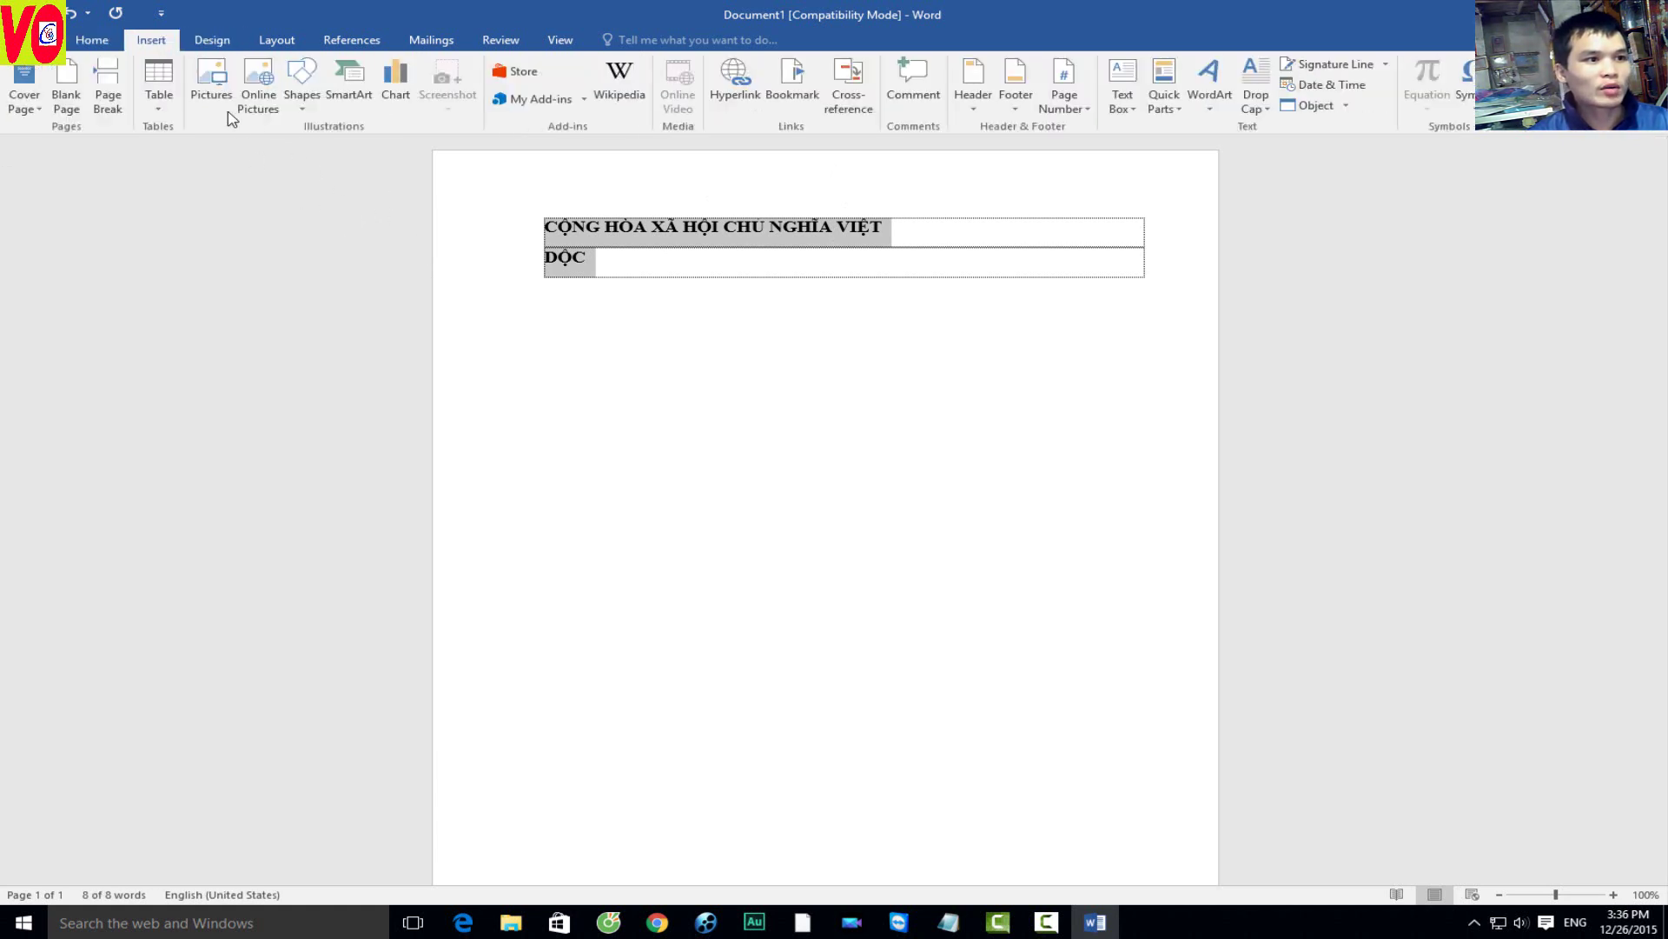
pyautogui.click(165, 96)
pyautogui.click(165, 104)
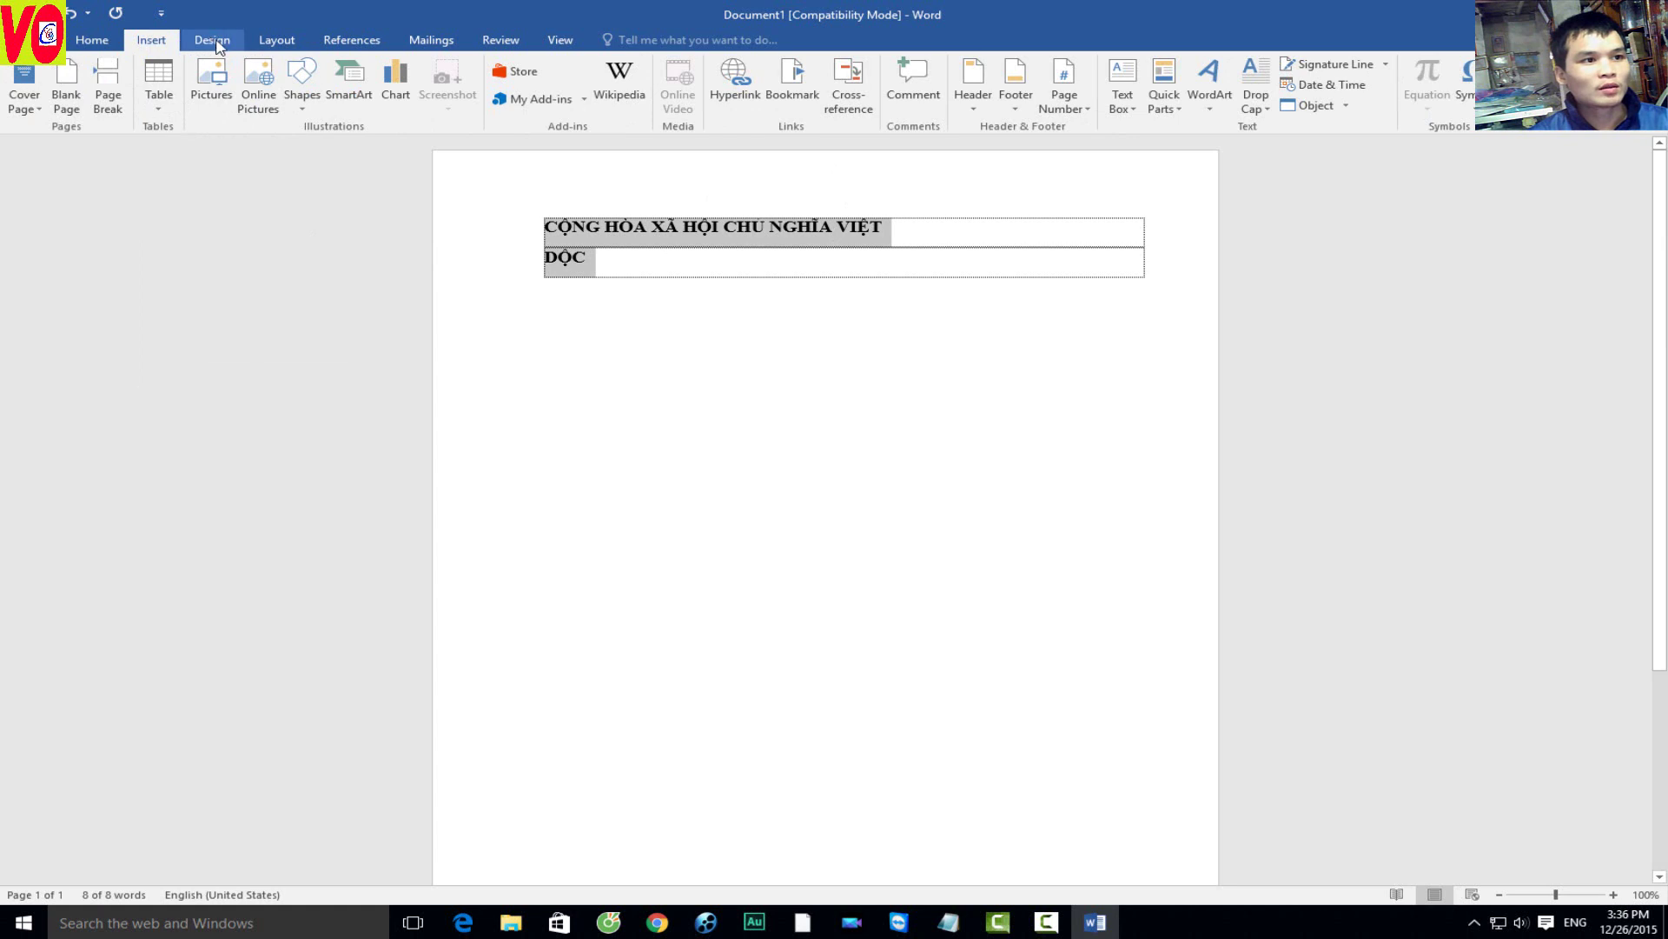
pyautogui.scroll(1, 143, 45)
pyautogui.scroll(-1, 143, 45)
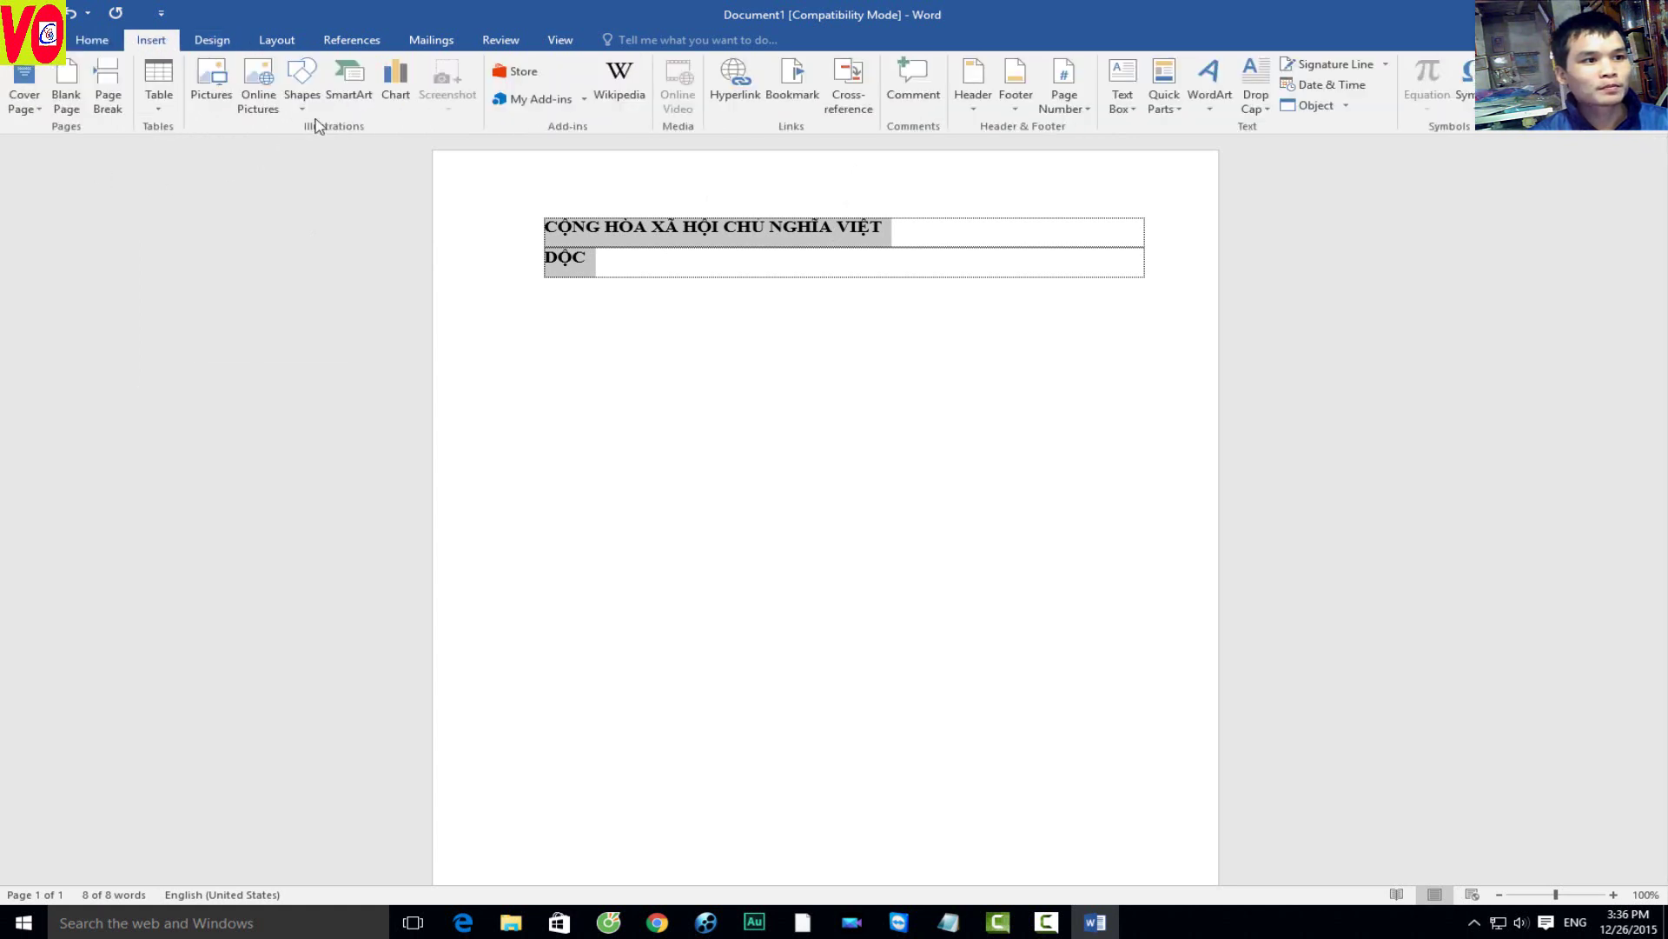
# Step: Draw a horizontal straight line to the right of ĐỘC
pyautogui.click(302, 82)
pyautogui.click(311, 150)
pyautogui.moveTo(606, 261); pyautogui.dragTo(847, 267)
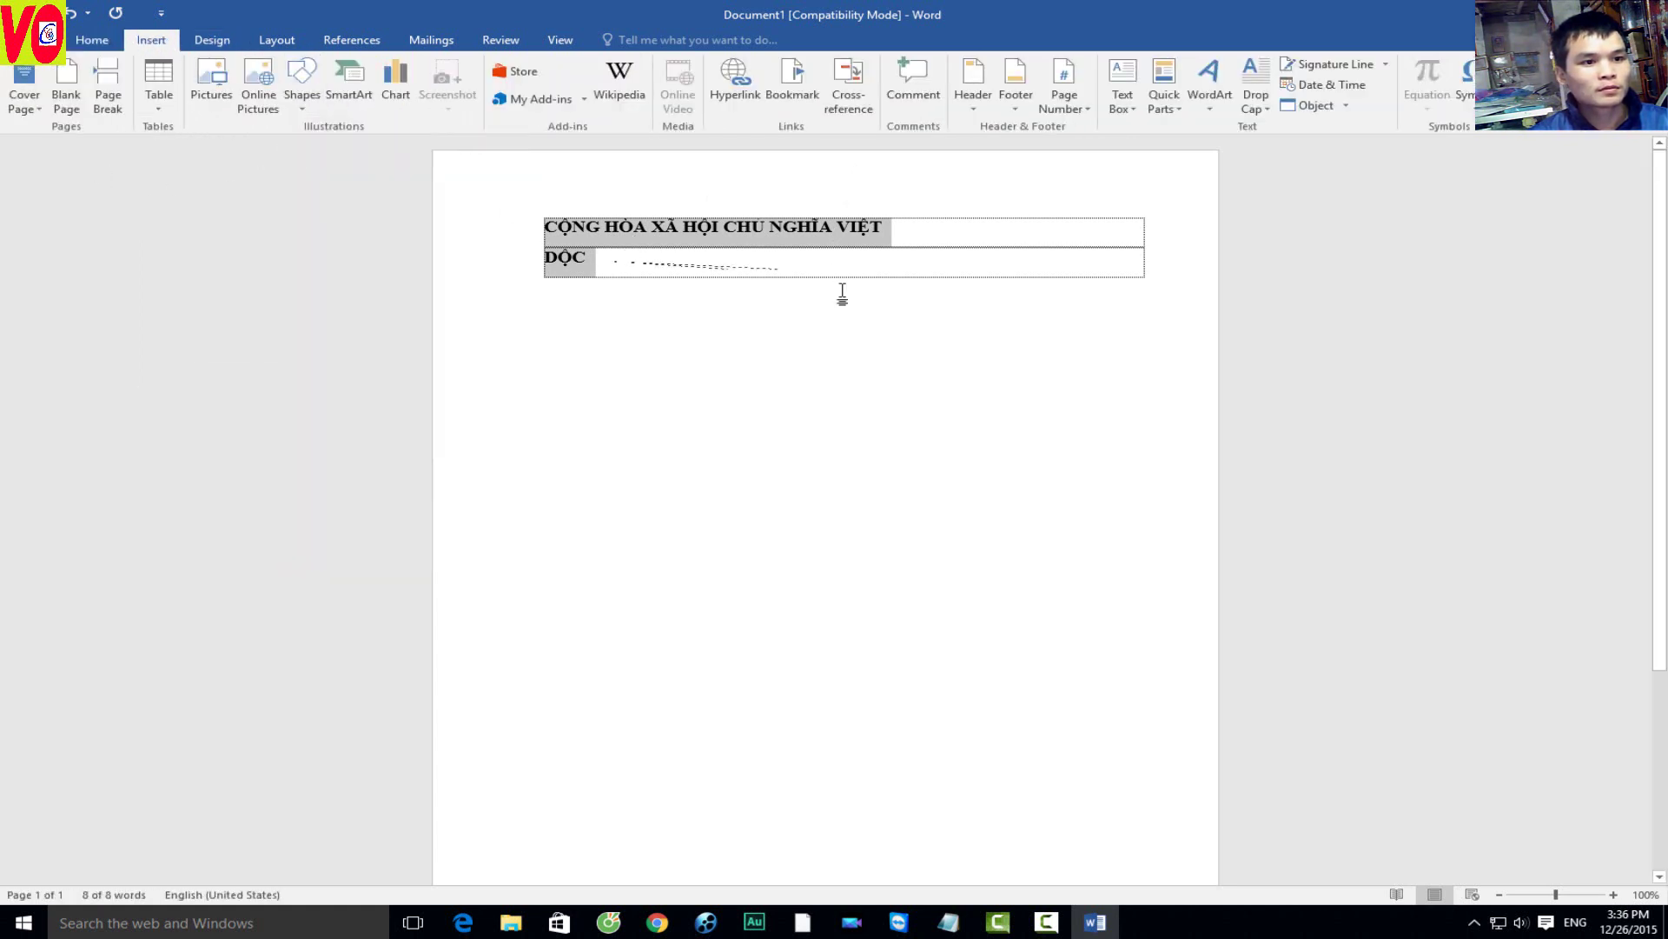
pyautogui.click(711, 324)
# Step: Restore down the Word window to reveal the desktop
pyautogui.hotkey('alt', 'f')
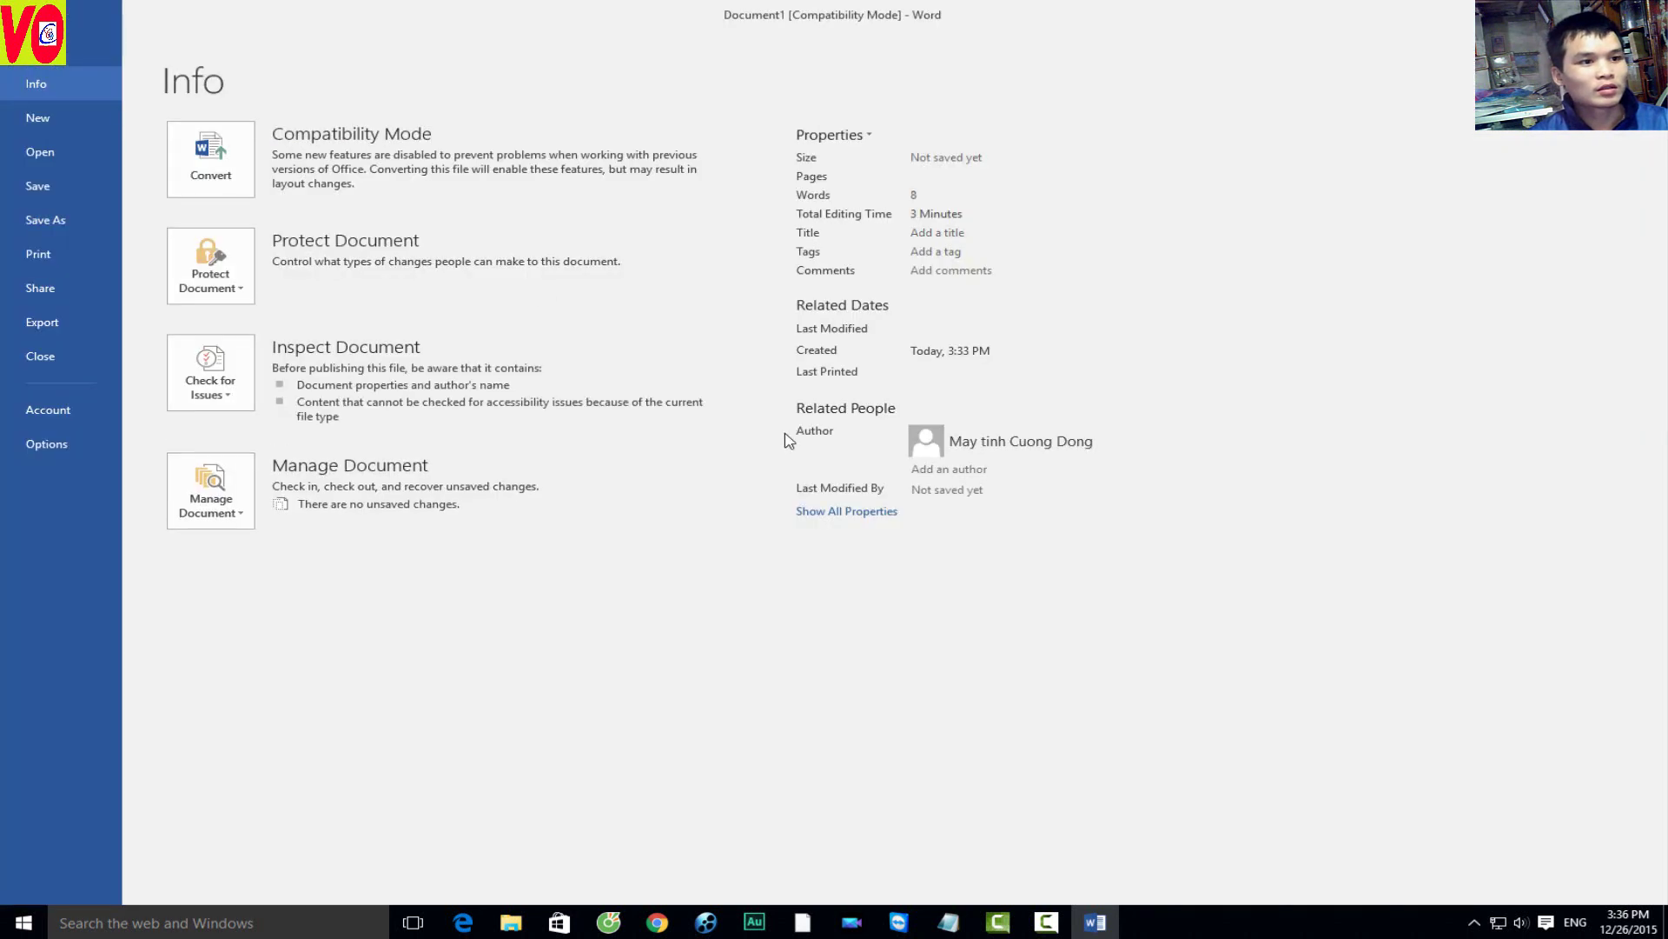
pyautogui.press('Escape')
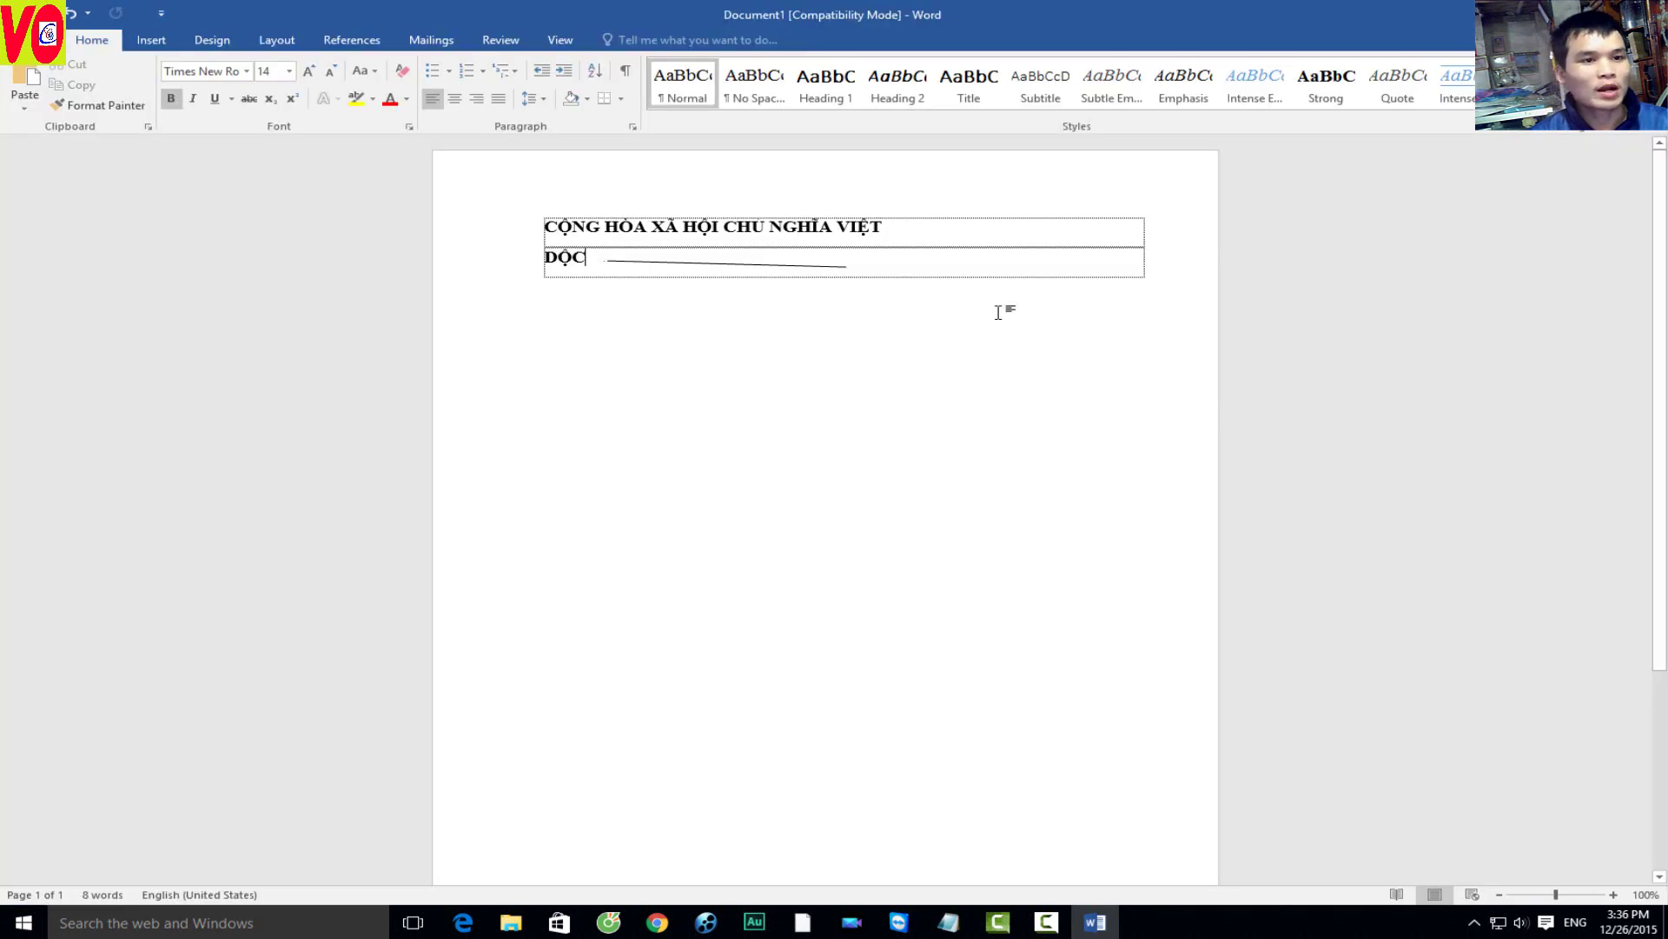
pyautogui.moveTo(839, 13); pyautogui.dragTo(877, 154)
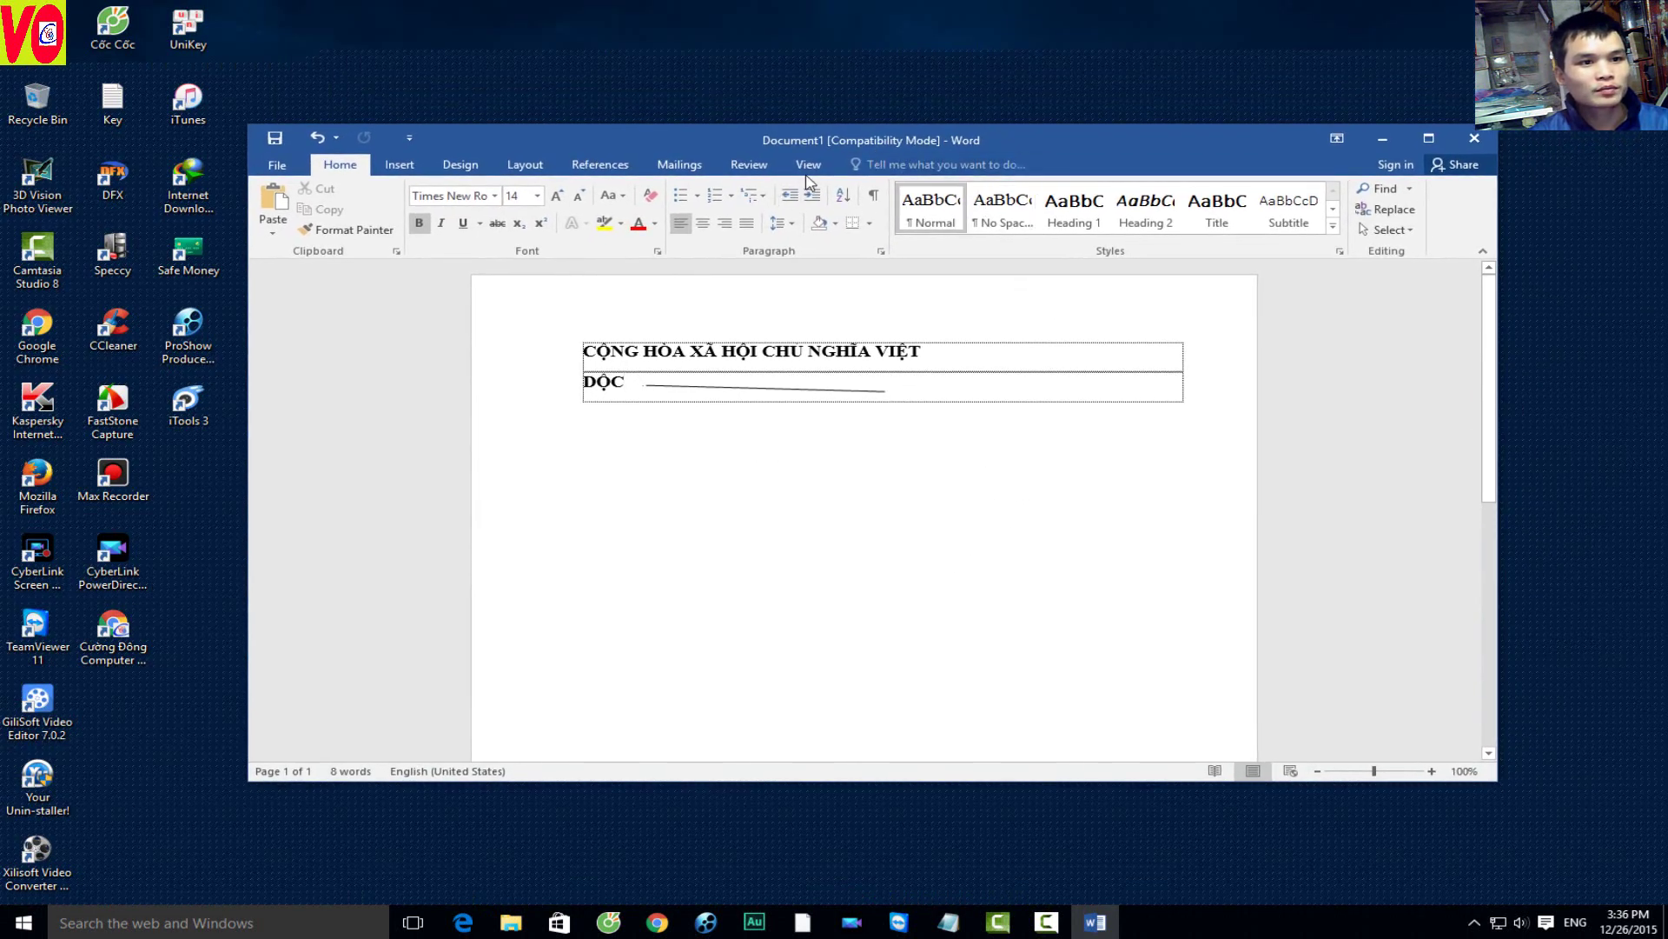
pyautogui.click(808, 165)
pyautogui.click(277, 164)
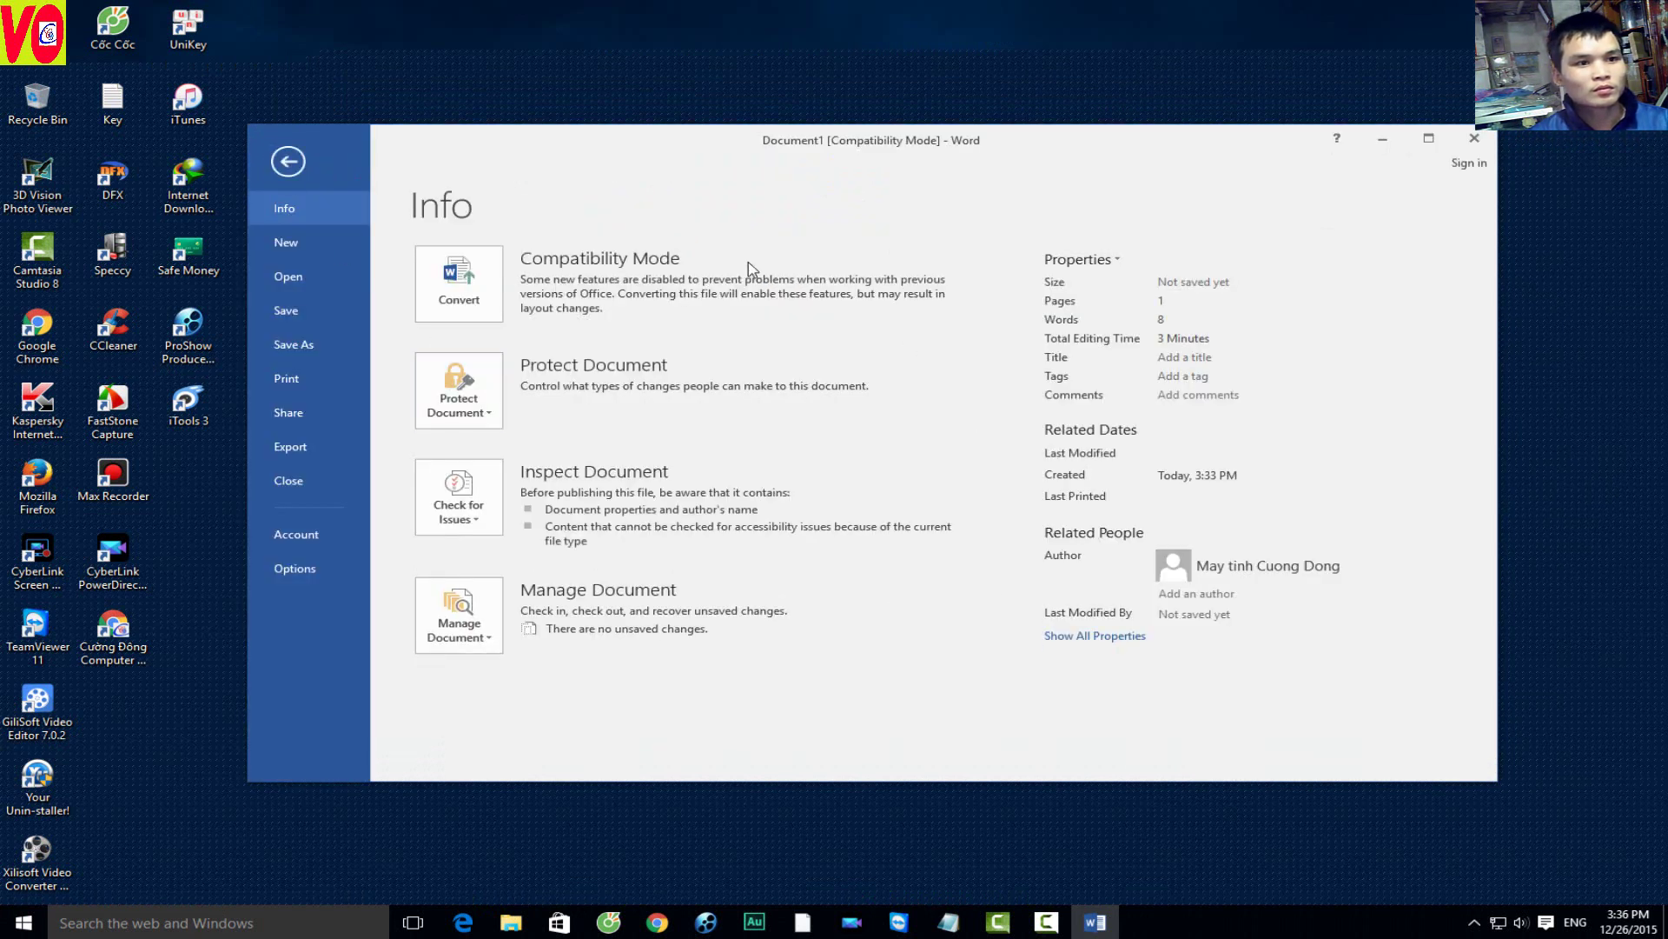
pyautogui.press('Escape')
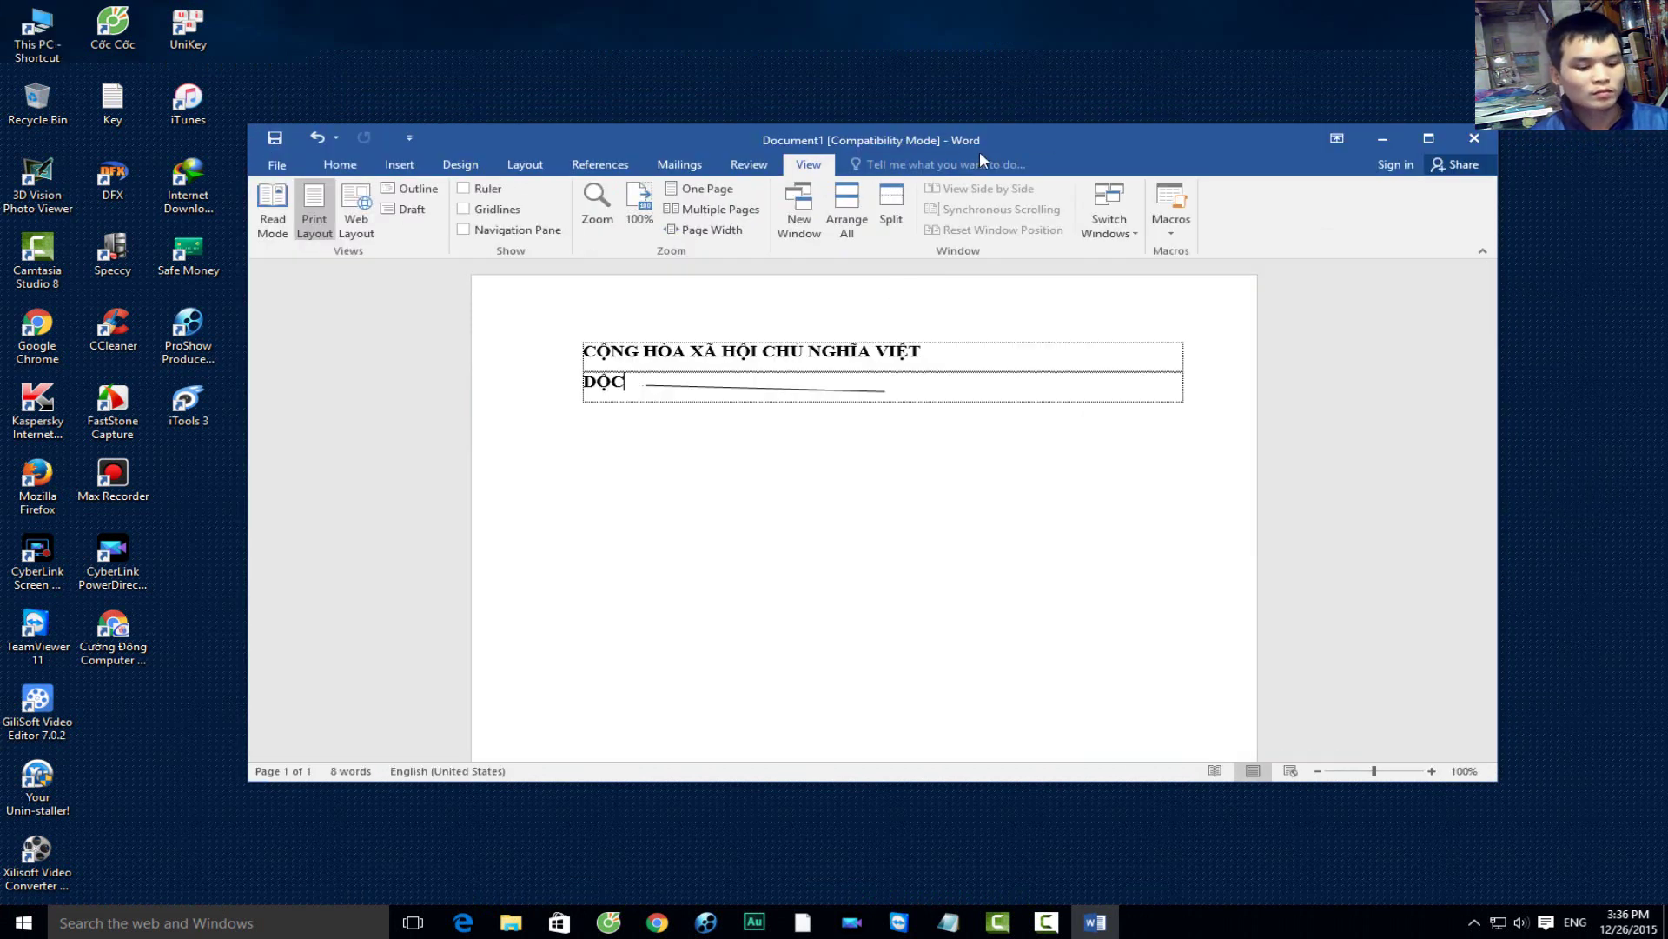